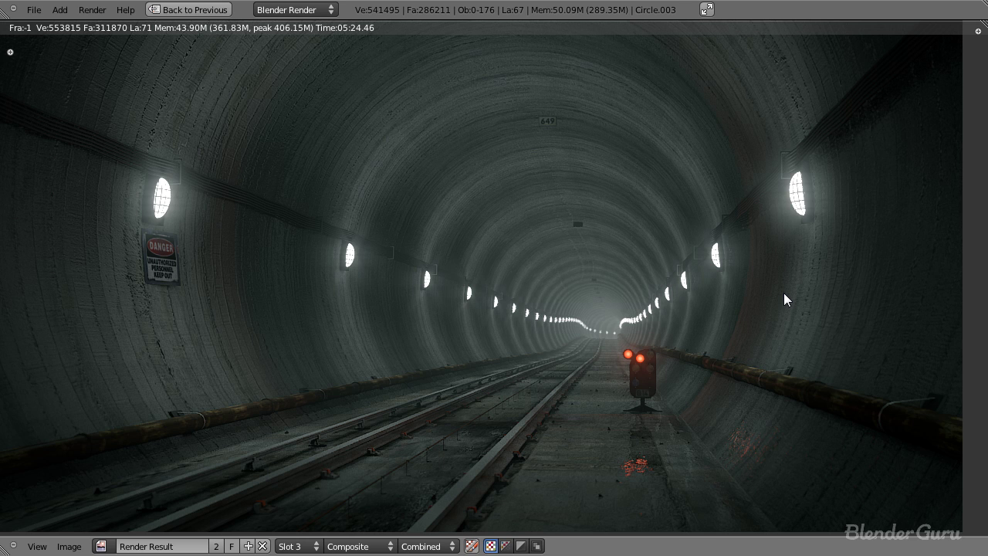
Leave the finished tunnel render and view the 3D scene from outside the camera in the default screen layout.
{"action": "middle_click_drag", "start_coordinate": [784, 293], "coordinate": [807, 296]}
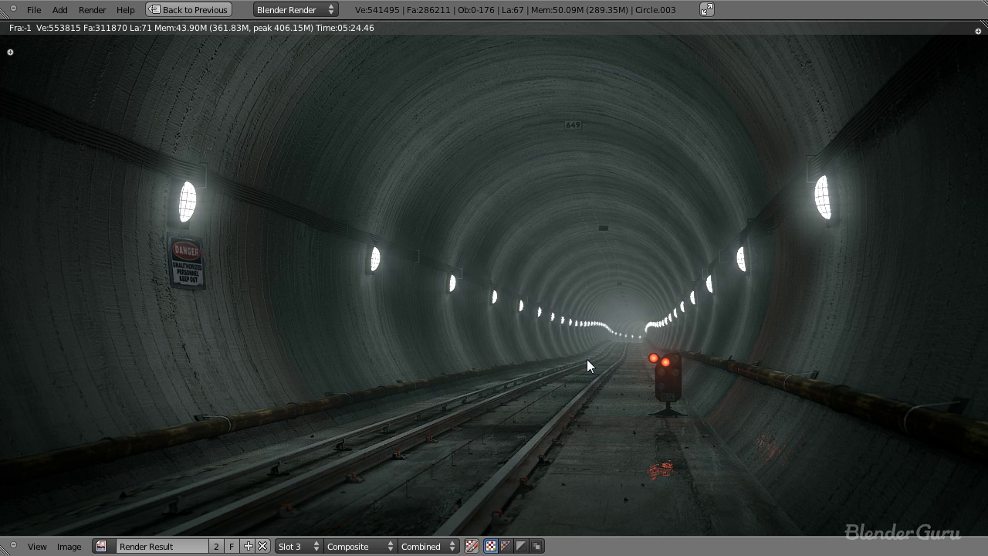
{"action": "key", "text": "Escape"}
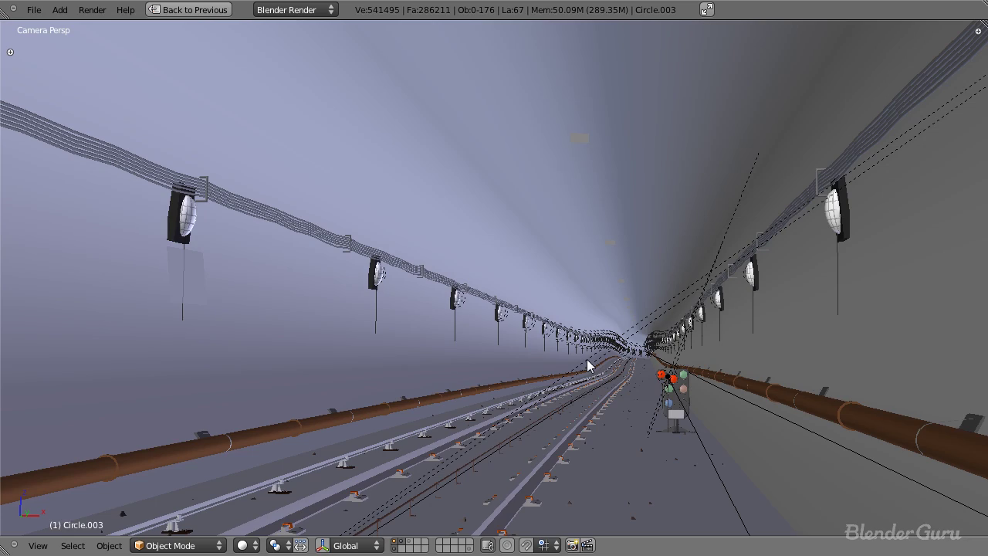
{"action": "key", "text": "Home"}
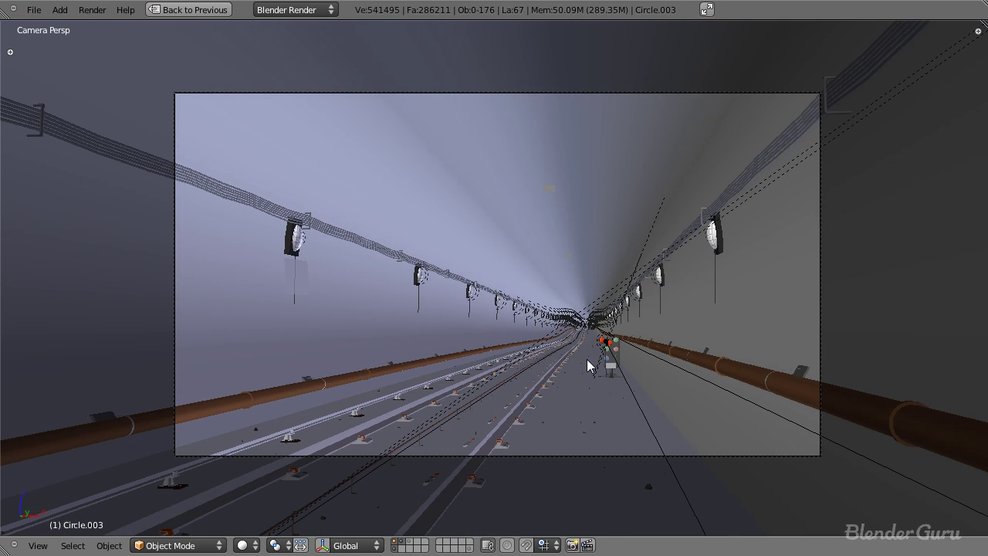
{"action": "key", "text": "ctrl+Up"}
{"action": "scroll", "coordinate": [587, 359], "scroll_direction": "up", "scroll_amount": 2}
{"action": "scroll", "coordinate": [539, 346], "scroll_direction": "down", "scroll_amount": 1}
{"action": "scroll", "coordinate": [536, 345], "scroll_direction": "up", "scroll_amount": 1}
{"action": "scroll", "coordinate": [538, 351], "scroll_direction": "down", "scroll_amount": 3}
{"action": "mouse_move", "coordinate": [406, 346]}
{"action": "middle_mouse_down"}
{"action": "mouse_move", "coordinate": [382, 362]}
{"action": "mouse_move", "coordinate": [384, 377]}
{"action": "mouse_move", "coordinate": [449, 343]}
{"action": "middle_mouse_up"}
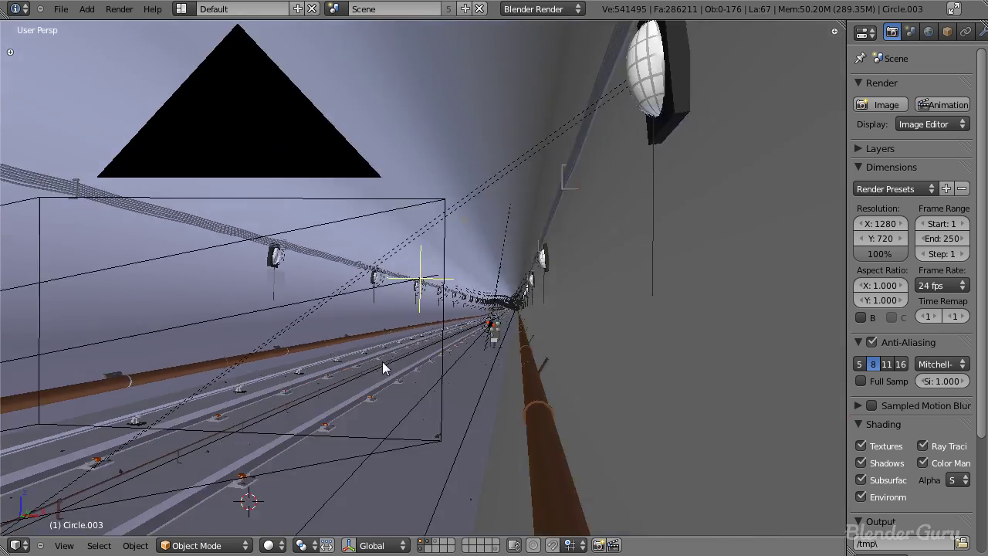
Select the train track rails at the tunnel entrance and examine their base mesh segment in Edit Mode.
{"action": "scroll", "coordinate": [384, 378], "scroll_direction": "down", "scroll_amount": 3}
{"action": "key", "text": "z"}
{"action": "scroll", "coordinate": [452, 341], "scroll_direction": "up", "scroll_amount": 3}
{"action": "key", "text": "z"}
{"action": "scroll", "coordinate": [443, 355], "scroll_direction": "down", "scroll_amount": 2}
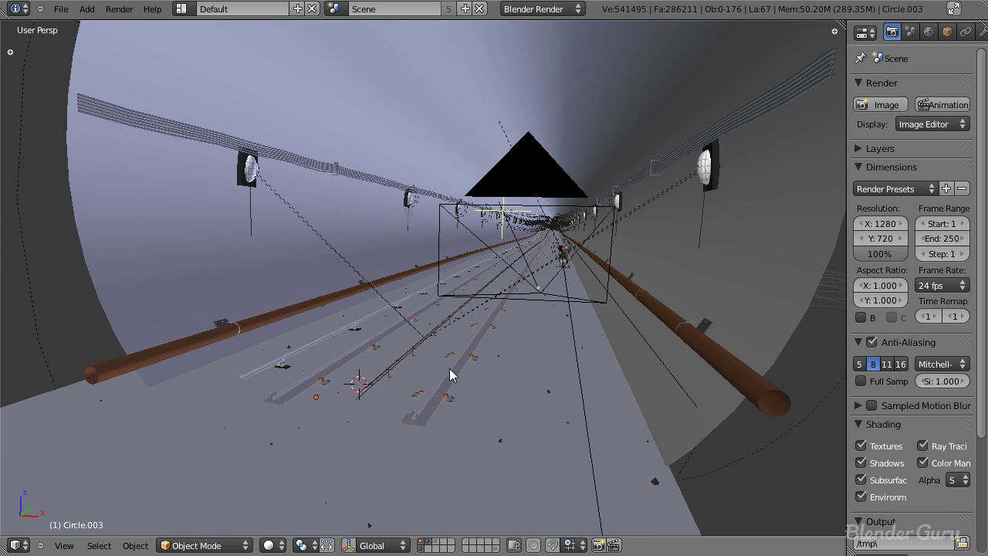
{"action": "right_click", "coordinate": [454, 372]}
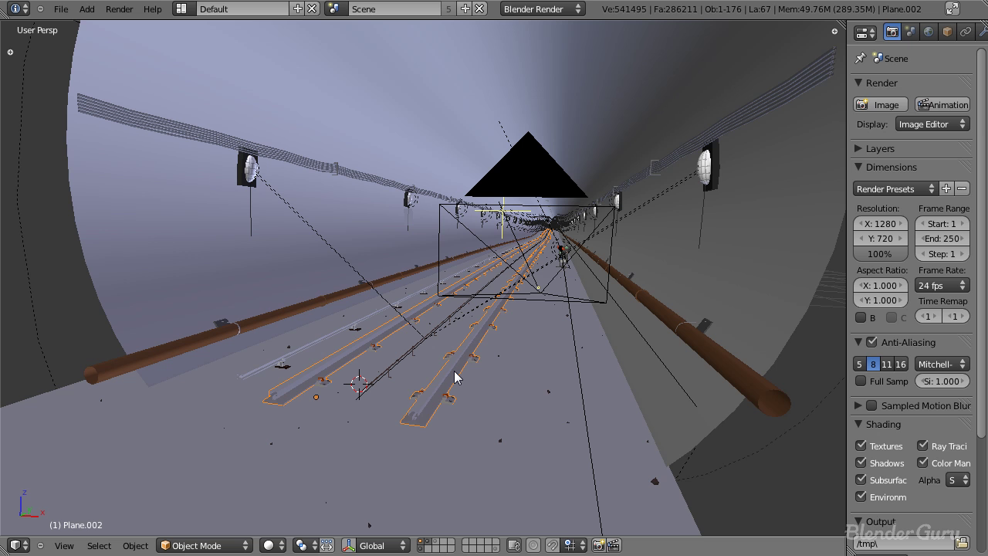
{"action": "scroll", "coordinate": [470, 363], "scroll_direction": "up", "scroll_amount": 1}
{"action": "scroll", "coordinate": [478, 365], "scroll_direction": "down", "scroll_amount": 1}
{"action": "key", "text": "Tab"}
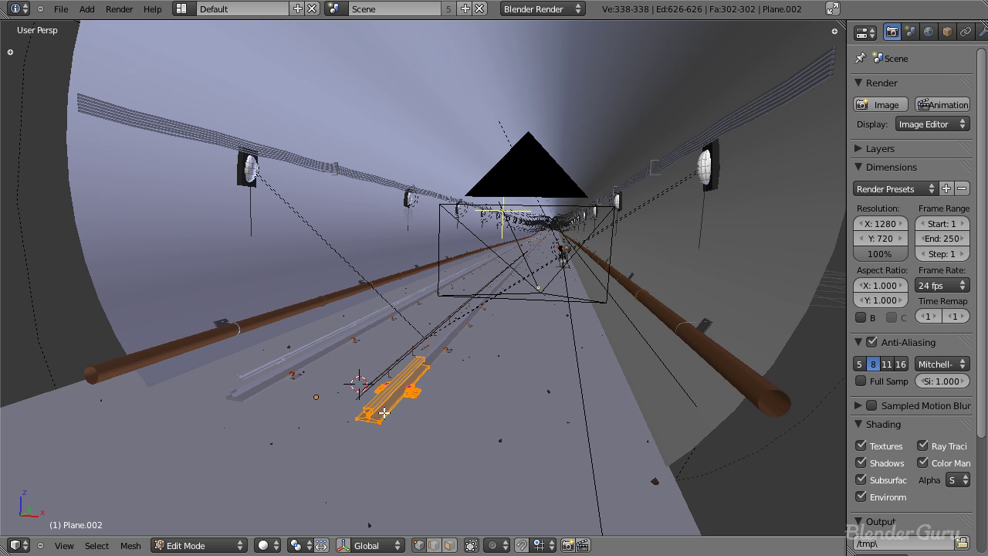
{"action": "mouse_move", "coordinate": [398, 384]}
{"action": "middle_mouse_down"}
{"action": "mouse_move", "coordinate": [419, 346]}
{"action": "mouse_move", "coordinate": [399, 390]}
{"action": "middle_mouse_up"}
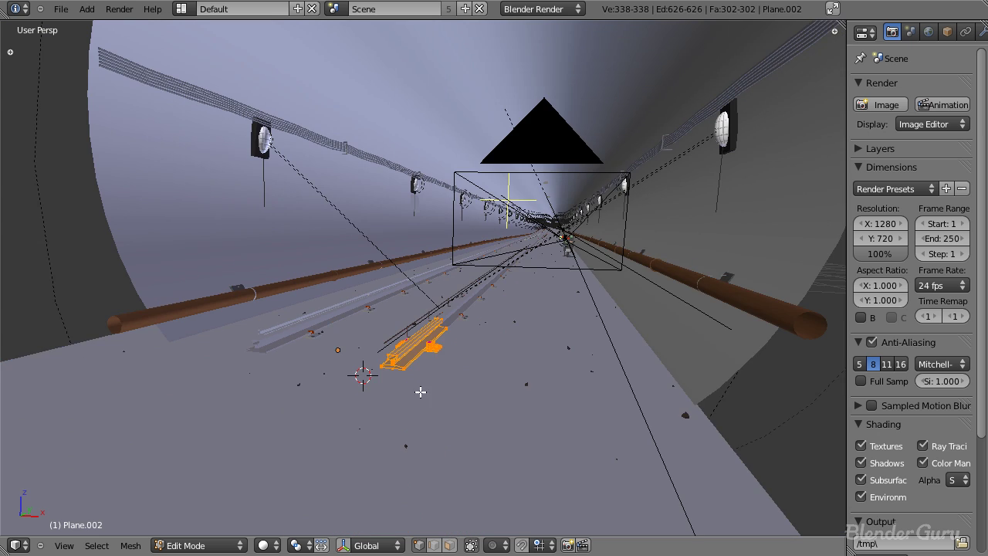
{"action": "middle_click_drag", "start_coordinate": [468, 335], "coordinate": [455, 377]}
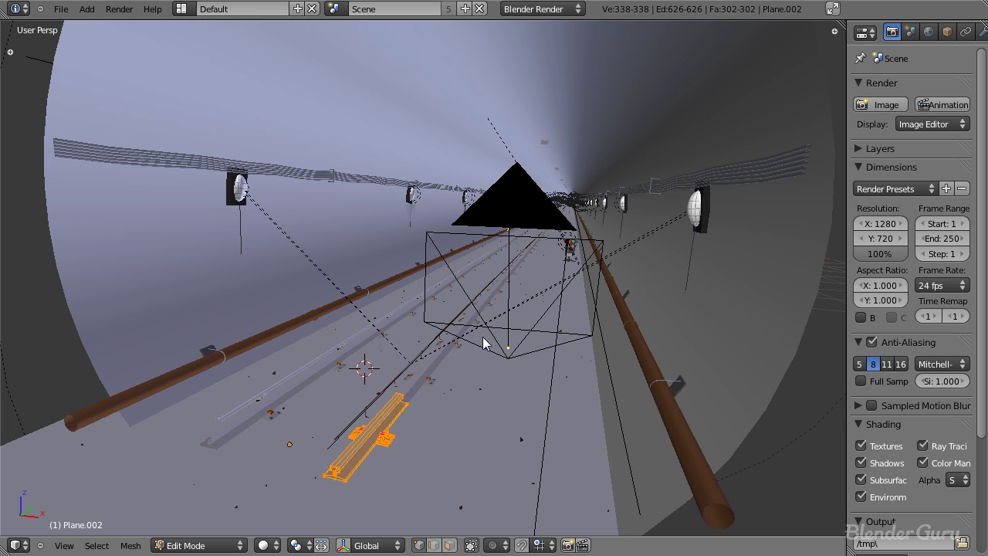
Return to the camera view in Object Mode and inspect the pipe along the tunnel's left wall, briefly entering its Edit Mode.
{"action": "key", "text": "Tab"}
{"action": "key", "text": "KP_0"}
{"action": "scroll", "coordinate": [494, 331], "scroll_direction": "up", "scroll_amount": 3}
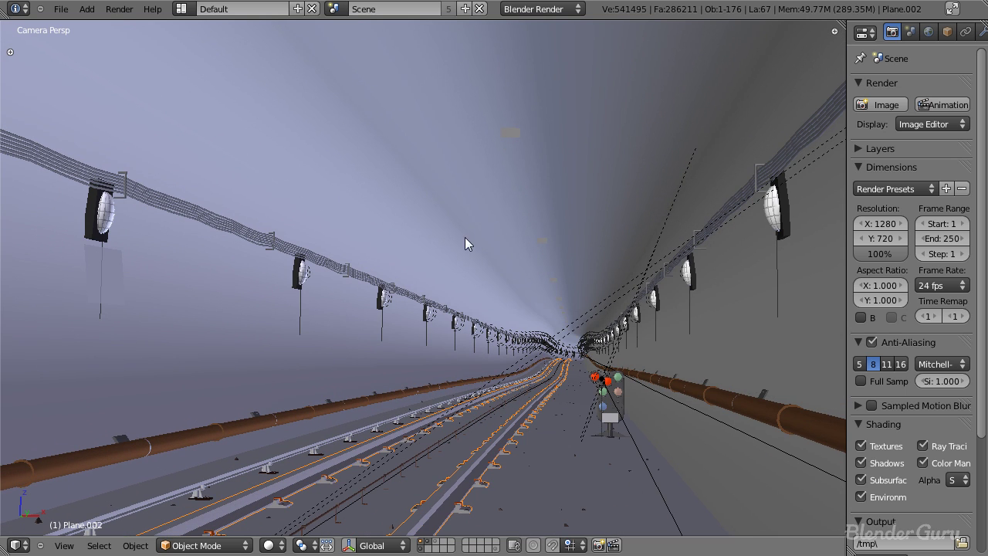
{"action": "scroll", "coordinate": [326, 347], "scroll_direction": "down", "scroll_amount": 4}
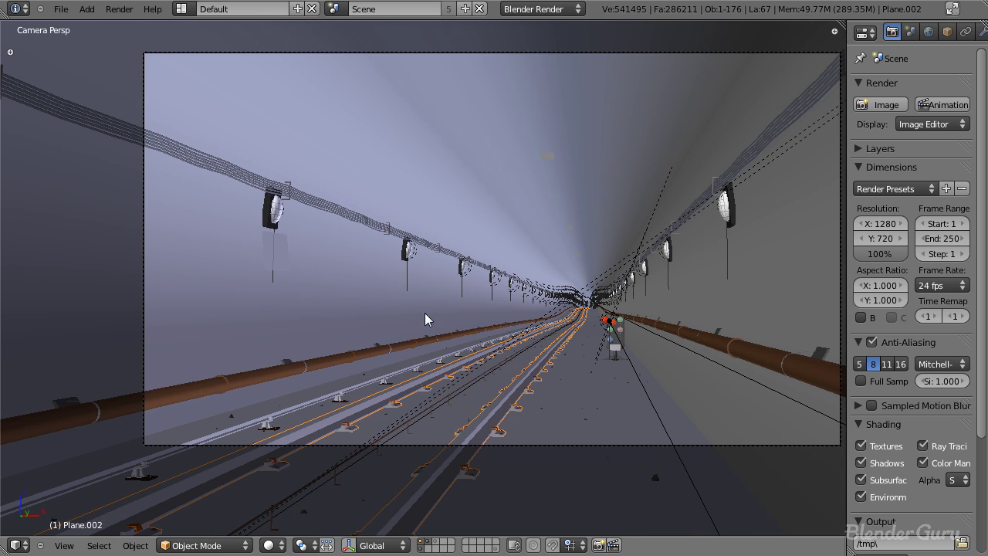
{"action": "right_click", "coordinate": [426, 341]}
{"action": "scroll", "coordinate": [425, 370], "scroll_direction": "down", "scroll_amount": 3}
{"action": "key", "text": "Tab"}
{"action": "key", "text": "Tab"}
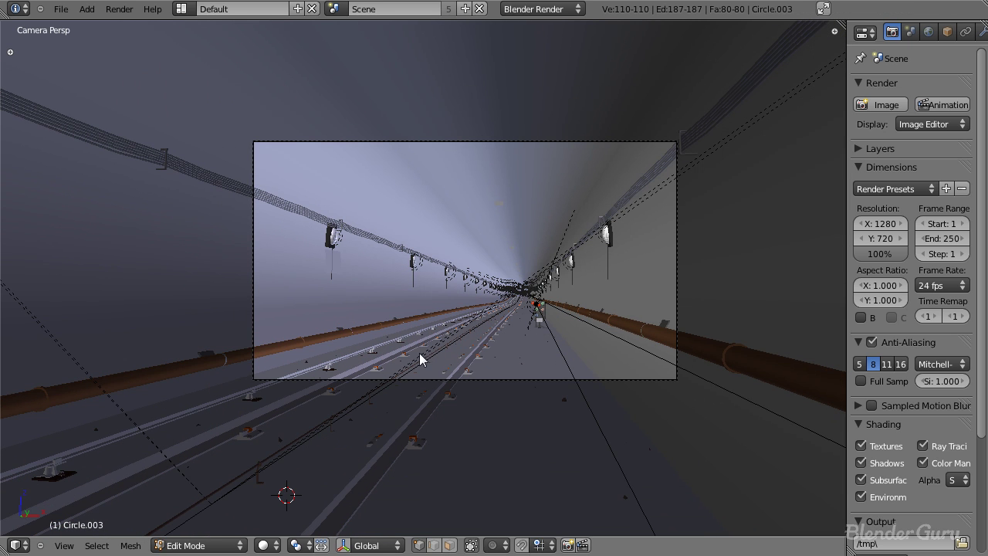
{"action": "scroll", "coordinate": [568, 269], "scroll_direction": "up", "scroll_amount": 4}
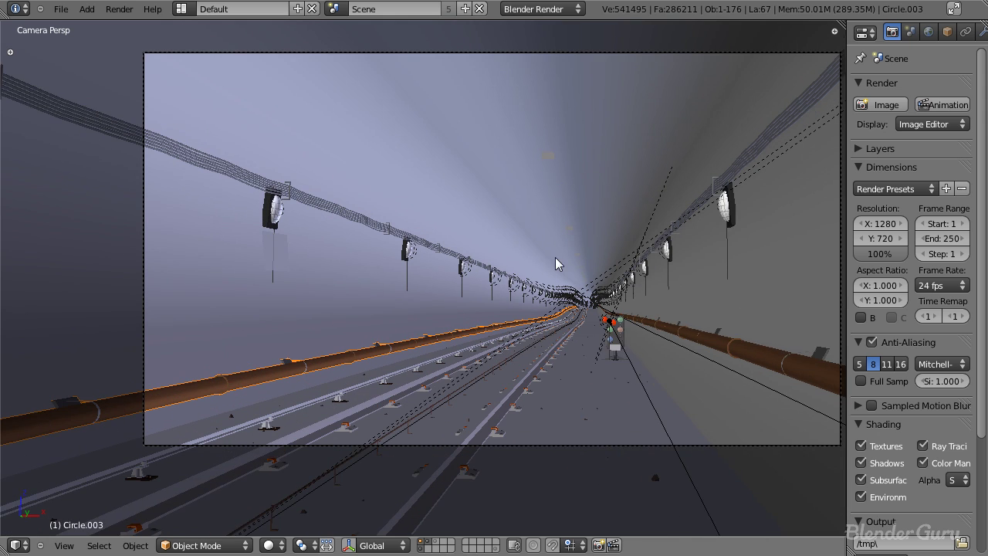
{"action": "middle_click_drag", "start_coordinate": [545, 270], "coordinate": [529, 269], "text": "shift"}
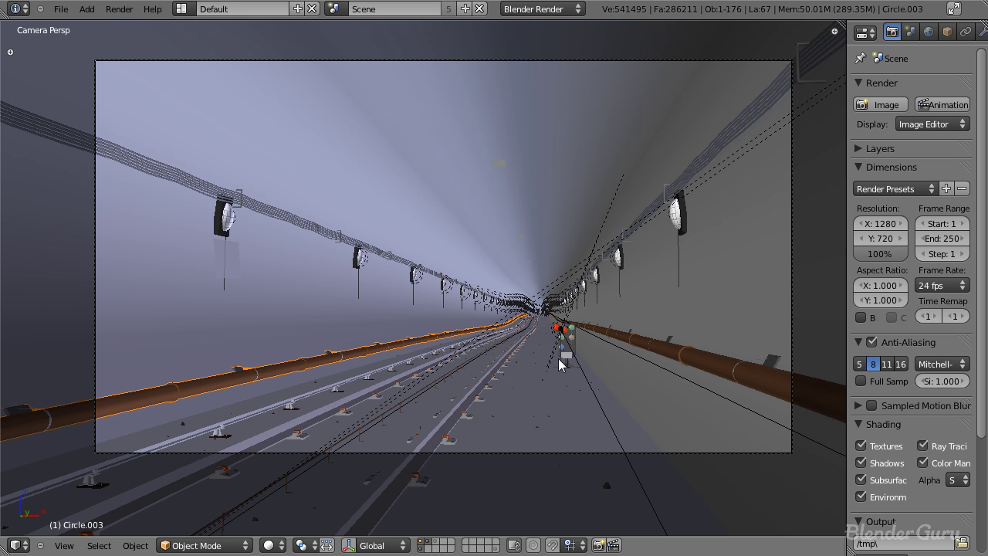
Show the render result again and examine the compositing node setup through to the Color Balance and Lens Distortion nodes.
{"action": "key", "text": "F12"}
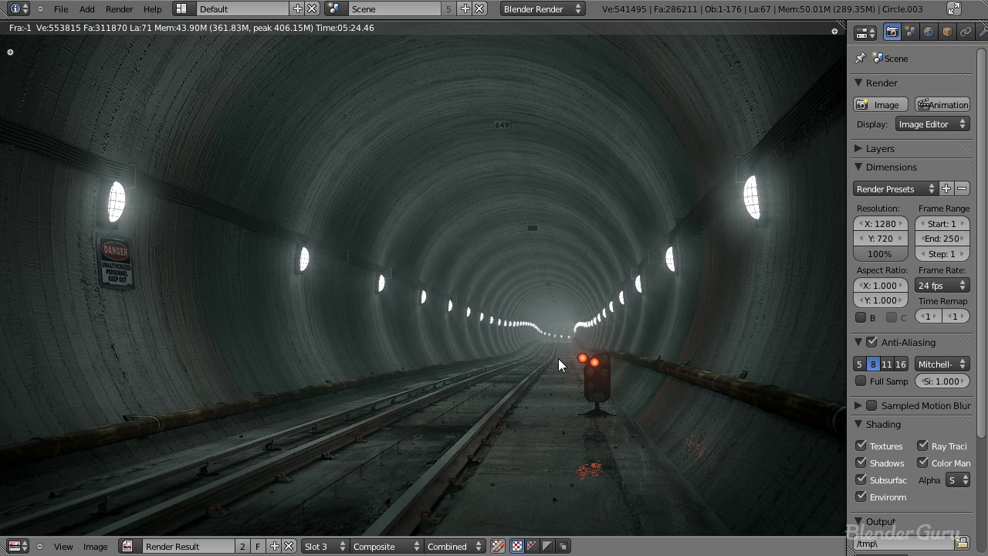
{"action": "key", "text": "ctrl+Left"}
{"action": "middle_click_drag", "start_coordinate": [269, 172], "coordinate": [681, 226]}
{"action": "scroll", "coordinate": [277, 201], "scroll_direction": "up", "scroll_amount": 3}
{"action": "middle_click_drag", "start_coordinate": [206, 143], "coordinate": [465, 124]}
{"action": "middle_click_drag", "start_coordinate": [331, 401], "coordinate": [201, 427]}
{"action": "left_click", "coordinate": [482, 106]}
{"action": "key", "text": "Tab"}
{"action": "key", "text": "Tab"}
{"action": "left_click", "coordinate": [435, 177]}
{"action": "left_click", "coordinate": [287, 245]}
{"action": "middle_click_drag", "start_coordinate": [395, 182], "coordinate": [333, 125]}
{"action": "key", "text": "Tab"}
{"action": "key", "text": "Tab"}
{"action": "scroll", "coordinate": [495, 205], "scroll_direction": "down", "scroll_amount": 2}
{"action": "middle_click_drag", "start_coordinate": [550, 203], "coordinate": [367, 229]}
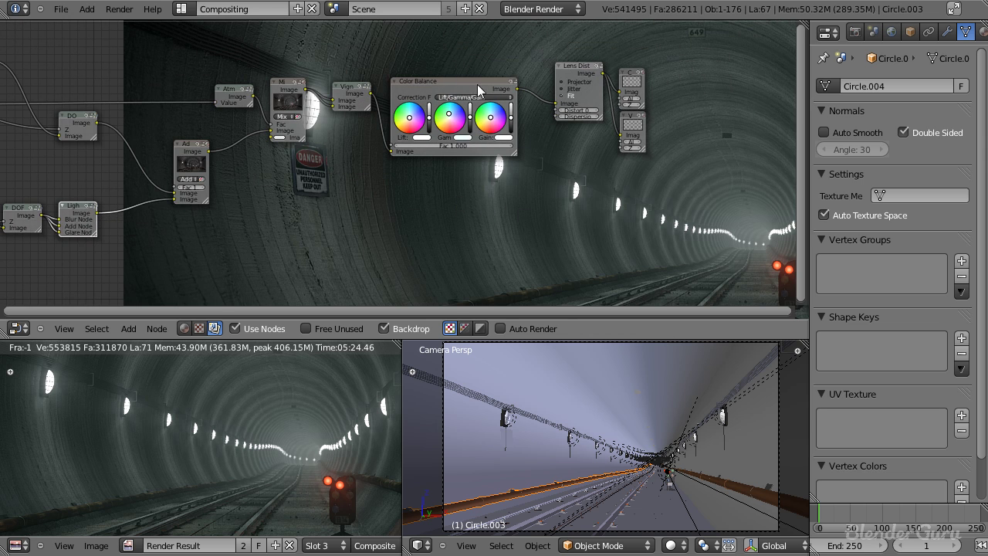
{"action": "middle_click_drag", "start_coordinate": [633, 133], "coordinate": [498, 132]}
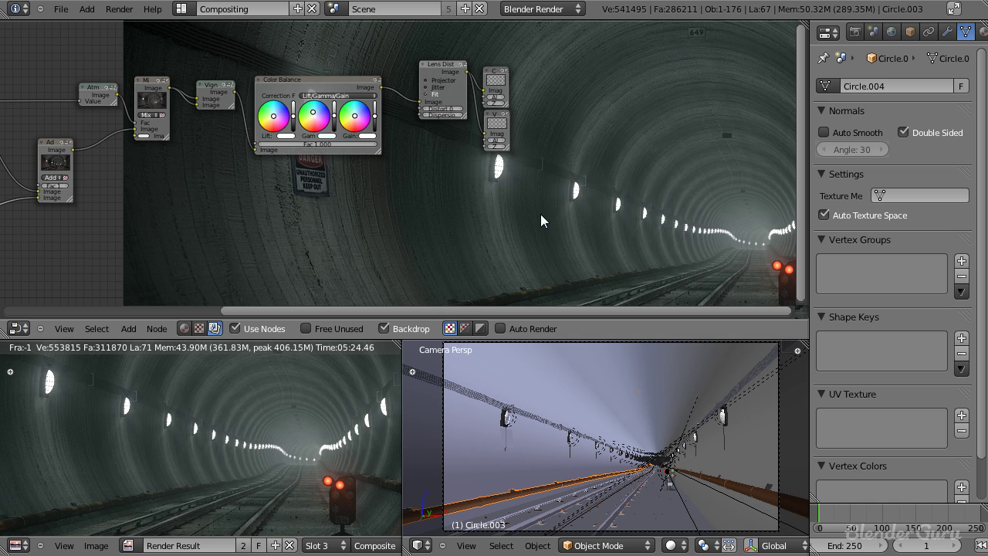
{"action": "key", "text": "ctrl+Right"}
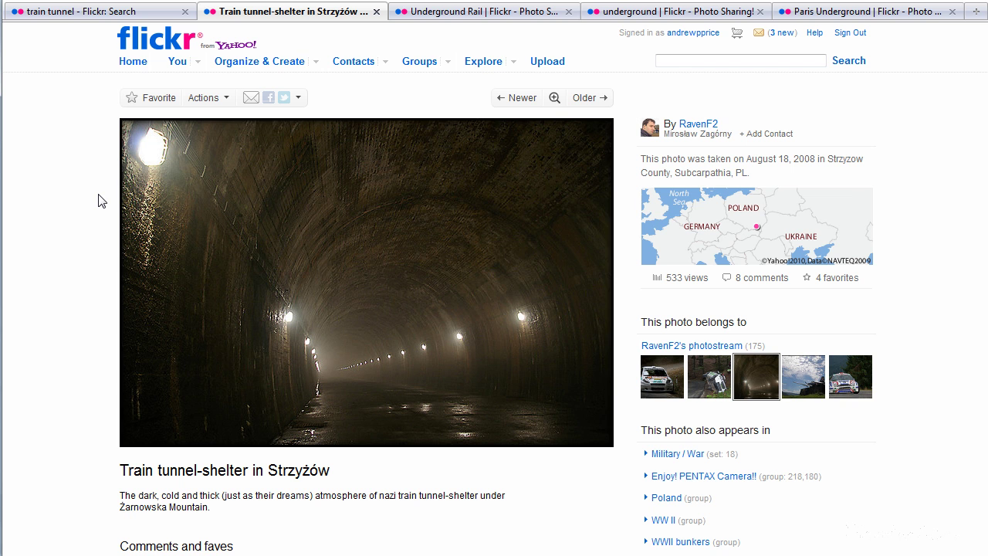
Examine the Flickr reference photo of the train tunnel-shelter in Strzyżów and its description.
{"action": "middle_click", "coordinate": [71, 235]}
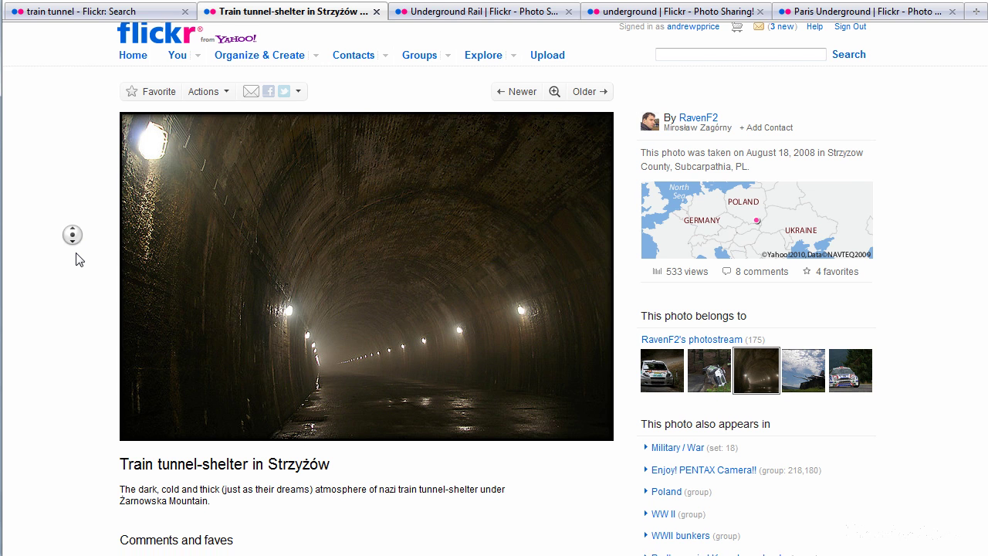
{"action": "middle_click", "coordinate": [77, 255]}
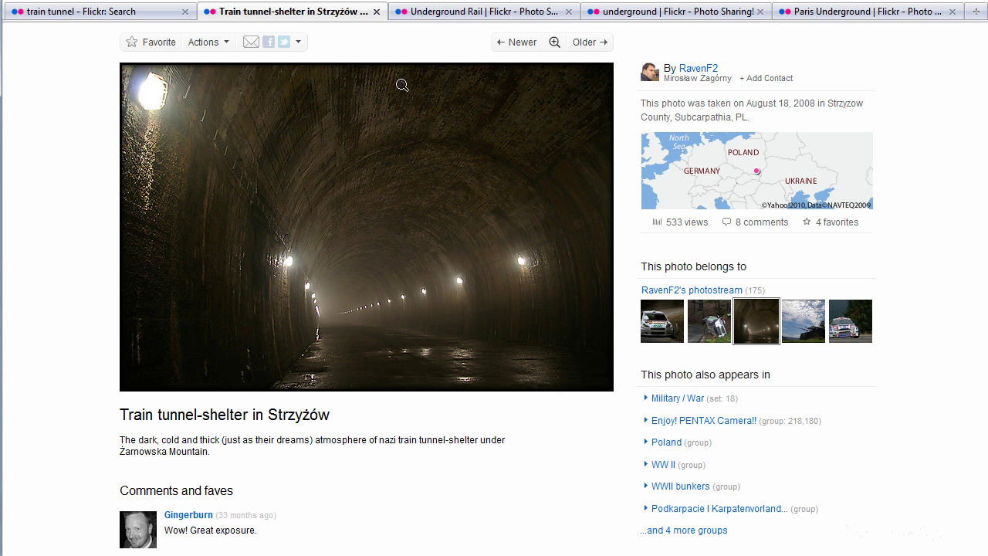
{"action": "triple_click", "coordinate": [332, 438]}
{"action": "left_click", "coordinate": [373, 433]}
{"action": "left_click_drag", "start_coordinate": [371, 426], "coordinate": [438, 451]}
{"action": "left_click", "coordinate": [447, 427]}
Look through the Underground Rail, underground and Paris Underground reference photos on Flickr.
{"action": "left_click", "coordinate": [458, 17]}
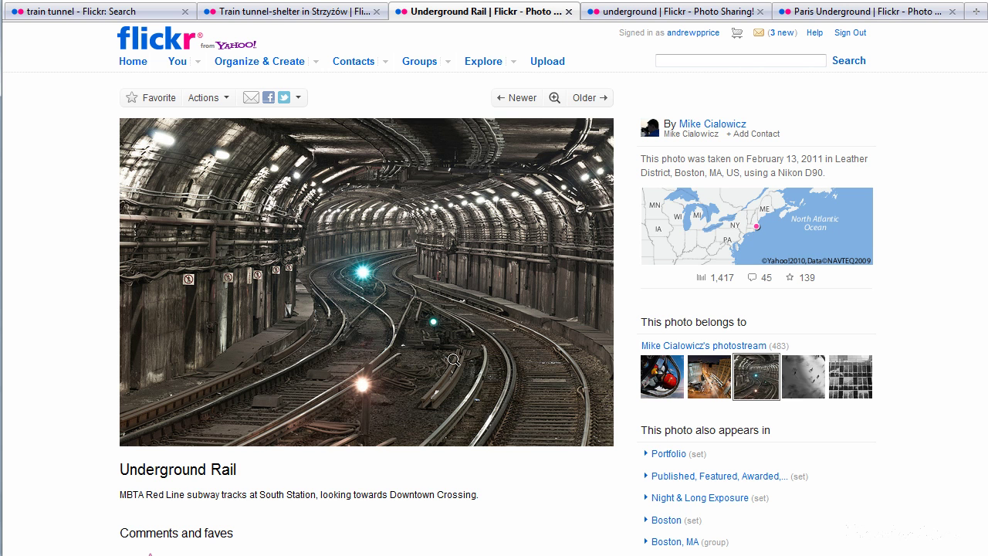
{"action": "left_click", "coordinate": [611, 14]}
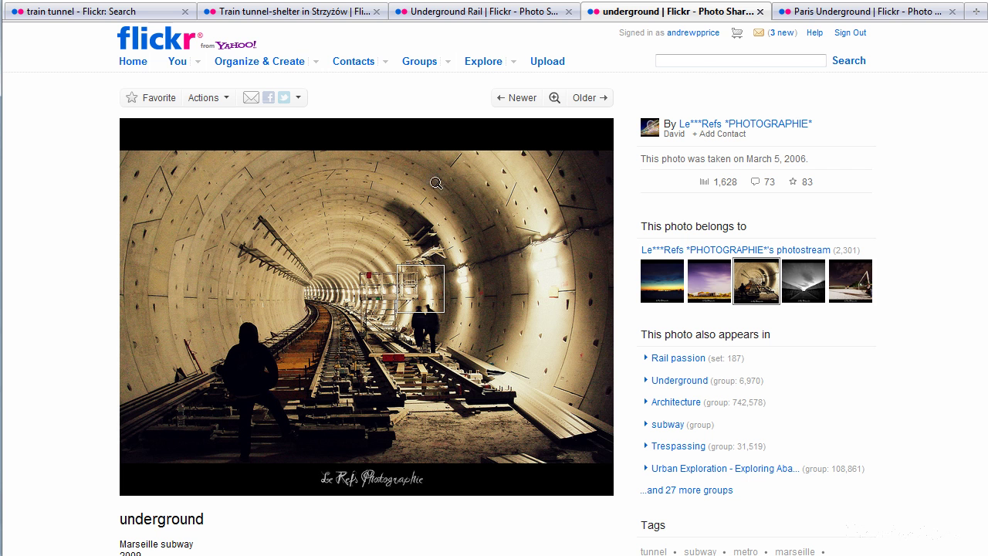
{"action": "left_click", "coordinate": [816, 11]}
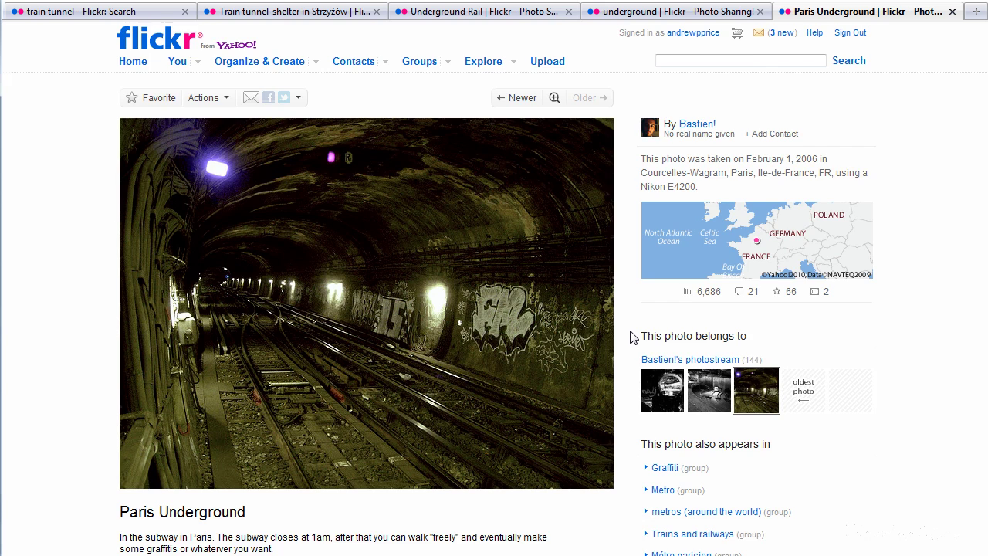
{"action": "scroll", "coordinate": [630, 336], "scroll_direction": "down", "scroll_amount": 2}
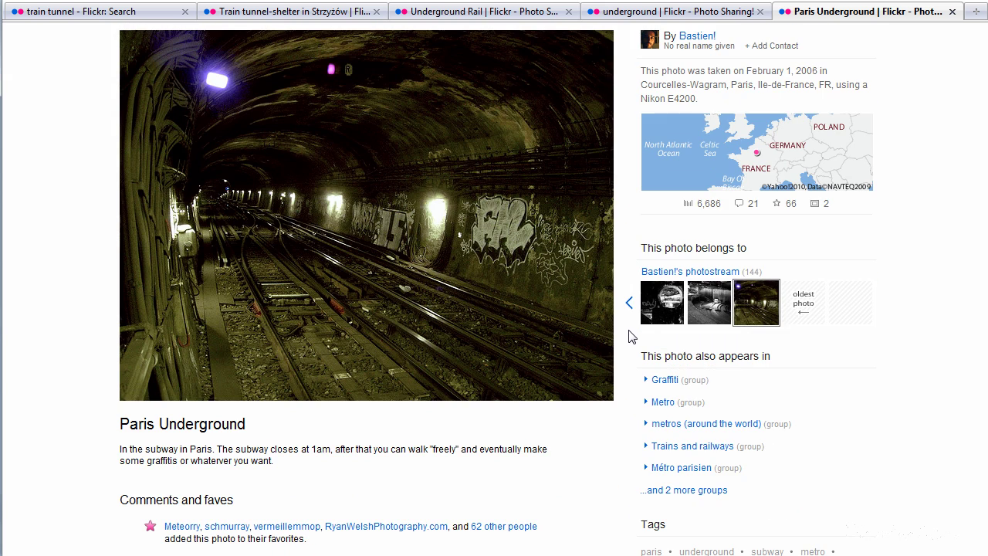
{"action": "scroll", "coordinate": [625, 331], "scroll_direction": "up", "scroll_amount": 1}
{"action": "middle_click", "coordinate": [623, 325]}
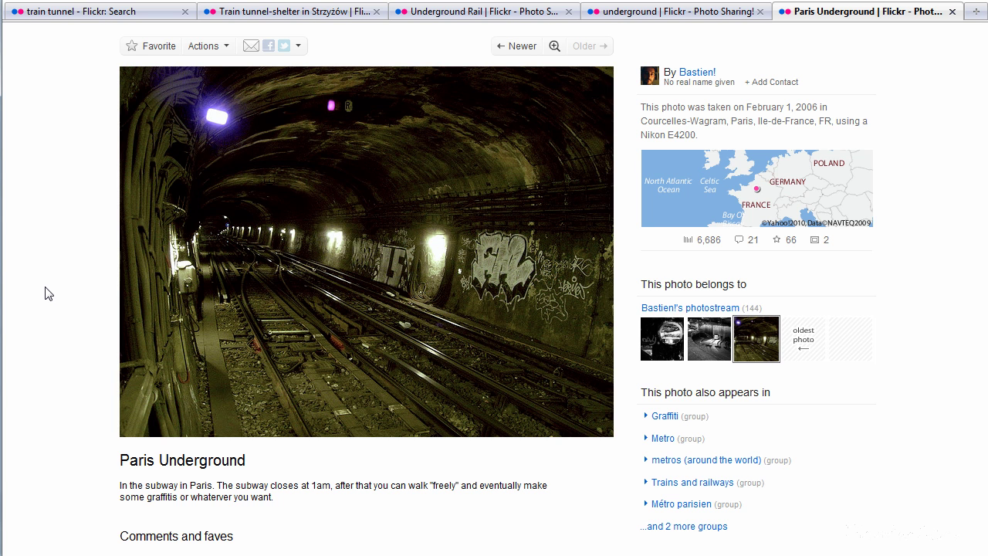
{"action": "scroll", "coordinate": [43, 278], "scroll_direction": "up", "scroll_amount": 2}
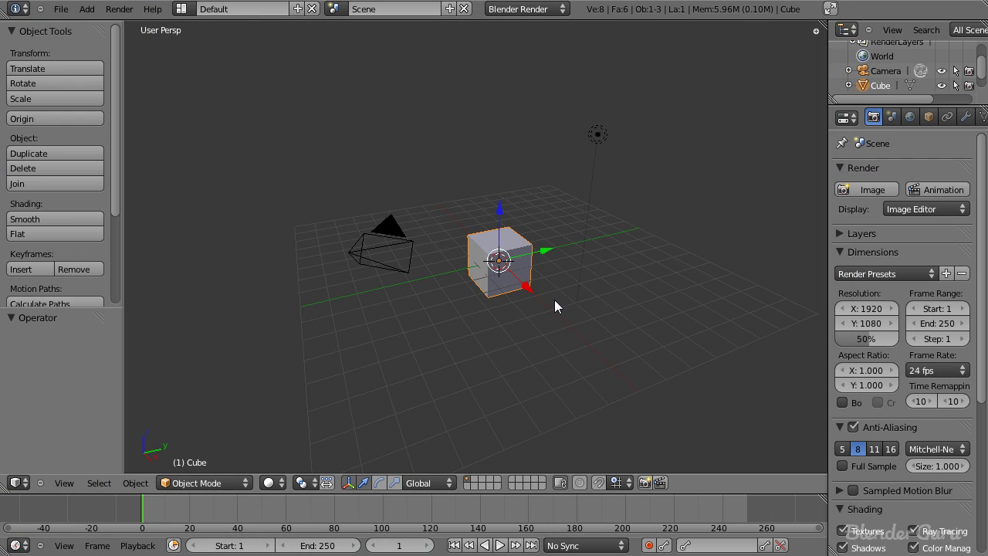
Delete the default cube from the new scene.
{"action": "middle_click_drag", "start_coordinate": [555, 300], "coordinate": [556, 267]}
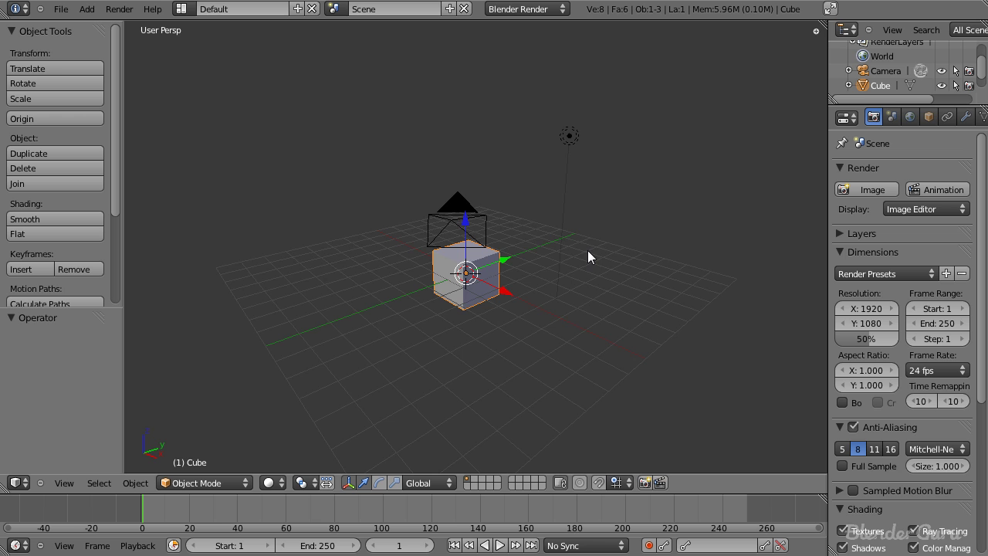
{"action": "scroll", "coordinate": [587, 250], "scroll_direction": "down", "scroll_amount": 2}
{"action": "key", "text": "n"}
{"action": "key", "text": "n"}
{"action": "middle_click_drag", "start_coordinate": [516, 280], "coordinate": [553, 292]}
{"action": "scroll", "coordinate": [554, 291], "scroll_direction": "up", "scroll_amount": 2}
{"action": "middle_click_drag", "start_coordinate": [482, 284], "coordinate": [540, 260], "text": "shift"}
{"action": "scroll", "coordinate": [557, 261], "scroll_direction": "up", "scroll_amount": 2}
{"action": "key", "text": "x"}
{"action": "left_click", "coordinate": [592, 295]}
Add a mesh cylinder at the scene centre and turn off its capped ends.
{"action": "key", "text": "shift+a"}
{"action": "mouse_move", "coordinate": [591, 295]}
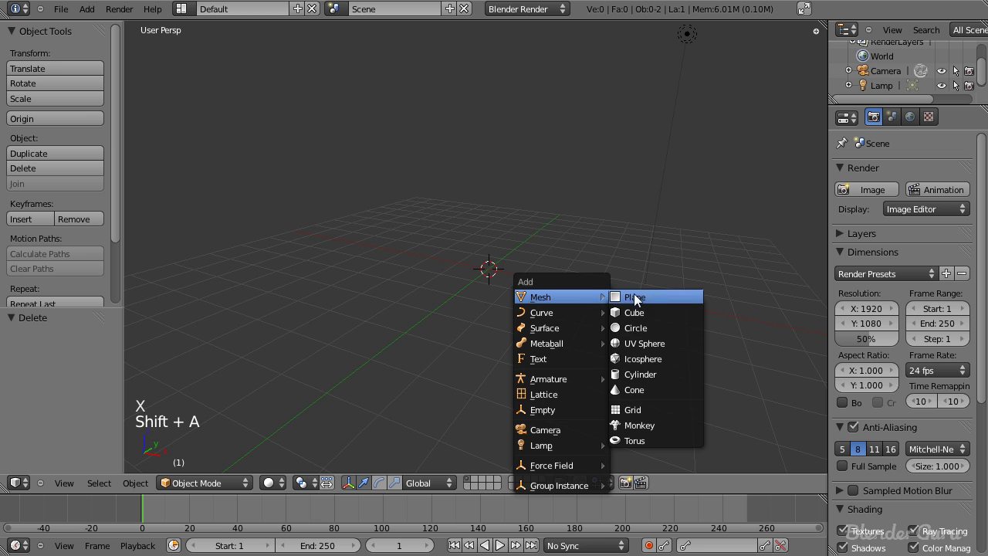
{"action": "left_click", "coordinate": [653, 372]}
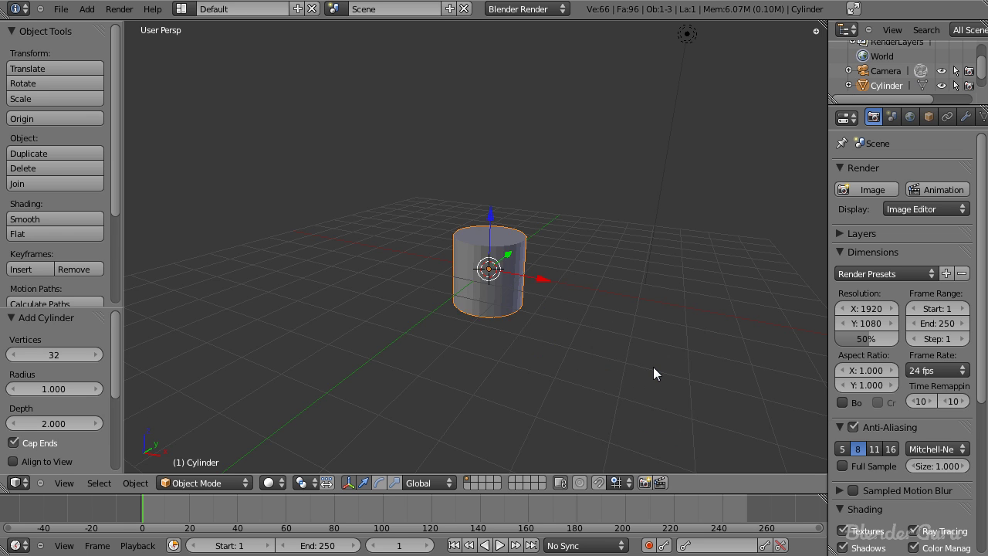
{"action": "middle_click_drag", "start_coordinate": [600, 242], "coordinate": [596, 237], "text": "shift"}
{"action": "left_click_drag", "start_coordinate": [104, 305], "coordinate": [103, 214]}
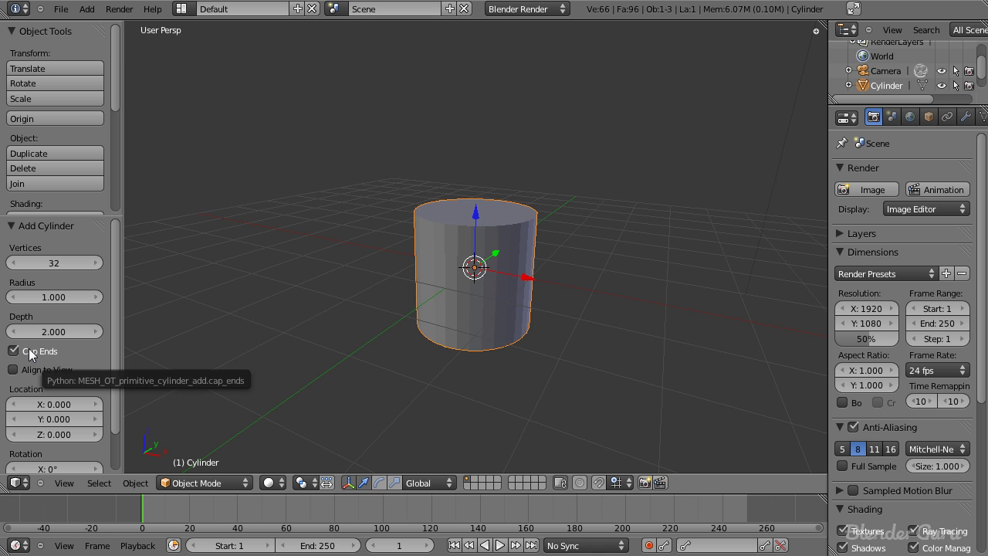
{"action": "left_click", "coordinate": [31, 353]}
{"action": "middle_click_drag", "start_coordinate": [514, 242], "coordinate": [156, 370]}
Set the cylinder's vertex count to 64.
{"action": "left_click", "coordinate": [49, 263]}
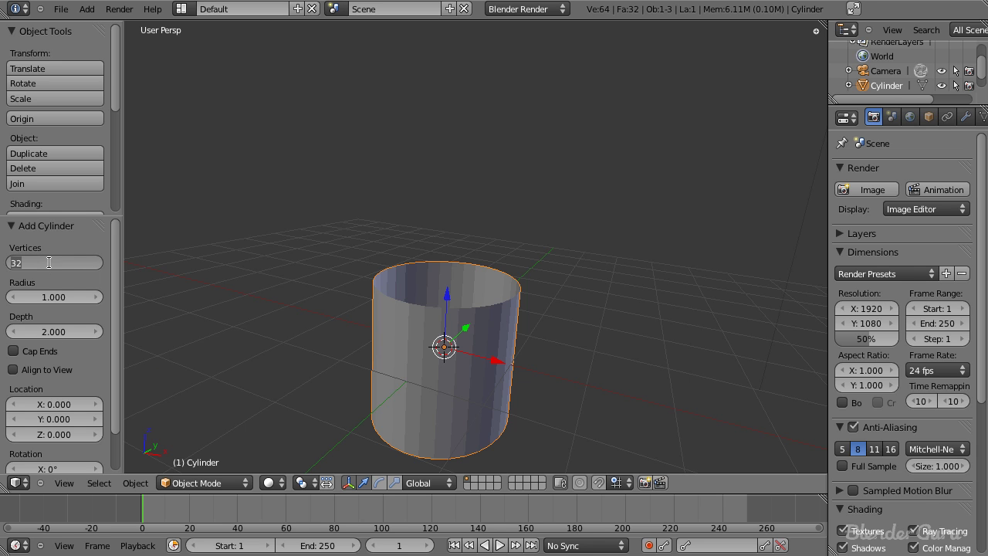
{"action": "type", "text": "64"}
{"action": "key", "text": "Return"}
{"action": "scroll", "coordinate": [478, 369], "scroll_direction": "up", "scroll_amount": 3}
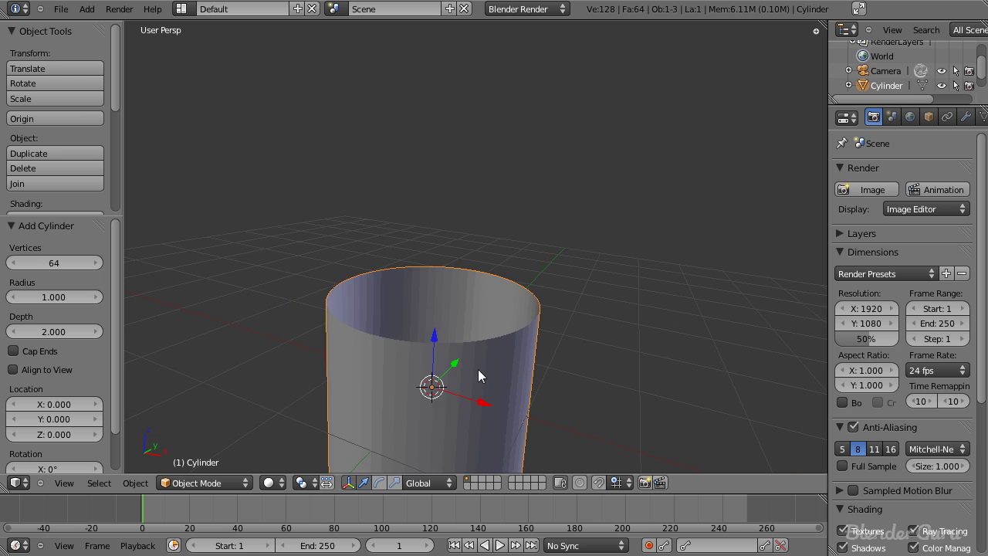
Check the open cylinder from above, hide the tool shelf and view it from the right side.
{"action": "key", "text": "KP_7"}
{"action": "scroll", "coordinate": [478, 369], "scroll_direction": "down", "scroll_amount": 2}
{"action": "middle_click_drag", "start_coordinate": [401, 38], "coordinate": [478, 215], "text": "shift"}
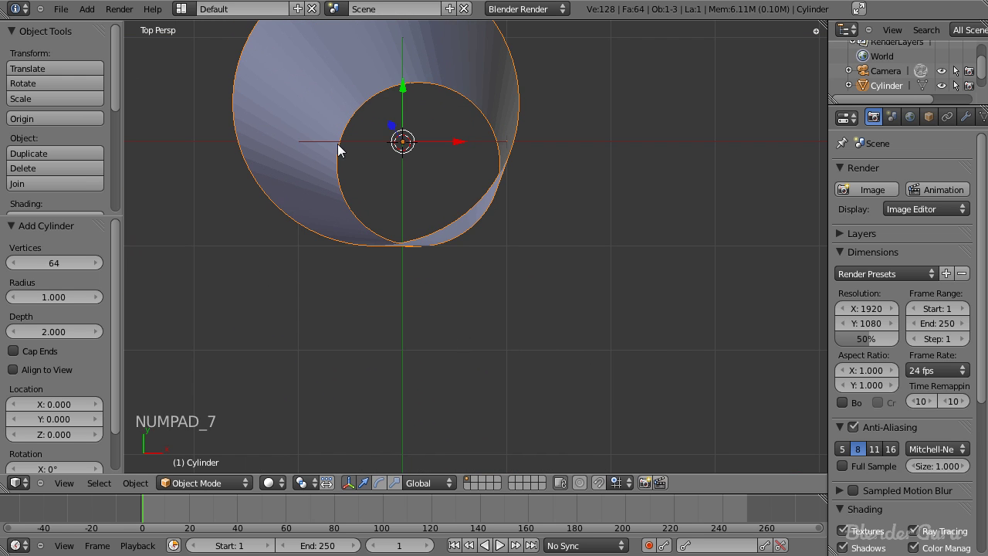
{"action": "scroll", "coordinate": [434, 169], "scroll_direction": "down", "scroll_amount": 3}
{"action": "middle_click_drag", "start_coordinate": [423, 274], "coordinate": [366, 160]}
{"action": "scroll", "coordinate": [432, 270], "scroll_direction": "down", "scroll_amount": 2}
{"action": "middle_click_drag", "start_coordinate": [452, 316], "coordinate": [438, 237], "text": "shift"}
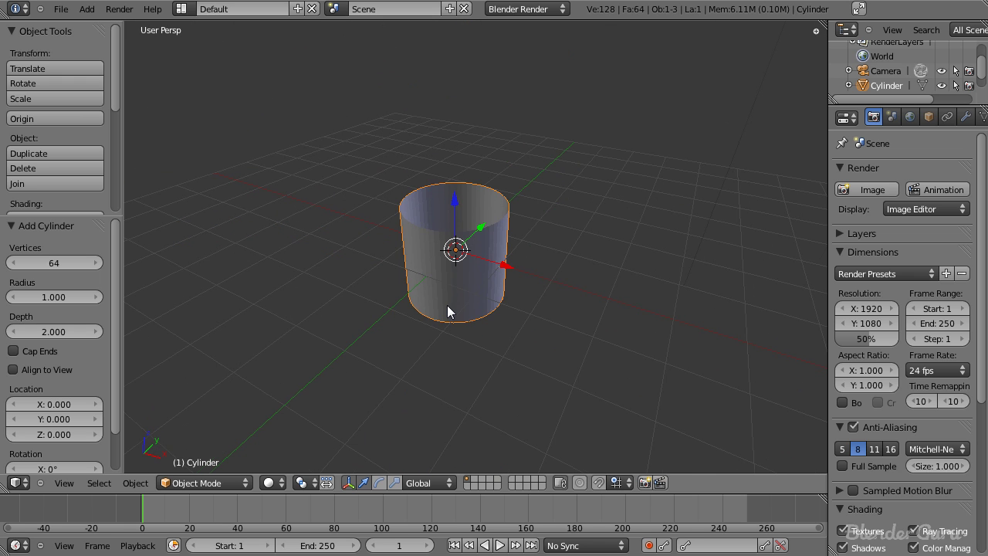
{"action": "scroll", "coordinate": [449, 305], "scroll_direction": "up", "scroll_amount": 3}
{"action": "key", "text": "t"}
{"action": "key", "text": "KP_3"}
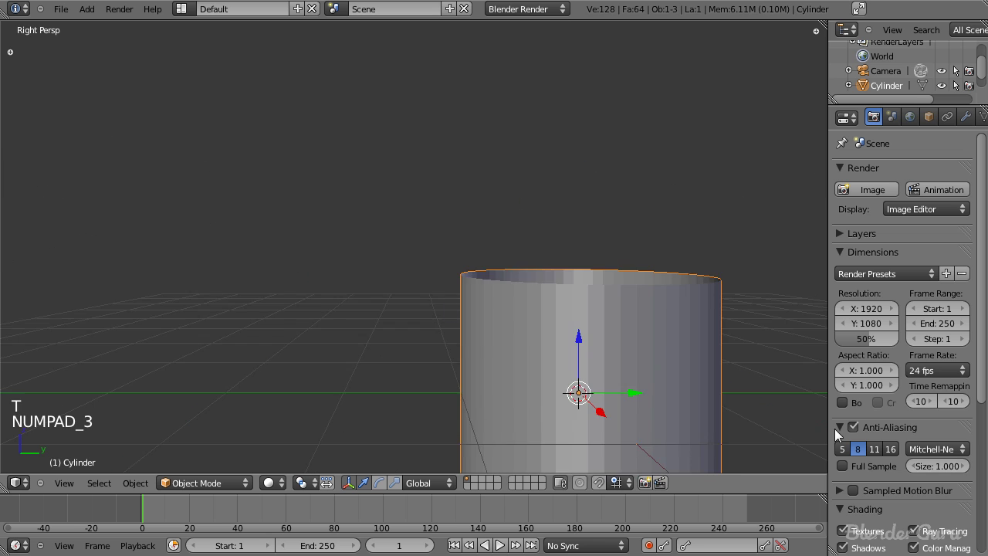
Rotate the cylinder -90° about the X axis in right orthographic view so it lies along the Y axis.
{"action": "scroll", "coordinate": [447, 305], "scroll_direction": "down", "scroll_amount": 3}
{"action": "key", "text": "KP_5"}
{"action": "middle_click_drag", "start_coordinate": [696, 372], "coordinate": [645, 294], "text": "shift"}
{"action": "key", "text": "r"}
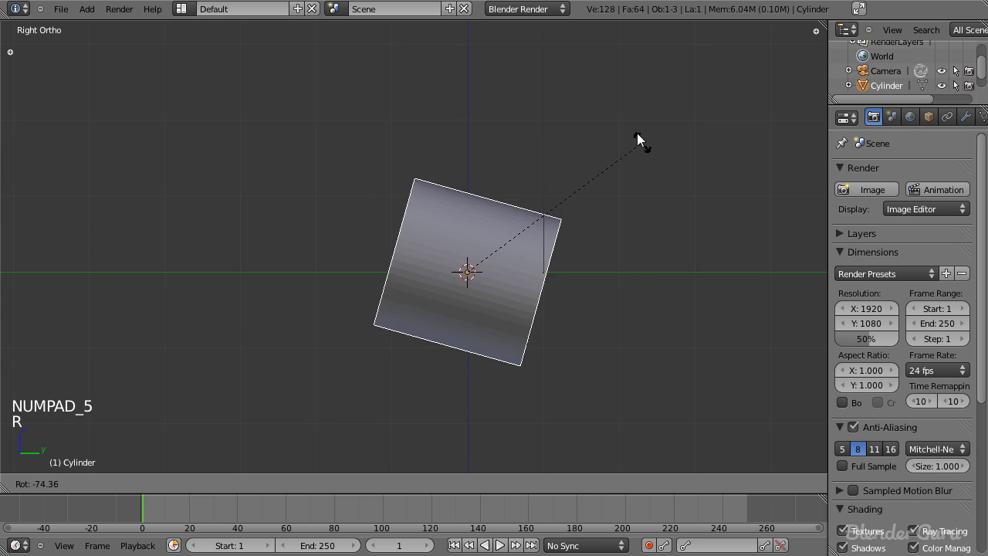
{"action": "left_click", "coordinate": [590, 114]}
Apply smooth shading to the cylinder.
{"action": "middle_click_drag", "start_coordinate": [441, 262], "coordinate": [425, 313]}
{"action": "key", "text": "t"}
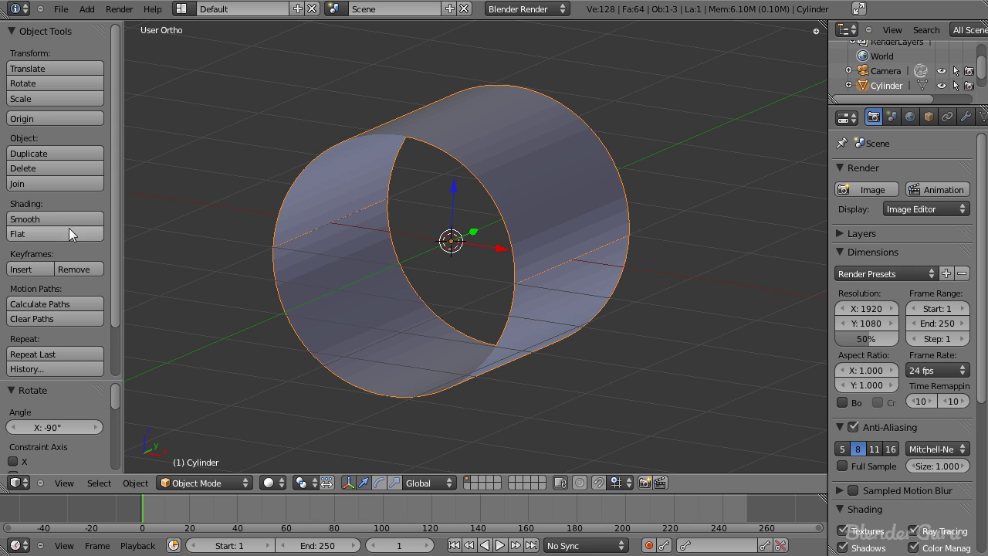
{"action": "left_click", "coordinate": [63, 220]}
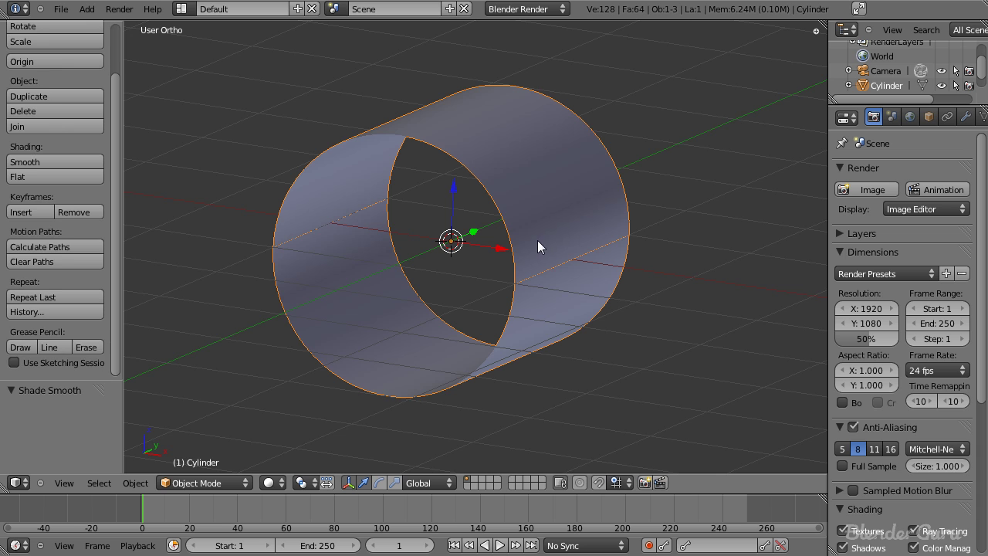
Turn on the display of face normals for the cylinder in Edit Mode.
{"action": "key", "text": "Tab"}
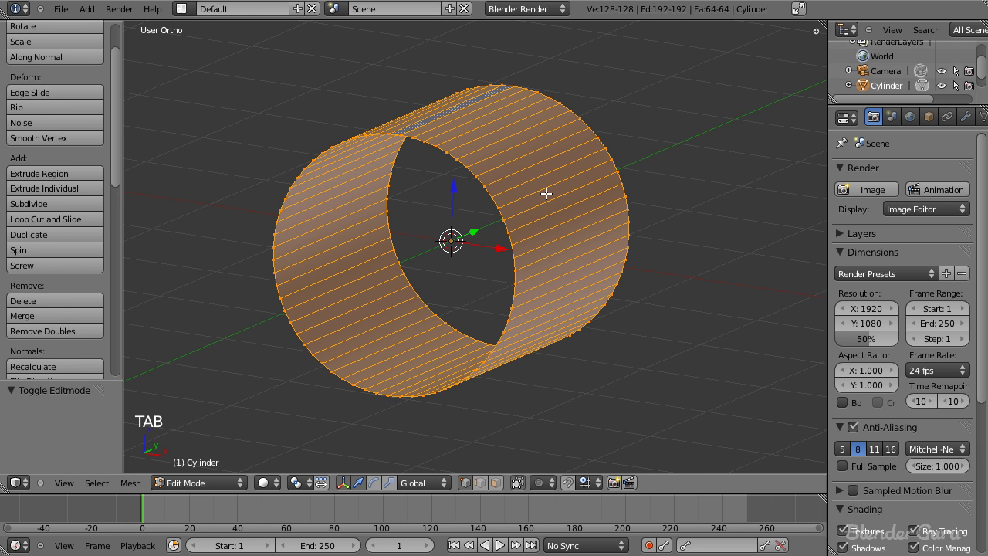
{"action": "key", "text": "n"}
{"action": "scroll", "coordinate": [741, 278], "scroll_direction": "down", "scroll_amount": 1}
{"action": "left_click", "coordinate": [703, 274]}
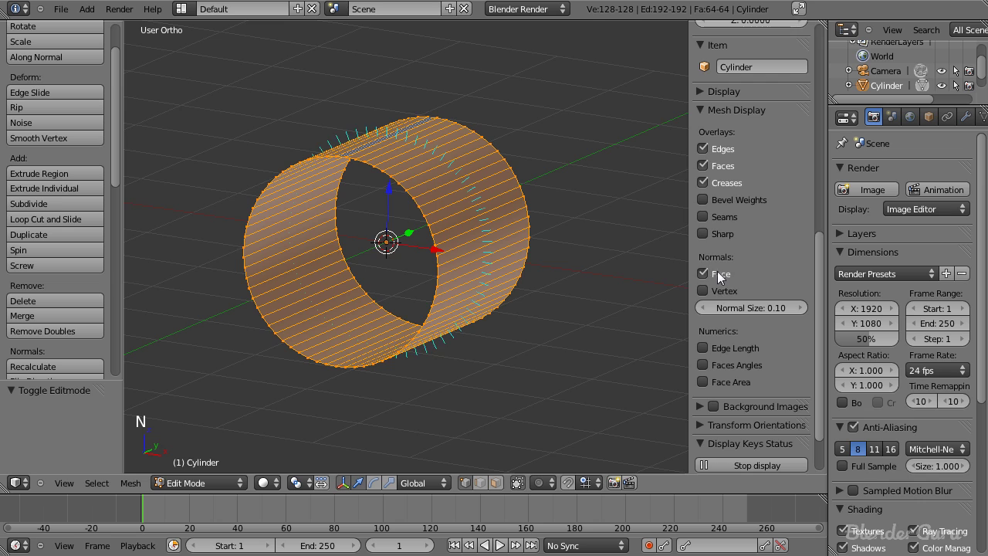
{"action": "key", "text": "n"}
{"action": "scroll", "coordinate": [518, 265], "scroll_direction": "up", "scroll_amount": 2}
{"action": "middle_click_drag", "start_coordinate": [512, 185], "coordinate": [476, 260]}
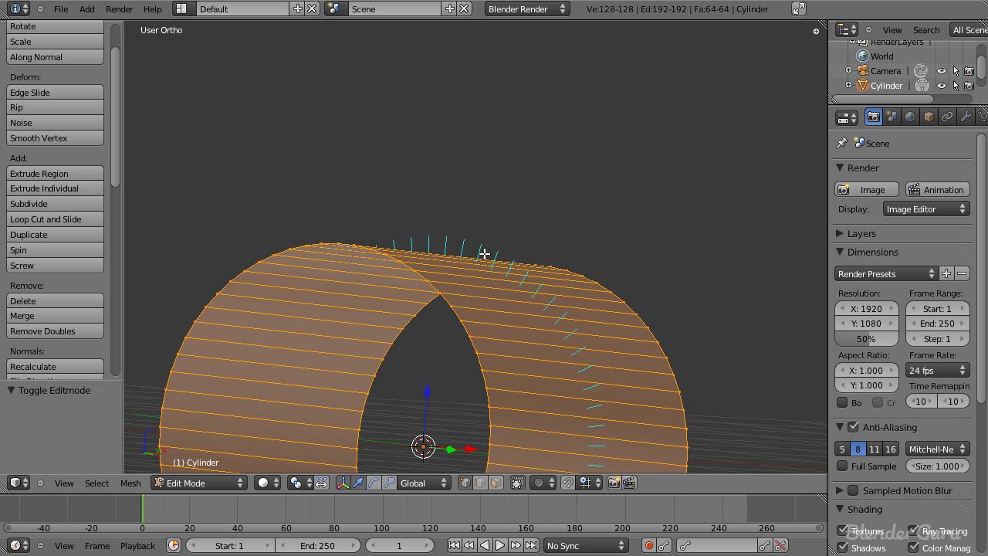
Examine the direction of the cylinder's face normals and its inner and outer surfaces from several angles.
{"action": "scroll", "coordinate": [481, 267], "scroll_direction": "down", "scroll_amount": 2}
{"action": "scroll", "coordinate": [473, 268], "scroll_direction": "up", "scroll_amount": 2}
{"action": "scroll", "coordinate": [475, 264], "scroll_direction": "down", "scroll_amount": 11}
{"action": "key", "text": "Tab"}
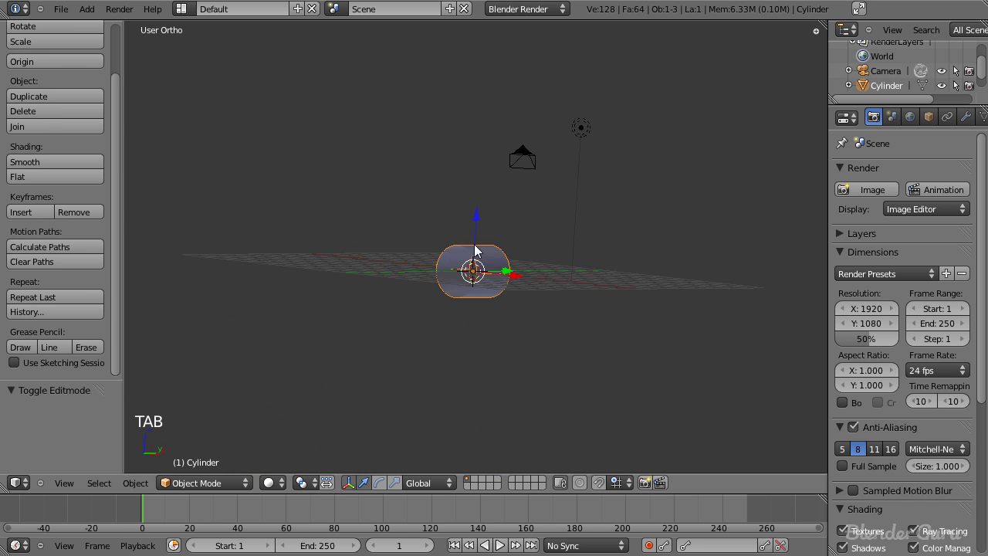
{"action": "middle_click_drag", "start_coordinate": [483, 242], "coordinate": [459, 275]}
{"action": "scroll", "coordinate": [459, 274], "scroll_direction": "up", "scroll_amount": 6}
{"action": "middle_click_drag", "start_coordinate": [466, 242], "coordinate": [515, 274]}
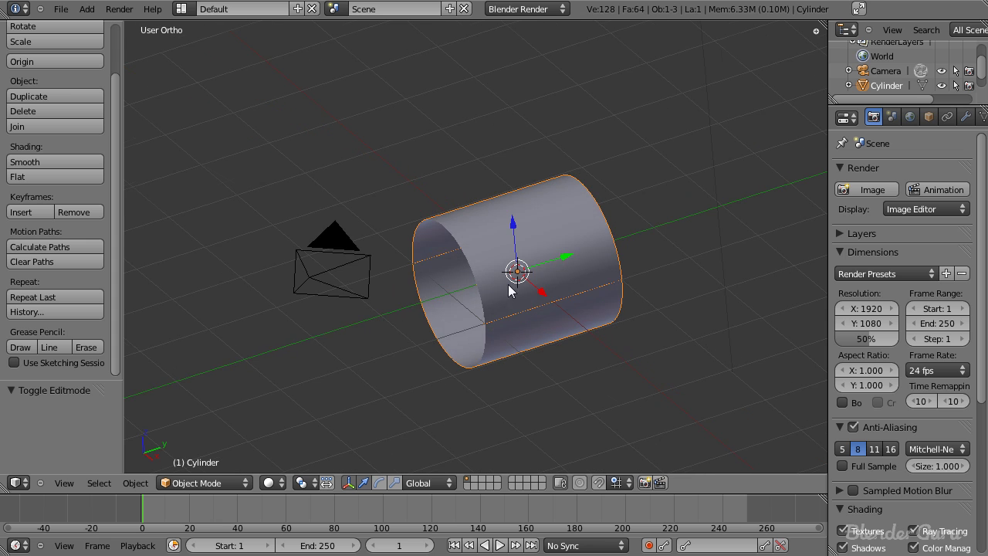
{"action": "middle_click_drag", "start_coordinate": [514, 226], "coordinate": [540, 283]}
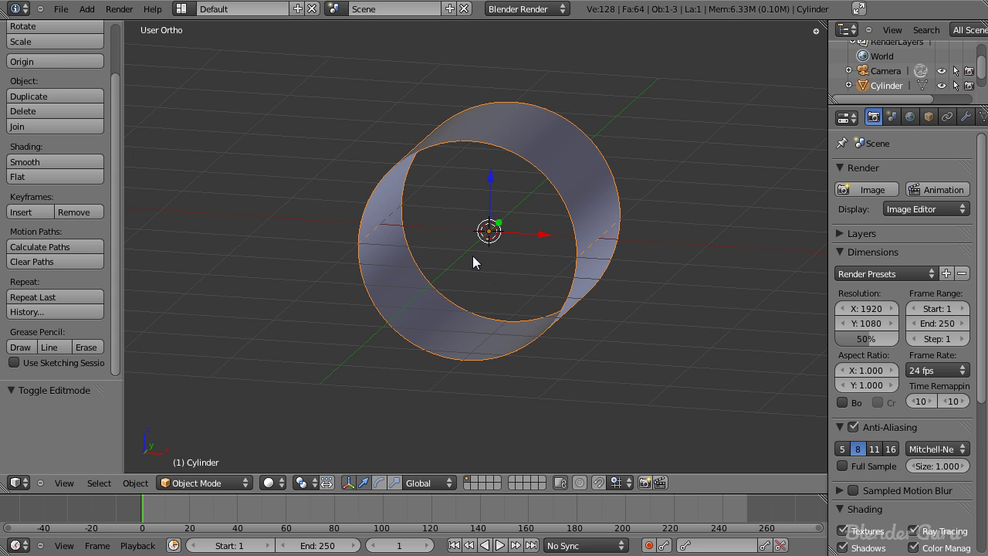
{"action": "scroll", "coordinate": [627, 191], "scroll_direction": "up", "scroll_amount": 1}
Flip the normals of all the cylinder's faces so they point inward.
{"action": "key", "text": "Tab"}
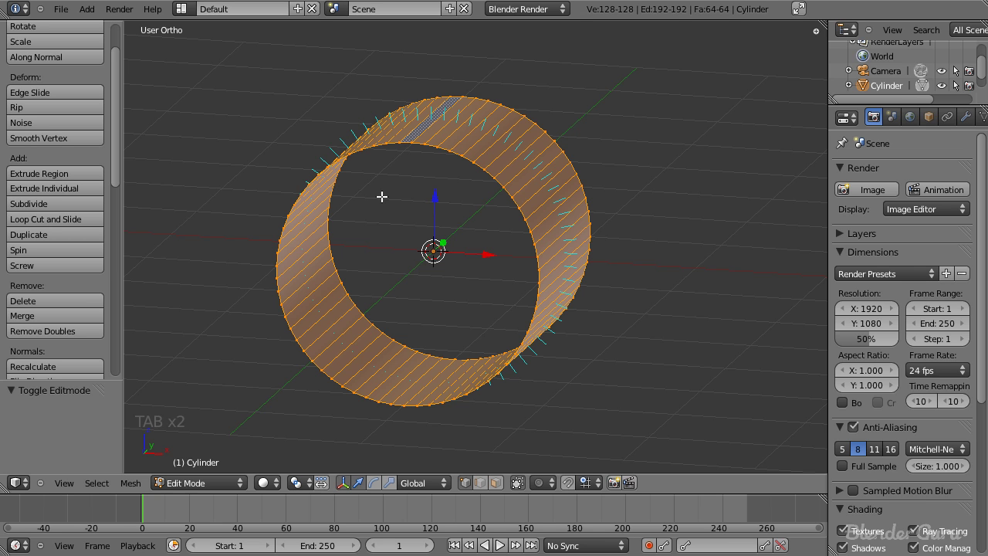
{"action": "scroll", "coordinate": [480, 206], "scroll_direction": "up", "scroll_amount": 1}
{"action": "middle_click_drag", "start_coordinate": [503, 229], "coordinate": [471, 286], "text": "shift"}
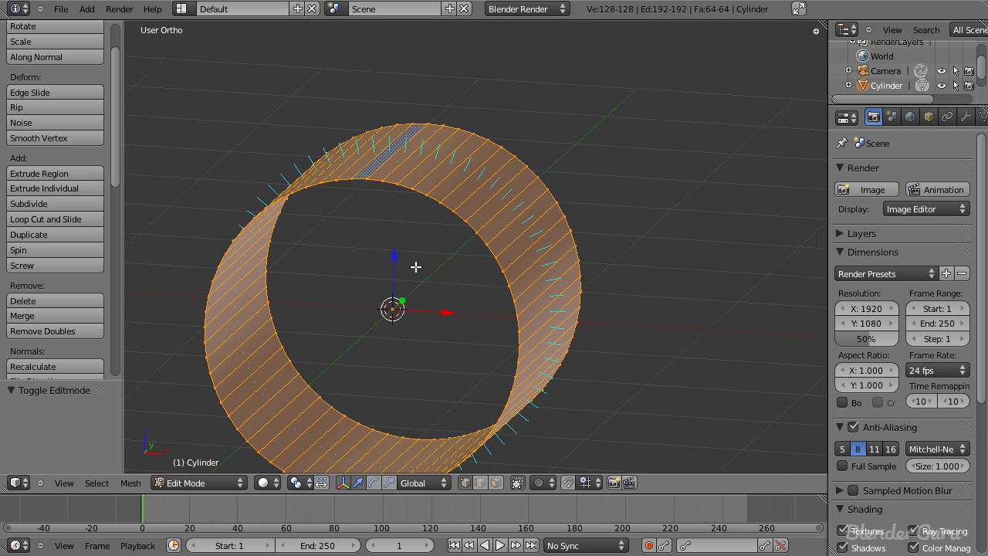
{"action": "middle_click_drag", "start_coordinate": [61, 314], "coordinate": [77, 152]}
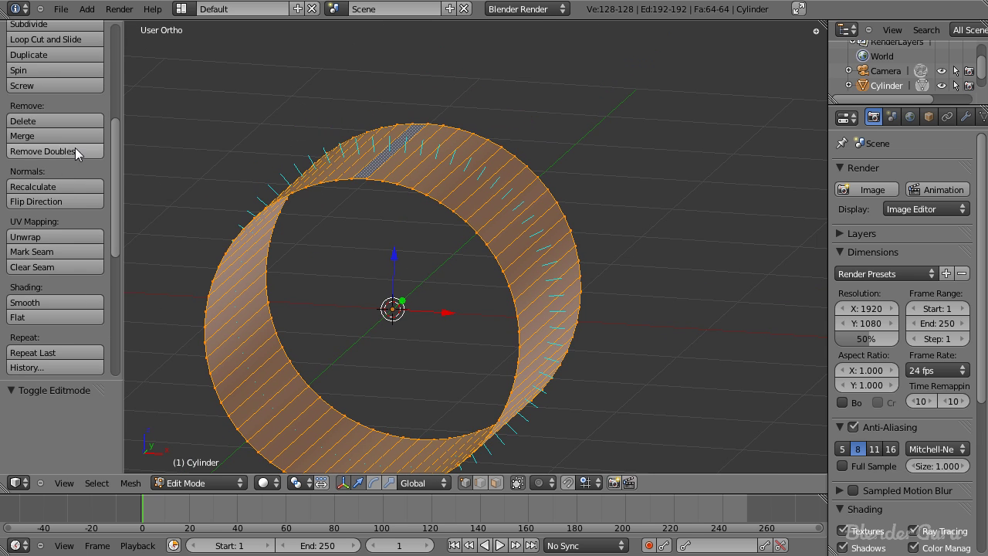
{"action": "left_click", "coordinate": [60, 199]}
{"action": "scroll", "coordinate": [408, 253], "scroll_direction": "up", "scroll_amount": 3}
{"action": "scroll", "coordinate": [407, 254], "scroll_direction": "down", "scroll_amount": 3}
{"action": "middle_click_drag", "start_coordinate": [408, 253], "coordinate": [486, 207]}
{"action": "middle_click_drag", "start_coordinate": [421, 203], "coordinate": [431, 154]}
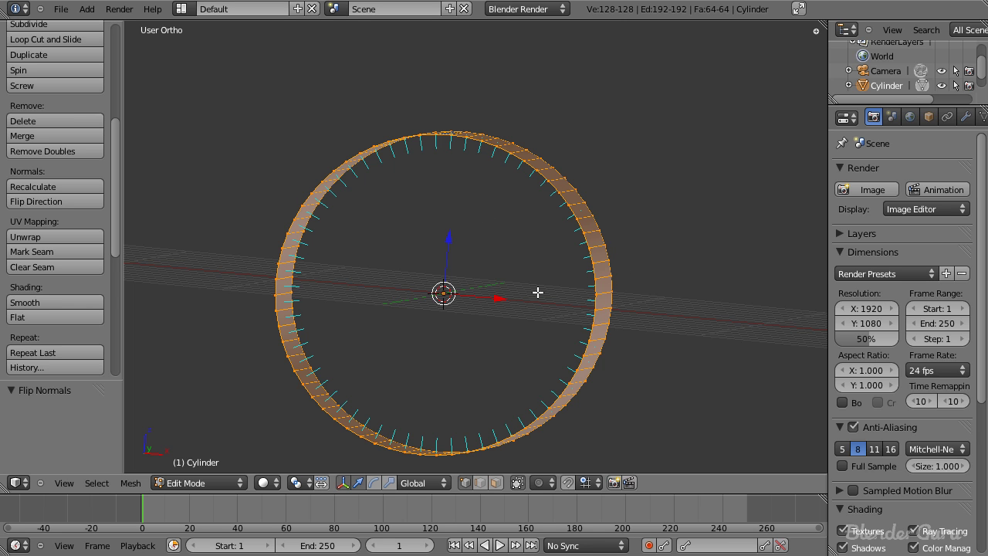
Turn off the face normals display and hide the properties region and tool shelf.
{"action": "key", "text": "n"}
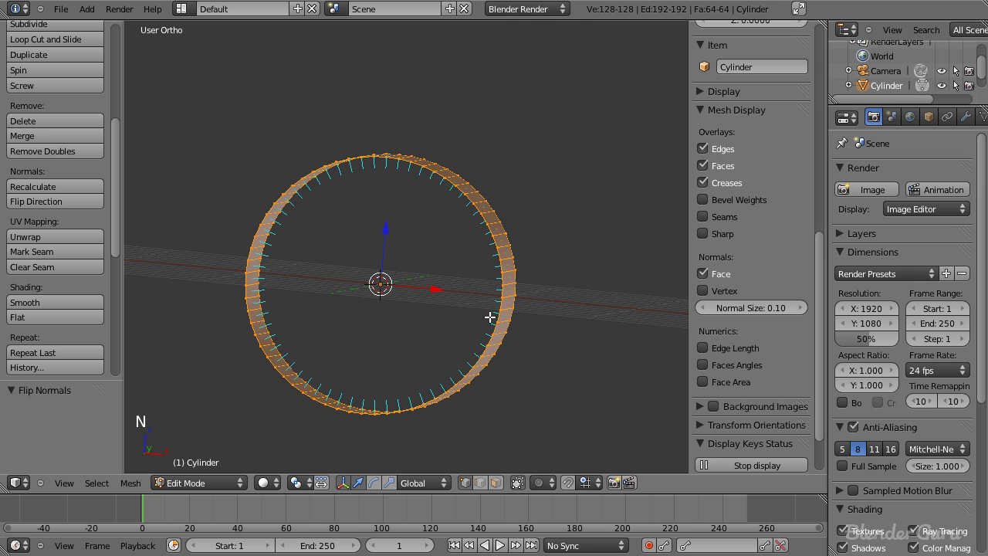
{"action": "scroll", "coordinate": [764, 265], "scroll_direction": "down", "scroll_amount": 2}
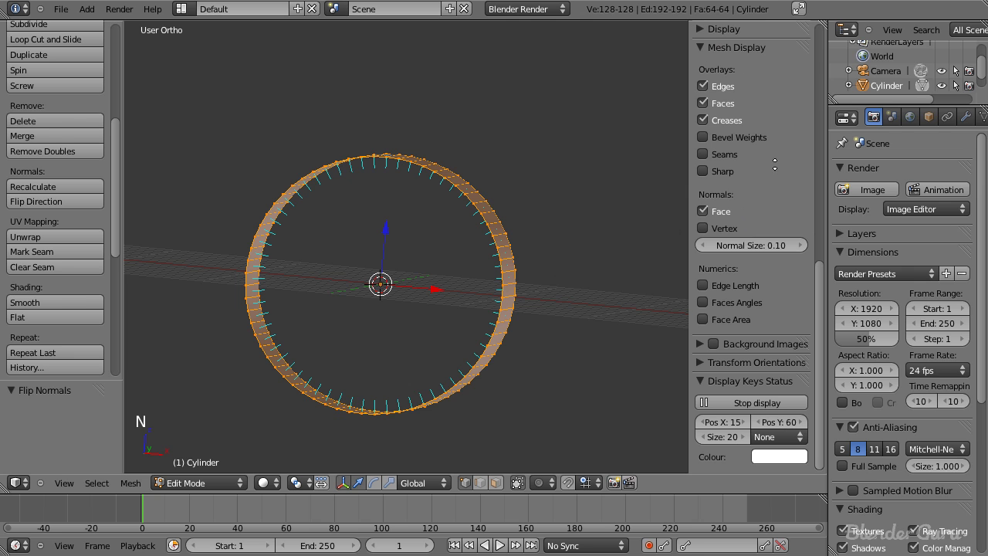
{"action": "left_click", "coordinate": [702, 212]}
{"action": "key", "text": "n"}
{"action": "key", "text": "t"}
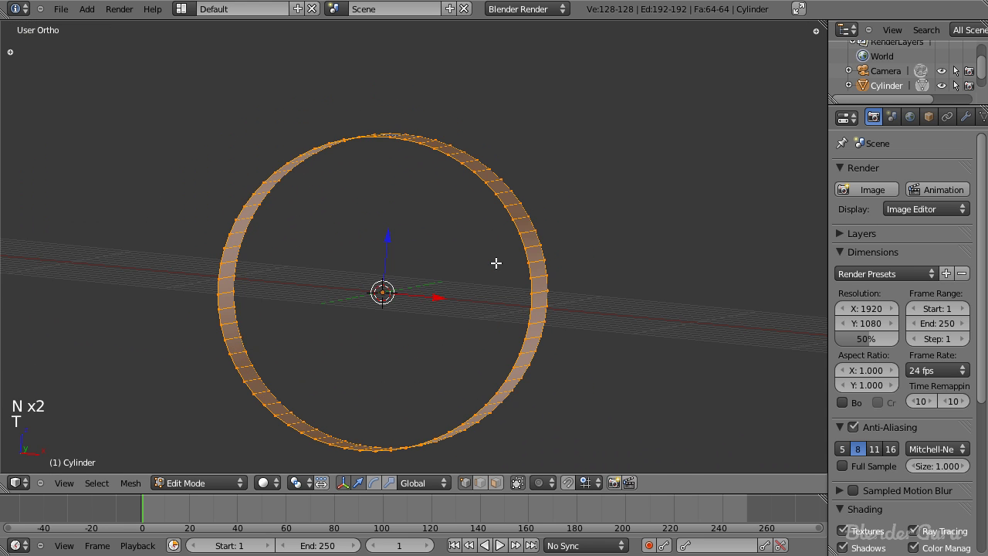
Clear the selection and box-select the lowest vertices of the cylinder's ring in front view.
{"action": "middle_click_drag", "start_coordinate": [496, 263], "coordinate": [446, 249]}
{"action": "key", "text": "KP_1"}
{"action": "scroll", "coordinate": [439, 265], "scroll_direction": "up", "scroll_amount": 3}
{"action": "scroll", "coordinate": [324, 289], "scroll_direction": "down", "scroll_amount": 3, "text": "shift"}
{"action": "key", "text": "a"}
{"action": "key", "text": "a"}
{"action": "key", "text": "b"}
{"action": "left_click_drag", "start_coordinate": [278, 287], "coordinate": [483, 335]}
{"action": "scroll", "coordinate": [483, 335], "scroll_direction": "down", "scroll_amount": 4}
{"action": "key", "text": "b"}
{"action": "left_click_drag", "start_coordinate": [433, 263], "coordinate": [463, 284]}
{"action": "scroll", "coordinate": [451, 320], "scroll_direction": "up", "scroll_amount": 3}
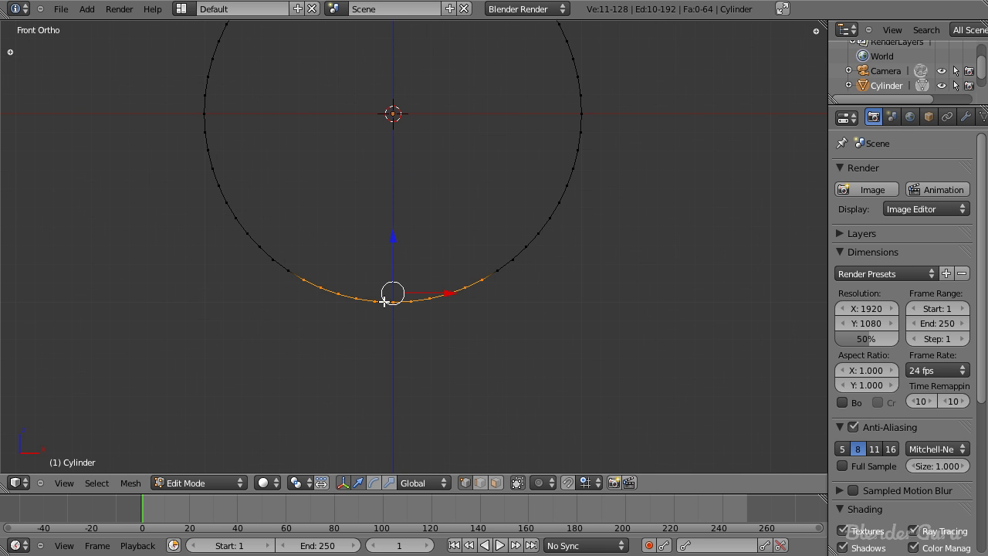
Extend the box selection evenly up both sides of the ring's bottom arc.
{"action": "key", "text": "b"}
{"action": "left_click_drag", "start_coordinate": [273, 269], "coordinate": [523, 317]}
{"action": "scroll", "coordinate": [523, 320], "scroll_direction": "down", "scroll_amount": 1}
{"action": "key", "text": "b"}
{"action": "left_click_drag", "start_coordinate": [287, 250], "coordinate": [523, 293]}
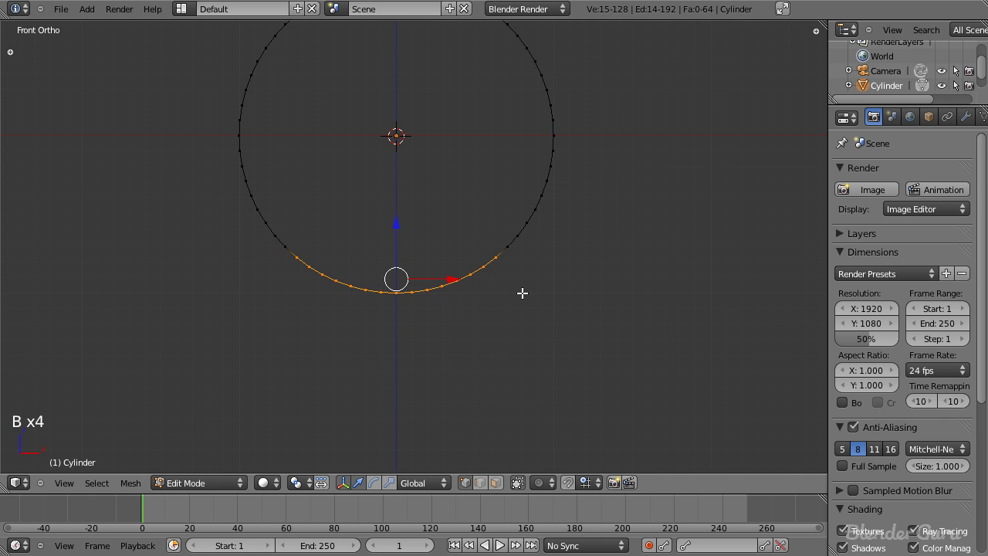
{"action": "scroll", "coordinate": [522, 288], "scroll_direction": "down", "scroll_amount": 1}
{"action": "scroll", "coordinate": [520, 287], "scroll_direction": "up", "scroll_amount": 3}
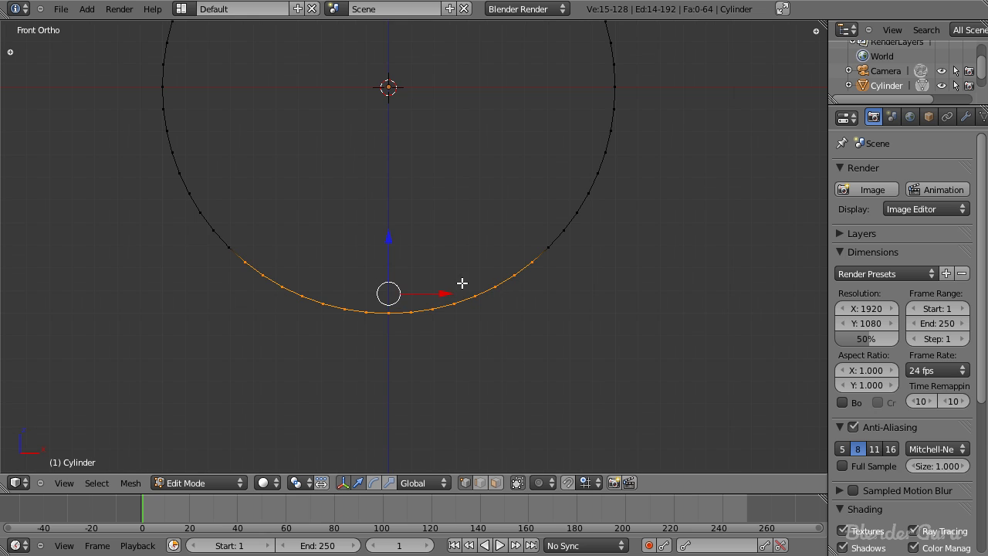
{"action": "key", "text": "b"}
{"action": "middle_click_drag", "start_coordinate": [235, 255], "coordinate": [253, 265]}
{"action": "key", "text": "b"}
{"action": "left_click_drag", "start_coordinate": [242, 256], "coordinate": [257, 275]}
{"action": "scroll", "coordinate": [438, 261], "scroll_direction": "down", "scroll_amount": 1}
Box-select the bottom arc's vertices at both cylinder ends in wireframe, delete them, and return to solid Object Mode.
{"action": "middle_click_drag", "start_coordinate": [440, 260], "coordinate": [434, 280]}
{"action": "key", "text": "z"}
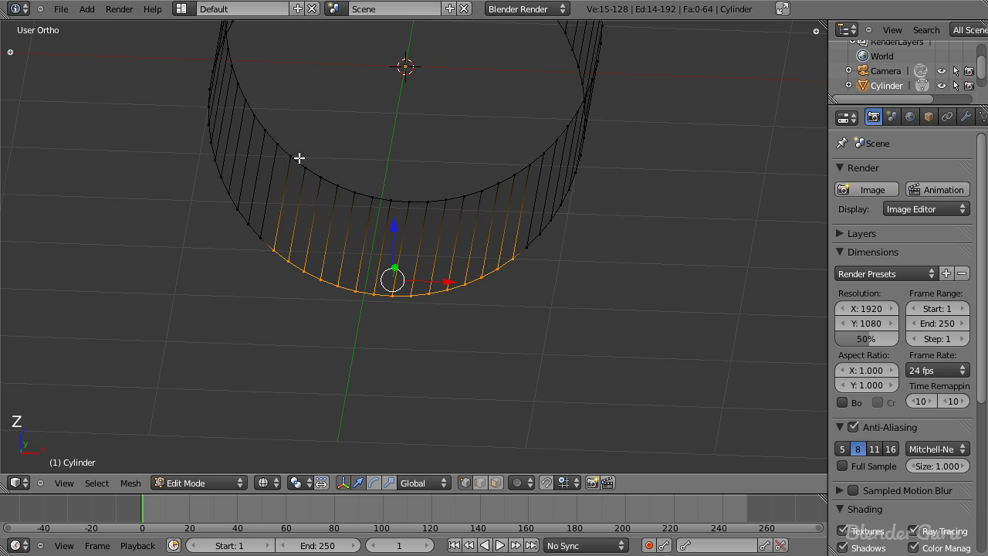
{"action": "key", "text": "KP_1"}
{"action": "key", "text": "b"}
{"action": "left_click_drag", "start_coordinate": [238, 250], "coordinate": [536, 327]}
{"action": "scroll", "coordinate": [528, 292], "scroll_direction": "down", "scroll_amount": 2}
{"action": "middle_click_drag", "start_coordinate": [527, 292], "coordinate": [453, 267]}
{"action": "key", "text": "x"}
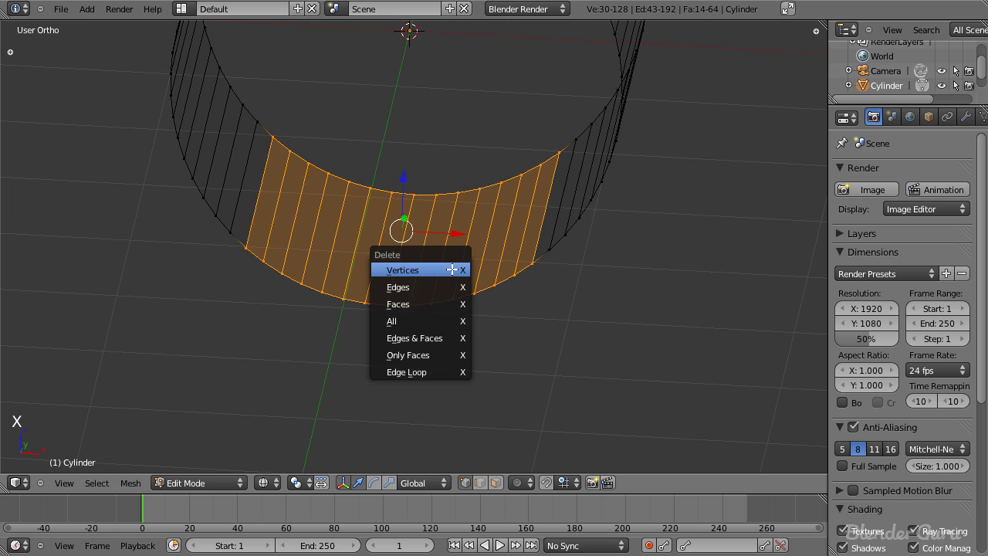
{"action": "left_click", "coordinate": [447, 270]}
{"action": "key", "text": "Tab"}
{"action": "key", "text": "z"}
{"action": "middle_click_drag", "start_coordinate": [430, 270], "coordinate": [390, 238]}
{"action": "scroll", "coordinate": [390, 239], "scroll_direction": "down", "scroll_amount": 3}
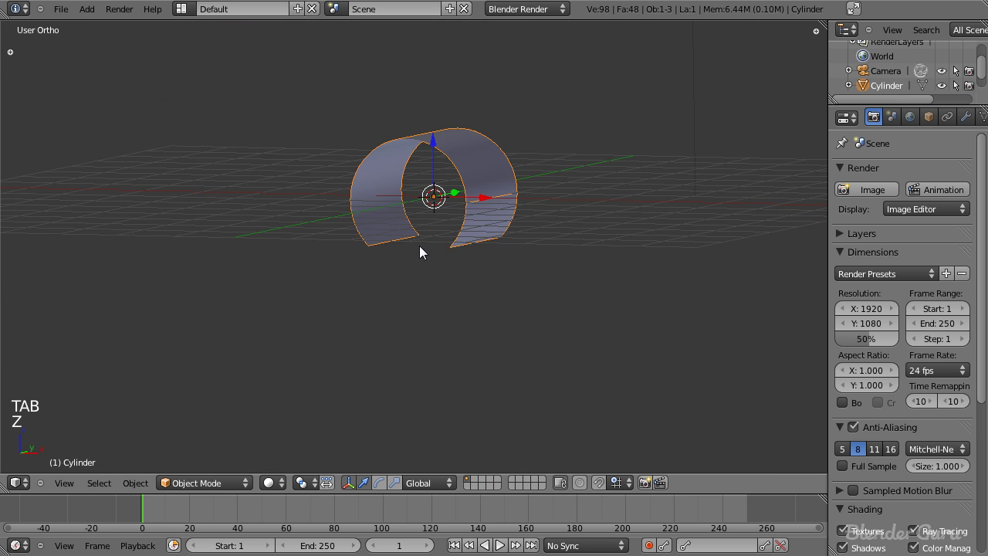
Move the entire tunnel mesh up in Edit Mode so its open lower ends sit near the object's origin.
{"action": "scroll", "coordinate": [426, 261], "scroll_direction": "up", "scroll_amount": 3}
{"action": "key", "text": "KP_1"}
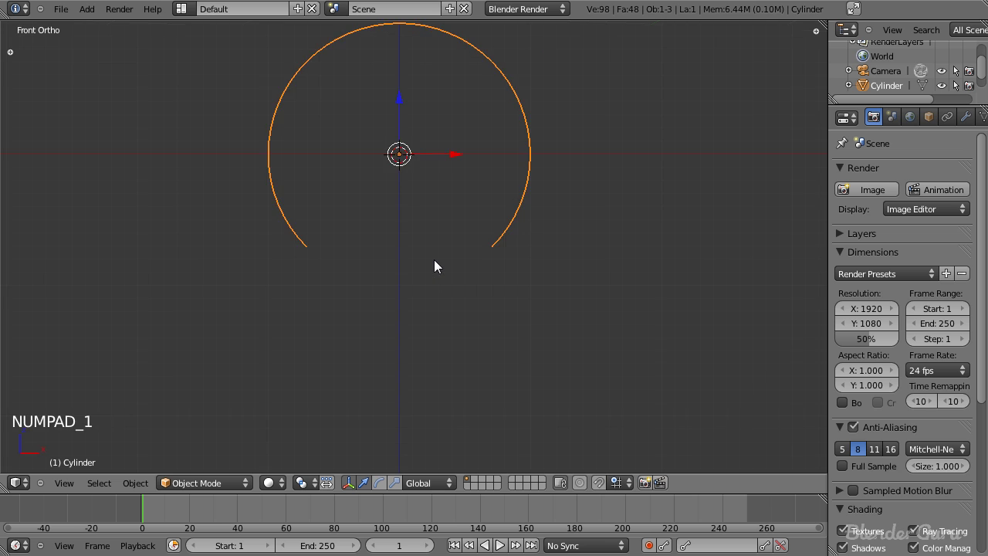
{"action": "scroll", "coordinate": [425, 292], "scroll_direction": "up", "scroll_amount": 2}
{"action": "scroll", "coordinate": [431, 284], "scroll_direction": "down", "scroll_amount": 2}
{"action": "key", "text": "Tab"}
{"action": "middle_click_drag", "start_coordinate": [435, 265], "coordinate": [470, 319], "text": "shift"}
{"action": "key", "text": "a"}
{"action": "key", "text": "a"}
{"action": "key", "text": "g"}
{"action": "left_click", "coordinate": [492, 256]}
{"action": "scroll", "coordinate": [417, 307], "scroll_direction": "up", "scroll_amount": 4}
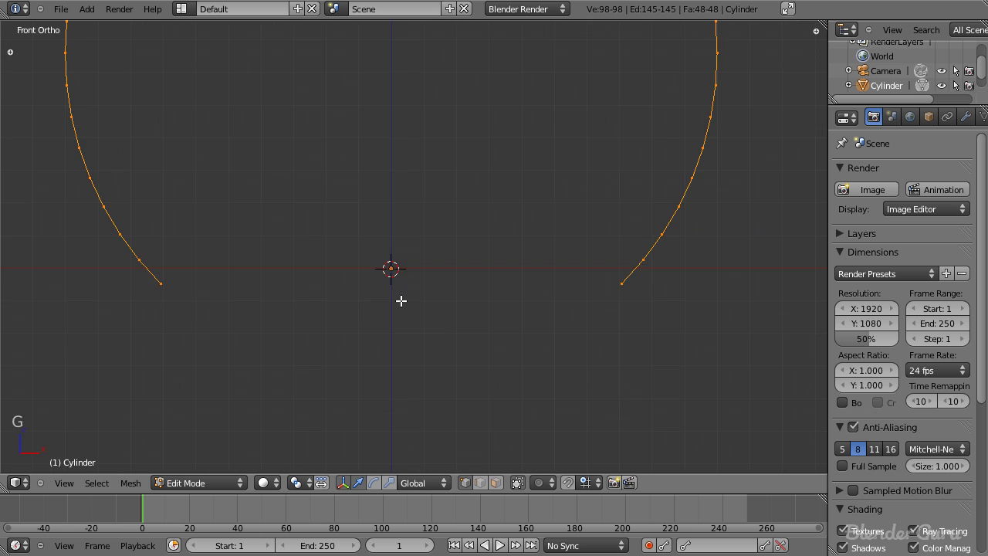
Nudge the whole tunnel mesh vertically so its lower edges line up with the X axis in front view.
{"action": "scroll", "coordinate": [393, 267], "scroll_direction": "up", "scroll_amount": 3}
{"action": "middle_click_drag", "start_coordinate": [406, 281], "coordinate": [401, 298]}
{"action": "key", "text": "KP_1"}
{"action": "scroll", "coordinate": [486, 304], "scroll_direction": "down", "scroll_amount": 2}
{"action": "scroll", "coordinate": [486, 311], "scroll_direction": "up", "scroll_amount": 2}
{"action": "key", "text": "g"}
{"action": "mouse_move", "coordinate": [486, 311]}
{"action": "middle_mouse_down"}
{"action": "mouse_move", "coordinate": [486, 289]}
{"action": "mouse_move", "coordinate": [335, 287]}
{"action": "mouse_move", "coordinate": [303, 236]}
{"action": "mouse_move", "coordinate": [385, 274]}
{"action": "mouse_move", "coordinate": [369, 300]}
{"action": "mouse_move", "coordinate": [390, 274]}
{"action": "mouse_move", "coordinate": [437, 316]}
{"action": "middle_mouse_up"}
{"action": "left_click", "coordinate": [485, 288]}
{"action": "scroll", "coordinate": [386, 287], "scroll_direction": "down", "scroll_amount": 3}
{"action": "scroll", "coordinate": [399, 285], "scroll_direction": "down", "scroll_amount": 11}
{"action": "scroll", "coordinate": [368, 301], "scroll_direction": "down", "scroll_amount": 4}
Add a mesh plane at the scene centre in Object Mode and view it in wireframe from the front.
{"action": "key", "text": "Tab"}
{"action": "key", "text": "shift+a"}
{"action": "left_click", "coordinate": [421, 272]}
{"action": "scroll", "coordinate": [421, 275], "scroll_direction": "up", "scroll_amount": 2}
{"action": "key", "text": "z"}
{"action": "key", "text": "KP_1"}
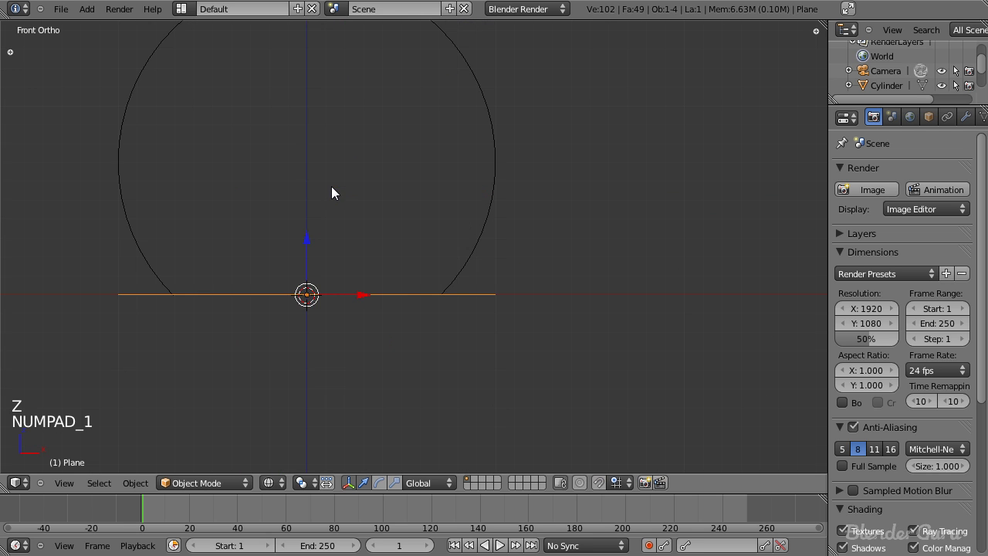
Scale the plane along X to about 0.72 so it closes the gap in the tunnel floor.
{"action": "middle_click_drag", "start_coordinate": [337, 205], "coordinate": [633, 290]}
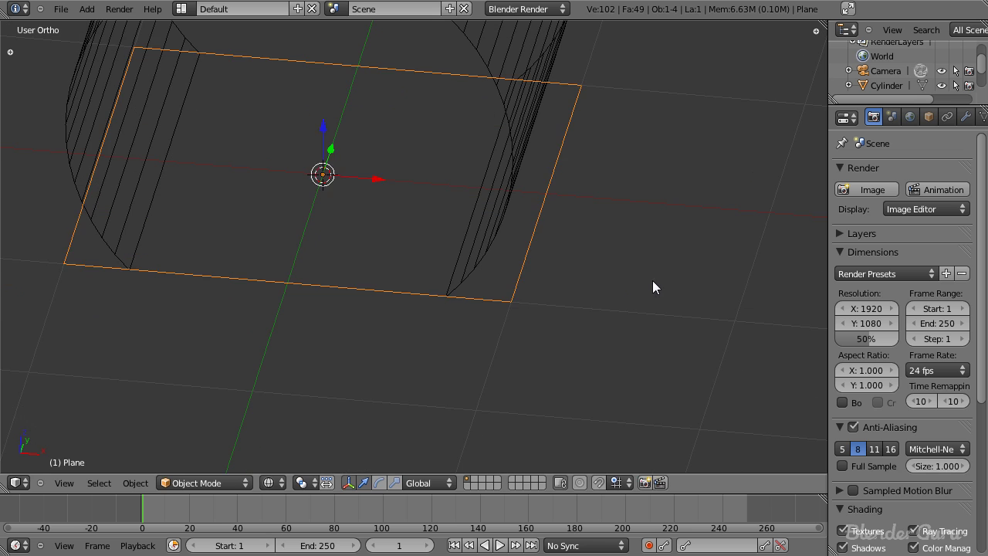
{"action": "key", "text": "s"}
{"action": "key", "text": "x"}
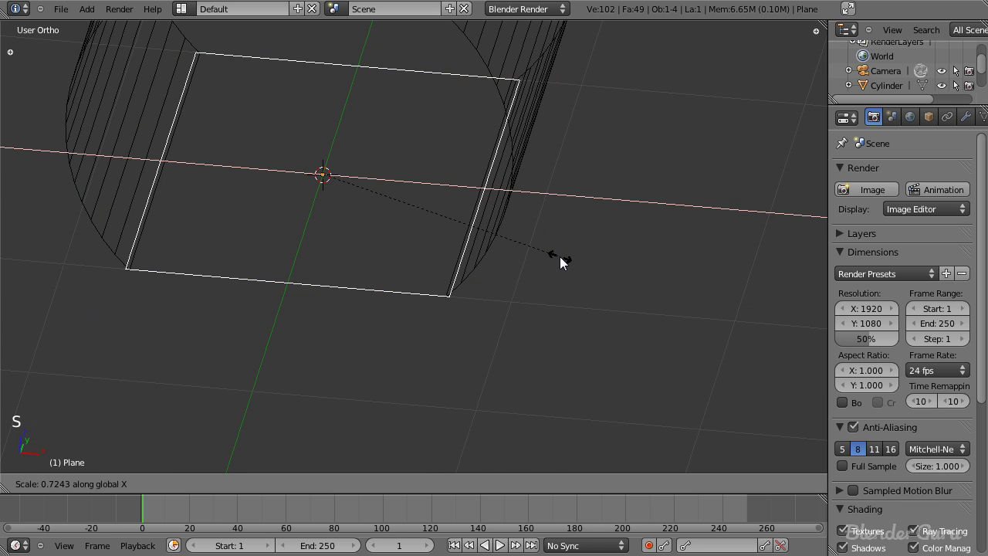
{"action": "left_click", "coordinate": [560, 256]}
{"action": "scroll", "coordinate": [487, 287], "scroll_direction": "up", "scroll_amount": 4}
{"action": "scroll", "coordinate": [533, 318], "scroll_direction": "down", "scroll_amount": 6}
{"action": "key", "text": "z"}
{"action": "middle_click_drag", "start_coordinate": [368, 276], "coordinate": [394, 234]}
{"action": "scroll", "coordinate": [394, 234], "scroll_direction": "down", "scroll_amount": 4}
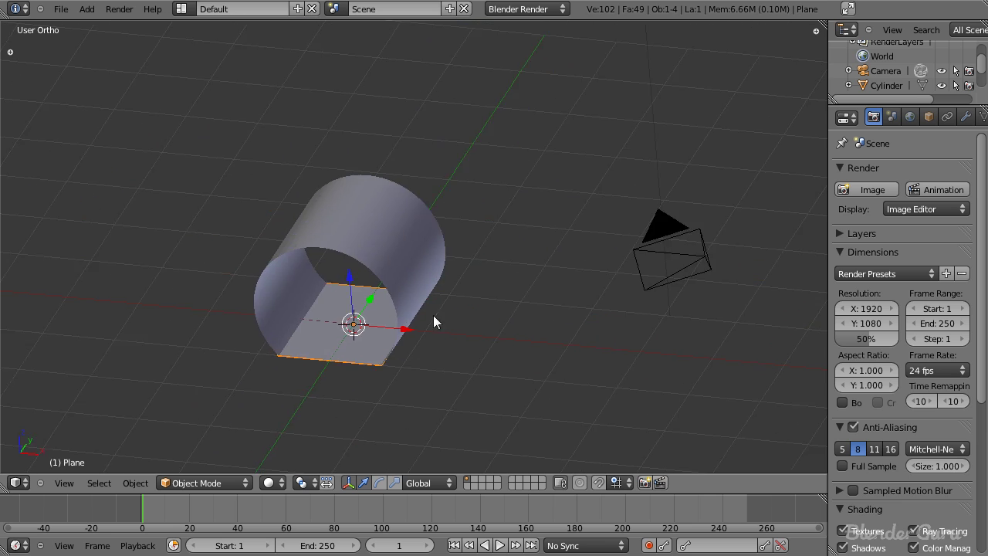
Select the tunnel cylinder and hide the 3D transform manipulator.
{"action": "middle_click_drag", "start_coordinate": [435, 322], "coordinate": [392, 276]}
{"action": "key", "text": "z"}
{"action": "right_click", "coordinate": [386, 231]}
{"action": "right_click", "coordinate": [333, 309]}
{"action": "right_click", "coordinate": [299, 286]}
{"action": "key", "text": "z"}
{"action": "scroll", "coordinate": [348, 293], "scroll_direction": "up", "scroll_amount": 2}
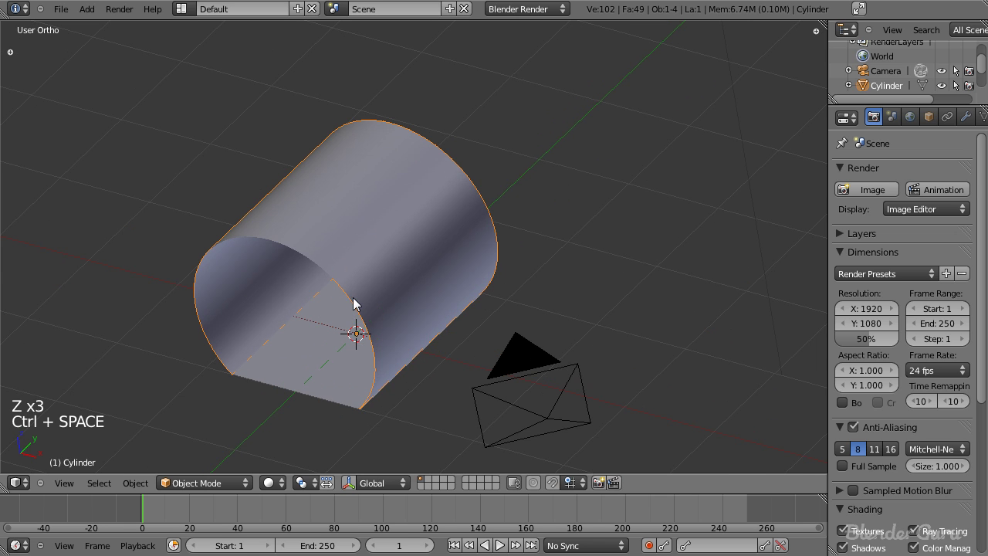
{"action": "key", "text": "ctrl+space"}
{"action": "scroll", "coordinate": [477, 237], "scroll_direction": "down", "scroll_amount": 9}
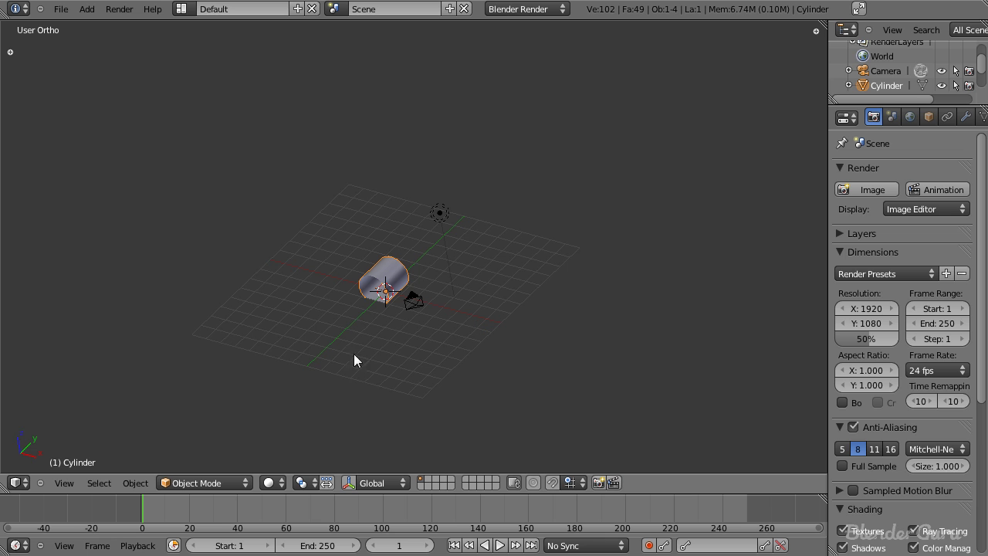
{"action": "scroll", "coordinate": [492, 264], "scroll_direction": "up", "scroll_amount": 5}
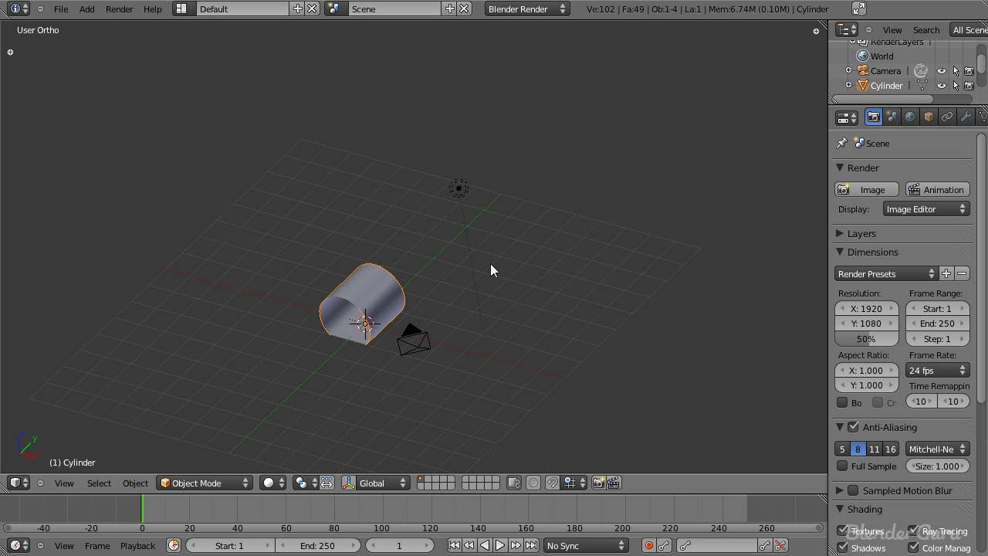
Try to lengthen the tunnel by moving the edge loop at its far end along the Y axis.
{"action": "key", "text": "Tab"}
{"action": "key", "text": "z"}
{"action": "key", "text": "a"}
{"action": "right_click", "coordinate": [379, 282]}
{"action": "scroll", "coordinate": [375, 294], "scroll_direction": "up", "scroll_amount": 3}
{"action": "right_click", "coordinate": [359, 311], "text": "alt"}
{"action": "scroll", "coordinate": [402, 311], "scroll_direction": "down", "scroll_amount": 2}
{"action": "scroll", "coordinate": [569, 284], "scroll_direction": "down", "scroll_amount": 3}
{"action": "middle_click_drag", "start_coordinate": [647, 229], "coordinate": [495, 280]}
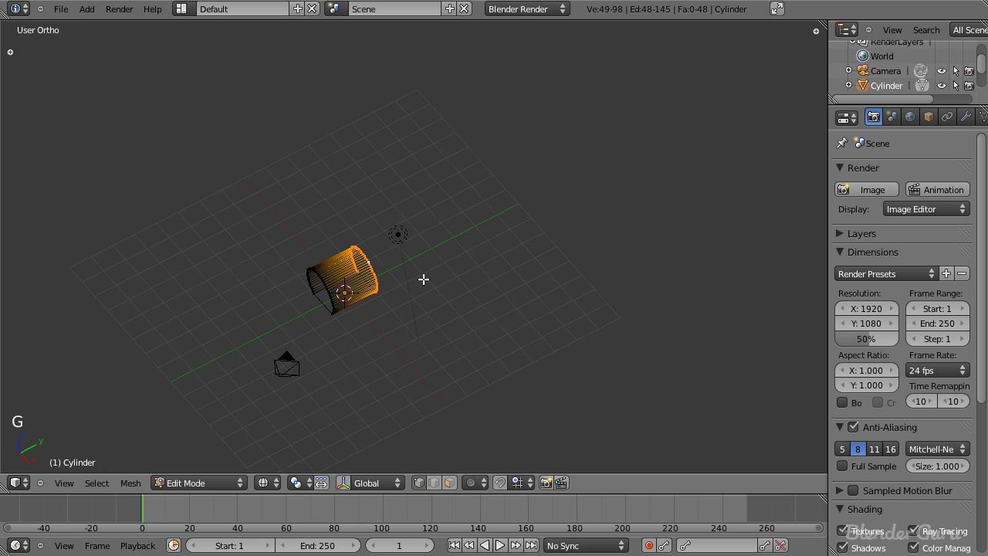
{"action": "key", "text": "g"}
{"action": "key", "text": "y"}
{"action": "right_click", "coordinate": [504, 247]}
{"action": "scroll", "coordinate": [503, 247], "scroll_direction": "up", "scroll_amount": 2}
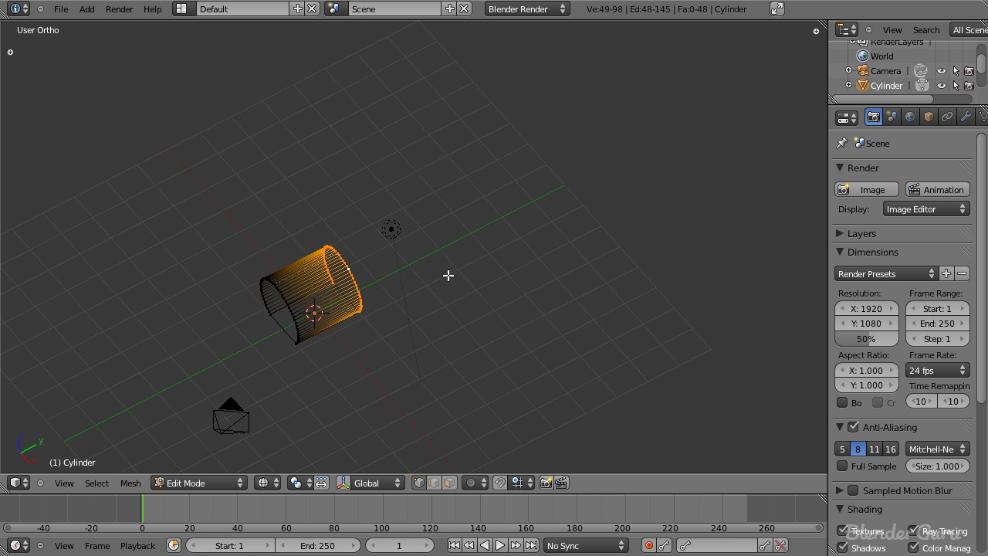
{"action": "key", "text": "Tab"}
{"action": "scroll", "coordinate": [480, 307], "scroll_direction": "down", "scroll_amount": 2}
{"action": "middle_click_drag", "start_coordinate": [375, 293], "coordinate": [301, 328], "text": "shift"}
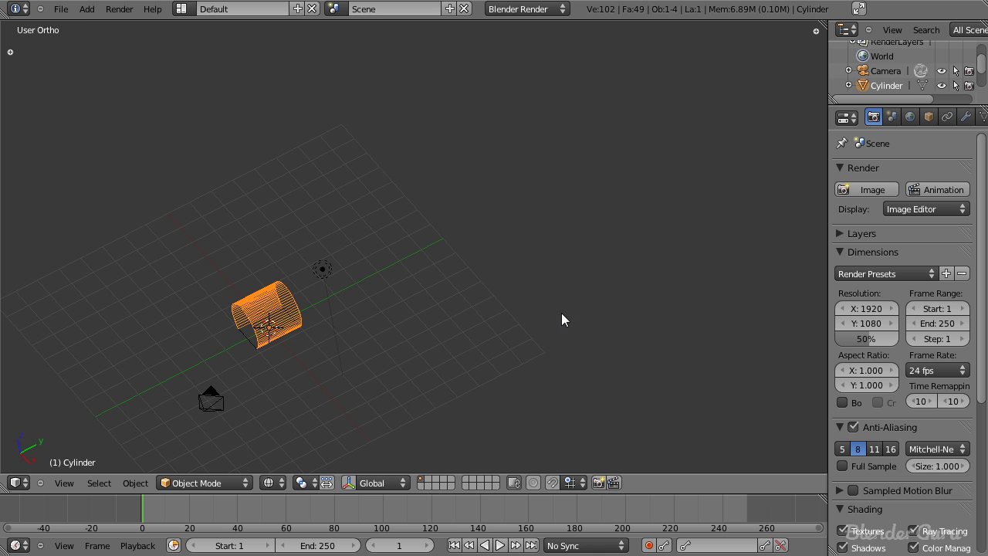
{"action": "middle_click_drag", "start_coordinate": [468, 297], "coordinate": [546, 265], "text": "shift"}
{"action": "scroll", "coordinate": [545, 265], "scroll_direction": "up", "scroll_amount": 3}
{"action": "middle_click_drag", "start_coordinate": [473, 274], "coordinate": [554, 234], "text": "shift"}
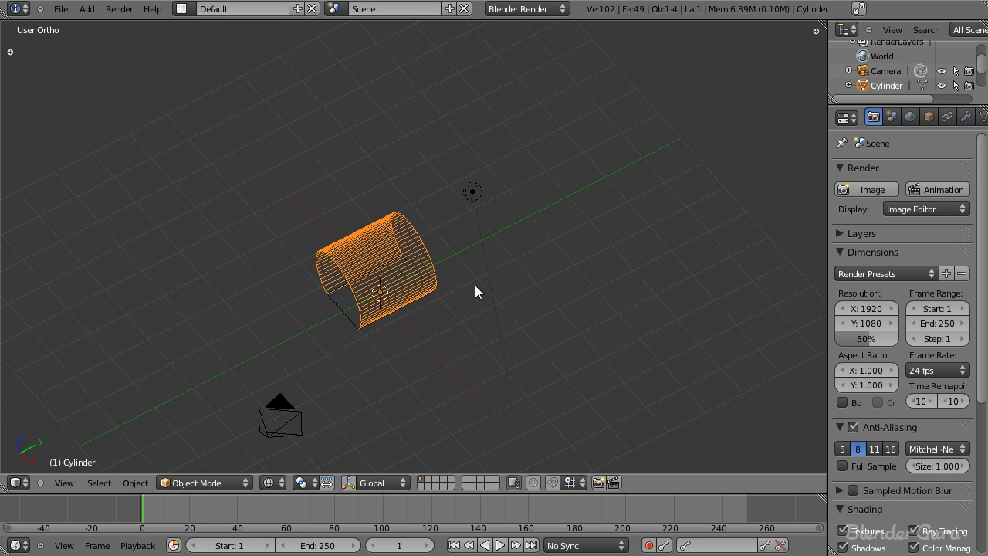
Enlarge the properties editor beside and above its neighbouring areas to make room for the cylinder's settings.
{"action": "scroll", "coordinate": [475, 285], "scroll_direction": "up", "scroll_amount": 1}
{"action": "scroll", "coordinate": [475, 285], "scroll_direction": "down", "scroll_amount": 2}
{"action": "scroll", "coordinate": [655, 248], "scroll_direction": "down", "scroll_amount": 2}
{"action": "middle_click_drag", "start_coordinate": [653, 214], "coordinate": [527, 286], "text": "shift"}
{"action": "middle_click_drag", "start_coordinate": [392, 312], "coordinate": [474, 234], "text": "shift"}
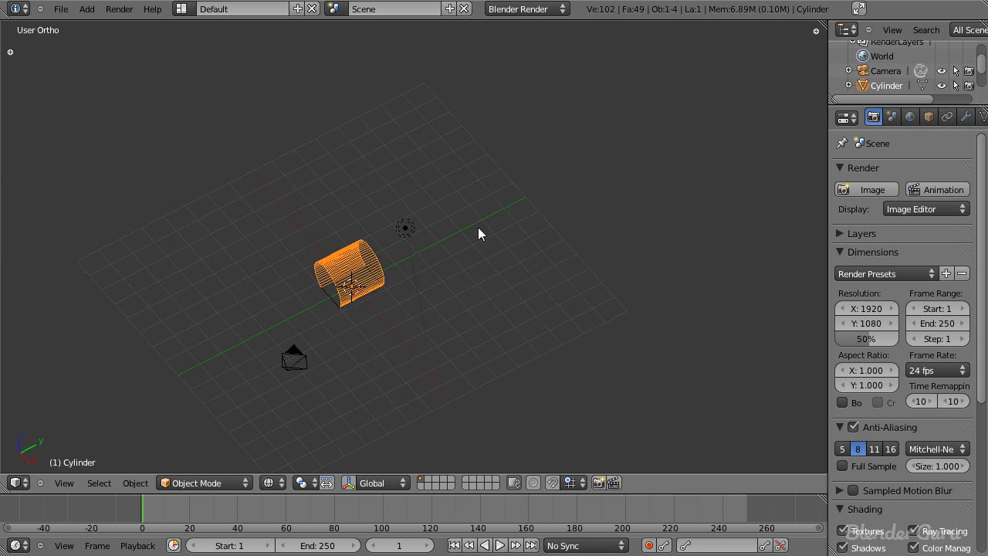
{"action": "scroll", "coordinate": [448, 265], "scroll_direction": "up", "scroll_amount": 3}
{"action": "scroll", "coordinate": [420, 292], "scroll_direction": "down", "scroll_amount": 2}
{"action": "middle_click_drag", "start_coordinate": [420, 287], "coordinate": [440, 278], "text": "shift"}
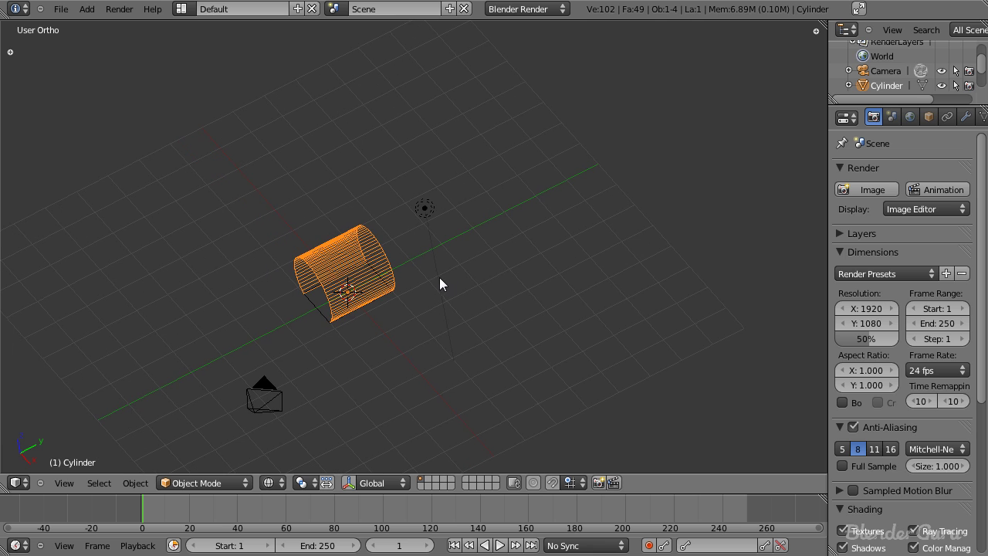
{"action": "left_click_drag", "start_coordinate": [833, 100], "coordinate": [781, 77]}
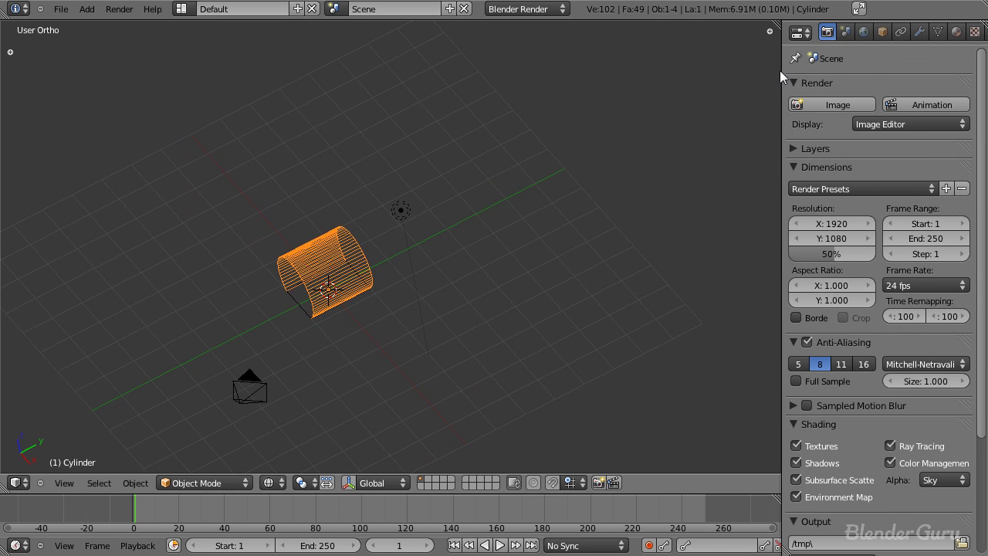
Add an Array modifier to the tunnel cylinder and display the model in solid shading.
{"action": "left_click", "coordinate": [918, 32]}
{"action": "left_click", "coordinate": [843, 105]}
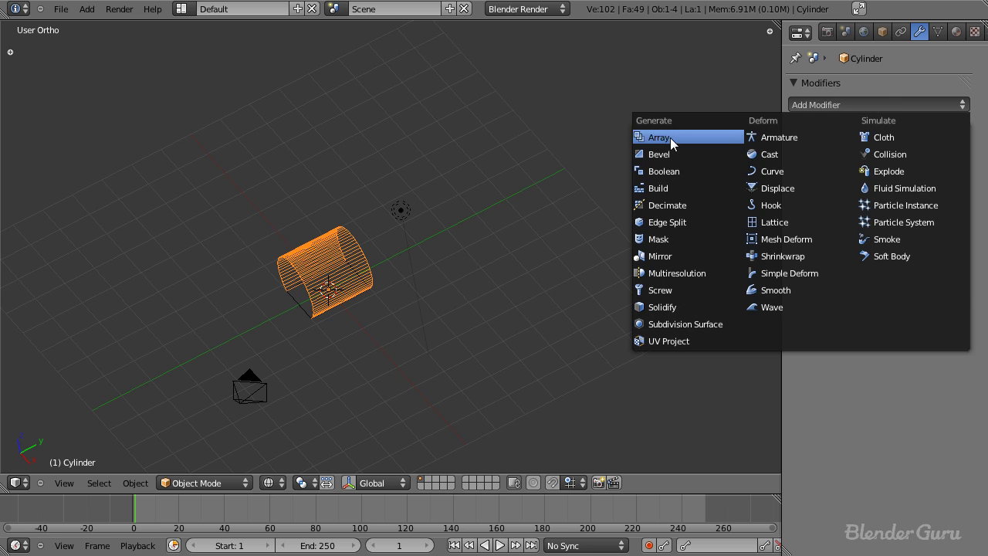
{"action": "left_click", "coordinate": [660, 138]}
{"action": "scroll", "coordinate": [453, 310], "scroll_direction": "up", "scroll_amount": 2}
{"action": "scroll", "coordinate": [319, 319], "scroll_direction": "down", "scroll_amount": 2}
{"action": "mouse_move", "coordinate": [319, 319]}
{"action": "middle_mouse_down"}
{"action": "mouse_move", "coordinate": [361, 358]}
{"action": "mouse_move", "coordinate": [453, 300]}
{"action": "middle_mouse_up"}
{"action": "scroll", "coordinate": [448, 298], "scroll_direction": "up", "scroll_amount": 3}
{"action": "key", "text": "z"}
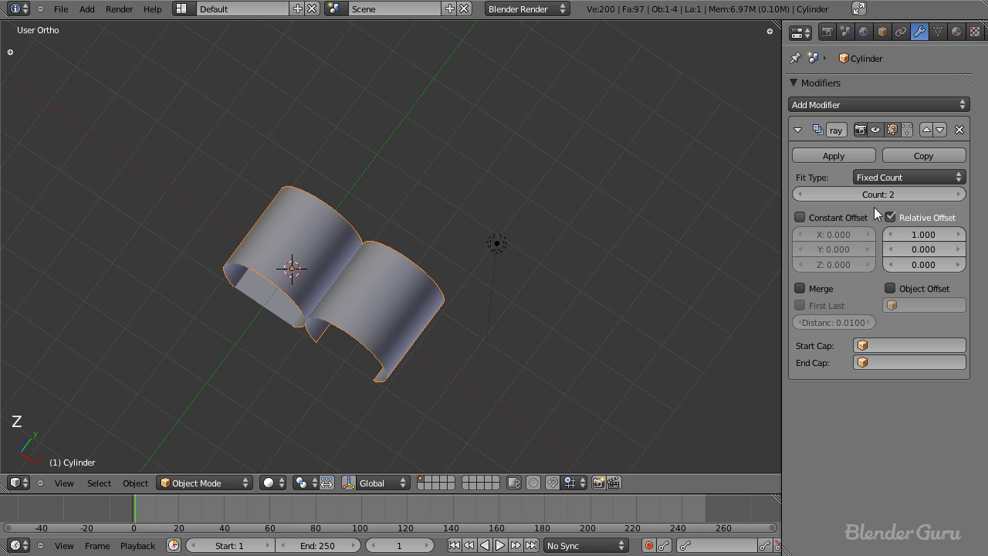
Raise the cylinder's Array count to 7.
{"action": "left_click", "coordinate": [956, 195]}
{"action": "left_click", "coordinate": [958, 195]}
{"action": "left_click", "coordinate": [957, 195]}
{"action": "left_click", "coordinate": [957, 195]}
{"action": "left_click", "coordinate": [958, 195]}
{"action": "scroll", "coordinate": [555, 301], "scroll_direction": "down", "scroll_amount": 4}
{"action": "middle_click_drag", "start_coordinate": [599, 383], "coordinate": [572, 333], "text": "shift"}
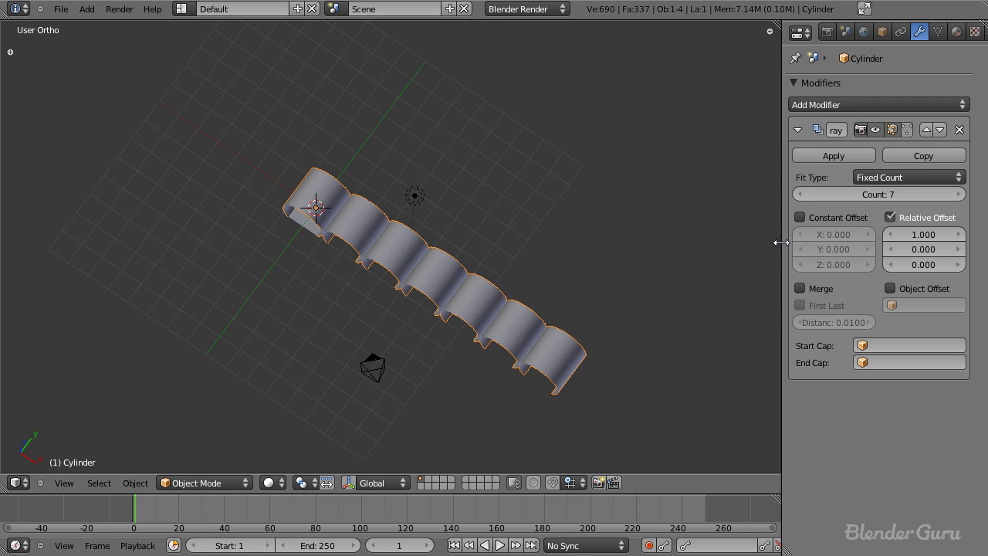
Set the cylinder array's relative offset to 0 in X and 1 in Y.
{"action": "left_click_drag", "start_coordinate": [777, 247], "coordinate": [754, 247]}
{"action": "left_click", "coordinate": [917, 236]}
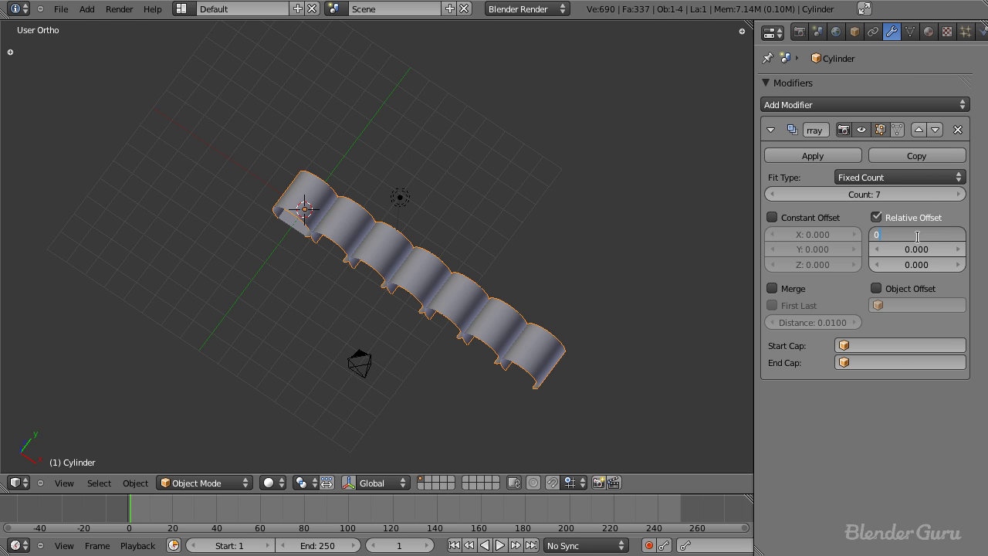
{"action": "type", "text": "0"}
{"action": "key", "text": "Tab"}
{"action": "type", "text": "1"}
{"action": "key", "text": "Return"}
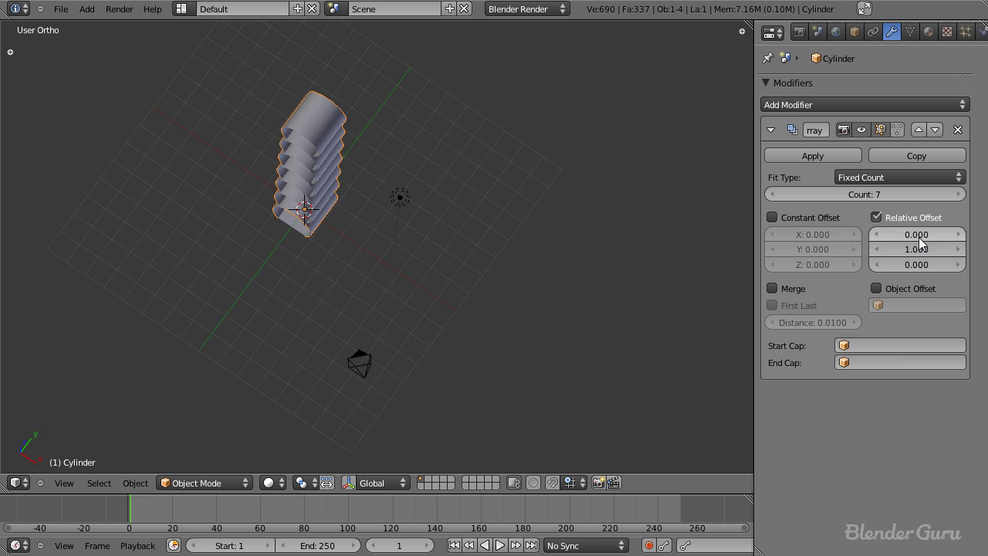
Apply the cylinder's rotation to its mesh data so the array follows the tunnel's length.
{"action": "middle_click_drag", "start_coordinate": [528, 244], "coordinate": [413, 368]}
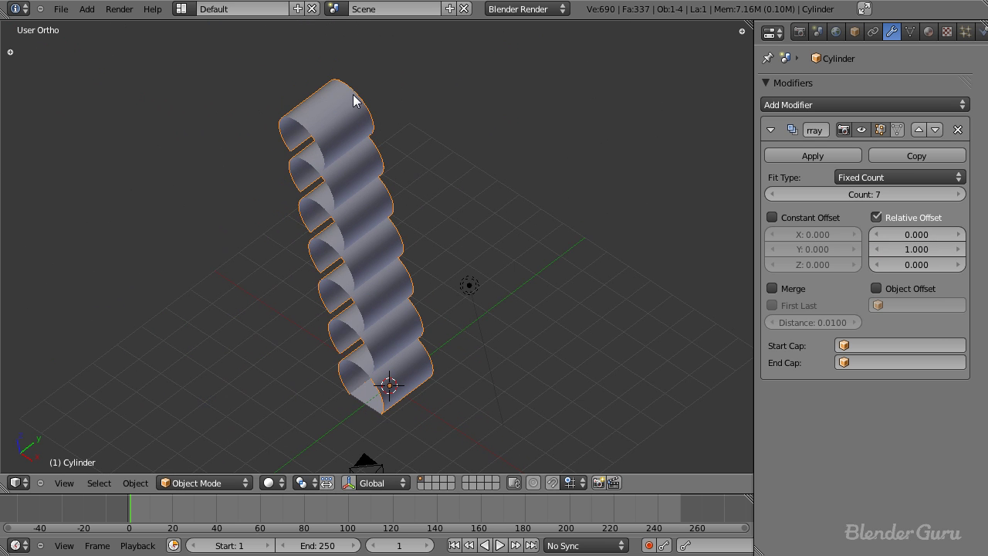
{"action": "middle_click_drag", "start_coordinate": [421, 309], "coordinate": [375, 218], "text": "shift"}
{"action": "scroll", "coordinate": [377, 221], "scroll_direction": "up", "scroll_amount": 2}
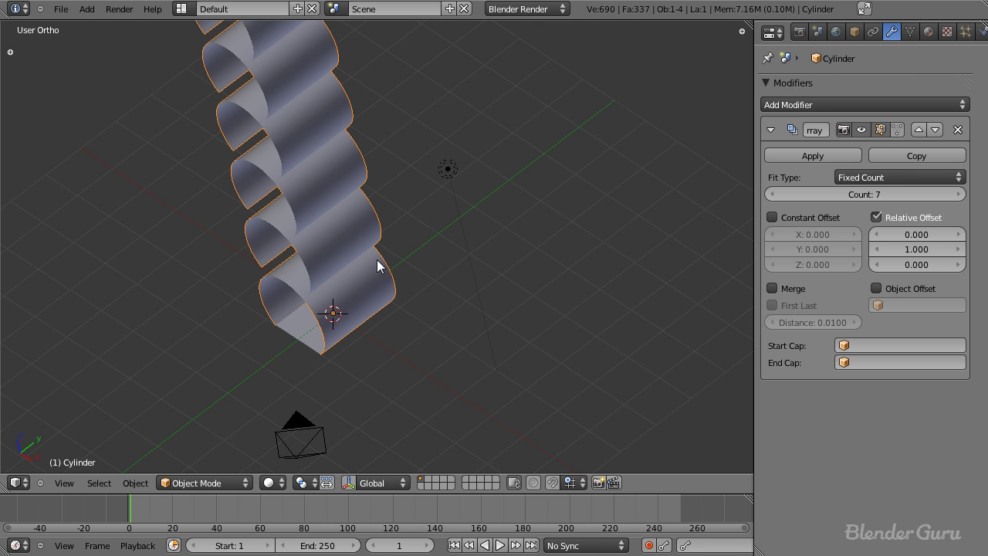
{"action": "key", "text": "ctrl+a"}
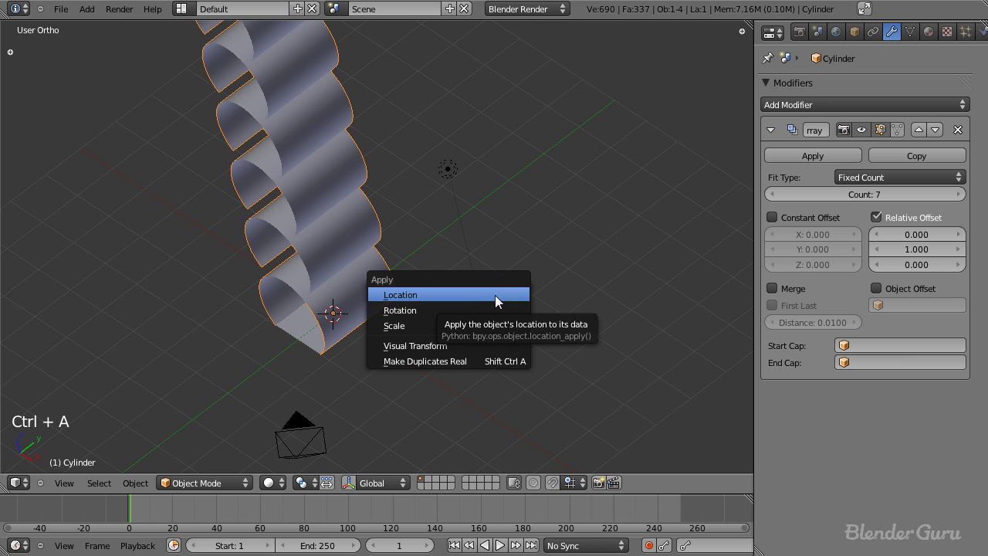
{"action": "left_click", "coordinate": [422, 315]}
{"action": "scroll", "coordinate": [463, 312], "scroll_direction": "down", "scroll_amount": 5}
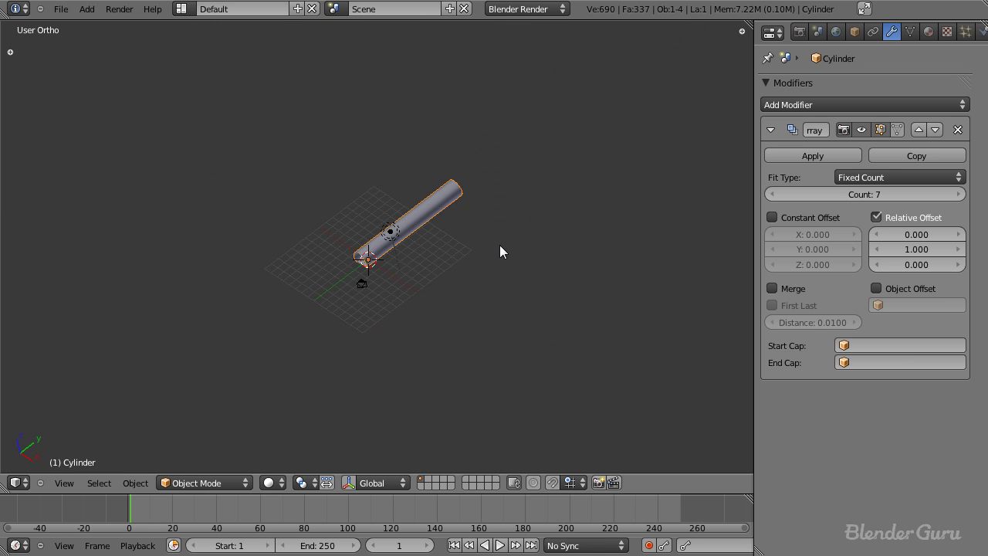
Add an Array modifier to the floor plane in wireframe, with a relative offset of 0 in X and 1 in Y.
{"action": "scroll", "coordinate": [402, 236], "scroll_direction": "up", "scroll_amount": 6}
{"action": "key", "text": "z"}
{"action": "scroll", "coordinate": [364, 296], "scroll_direction": "up", "scroll_amount": 2}
{"action": "right_click", "coordinate": [371, 281]}
{"action": "scroll", "coordinate": [432, 258], "scroll_direction": "down", "scroll_amount": 2}
{"action": "left_click", "coordinate": [789, 106]}
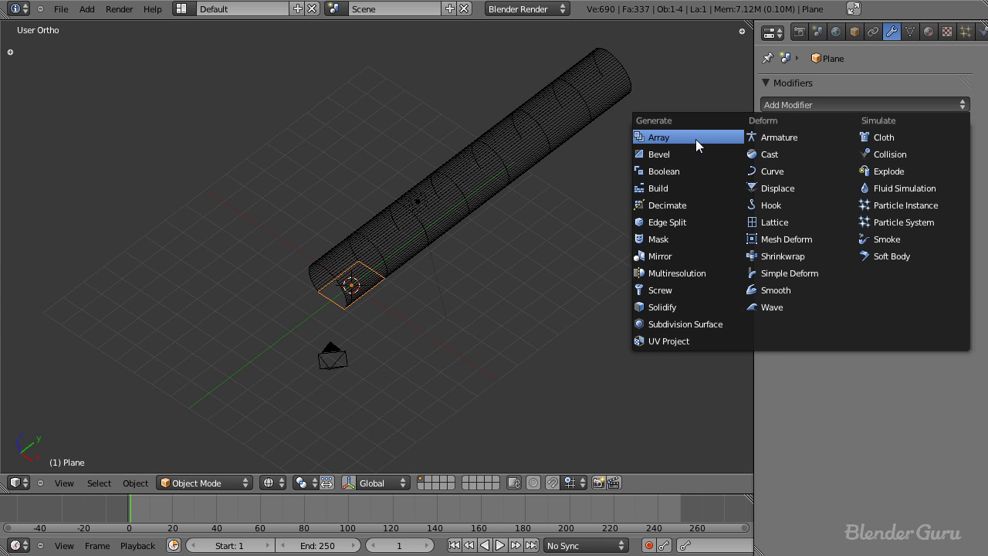
{"action": "left_click", "coordinate": [696, 139]}
{"action": "type", "text": "0"}
{"action": "key", "text": "Tab"}
{"action": "type", "text": "1"}
{"action": "key", "text": "Return"}
Set the floor plane's Array count to 40.
{"action": "left_click", "coordinate": [869, 195]}
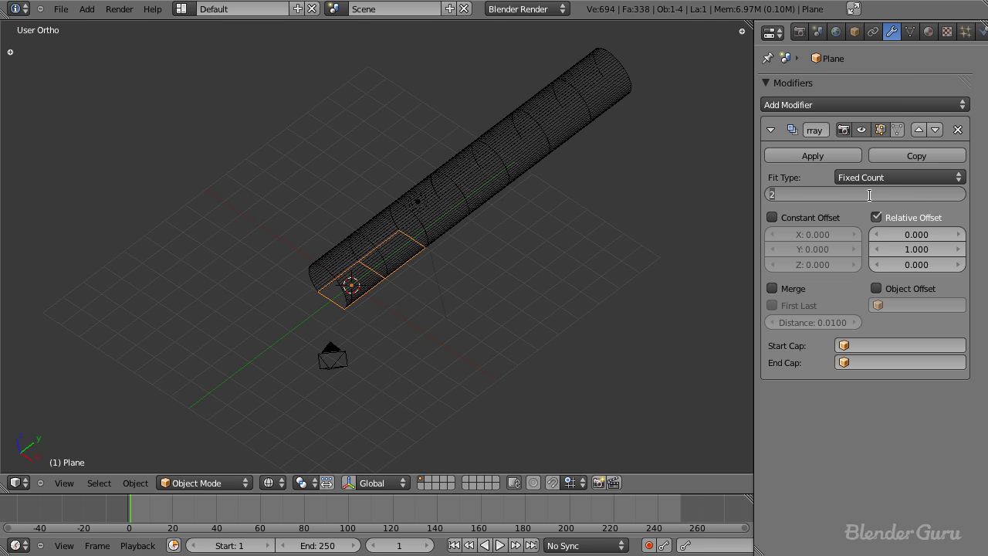
{"action": "type", "text": "40"}
{"action": "key", "text": "Return"}
{"action": "scroll", "coordinate": [545, 316], "scroll_direction": "down", "scroll_amount": 8}
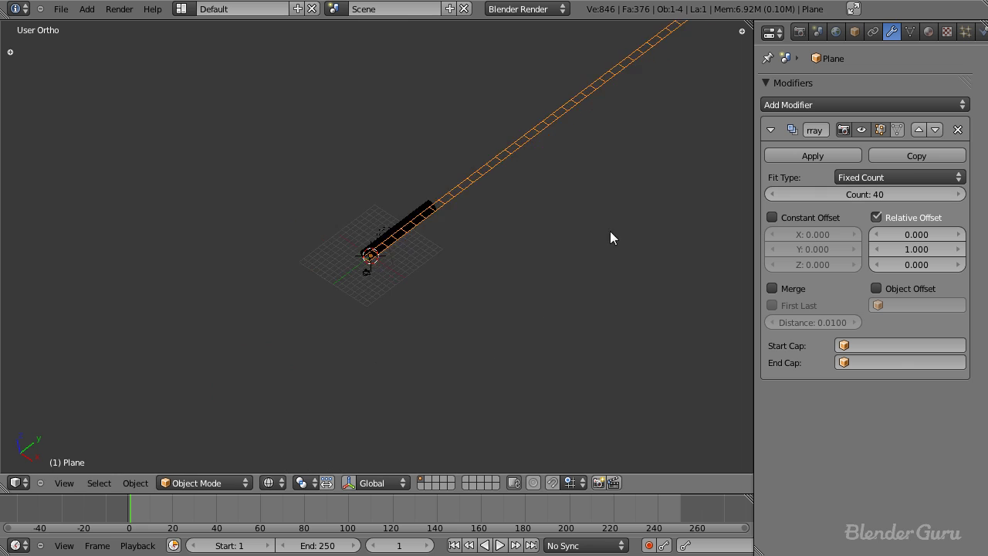
Set the tunnel cylinder's Array count to 40 and check the lengthened tunnel in solid shading.
{"action": "right_click", "coordinate": [348, 307]}
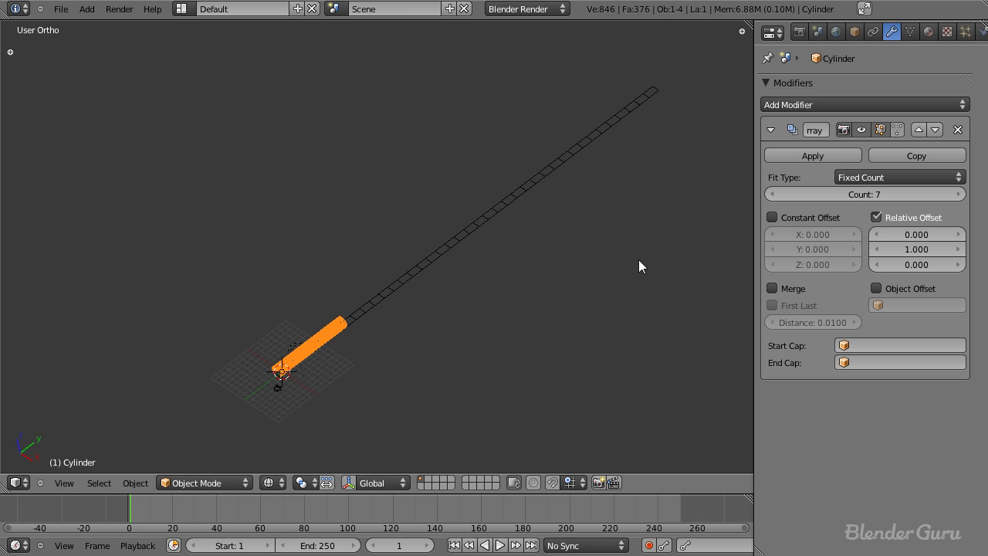
{"action": "left_click", "coordinate": [859, 194]}
{"action": "type", "text": "40"}
{"action": "key", "text": "Return"}
{"action": "scroll", "coordinate": [383, 248], "scroll_direction": "up", "scroll_amount": 3}
{"action": "key", "text": "z"}
{"action": "scroll", "coordinate": [412, 315], "scroll_direction": "down", "scroll_amount": 3}
{"action": "scroll", "coordinate": [455, 224], "scroll_direction": "up", "scroll_amount": 4}
{"action": "mouse_move", "coordinate": [411, 328]}
{"action": "middle_mouse_down", "text": "shift"}
{"action": "mouse_move", "coordinate": [455, 224]}
{"action": "mouse_move", "coordinate": [375, 298]}
{"action": "mouse_move", "coordinate": [389, 298]}
{"action": "mouse_move", "coordinate": [389, 256]}
{"action": "mouse_move", "coordinate": [409, 311]}
{"action": "mouse_move", "coordinate": [479, 223]}
{"action": "middle_mouse_up", "text": "shift"}
{"action": "key", "text": "z"}
Add a Path curve at the scene centre in the top wireframe view.
{"action": "key", "text": "KP_7"}
{"action": "scroll", "coordinate": [447, 313], "scroll_direction": "up", "scroll_amount": 3}
{"action": "scroll", "coordinate": [474, 236], "scroll_direction": "up", "scroll_amount": 2}
{"action": "key", "text": "z"}
{"action": "key", "text": "z"}
{"action": "scroll", "coordinate": [461, 305], "scroll_direction": "down", "scroll_amount": 3}
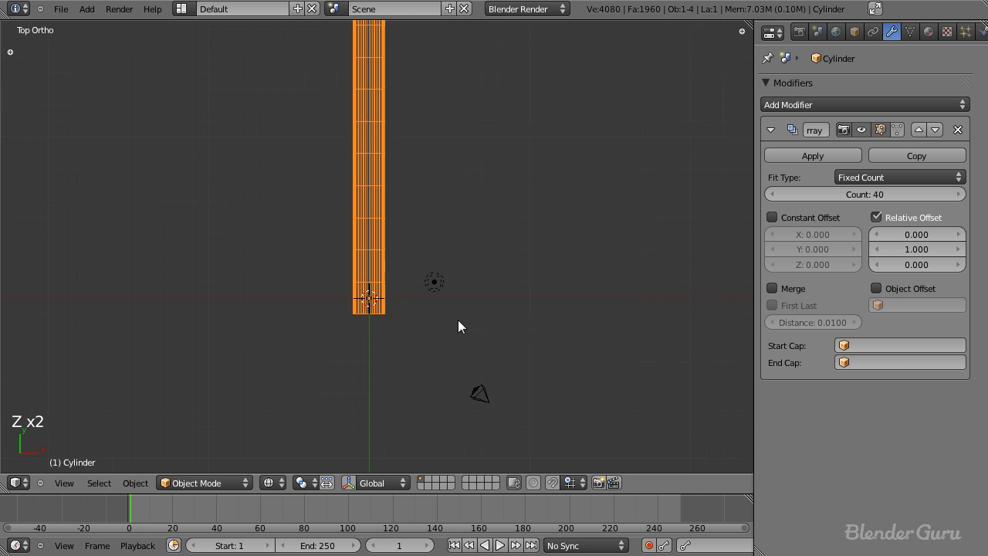
{"action": "scroll", "coordinate": [453, 319], "scroll_direction": "down", "scroll_amount": 4}
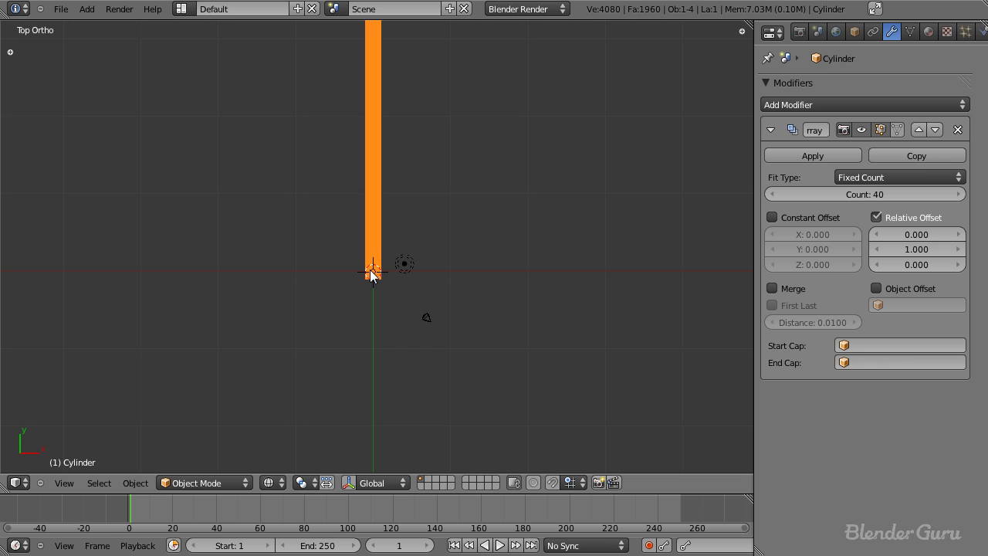
{"action": "scroll", "coordinate": [458, 324], "scroll_direction": "up", "scroll_amount": 8}
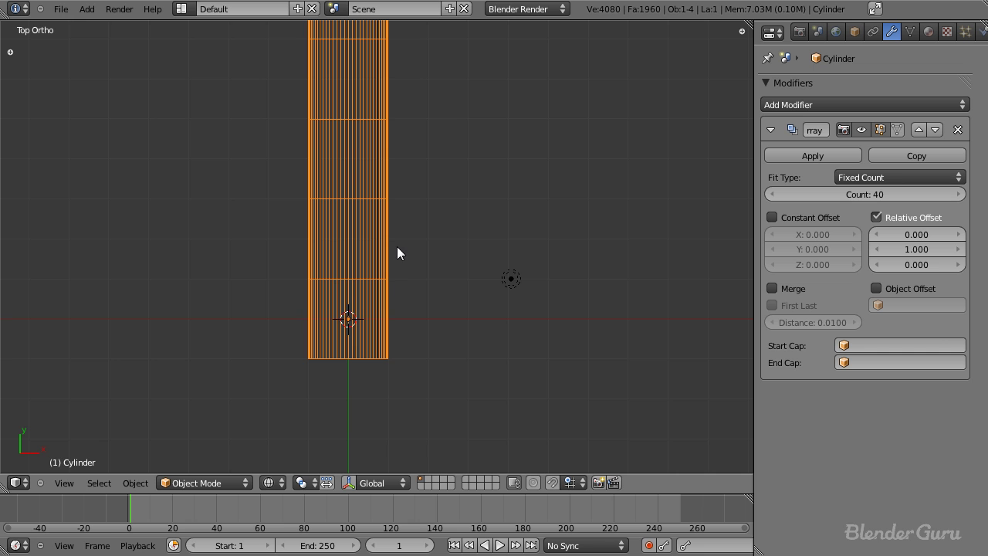
{"action": "key", "text": "shift+a"}
{"action": "mouse_move", "coordinate": [464, 246]}
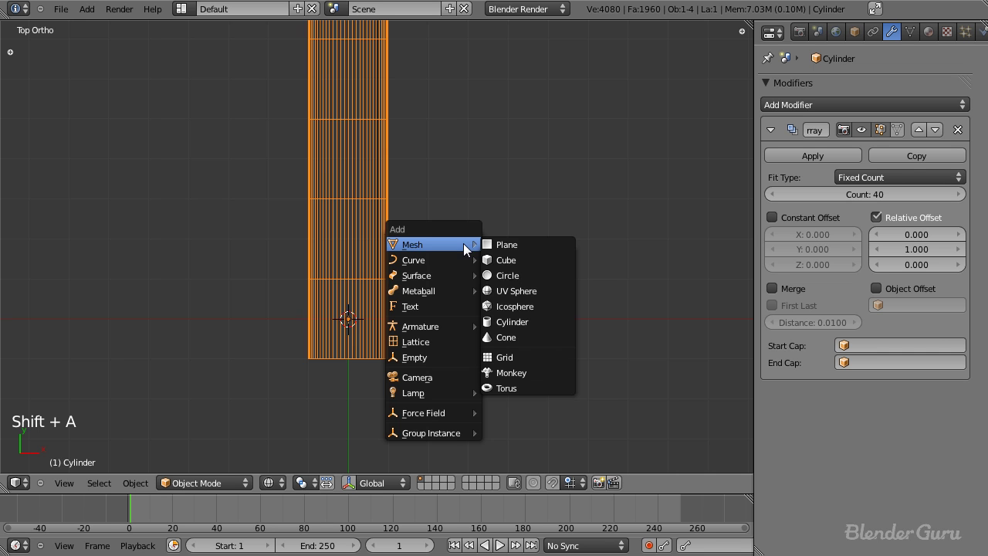
{"action": "mouse_move", "coordinate": [421, 261]}
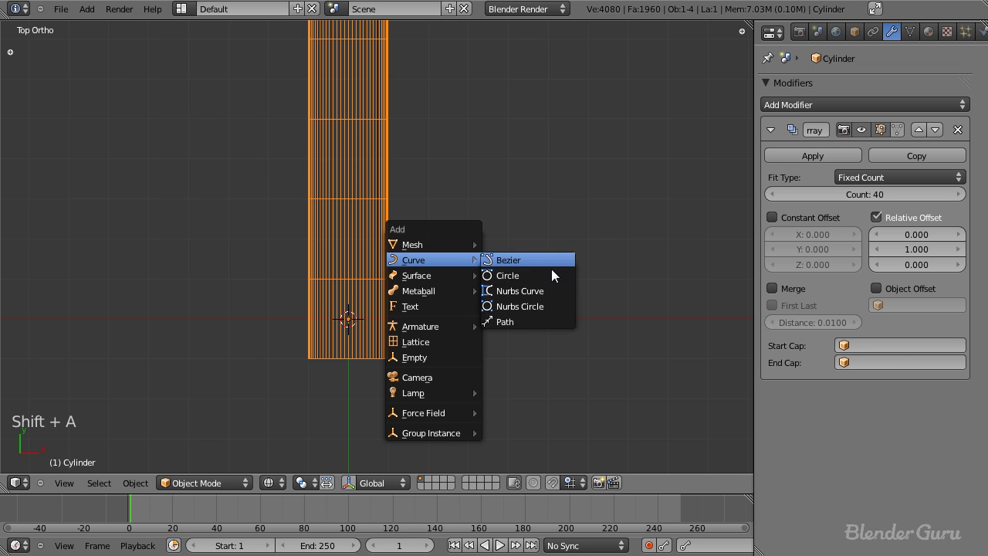
{"action": "left_click", "coordinate": [533, 321]}
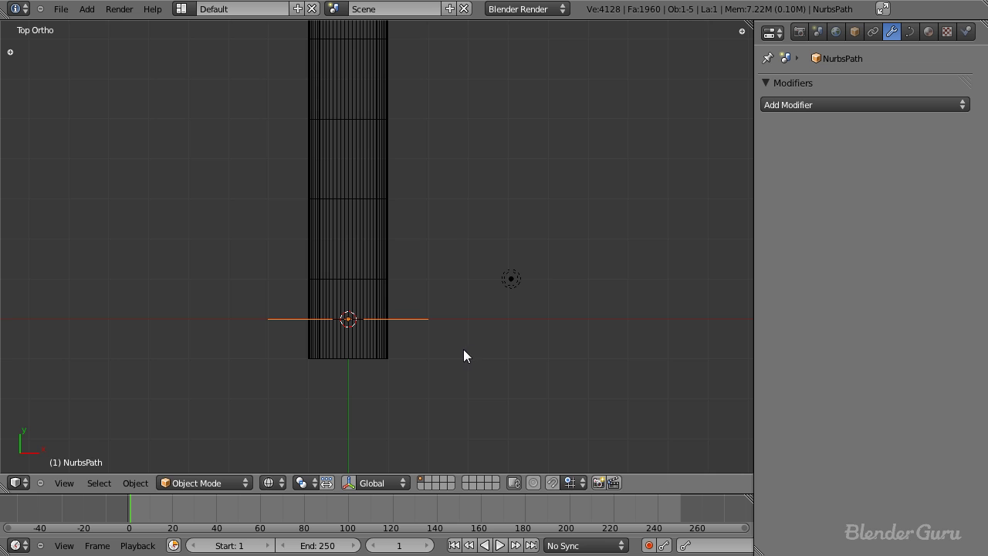
Rotate the path in Object Mode with angle snapping so it aligns with the Y axis along the tunnel.
{"action": "key", "text": "Tab"}
{"action": "scroll", "coordinate": [463, 353], "scroll_direction": "up", "scroll_amount": 2}
{"action": "key", "text": "Tab"}
{"action": "key", "text": "r"}
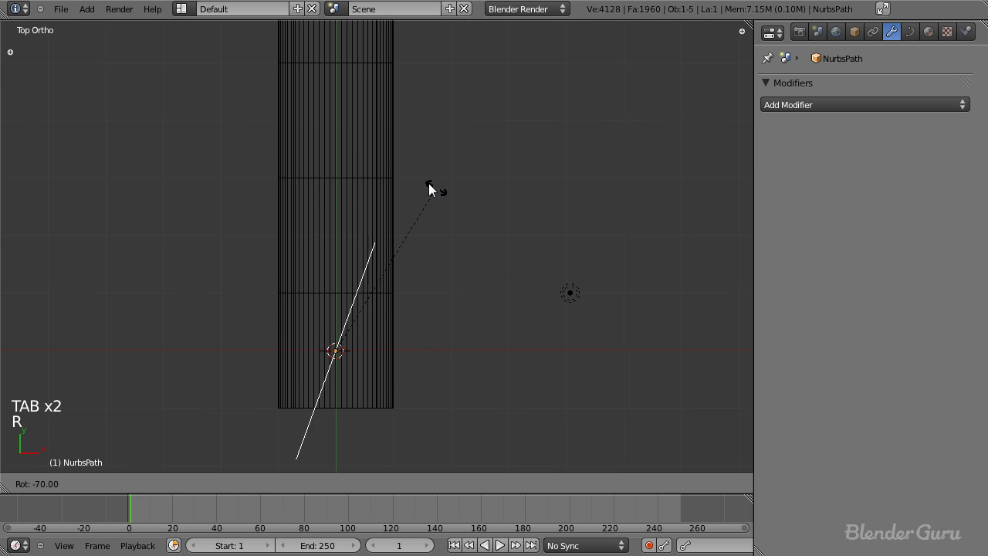
{"action": "left_click", "coordinate": [381, 157], "text": "ctrl"}
Move all the path's points along Y in Edit Mode to bring its near end close to the object origin.
{"action": "scroll", "coordinate": [384, 232], "scroll_direction": "down", "scroll_amount": 4}
{"action": "middle_click_drag", "start_coordinate": [388, 286], "coordinate": [417, 338], "text": "shift"}
{"action": "scroll", "coordinate": [392, 194], "scroll_direction": "up", "scroll_amount": 4}
{"action": "key", "text": "Tab"}
{"action": "key", "text": "g"}
{"action": "key", "text": "y"}
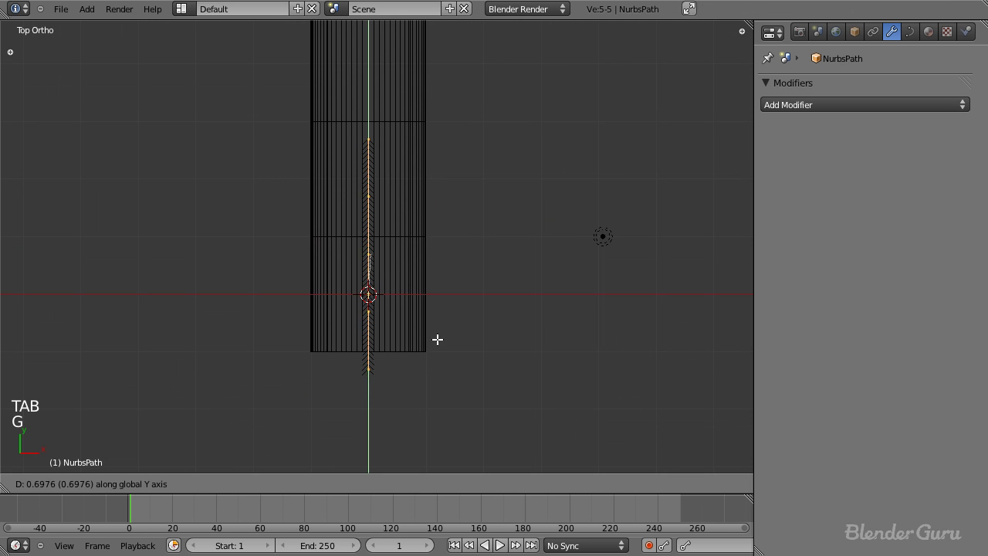
{"action": "left_click", "coordinate": [437, 270]}
Fine-tune the path points along Y so the near end sits on the origin, and return to Object Mode.
{"action": "scroll", "coordinate": [405, 315], "scroll_direction": "up", "scroll_amount": 1}
{"action": "middle_click_drag", "start_coordinate": [391, 324], "coordinate": [424, 257], "text": "shift"}
{"action": "scroll", "coordinate": [410, 222], "scroll_direction": "up", "scroll_amount": 8}
{"action": "scroll", "coordinate": [415, 293], "scroll_direction": "up", "scroll_amount": 7}
{"action": "scroll", "coordinate": [425, 254], "scroll_direction": "up", "scroll_amount": 8}
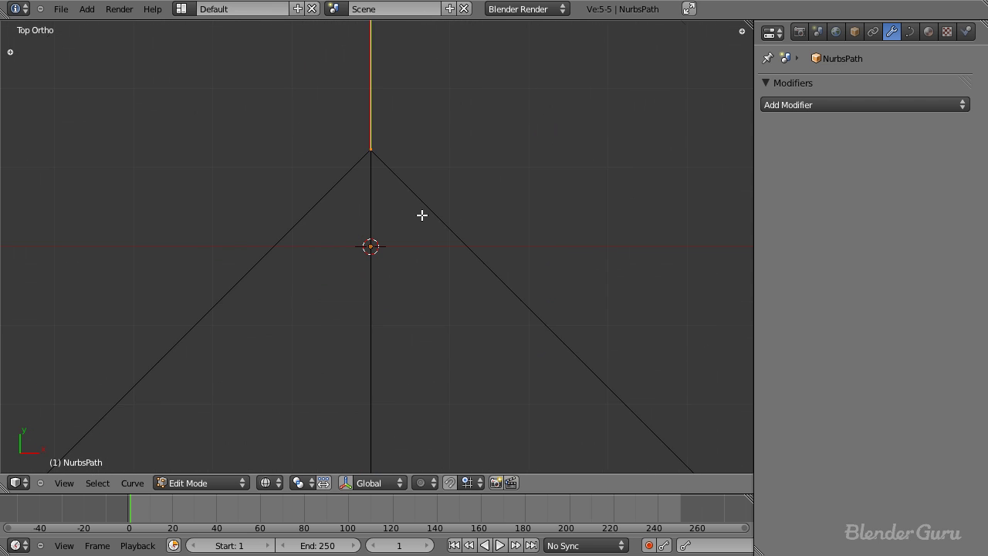
{"action": "key", "text": "g"}
{"action": "key", "text": "y"}
{"action": "left_click", "coordinate": [419, 233]}
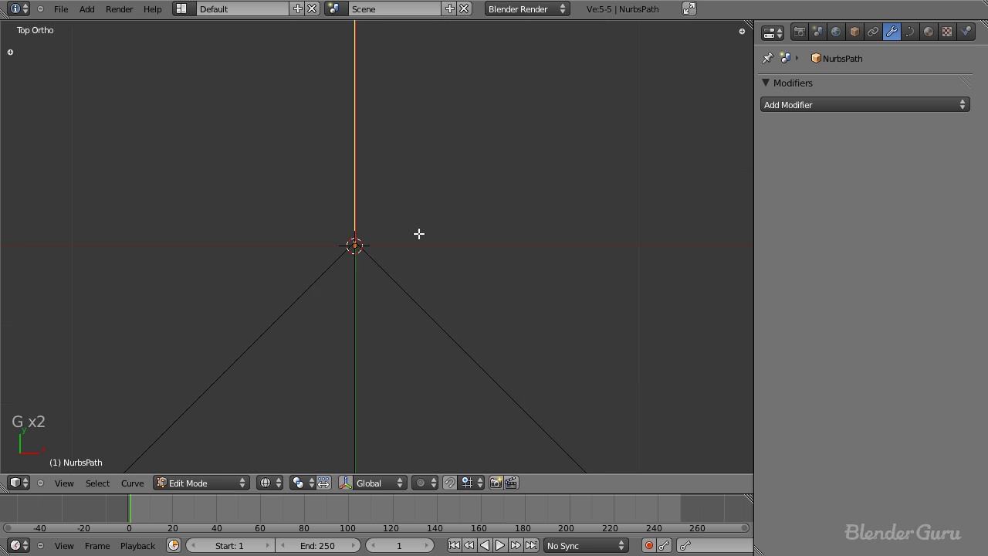
{"action": "key", "text": "Tab"}
Scale the path up repeatedly from its origin until it extends along the full length of the tunnel.
{"action": "scroll", "coordinate": [424, 255], "scroll_direction": "down", "scroll_amount": 15}
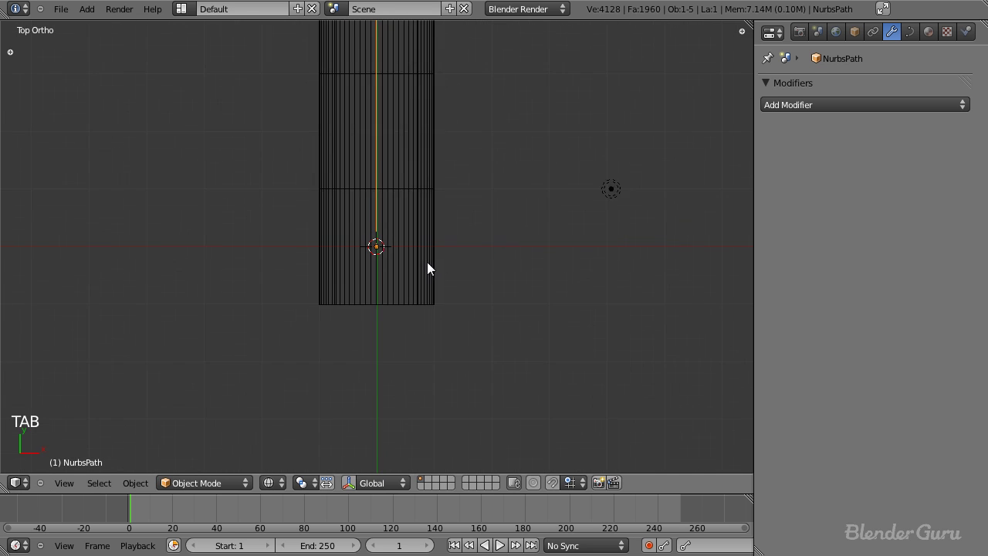
{"action": "middle_click_drag", "start_coordinate": [432, 254], "coordinate": [406, 371], "text": "shift"}
{"action": "key", "text": "s"}
{"action": "left_click", "coordinate": [615, 325]}
{"action": "scroll", "coordinate": [486, 265], "scroll_direction": "down", "scroll_amount": 4}
{"action": "key", "text": "s"}
{"action": "left_click", "coordinate": [630, 277]}
{"action": "middle_click_drag", "start_coordinate": [398, 154], "coordinate": [437, 348], "text": "shift"}
{"action": "key", "text": "s"}
{"action": "left_click", "coordinate": [630, 269]}
{"action": "scroll", "coordinate": [602, 249], "scroll_direction": "down", "scroll_amount": 5}
{"action": "key", "text": "s"}
{"action": "left_click", "coordinate": [643, 214]}
{"action": "scroll", "coordinate": [479, 244], "scroll_direction": "down", "scroll_amount": 3}
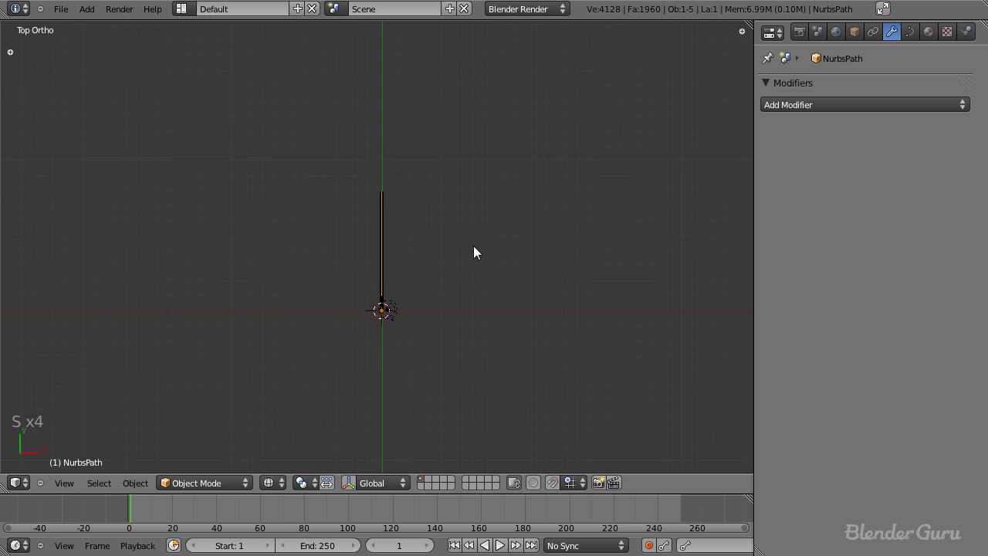
Add a Curve modifier to the tunnel cylinder and collapse its Array modifier's settings.
{"action": "scroll", "coordinate": [409, 332], "scroll_direction": "up", "scroll_amount": 9}
{"action": "middle_click_drag", "start_coordinate": [401, 344], "coordinate": [447, 157]}
{"action": "scroll", "coordinate": [382, 267], "scroll_direction": "up", "scroll_amount": 4}
{"action": "right_click", "coordinate": [346, 202]}
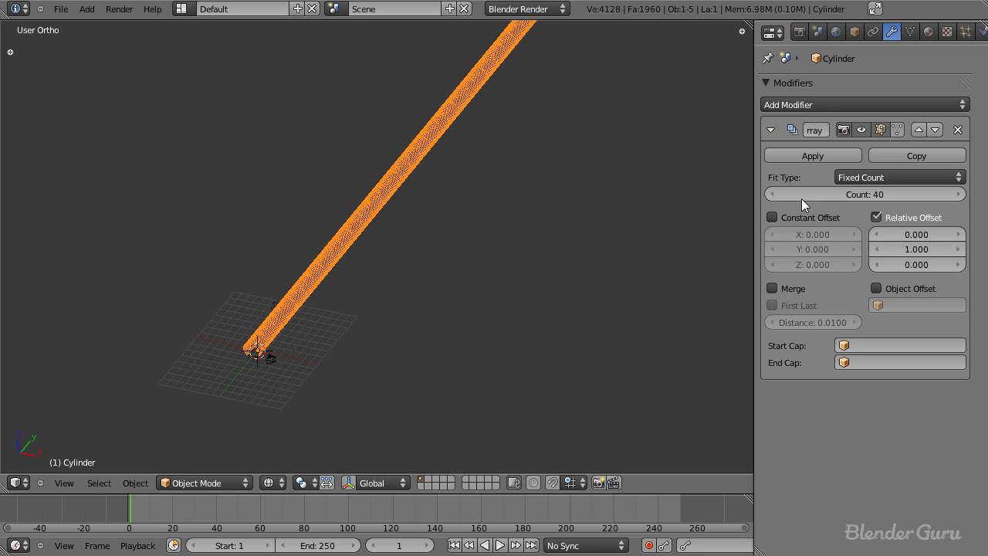
{"action": "left_click", "coordinate": [824, 104]}
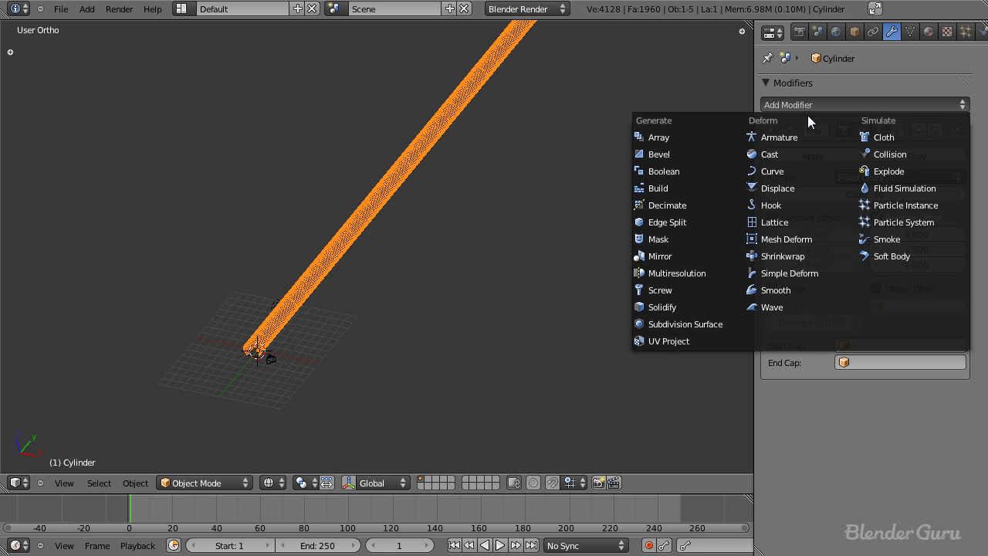
{"action": "left_click", "coordinate": [780, 172]}
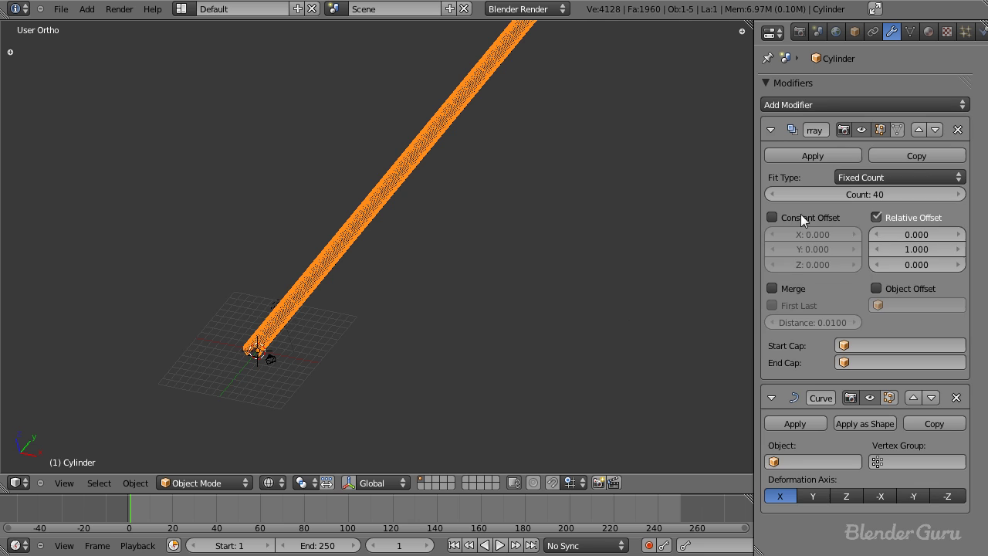
{"action": "left_click", "coordinate": [770, 129]}
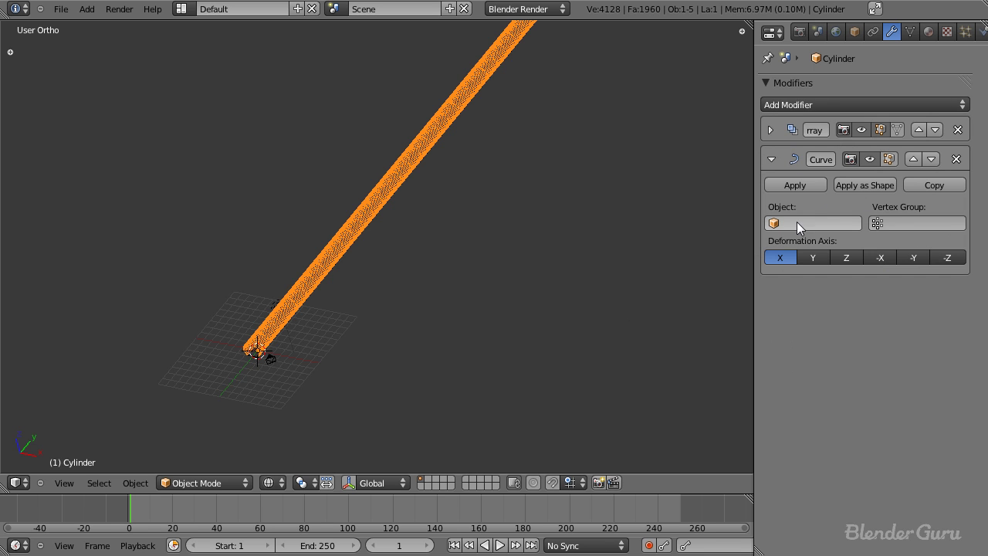
Assign NurbsPath as the deforming object of the cylinder's Curve modifier.
{"action": "left_click", "coordinate": [819, 223]}
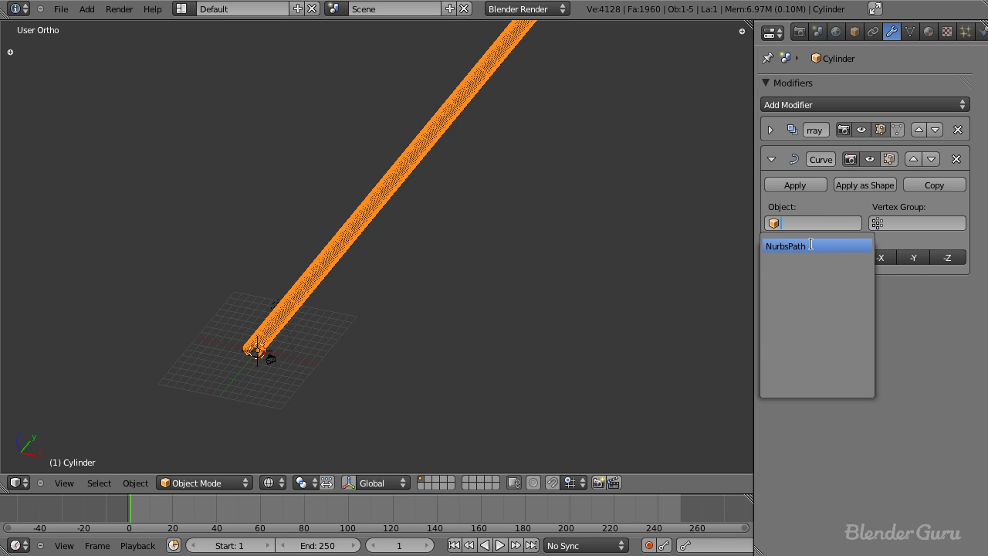
{"action": "left_click", "coordinate": [807, 246]}
{"action": "scroll", "coordinate": [486, 309], "scroll_direction": "up", "scroll_amount": 6}
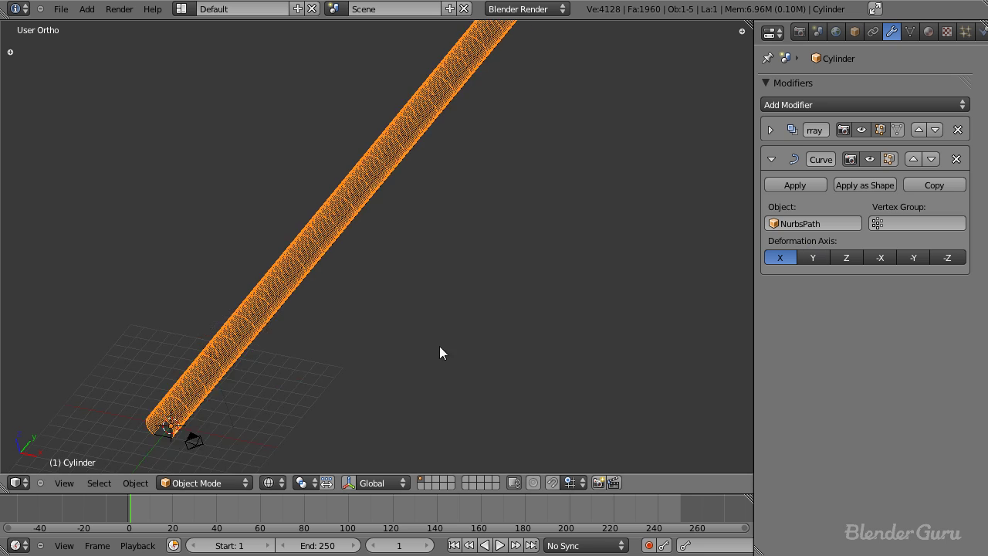
{"action": "middle_click_drag", "start_coordinate": [388, 362], "coordinate": [380, 252], "text": "shift"}
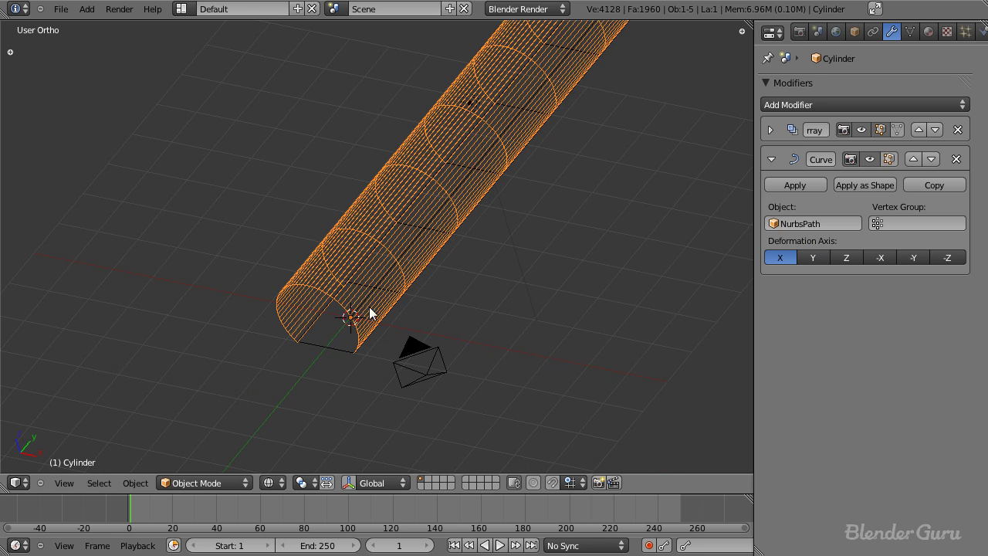
Add a Curve modifier to the floor plane and assign NurbsPath as its deforming object.
{"action": "right_click", "coordinate": [331, 345]}
{"action": "left_click", "coordinate": [798, 129]}
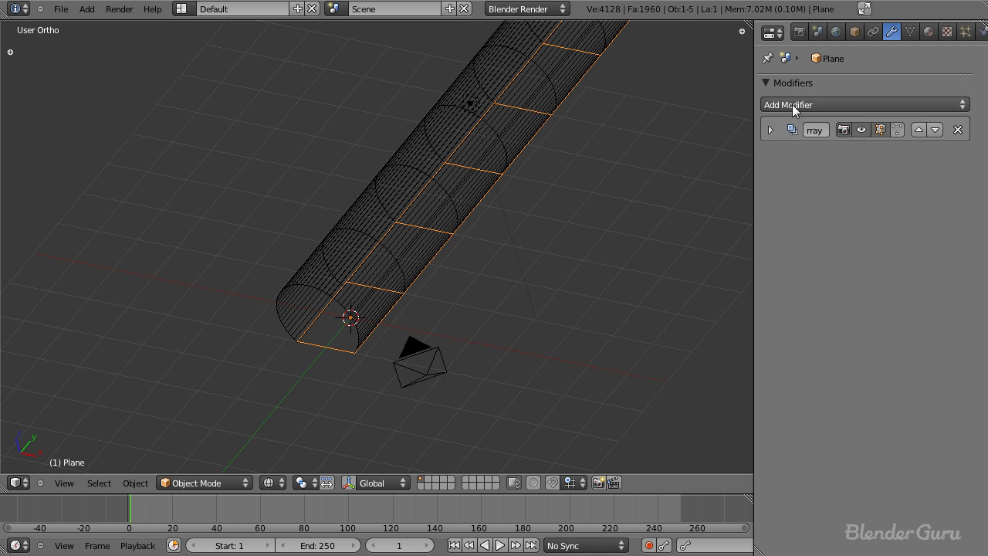
{"action": "left_click", "coordinate": [785, 108]}
{"action": "left_click", "coordinate": [778, 170]}
{"action": "left_click", "coordinate": [802, 224]}
{"action": "left_click", "coordinate": [786, 246]}
{"action": "scroll", "coordinate": [556, 246], "scroll_direction": "down", "scroll_amount": 8}
{"action": "middle_click_drag", "start_coordinate": [566, 123], "coordinate": [521, 189], "text": "shift"}
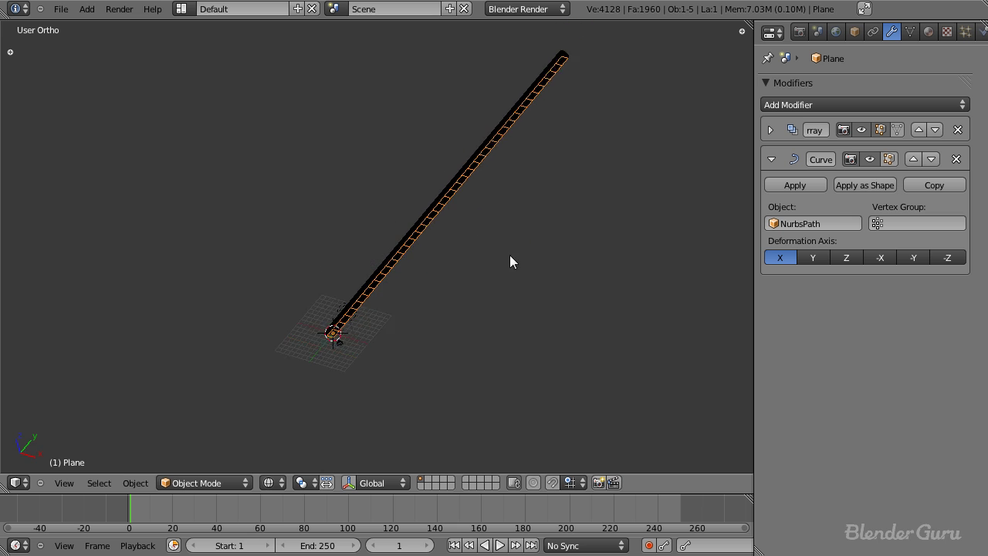
Bend the tunnel by moving the path's far end control point sideways toward positive X in Edit Mode, and return to Object Mode.
{"action": "key", "text": "z"}
{"action": "right_click", "coordinate": [512, 129]}
{"action": "right_click", "coordinate": [504, 126]}
{"action": "key", "text": "z"}
{"action": "right_click", "coordinate": [503, 126]}
{"action": "key", "text": "KP_7"}
{"action": "scroll", "coordinate": [495, 143], "scroll_direction": "down", "scroll_amount": 3}
{"action": "middle_click_drag", "start_coordinate": [485, 154], "coordinate": [440, 235], "text": "shift"}
{"action": "key", "text": "Tab"}
{"action": "scroll", "coordinate": [375, 223], "scroll_direction": "up", "scroll_amount": 3}
{"action": "scroll", "coordinate": [386, 197], "scroll_direction": "down", "scroll_amount": 2}
{"action": "scroll", "coordinate": [397, 203], "scroll_direction": "up", "scroll_amount": 2}
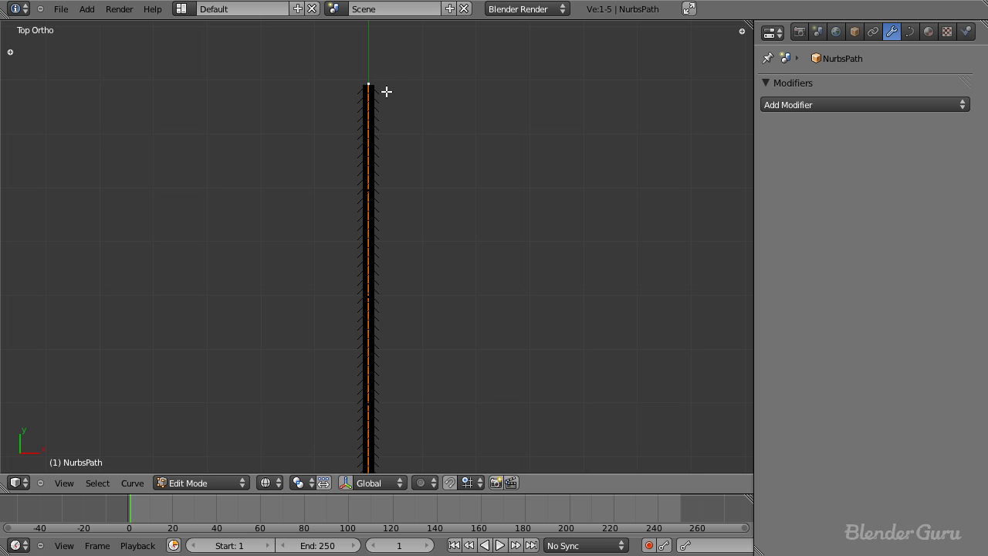
{"action": "key", "text": "g"}
{"action": "left_click", "coordinate": [415, 88]}
{"action": "scroll", "coordinate": [379, 243], "scroll_direction": "down", "scroll_amount": 2}
{"action": "scroll", "coordinate": [379, 243], "scroll_direction": "up", "scroll_amount": 4}
{"action": "key", "text": "Tab"}
Examine how the tunnel and its floor follow the bent path, in an angled view and from above.
{"action": "mouse_move", "coordinate": [388, 258]}
{"action": "middle_mouse_down"}
{"action": "mouse_move", "coordinate": [365, 257]}
{"action": "mouse_move", "coordinate": [369, 220]}
{"action": "middle_mouse_up"}
{"action": "right_click", "coordinate": [378, 176]}
{"action": "key", "text": "z"}
{"action": "mouse_move", "coordinate": [378, 176]}
{"action": "middle_mouse_down"}
{"action": "mouse_move", "coordinate": [368, 118]}
{"action": "mouse_move", "coordinate": [460, 178]}
{"action": "mouse_move", "coordinate": [257, 351]}
{"action": "mouse_move", "coordinate": [370, 296]}
{"action": "middle_mouse_up"}
{"action": "key", "text": "KP_0"}
{"action": "key", "text": "z"}
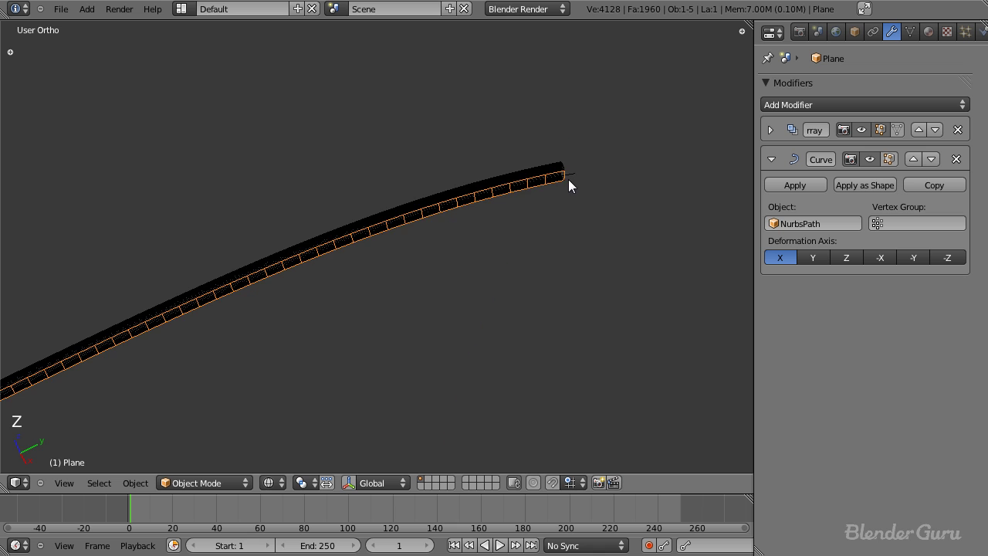
{"action": "key", "text": "KP_7"}
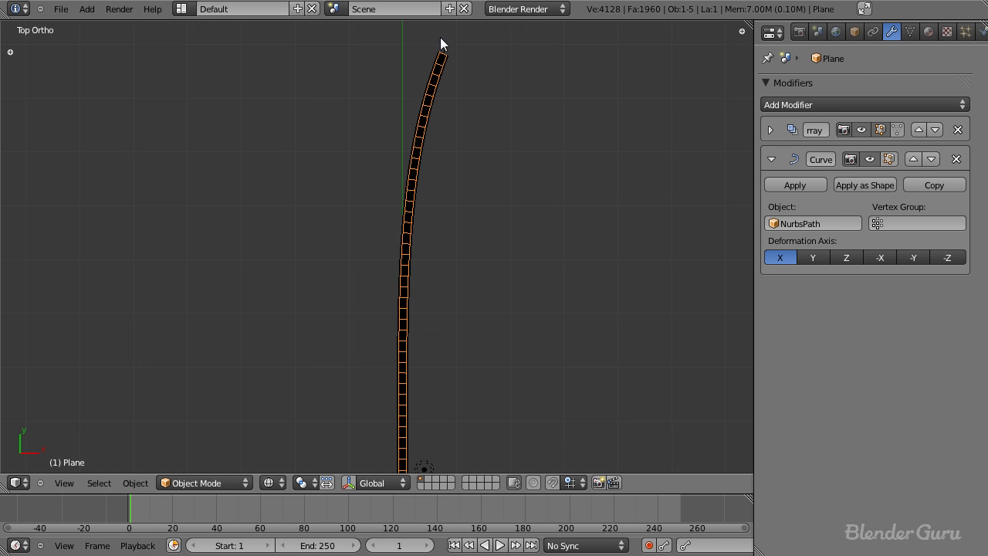
{"action": "scroll", "coordinate": [374, 247], "scroll_direction": "down", "scroll_amount": 2}
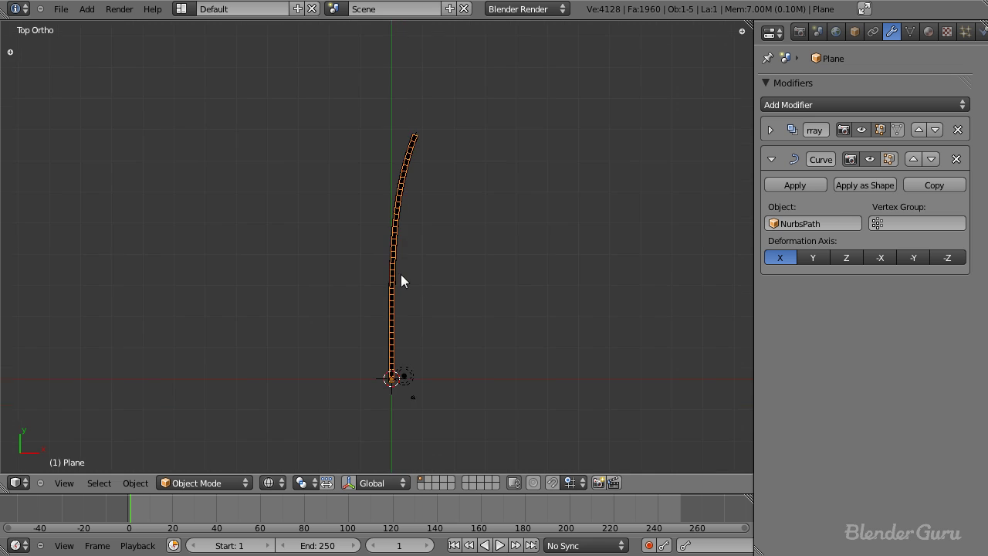
{"action": "middle_click_drag", "start_coordinate": [421, 344], "coordinate": [378, 317], "text": "shift"}
{"action": "middle_click_drag", "start_coordinate": [374, 358], "coordinate": [371, 379], "text": "shift"}
{"action": "scroll", "coordinate": [329, 341], "scroll_direction": "up", "scroll_amount": 5}
{"action": "scroll", "coordinate": [337, 360], "scroll_direction": "down", "scroll_amount": 4}
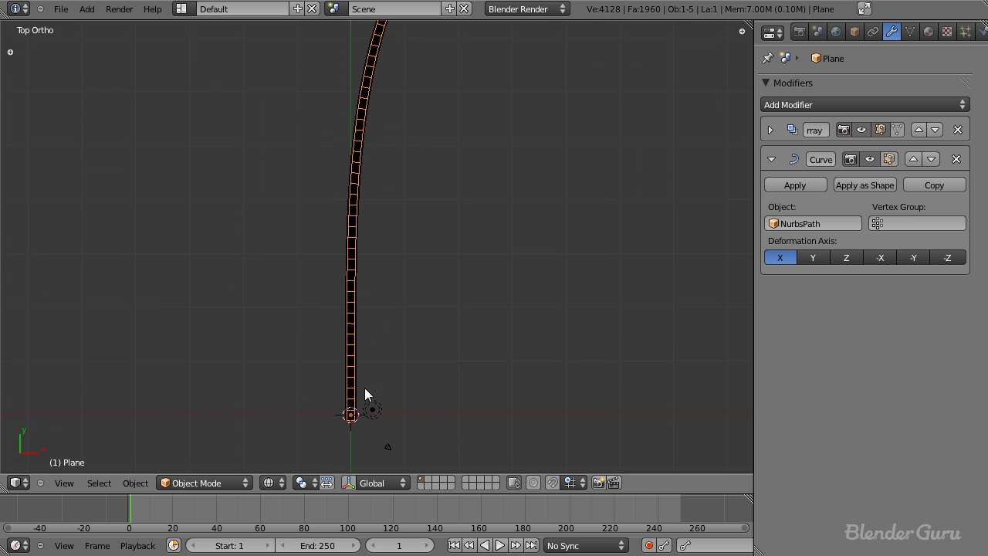
{"action": "scroll", "coordinate": [407, 113], "scroll_direction": "down", "scroll_amount": 3}
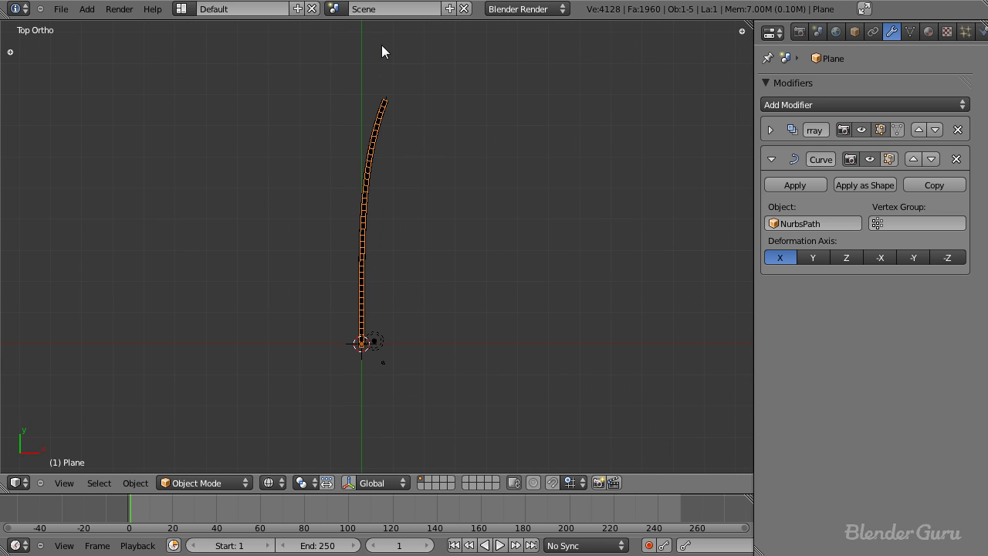
{"action": "scroll", "coordinate": [313, 265], "scroll_direction": "up", "scroll_amount": 7}
{"action": "scroll", "coordinate": [348, 289], "scroll_direction": "down", "scroll_amount": 5}
{"action": "mouse_move", "coordinate": [380, 267]}
{"action": "middle_mouse_down", "text": "shift"}
{"action": "mouse_move", "coordinate": [396, 347]}
{"action": "mouse_move", "coordinate": [400, 277]}
{"action": "mouse_move", "coordinate": [389, 336]}
{"action": "mouse_move", "coordinate": [384, 191]}
{"action": "middle_mouse_up", "text": "shift"}
{"action": "scroll", "coordinate": [384, 191], "scroll_direction": "up", "scroll_amount": 2}
{"action": "key", "text": "z"}
{"action": "scroll", "coordinate": [384, 192], "scroll_direction": "up", "scroll_amount": 2}
{"action": "scroll", "coordinate": [384, 199], "scroll_direction": "down", "scroll_amount": 2}
{"action": "key", "text": "z"}
{"action": "scroll", "coordinate": [384, 148], "scroll_direction": "up", "scroll_amount": 1}
Reopen the path for editing and shift its control points along X to add more curvature to the tunnel.
{"action": "right_click", "coordinate": [385, 146]}
{"action": "right_click", "coordinate": [387, 146]}
{"action": "key", "text": "Tab"}
{"action": "middle_click_drag", "start_coordinate": [394, 124], "coordinate": [443, 103]}
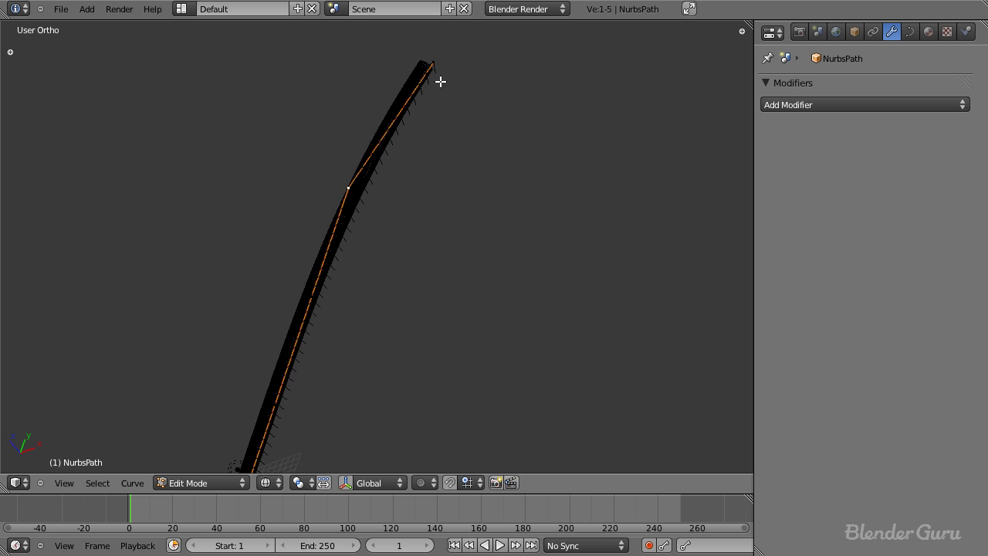
{"action": "key", "text": "x"}
{"action": "left_click", "coordinate": [469, 115]}
{"action": "middle_click_drag", "start_coordinate": [325, 275], "coordinate": [280, 321]}
{"action": "key", "text": "g"}
{"action": "key", "text": "x"}
{"action": "left_click", "coordinate": [298, 336]}
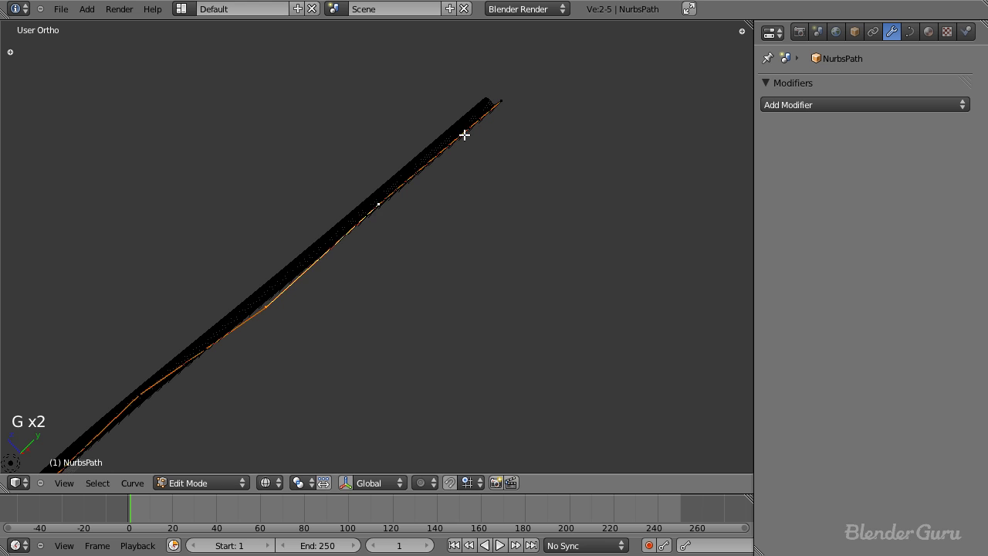
Move the path's far-end and middle control points along Z, and return to Object Mode with solid shading.
{"action": "right_click", "coordinate": [507, 108], "text": "shift"}
{"action": "key", "text": "g"}
{"action": "key", "text": "z"}
{"action": "left_click", "coordinate": [498, 99]}
{"action": "scroll", "coordinate": [492, 116], "scroll_direction": "down", "scroll_amount": 3}
{"action": "right_click", "coordinate": [310, 282]}
{"action": "key", "text": "g"}
{"action": "key", "text": "z"}
{"action": "left_click", "coordinate": [318, 291]}
{"action": "key", "text": "Tab"}
{"action": "mouse_move", "coordinate": [322, 286]}
{"action": "middle_mouse_down"}
{"action": "mouse_move", "coordinate": [512, 199]}
{"action": "mouse_move", "coordinate": [386, 261]}
{"action": "mouse_move", "coordinate": [429, 360]}
{"action": "mouse_move", "coordinate": [476, 200]}
{"action": "mouse_move", "coordinate": [501, 195]}
{"action": "mouse_move", "coordinate": [355, 217]}
{"action": "mouse_move", "coordinate": [367, 219]}
{"action": "middle_mouse_up"}
{"action": "key", "text": "z"}
{"action": "scroll", "coordinate": [443, 289], "scroll_direction": "up", "scroll_amount": 6}
{"action": "middle_click_drag", "start_coordinate": [455, 291], "coordinate": [346, 334], "text": "shift"}
{"action": "scroll", "coordinate": [347, 337], "scroll_direction": "up", "scroll_amount": 4}
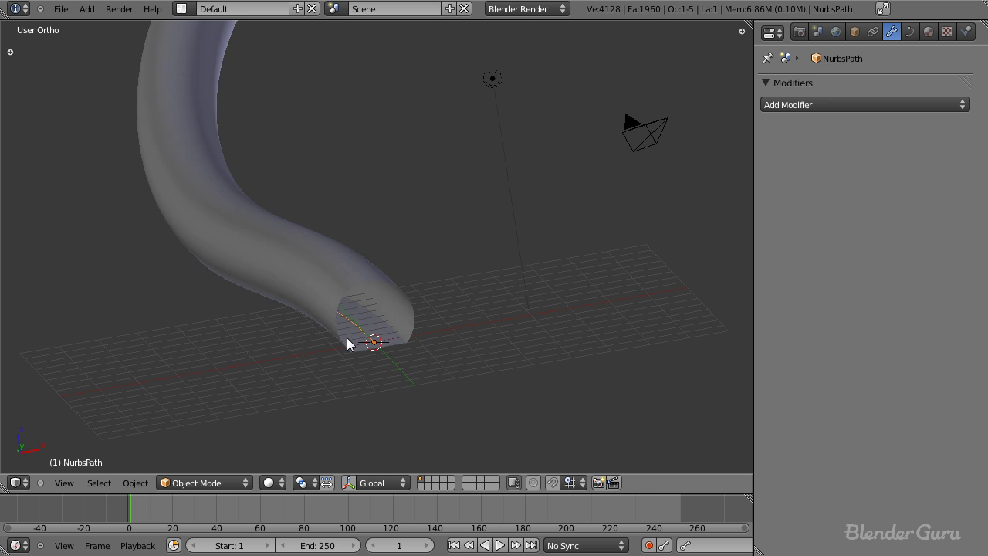
Select the camera and align it to a front view centred on the tunnel opening.
{"action": "key", "text": "KP_1"}
{"action": "scroll", "coordinate": [345, 332], "scroll_direction": "down", "scroll_amount": 5}
{"action": "middle_click_drag", "start_coordinate": [291, 233], "coordinate": [359, 355], "text": "shift"}
{"action": "scroll", "coordinate": [359, 349], "scroll_direction": "up", "scroll_amount": 9}
{"action": "middle_click_drag", "start_coordinate": [270, 323], "coordinate": [488, 260], "text": "shift"}
{"action": "scroll", "coordinate": [488, 265], "scroll_direction": "up", "scroll_amount": 1}
{"action": "scroll", "coordinate": [489, 266], "scroll_direction": "down", "scroll_amount": 8}
{"action": "right_click", "coordinate": [546, 147]}
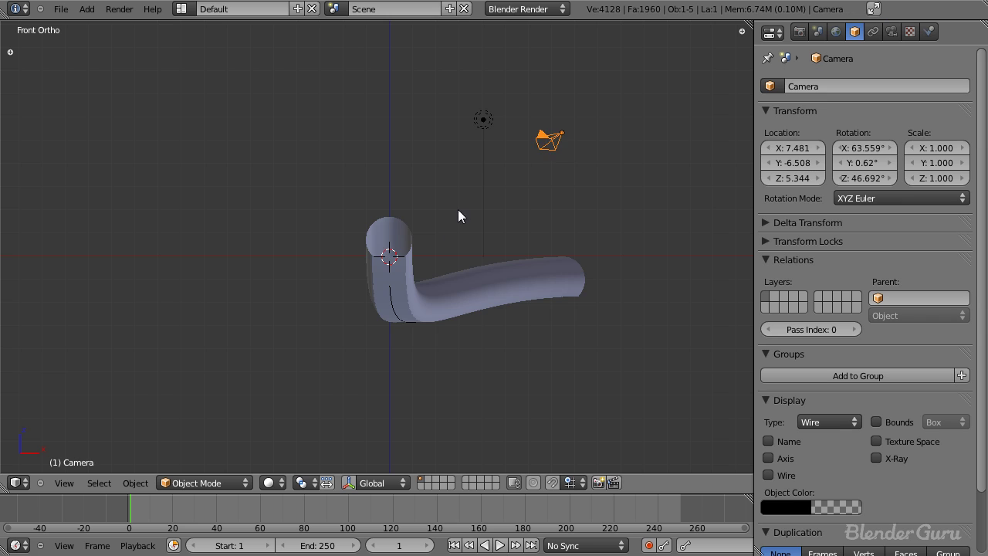
{"action": "scroll", "coordinate": [461, 178], "scroll_direction": "up", "scroll_amount": 8}
{"action": "scroll", "coordinate": [429, 274], "scroll_direction": "up", "scroll_amount": 5}
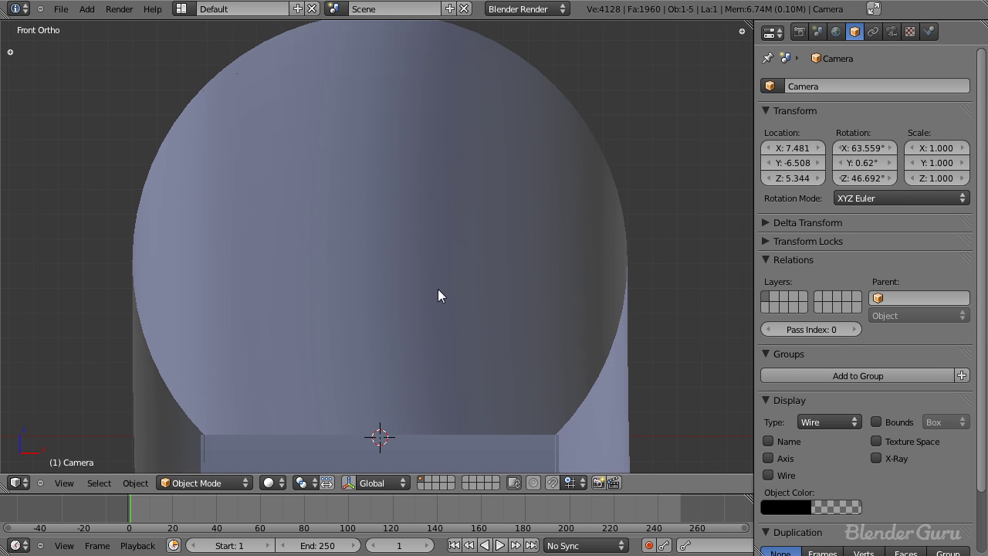
{"action": "scroll", "coordinate": [432, 258], "scroll_direction": "down", "scroll_amount": 4}
{"action": "scroll", "coordinate": [413, 277], "scroll_direction": "up", "scroll_amount": 4}
{"action": "key", "text": "ctrl+alt+KP_0"}
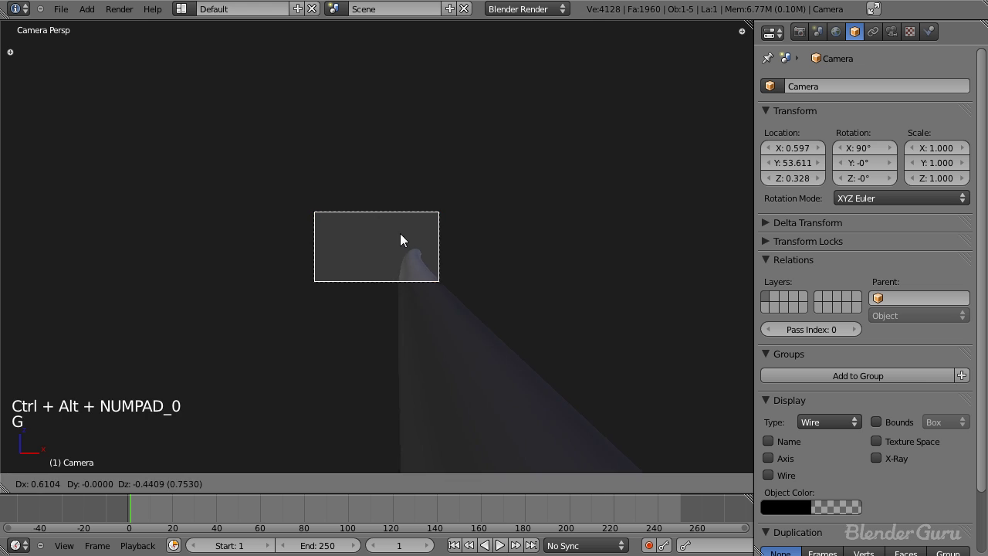
Move the camera back out of the tunnel to just in front of its opening, at about Y -1.825 and Z 0.6.
{"action": "key", "text": "g"}
{"action": "left_click", "coordinate": [421, 287]}
{"action": "key", "text": "g"}
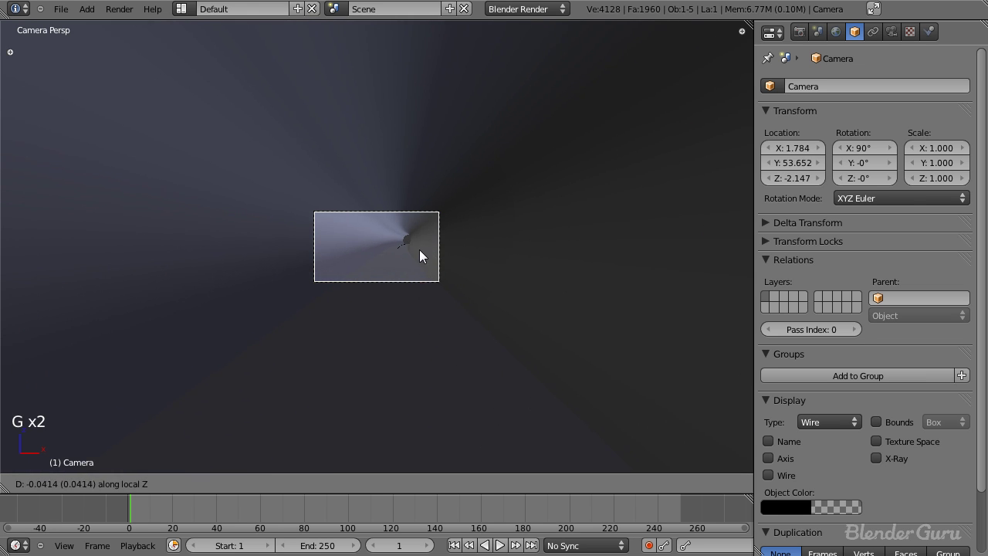
{"action": "left_click", "coordinate": [427, 340]}
{"action": "key", "text": "g"}
{"action": "left_click", "coordinate": [438, 250]}
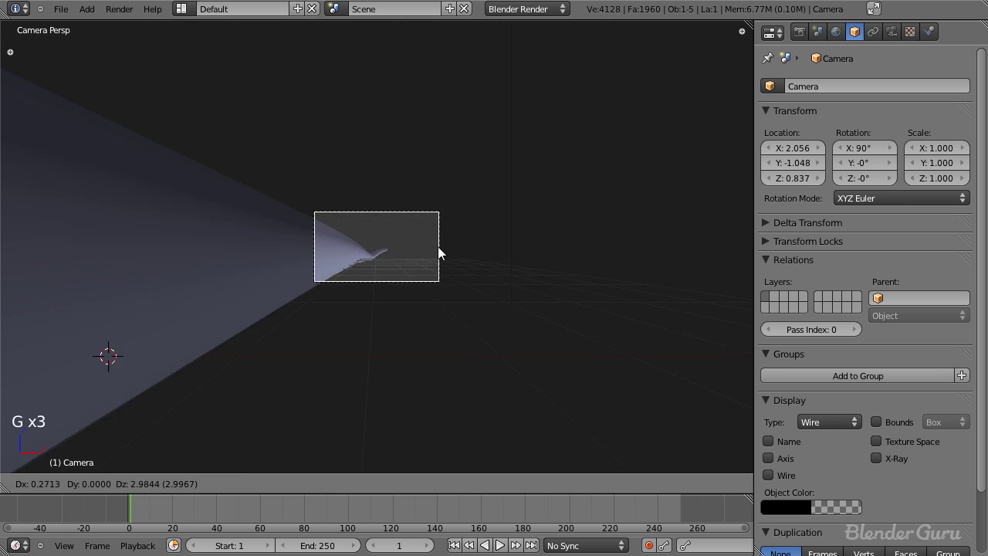
{"action": "key", "text": "g"}
{"action": "left_click", "coordinate": [380, 254]}
{"action": "key", "text": "g"}
{"action": "middle_click", "coordinate": [392, 261]}
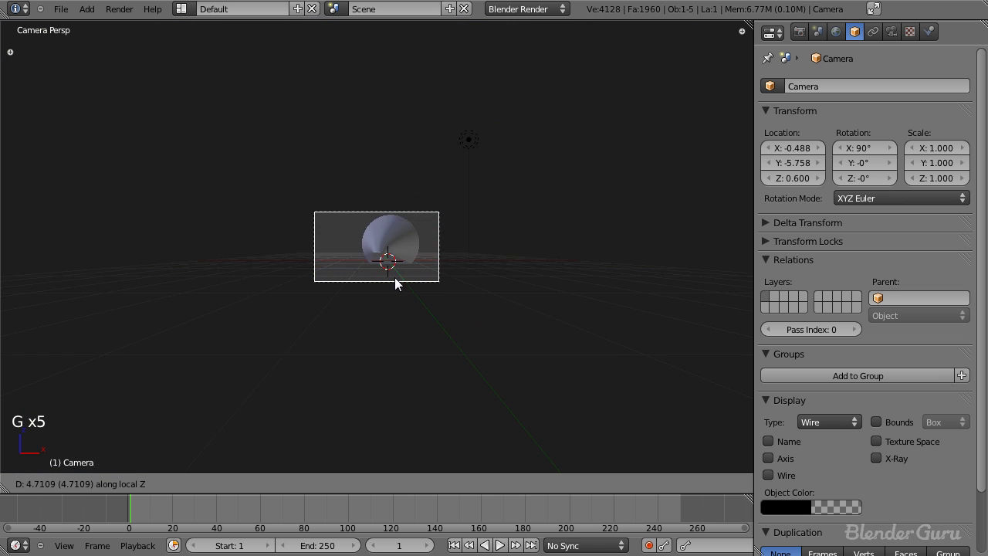
{"action": "left_click", "coordinate": [397, 278]}
{"action": "key", "text": "g"}
{"action": "left_click", "coordinate": [407, 266]}
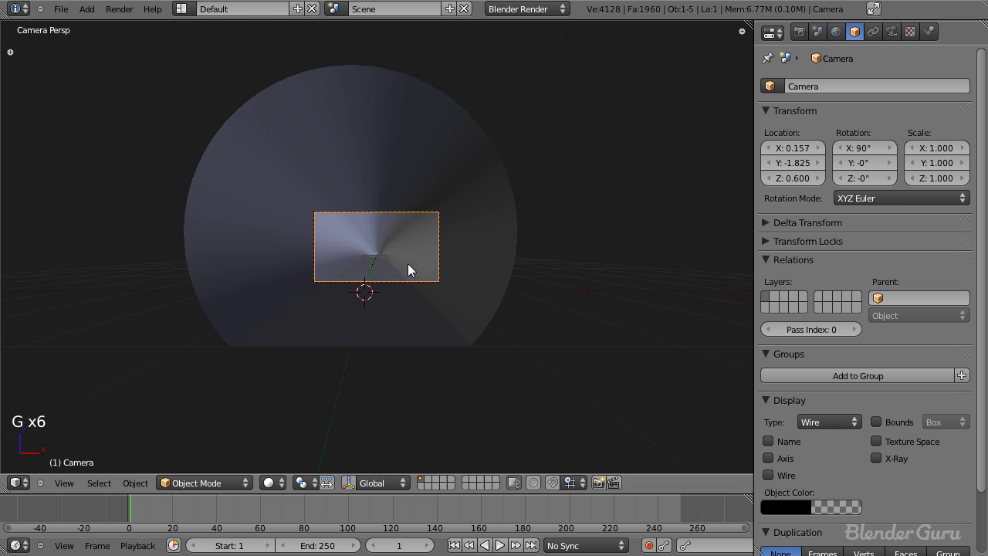
Fine-tune the camera's position to about X 0.01, Y -2.662, Z 0.51 so the tunnel interior fills the frame.
{"action": "scroll", "coordinate": [417, 270], "scroll_direction": "up", "scroll_amount": 5}
{"action": "key", "text": "g"}
{"action": "left_click", "coordinate": [426, 301]}
{"action": "key", "text": "g"}
{"action": "left_click", "coordinate": [410, 295]}
{"action": "key", "text": "g"}
{"action": "left_click", "coordinate": [421, 316]}
{"action": "key", "text": "g"}
{"action": "left_click", "coordinate": [424, 317]}
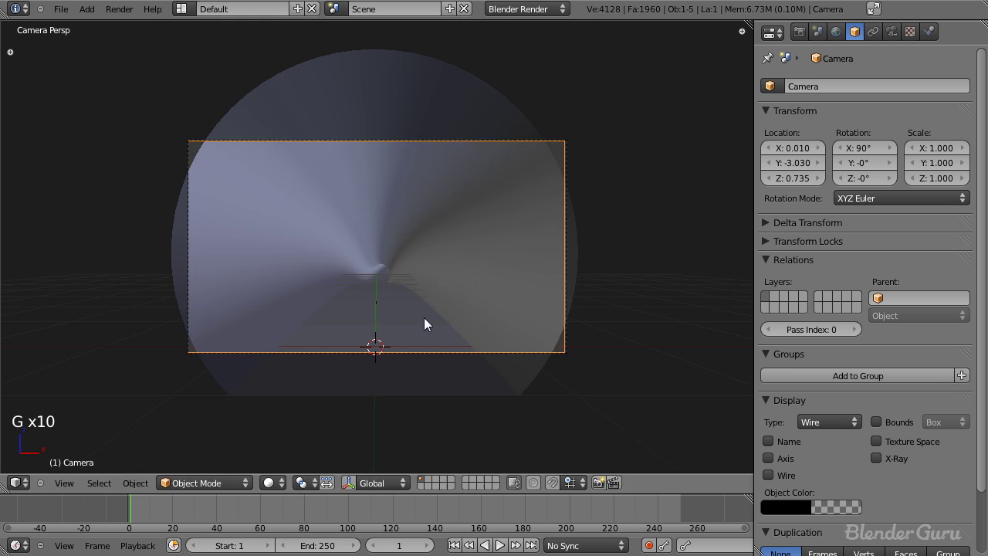
{"action": "key", "text": "g"}
{"action": "left_click", "coordinate": [422, 298]}
{"action": "key", "text": "g"}
{"action": "left_click", "coordinate": [422, 313]}
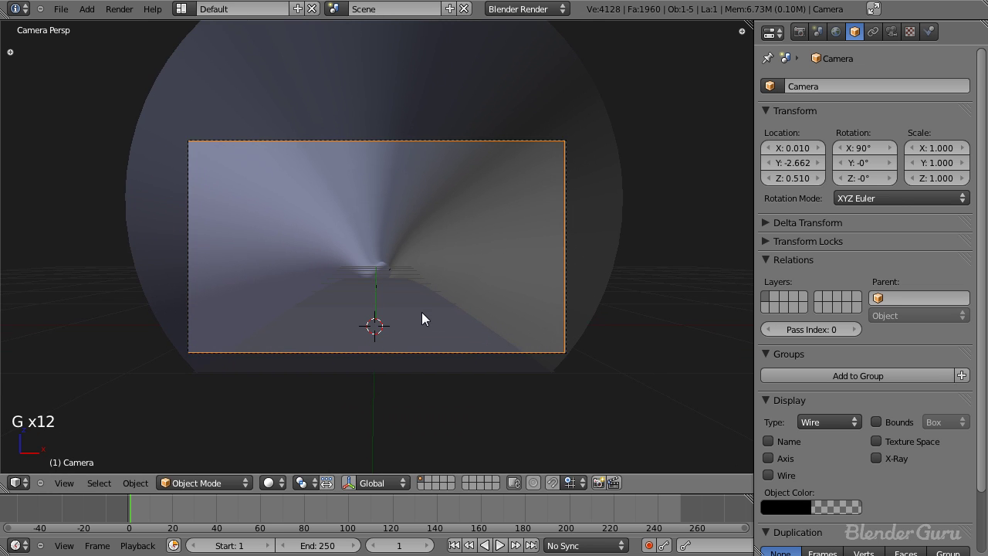
{"action": "scroll", "coordinate": [421, 312], "scroll_direction": "up", "scroll_amount": 5}
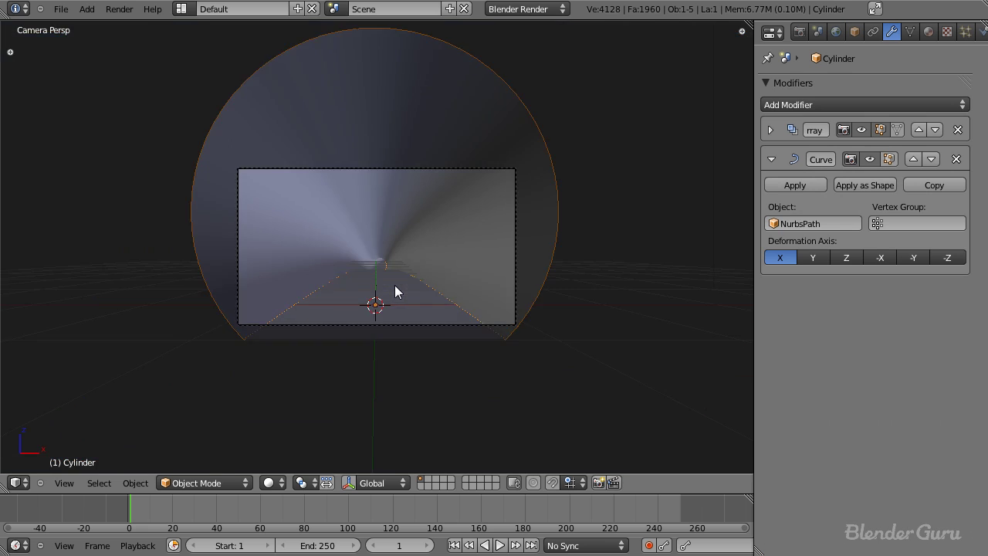
{"action": "key", "text": "Home"}
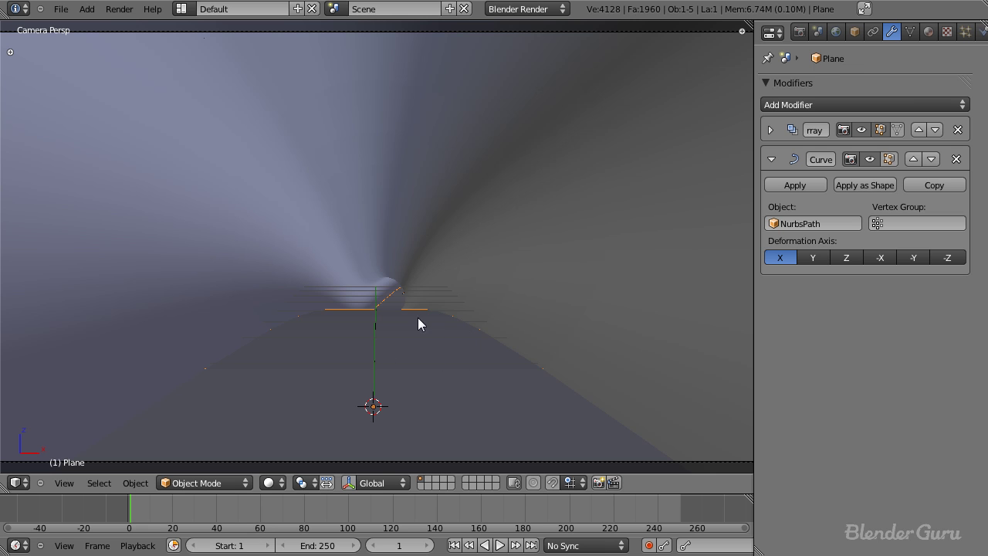
{"action": "scroll", "coordinate": [430, 314], "scroll_direction": "down", "scroll_amount": 3}
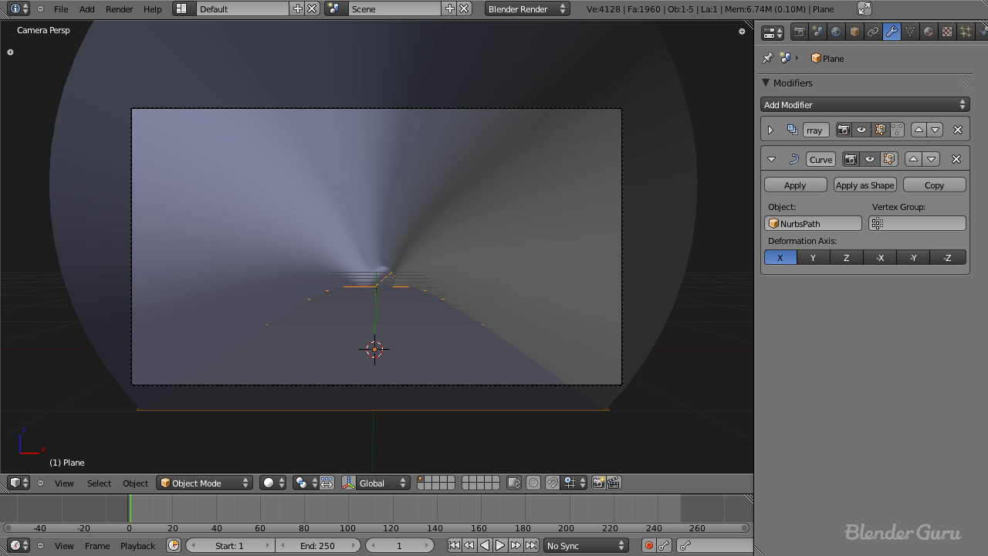
{"action": "left_click", "coordinate": [557, 332]}
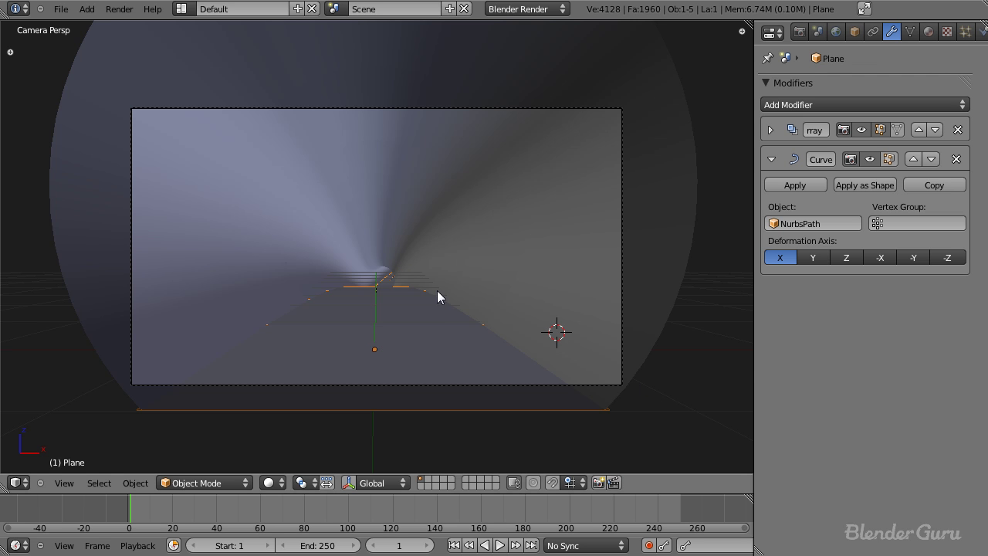
Switch to the browser and open the rail-section.jpg reference from the "train track section" image results.
{"action": "key", "text": "alt+Tab"}
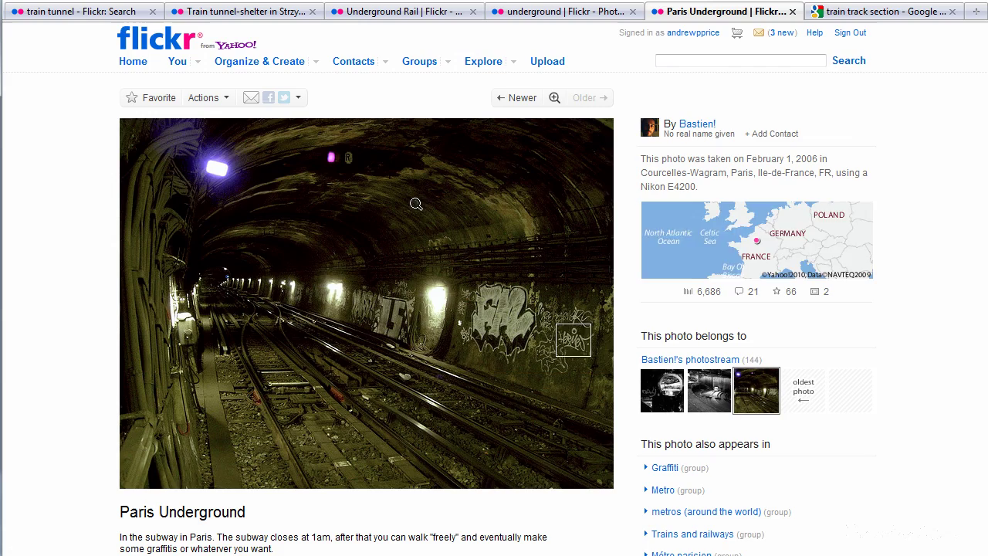
{"action": "left_click", "coordinate": [888, 11]}
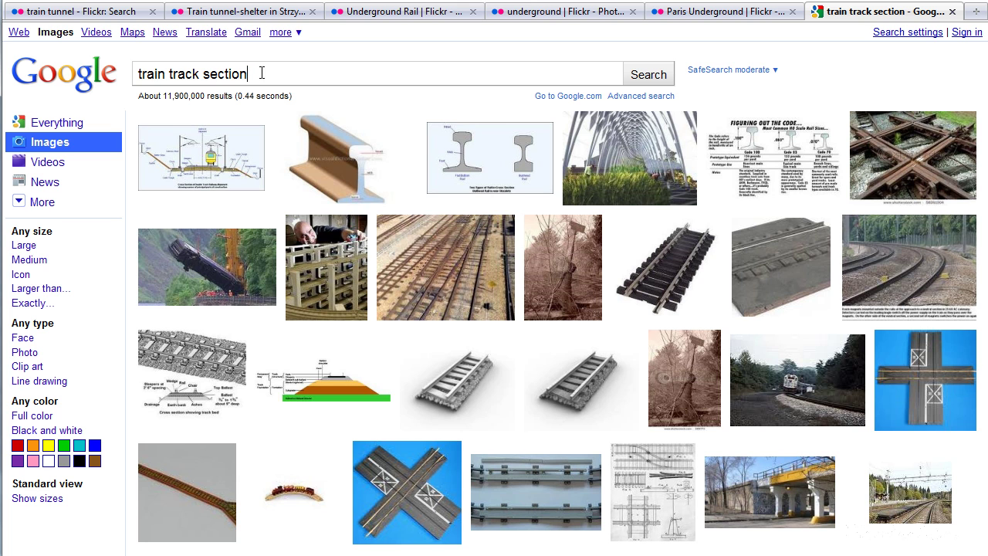
{"action": "mouse_move", "coordinate": [353, 139]}
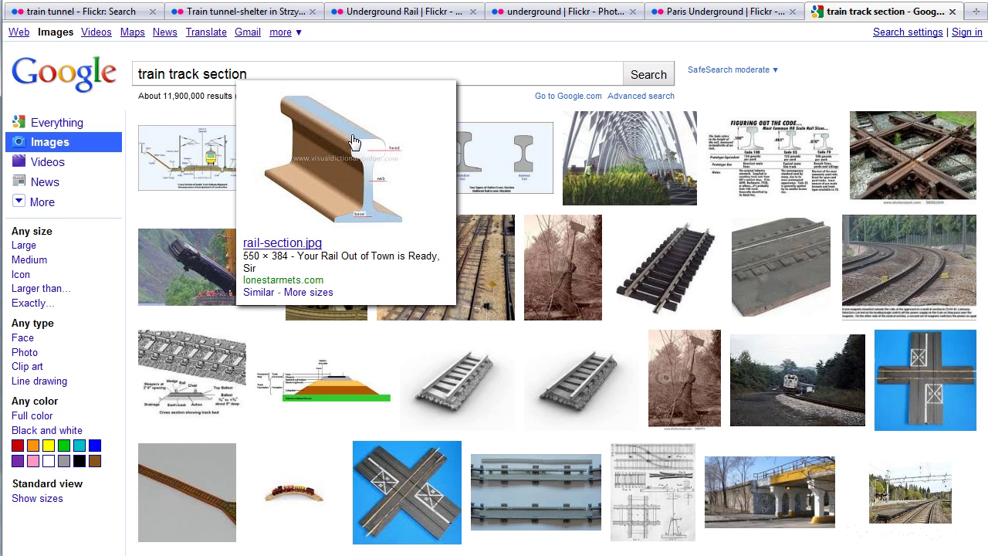
{"action": "left_click", "coordinate": [392, 179]}
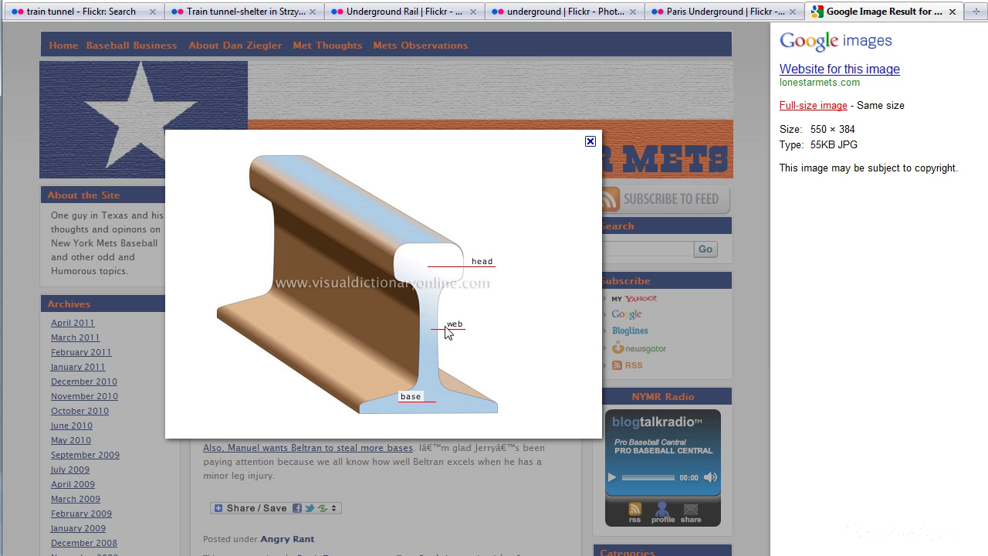
Switch back to Blender, show the empty second layer in front view, and reset the 3D cursor to the origin.
{"action": "key", "text": "alt+Tab"}
{"action": "scroll", "coordinate": [440, 270], "scroll_direction": "up", "scroll_amount": 1}
{"action": "scroll", "coordinate": [441, 270], "scroll_direction": "down", "scroll_amount": 3}
{"action": "scroll", "coordinate": [384, 353], "scroll_direction": "up", "scroll_amount": 1}
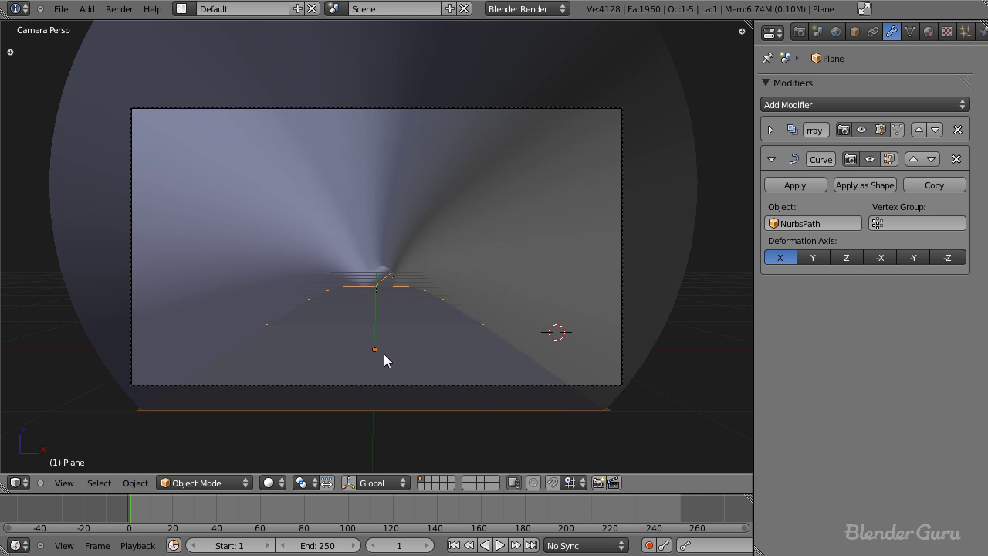
{"action": "key", "text": "KP_1"}
{"action": "scroll", "coordinate": [384, 353], "scroll_direction": "down", "scroll_amount": 3}
{"action": "middle_click_drag", "start_coordinate": [409, 386], "coordinate": [292, 329], "text": "shift"}
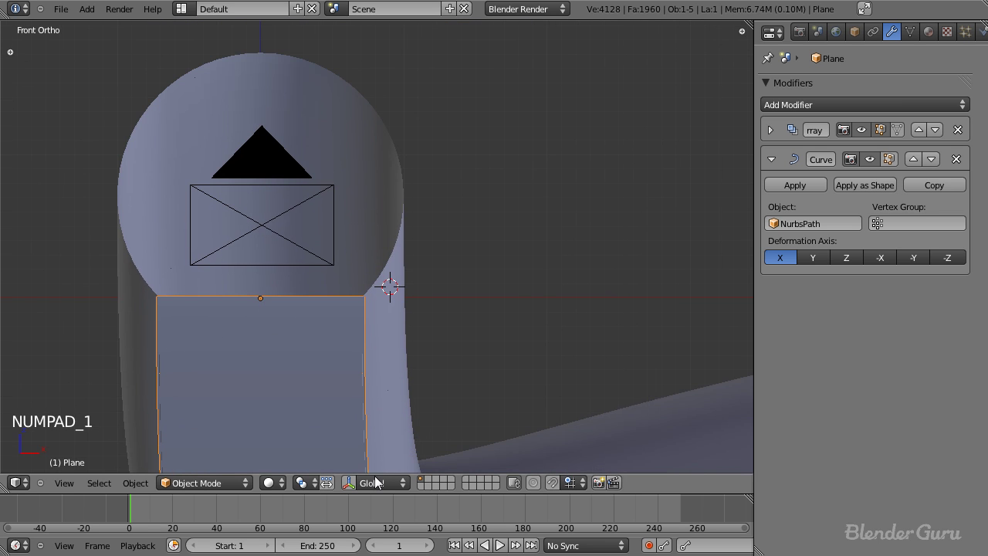
{"action": "left_click", "coordinate": [430, 478]}
{"action": "key", "text": "shift+c"}
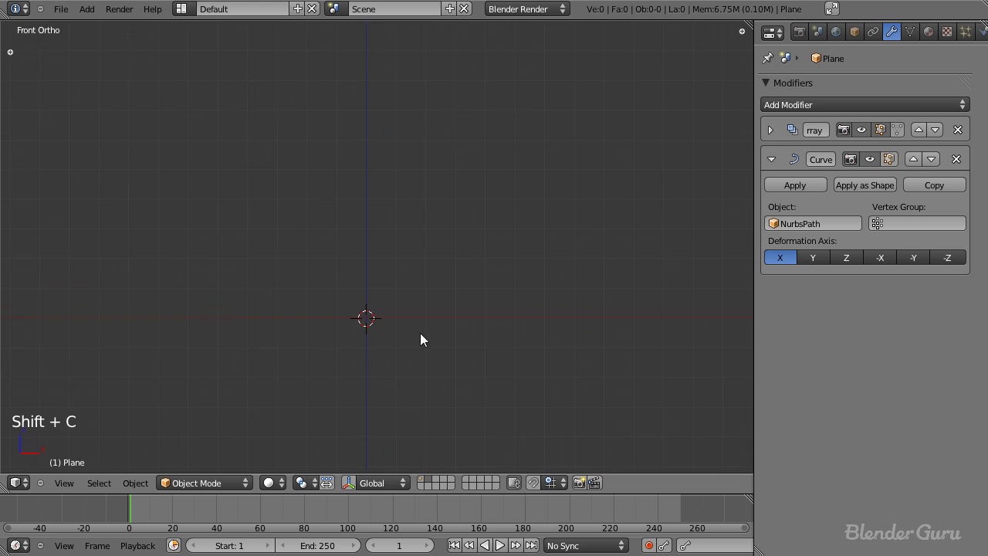
Add a mesh plane at the origin on the second layer.
{"action": "key", "text": "shift+a"}
{"action": "mouse_move", "coordinate": [412, 285]}
{"action": "mouse_move", "coordinate": [382, 270]}
{"action": "left_click", "coordinate": [448, 270]}
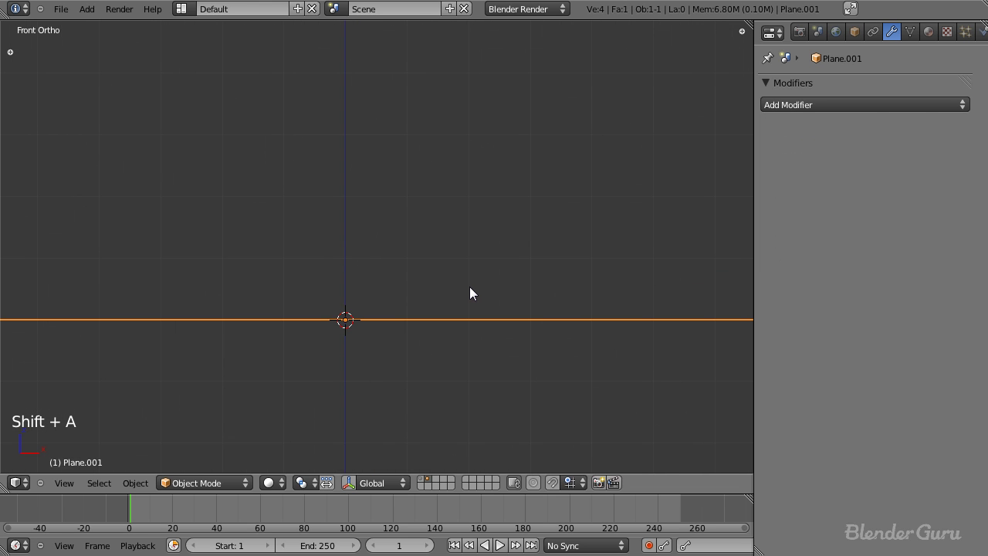
Rotate the new plane upright from the side view so it faces the front view.
{"action": "key", "text": "KP_3"}
{"action": "scroll", "coordinate": [295, 220], "scroll_direction": "down", "scroll_amount": 15}
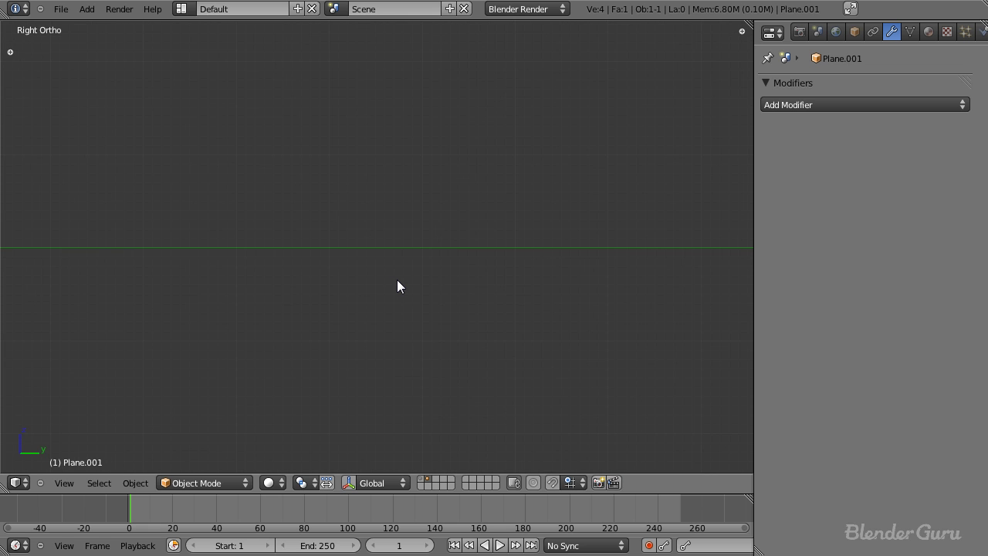
{"action": "key", "text": "KP_Decimal"}
{"action": "key", "text": "r"}
{"action": "key", "text": "r"}
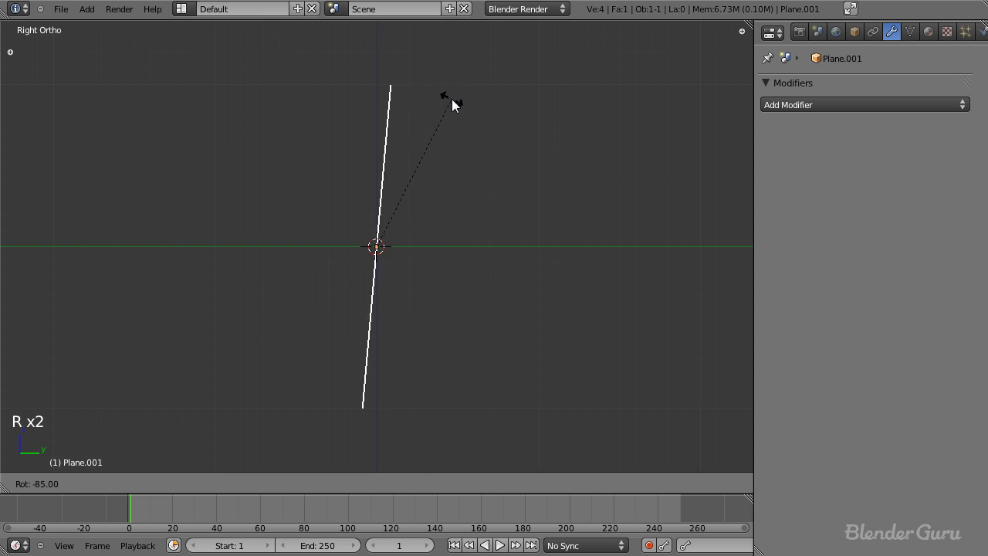
{"action": "left_click", "coordinate": [444, 104]}
{"action": "middle_click_drag", "start_coordinate": [430, 112], "coordinate": [452, 326]}
{"action": "key", "text": "KP_1"}
{"action": "scroll", "coordinate": [457, 313], "scroll_direction": "down", "scroll_amount": 2}
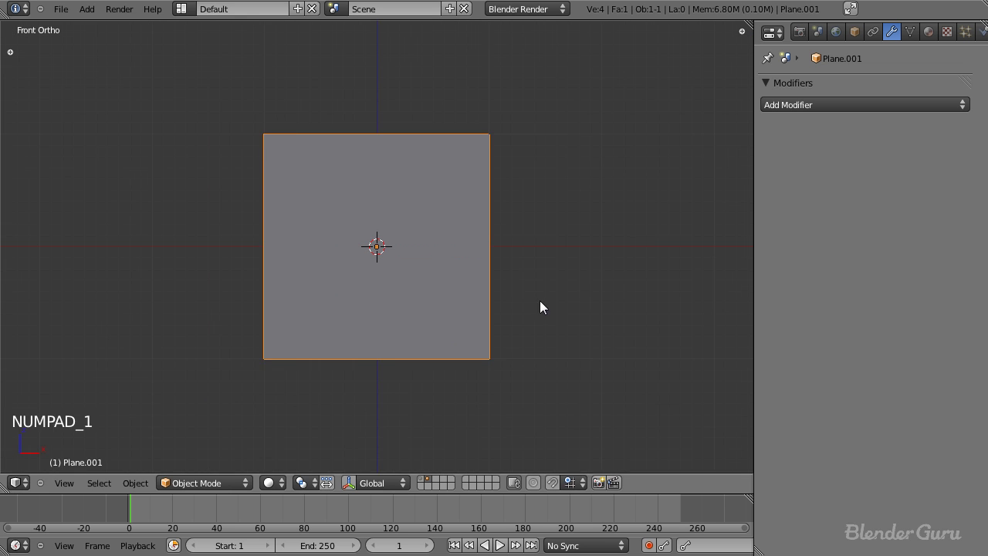
Scale the upright plane down and open its mesh for editing in wireframe display.
{"action": "key", "text": "s"}
{"action": "left_click", "coordinate": [440, 263]}
{"action": "scroll", "coordinate": [440, 262], "scroll_direction": "up", "scroll_amount": 4}
{"action": "key", "text": "z"}
{"action": "scroll", "coordinate": [439, 262], "scroll_direction": "up", "scroll_amount": 3}
{"action": "key", "text": "Tab"}
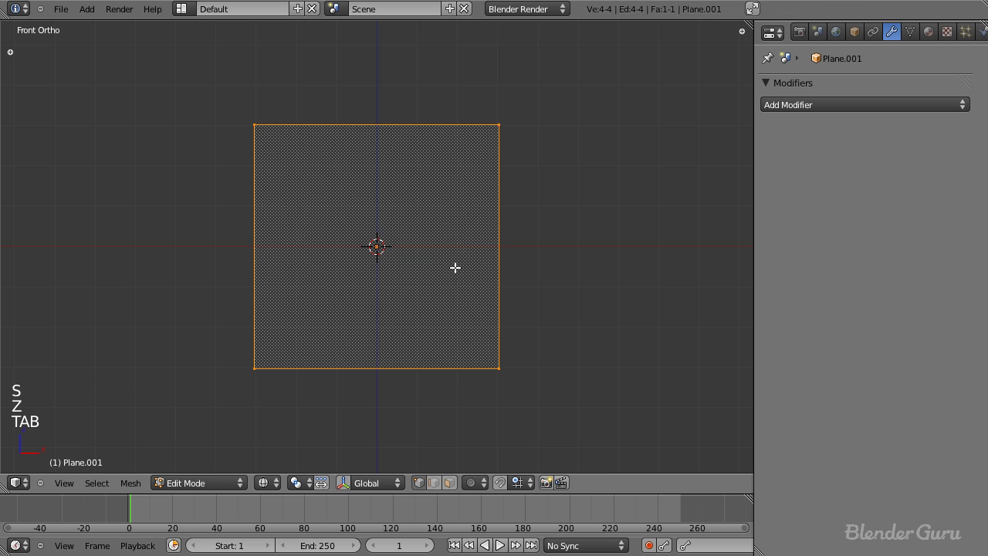
{"action": "key", "text": "x"}
{"action": "left_click", "coordinate": [446, 298]}
{"action": "middle_click_drag", "start_coordinate": [445, 298], "coordinate": [430, 288]}
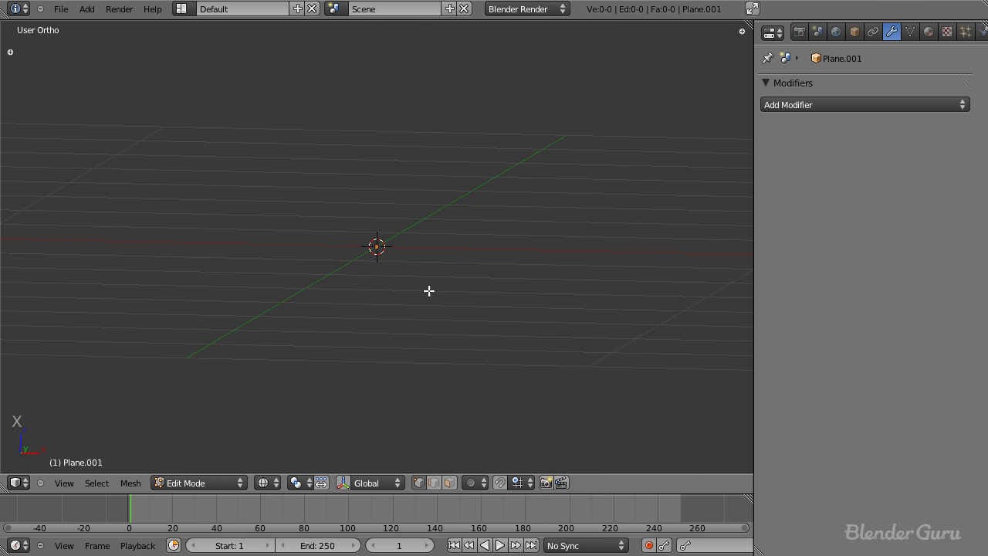
{"action": "key", "text": "ctrl+z"}
{"action": "key", "text": "x"}
{"action": "left_click", "coordinate": [413, 344]}
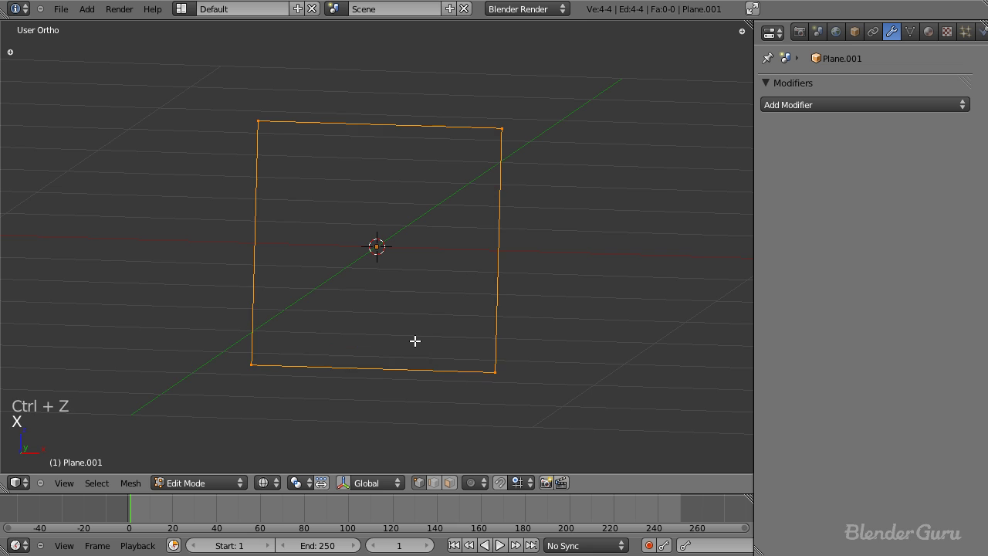
{"action": "right_click", "coordinate": [262, 348]}
{"action": "key", "text": "KP_1"}
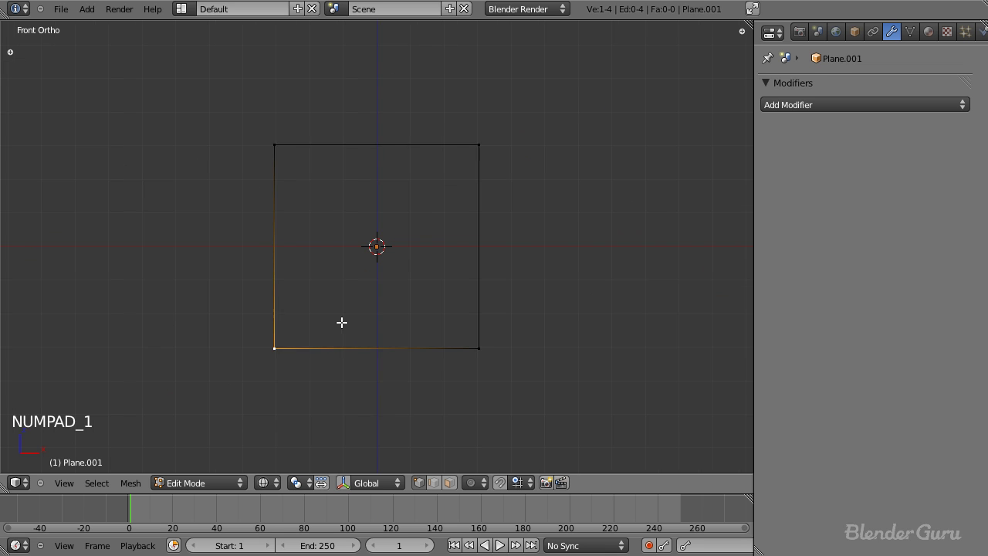
{"action": "key", "text": "a"}
{"action": "key", "text": "a"}
{"action": "key", "text": "ctrl+r"}
{"action": "right_click", "coordinate": [513, 234]}
{"action": "middle_click_drag", "start_coordinate": [510, 234], "coordinate": [434, 280]}
{"action": "key", "text": "ctrl+z"}
{"action": "key", "text": "ctrl+z"}
{"action": "key", "text": "ctrl+z"}
Add two horizontal loop cuts across the plane in front view and spread them apart along Z.
{"action": "key", "text": "a"}
{"action": "key", "text": "KP_1"}
{"action": "right_click", "coordinate": [315, 193]}
{"action": "key", "text": "ctrl+r"}
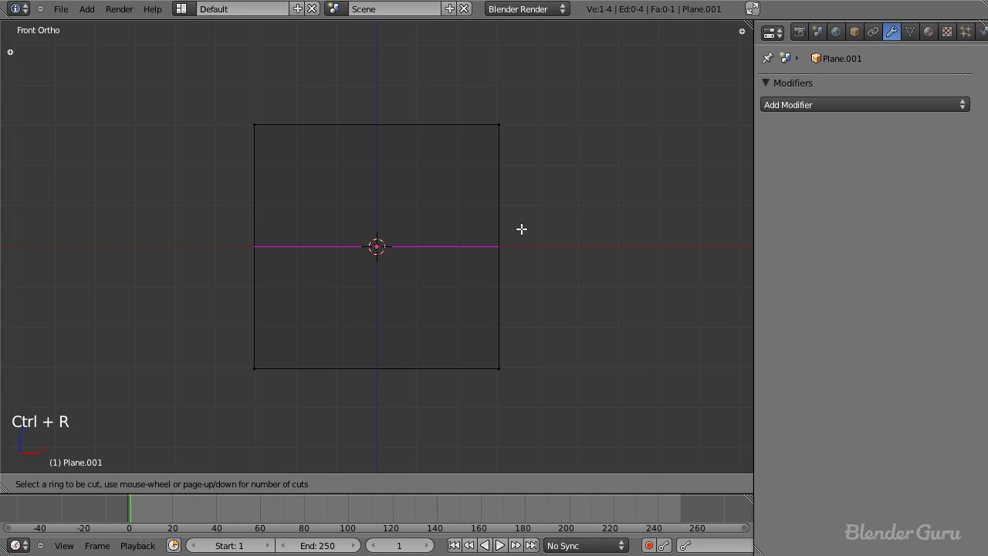
{"action": "scroll", "coordinate": [511, 243], "scroll_direction": "up", "scroll_amount": 1}
{"action": "left_click", "coordinate": [511, 243]}
{"action": "key", "text": "s"}
{"action": "key", "text": "z"}
{"action": "left_click", "coordinate": [609, 169]}
{"action": "key", "text": "ctrl+r"}
{"action": "left_click", "coordinate": [506, 242]}
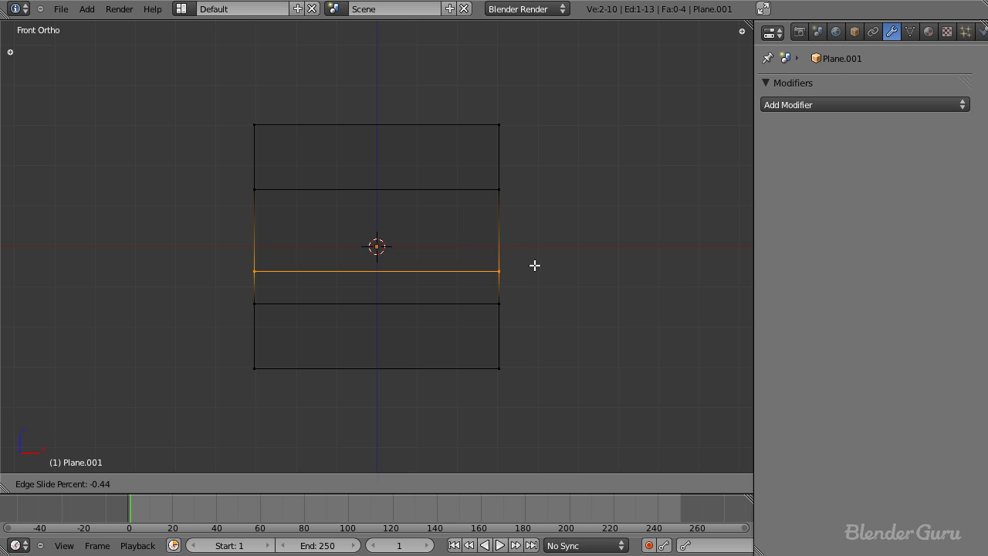
{"action": "right_click", "coordinate": [516, 247]}
{"action": "key", "text": "ctrl+z"}
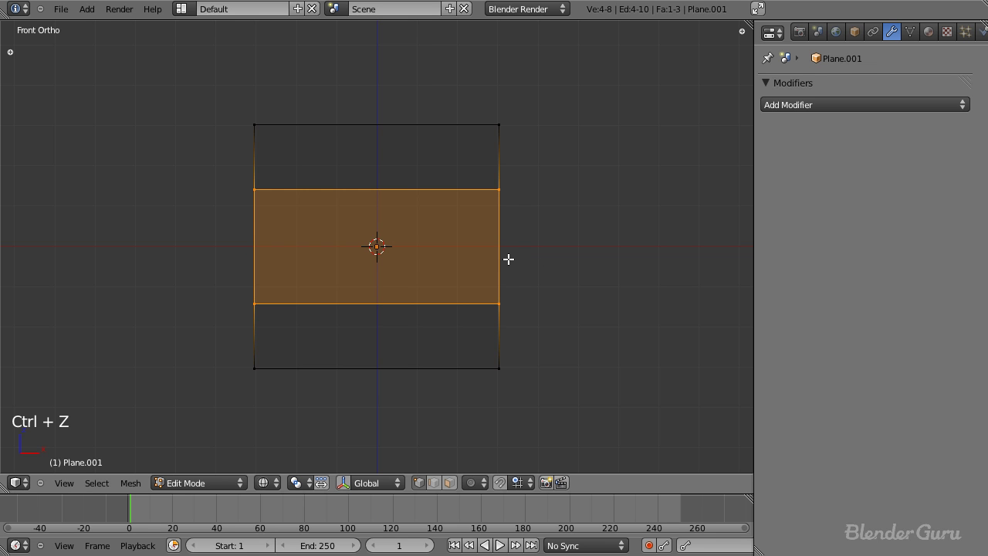
Add two more horizontal loop cuts in the middle section and spread them along Z close to the outer pair.
{"action": "key", "text": "ctrl+r"}
{"action": "scroll", "coordinate": [507, 255], "scroll_direction": "up", "scroll_amount": 1}
{"action": "left_click", "coordinate": [507, 256]}
{"action": "right_click", "coordinate": [507, 256]}
{"action": "key", "text": "s"}
{"action": "key", "text": "z"}
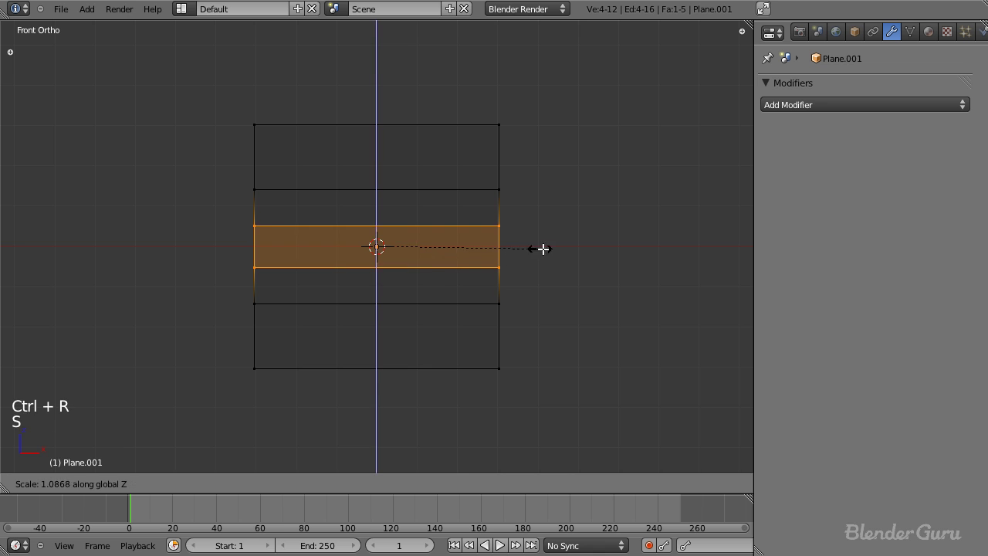
{"action": "left_click", "coordinate": [741, 309]}
Move the two innermost vertices of the plane's right edge about 0.2 inward along X to form the web.
{"action": "key", "text": "a"}
{"action": "key", "text": "b"}
{"action": "left_click_drag", "start_coordinate": [488, 165], "coordinate": [535, 336]}
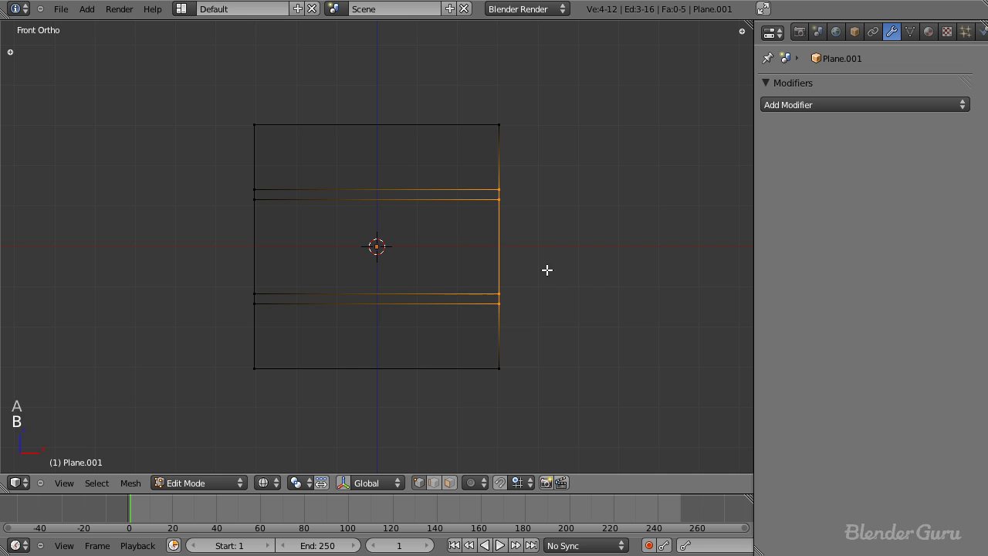
{"action": "key", "text": "a"}
{"action": "key", "text": "b"}
{"action": "left_click_drag", "start_coordinate": [487, 196], "coordinate": [529, 299]}
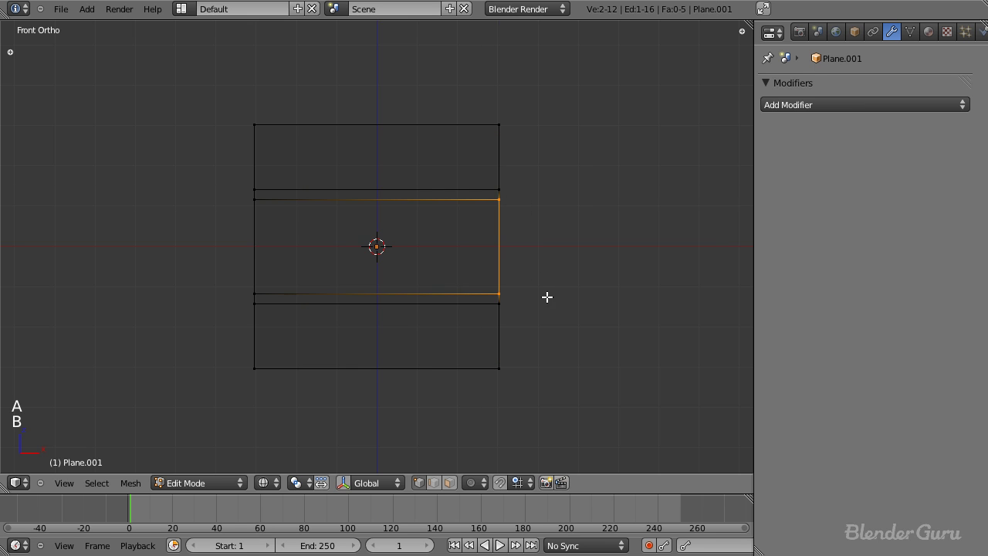
{"action": "key", "text": "g"}
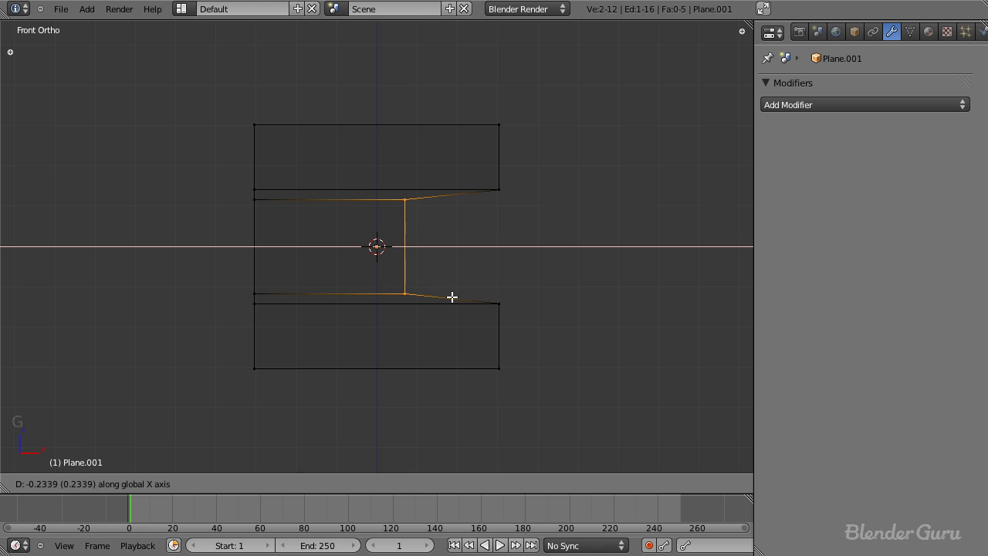
{"action": "left_click", "coordinate": [449, 298]}
{"action": "scroll", "coordinate": [401, 274], "scroll_direction": "down", "scroll_amount": 1}
Move all vertices of the plane's left edge along X to just beside the centre line.
{"action": "key", "text": "a"}
{"action": "key", "text": "b"}
{"action": "left_click_drag", "start_coordinate": [255, 108], "coordinate": [322, 419]}
{"action": "key", "text": "g"}
{"action": "left_click", "coordinate": [425, 410]}
{"action": "scroll", "coordinate": [375, 192], "scroll_direction": "up", "scroll_amount": 2}
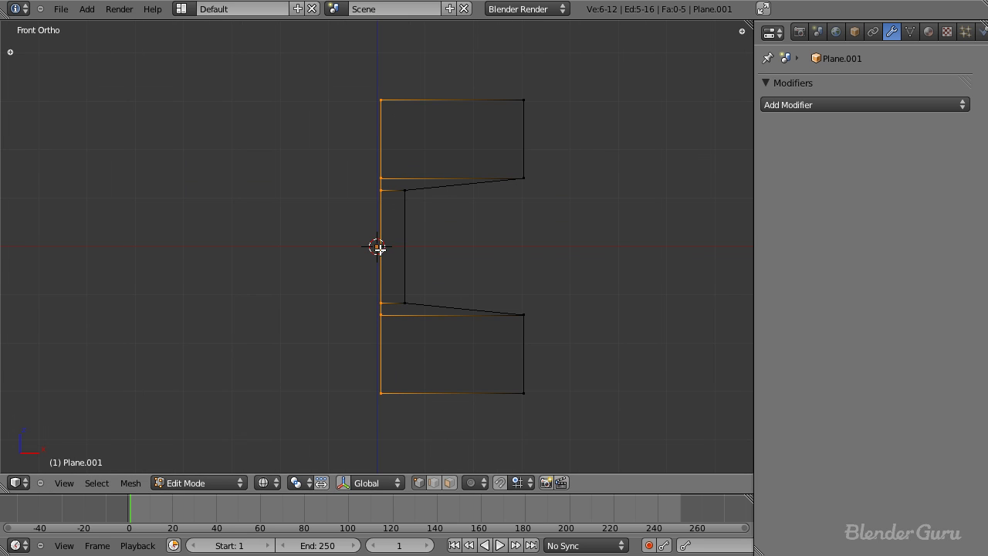
Add a Mirror modifier on the X axis to the half rail profile.
{"action": "left_click", "coordinate": [808, 108]}
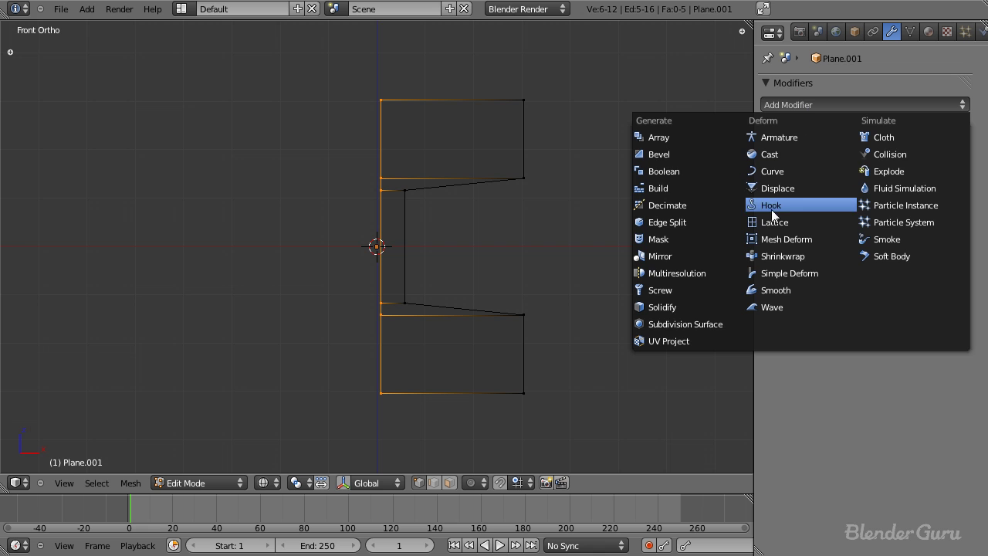
{"action": "left_click", "coordinate": [699, 256]}
{"action": "mouse_move", "coordinate": [408, 265]}
{"action": "middle_mouse_down"}
{"action": "mouse_move", "coordinate": [381, 304]}
{"action": "mouse_move", "coordinate": [377, 286]}
{"action": "middle_mouse_up"}
{"action": "key", "text": "z"}
{"action": "key", "text": "KP_1"}
{"action": "key", "text": "z"}
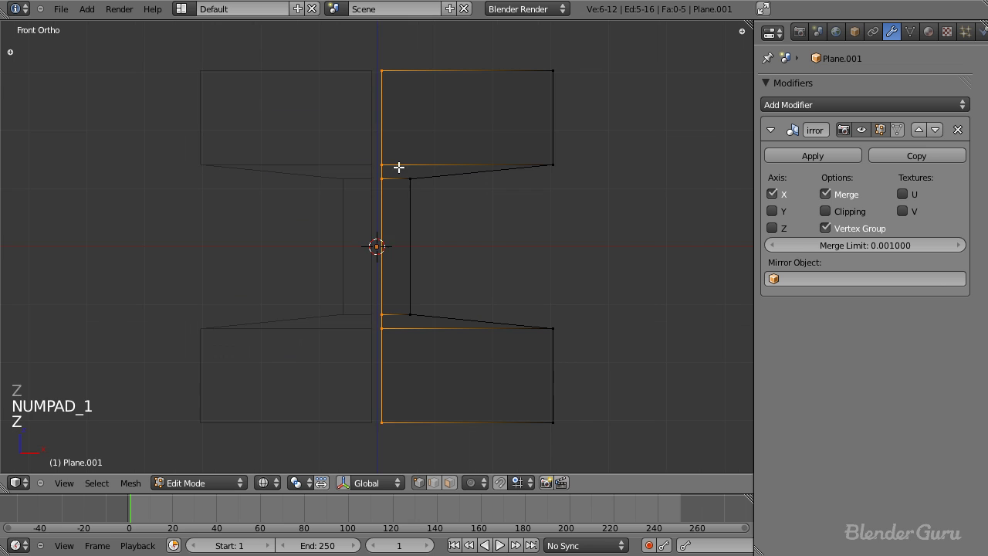
Enable Clipping on the Mirror modifier and move the inner edge vertices along X onto the mirror plane.
{"action": "key", "text": "g"}
{"action": "key", "text": "x"}
{"action": "left_click", "coordinate": [444, 206]}
{"action": "scroll", "coordinate": [425, 185], "scroll_direction": "down", "scroll_amount": 2}
{"action": "right_click", "coordinate": [437, 224]}
{"action": "scroll", "coordinate": [479, 208], "scroll_direction": "down", "scroll_amount": 2}
{"action": "right_click", "coordinate": [429, 167]}
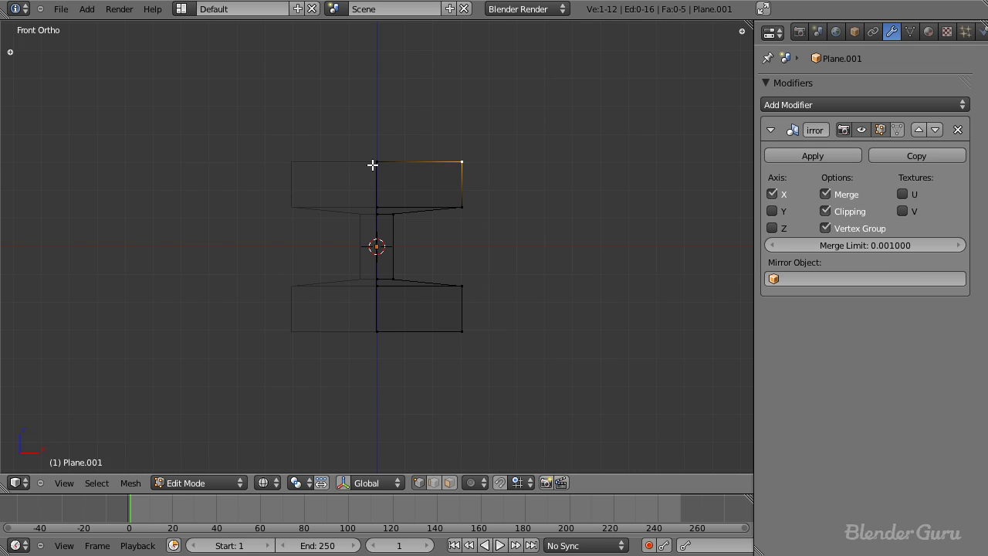
Narrow the rail head by moving its two outer vertices inward along X.
{"action": "key", "text": "a"}
{"action": "key", "text": "b"}
{"action": "left_click_drag", "start_coordinate": [450, 147], "coordinate": [489, 248]}
{"action": "key", "text": "g"}
{"action": "middle_click", "coordinate": [483, 250]}
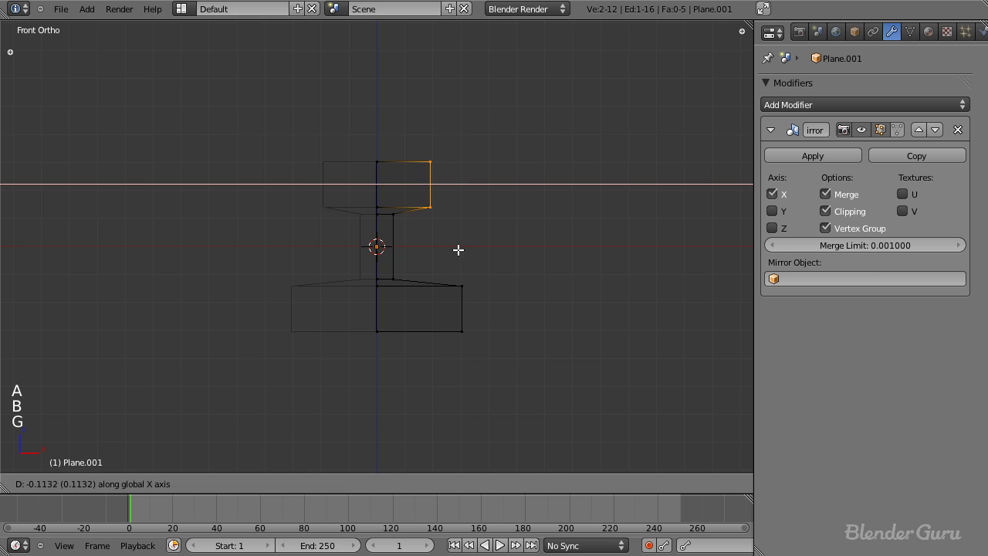
{"action": "left_click", "coordinate": [450, 251]}
{"action": "scroll", "coordinate": [450, 255], "scroll_direction": "up", "scroll_amount": 2}
{"action": "scroll", "coordinate": [441, 278], "scroll_direction": "down", "scroll_amount": 3}
Thin the rail base by moving its bottom edge up along Z.
{"action": "key", "text": "a"}
{"action": "key", "text": "b"}
{"action": "left_click_drag", "start_coordinate": [348, 301], "coordinate": [559, 364]}
{"action": "scroll", "coordinate": [554, 363], "scroll_direction": "up", "scroll_amount": 2}
{"action": "key", "text": "g"}
{"action": "middle_click", "coordinate": [554, 355]}
{"action": "left_click", "coordinate": [556, 325]}
Flatten the rail head by moving its top edge down along Z.
{"action": "scroll", "coordinate": [463, 220], "scroll_direction": "up", "scroll_amount": 1}
{"action": "key", "text": "a"}
{"action": "key", "text": "b"}
{"action": "left_click_drag", "start_coordinate": [332, 111], "coordinate": [479, 150]}
{"action": "key", "text": "g"}
{"action": "middle_click", "coordinate": [478, 158]}
{"action": "left_click", "coordinate": [478, 184]}
Check the rail-section reference in the browser and narrow the rail base by moving its outer vertices inward along X.
{"action": "key", "text": "alt+Tab"}
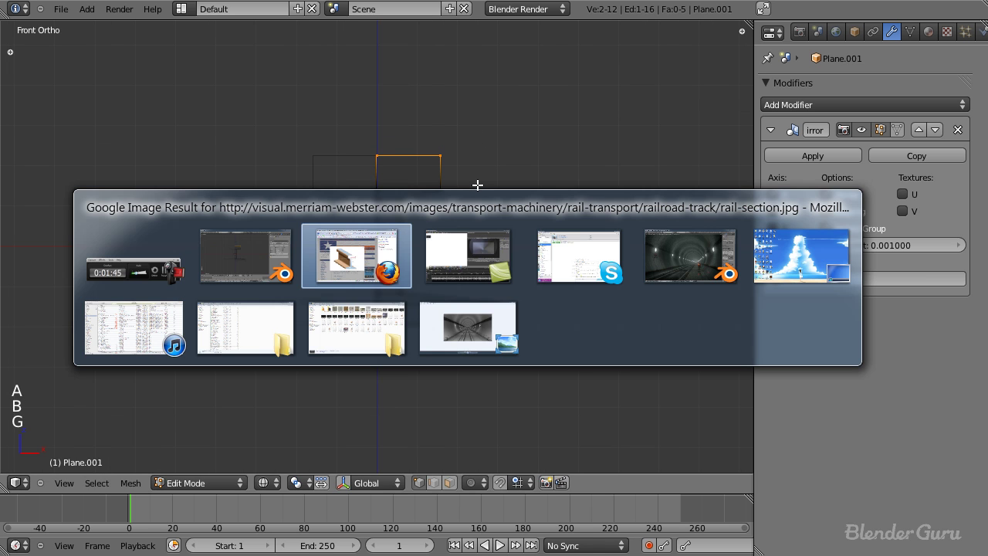
{"action": "key", "text": "alt+Tab"}
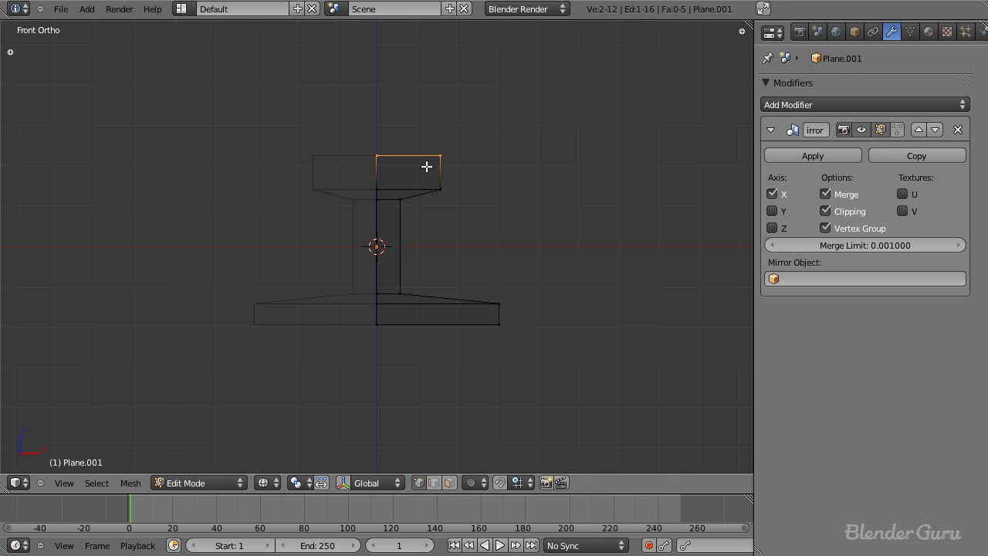
{"action": "key", "text": "alt+Tab"}
{"action": "key", "text": "alt+Tab"}
{"action": "key", "text": "a"}
{"action": "key", "text": "b"}
{"action": "left_click_drag", "start_coordinate": [502, 287], "coordinate": [534, 351]}
{"action": "key", "text": "g"}
{"action": "middle_click", "coordinate": [533, 358]}
{"action": "left_click", "coordinate": [516, 366]}
Raise the bottom edge of the rail base about 0.02 along Z.
{"action": "key", "text": "a"}
{"action": "key", "text": "b"}
{"action": "left_click_drag", "start_coordinate": [340, 325], "coordinate": [638, 372]}
{"action": "key", "text": "g"}
{"action": "key", "text": "x"}
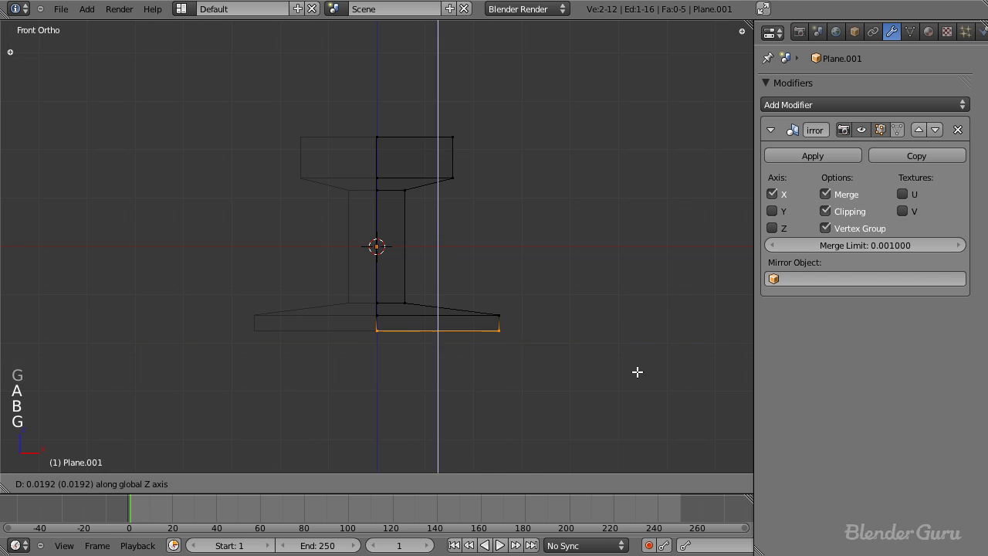
Compare with the browser reference and thin the web by moving its two side vertices inward along X.
{"action": "key", "text": "alt+Tab"}
{"action": "key", "text": "alt+Tab"}
{"action": "key", "text": "a"}
{"action": "key", "text": "b"}
{"action": "left_click_drag", "start_coordinate": [397, 187], "coordinate": [422, 314]}
{"action": "key", "text": "g"}
{"action": "key", "text": "x"}
{"action": "left_click", "coordinate": [416, 314]}
Recheck the browser reference and move the rail head's two outer vertices slightly inward.
{"action": "key", "text": "alt+Tab"}
{"action": "key", "text": "alt+Tab"}
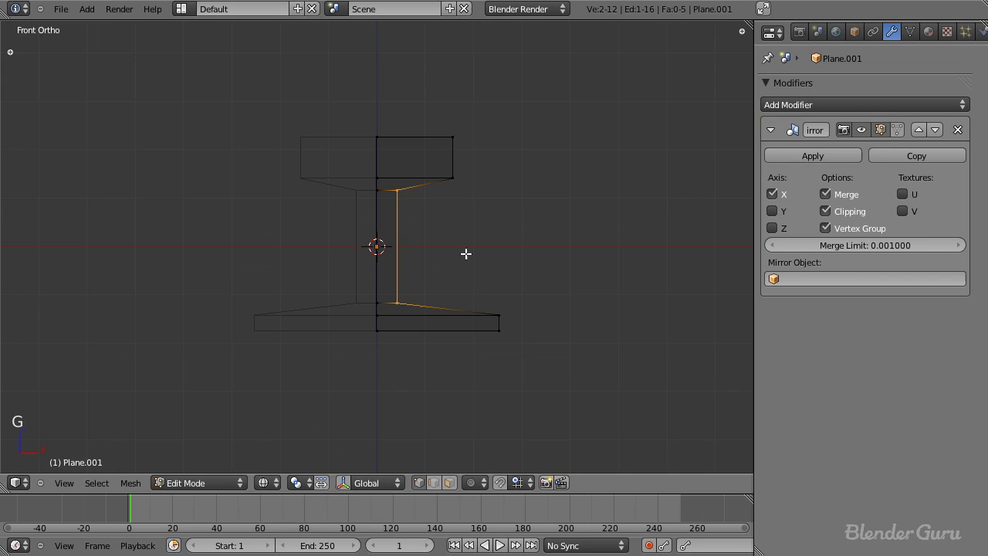
{"action": "key", "text": "alt+Tab"}
{"action": "key", "text": "alt+Tab"}
{"action": "key", "text": "a"}
{"action": "key", "text": "b"}
{"action": "left_click_drag", "start_coordinate": [443, 121], "coordinate": [488, 208]}
{"action": "key", "text": "g"}
{"action": "left_click", "coordinate": [474, 207]}
Leave mesh editing and inspect the mirrored rail section in solid shading at an angle.
{"action": "key", "text": "Tab"}
{"action": "scroll", "coordinate": [473, 207], "scroll_direction": "down", "scroll_amount": 4}
{"action": "middle_click_drag", "start_coordinate": [474, 207], "coordinate": [414, 261]}
{"action": "key", "text": "z"}
{"action": "scroll", "coordinate": [409, 272], "scroll_direction": "up", "scroll_amount": 4}
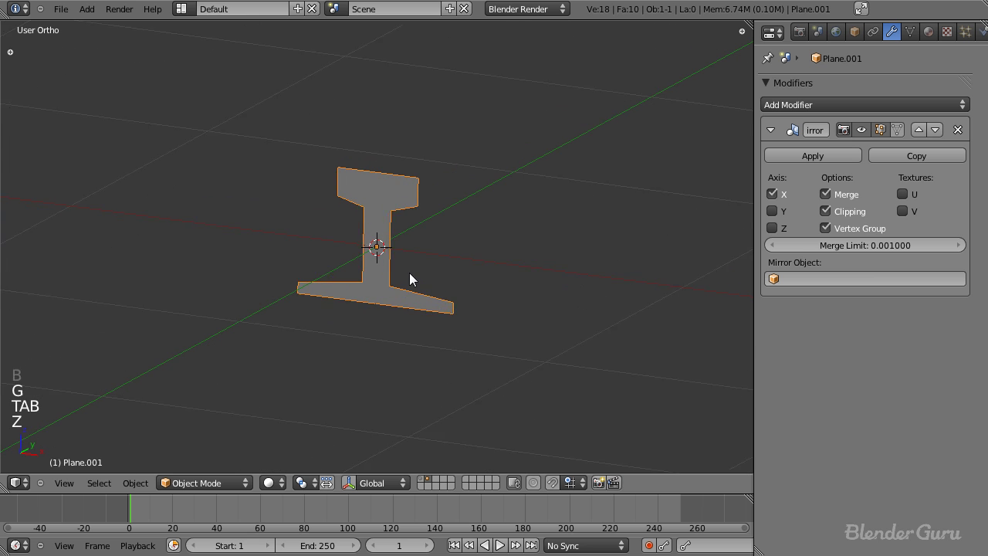
{"action": "scroll", "coordinate": [413, 254], "scroll_direction": "up", "scroll_amount": 1}
Select the whole rail mesh in edit mode and delete only its faces.
{"action": "key", "text": "Tab"}
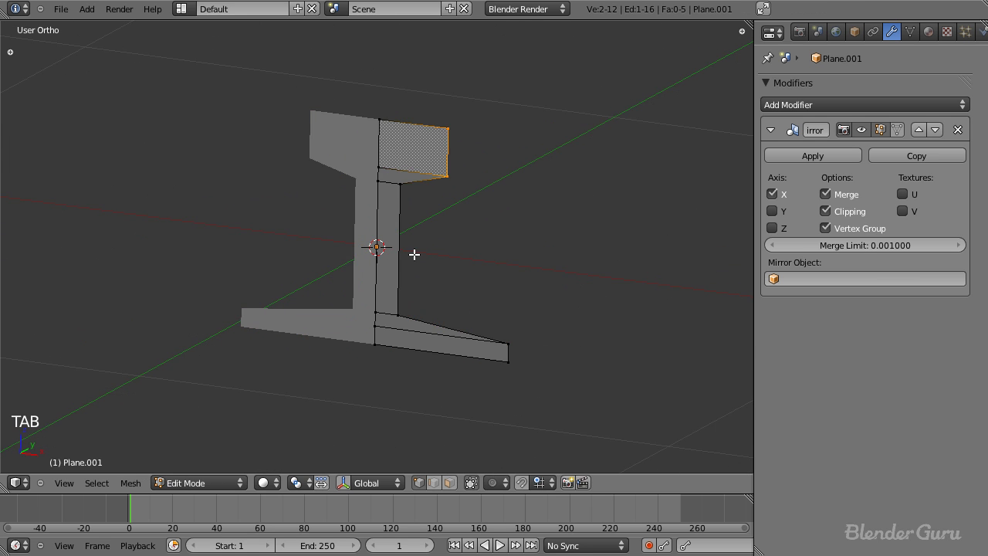
{"action": "scroll", "coordinate": [417, 258], "scroll_direction": "down", "scroll_amount": 3}
{"action": "scroll", "coordinate": [416, 260], "scroll_direction": "up", "scroll_amount": 2}
{"action": "key", "text": "a"}
{"action": "key", "text": "a"}
{"action": "key", "text": "a"}
{"action": "key", "text": "x"}
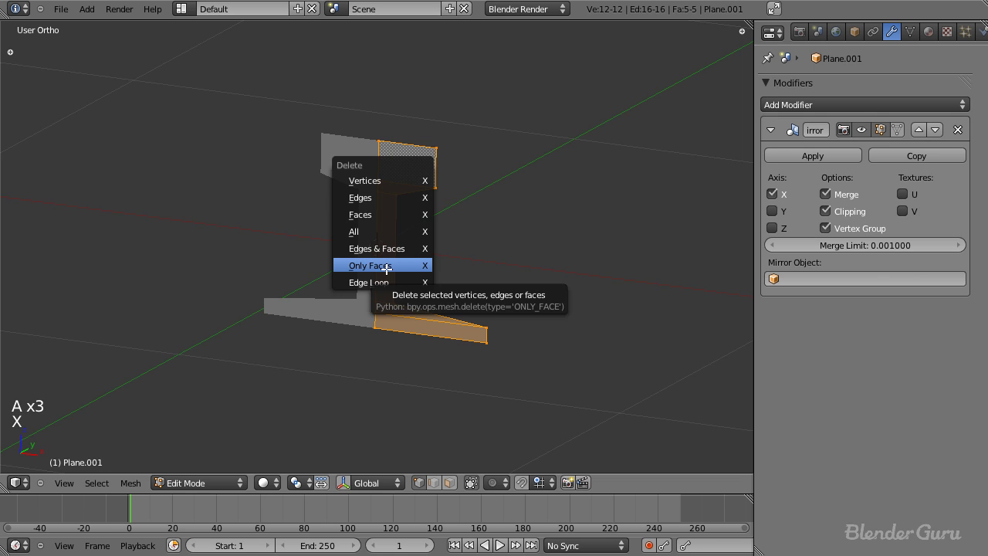
{"action": "left_click", "coordinate": [378, 268]}
Delete the four inner edges that cross the base, the web ends and the head of the half profile.
{"action": "right_click", "coordinate": [490, 320]}
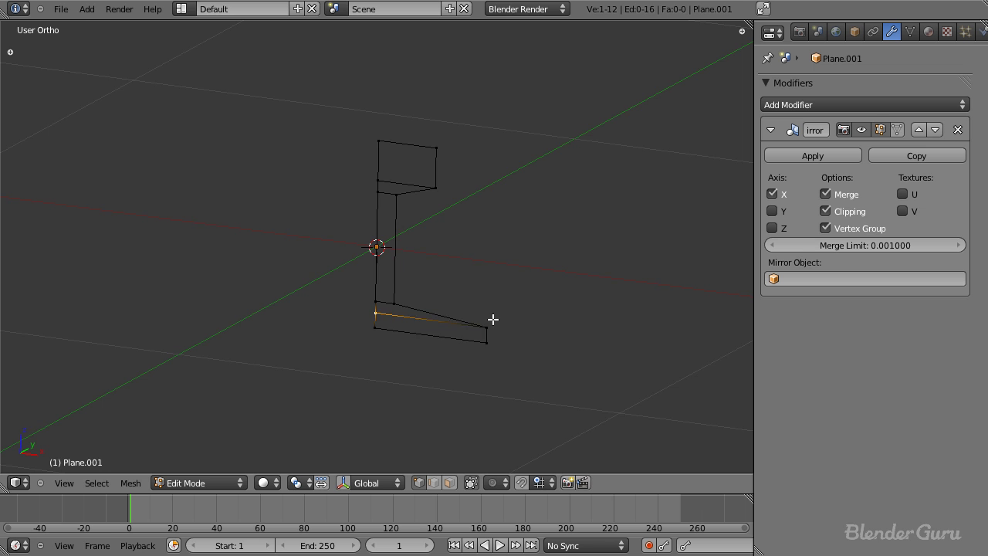
{"action": "key", "text": "x"}
{"action": "left_click", "coordinate": [465, 259]}
{"action": "right_click", "coordinate": [375, 291]}
{"action": "key", "text": "x"}
{"action": "left_click", "coordinate": [375, 293]}
{"action": "right_click", "coordinate": [375, 196]}
{"action": "key", "text": "x"}
{"action": "left_click", "coordinate": [393, 196]}
{"action": "right_click", "coordinate": [452, 190]}
{"action": "key", "text": "x"}
{"action": "left_click", "coordinate": [452, 192]}
Delete the four intermediate vertices along the centre line, keeping only the outer profile outline.
{"action": "right_click", "coordinate": [376, 176]}
{"action": "key", "text": "x"}
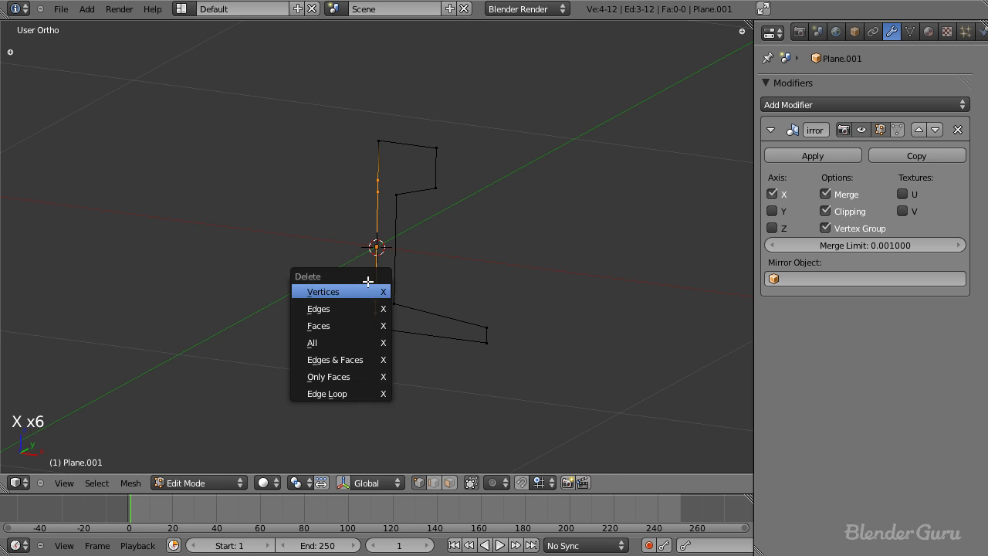
{"action": "left_click", "coordinate": [375, 290]}
Select the whole half-profile outline and extrude it along the Y axis into a short rail section.
{"action": "key", "text": "Tab"}
{"action": "key", "text": "z"}
{"action": "key", "text": "Tab"}
{"action": "key", "text": "a"}
{"action": "key", "text": "a"}
{"action": "middle_click_drag", "start_coordinate": [396, 302], "coordinate": [340, 343]}
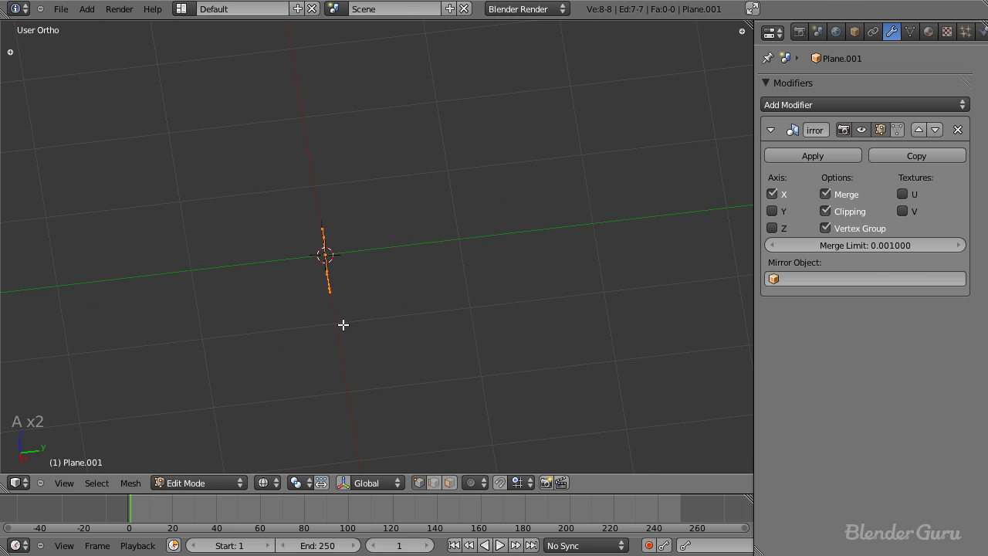
{"action": "mouse_move", "coordinate": [346, 309]}
{"action": "middle_mouse_down"}
{"action": "mouse_move", "coordinate": [445, 284]}
{"action": "mouse_move", "coordinate": [292, 306]}
{"action": "mouse_move", "coordinate": [443, 298]}
{"action": "mouse_move", "coordinate": [285, 331]}
{"action": "mouse_move", "coordinate": [458, 276]}
{"action": "mouse_move", "coordinate": [353, 316]}
{"action": "mouse_move", "coordinate": [359, 322]}
{"action": "middle_mouse_up"}
{"action": "key", "text": "e"}
{"action": "key", "text": "y"}
{"action": "left_click", "coordinate": [540, 279]}
{"action": "scroll", "coordinate": [334, 312], "scroll_direction": "up", "scroll_amount": 2}
{"action": "key", "text": "Tab"}
{"action": "key", "text": "z"}
Try to centre the rail on the world origin by moving the whole object in the top wireframe view.
{"action": "key", "text": "KP_7"}
{"action": "key", "text": "z"}
{"action": "left_click_drag", "start_coordinate": [390, 298], "coordinate": [396, 283], "text": "shift"}
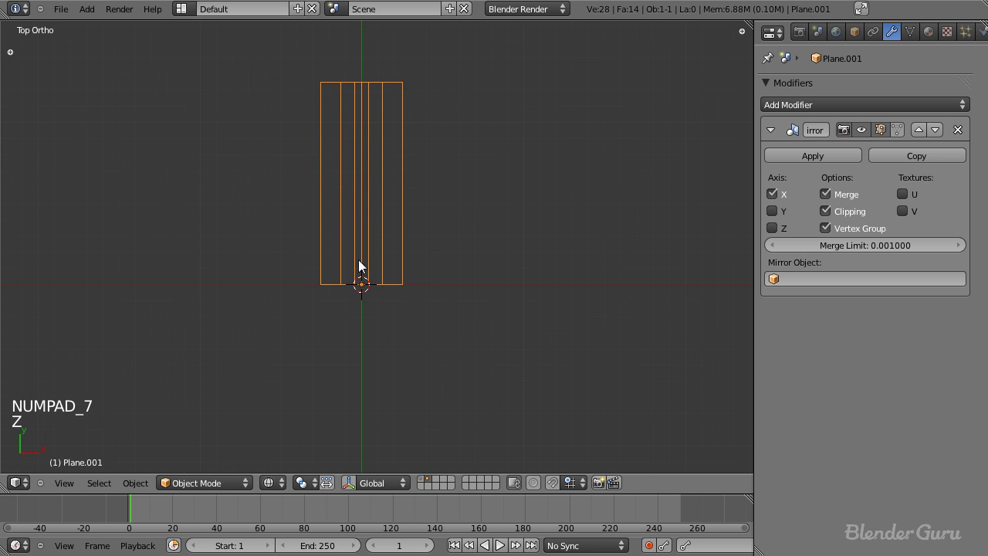
{"action": "scroll", "coordinate": [367, 309], "scroll_direction": "down", "scroll_amount": 4}
{"action": "scroll", "coordinate": [369, 314], "scroll_direction": "up", "scroll_amount": 3}
{"action": "key", "text": "Tab"}
{"action": "key", "text": "Tab"}
{"action": "key", "text": "a"}
{"action": "key", "text": "a"}
{"action": "key", "text": "a"}
{"action": "key", "text": "a"}
{"action": "key", "text": "g"}
{"action": "left_click", "coordinate": [397, 257]}
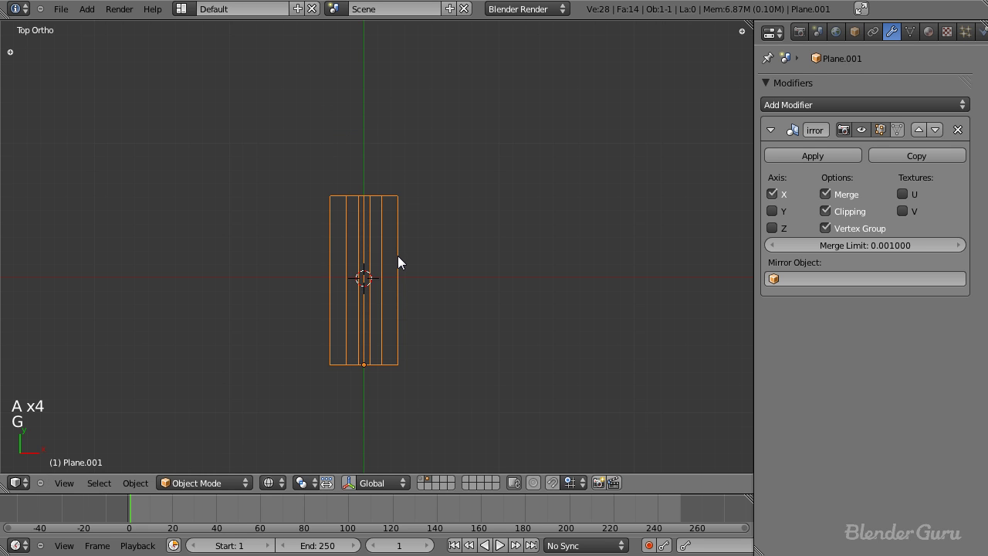
{"action": "key", "text": "ctrl+z"}
Select the entire rail mesh in edit mode and move it along its length until it is centred on the object origin.
{"action": "key", "text": "Tab"}
{"action": "key", "text": "a"}
{"action": "key", "text": "a"}
{"action": "key", "text": "a"}
{"action": "key", "text": "g"}
{"action": "left_click", "coordinate": [415, 252]}
{"action": "key", "text": "g"}
{"action": "left_click", "coordinate": [419, 242]}
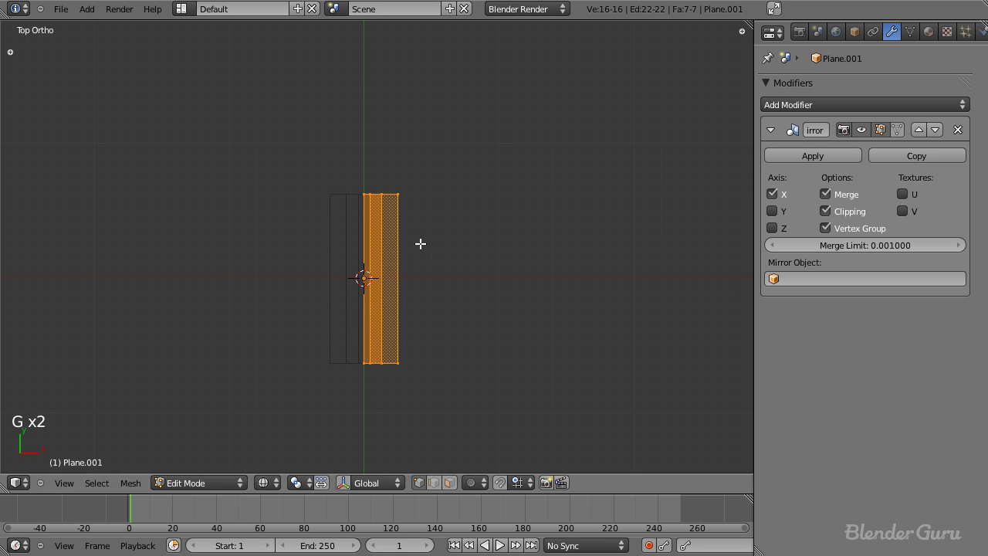
Stretch the rail mesh along the Y axis to more than double its length and inspect it in solid shading.
{"action": "key", "text": "s"}
{"action": "left_click", "coordinate": [503, 221]}
{"action": "scroll", "coordinate": [463, 337], "scroll_direction": "down", "scroll_amount": 6}
{"action": "middle_click_drag", "start_coordinate": [463, 338], "coordinate": [388, 230]}
{"action": "key", "text": "z"}
{"action": "middle_click_drag", "start_coordinate": [446, 267], "coordinate": [385, 315]}
{"action": "key", "text": "Tab"}
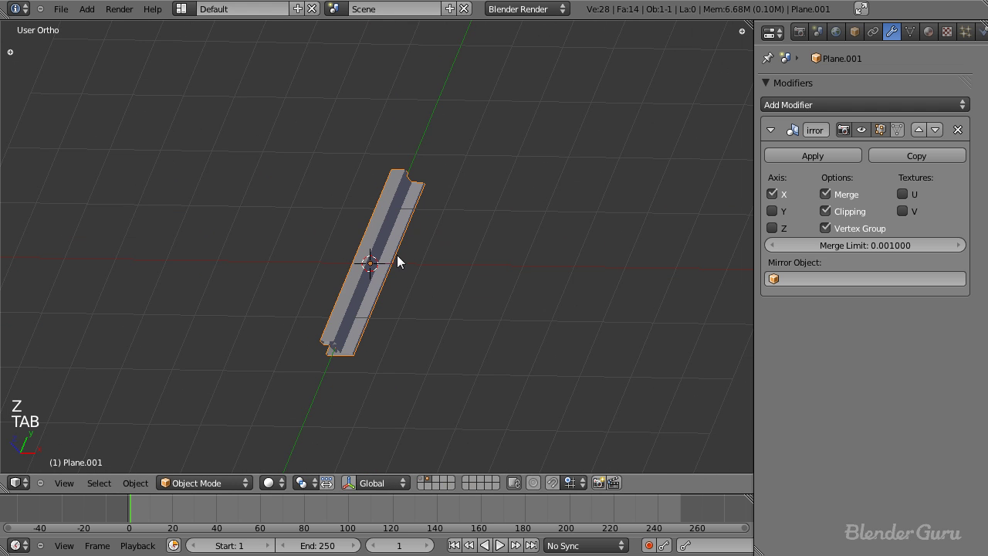
{"action": "scroll", "coordinate": [386, 247], "scroll_direction": "up", "scroll_amount": 7}
{"action": "scroll", "coordinate": [457, 227], "scroll_direction": "down", "scroll_amount": 5}
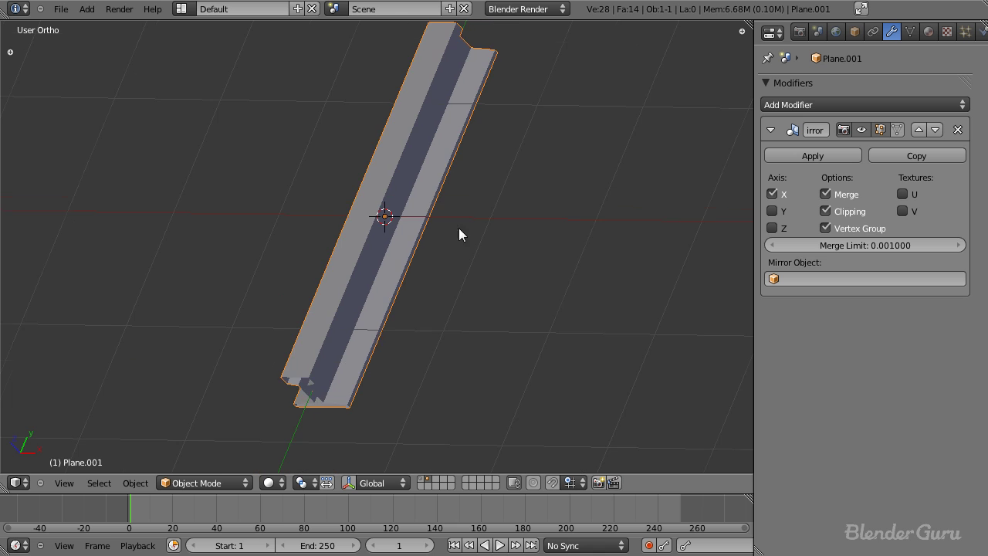
{"action": "middle_click_drag", "start_coordinate": [440, 209], "coordinate": [434, 217]}
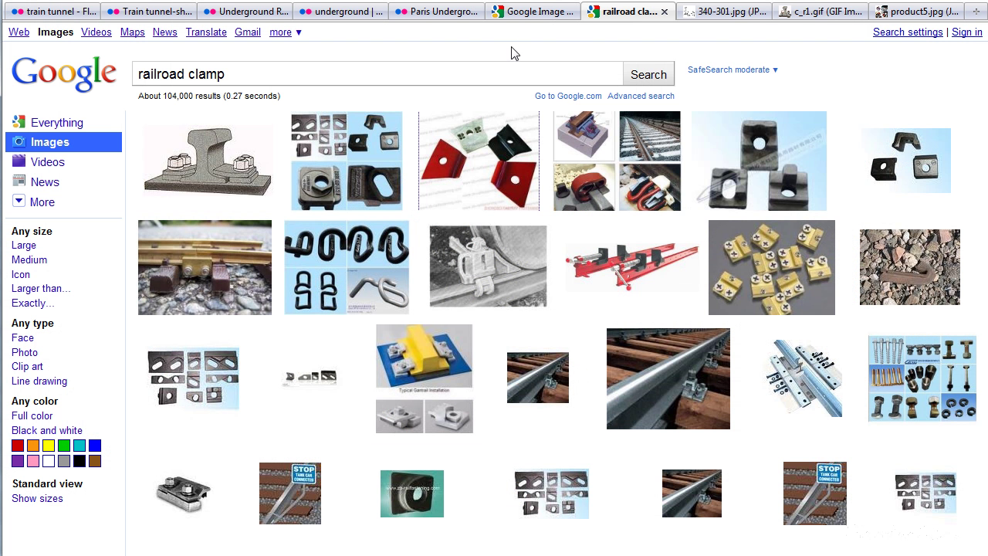
Switch to the browser, examine the railroad clamp search images plus 340-301.jpg, c_r1.gif and product5.jpg, and return to Blender.
{"action": "mouse_move", "coordinate": [234, 172]}
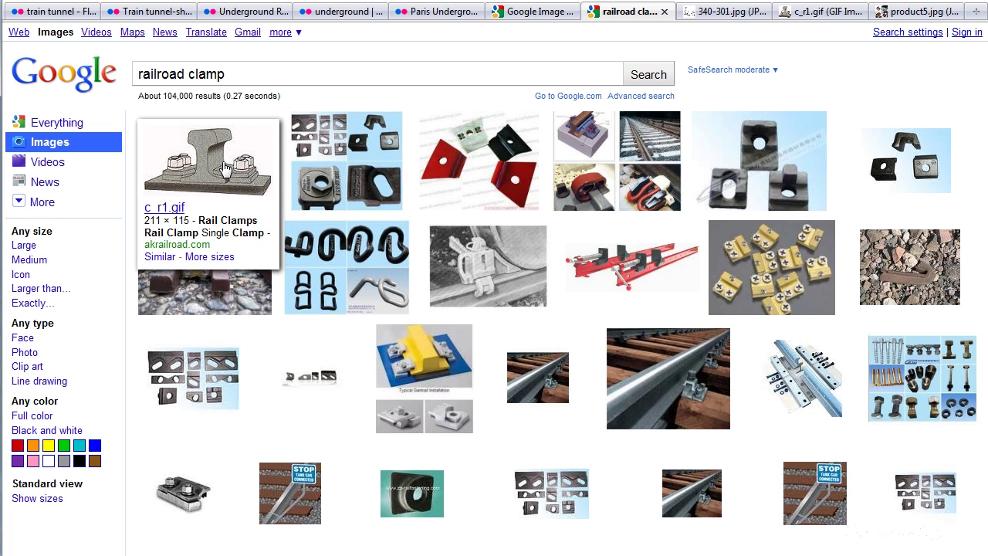
{"action": "left_click", "coordinate": [711, 21]}
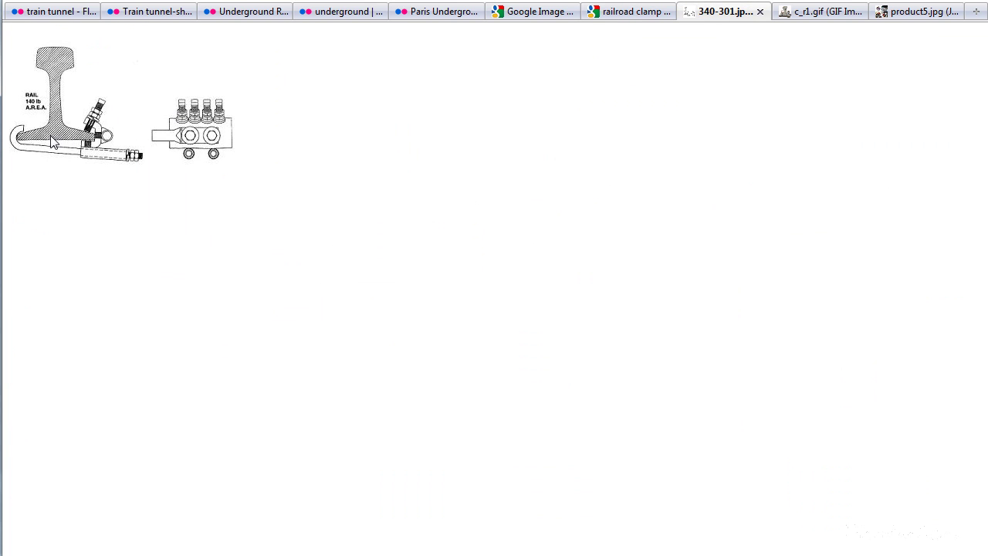
{"action": "left_click", "coordinate": [819, 12]}
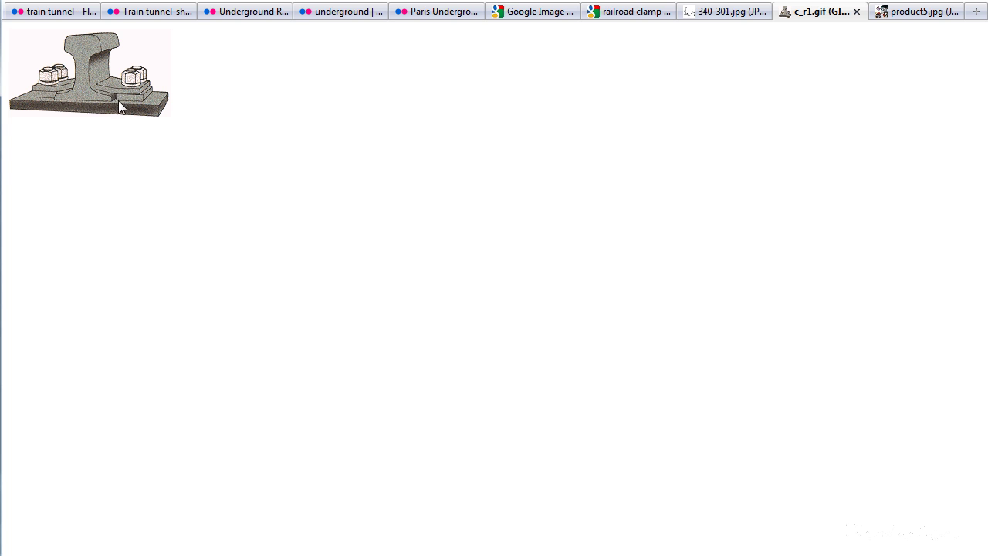
{"action": "left_click", "coordinate": [904, 11]}
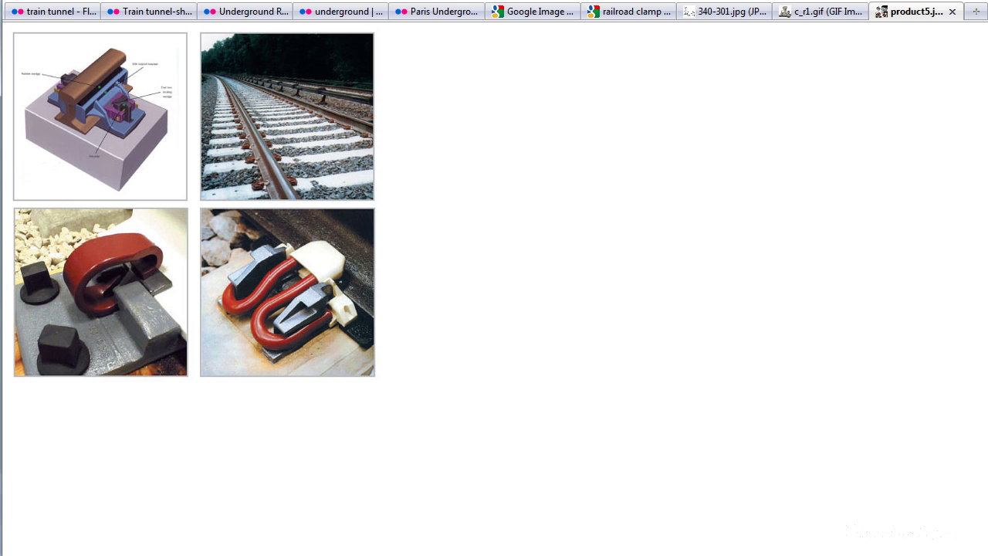
{"action": "key", "text": "alt+Tab"}
{"action": "key", "text": "alt+Tab"}
{"action": "key", "text": "alt+Tab"}
Snap the 3D cursor to the selected rail mesh in edit mode and add a cube there.
{"action": "scroll", "coordinate": [497, 243], "scroll_direction": "up", "scroll_amount": 3}
{"action": "scroll", "coordinate": [497, 243], "scroll_direction": "down", "scroll_amount": 3}
{"action": "middle_click_drag", "start_coordinate": [497, 242], "coordinate": [530, 225]}
{"action": "scroll", "coordinate": [491, 170], "scroll_direction": "up", "scroll_amount": 3}
{"action": "key", "text": "Tab"}
{"action": "key", "text": "KP_7"}
{"action": "key", "text": "z"}
{"action": "scroll", "coordinate": [386, 227], "scroll_direction": "down", "scroll_amount": 3}
{"action": "scroll", "coordinate": [410, 236], "scroll_direction": "up", "scroll_amount": 4}
{"action": "key", "text": "shift+s"}
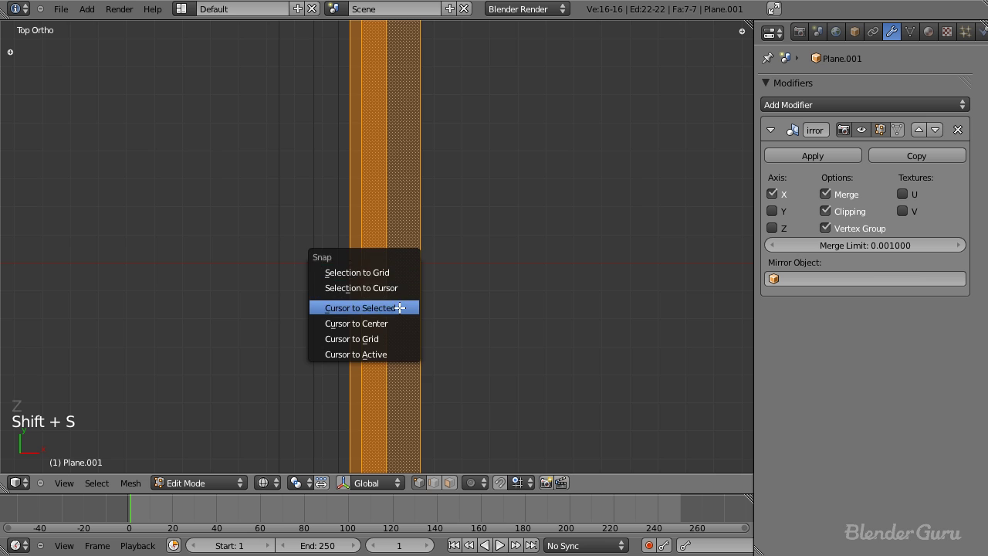
{"action": "left_click", "coordinate": [419, 305]}
{"action": "scroll", "coordinate": [423, 293], "scroll_direction": "down", "scroll_amount": 4}
{"action": "key", "text": "shift+a"}
{"action": "left_click", "coordinate": [417, 297]}
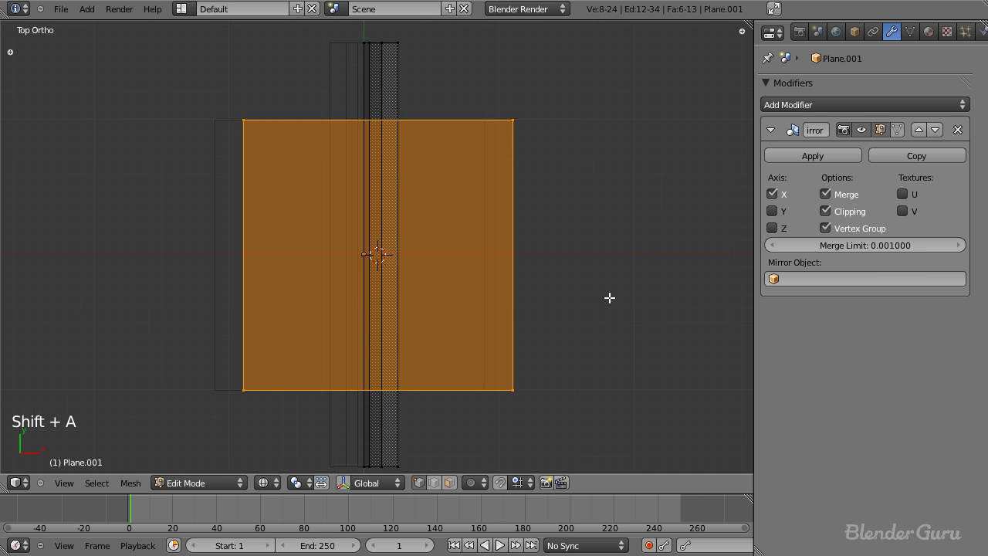
Scale the new cube down in several passes to a small block whose inner side reaches the mirror centre line.
{"action": "key", "text": "s"}
{"action": "left_click", "coordinate": [465, 271]}
{"action": "key", "text": "s"}
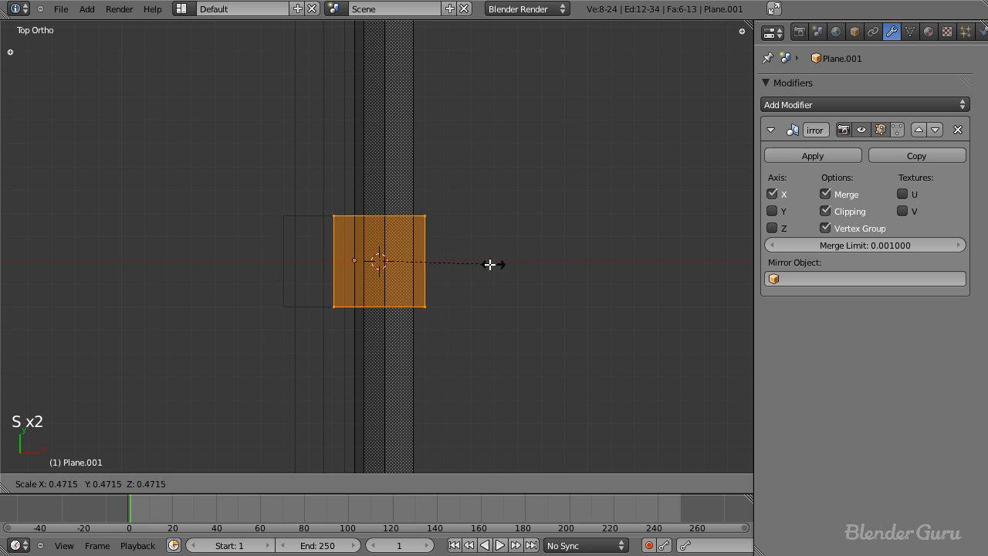
{"action": "left_click", "coordinate": [476, 265]}
{"action": "key", "text": "s"}
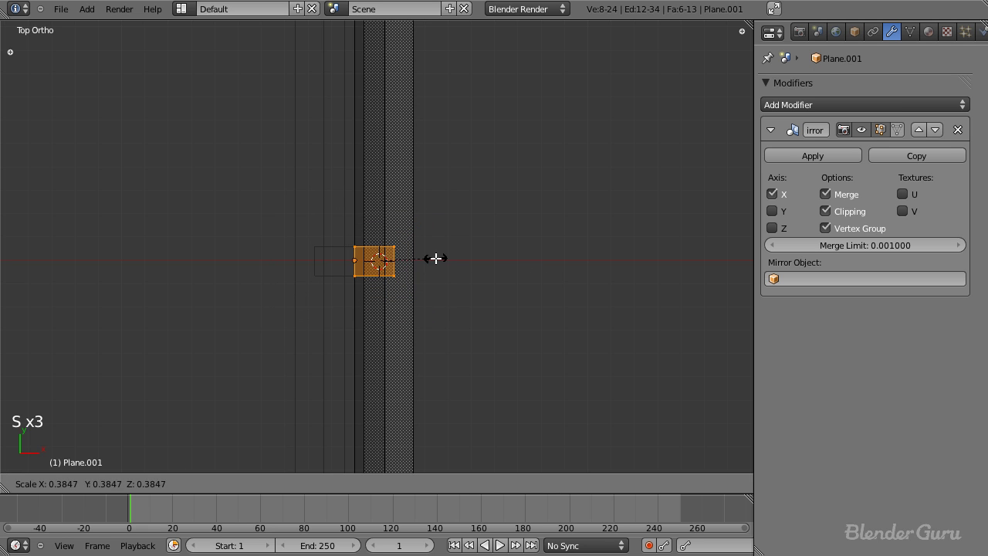
{"action": "left_click", "coordinate": [390, 253]}
Reselect only the small block and scale it up until its outer side extends beyond the rail base.
{"action": "key", "text": "a"}
{"action": "key", "text": "a"}
{"action": "key", "text": "s"}
{"action": "right_click", "coordinate": [443, 265]}
{"action": "key", "text": "a"}
{"action": "key", "text": "b"}
{"action": "left_click_drag", "start_coordinate": [337, 227], "coordinate": [449, 303]}
{"action": "key", "text": "s"}
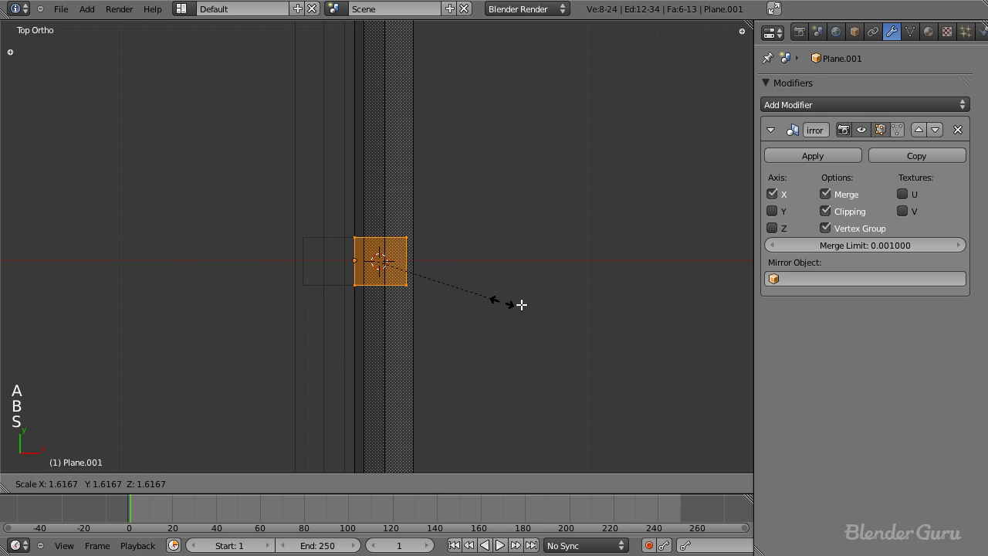
{"action": "left_click", "coordinate": [544, 317]}
{"action": "key", "text": "s"}
{"action": "left_click", "coordinate": [591, 330]}
{"action": "scroll", "coordinate": [591, 330], "scroll_direction": "down", "scroll_amount": 2}
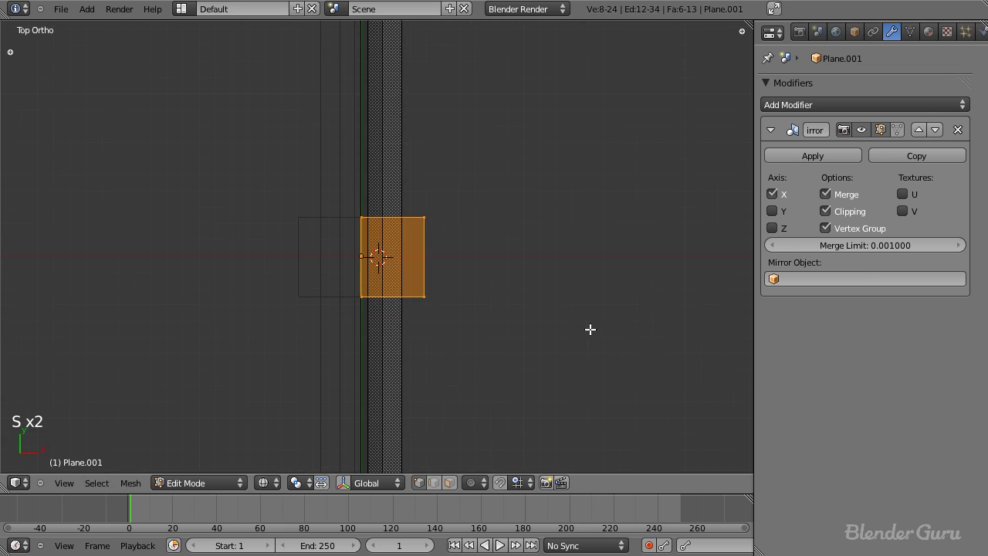
Check the clamp reference photo in the browser, then move the block's four outer vertices outward along the X axis in Blender.
{"action": "key", "text": "alt+Tab"}
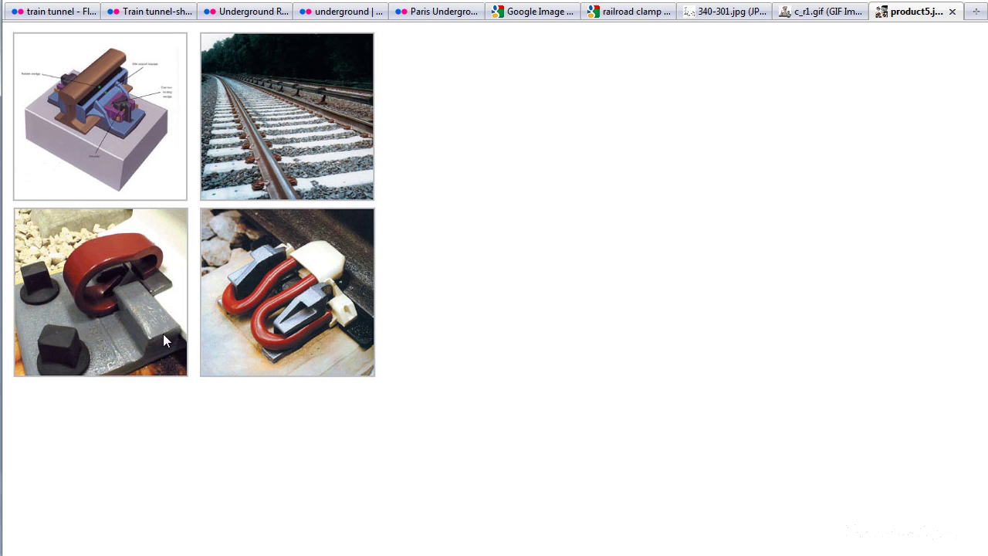
{"action": "key", "text": "alt+Tab"}
{"action": "scroll", "coordinate": [390, 304], "scroll_direction": "up", "scroll_amount": 2}
{"action": "key", "text": "a"}
{"action": "key", "text": "b"}
{"action": "left_click_drag", "start_coordinate": [442, 169], "coordinate": [490, 328]}
{"action": "scroll", "coordinate": [478, 299], "scroll_direction": "down", "scroll_amount": 2}
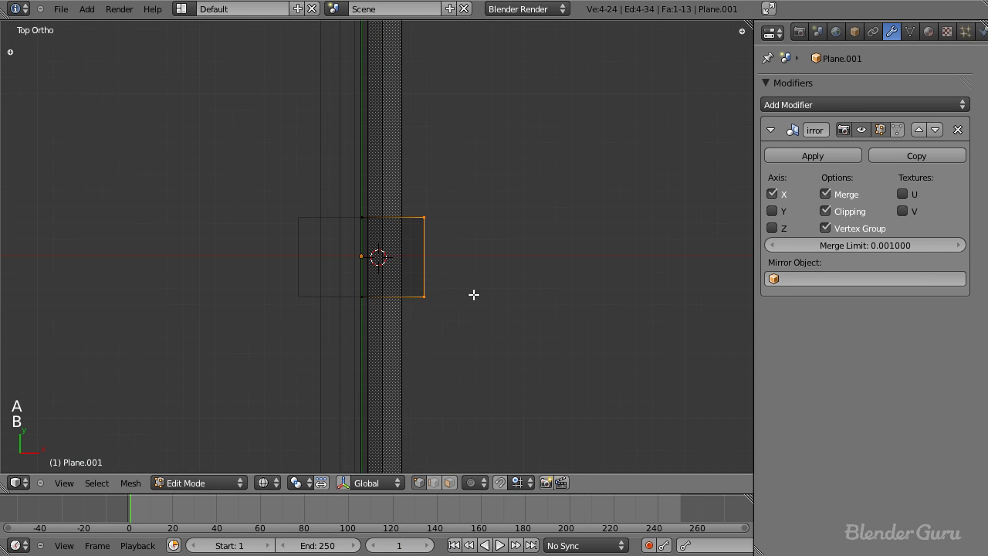
{"action": "key", "text": "g"}
{"action": "key", "text": "x"}
{"action": "left_click", "coordinate": [539, 309]}
{"action": "scroll", "coordinate": [463, 275], "scroll_direction": "down", "scroll_amount": 4}
{"action": "scroll", "coordinate": [464, 275], "scroll_direction": "up", "scroll_amount": 4}
{"action": "key", "text": "a"}
Select the linked block in front view, flatten it along Z into a thin plate and move it directly beneath the rail base.
{"action": "middle_click_drag", "start_coordinate": [453, 300], "coordinate": [404, 251]}
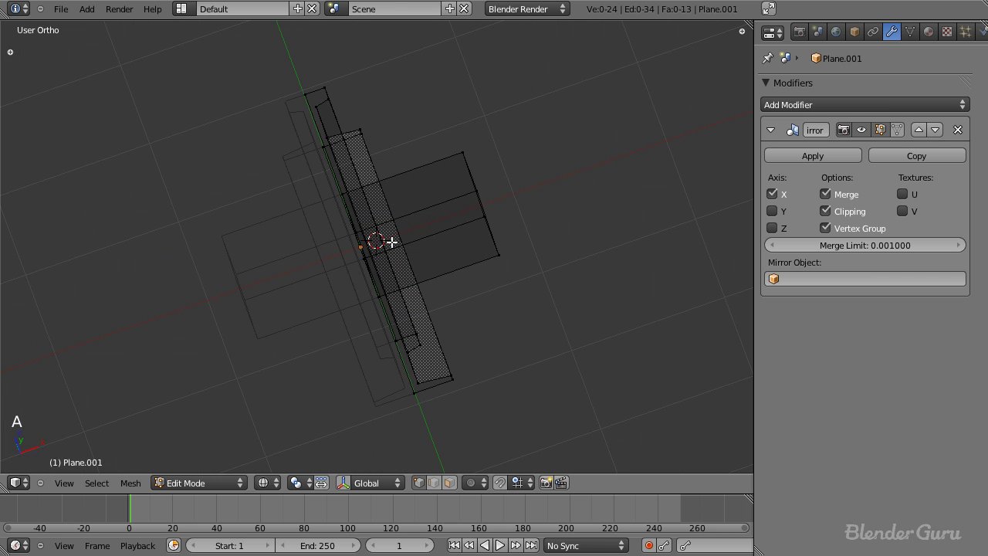
{"action": "key", "text": "a"}
{"action": "key", "text": "a"}
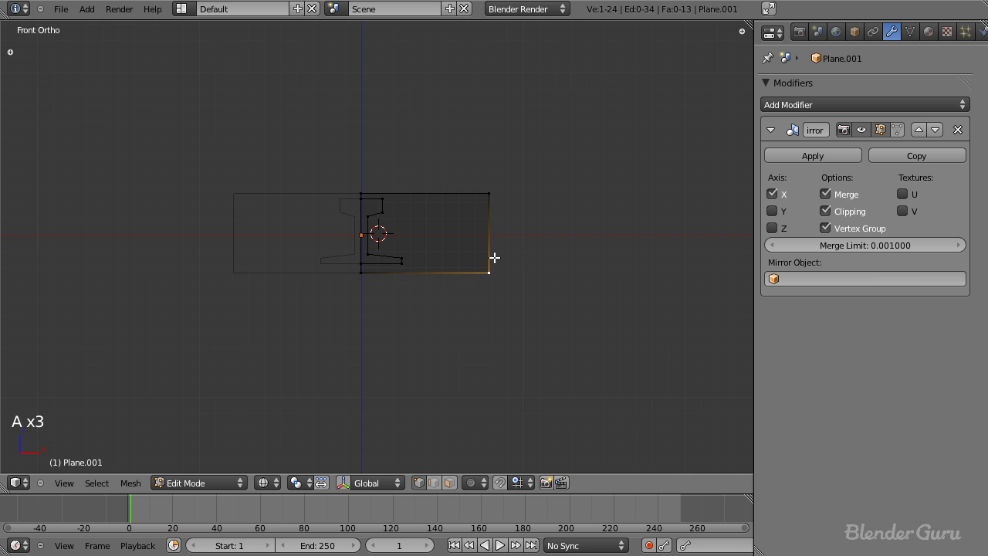
{"action": "key", "text": "ctrl+l"}
{"action": "scroll", "coordinate": [644, 271], "scroll_direction": "up", "scroll_amount": 2}
{"action": "key", "text": "s"}
{"action": "key", "text": "z"}
{"action": "left_click", "coordinate": [491, 238]}
{"action": "key", "text": "g"}
{"action": "key", "text": "z"}
{"action": "left_click", "coordinate": [487, 285]}
{"action": "scroll", "coordinate": [461, 268], "scroll_direction": "up", "scroll_amount": 3}
{"action": "scroll", "coordinate": [462, 268], "scroll_direction": "up", "scroll_amount": 1}
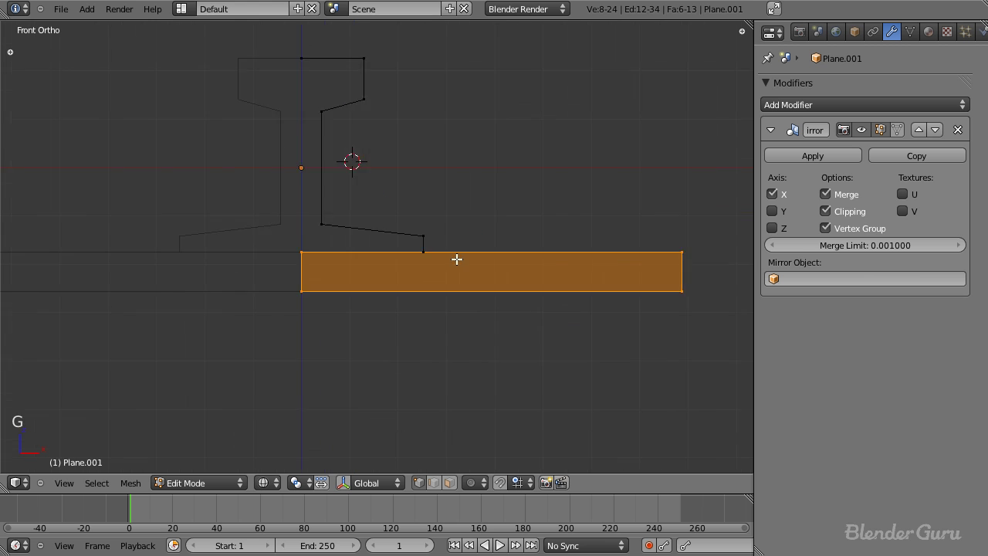
{"action": "scroll", "coordinate": [455, 260], "scroll_direction": "down", "scroll_amount": 3}
Select the plate's four outer vertices and move them inward along the X axis to shorten the plate.
{"action": "key", "text": "a"}
{"action": "key", "text": "a"}
{"action": "key", "text": "a"}
{"action": "key", "text": "b"}
{"action": "left_click_drag", "start_coordinate": [559, 215], "coordinate": [647, 394]}
{"action": "key", "text": "g"}
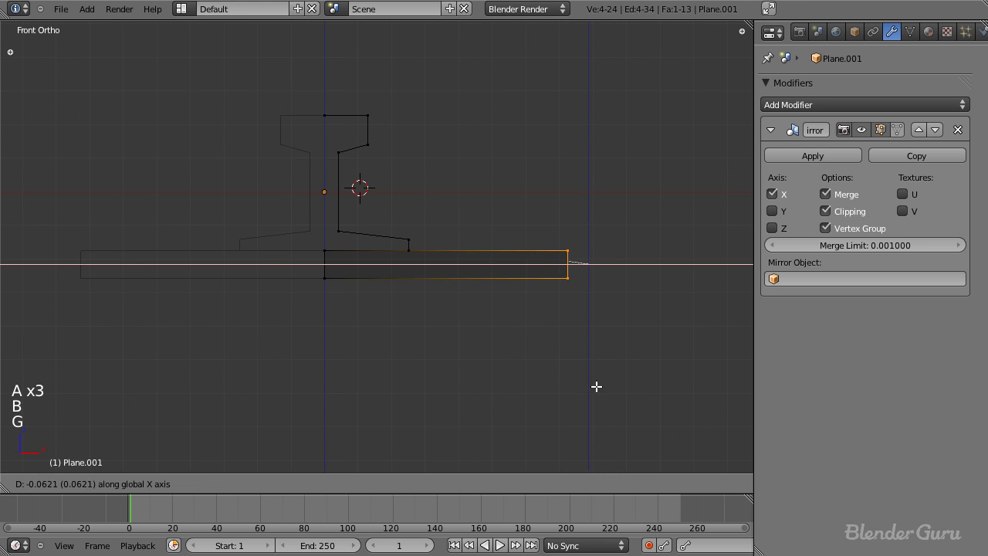
{"action": "left_click", "coordinate": [534, 379]}
{"action": "key", "text": "a"}
Add two closely spaced loop cuts across the plate just outside the edge of the rail base.
{"action": "scroll", "coordinate": [470, 325], "scroll_direction": "up", "scroll_amount": 2}
{"action": "key", "text": "ctrl+r"}
{"action": "left_click", "coordinate": [441, 262]}
{"action": "left_click", "coordinate": [461, 265]}
{"action": "key", "text": "ctrl+r"}
{"action": "left_click", "coordinate": [471, 267]}
{"action": "left_click", "coordinate": [455, 268]}
Extrude the narrow strip between the two loop cuts upward into a raised ridge and inspect it in solid shading.
{"action": "key", "text": "a"}
{"action": "key", "text": "b"}
{"action": "left_click_drag", "start_coordinate": [432, 245], "coordinate": [502, 278]}
{"action": "key", "text": "e"}
{"action": "left_click", "coordinate": [502, 230]}
{"action": "mouse_move", "coordinate": [501, 227]}
{"action": "middle_mouse_down"}
{"action": "mouse_move", "coordinate": [439, 285]}
{"action": "mouse_move", "coordinate": [433, 311]}
{"action": "mouse_move", "coordinate": [402, 322]}
{"action": "mouse_move", "coordinate": [535, 378]}
{"action": "mouse_move", "coordinate": [417, 309]}
{"action": "mouse_move", "coordinate": [362, 335]}
{"action": "middle_mouse_up"}
{"action": "key", "text": "z"}
{"action": "key", "text": "Tab"}
{"action": "scroll", "coordinate": [360, 332], "scroll_direction": "up", "scroll_amount": 3}
{"action": "scroll", "coordinate": [420, 323], "scroll_direction": "down", "scroll_amount": 5}
{"action": "key", "text": "Tab"}
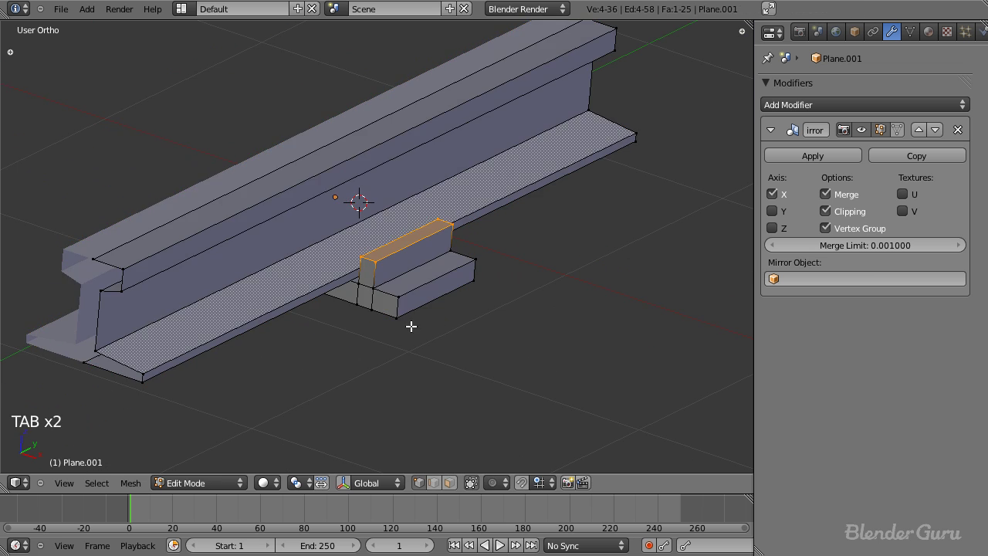
Select the plate's four outer end vertices and move them outward along the X axis to leave room beside the ridge.
{"action": "key", "text": "z"}
{"action": "right_click", "coordinate": [398, 299]}
{"action": "right_click", "coordinate": [475, 276], "text": "shift"}
{"action": "middle_click_drag", "start_coordinate": [475, 276], "coordinate": [418, 329]}
{"action": "key", "text": "g"}
{"action": "key", "text": "x"}
{"action": "left_click", "coordinate": [489, 327]}
{"action": "key", "text": "Tab"}
{"action": "scroll", "coordinate": [371, 362], "scroll_direction": "up", "scroll_amount": 4}
{"action": "key", "text": "z"}
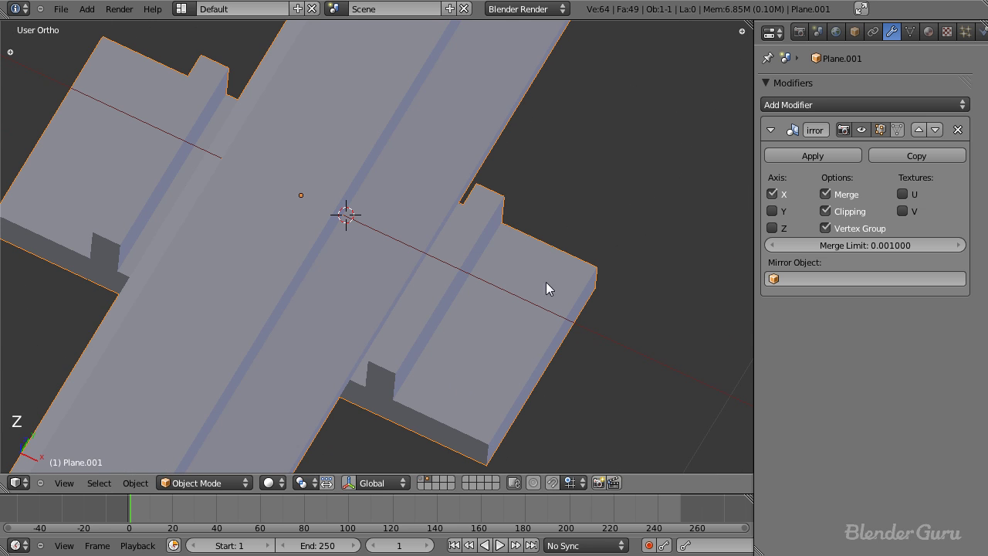
In a top wireframe view, add a circle to the rail and plate mesh at the 3D cursor.
{"action": "key", "text": "KP_7"}
{"action": "key", "text": "z"}
{"action": "scroll", "coordinate": [445, 358], "scroll_direction": "down", "scroll_amount": 4}
{"action": "scroll", "coordinate": [416, 321], "scroll_direction": "up", "scroll_amount": 3}
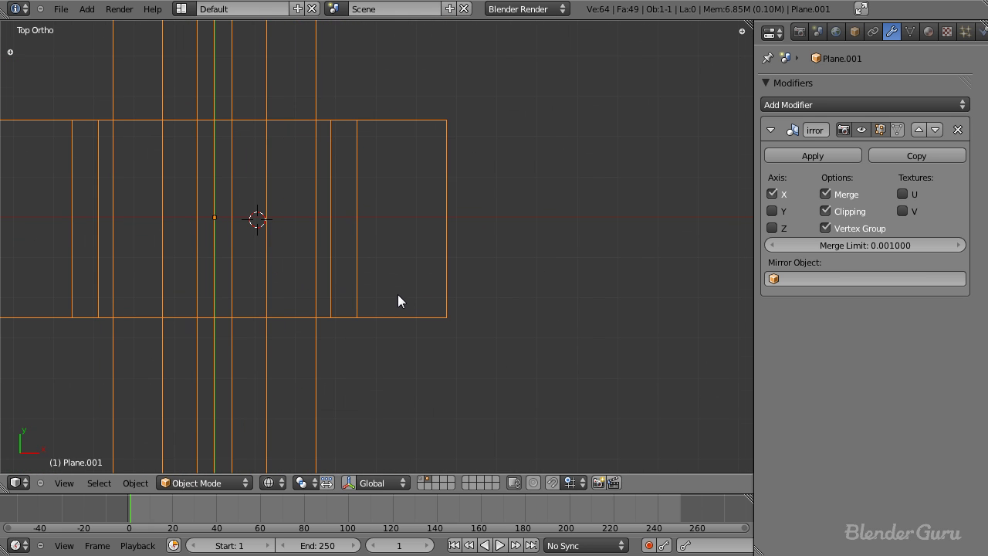
{"action": "scroll", "coordinate": [403, 301], "scroll_direction": "down", "scroll_amount": 1}
{"action": "key", "text": "Tab"}
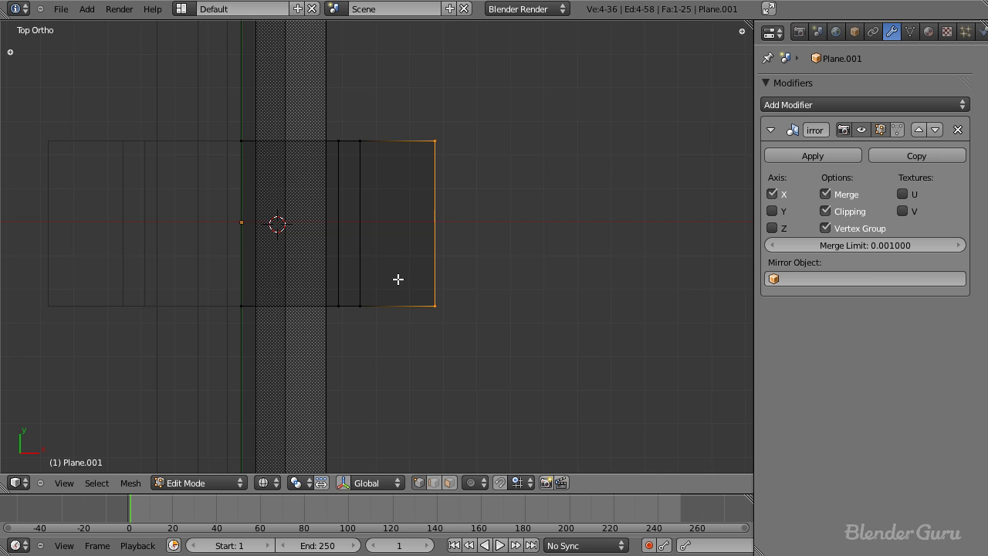
{"action": "key", "text": "shift+a"}
{"action": "key", "text": "shift+a"}
{"action": "left_click", "coordinate": [420, 305]}
{"action": "scroll", "coordinate": [485, 280], "scroll_direction": "down", "scroll_amount": 4}
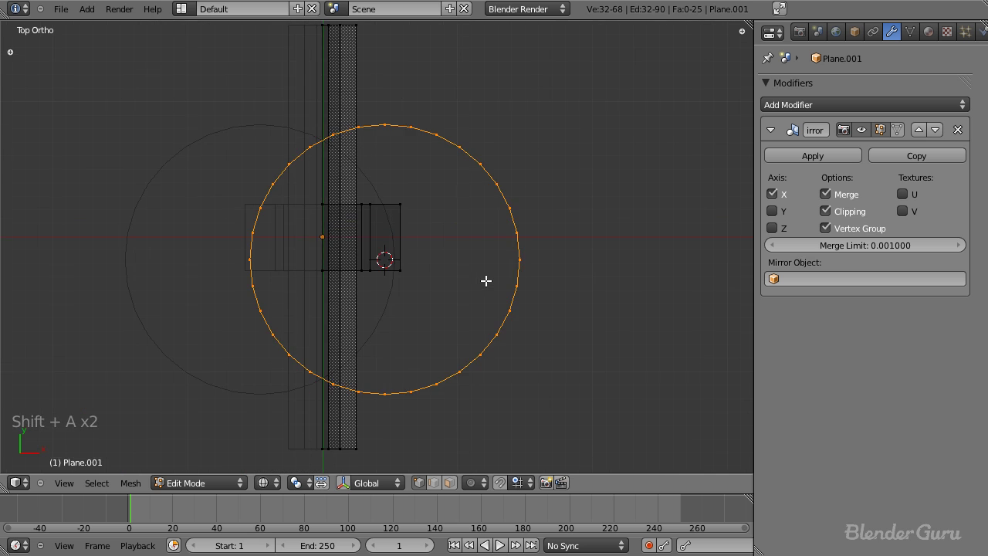
Set the new circle to 5 vertices and enable Fill to make a solid pentagon.
{"action": "key", "text": "t"}
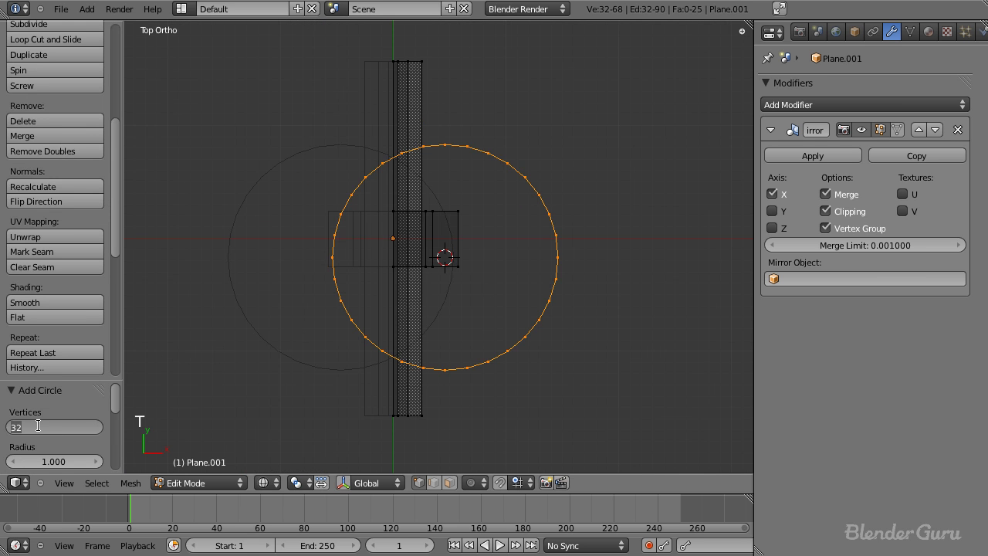
{"action": "left_click", "coordinate": [38, 424]}
{"action": "type", "text": "5"}
{"action": "key", "text": "Return"}
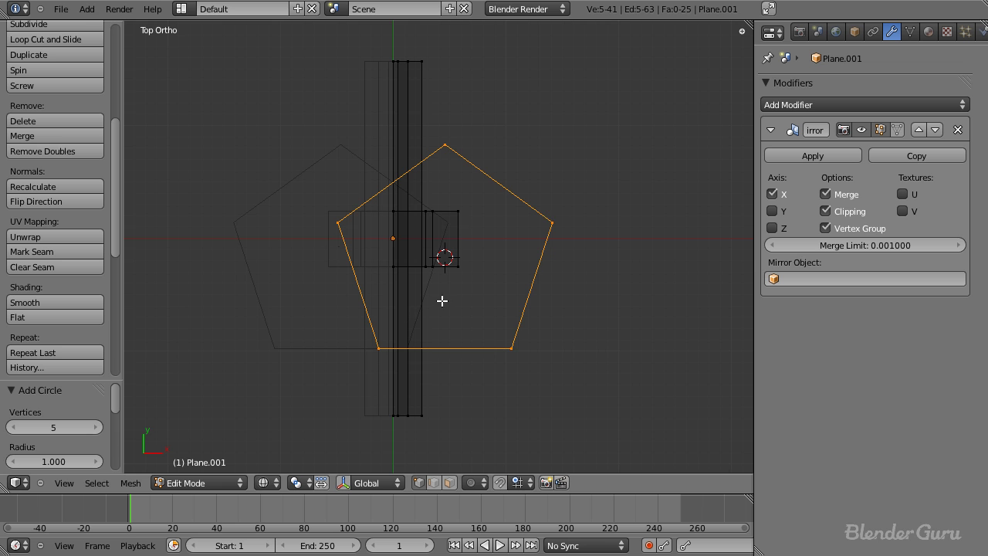
{"action": "scroll", "coordinate": [40, 445], "scroll_direction": "down", "scroll_amount": 2}
{"action": "left_click", "coordinate": [28, 419]}
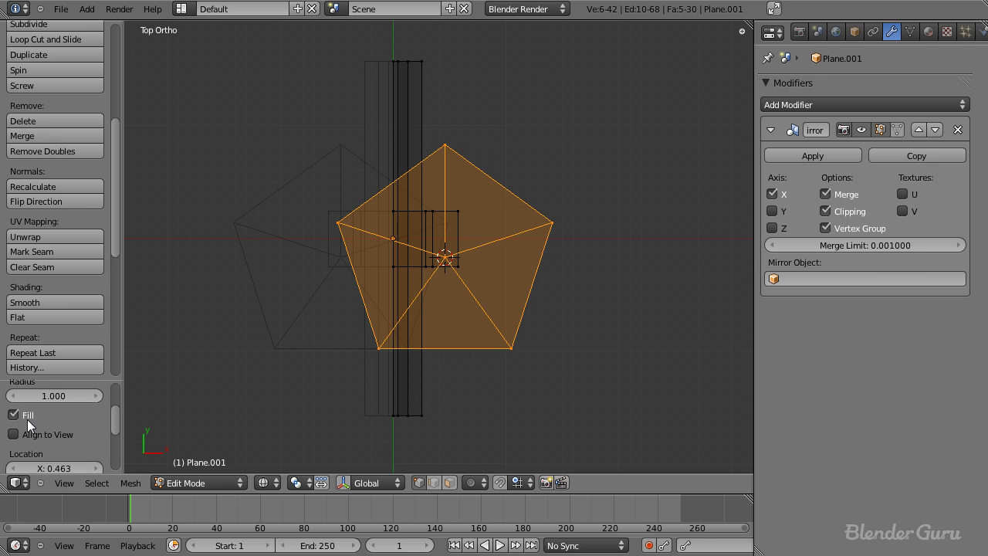
{"action": "scroll", "coordinate": [481, 304], "scroll_direction": "up", "scroll_amount": 4}
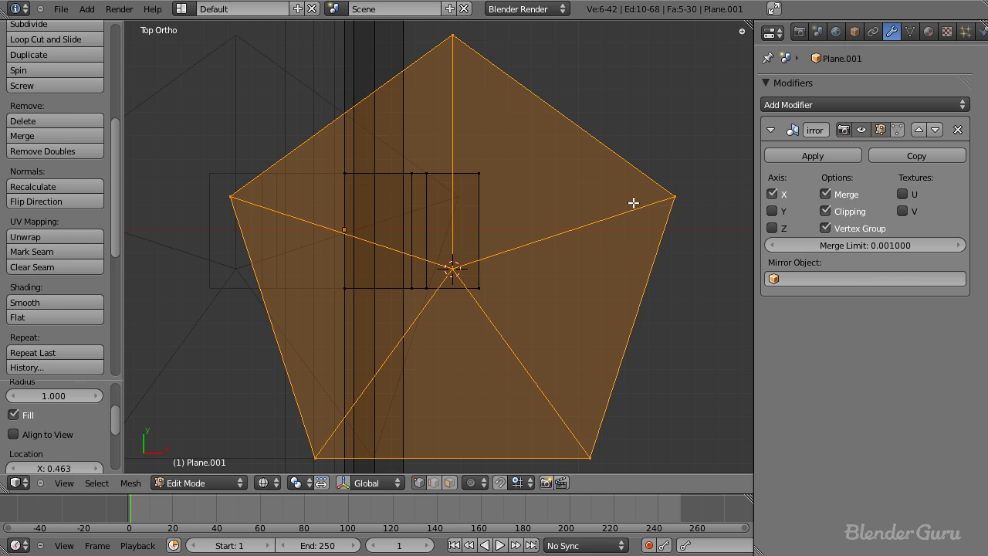
Disable Clipping on the Mirror modifier and scale the pentagon down to bolt size within the plate's outer corner.
{"action": "key", "text": "t"}
{"action": "key", "text": "t"}
{"action": "left_click", "coordinate": [842, 213]}
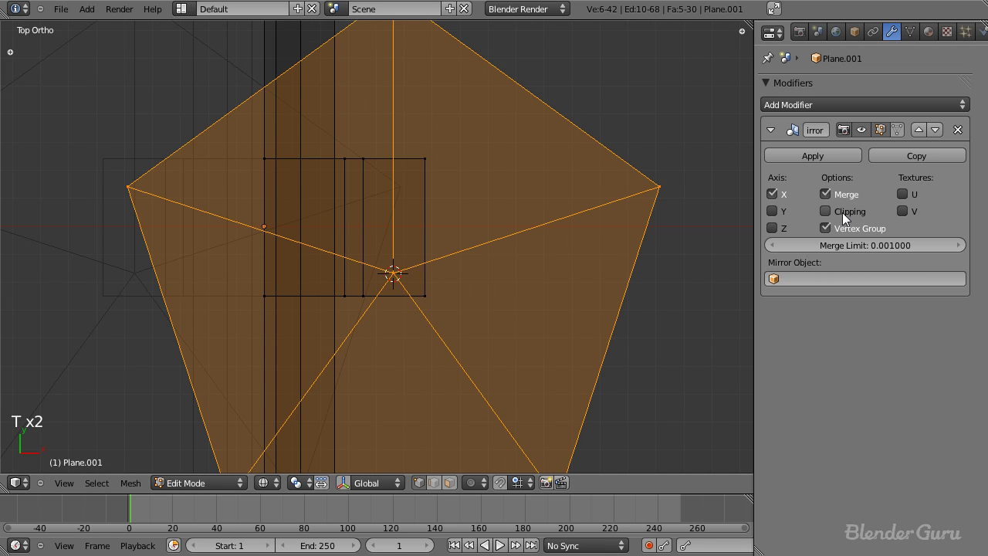
{"action": "key", "text": "s"}
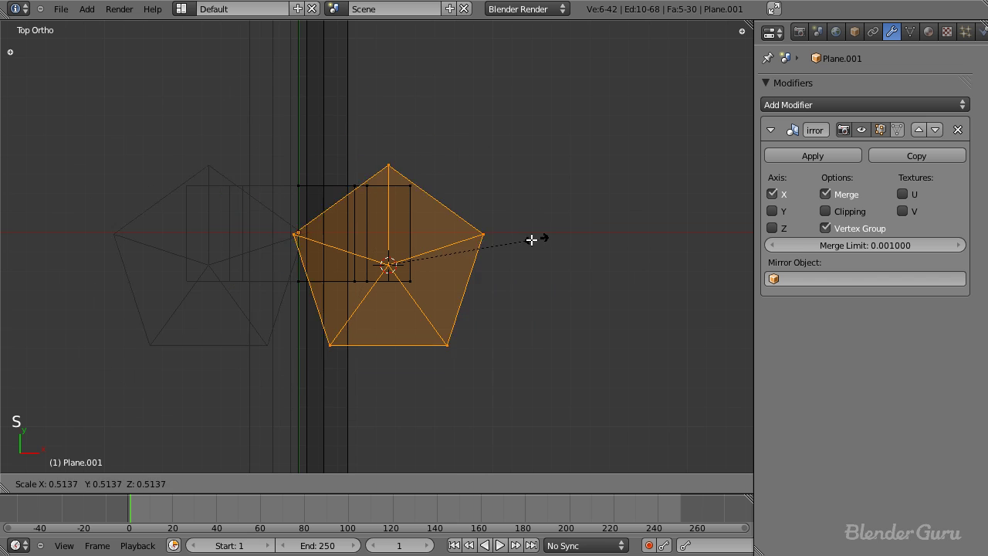
{"action": "left_click", "coordinate": [454, 252]}
{"action": "key", "text": "s"}
{"action": "left_click", "coordinate": [446, 291]}
{"action": "scroll", "coordinate": [430, 291], "scroll_direction": "up", "scroll_amount": 3}
{"action": "key", "text": "s"}
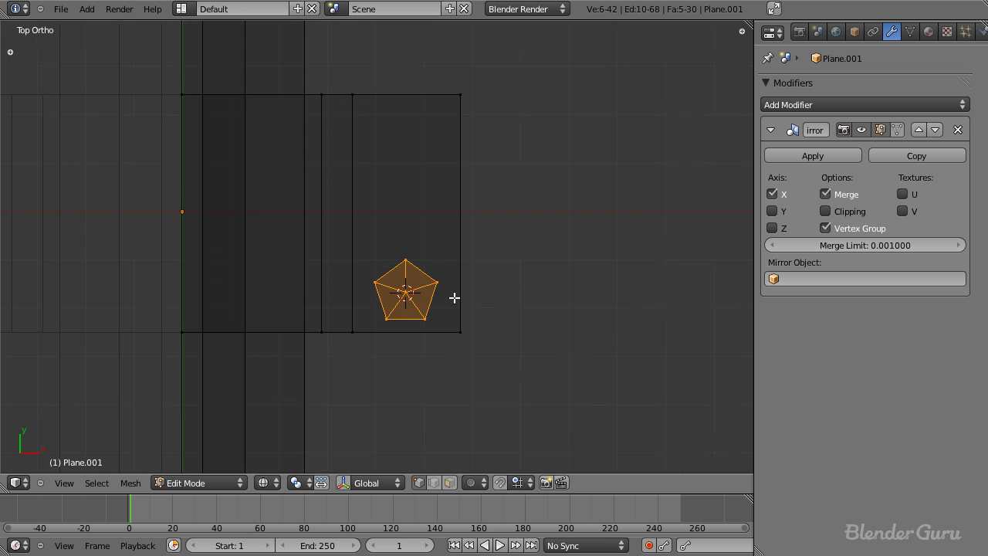
{"action": "left_click", "coordinate": [549, 319]}
In solid shading, move the pentagon along the Z axis to sit at the plate's top surface.
{"action": "middle_click_drag", "start_coordinate": [549, 320], "coordinate": [238, 165]}
{"action": "scroll", "coordinate": [263, 173], "scroll_direction": "up", "scroll_amount": 4}
{"action": "key", "text": "z"}
{"action": "middle_click_drag", "start_coordinate": [311, 192], "coordinate": [373, 161]}
{"action": "key", "text": "g"}
{"action": "key", "text": "z"}
{"action": "left_click", "coordinate": [385, 236]}
{"action": "middle_click_drag", "start_coordinate": [385, 236], "coordinate": [369, 300]}
{"action": "key", "text": "g"}
{"action": "key", "text": "z"}
{"action": "left_click", "coordinate": [339, 203]}
Extrude the pentagon along Z into a bolt head and duplicate it along the Y axis to the plate's other outer corner.
{"action": "key", "text": "e"}
{"action": "key", "text": "z"}
{"action": "left_click", "coordinate": [364, 236]}
{"action": "key", "text": "ctrl+l"}
{"action": "key", "text": "shift+d"}
{"action": "key", "text": "y"}
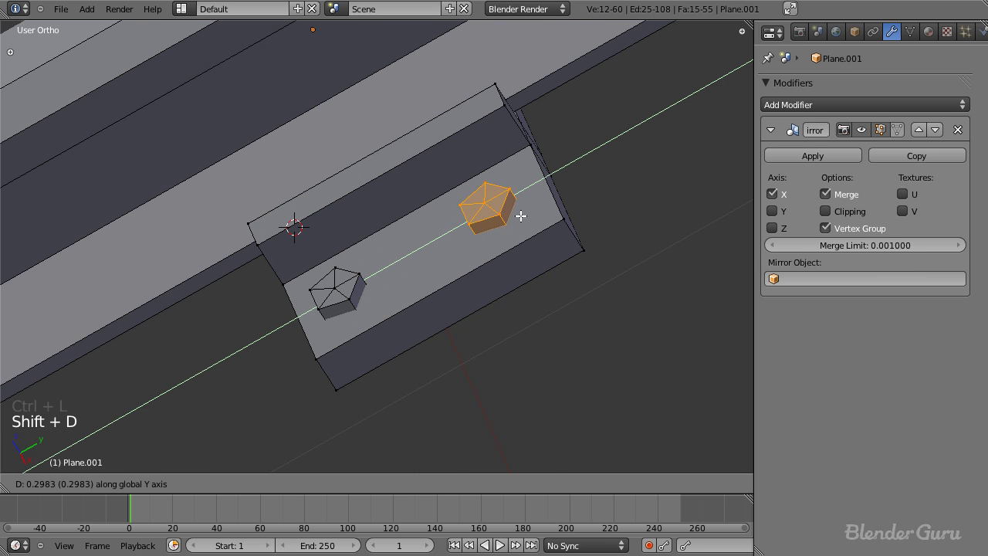
{"action": "left_click", "coordinate": [540, 207]}
{"action": "middle_click_drag", "start_coordinate": [302, 216], "coordinate": [375, 316]}
From the top view, rotate each of the two bolt heads by a different amount so they look uneven.
{"action": "key", "text": "KP_7"}
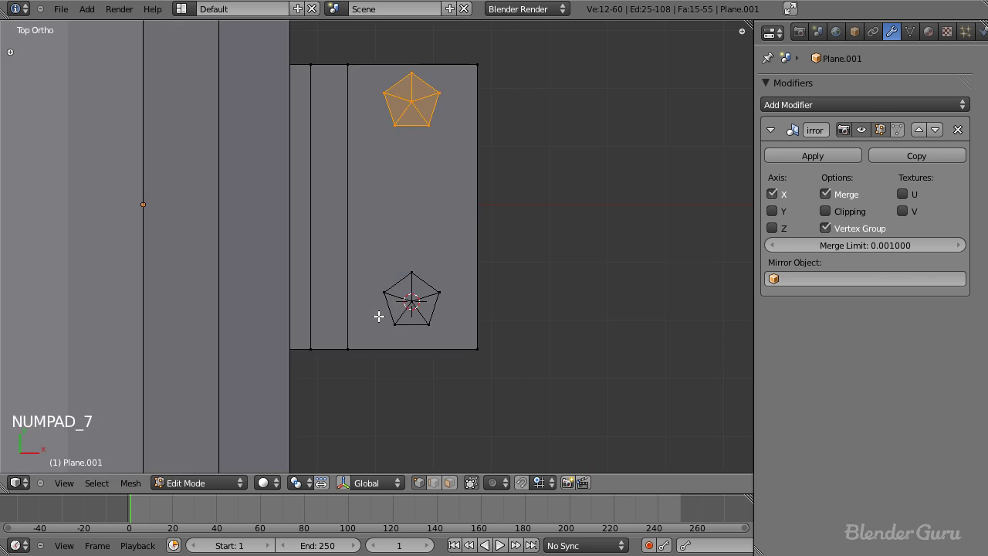
{"action": "key", "text": "z"}
{"action": "key", "text": "r"}
{"action": "left_click", "coordinate": [496, 163]}
{"action": "key", "text": "a"}
{"action": "key", "text": "b"}
{"action": "left_click_drag", "start_coordinate": [370, 254], "coordinate": [453, 335]}
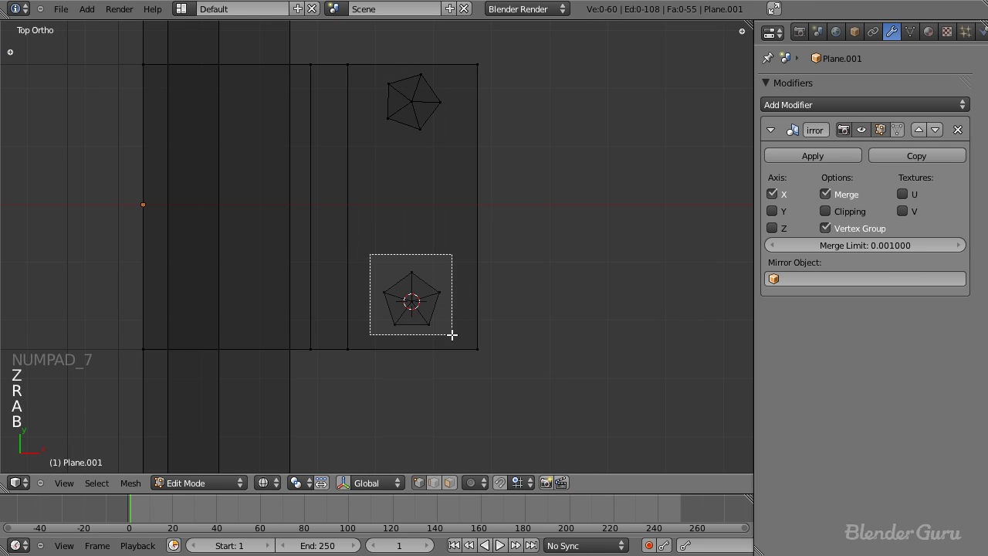
{"action": "key", "text": "r"}
{"action": "left_click", "coordinate": [494, 326]}
{"action": "key", "text": "z"}
Leave mesh editing, switch to Firefox to examine the rail clip in the product5.jpg reference image, and return to Blender.
{"action": "mouse_move", "coordinate": [494, 326]}
{"action": "middle_mouse_down"}
{"action": "mouse_move", "coordinate": [363, 271]}
{"action": "mouse_move", "coordinate": [485, 166]}
{"action": "mouse_move", "coordinate": [404, 216]}
{"action": "mouse_move", "coordinate": [423, 122]}
{"action": "mouse_move", "coordinate": [492, 203]}
{"action": "mouse_move", "coordinate": [431, 302]}
{"action": "mouse_move", "coordinate": [410, 268]}
{"action": "mouse_move", "coordinate": [445, 281]}
{"action": "middle_mouse_up"}
{"action": "key", "text": "a"}
{"action": "key", "text": "Tab"}
{"action": "scroll", "coordinate": [405, 217], "scroll_direction": "down", "scroll_amount": 5}
{"action": "key", "text": "alt+Tab"}
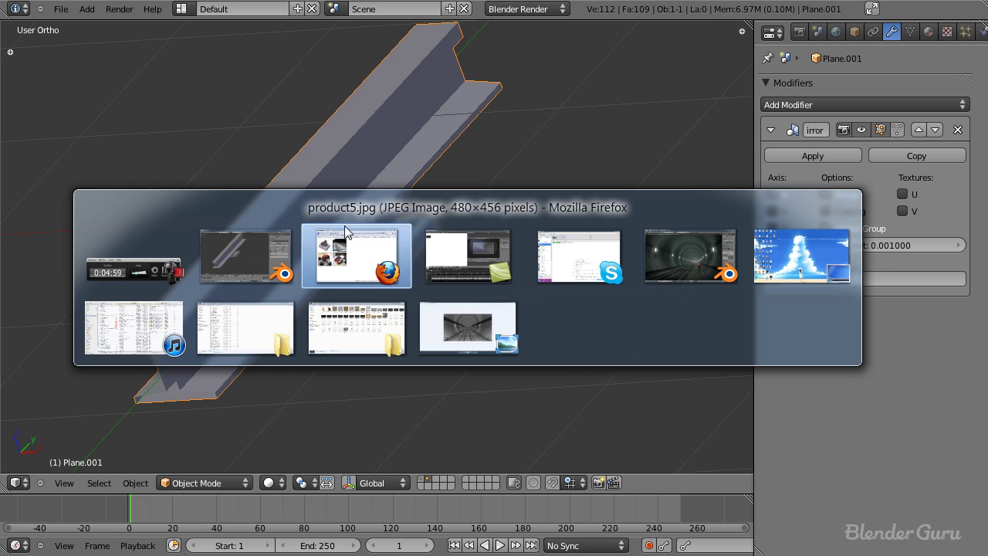
{"action": "left_click", "coordinate": [312, 232]}
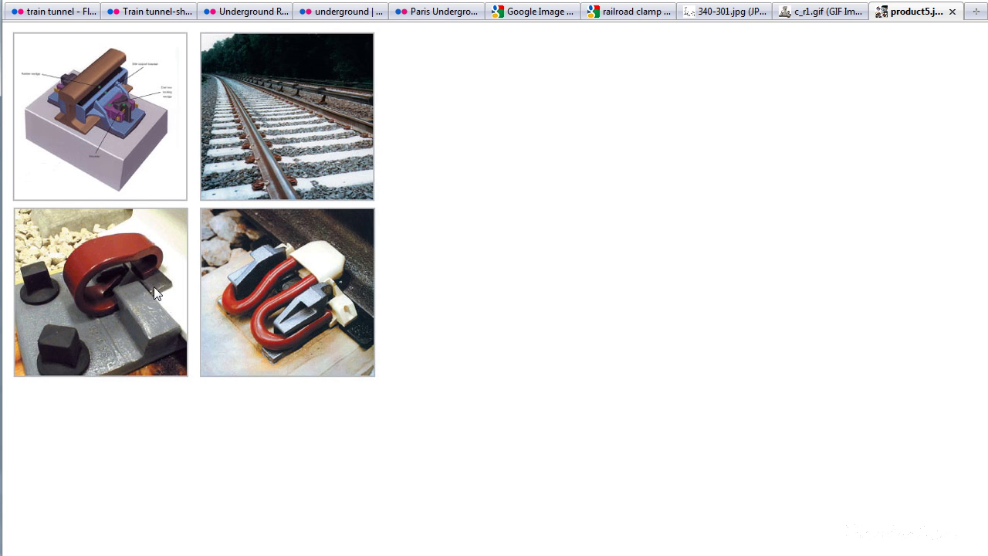
{"action": "key", "text": "alt+Tab"}
In a top wireframe view, add a plane to the mesh at the 3D cursor over the plate's ridge.
{"action": "middle_click_drag", "start_coordinate": [375, 260], "coordinate": [388, 236]}
{"action": "scroll", "coordinate": [358, 271], "scroll_direction": "up", "scroll_amount": 5}
{"action": "key", "text": "Tab"}
{"action": "key", "text": "Tab"}
{"action": "key", "text": "KP_7"}
{"action": "key", "text": "z"}
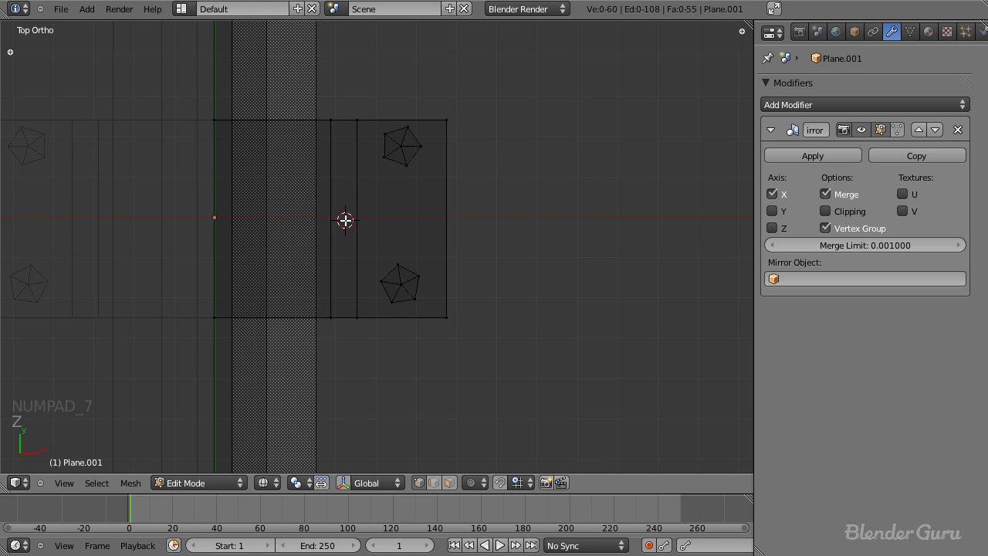
{"action": "key", "text": "shift+a"}
{"action": "left_click", "coordinate": [319, 189]}
{"action": "scroll", "coordinate": [556, 294], "scroll_direction": "down", "scroll_amount": 3}
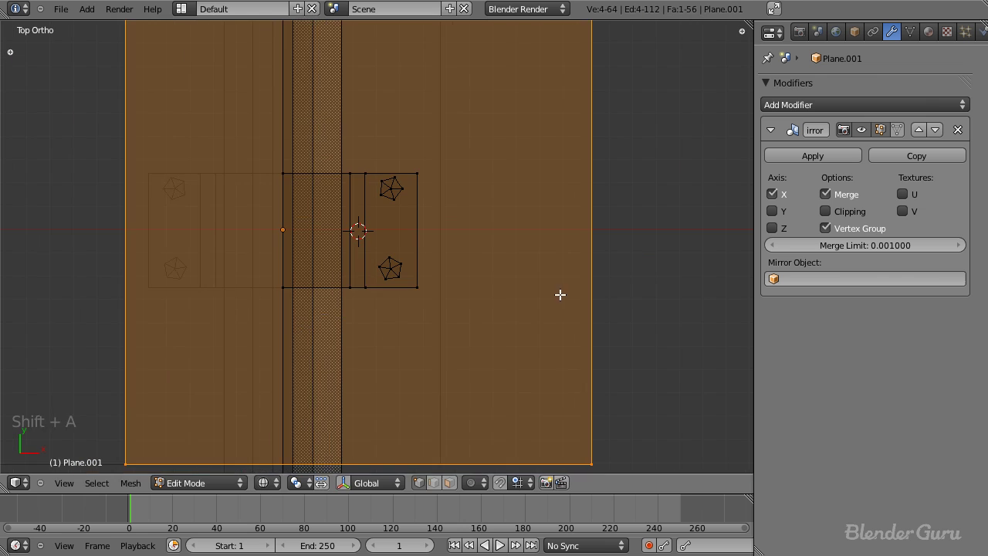
Scale the new plane down to a small square straddling the ridge, midway between the two bolts.
{"action": "key", "text": "s"}
{"action": "left_click", "coordinate": [392, 249]}
{"action": "scroll", "coordinate": [409, 247], "scroll_direction": "up", "scroll_amount": 2}
{"action": "key", "text": "s"}
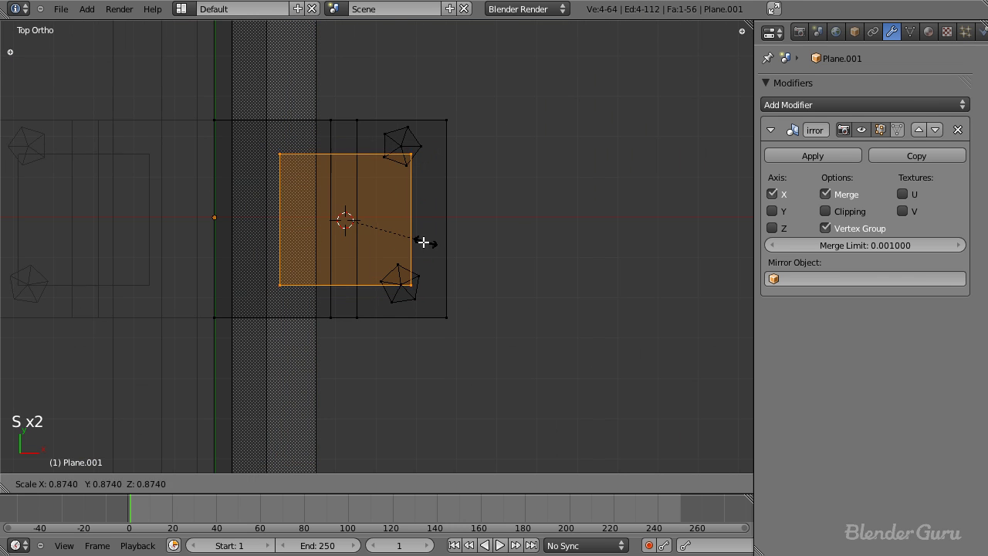
{"action": "left_click", "coordinate": [379, 235]}
{"action": "key", "text": "g"}
{"action": "left_click", "coordinate": [369, 233]}
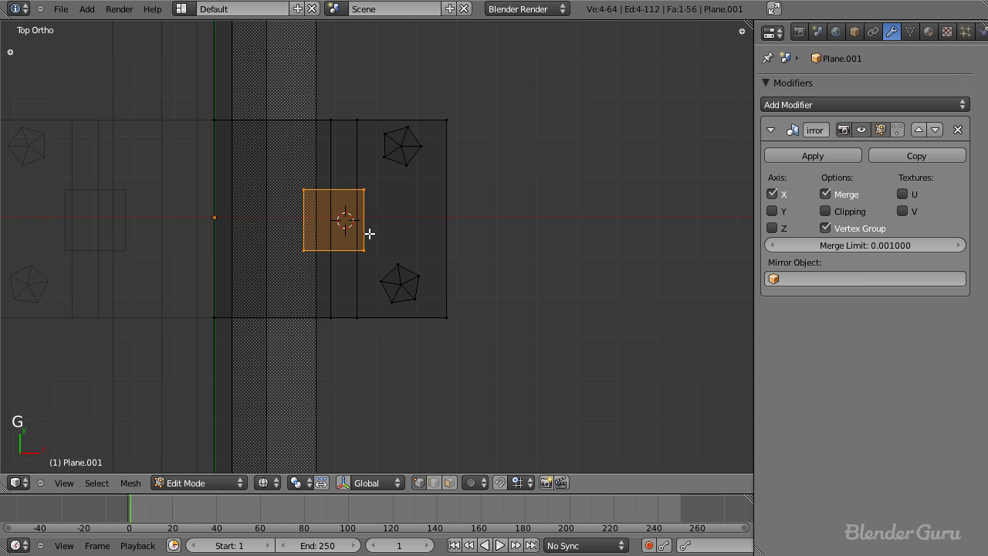
From the front view, lower the plane along Z to just above the ridge and move its outer edge outward.
{"action": "key", "text": "KP_1"}
{"action": "key", "text": "g"}
{"action": "key", "text": "z"}
{"action": "left_click", "coordinate": [355, 235]}
{"action": "scroll", "coordinate": [359, 217], "scroll_direction": "up", "scroll_amount": 3}
{"action": "key", "text": "a"}
{"action": "key", "text": "b"}
{"action": "left_click_drag", "start_coordinate": [352, 161], "coordinate": [362, 196]}
{"action": "key", "text": "g"}
{"action": "left_click", "coordinate": [391, 196]}
Extrude the plane's outer edge down, back inward through the ridge and slightly down to form the clip's inner outline.
{"action": "key", "text": "e"}
{"action": "left_click", "coordinate": [393, 241]}
{"action": "key", "text": "e"}
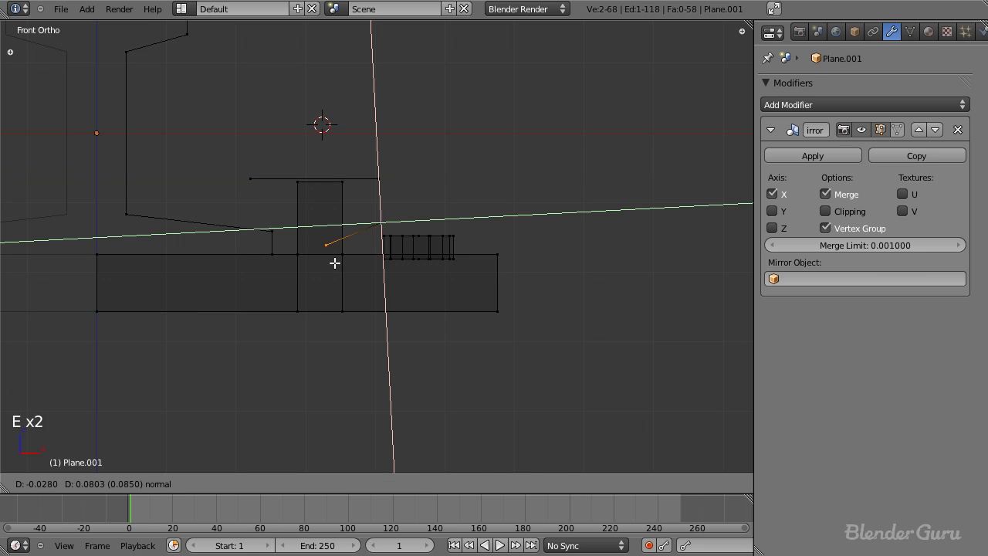
{"action": "left_click", "coordinate": [309, 247]}
{"action": "scroll", "coordinate": [309, 247], "scroll_direction": "up", "scroll_amount": 3}
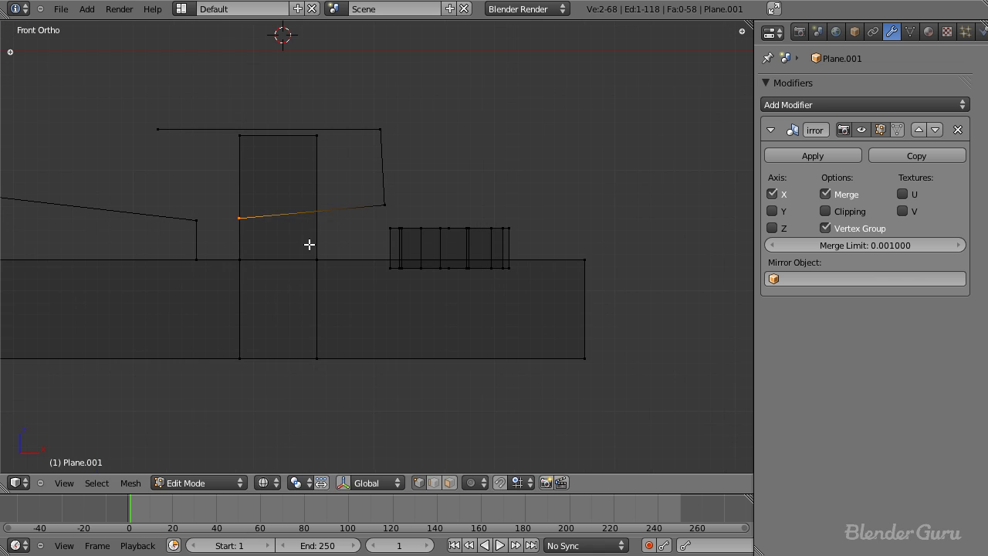
{"action": "key", "text": "e"}
{"action": "left_click", "coordinate": [312, 276]}
Extrude the edge outward just above the plate, up past the clip and back over its top to form the outer outline.
{"action": "key", "text": "e"}
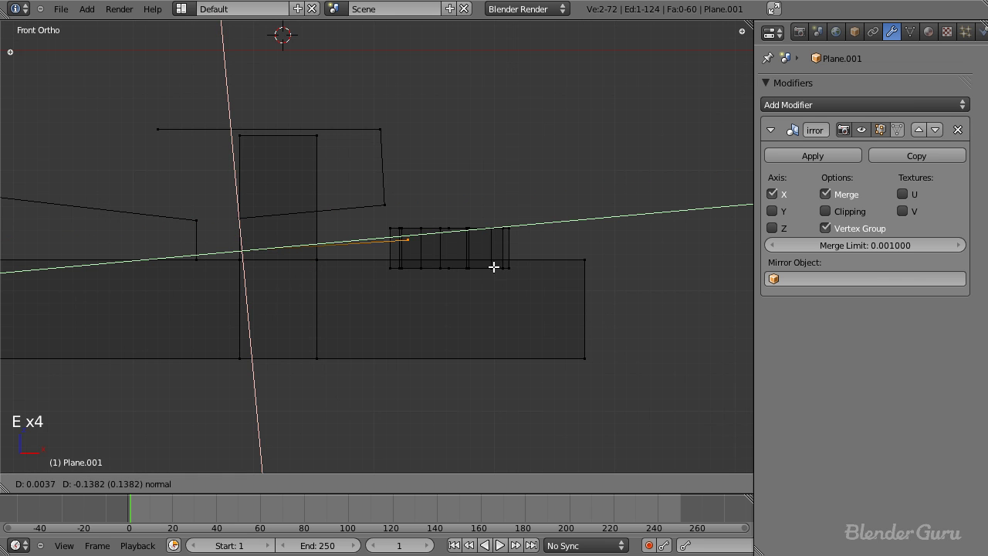
{"action": "left_click", "coordinate": [508, 247]}
{"action": "key", "text": "e"}
{"action": "left_click", "coordinate": [507, 124]}
{"action": "key", "text": "e"}
{"action": "left_click", "coordinate": [246, 113]}
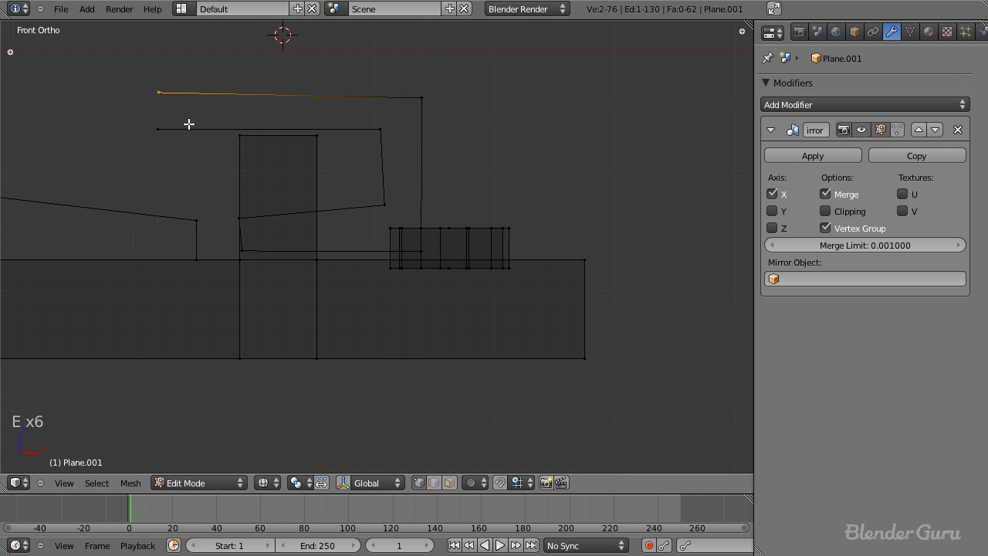
Cap the open end of the clip's top arm and fill the near side between its inner and outer outlines with faces.
{"action": "key", "text": "f"}
{"action": "mouse_move", "coordinate": [186, 152]}
{"action": "middle_mouse_down"}
{"action": "mouse_move", "coordinate": [298, 211]}
{"action": "mouse_move", "coordinate": [509, 203]}
{"action": "mouse_move", "coordinate": [441, 276]}
{"action": "mouse_move", "coordinate": [339, 152]}
{"action": "mouse_move", "coordinate": [363, 161]}
{"action": "middle_mouse_up"}
{"action": "key", "text": "a"}
{"action": "key", "text": "z"}
{"action": "right_click", "coordinate": [363, 162]}
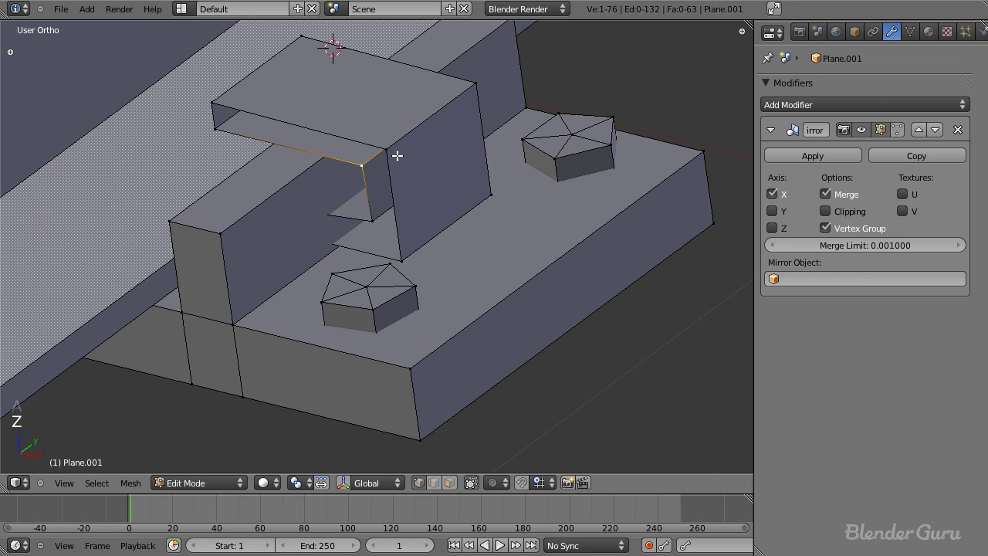
{"action": "right_click", "coordinate": [359, 162]}
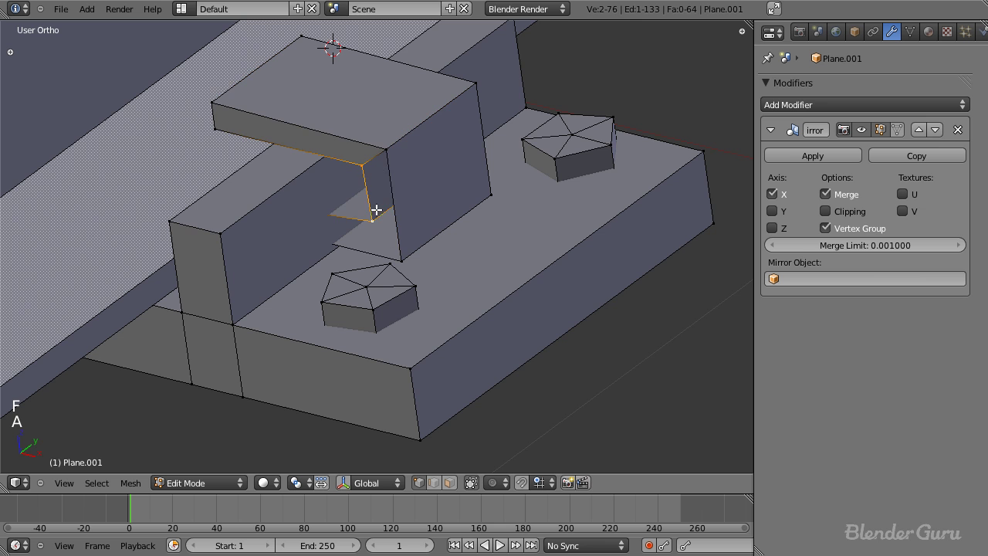
{"action": "right_click", "coordinate": [381, 204]}
{"action": "key", "text": "z"}
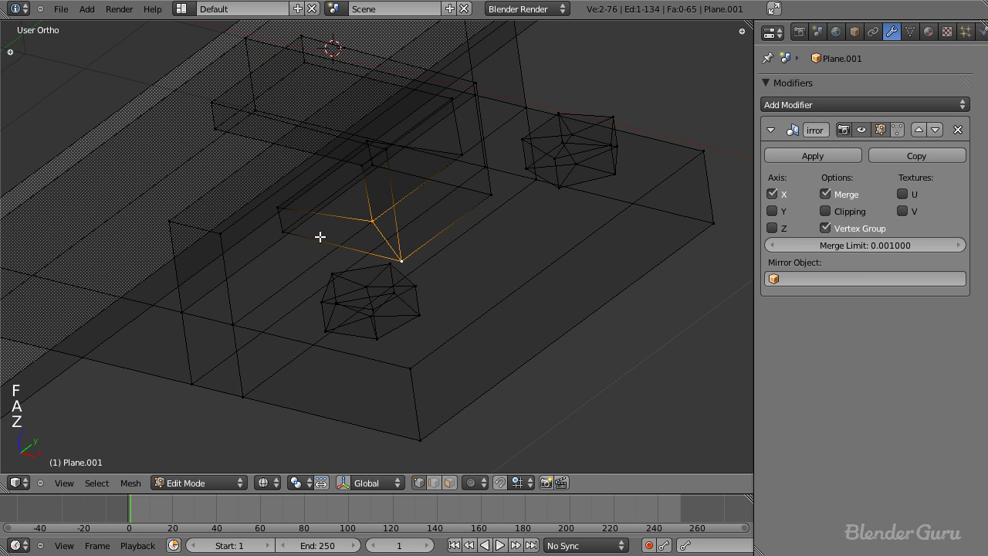
{"action": "key", "text": "f"}
{"action": "key", "text": "z"}
Fill the clip's opposite side with faces along the top arm, upright and bottom arm, and inspect the solid shape.
{"action": "middle_click_drag", "start_coordinate": [510, 166], "coordinate": [373, 291]}
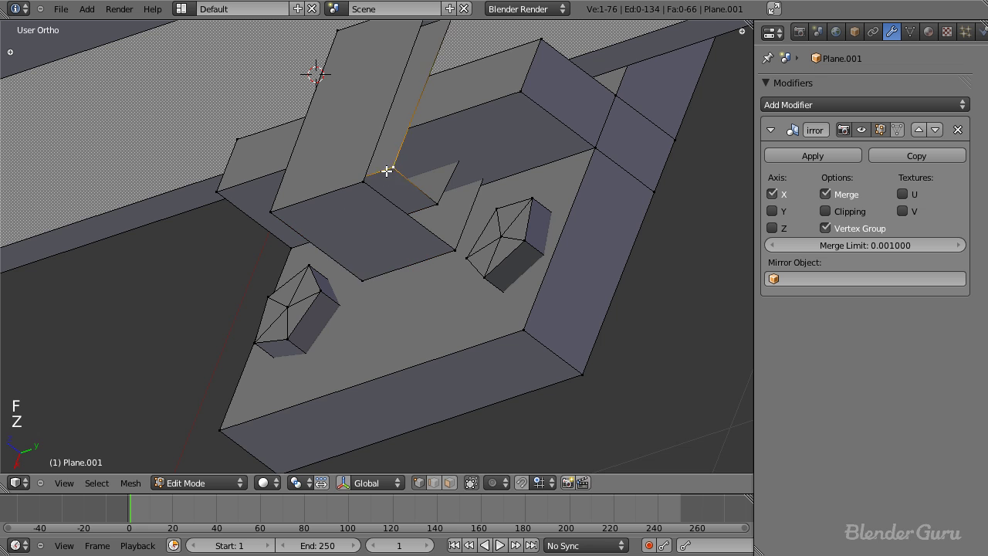
{"action": "middle_click_drag", "start_coordinate": [417, 129], "coordinate": [353, 254]}
{"action": "key", "text": "a"}
{"action": "right_click", "coordinate": [379, 240]}
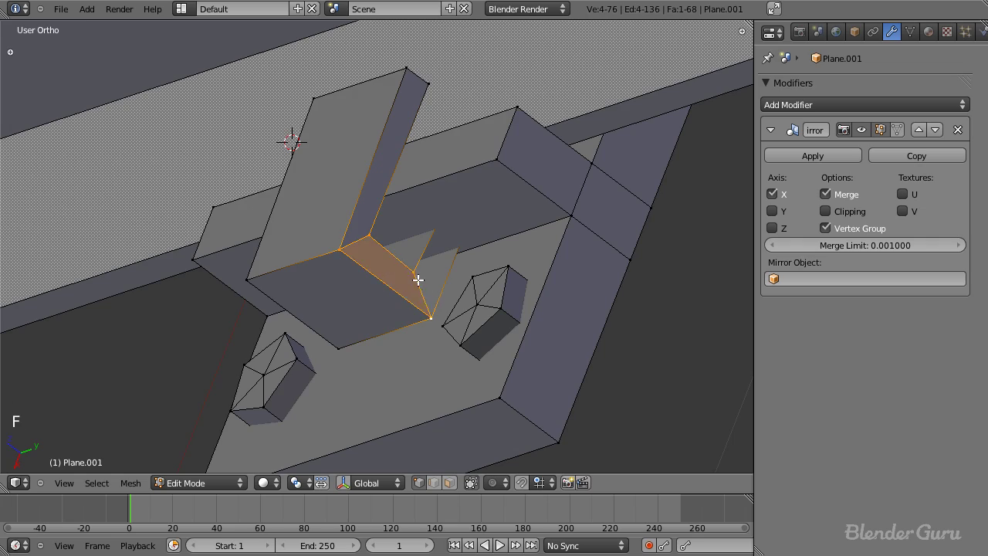
{"action": "right_click", "coordinate": [431, 315]}
{"action": "key", "text": "z"}
{"action": "right_click", "coordinate": [422, 272], "text": "shift"}
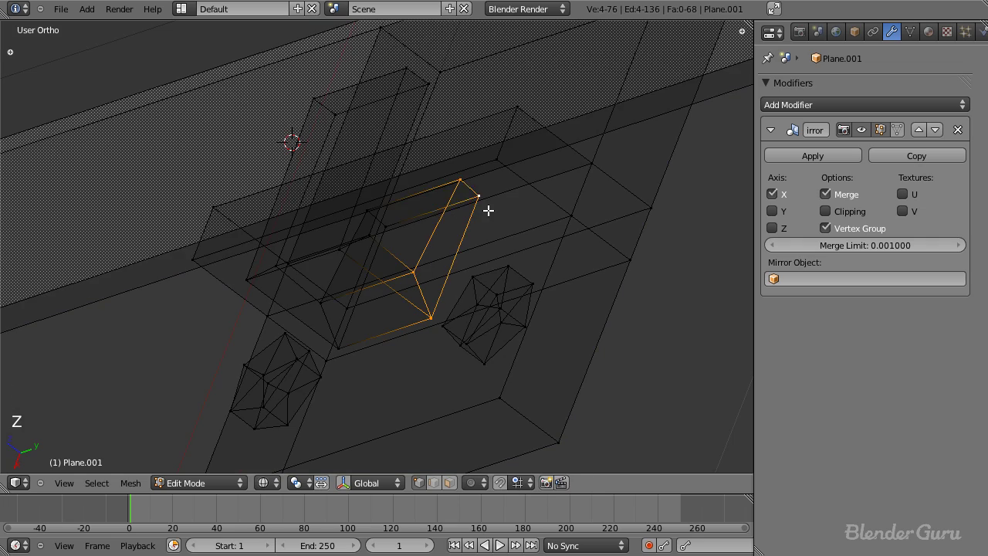
{"action": "key", "text": "shift+f"}
{"action": "scroll", "coordinate": [377, 254], "scroll_direction": "down", "scroll_amount": 3}
{"action": "key", "text": "Escape"}
{"action": "scroll", "coordinate": [386, 253], "scroll_direction": "up", "scroll_amount": 3}
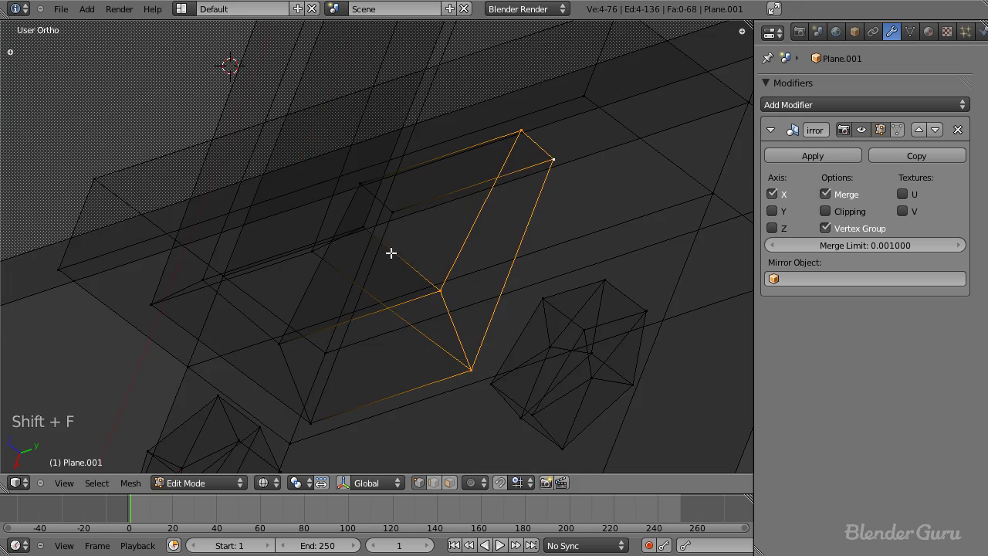
{"action": "key", "text": "f"}
{"action": "key", "text": "z"}
{"action": "mouse_move", "coordinate": [390, 253]}
{"action": "middle_mouse_down"}
{"action": "mouse_move", "coordinate": [412, 221]}
{"action": "mouse_move", "coordinate": [320, 243]}
{"action": "mouse_move", "coordinate": [466, 251]}
{"action": "mouse_move", "coordinate": [530, 226]}
{"action": "mouse_move", "coordinate": [369, 321]}
{"action": "mouse_move", "coordinate": [424, 287]}
{"action": "mouse_move", "coordinate": [516, 272]}
{"action": "mouse_move", "coordinate": [329, 266]}
{"action": "middle_mouse_up"}
{"action": "key", "text": "Tab"}
{"action": "key", "text": "Tab"}
Add two loop cuts across the clip's top arm, one near its tip and one near the outer corner.
{"action": "key", "text": "ctrl+r"}
{"action": "left_click", "coordinate": [258, 227]}
{"action": "left_click", "coordinate": [256, 224]}
{"action": "left_click", "coordinate": [315, 227]}
Select the vertices at the top arm's tip and move and rotate them downward toward the rail base.
{"action": "key", "text": "a"}
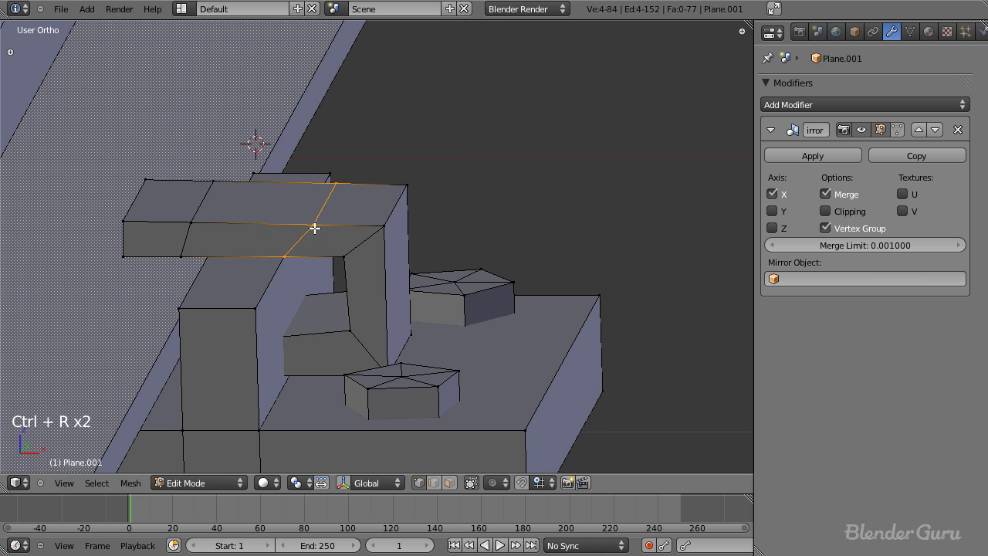
{"action": "key", "text": "z"}
{"action": "key", "text": "b"}
{"action": "left_click_drag", "start_coordinate": [119, 148], "coordinate": [171, 293]}
{"action": "key", "text": "a"}
{"action": "key", "text": "b"}
{"action": "key", "text": "KP_1"}
{"action": "key", "text": "g"}
{"action": "left_click", "coordinate": [185, 314]}
{"action": "key", "text": "r"}
{"action": "left_click", "coordinate": [254, 271]}
{"action": "key", "text": "g"}
{"action": "left_click", "coordinate": [257, 299]}
Select the loop-cut vertices nearest the tip and move and rotate them to shape the bend above the ridge.
{"action": "key", "text": "a"}
{"action": "key", "text": "b"}
{"action": "left_click_drag", "start_coordinate": [187, 180], "coordinate": [222, 263]}
{"action": "key", "text": "g"}
{"action": "left_click", "coordinate": [247, 254]}
{"action": "key", "text": "r"}
{"action": "left_click", "coordinate": [263, 225]}
{"action": "key", "text": "g"}
{"action": "left_click", "coordinate": [263, 213]}
Select the vertices at the clip's upper outer corner and move them inward and down to soften the bend.
{"action": "key", "text": "a"}
{"action": "key", "text": "b"}
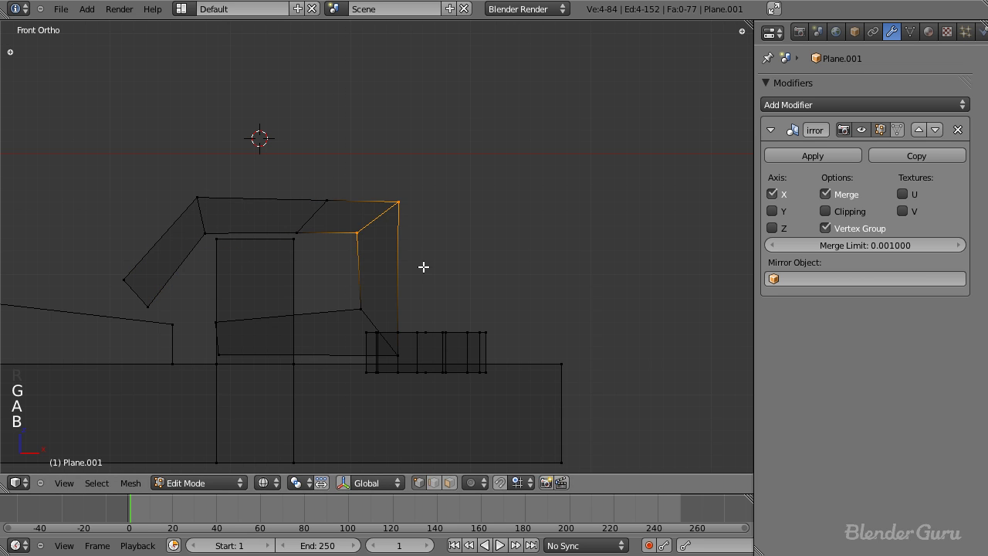
{"action": "key", "text": "g"}
{"action": "key", "text": "g"}
{"action": "left_click", "coordinate": [368, 303]}
Reposition the inner and outer vertices of the clip's lower corner to round off its bend.
{"action": "key", "text": "a"}
{"action": "left_click_drag", "start_coordinate": [344, 293], "coordinate": [371, 315]}
{"action": "key", "text": "g"}
{"action": "left_click", "coordinate": [360, 315]}
{"action": "left_click_drag", "start_coordinate": [405, 359], "coordinate": [405, 359]}
{"action": "key", "text": "g"}
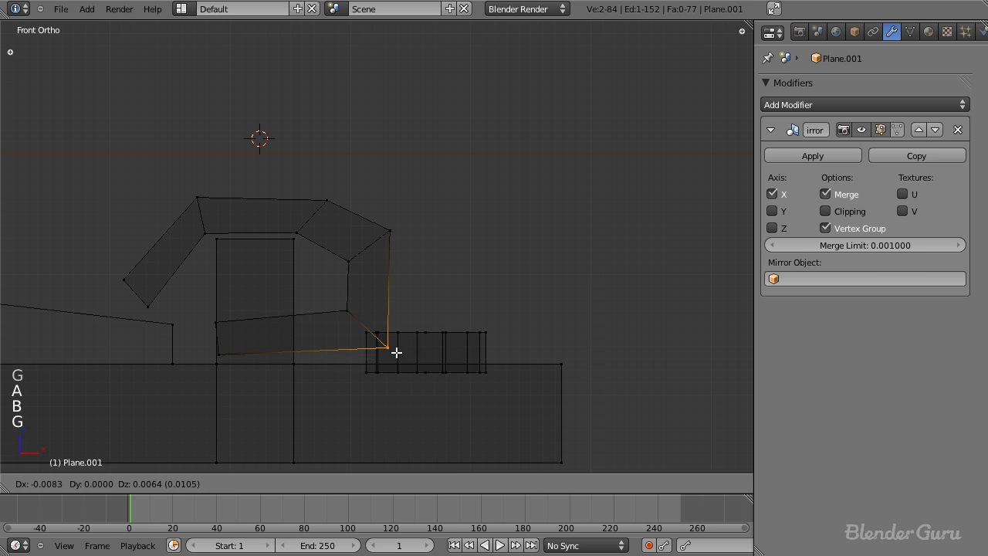
{"action": "left_click", "coordinate": [393, 362]}
{"action": "key", "text": "a"}
{"action": "key", "text": "b"}
{"action": "left_click_drag", "start_coordinate": [339, 299], "coordinate": [360, 322]}
{"action": "key", "text": "g"}
{"action": "left_click", "coordinate": [356, 333]}
Leave mesh editing and examine the bent clip and the whole rail piece in solid shading.
{"action": "key", "text": "a"}
{"action": "key", "text": "b"}
{"action": "left_click_drag", "start_coordinate": [378, 219], "coordinate": [398, 258]}
{"action": "key", "text": "Tab"}
{"action": "key", "text": "z"}
{"action": "mouse_move", "coordinate": [399, 284]}
{"action": "middle_mouse_down"}
{"action": "mouse_move", "coordinate": [329, 337]}
{"action": "mouse_move", "coordinate": [292, 331]}
{"action": "mouse_move", "coordinate": [395, 296]}
{"action": "mouse_move", "coordinate": [242, 334]}
{"action": "middle_mouse_up"}
{"action": "scroll", "coordinate": [394, 297], "scroll_direction": "down", "scroll_amount": 5}
{"action": "scroll", "coordinate": [346, 254], "scroll_direction": "up", "scroll_amount": 5}
{"action": "middle_click_drag", "start_coordinate": [347, 254], "coordinate": [322, 344]}
{"action": "scroll", "coordinate": [316, 313], "scroll_direction": "down", "scroll_amount": 4}
{"action": "scroll", "coordinate": [322, 344], "scroll_direction": "down", "scroll_amount": 4}
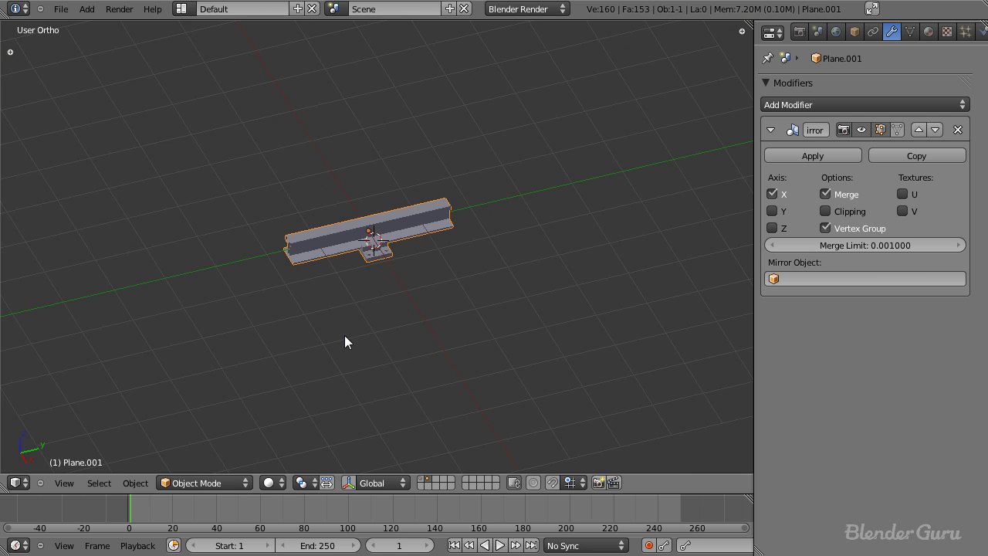
{"action": "scroll", "coordinate": [344, 340], "scroll_direction": "up", "scroll_amount": 3}
{"action": "key", "text": "Tab"}
{"action": "key", "text": "Tab"}
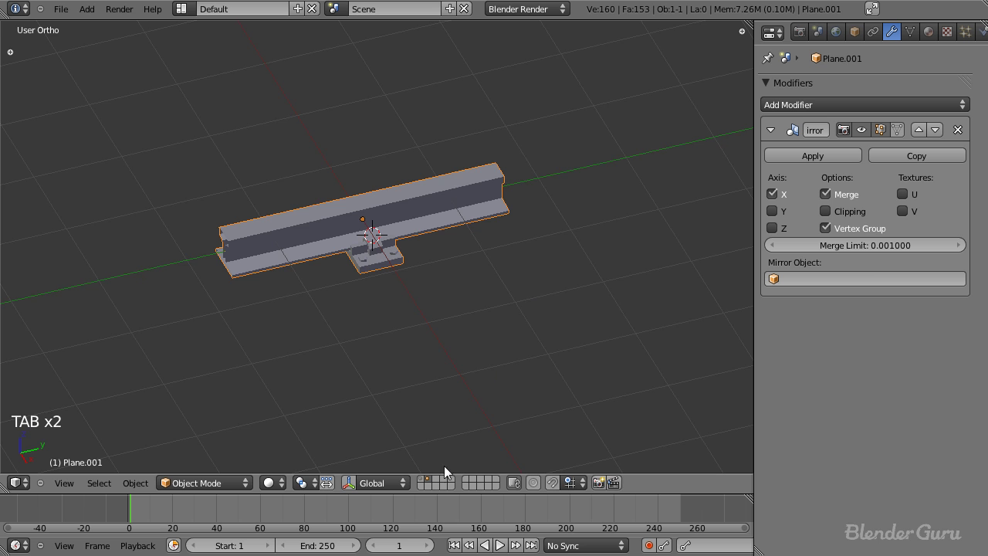
Show the tunnel's layer together with the rail and scale the rail down to suit the tunnel.
{"action": "scroll", "coordinate": [437, 406], "scroll_direction": "down", "scroll_amount": 3}
{"action": "left_click", "coordinate": [427, 480], "text": "shift"}
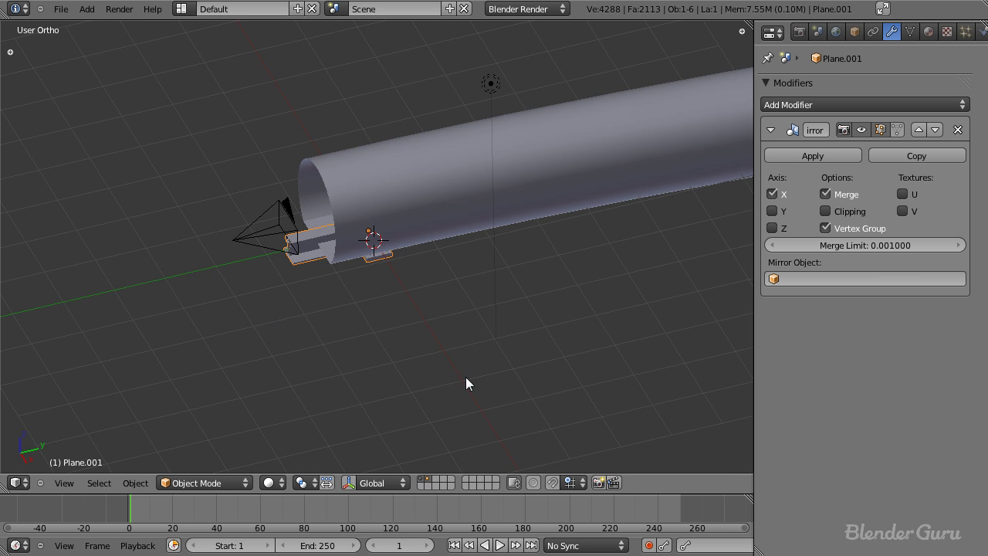
{"action": "scroll", "coordinate": [441, 401], "scroll_direction": "up", "scroll_amount": 3}
{"action": "middle_click_drag", "start_coordinate": [421, 322], "coordinate": [468, 315]}
{"action": "scroll", "coordinate": [467, 315], "scroll_direction": "up", "scroll_amount": 3}
{"action": "key", "text": "s"}
{"action": "left_click", "coordinate": [403, 248]}
{"action": "key", "text": "z"}
{"action": "scroll", "coordinate": [413, 268], "scroll_direction": "up", "scroll_amount": 2}
{"action": "middle_click_drag", "start_coordinate": [414, 270], "coordinate": [463, 354], "text": "shift"}
{"action": "key", "text": "z"}
{"action": "key", "text": "s"}
{"action": "left_click", "coordinate": [466, 305]}
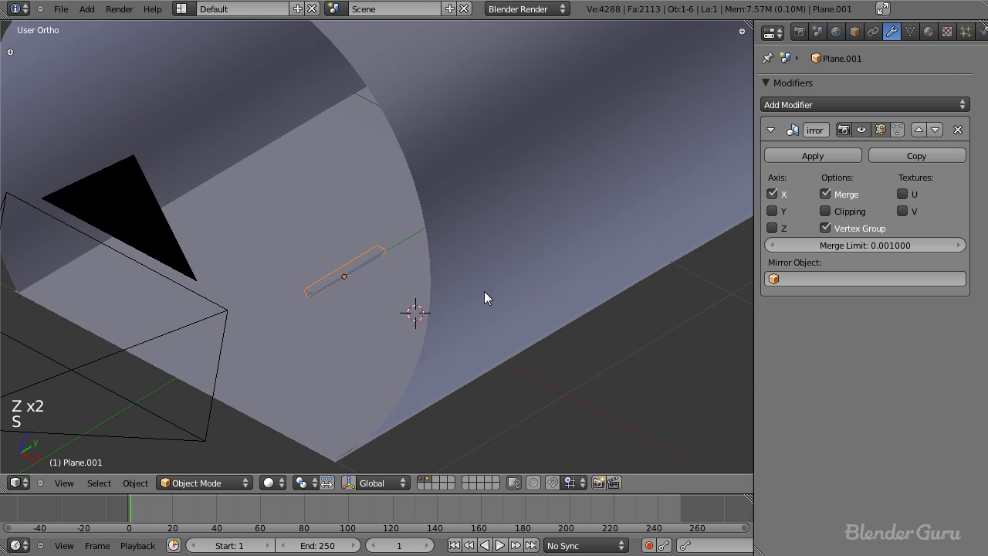
Align the rail with the tunnel floor by moving it in the front view.
{"action": "key", "text": "KP_1"}
{"action": "key", "text": "z"}
{"action": "key", "text": "a"}
{"action": "key", "text": "a"}
{"action": "key", "text": "a"}
{"action": "key", "text": "g"}
{"action": "left_click", "coordinate": [427, 277]}
{"action": "scroll", "coordinate": [389, 303], "scroll_direction": "up", "scroll_amount": 3}
{"action": "scroll", "coordinate": [459, 274], "scroll_direction": "up", "scroll_amount": 5}
{"action": "key", "text": "g"}
{"action": "left_click", "coordinate": [459, 284]}
{"action": "key", "text": "z"}
{"action": "scroll", "coordinate": [459, 283], "scroll_direction": "down", "scroll_amount": 10}
Apply the rail's Mirror modifier to make both halves real geometry.
{"action": "key", "text": "Tab"}
{"action": "mouse_move", "coordinate": [466, 234]}
{"action": "middle_mouse_down"}
{"action": "mouse_move", "coordinate": [448, 283]}
{"action": "mouse_move", "coordinate": [470, 274]}
{"action": "middle_mouse_up"}
{"action": "scroll", "coordinate": [448, 283], "scroll_direction": "down", "scroll_amount": 7}
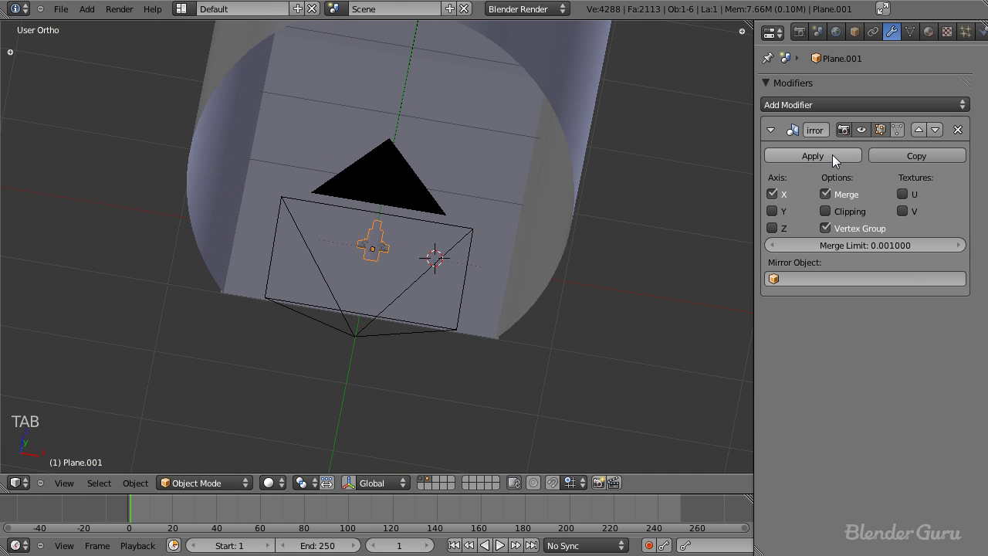
{"action": "scroll", "coordinate": [504, 255], "scroll_direction": "up", "scroll_amount": 4}
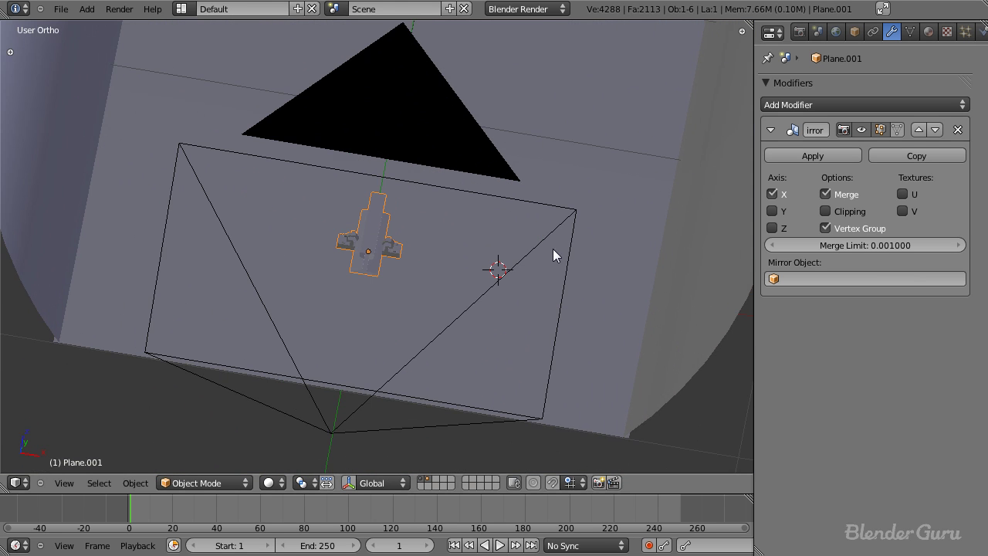
{"action": "left_click", "coordinate": [821, 153]}
{"action": "scroll", "coordinate": [532, 226], "scroll_direction": "up", "scroll_amount": 5}
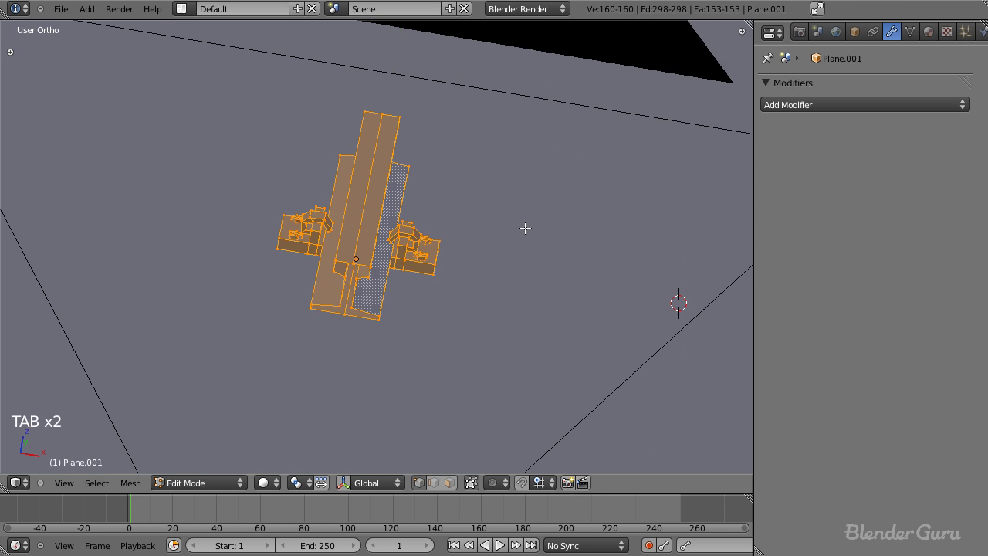
{"action": "scroll", "coordinate": [532, 226], "scroll_direction": "up", "scroll_amount": 2}
Select the entire rail mesh in edit mode and move it sideways, away from its object origin.
{"action": "key", "text": "Tab"}
{"action": "key", "text": "z"}
{"action": "key", "text": "a"}
{"action": "scroll", "coordinate": [440, 251], "scroll_direction": "down", "scroll_amount": 7}
{"action": "key", "text": "a"}
{"action": "key", "text": "z"}
{"action": "key", "text": "Tab"}
{"action": "key", "text": "Tab"}
{"action": "key", "text": "a"}
{"action": "key", "text": "a"}
{"action": "key", "text": "a"}
{"action": "key", "text": "a"}
{"action": "key", "text": "g"}
{"action": "left_click", "coordinate": [481, 245]}
{"action": "middle_click_drag", "start_coordinate": [481, 246], "coordinate": [406, 257]}
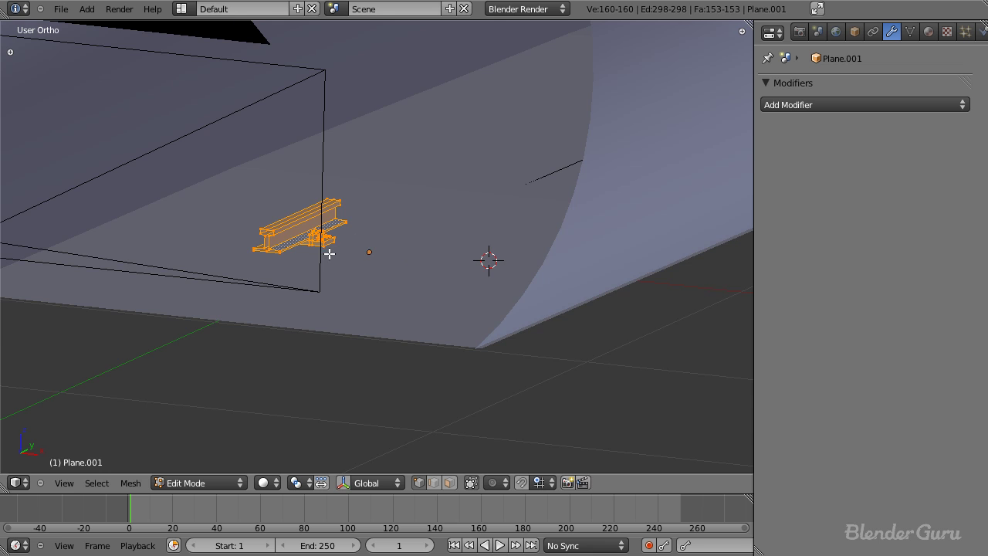
{"action": "middle_click_drag", "start_coordinate": [332, 248], "coordinate": [315, 243]}
{"action": "key", "text": "g"}
{"action": "left_click", "coordinate": [499, 255]}
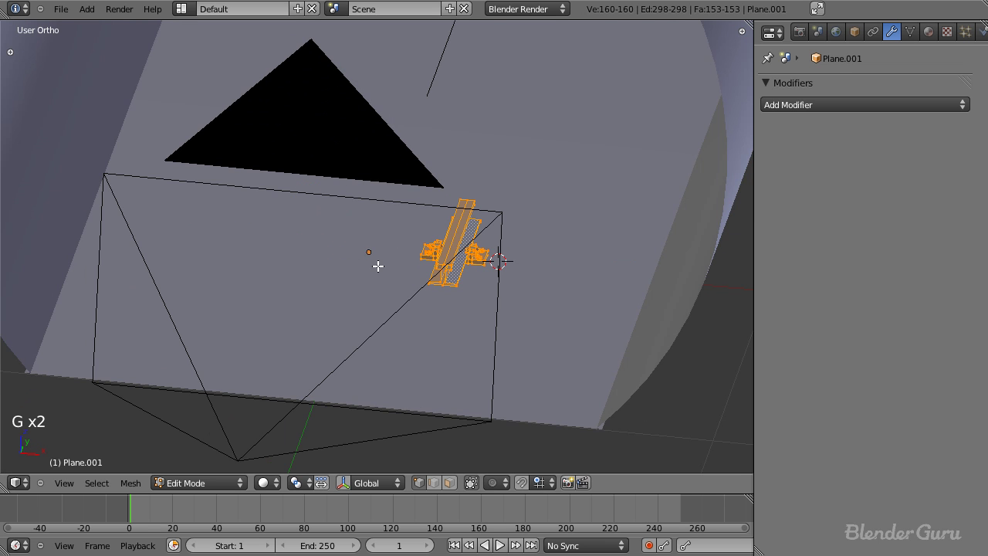
Add a new Mirror modifier to the rail to create the second rail, and return to object mode.
{"action": "left_click", "coordinate": [828, 104]}
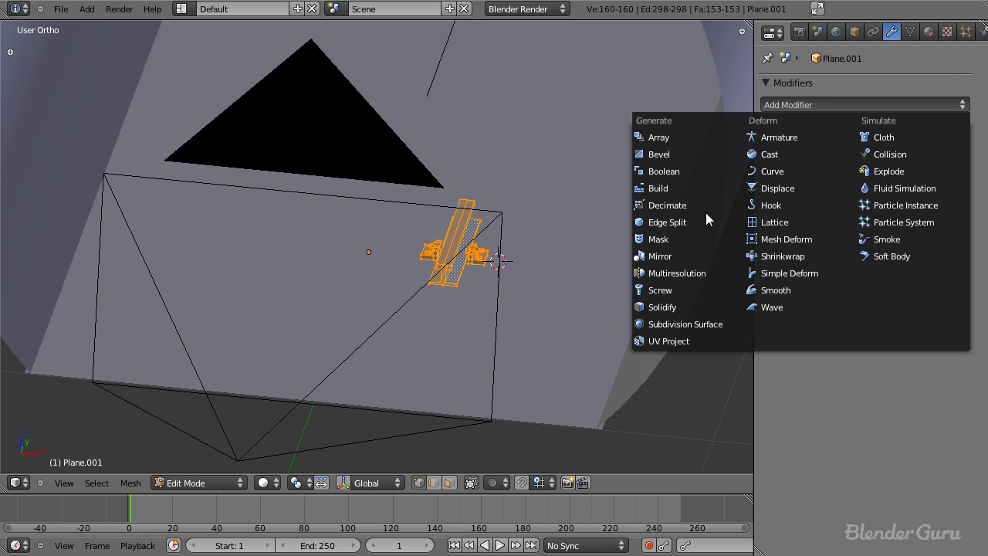
{"action": "left_click", "coordinate": [666, 256]}
{"action": "middle_click_drag", "start_coordinate": [494, 232], "coordinate": [459, 270]}
{"action": "key", "text": "z"}
{"action": "key", "text": "Tab"}
{"action": "key", "text": "z"}
Add an Array modifier to the rails with a relative offset of 0 in X and 1 in Y.
{"action": "left_click", "coordinate": [828, 106]}
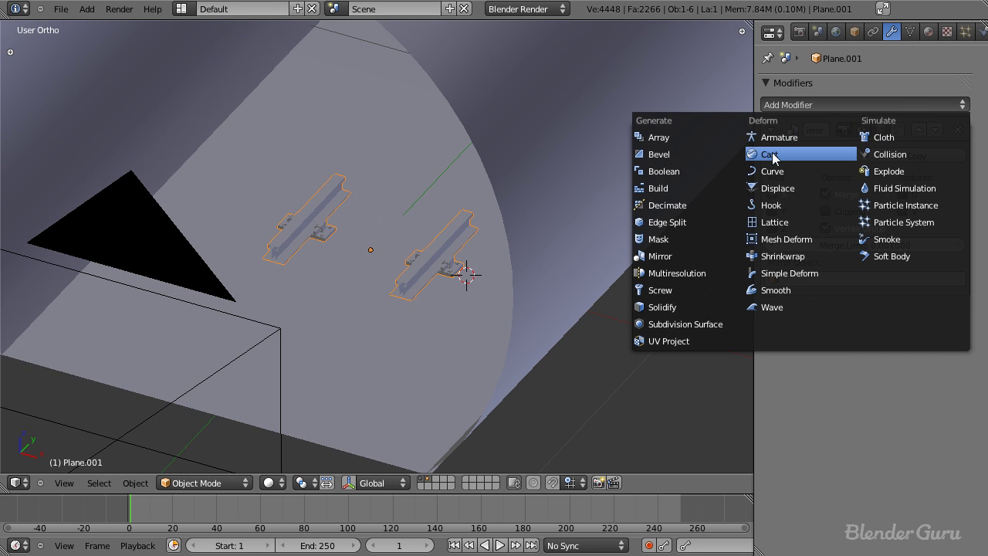
{"action": "left_click", "coordinate": [684, 139]}
{"action": "scroll", "coordinate": [811, 309], "scroll_direction": "down", "scroll_amount": 1}
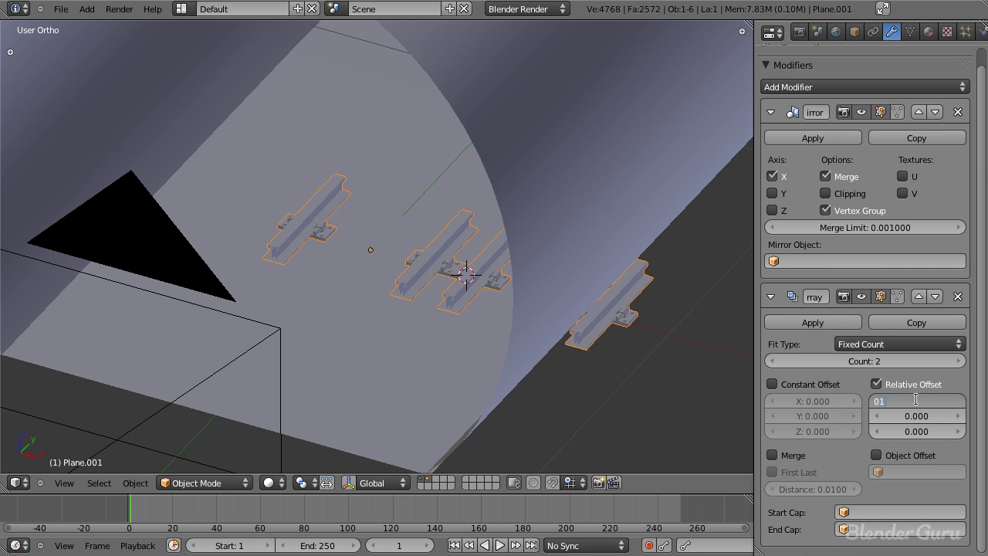
{"action": "key", "text": "Tab"}
{"action": "type", "text": "1"}
{"action": "key", "text": "Return"}
{"action": "key", "text": "ctrl+a"}
{"action": "left_click", "coordinate": [387, 308]}
{"action": "key", "text": "z"}
{"action": "key", "text": "z"}
{"action": "middle_click_drag", "start_coordinate": [408, 269], "coordinate": [355, 318]}
{"action": "key", "text": "z"}
{"action": "scroll", "coordinate": [354, 318], "scroll_direction": "down", "scroll_amount": 2}
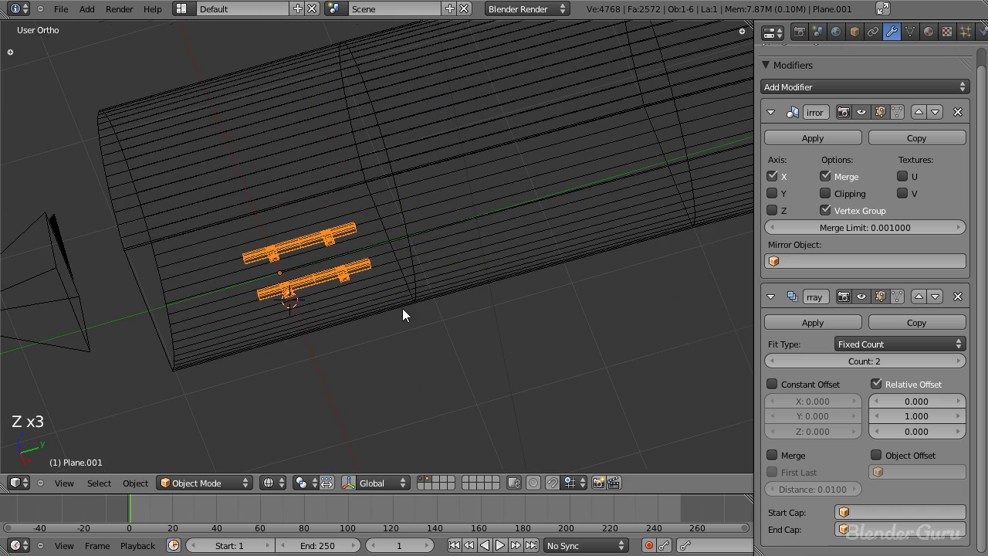
Raise the array's fixed count to 164 to extend the rails along the tunnel.
{"action": "left_click_drag", "start_coordinate": [847, 360], "coordinate": [926, 361]}
{"action": "scroll", "coordinate": [607, 322], "scroll_direction": "down", "scroll_amount": 5}
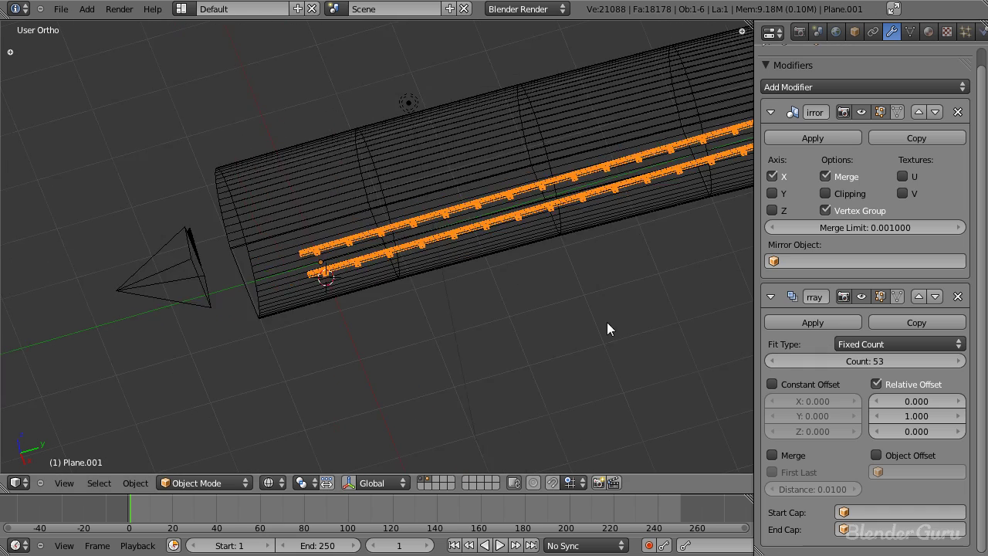
{"action": "left_click_drag", "start_coordinate": [865, 363], "coordinate": [938, 359]}
{"action": "scroll", "coordinate": [427, 265], "scroll_direction": "down", "scroll_amount": 3}
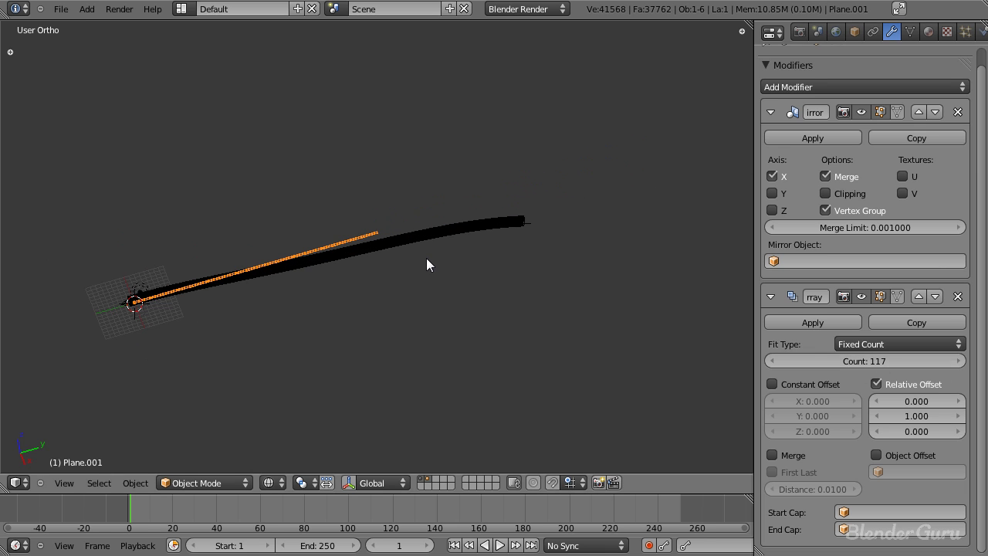
{"action": "left_click", "coordinate": [861, 343]}
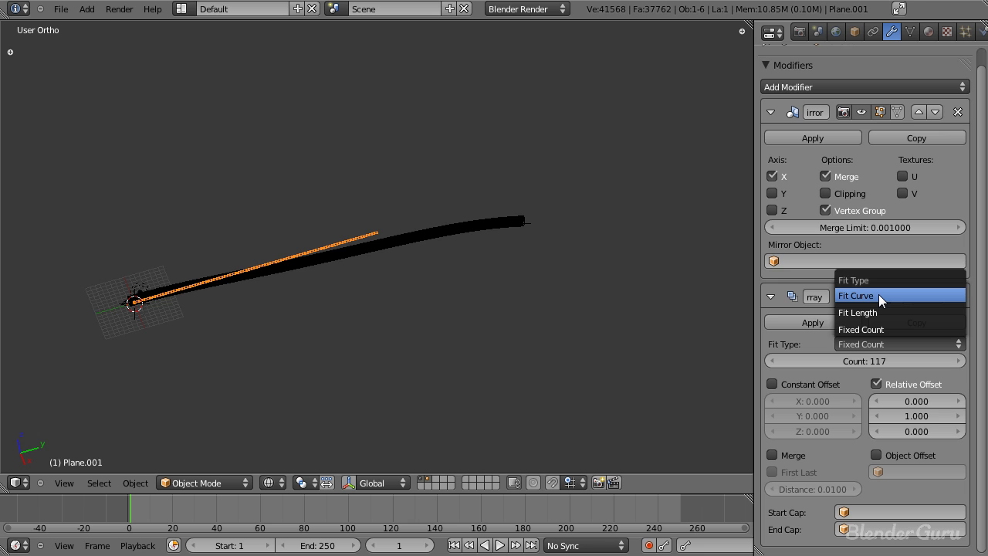
{"action": "right_click", "coordinate": [532, 226]}
{"action": "right_click", "coordinate": [376, 232]}
{"action": "scroll", "coordinate": [379, 247], "scroll_direction": "up", "scroll_amount": 2}
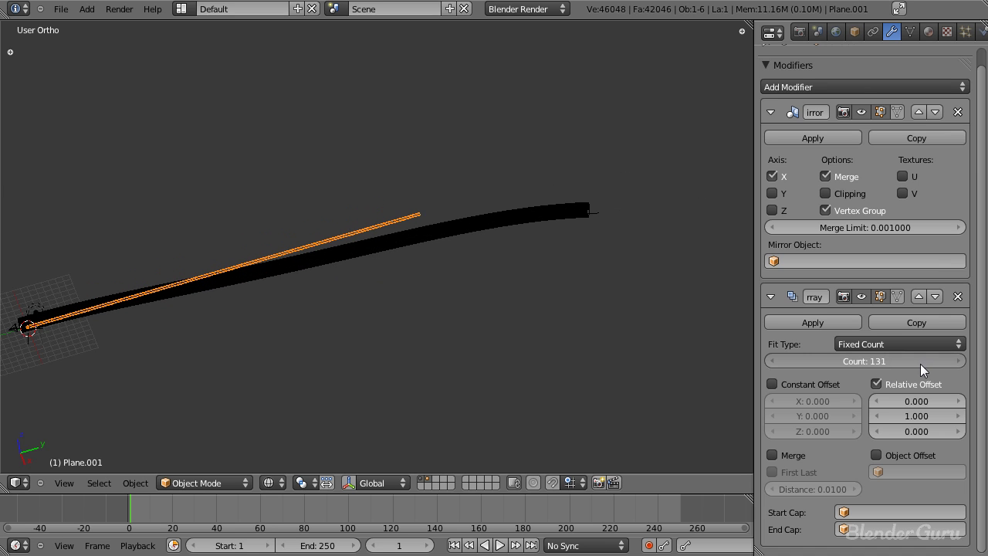
{"action": "left_click_drag", "start_coordinate": [930, 363], "coordinate": [944, 362]}
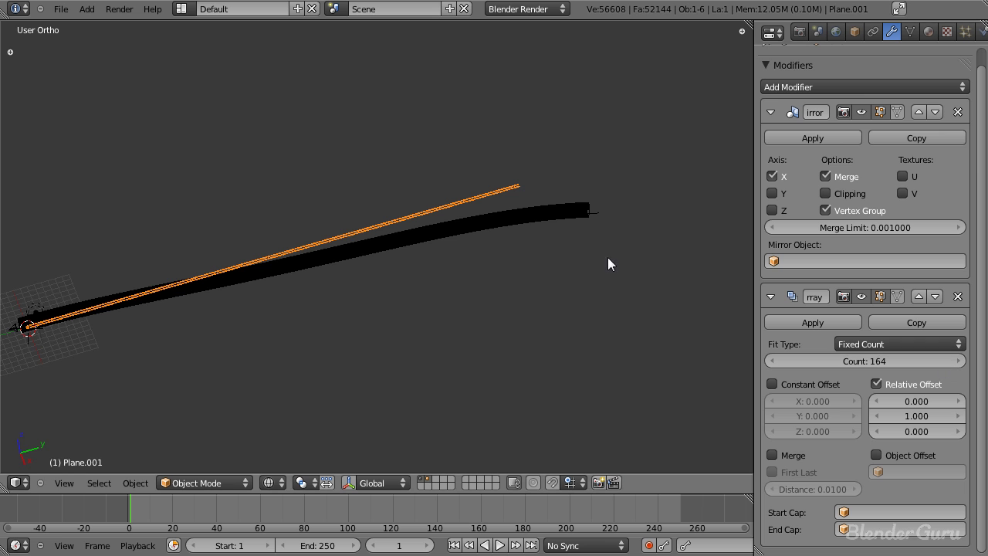
Examine the rails through the camera and from above against the tunnel's curve.
{"action": "key", "text": "KP_0"}
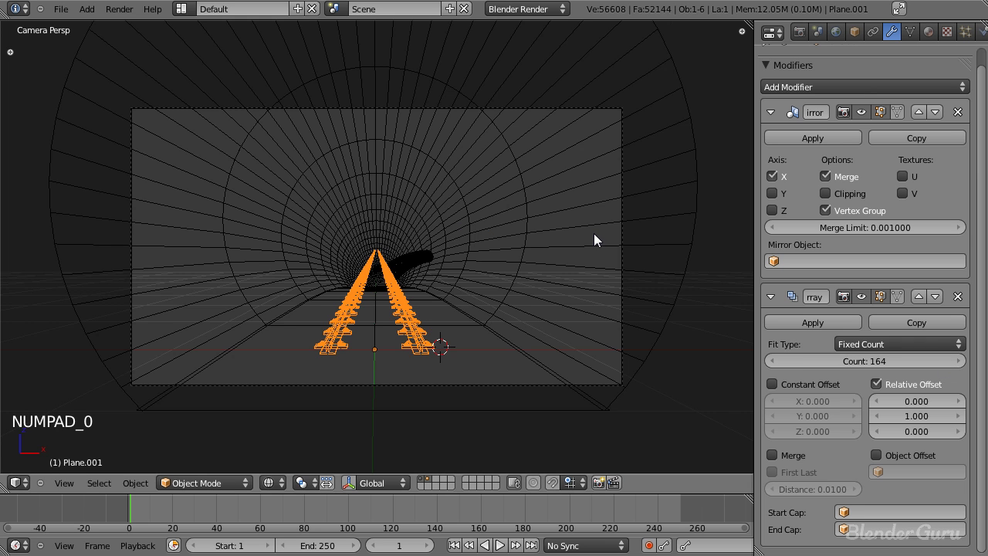
{"action": "key", "text": "z"}
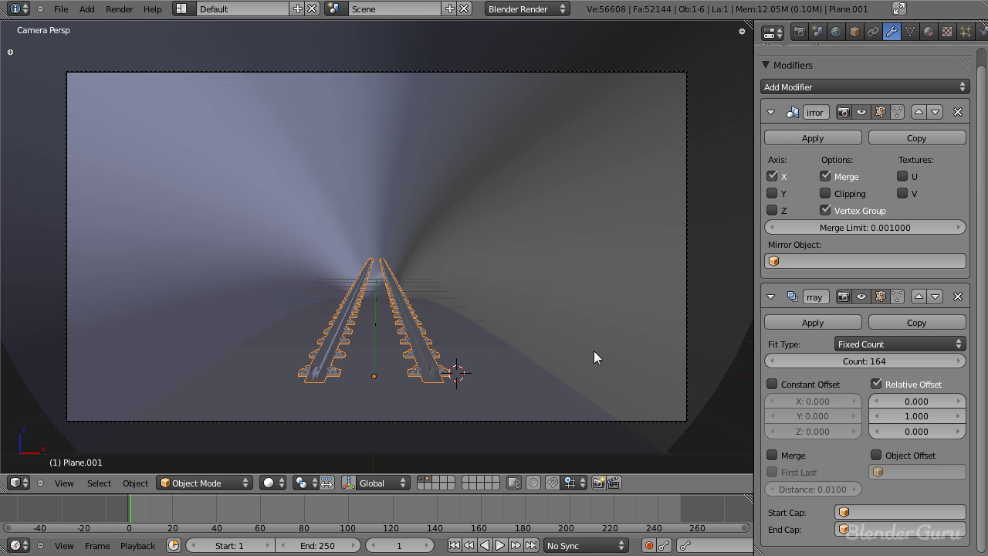
{"action": "key", "text": "KP_7"}
{"action": "key", "text": "z"}
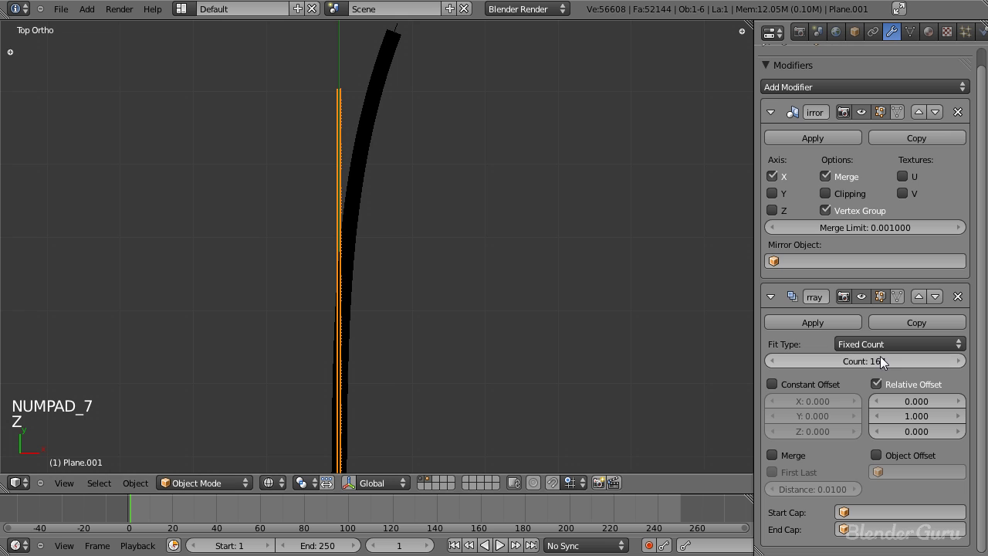
{"action": "scroll", "coordinate": [411, 415], "scroll_direction": "up", "scroll_amount": 10}
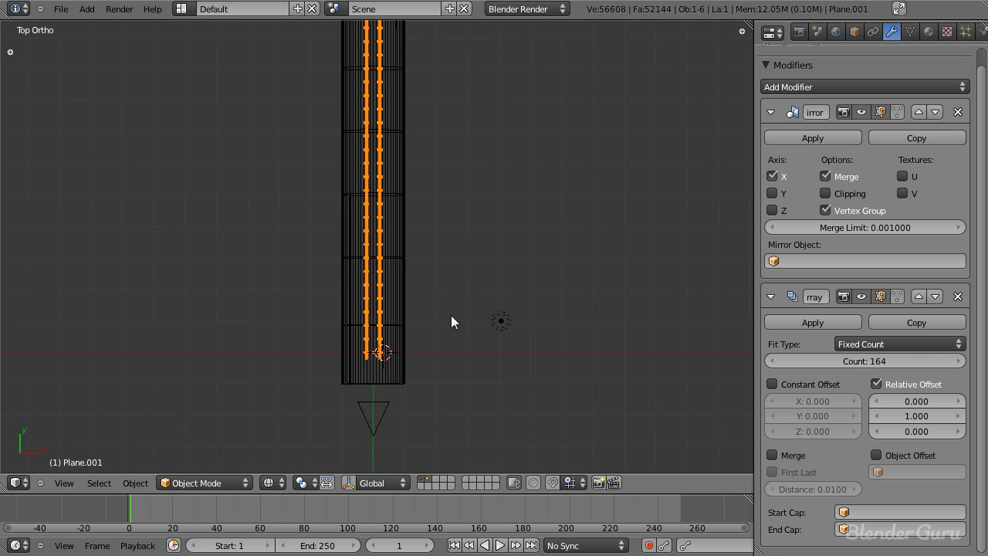
{"action": "scroll", "coordinate": [439, 251], "scroll_direction": "up", "scroll_amount": 3}
{"action": "scroll", "coordinate": [438, 260], "scroll_direction": "down", "scroll_amount": 2}
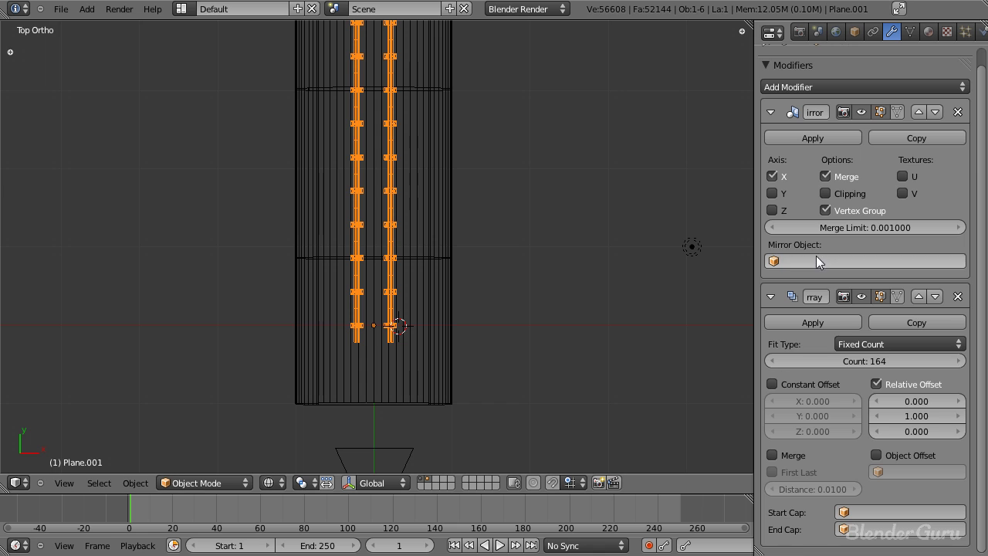
Add a Curve modifier to the rails using NurbsPath as its object, and check the bend through the camera.
{"action": "left_click", "coordinate": [770, 297]}
{"action": "left_click", "coordinate": [771, 112]}
{"action": "left_click", "coordinate": [795, 87]}
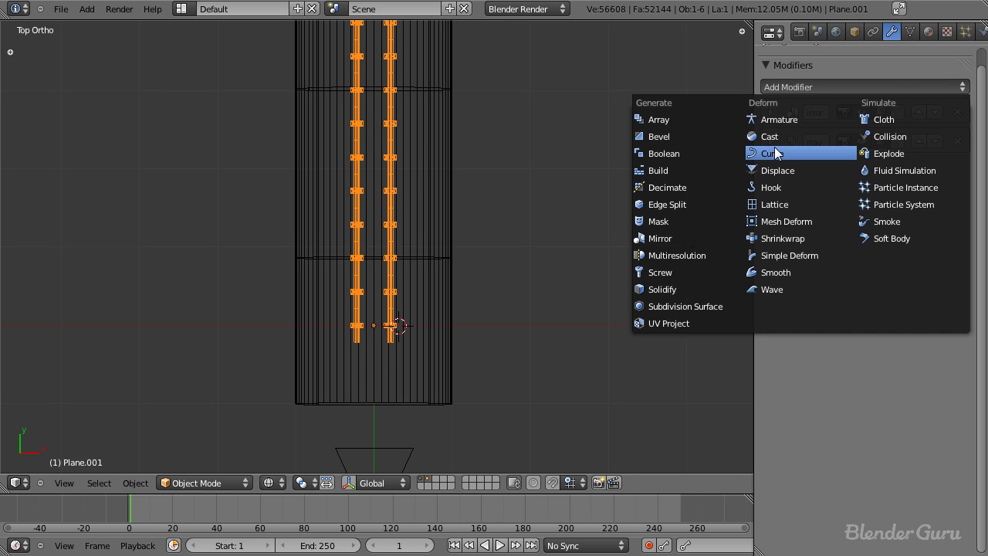
{"action": "left_click", "coordinate": [776, 152]}
{"action": "left_click", "coordinate": [802, 234]}
{"action": "left_click", "coordinate": [787, 260]}
{"action": "key", "text": "KP_0"}
{"action": "key", "text": "z"}
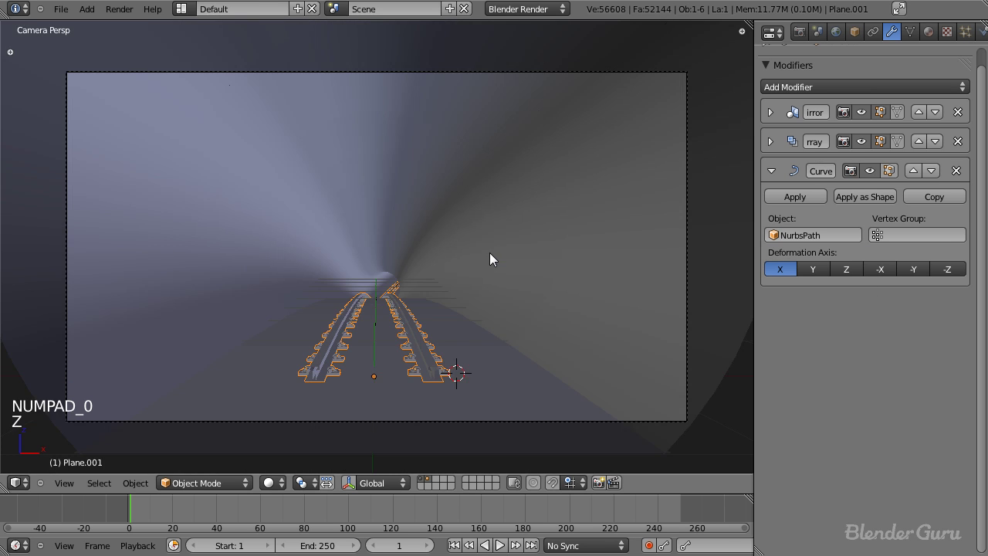
{"action": "scroll", "coordinate": [489, 255], "scroll_direction": "up", "scroll_amount": 3}
{"action": "middle_click_drag", "start_coordinate": [485, 230], "coordinate": [493, 108], "text": "shift"}
{"action": "scroll", "coordinate": [481, 161], "scroll_direction": "down", "scroll_amount": 3}
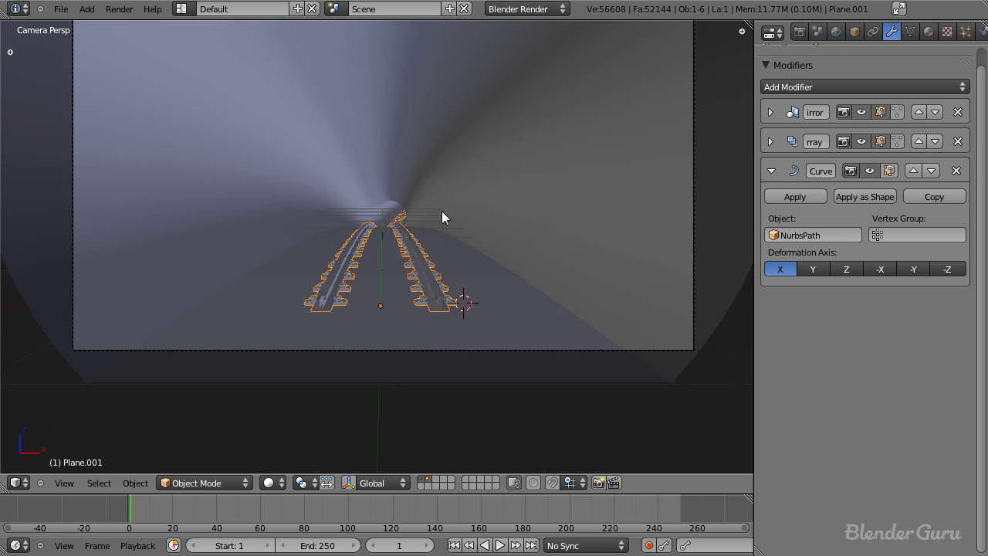
Edit NurbsPath and reposition its inner control points to reshape the tunnel's bend.
{"action": "key", "text": "z"}
{"action": "key", "text": "z"}
{"action": "key", "text": "z"}
{"action": "right_click", "coordinate": [387, 227]}
{"action": "key", "text": "z"}
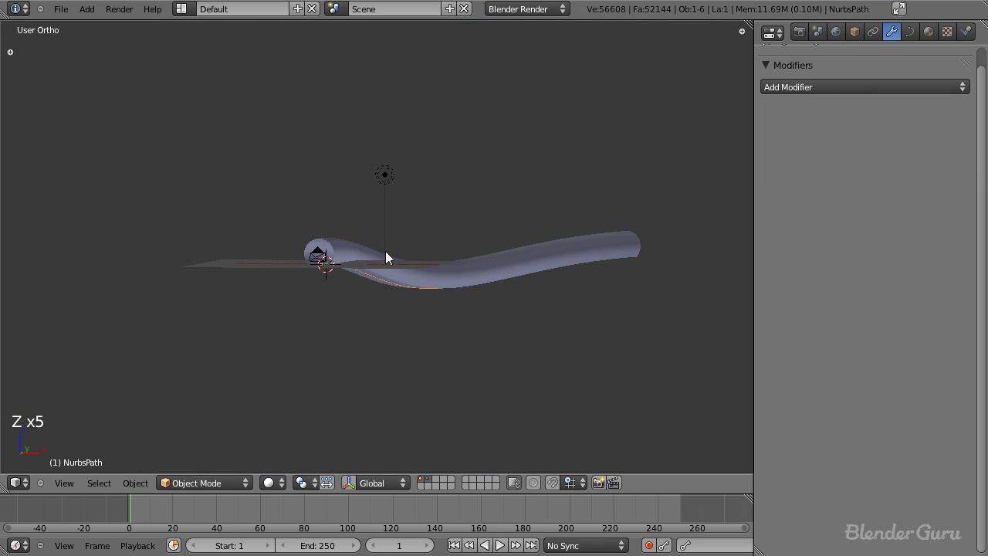
{"action": "key", "text": "Tab"}
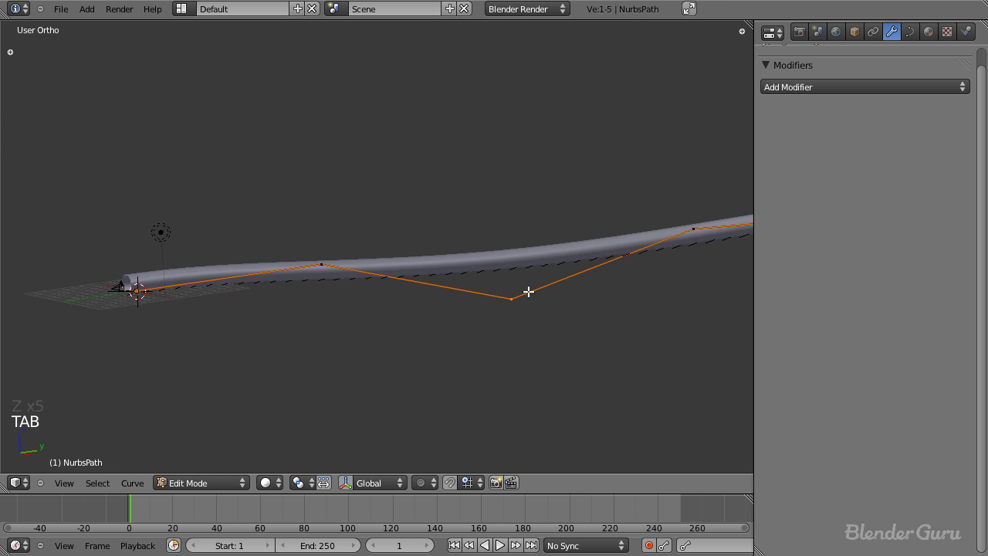
{"action": "key", "text": "g"}
{"action": "left_click", "coordinate": [528, 249]}
{"action": "key", "text": "KP_0"}
{"action": "key", "text": "g"}
{"action": "left_click", "coordinate": [501, 240]}
{"action": "key", "text": "z"}
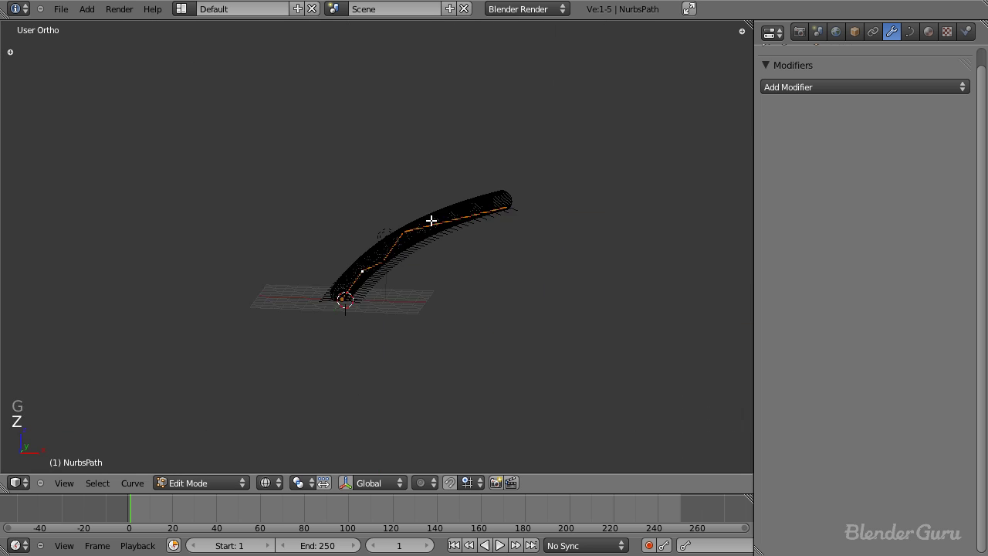
Raise the path's last two control points along Z, leave edit mode, and check the bend through the camera.
{"action": "middle_click_drag", "start_coordinate": [449, 197], "coordinate": [589, 172]}
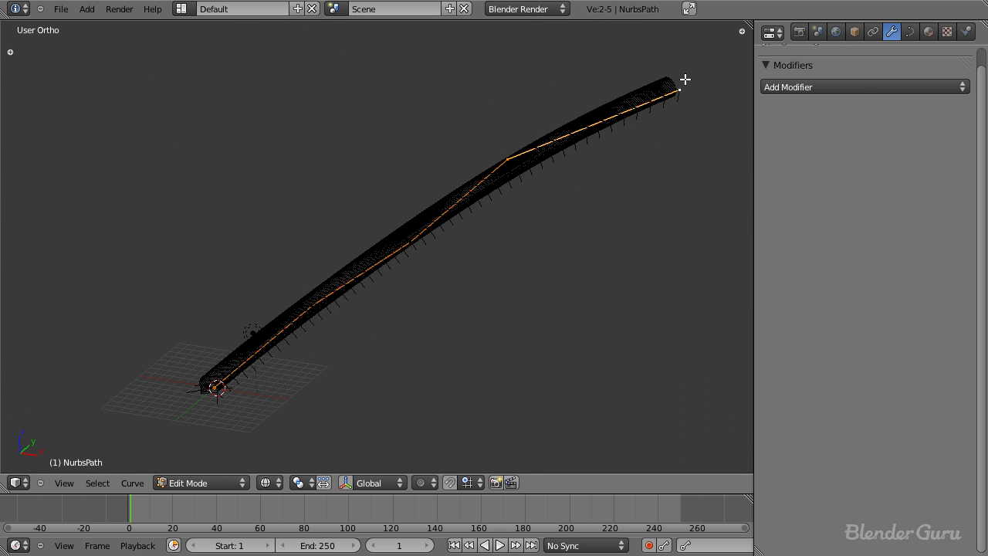
{"action": "key", "text": "KP_0"}
{"action": "key", "text": "g"}
{"action": "left_click", "coordinate": [588, 202]}
{"action": "key", "text": "z"}
{"action": "scroll", "coordinate": [588, 202], "scroll_direction": "up", "scroll_amount": 1}
{"action": "key", "text": "g"}
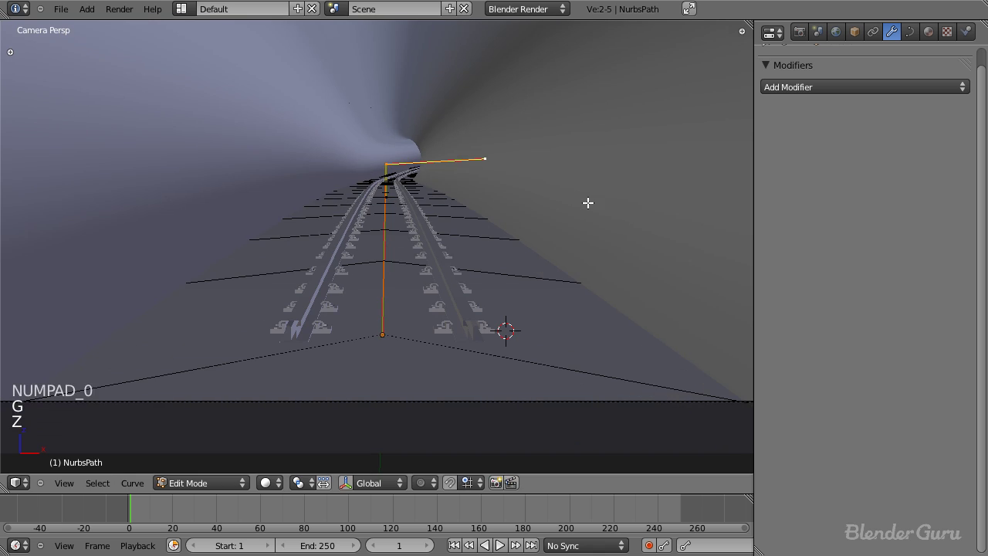
{"action": "key", "text": "z"}
{"action": "left_click", "coordinate": [589, 193]}
{"action": "scroll", "coordinate": [589, 193], "scroll_direction": "down", "scroll_amount": 2}
{"action": "key", "text": "g"}
{"action": "key", "text": "z"}
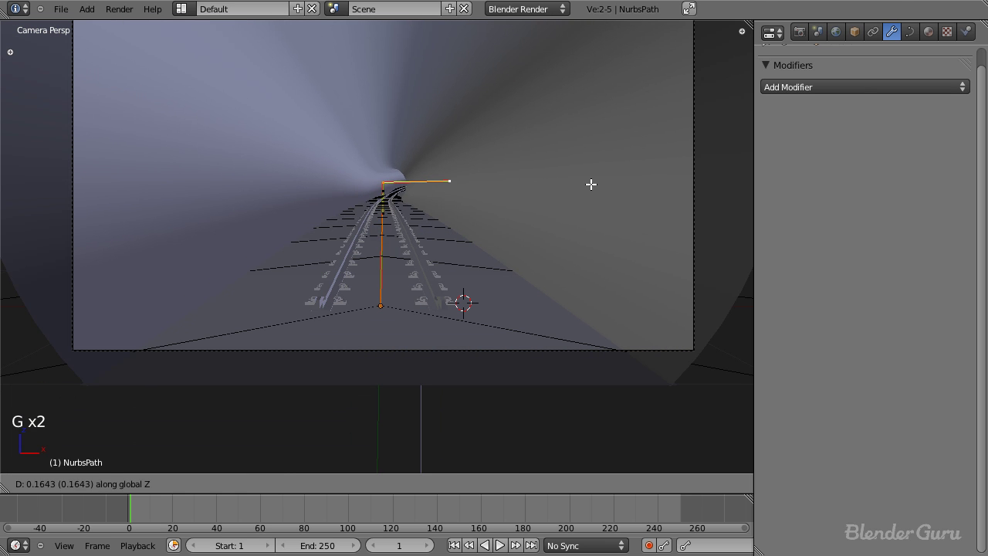
{"action": "left_click", "coordinate": [590, 184]}
{"action": "key", "text": "Tab"}
{"action": "key", "text": "z"}
{"action": "key", "text": "z"}
{"action": "scroll", "coordinate": [502, 212], "scroll_direction": "up", "scroll_amount": 2}
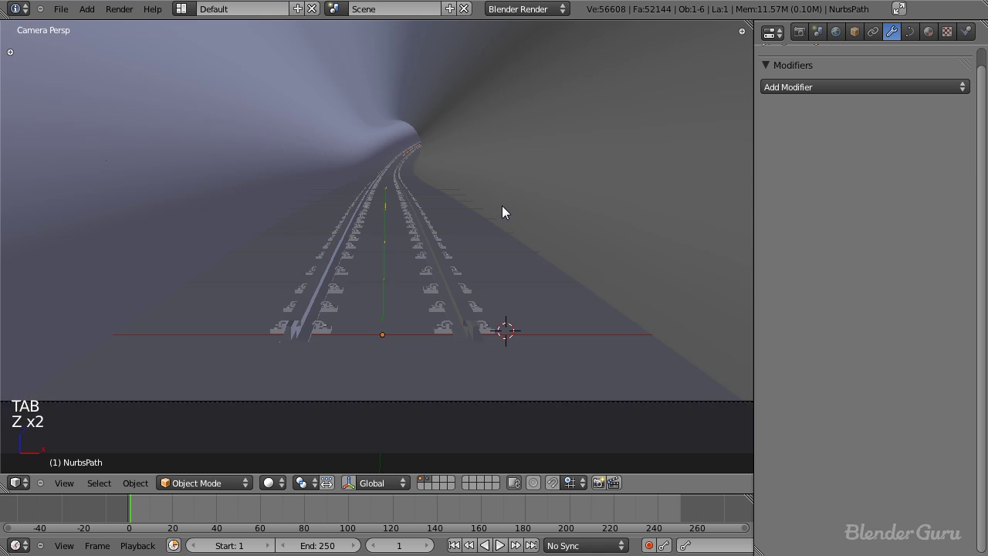
Move the camera forward along its local Z axis so the near rail ends fall below the frame.
{"action": "key", "text": "a"}
{"action": "scroll", "coordinate": [500, 206], "scroll_direction": "down", "scroll_amount": 2}
{"action": "right_click", "coordinate": [409, 271]}
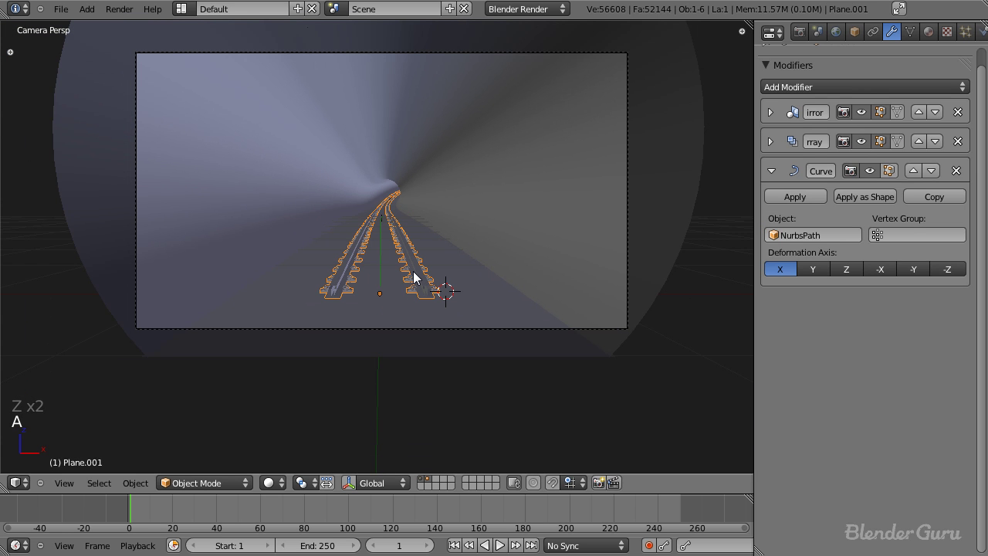
{"action": "right_click", "coordinate": [528, 328]}
{"action": "key", "text": "g"}
{"action": "key", "text": "z"}
{"action": "key", "text": "z"}
{"action": "left_click", "coordinate": [531, 289]}
Examine the rails through the camera, comparing the single editable segment with the full curved array.
{"action": "right_click", "coordinate": [419, 291]}
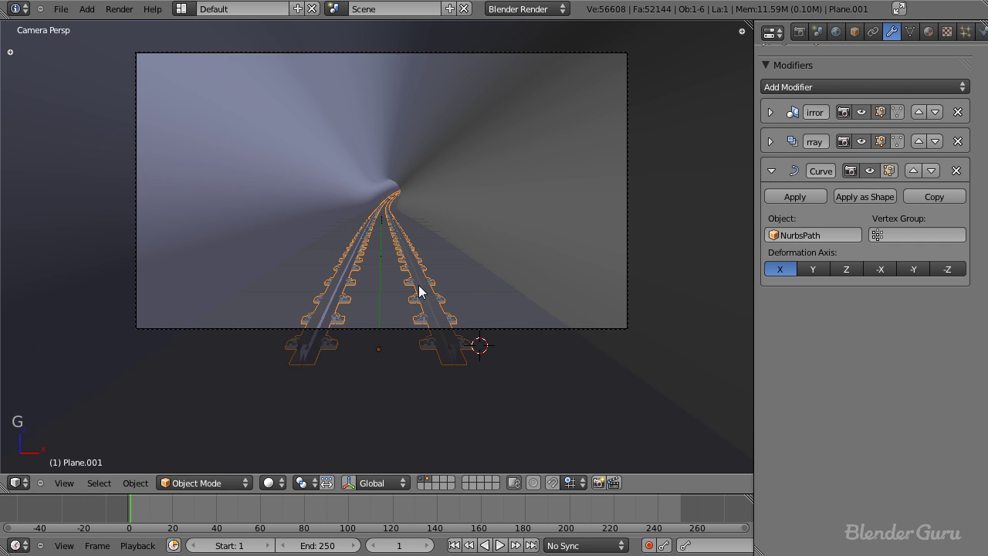
{"action": "scroll", "coordinate": [419, 291], "scroll_direction": "up", "scroll_amount": 5}
{"action": "scroll", "coordinate": [420, 292], "scroll_direction": "down", "scroll_amount": 3}
{"action": "scroll", "coordinate": [422, 297], "scroll_direction": "up", "scroll_amount": 2}
{"action": "scroll", "coordinate": [454, 359], "scroll_direction": "down", "scroll_amount": 1}
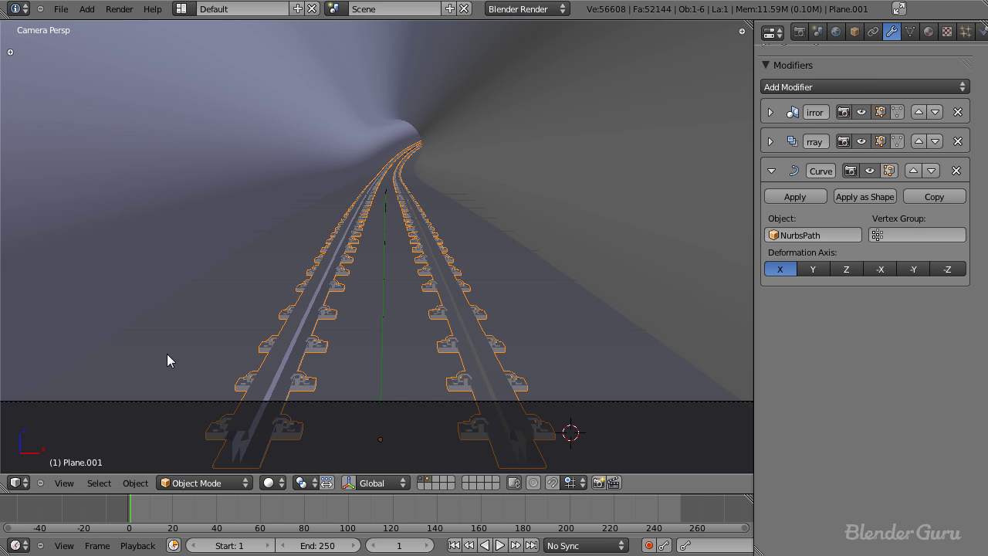
{"action": "key", "text": "Tab"}
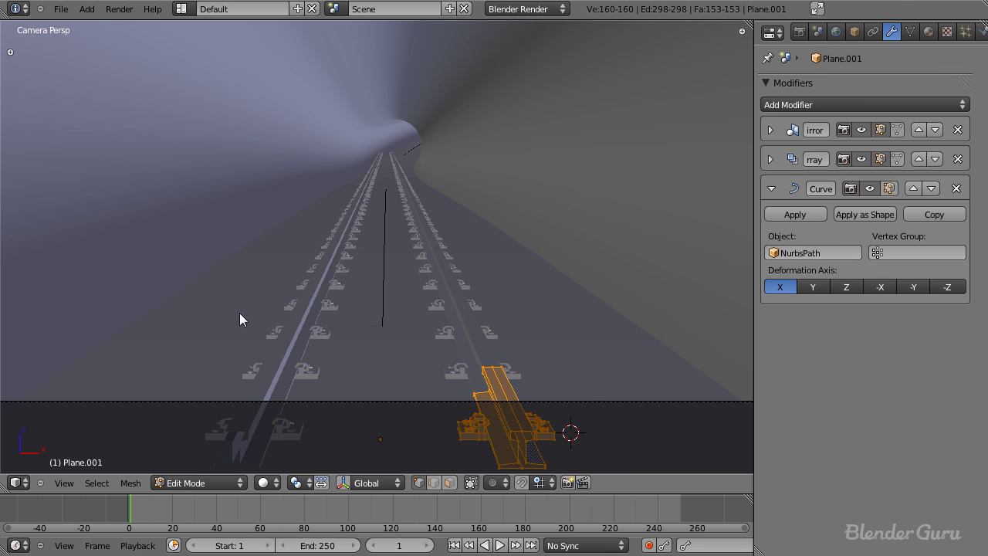
{"action": "key", "text": "Tab"}
{"action": "key", "text": "Tab"}
{"action": "key", "text": "Tab"}
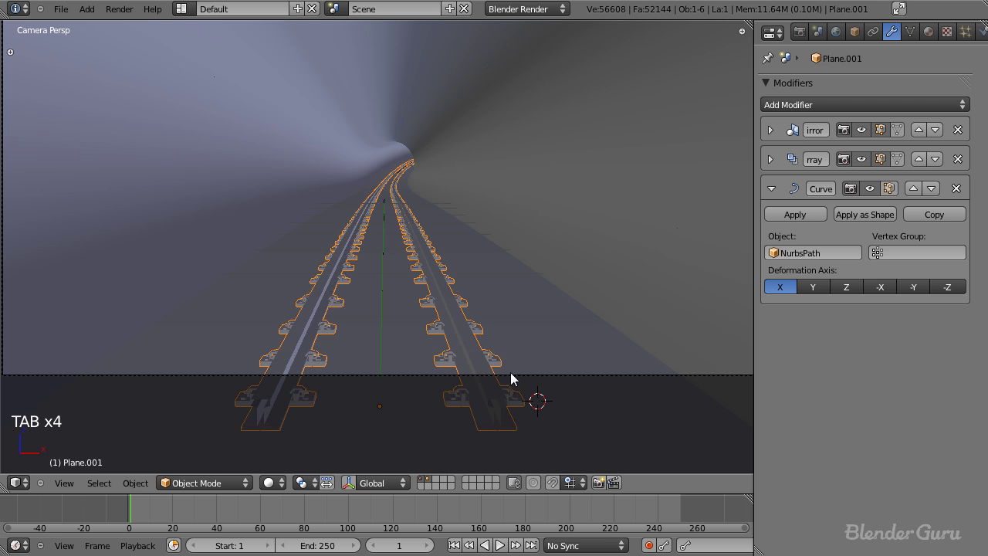
Duplicate the rails, shift the copy to the left side of the track, and remove its Mirror modifier.
{"action": "key", "text": "shift+d"}
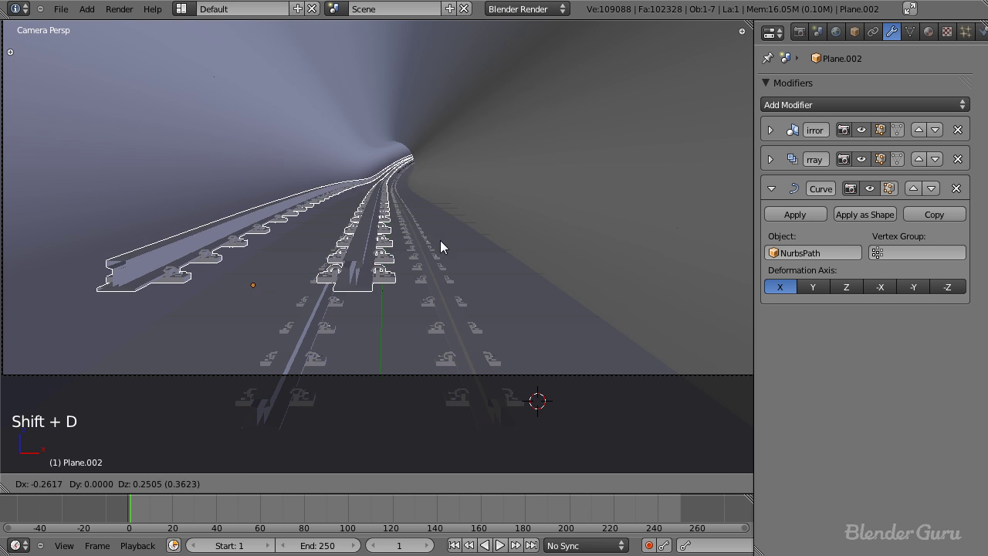
{"action": "right_click", "coordinate": [526, 304]}
{"action": "key", "text": "g"}
{"action": "left_click", "coordinate": [234, 307]}
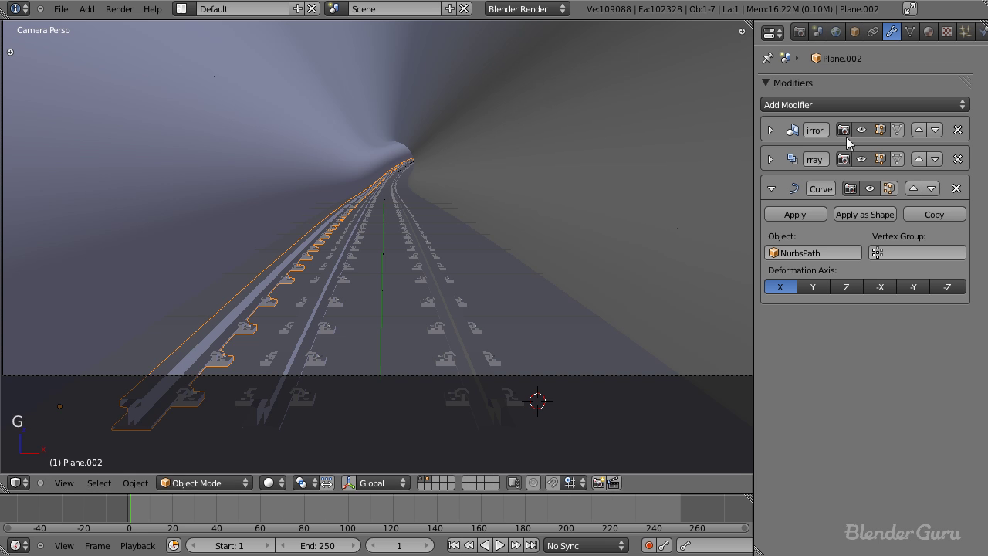
{"action": "left_click", "coordinate": [957, 129]}
{"action": "scroll", "coordinate": [311, 298], "scroll_direction": "down", "scroll_amount": 1}
Snap the 3D cursor to the origin of NurbsPath.
{"action": "key", "text": "z"}
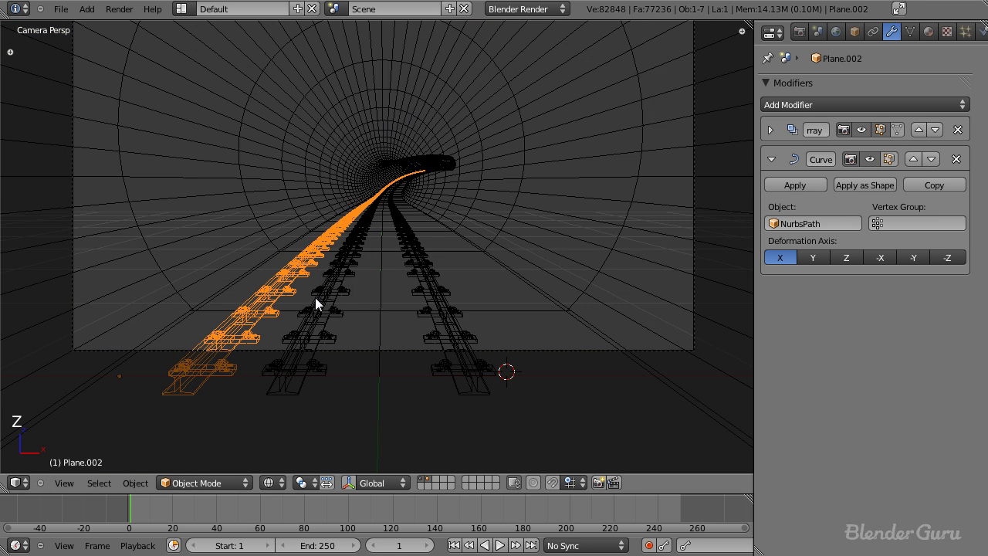
{"action": "scroll", "coordinate": [357, 284], "scroll_direction": "up", "scroll_amount": 2}
{"action": "key", "text": "Tab"}
{"action": "key", "text": "Tab"}
{"action": "scroll", "coordinate": [361, 317], "scroll_direction": "down", "scroll_amount": 3}
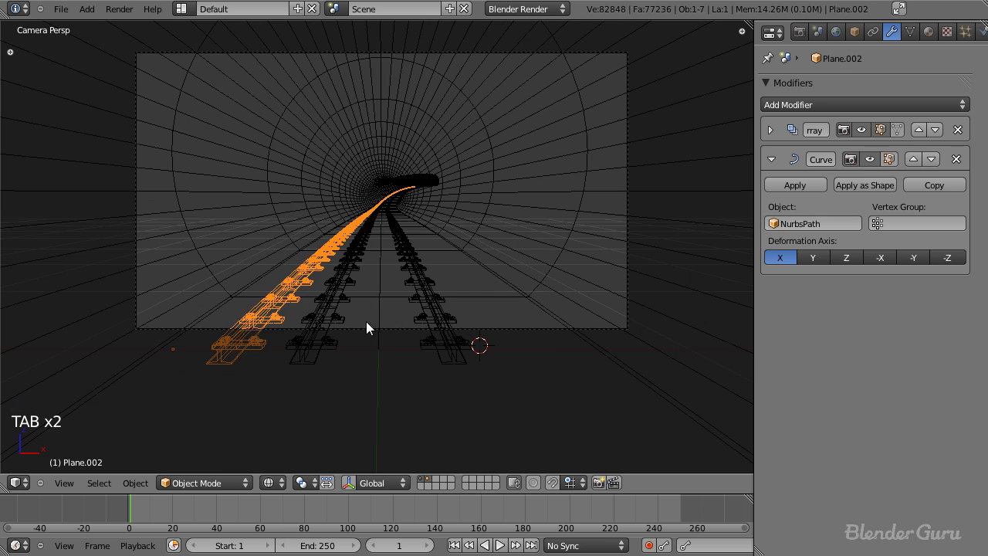
{"action": "right_click", "coordinate": [381, 349]}
{"action": "key", "text": "shift+s"}
{"action": "left_click", "coordinate": [418, 368]}
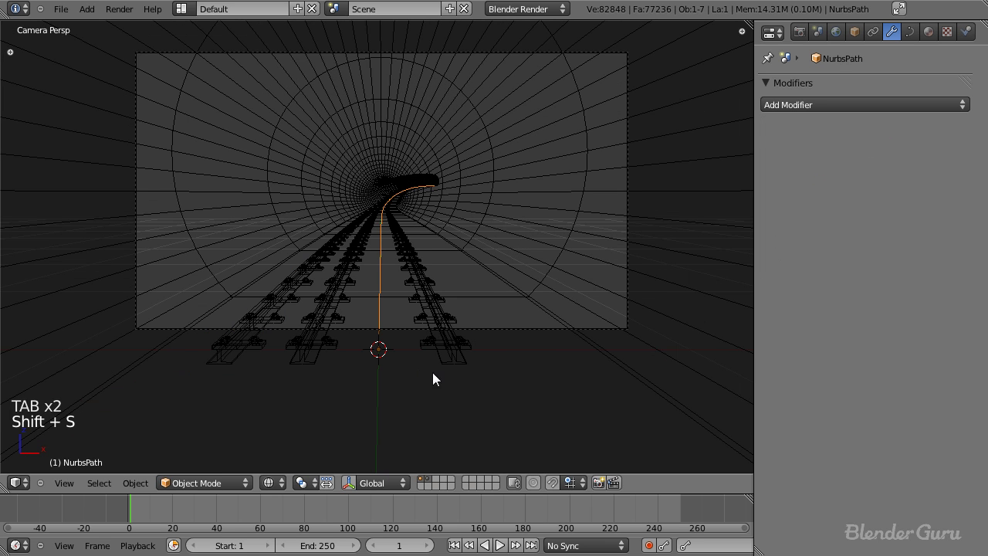
Set the duplicated left rail's origin to the 3D cursor.
{"action": "right_click", "coordinate": [217, 358]}
{"action": "key", "text": "ctrl+shift+c"}
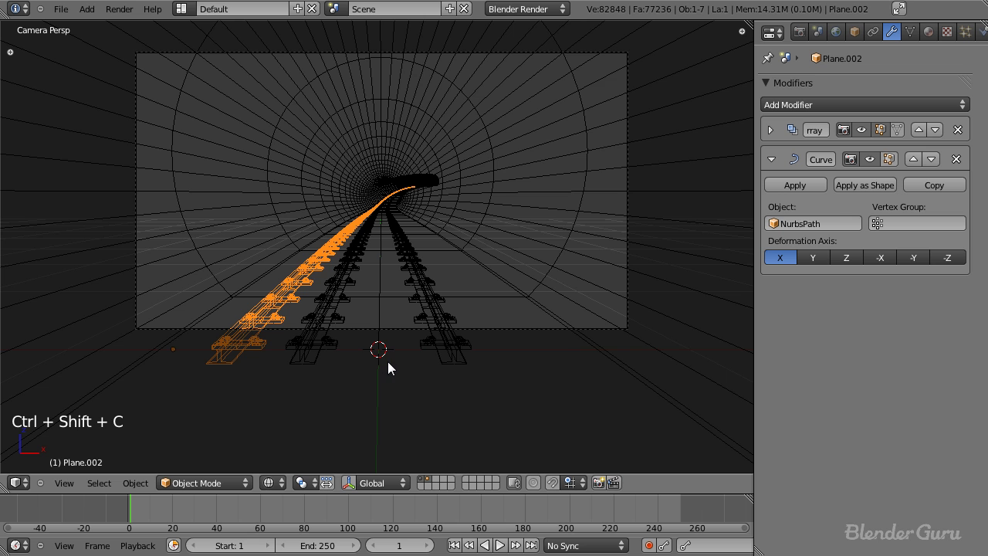
{"action": "key", "text": "ctrl+alt+shift+c"}
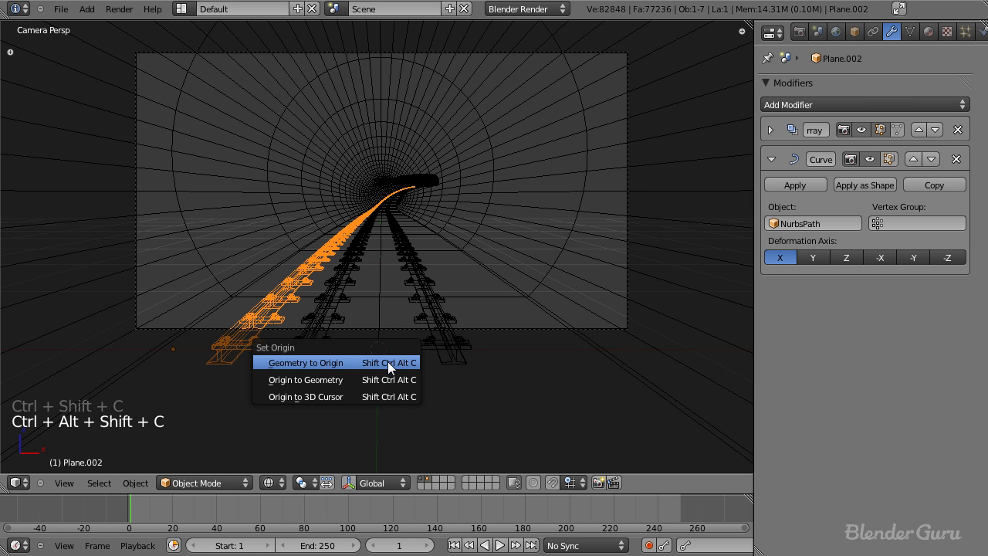
{"action": "left_click", "coordinate": [359, 397]}
{"action": "scroll", "coordinate": [382, 361], "scroll_direction": "up", "scroll_amount": 2}
{"action": "key", "text": "z"}
{"action": "key", "text": "z"}
{"action": "key", "text": "z"}
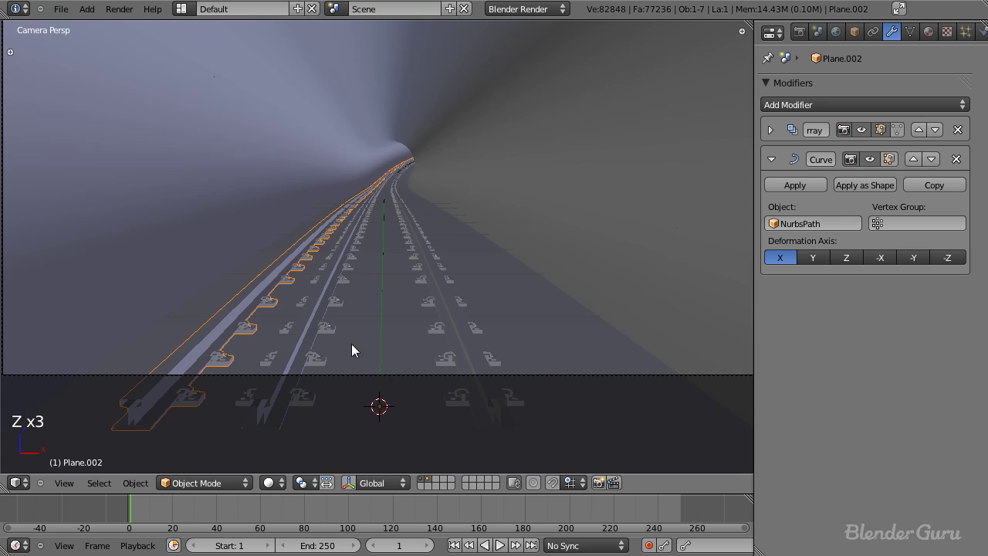
Scale down the whole mesh of the left third rail in top view so it is smaller than the main rails.
{"action": "key", "text": "Tab"}
{"action": "middle_click_drag", "start_coordinate": [354, 327], "coordinate": [433, 209], "text": "shift"}
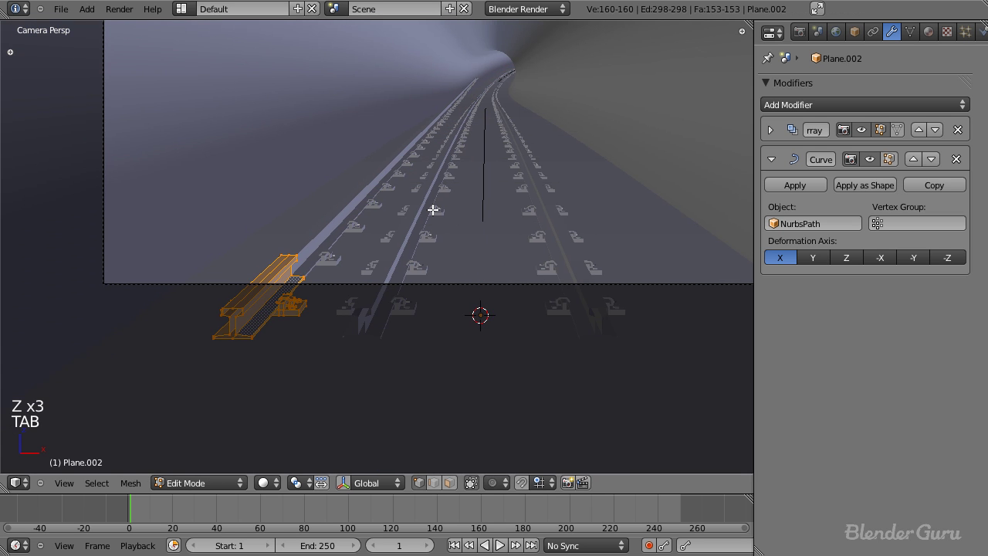
{"action": "key", "text": "KP_7"}
{"action": "key", "text": "z"}
{"action": "scroll", "coordinate": [370, 302], "scroll_direction": "up", "scroll_amount": 5}
{"action": "middle_click_drag", "start_coordinate": [405, 359], "coordinate": [399, 294], "text": "shift"}
{"action": "scroll", "coordinate": [404, 310], "scroll_direction": "up", "scroll_amount": 11}
{"action": "key", "text": "s"}
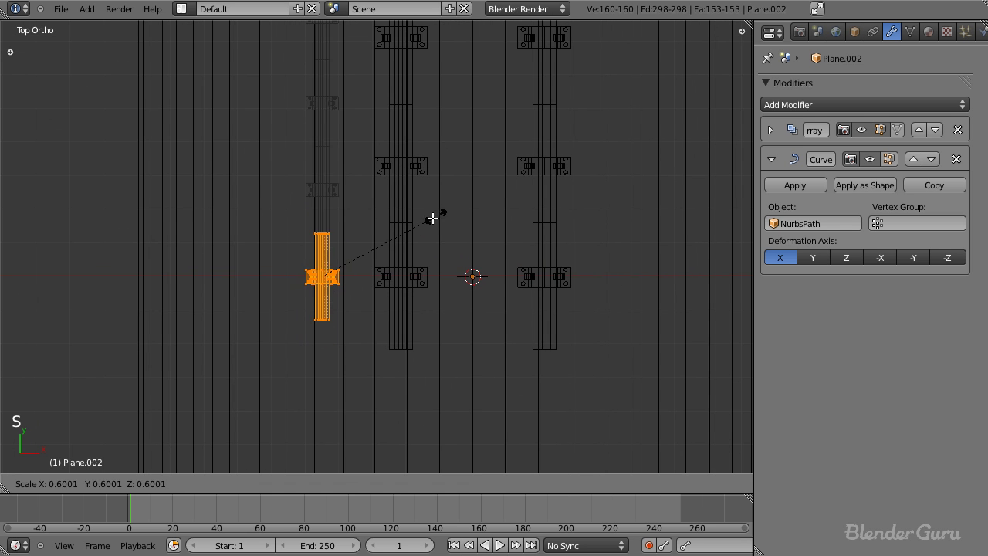
{"action": "left_click", "coordinate": [406, 223]}
Select the upper part of the third rail's profile in front view and move it to change the rail's height.
{"action": "scroll", "coordinate": [406, 223], "scroll_direction": "up", "scroll_amount": 2}
{"action": "key", "text": "KP_1"}
{"action": "scroll", "coordinate": [356, 291], "scroll_direction": "down", "scroll_amount": 5}
{"action": "middle_click_drag", "start_coordinate": [370, 331], "coordinate": [367, 201], "text": "shift"}
{"action": "scroll", "coordinate": [342, 276], "scroll_direction": "up", "scroll_amount": 3}
{"action": "middle_click_drag", "start_coordinate": [351, 297], "coordinate": [420, 275], "text": "shift"}
{"action": "scroll", "coordinate": [419, 276], "scroll_direction": "up", "scroll_amount": 4}
{"action": "scroll", "coordinate": [377, 296], "scroll_direction": "up", "scroll_amount": 4}
{"action": "mouse_move", "coordinate": [303, 251]}
{"action": "middle_mouse_down", "text": "shift"}
{"action": "mouse_move", "coordinate": [320, 310]}
{"action": "mouse_move", "coordinate": [418, 197]}
{"action": "middle_mouse_up", "text": "shift"}
{"action": "scroll", "coordinate": [321, 310], "scroll_direction": "up", "scroll_amount": 2}
{"action": "key", "text": "a"}
{"action": "key", "text": "z"}
{"action": "key", "text": "z"}
{"action": "key", "text": "b"}
{"action": "left_click_drag", "start_coordinate": [264, 236], "coordinate": [372, 284]}
{"action": "key", "text": "g"}
{"action": "left_click", "coordinate": [377, 305]}
Select the third rail's base plate and clips without the central rail and narrow them along X.
{"action": "scroll", "coordinate": [388, 316], "scroll_direction": "down", "scroll_amount": 1}
{"action": "key", "text": "a"}
{"action": "key", "text": "a"}
{"action": "key", "text": "a"}
{"action": "key", "text": "b"}
{"action": "left_click_drag", "start_coordinate": [201, 288], "coordinate": [491, 359]}
{"action": "scroll", "coordinate": [491, 359], "scroll_direction": "up", "scroll_amount": 2}
{"action": "key", "text": "b"}
{"action": "left_click_drag", "start_coordinate": [288, 296], "coordinate": [348, 346]}
{"action": "middle_click_drag", "start_coordinate": [342, 351], "coordinate": [342, 351]}
{"action": "key", "text": "s"}
{"action": "key", "text": "x"}
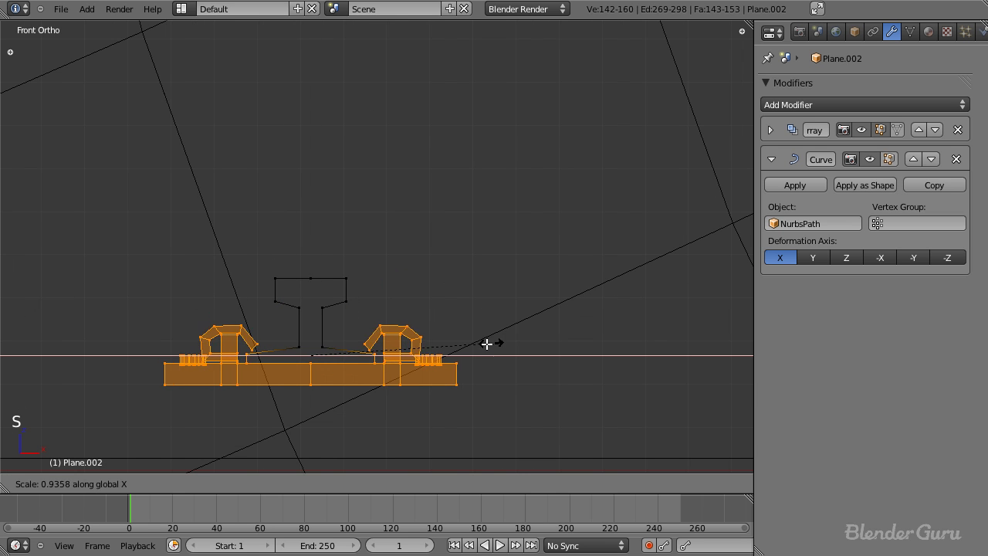
{"action": "left_click", "coordinate": [453, 344]}
Lower the entire third rail mesh about 0.02 along Z toward the tunnel floor.
{"action": "scroll", "coordinate": [429, 293], "scroll_direction": "down", "scroll_amount": 4}
{"action": "key", "text": "Tab"}
{"action": "mouse_move", "coordinate": [422, 282]}
{"action": "middle_mouse_down"}
{"action": "mouse_move", "coordinate": [381, 323]}
{"action": "mouse_move", "coordinate": [396, 267]}
{"action": "mouse_move", "coordinate": [322, 304]}
{"action": "middle_mouse_up"}
{"action": "key", "text": "z"}
{"action": "scroll", "coordinate": [379, 309], "scroll_direction": "down", "scroll_amount": 3}
{"action": "key", "text": "KP_1"}
{"action": "key", "text": "Tab"}
{"action": "key", "text": "a"}
{"action": "key", "text": "a"}
{"action": "key", "text": "a"}
{"action": "key", "text": "g"}
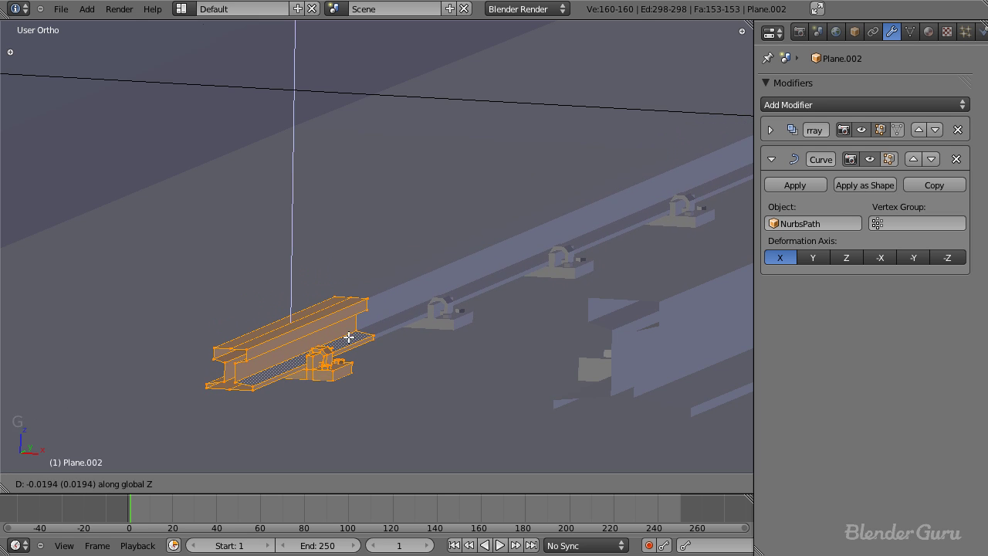
{"action": "left_click", "coordinate": [347, 334]}
{"action": "scroll", "coordinate": [348, 334], "scroll_direction": "down", "scroll_amount": 4}
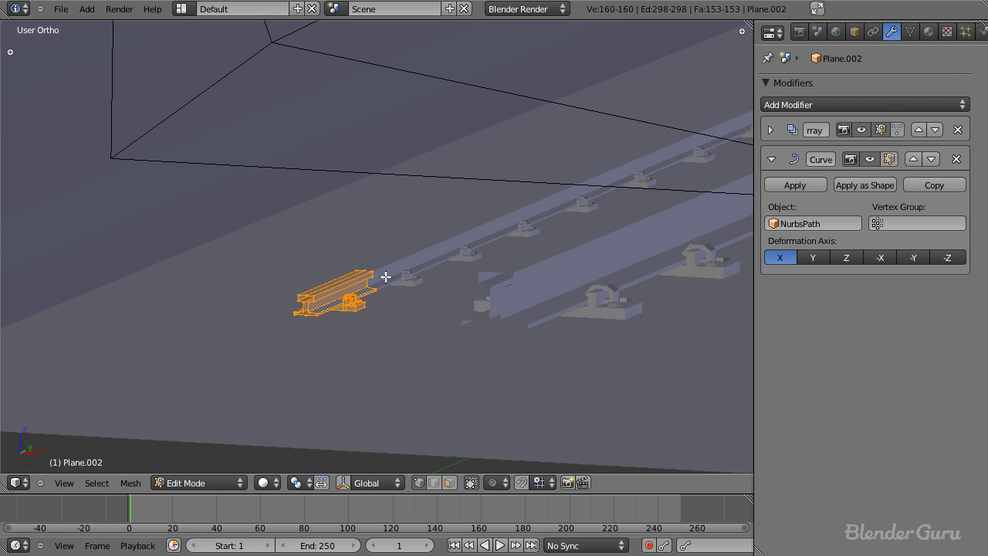
{"action": "middle_click_drag", "start_coordinate": [386, 271], "coordinate": [410, 293]}
{"action": "scroll", "coordinate": [407, 294], "scroll_direction": "down", "scroll_amount": 5}
{"action": "key", "text": "Tab"}
Select both ends of the third rail segment in top view and stretch them along Y by a factor of about 1.96.
{"action": "scroll", "coordinate": [401, 282], "scroll_direction": "up", "scroll_amount": 8}
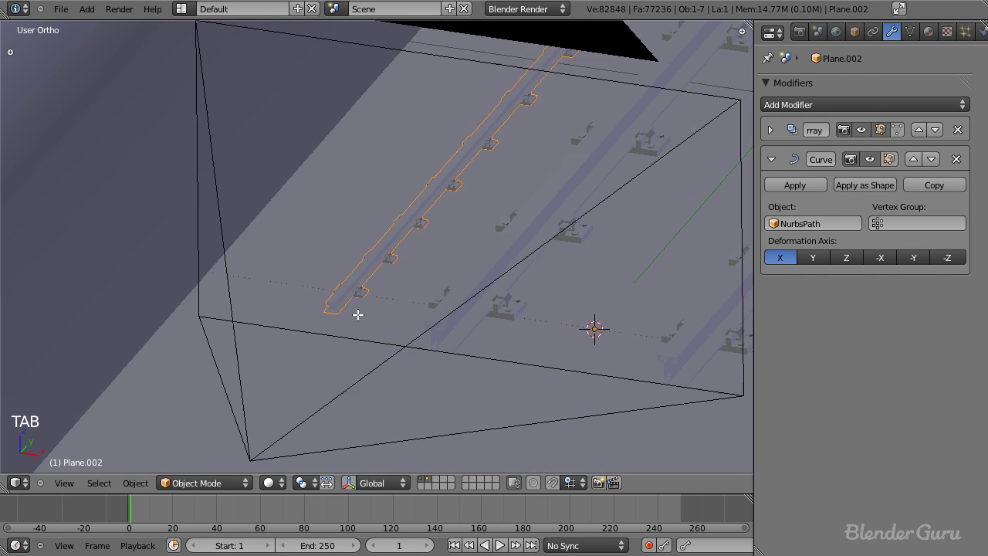
{"action": "key", "text": "Tab"}
{"action": "key", "text": "z"}
{"action": "key", "text": "KP_7"}
{"action": "key", "text": "a"}
{"action": "key", "text": "b"}
{"action": "left_click_drag", "start_coordinate": [317, 233], "coordinate": [418, 267]}
{"action": "key", "text": "b"}
{"action": "left_click_drag", "start_coordinate": [314, 391], "coordinate": [417, 422]}
{"action": "key", "text": "s"}
{"action": "key", "text": "y"}
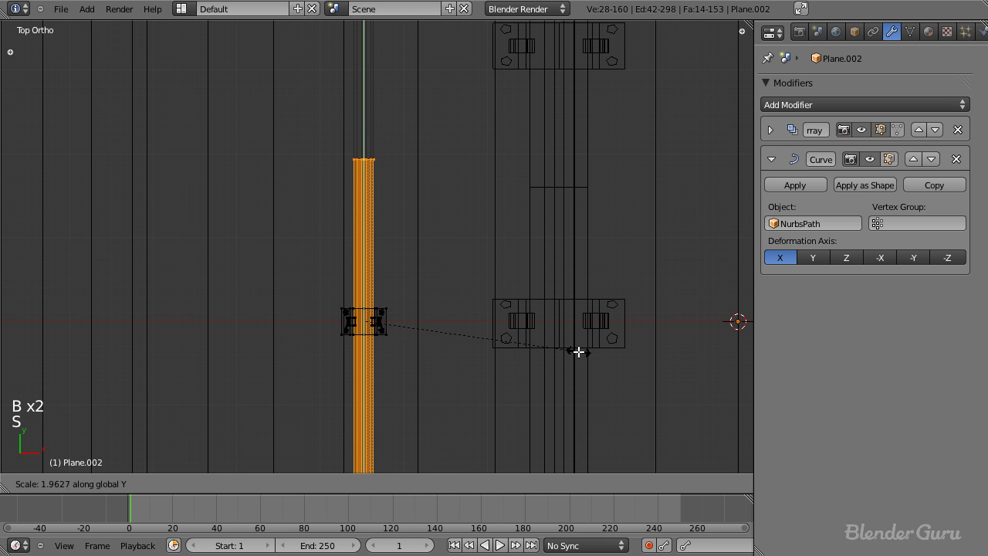
{"action": "left_click", "coordinate": [578, 351]}
Check the wider-spaced third rail beside the main track through the camera in solid shading.
{"action": "scroll", "coordinate": [576, 350], "scroll_direction": "down", "scroll_amount": 6}
{"action": "key", "text": "Tab"}
{"action": "scroll", "coordinate": [573, 351], "scroll_direction": "down", "scroll_amount": 6}
{"action": "key", "text": "KP_0"}
{"action": "key", "text": "z"}
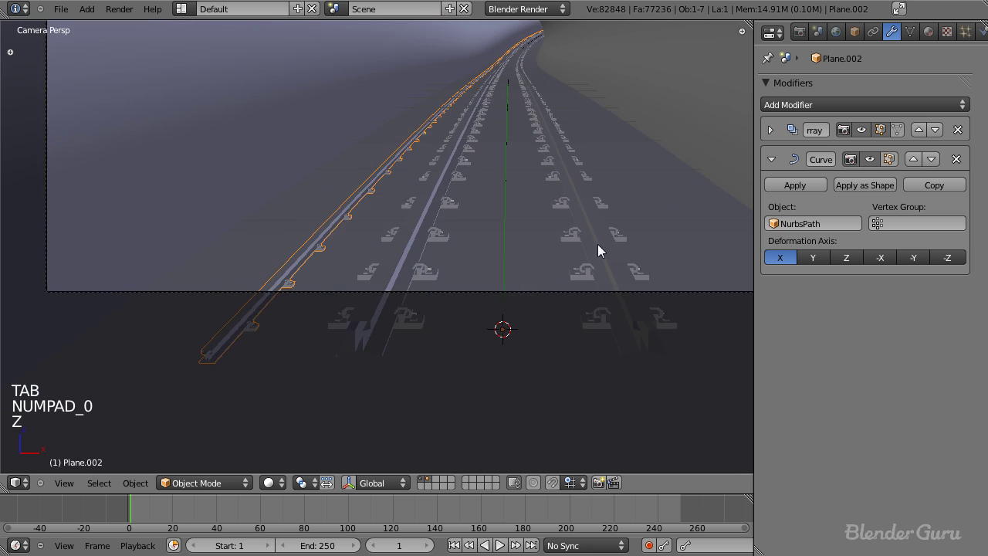
{"action": "key", "text": "a"}
{"action": "scroll", "coordinate": [380, 289], "scroll_direction": "down", "scroll_amount": 4}
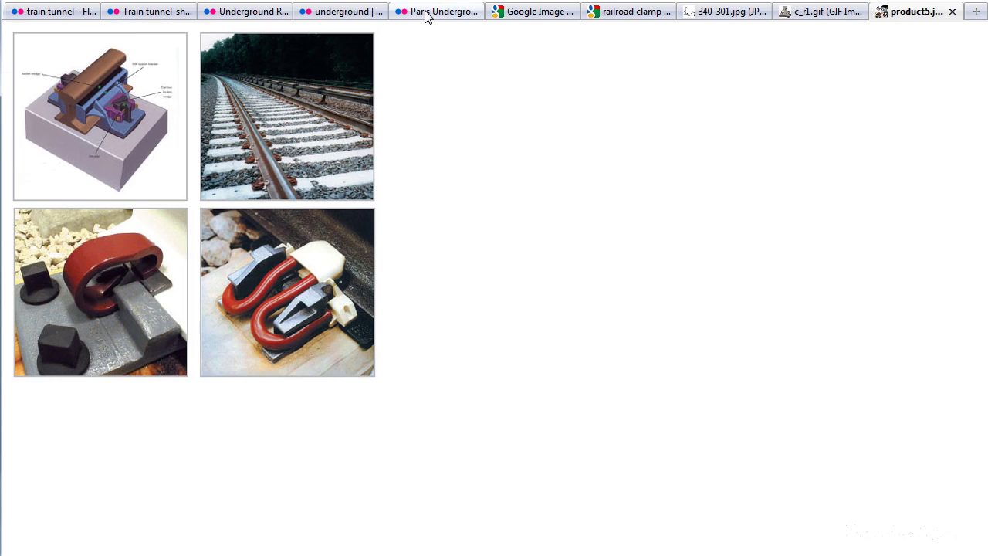
Study the tunnel reference photos on Flickr in the browser, including Paris Underground and Underground Rail, and return to Blender.
{"action": "left_click", "coordinate": [426, 16]}
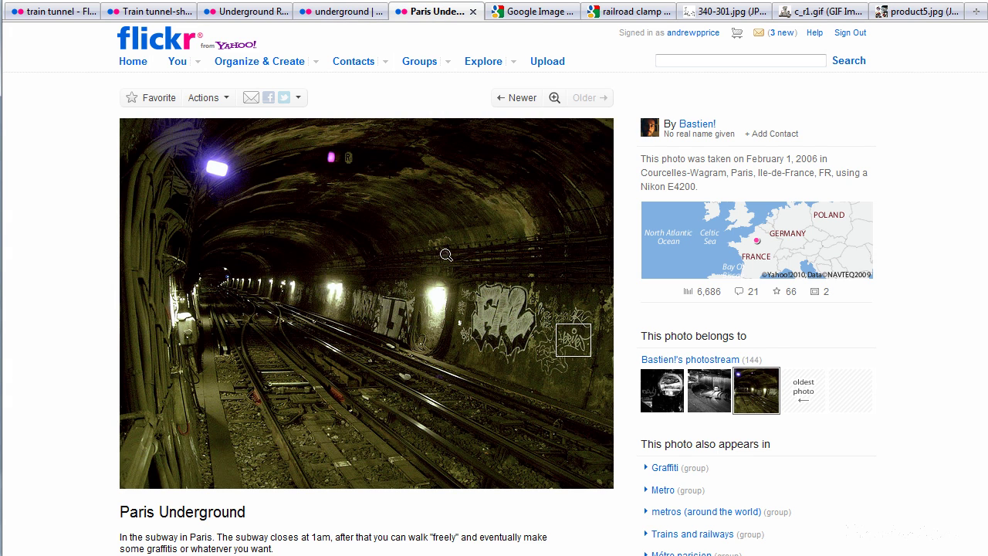
{"action": "key", "text": "ctrl+shift+Tab"}
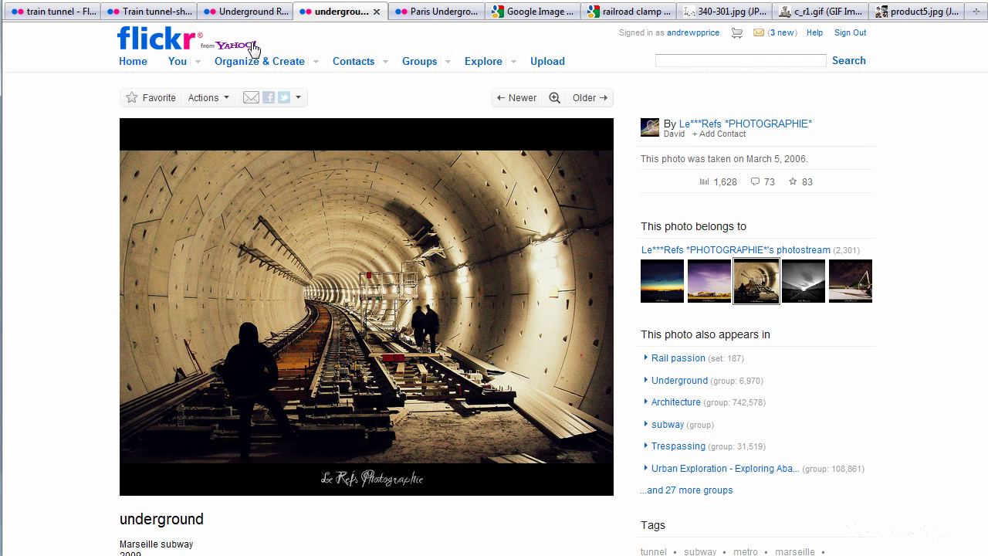
{"action": "key", "text": "ctrl+shift+Tab"}
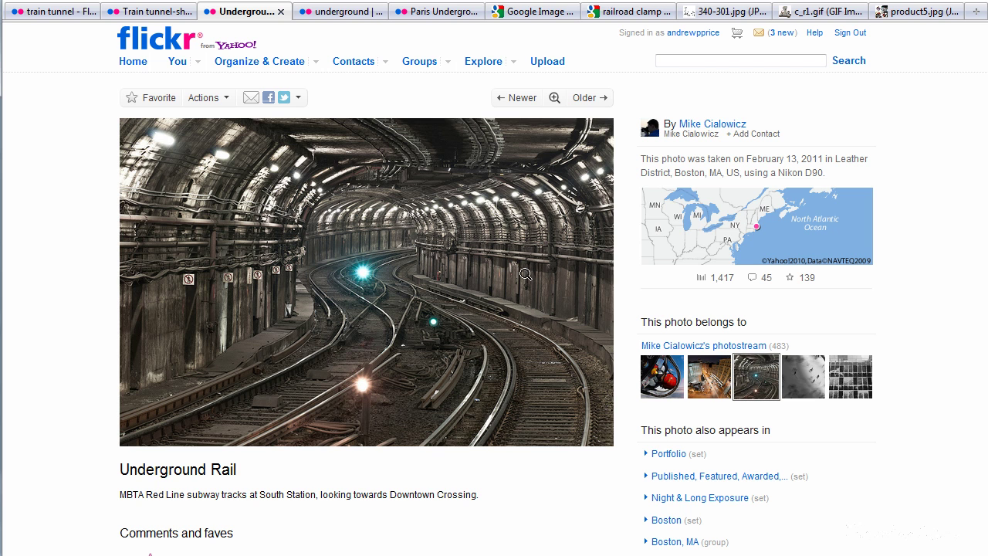
{"action": "left_click", "coordinate": [145, 16]}
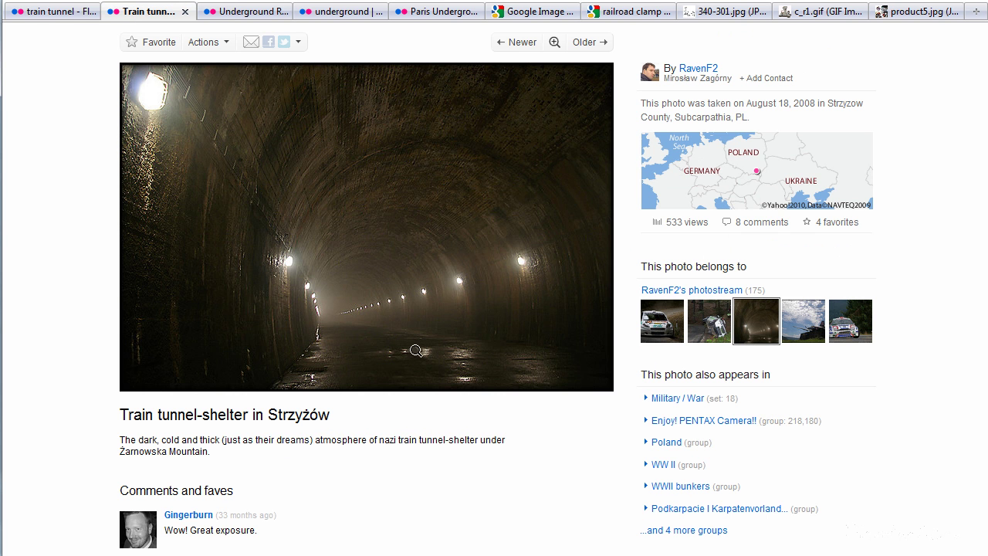
{"action": "left_click", "coordinate": [245, 11]}
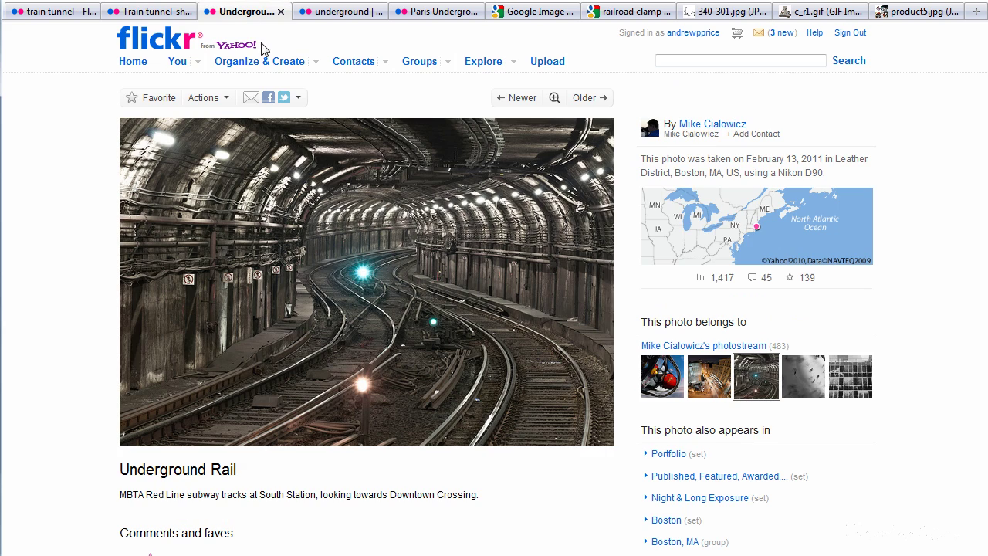
{"action": "key", "text": "alt+Tab"}
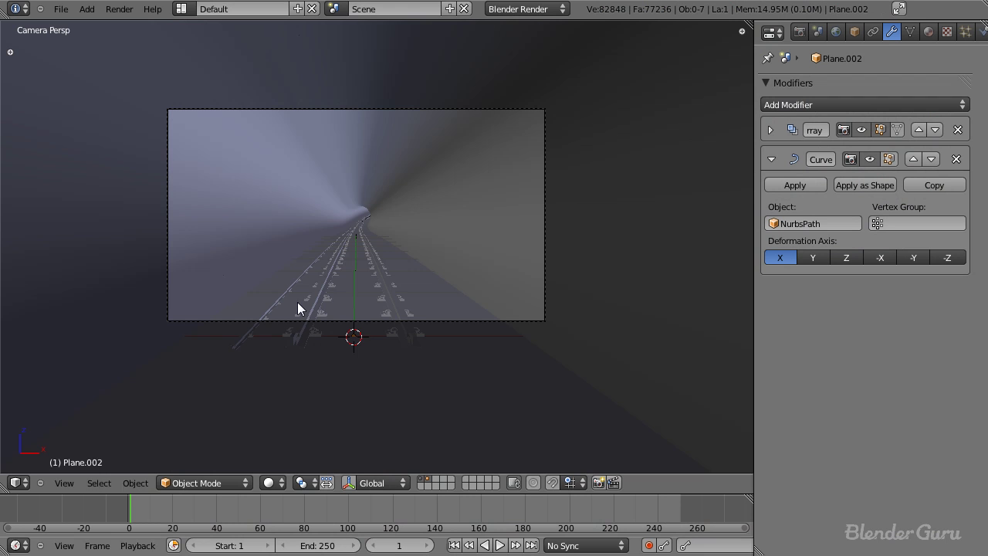
Add a cylinder mesh between the third rail and the tunnel wall in front view.
{"action": "scroll", "coordinate": [330, 291], "scroll_direction": "up", "scroll_amount": 3}
{"action": "key", "text": "KP_1"}
{"action": "scroll", "coordinate": [338, 274], "scroll_direction": "up", "scroll_amount": 6}
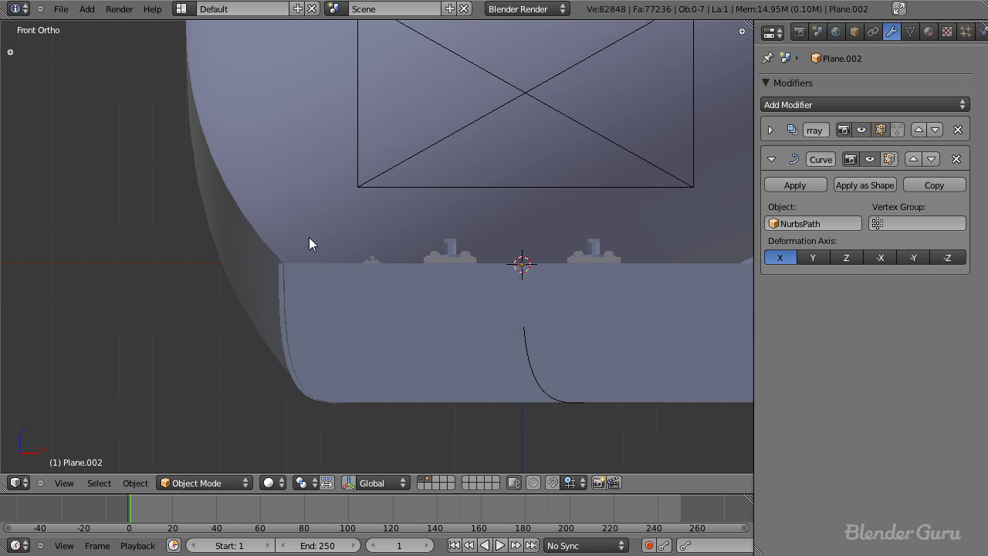
{"action": "key", "text": "shift+a"}
{"action": "mouse_move", "coordinate": [310, 239]}
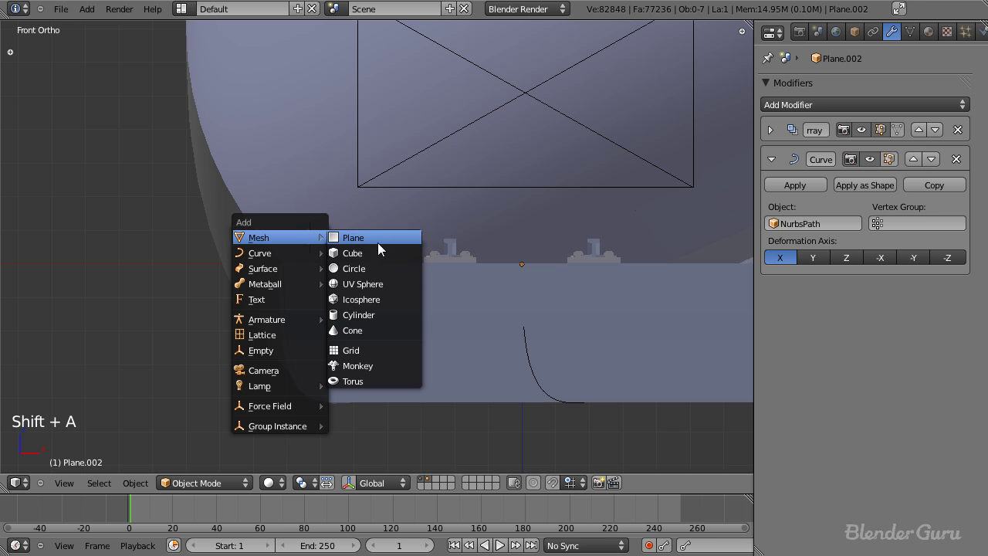
{"action": "left_click", "coordinate": [378, 310]}
Set the new cylinder to 20 vertices and remove its end caps.
{"action": "scroll", "coordinate": [429, 241], "scroll_direction": "down", "scroll_amount": 5}
{"action": "key", "text": "t"}
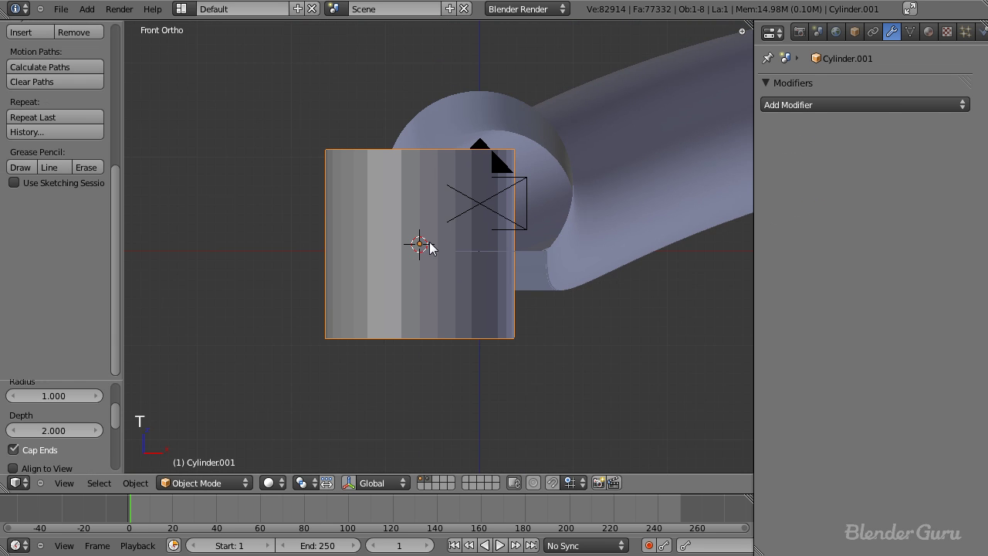
{"action": "scroll", "coordinate": [64, 397], "scroll_direction": "up", "scroll_amount": 2}
{"action": "left_click", "coordinate": [57, 427]}
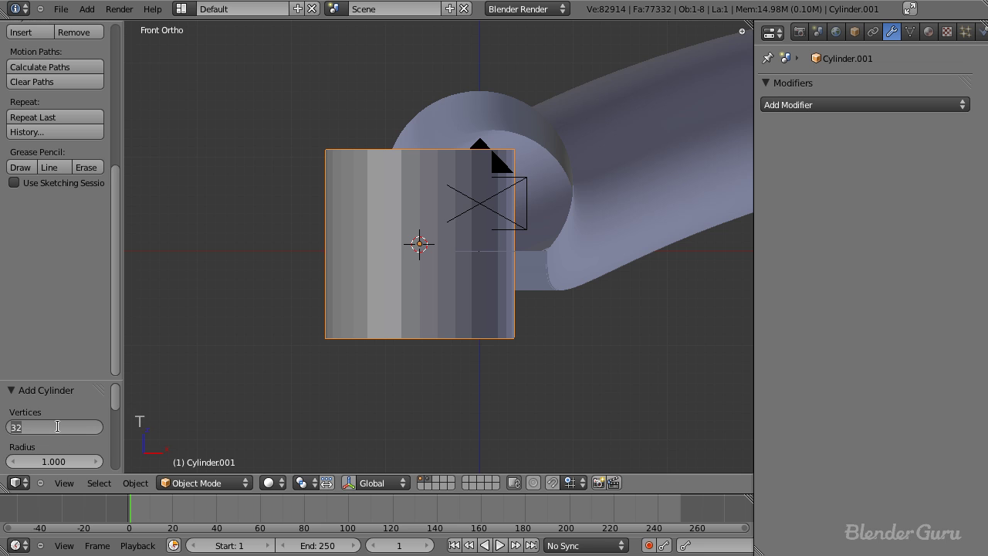
{"action": "type", "text": "20"}
{"action": "key", "text": "Return"}
{"action": "scroll", "coordinate": [30, 448], "scroll_direction": "down", "scroll_amount": 2}
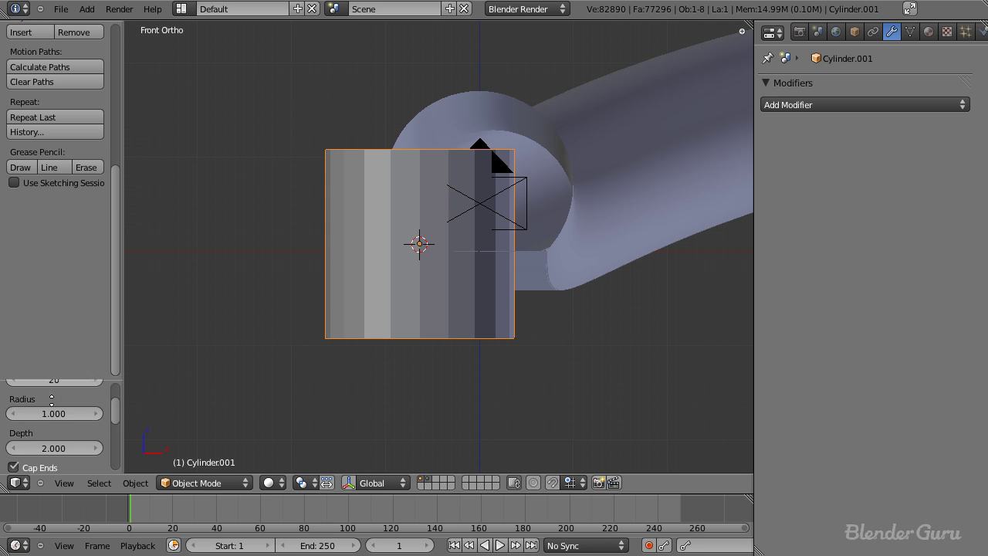
{"action": "key", "text": "t"}
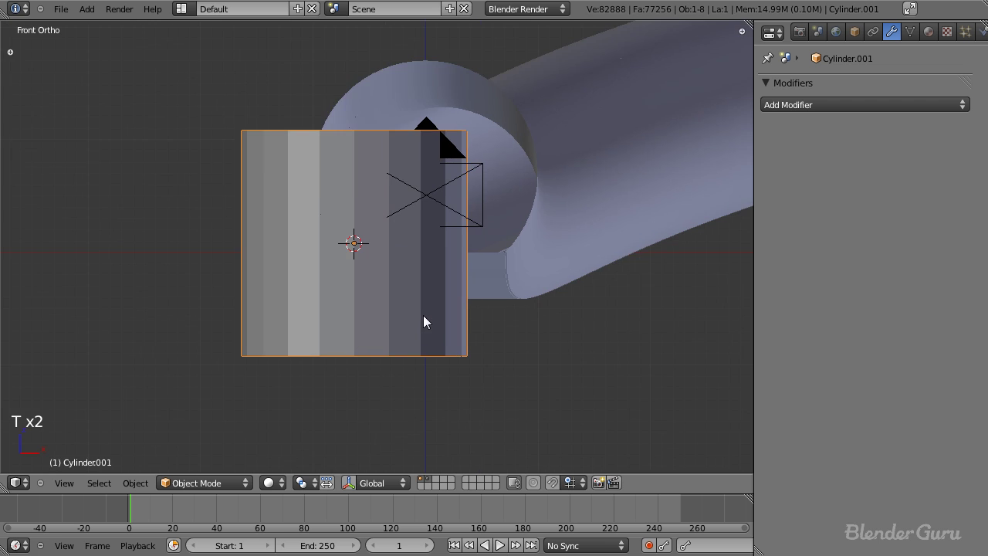
Rotate the cylinder in side view to lie along the tunnel and scale it down to pipe thickness.
{"action": "key", "text": "KP_3"}
{"action": "key", "text": "z"}
{"action": "key", "text": "r"}
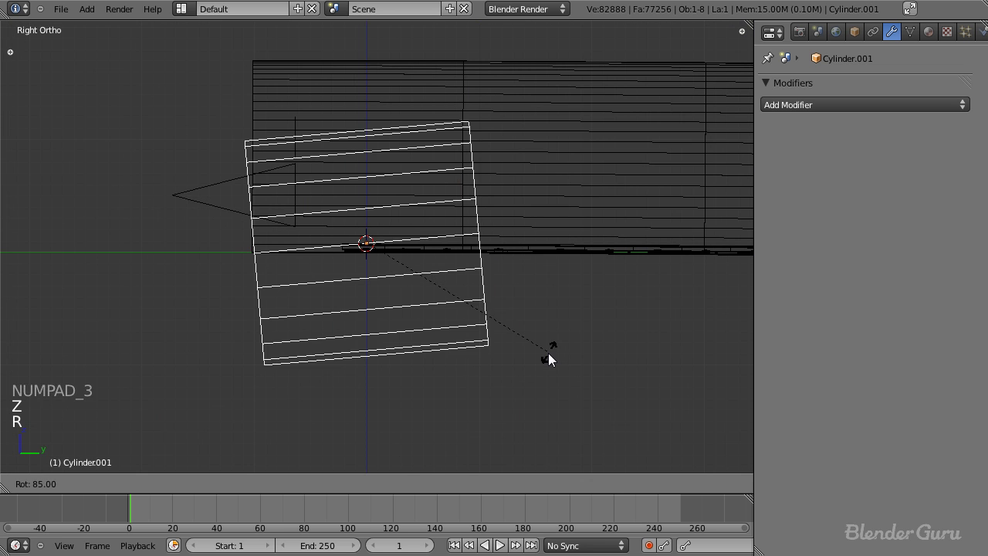
{"action": "left_click", "coordinate": [545, 354]}
{"action": "key", "text": "s"}
{"action": "left_click", "coordinate": [432, 242]}
{"action": "scroll", "coordinate": [506, 250], "scroll_direction": "up", "scroll_amount": 5}
{"action": "key", "text": "s"}
{"action": "left_click", "coordinate": [399, 255]}
Stretch the thin cylinder along the Y axis into a longer pipe segment.
{"action": "scroll", "coordinate": [398, 255], "scroll_direction": "down", "scroll_amount": 1}
{"action": "key", "text": "s"}
{"action": "key", "text": "x"}
{"action": "key", "text": "y"}
{"action": "left_click", "coordinate": [712, 279]}
{"action": "middle_click_drag", "start_coordinate": [456, 292], "coordinate": [526, 347]}
Move the pipe segment in front view to sit beside the tunnel wall, just above the floor.
{"action": "key", "text": "KP_1"}
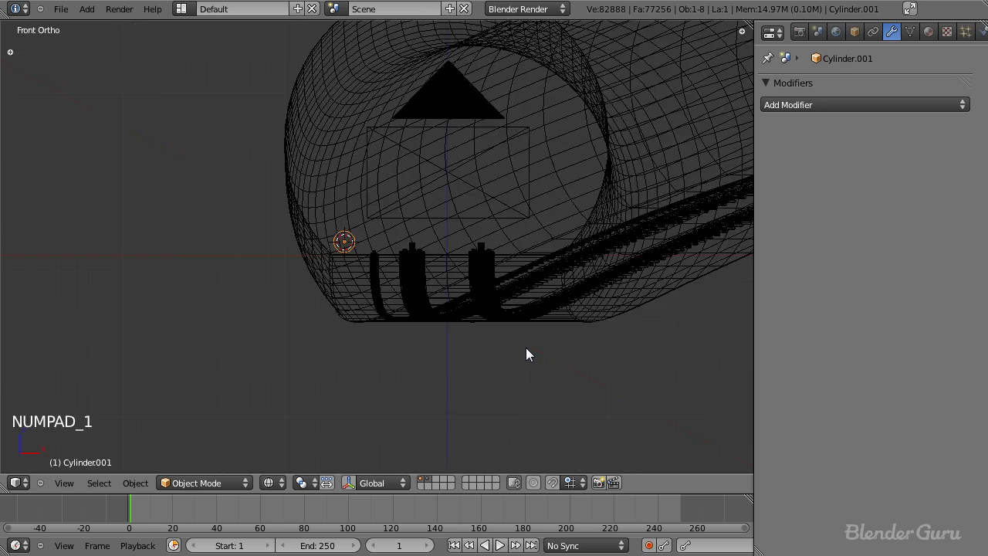
{"action": "scroll", "coordinate": [500, 299], "scroll_direction": "up", "scroll_amount": 4}
{"action": "key", "text": "g"}
{"action": "left_click", "coordinate": [456, 275]}
{"action": "mouse_move", "coordinate": [424, 255]}
{"action": "middle_mouse_down"}
{"action": "mouse_move", "coordinate": [451, 305]}
{"action": "mouse_move", "coordinate": [398, 307]}
{"action": "middle_mouse_up"}
Apply smooth shading to the pipe segment.
{"action": "key", "text": "z"}
{"action": "scroll", "coordinate": [416, 294], "scroll_direction": "down", "scroll_amount": 2}
{"action": "key", "text": "t"}
{"action": "scroll", "coordinate": [51, 106], "scroll_direction": "up", "scroll_amount": 5}
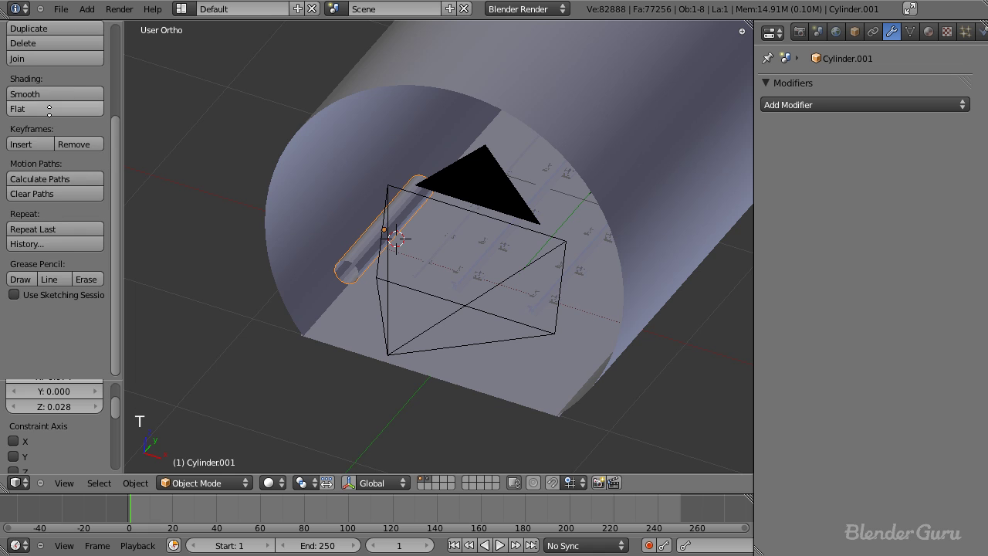
{"action": "key", "text": "t"}
{"action": "scroll", "coordinate": [478, 224], "scroll_direction": "up", "scroll_amount": 4}
{"action": "scroll", "coordinate": [471, 225], "scroll_direction": "down", "scroll_amount": 3}
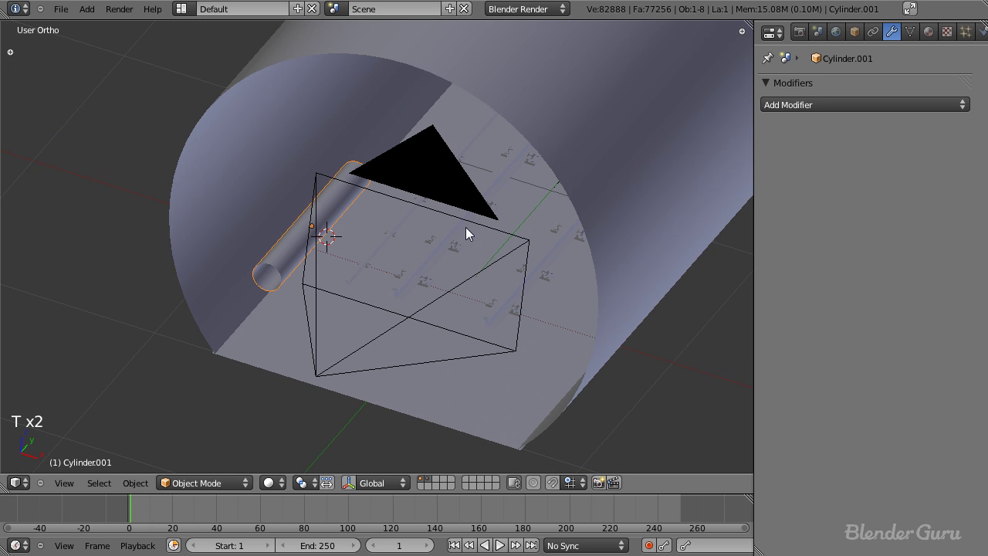
Add an Array modifier to the pipe with a relative offset of 0 in X and 1 in Y.
{"action": "left_click", "coordinate": [881, 108]}
{"action": "left_click", "coordinate": [671, 138]}
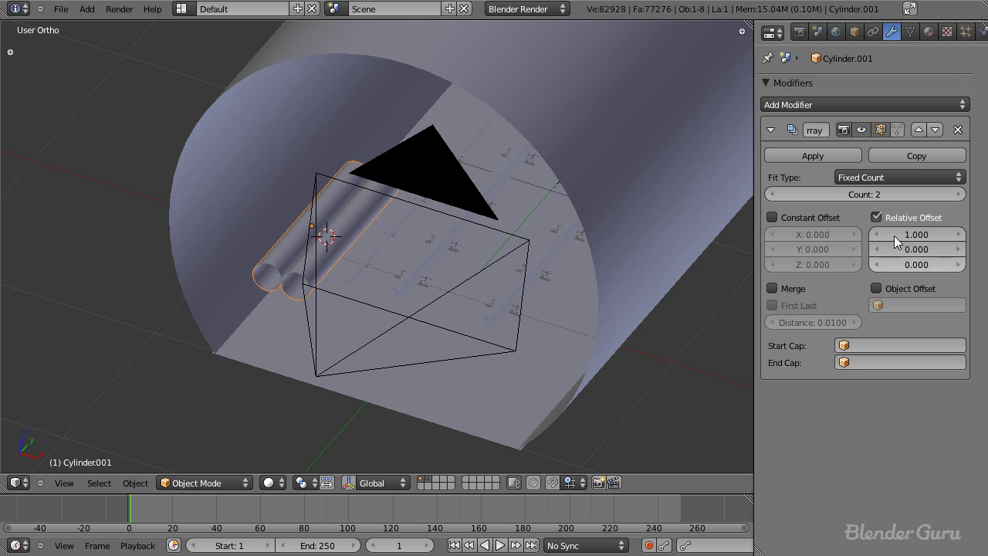
{"action": "type", "text": "0"}
{"action": "key", "text": "Tab"}
{"action": "type", "text": "1"}
{"action": "key", "text": "Return"}
Apply the pipe's object transform so the array copies line up along the tunnel.
{"action": "key", "text": "ctrl+a"}
{"action": "left_click", "coordinate": [481, 240]}
{"action": "key", "text": "z"}
{"action": "key", "text": "z"}
{"action": "scroll", "coordinate": [484, 226], "scroll_direction": "down", "scroll_amount": 4}
Raise the pipe's array count to 85 so the copies span the length of the tunnel.
{"action": "left_click_drag", "start_coordinate": [852, 195], "coordinate": [926, 195]}
{"action": "key", "text": "z"}
{"action": "scroll", "coordinate": [543, 278], "scroll_direction": "down", "scroll_amount": 14}
{"action": "middle_click_drag", "start_coordinate": [580, 163], "coordinate": [519, 303], "text": "shift"}
{"action": "left_click_drag", "start_coordinate": [868, 194], "coordinate": [861, 194]}
{"action": "mouse_move", "coordinate": [679, 196]}
{"action": "left_mouse_down"}
{"action": "mouse_move", "coordinate": [703, 199]}
{"action": "mouse_move", "coordinate": [688, 198]}
{"action": "left_mouse_up"}
Add a Curve modifier to the pipe with NurbsPath as its object and check it in camera view.
{"action": "left_click", "coordinate": [840, 102]}
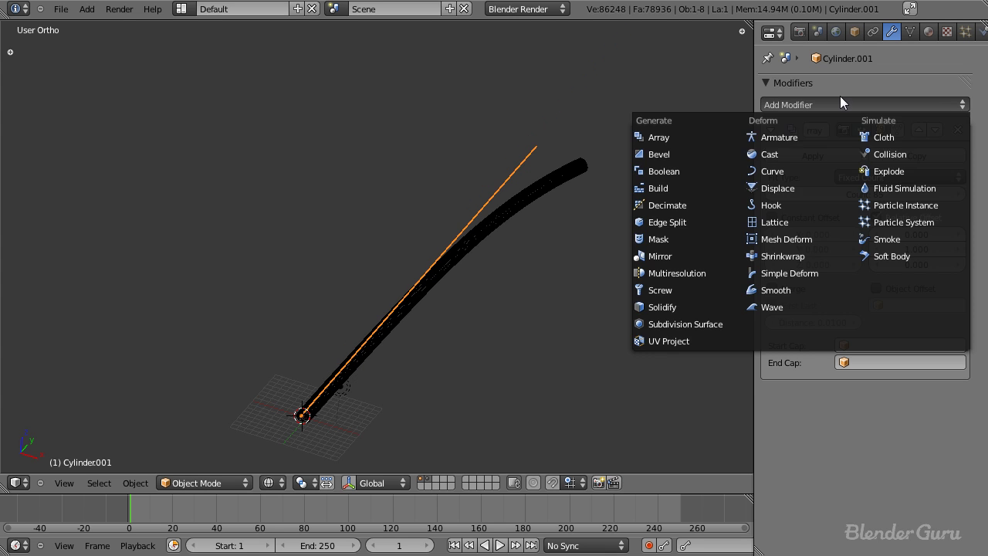
{"action": "left_click", "coordinate": [776, 170]}
{"action": "left_click", "coordinate": [805, 460]}
{"action": "left_click", "coordinate": [799, 306]}
{"action": "key", "text": "z"}
{"action": "key", "text": "z"}
{"action": "key", "text": "z"}
{"action": "key", "text": "z"}
{"action": "key", "text": "KP_0"}
Select the whole pipe mesh in front view and scale it down to a thinner pipe.
{"action": "middle_click_drag", "start_coordinate": [290, 281], "coordinate": [397, 233], "text": "shift"}
{"action": "key", "text": "KP_1"}
{"action": "scroll", "coordinate": [388, 288], "scroll_direction": "up", "scroll_amount": 3}
{"action": "middle_click_drag", "start_coordinate": [404, 450], "coordinate": [452, 290], "text": "shift"}
{"action": "scroll", "coordinate": [452, 291], "scroll_direction": "up", "scroll_amount": 3}
{"action": "scroll", "coordinate": [452, 291], "scroll_direction": "up", "scroll_amount": 8}
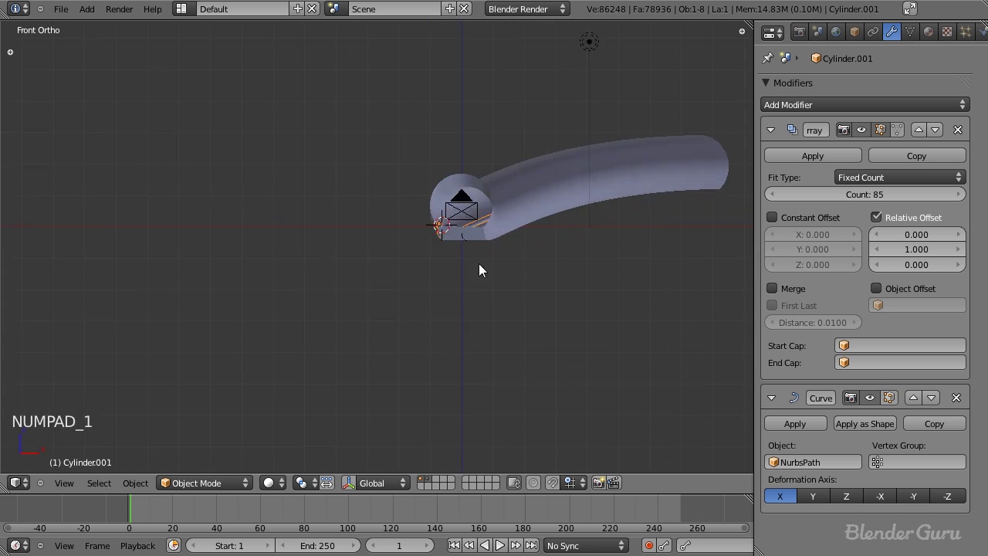
{"action": "key", "text": "z"}
{"action": "scroll", "coordinate": [509, 252], "scroll_direction": "down", "scroll_amount": 5}
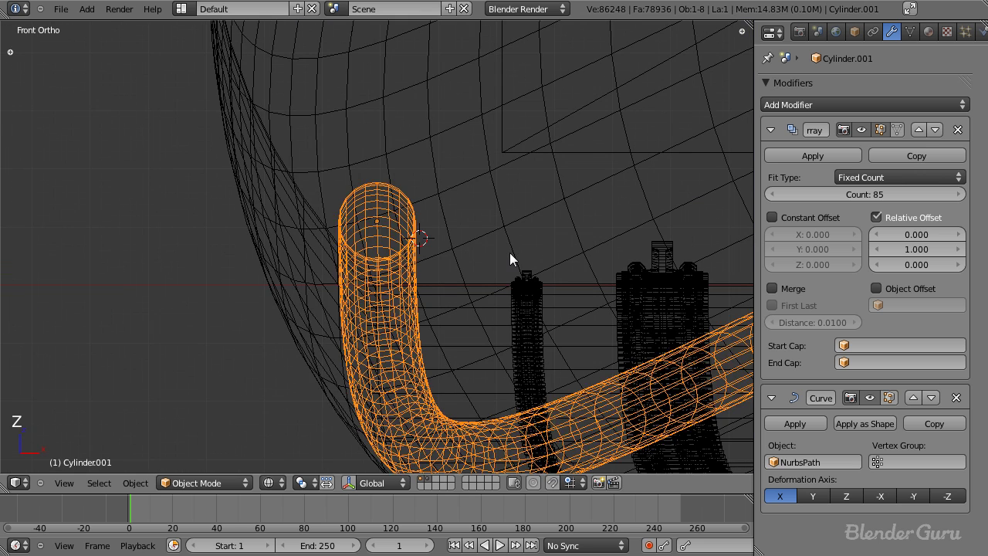
{"action": "key", "text": "Tab"}
{"action": "key", "text": "a"}
{"action": "key", "text": "a"}
{"action": "key", "text": "a"}
{"action": "key", "text": "s"}
{"action": "left_click", "coordinate": [488, 213]}
Move the pipe mesh along X closer to the tunnel wall.
{"action": "key", "text": "g"}
{"action": "key", "text": "x"}
{"action": "left_click", "coordinate": [464, 207]}
{"action": "mouse_move", "coordinate": [465, 208]}
{"action": "middle_mouse_down"}
{"action": "mouse_move", "coordinate": [372, 322]}
{"action": "mouse_move", "coordinate": [435, 267]}
{"action": "mouse_move", "coordinate": [417, 286]}
{"action": "middle_mouse_up"}
{"action": "scroll", "coordinate": [372, 322], "scroll_direction": "down", "scroll_amount": 4}
{"action": "scroll", "coordinate": [372, 321], "scroll_direction": "down", "scroll_amount": 4}
Stretch the pipe segment mesh along Y in top view to lengthen it.
{"action": "key", "text": "Tab"}
{"action": "key", "text": "z"}
{"action": "key", "text": "z"}
{"action": "key", "text": "Tab"}
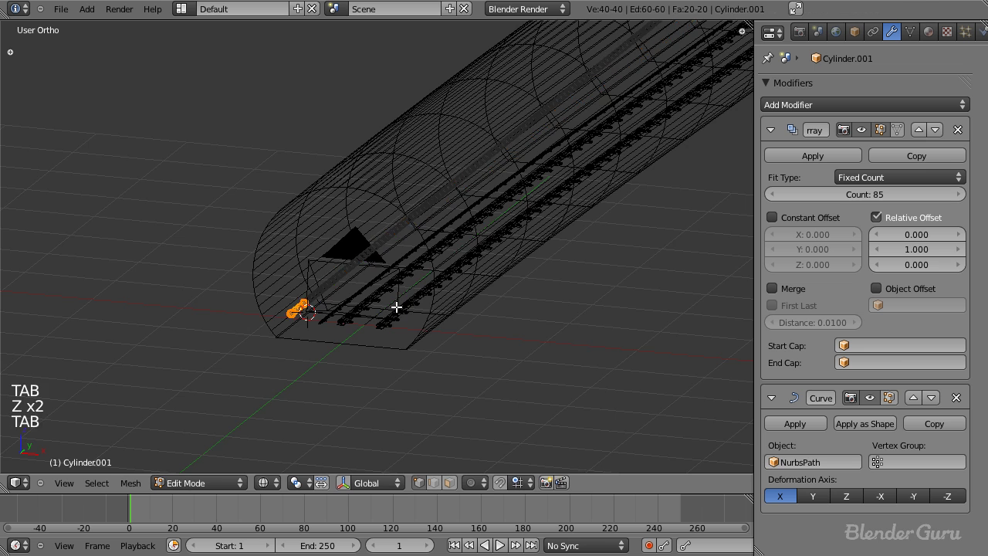
{"action": "key", "text": "KP_7"}
{"action": "key", "text": "KP_Decimal"}
{"action": "key", "text": "KP_Enter"}
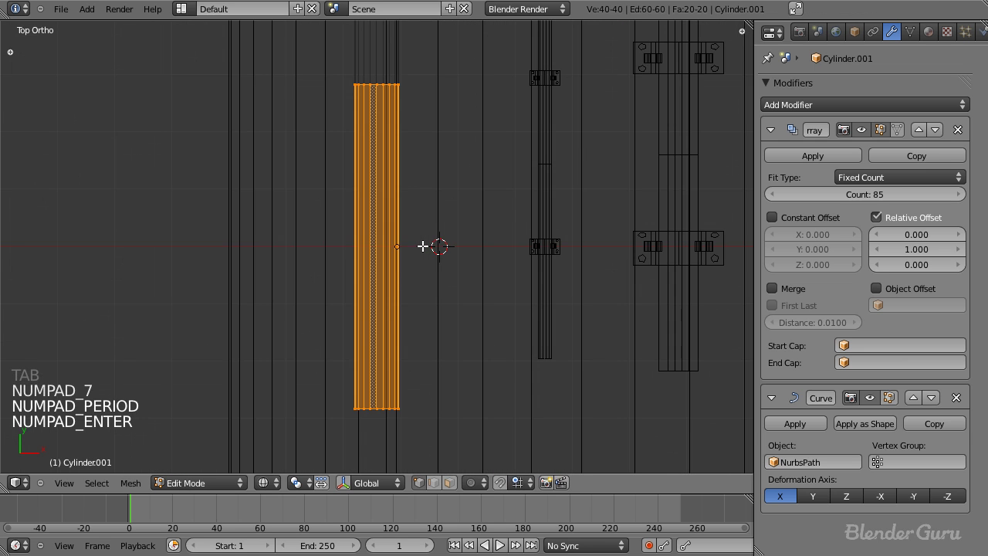
{"action": "scroll", "coordinate": [424, 246], "scroll_direction": "up", "scroll_amount": 1}
{"action": "scroll", "coordinate": [425, 245], "scroll_direction": "down", "scroll_amount": 4}
{"action": "key", "text": "s"}
{"action": "key", "text": "y"}
{"action": "left_click", "coordinate": [603, 245]}
Select the vertex ring at the pipe segment's far end, extrude it in place and scale it outward.
{"action": "scroll", "coordinate": [556, 257], "scroll_direction": "down", "scroll_amount": 4}
{"action": "scroll", "coordinate": [473, 272], "scroll_direction": "up", "scroll_amount": 5}
{"action": "middle_click_drag", "start_coordinate": [415, 83], "coordinate": [423, 335], "text": "shift"}
{"action": "scroll", "coordinate": [413, 324], "scroll_direction": "up", "scroll_amount": 3}
{"action": "key", "text": "a"}
{"action": "key", "text": "b"}
{"action": "left_click_drag", "start_coordinate": [333, 258], "coordinate": [549, 325]}
{"action": "scroll", "coordinate": [549, 324], "scroll_direction": "up", "scroll_amount": 3}
{"action": "scroll", "coordinate": [532, 340], "scroll_direction": "down", "scroll_amount": 3}
{"action": "scroll", "coordinate": [498, 326], "scroll_direction": "up", "scroll_amount": 3}
{"action": "key", "text": "e"}
{"action": "right_click", "coordinate": [494, 306]}
{"action": "key", "text": "s"}
{"action": "left_click", "coordinate": [511, 306]}
Extrude the widened ring along the pipe and extrude again, scaling inward, to close the raised collar.
{"action": "key", "text": "e"}
{"action": "left_click", "coordinate": [512, 291]}
{"action": "key", "text": "e"}
{"action": "key", "text": "s"}
{"action": "left_click", "coordinate": [479, 324]}
Enable Merge in the pipe's Array modifier and inspect the collars where the segments join.
{"action": "middle_click_drag", "start_coordinate": [479, 324], "coordinate": [324, 205]}
{"action": "key", "text": "z"}
{"action": "key", "text": "KP_Decimal"}
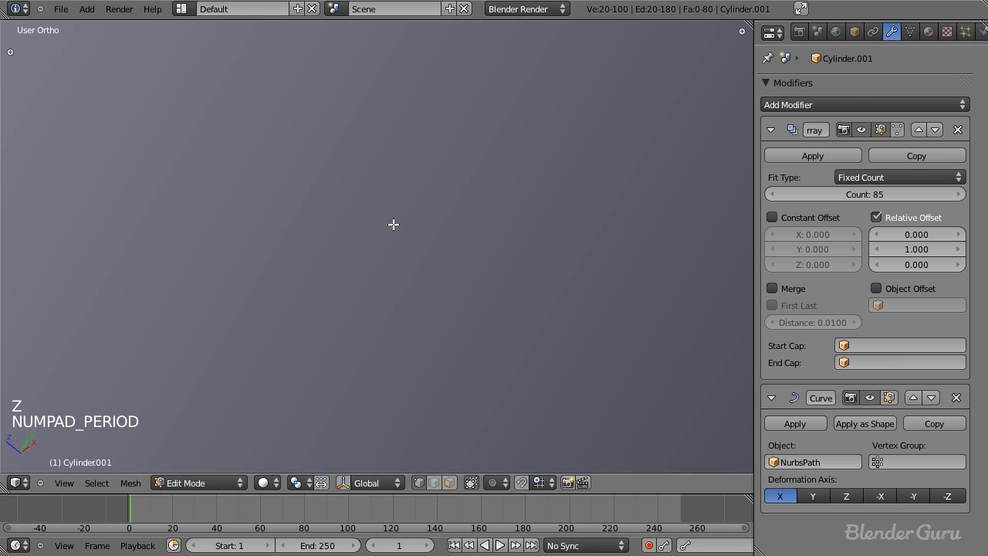
{"action": "key", "text": "KP_5"}
{"action": "middle_click_drag", "start_coordinate": [395, 225], "coordinate": [430, 256]}
{"action": "key", "text": "Tab"}
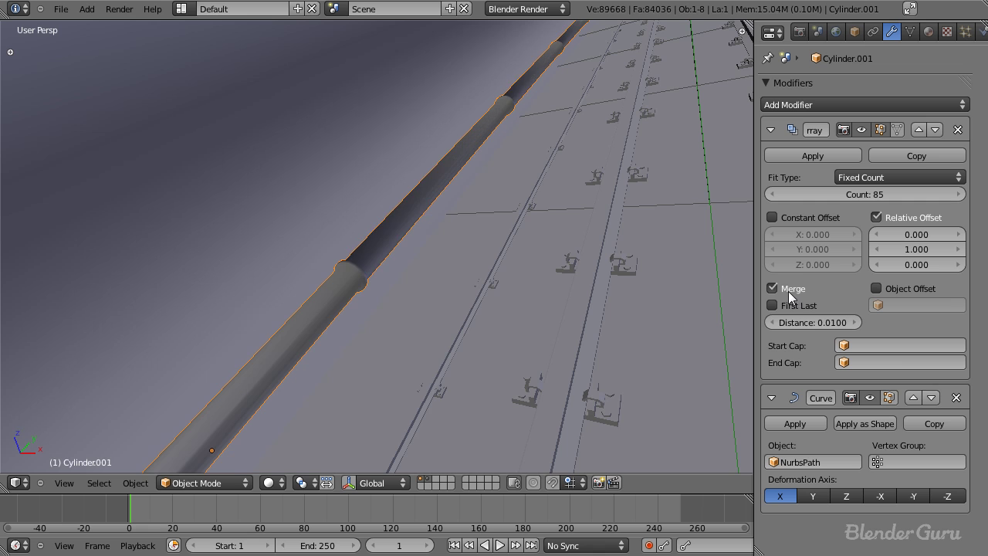
{"action": "left_click", "coordinate": [789, 292]}
{"action": "scroll", "coordinate": [440, 290], "scroll_direction": "up", "scroll_amount": 4}
{"action": "middle_click_drag", "start_coordinate": [440, 290], "coordinate": [377, 290]}
{"action": "mouse_move", "coordinate": [298, 283]}
{"action": "middle_mouse_down"}
{"action": "mouse_move", "coordinate": [347, 270]}
{"action": "mouse_move", "coordinate": [359, 288]}
{"action": "middle_mouse_up"}
{"action": "key", "text": "z"}
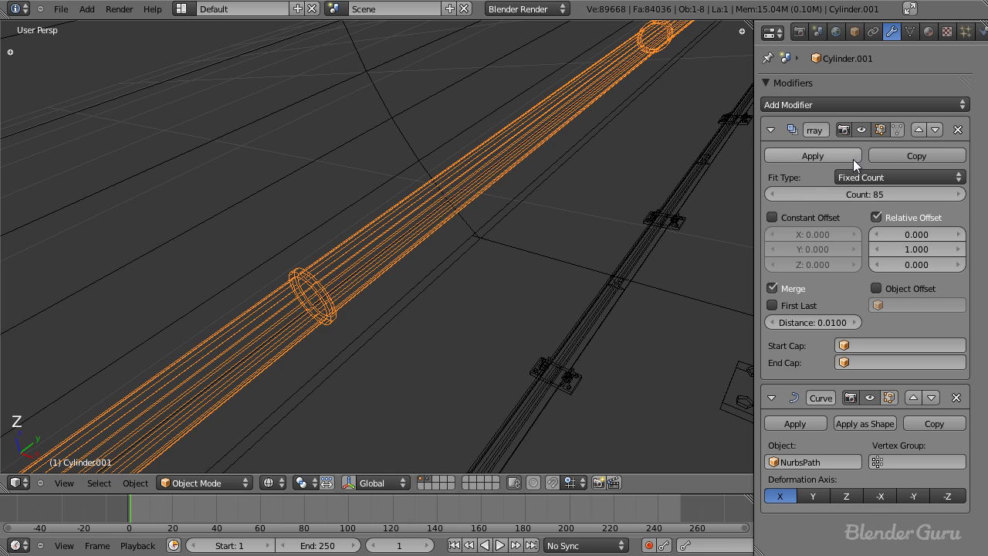
Add an Edge Split modifier to the pipe and compare the shading with its viewport display off and on.
{"action": "left_click", "coordinate": [772, 135]}
{"action": "left_click", "coordinate": [787, 104]}
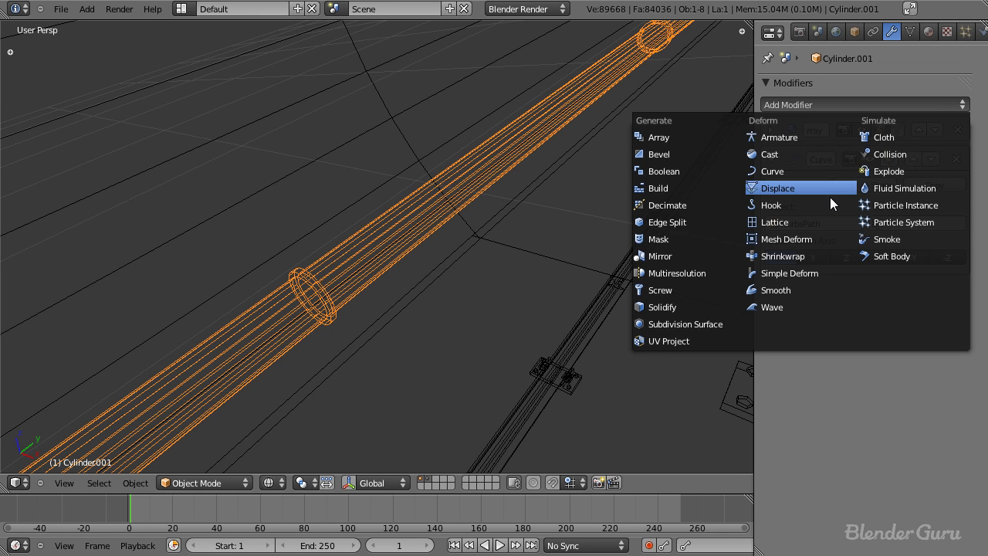
{"action": "left_click", "coordinate": [681, 223]}
{"action": "key", "text": "z"}
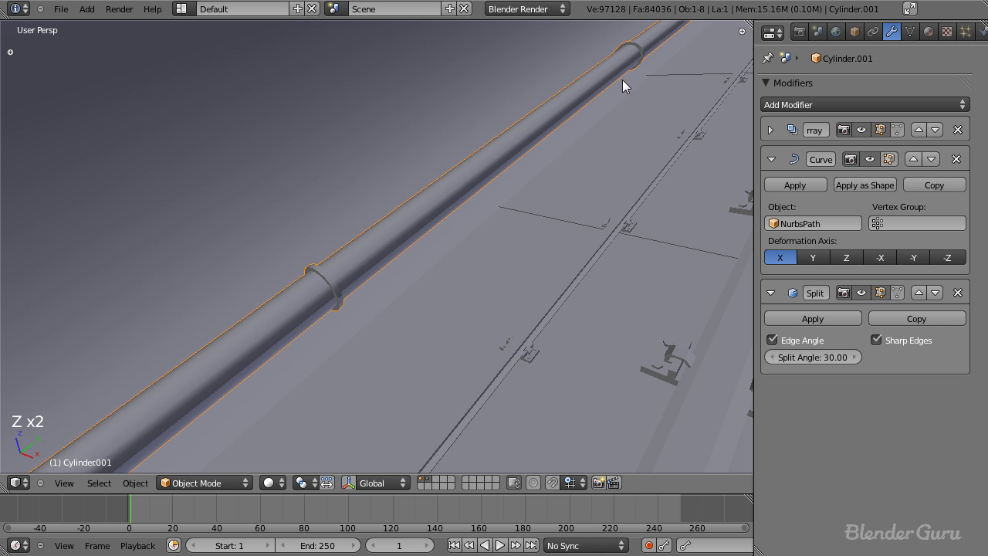
{"action": "left_click", "coordinate": [864, 292]}
{"action": "left_click", "coordinate": [865, 293]}
{"action": "left_click", "coordinate": [865, 292]}
{"action": "left_click", "coordinate": [865, 293]}
Select the edge loop at the pipe's open near end and duplicate it along Y onto the pipe body.
{"action": "scroll", "coordinate": [443, 308], "scroll_direction": "down", "scroll_amount": 6}
{"action": "mouse_move", "coordinate": [444, 308]}
{"action": "middle_mouse_down"}
{"action": "mouse_move", "coordinate": [454, 232]}
{"action": "mouse_move", "coordinate": [461, 238]}
{"action": "middle_mouse_up"}
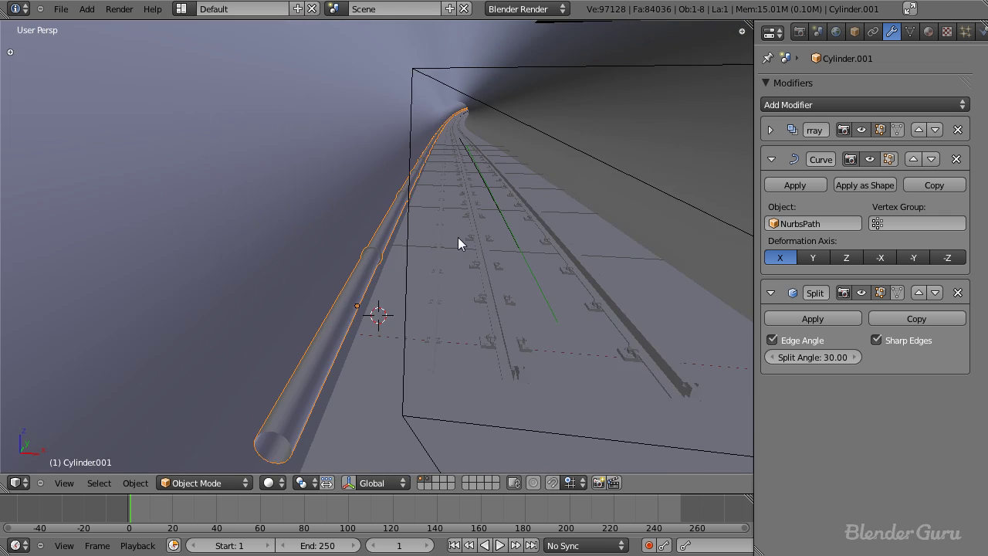
{"action": "middle_click_drag", "start_coordinate": [379, 289], "coordinate": [408, 262]}
{"action": "scroll", "coordinate": [417, 262], "scroll_direction": "up", "scroll_amount": 5}
{"action": "key", "text": "Tab"}
{"action": "key", "text": "z"}
{"action": "right_click", "coordinate": [265, 392], "text": "alt"}
{"action": "key", "text": "z"}
{"action": "middle_click_drag", "start_coordinate": [358, 308], "coordinate": [330, 335]}
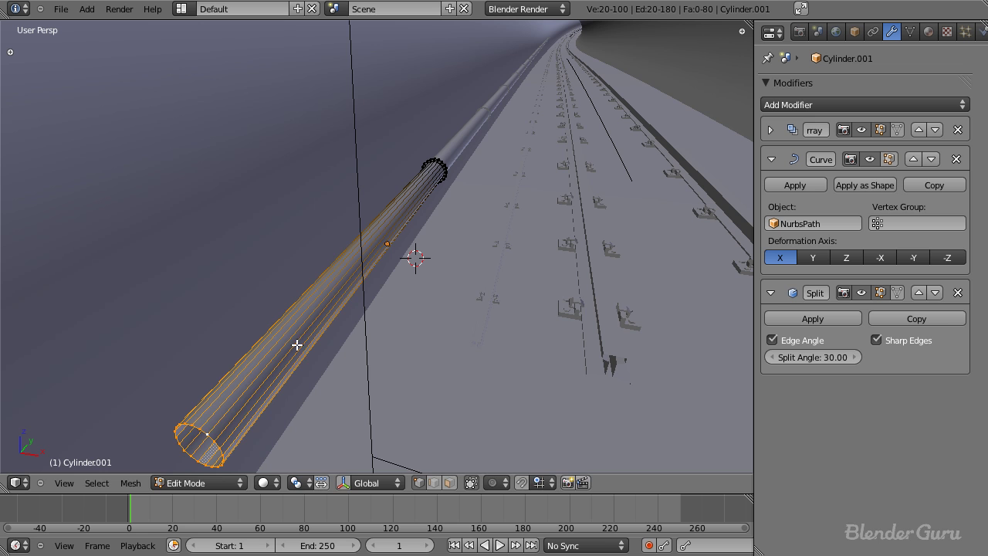
{"action": "key", "text": "shift+d"}
{"action": "key", "text": "y"}
{"action": "left_click", "coordinate": [488, 211]}
Scale the duplicated ring slightly larger than the pipe and extrude it about 0.01 along Y into a narrow band.
{"action": "middle_click_drag", "start_coordinate": [488, 212], "coordinate": [417, 271]}
{"action": "scroll", "coordinate": [412, 265], "scroll_direction": "up", "scroll_amount": 3}
{"action": "scroll", "coordinate": [410, 265], "scroll_direction": "down", "scroll_amount": 2}
{"action": "key", "text": "s"}
{"action": "left_click", "coordinate": [434, 266]}
{"action": "key", "text": "e"}
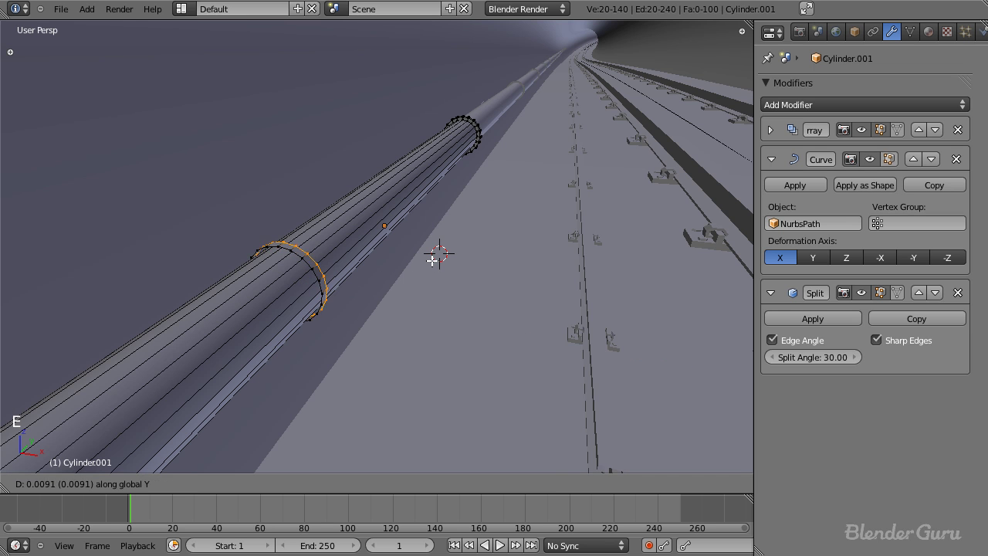
{"action": "left_click", "coordinate": [436, 258]}
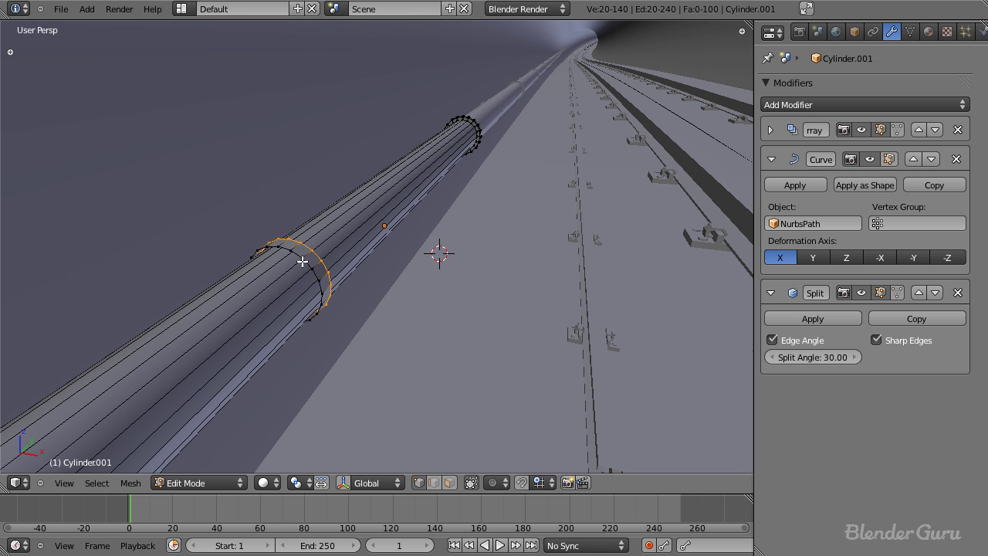
Box-select the wall-side vertices of the narrow band on the pipe and stretch them along X towards the tunnel wall.
{"action": "key", "text": "z"}
{"action": "key", "text": "a"}
{"action": "key", "text": "b"}
{"action": "left_click_drag", "start_coordinate": [209, 203], "coordinate": [284, 337]}
{"action": "key", "text": "KP_7"}
{"action": "middle_click_drag", "start_coordinate": [421, 505], "coordinate": [398, 348], "text": "shift"}
{"action": "middle_click_drag", "start_coordinate": [455, 421], "coordinate": [376, 154], "text": "shift"}
{"action": "scroll", "coordinate": [405, 290], "scroll_direction": "up", "scroll_amount": 1}
{"action": "middle_click_drag", "start_coordinate": [405, 289], "coordinate": [405, 221], "text": "shift"}
{"action": "key", "text": "a"}
{"action": "key", "text": "a"}
{"action": "key", "text": "KP_5"}
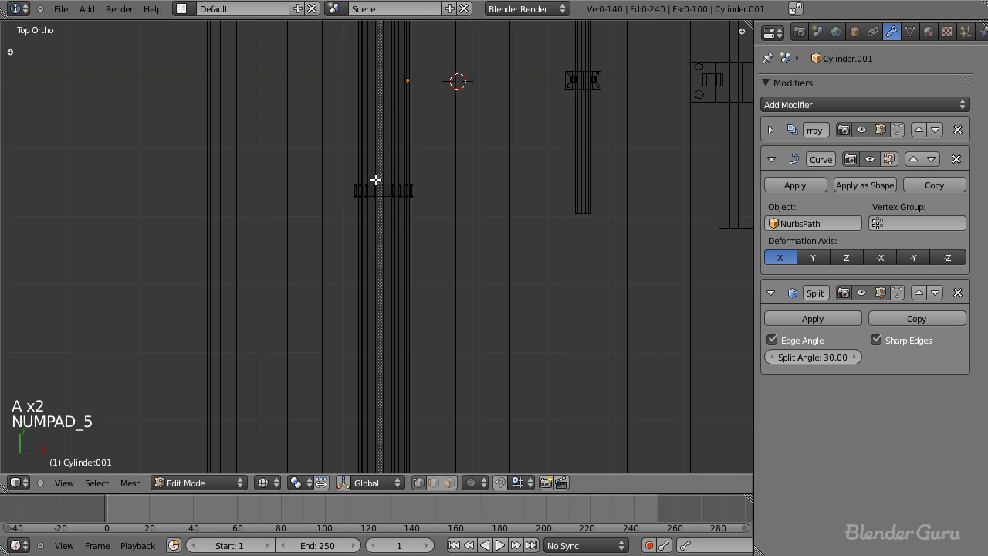
{"action": "key", "text": "b"}
{"action": "left_click_drag", "start_coordinate": [301, 149], "coordinate": [383, 205]}
{"action": "mouse_move", "coordinate": [383, 205]}
{"action": "middle_mouse_down"}
{"action": "mouse_move", "coordinate": [355, 124]}
{"action": "mouse_move", "coordinate": [380, 187]}
{"action": "middle_mouse_up"}
{"action": "key", "text": "z"}
{"action": "scroll", "coordinate": [380, 188], "scroll_direction": "up", "scroll_amount": 2}
{"action": "key", "text": "g"}
{"action": "key", "text": "x"}
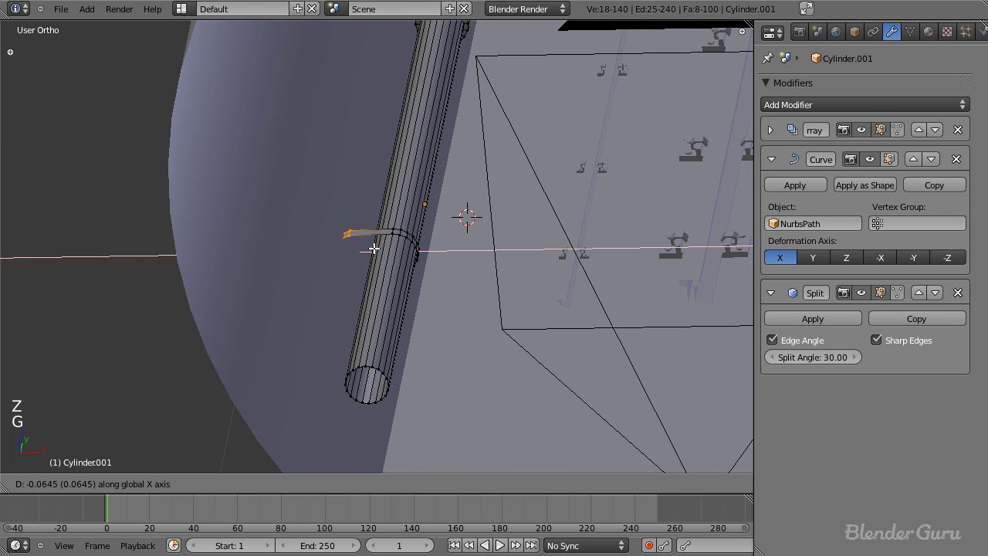
{"action": "left_click", "coordinate": [356, 248]}
Leave Edit Mode and inspect the repeated wall brackets along the pipe up close and from the camera.
{"action": "middle_click_drag", "start_coordinate": [356, 248], "coordinate": [435, 249]}
{"action": "key", "text": "Tab"}
{"action": "key", "text": "t"}
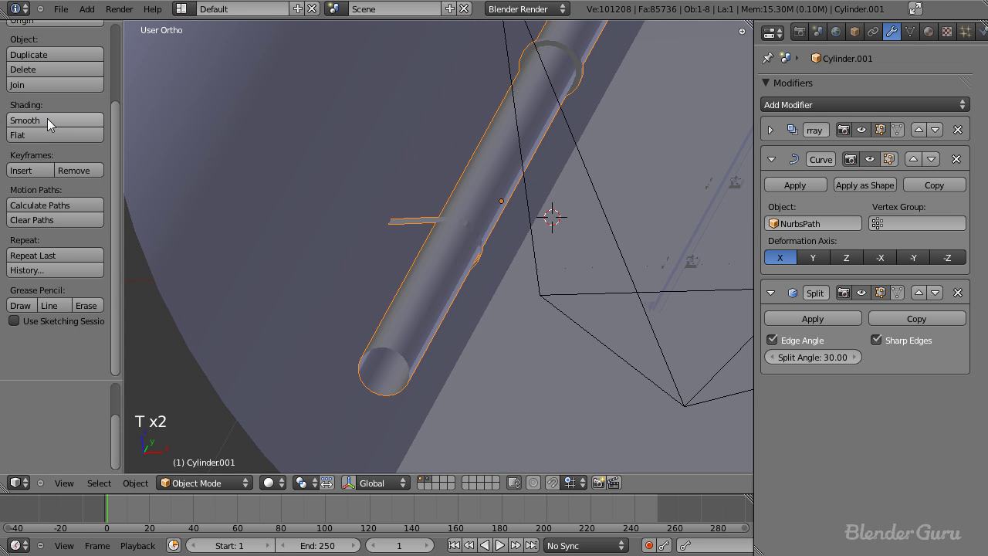
{"action": "scroll", "coordinate": [355, 210], "scroll_direction": "up", "scroll_amount": 2}
{"action": "middle_click_drag", "start_coordinate": [354, 210], "coordinate": [400, 358]}
{"action": "scroll", "coordinate": [400, 357], "scroll_direction": "down", "scroll_amount": 3}
{"action": "key", "text": "KP_0"}
{"action": "scroll", "coordinate": [390, 377], "scroll_direction": "up", "scroll_amount": 4}
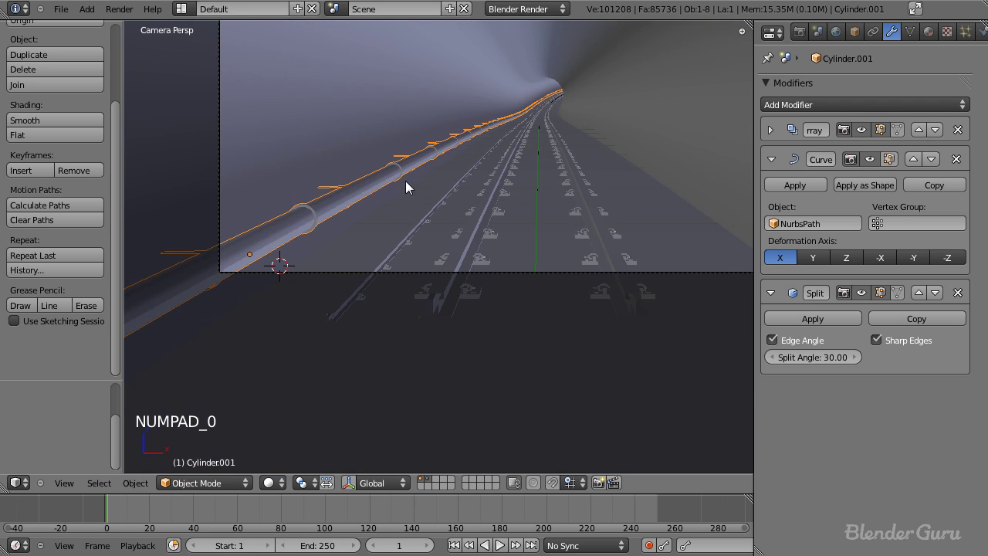
{"action": "scroll", "coordinate": [470, 273], "scroll_direction": "down", "scroll_amount": 4}
{"action": "scroll", "coordinate": [466, 282], "scroll_direction": "up", "scroll_amount": 3}
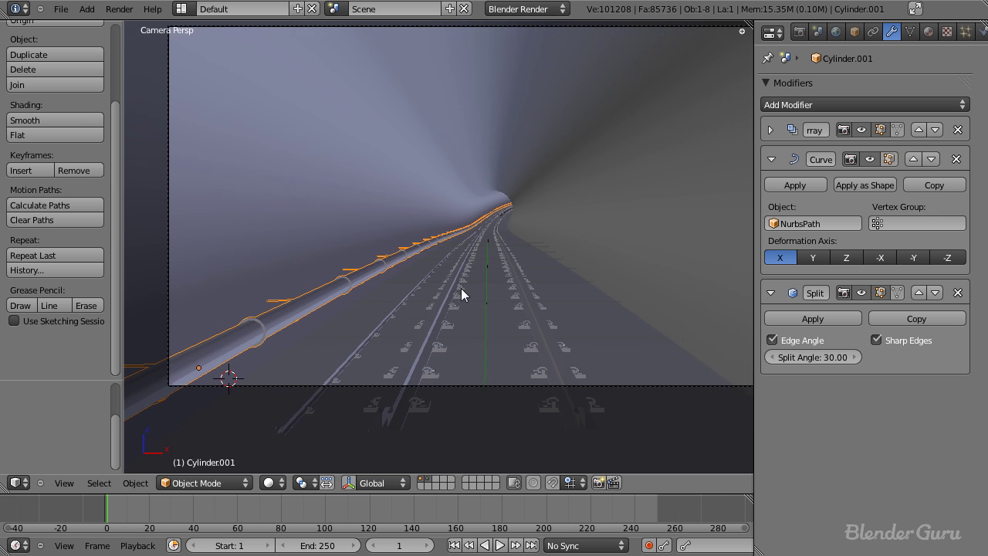
{"action": "middle_click_drag", "start_coordinate": [562, 281], "coordinate": [544, 278], "text": "shift"}
{"action": "scroll", "coordinate": [412, 337], "scroll_direction": "down", "scroll_amount": 2}
Select the mirrored running rails in wireframe top view and snap the 3D cursor to their origin midway between them.
{"action": "key", "text": "z"}
{"action": "key", "text": "z"}
{"action": "key", "text": "z"}
{"action": "scroll", "coordinate": [448, 317], "scroll_direction": "down", "scroll_amount": 1}
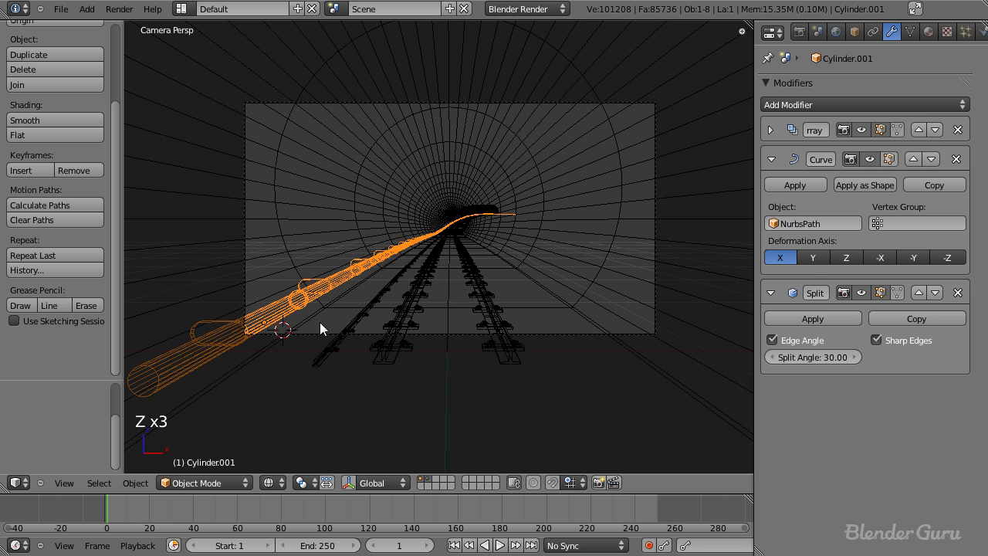
{"action": "key", "text": "KP_7"}
{"action": "scroll", "coordinate": [362, 274], "scroll_direction": "up", "scroll_amount": 2}
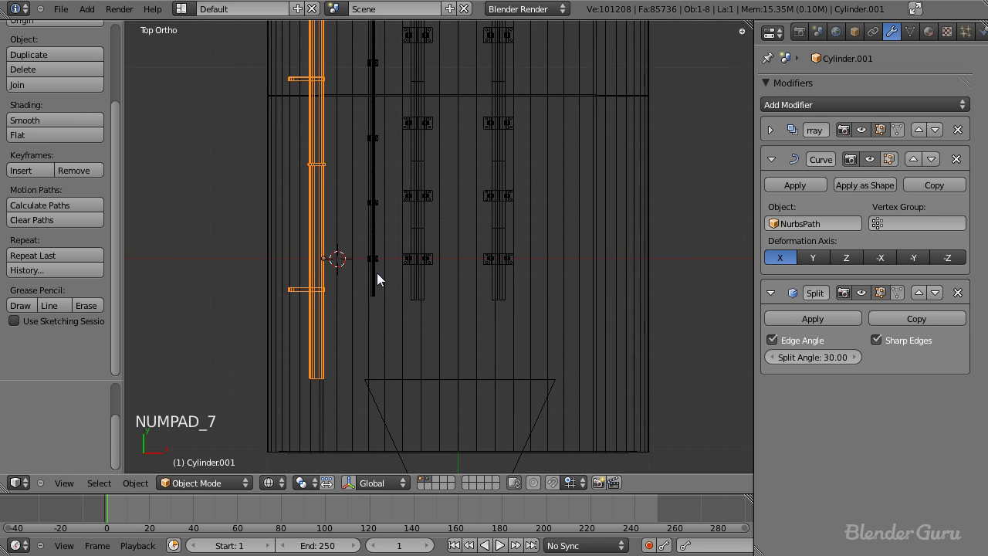
{"action": "right_click", "coordinate": [412, 270]}
{"action": "scroll", "coordinate": [423, 278], "scroll_direction": "down", "scroll_amount": 3}
{"action": "scroll", "coordinate": [444, 257], "scroll_direction": "up", "scroll_amount": 4}
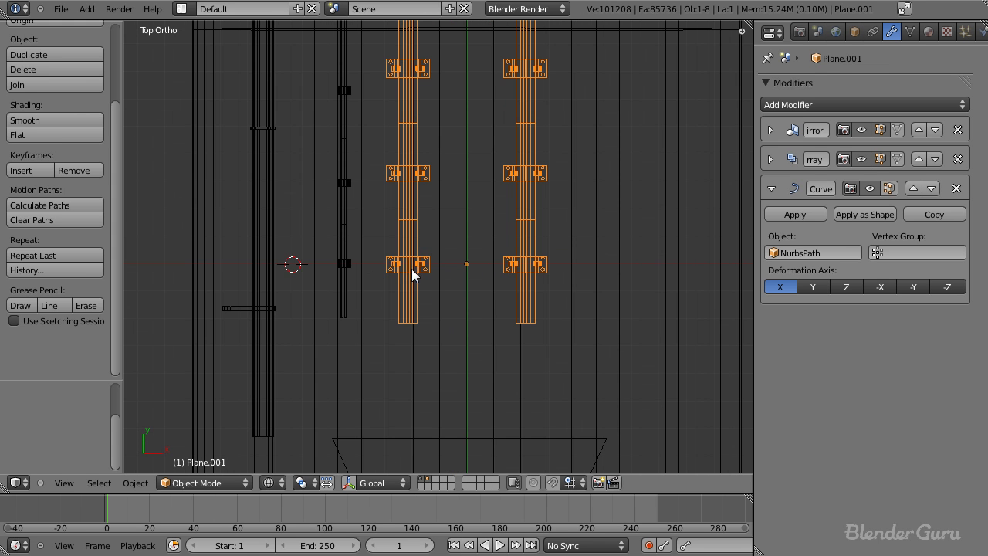
{"action": "scroll", "coordinate": [440, 267], "scroll_direction": "up", "scroll_amount": 3}
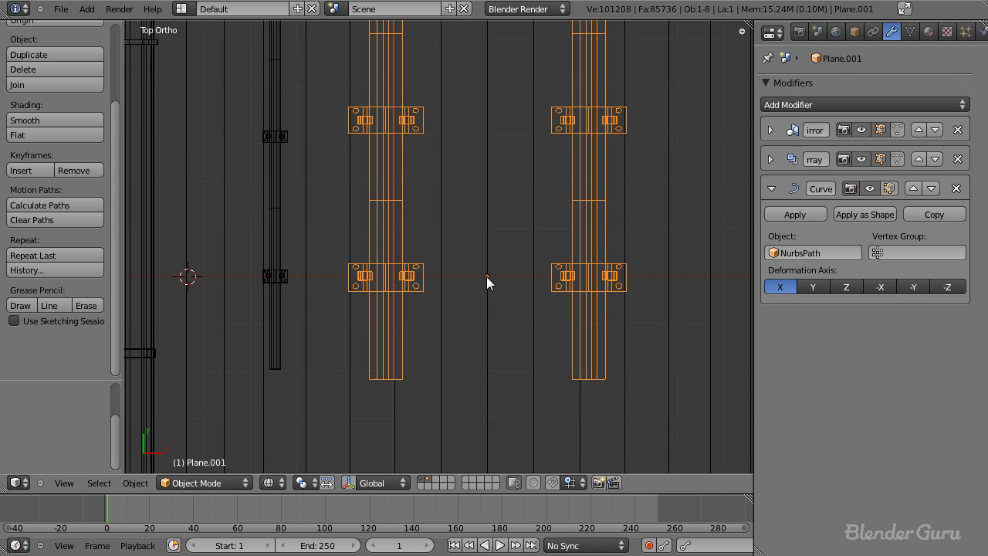
{"action": "scroll", "coordinate": [489, 278], "scroll_direction": "down", "scroll_amount": 4}
{"action": "scroll", "coordinate": [479, 266], "scroll_direction": "up", "scroll_amount": 1}
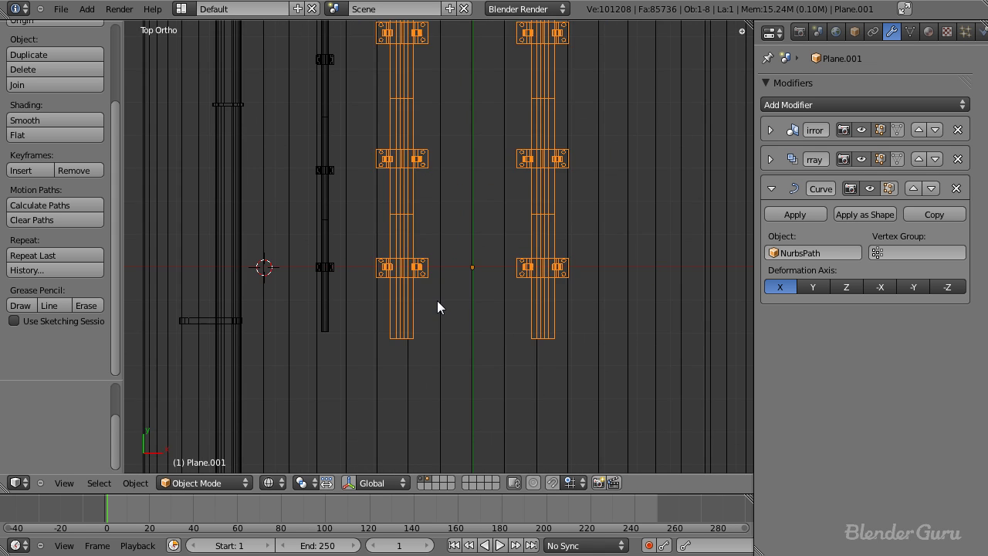
{"action": "scroll", "coordinate": [450, 287], "scroll_direction": "down", "scroll_amount": 3}
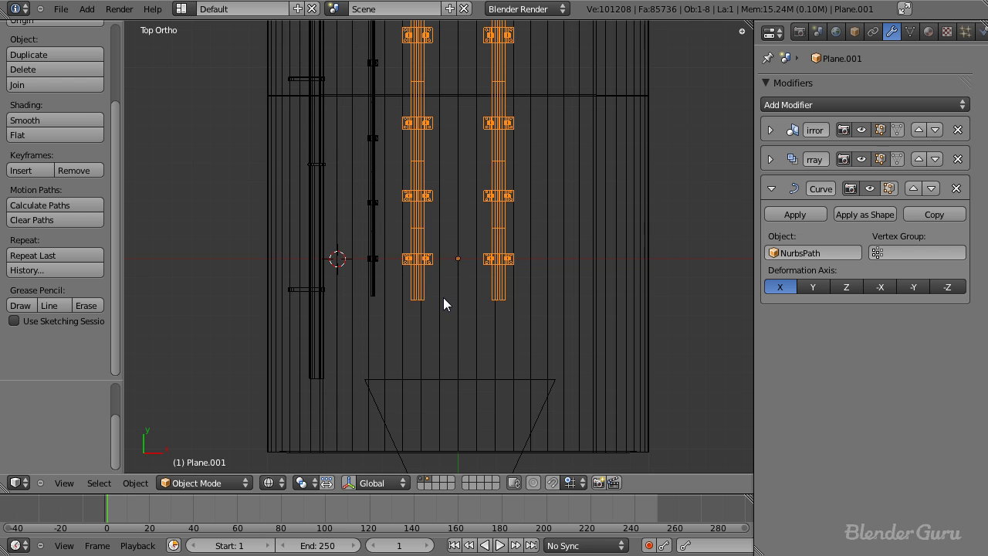
{"action": "key", "text": "shift+s"}
{"action": "left_click", "coordinate": [443, 300]}
Select the wall pipe and set its origin to the 3D cursor.
{"action": "right_click", "coordinate": [320, 291]}
{"action": "right_click", "coordinate": [318, 285]}
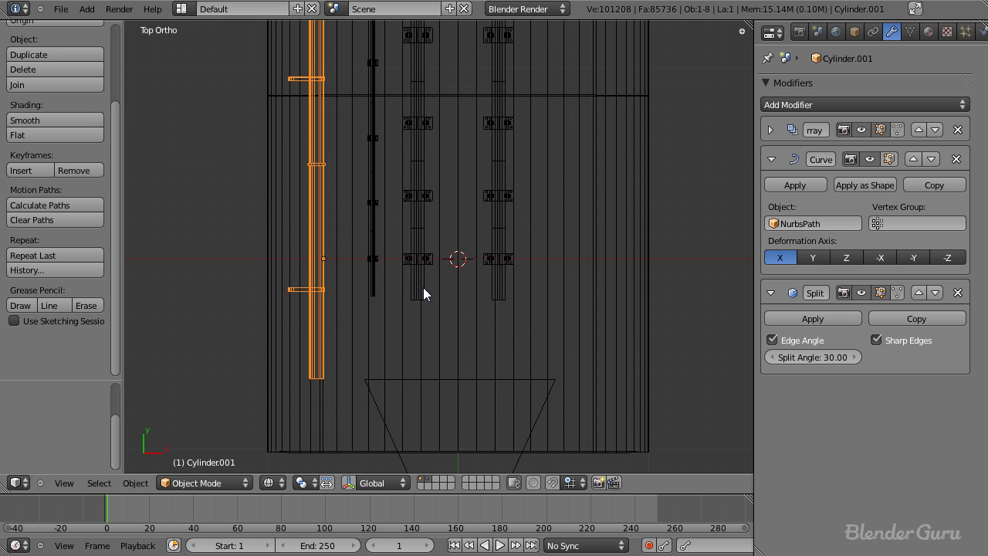
{"action": "key", "text": "ctrl+alt+shift+c"}
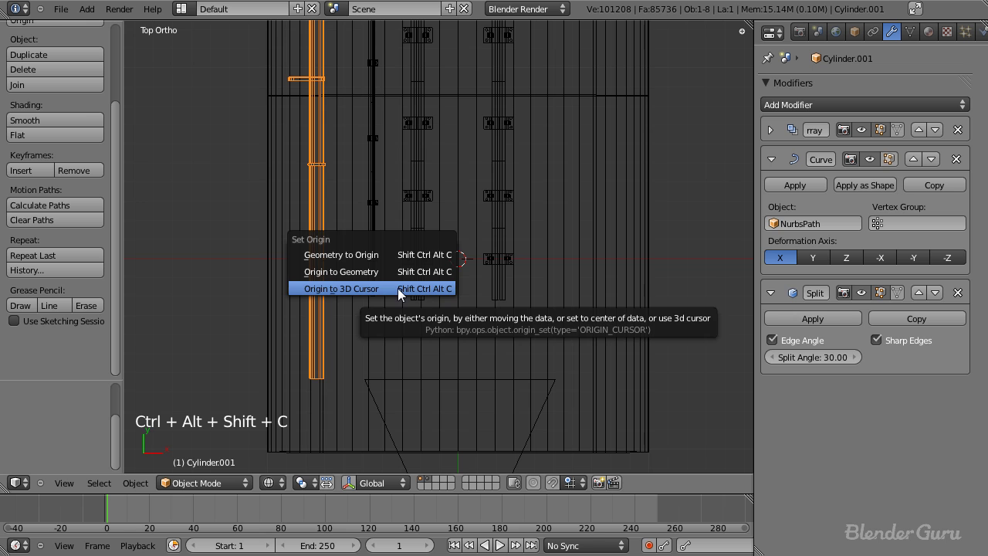
{"action": "left_click", "coordinate": [397, 288]}
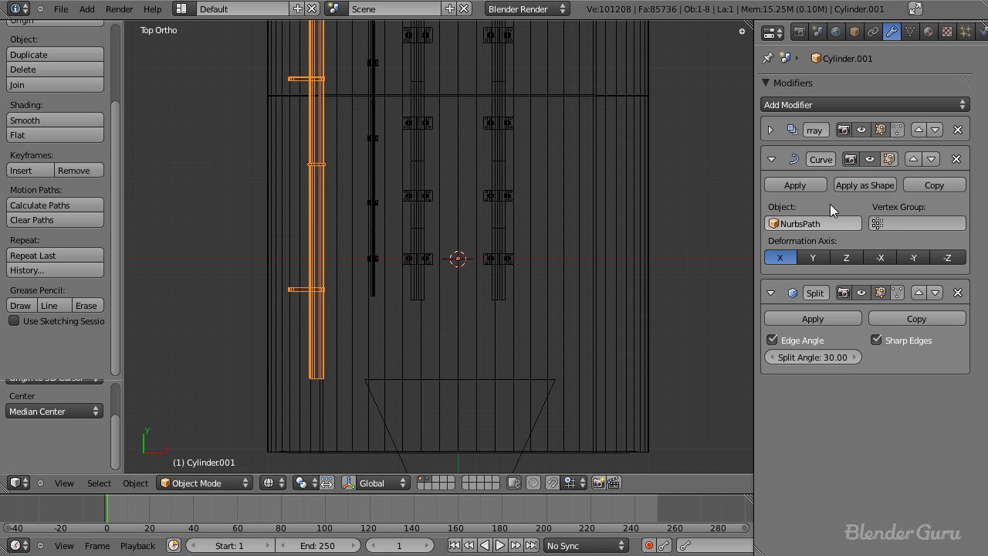
Collapse the pipe's Curve and Edge Split modifiers, add a Mirror modifier, and view both pipes shaded from the camera.
{"action": "left_click", "coordinate": [771, 160]}
{"action": "left_click", "coordinate": [770, 187]}
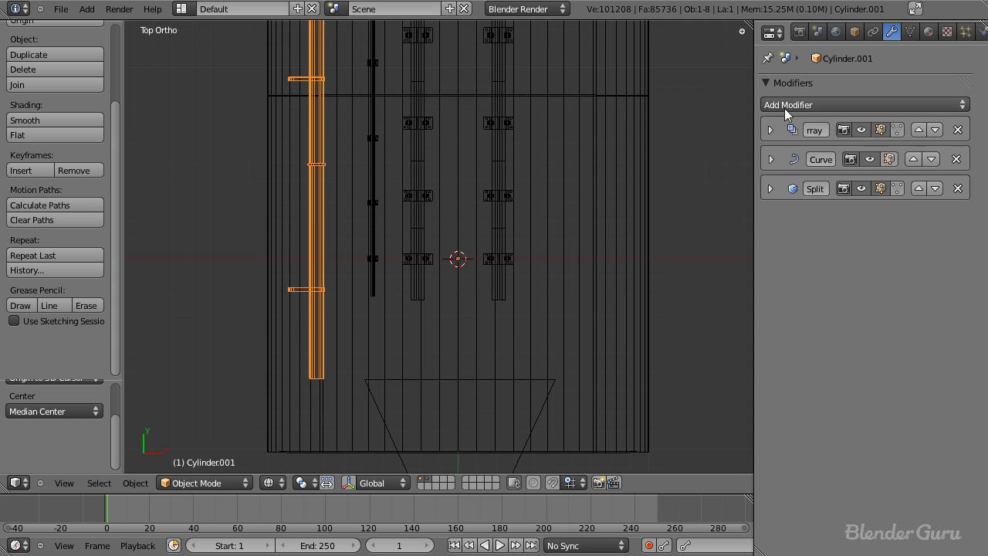
{"action": "left_click", "coordinate": [785, 109]}
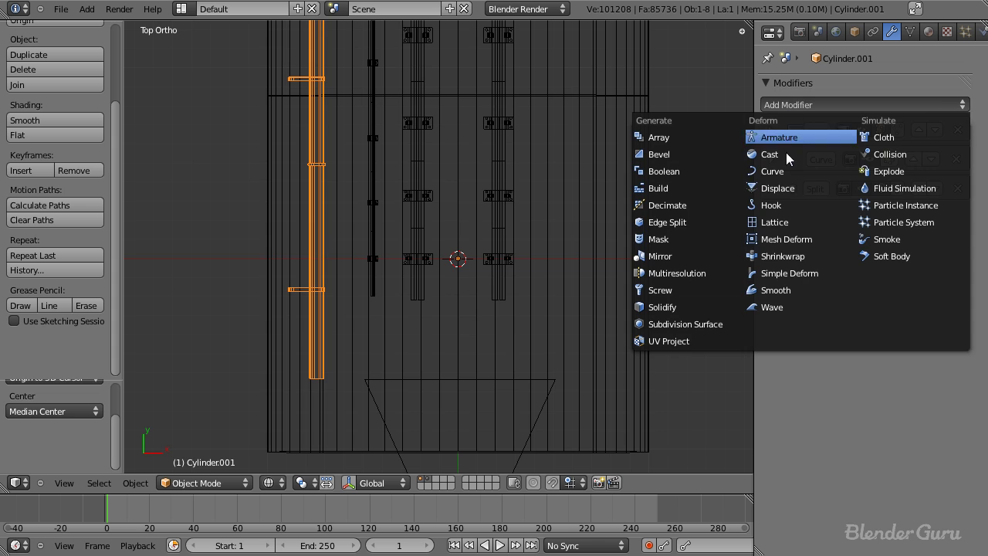
{"action": "left_click", "coordinate": [691, 256]}
{"action": "key", "text": "KP_0"}
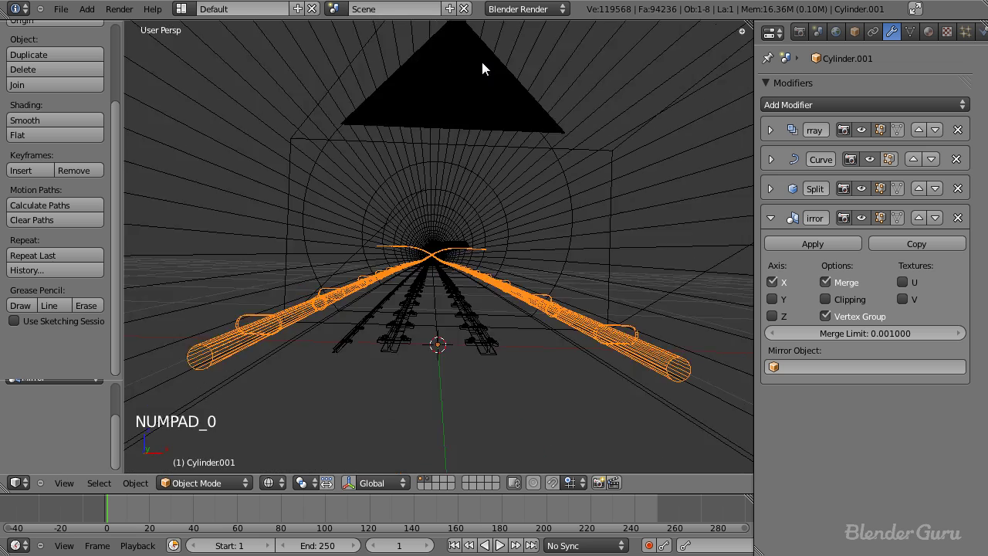
{"action": "key", "text": "z"}
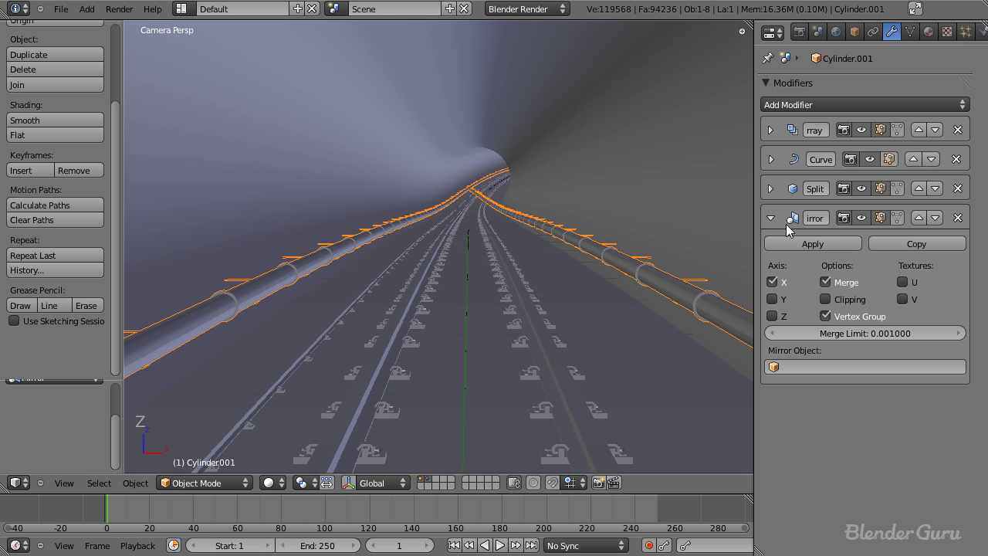
Move the pipe's Mirror modifier up the stack so it sits above the Curve modifier, directly after Array.
{"action": "left_click", "coordinate": [919, 220]}
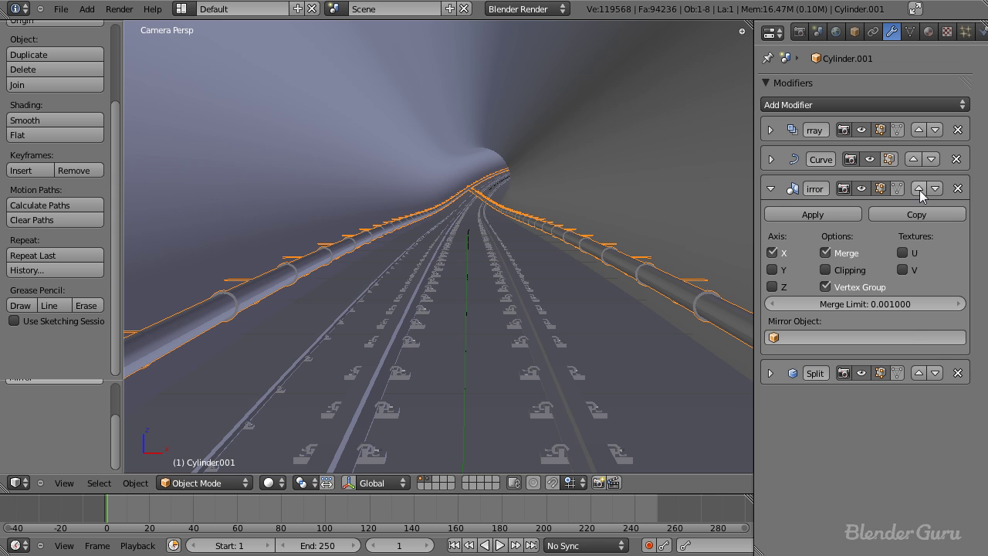
{"action": "left_click", "coordinate": [919, 188]}
{"action": "key", "text": "z"}
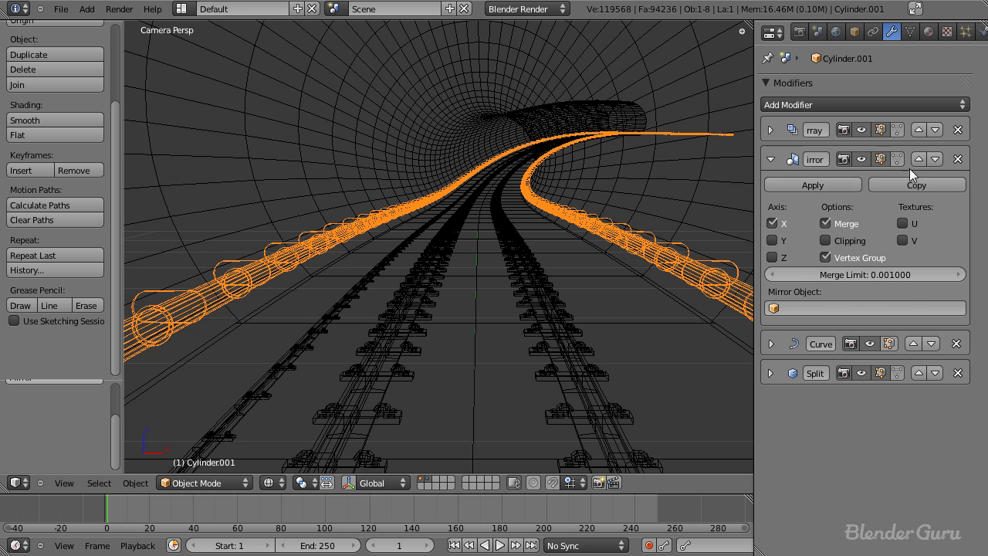
{"action": "left_click", "coordinate": [935, 159]}
{"action": "key", "text": "z"}
{"action": "key", "text": "z"}
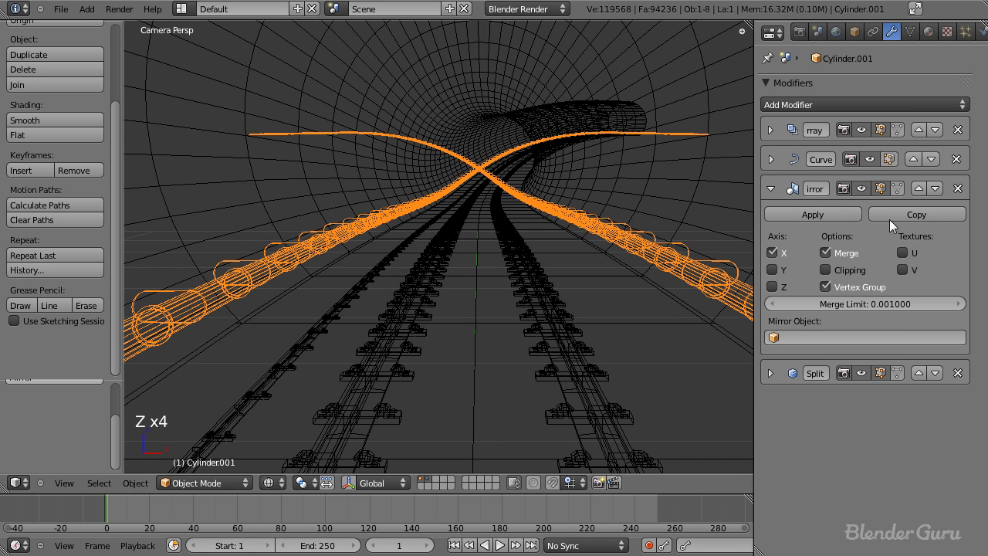
{"action": "left_click", "coordinate": [920, 188]}
{"action": "key", "text": "z"}
{"action": "key", "text": "KP_0"}
{"action": "key", "text": "KP_0"}
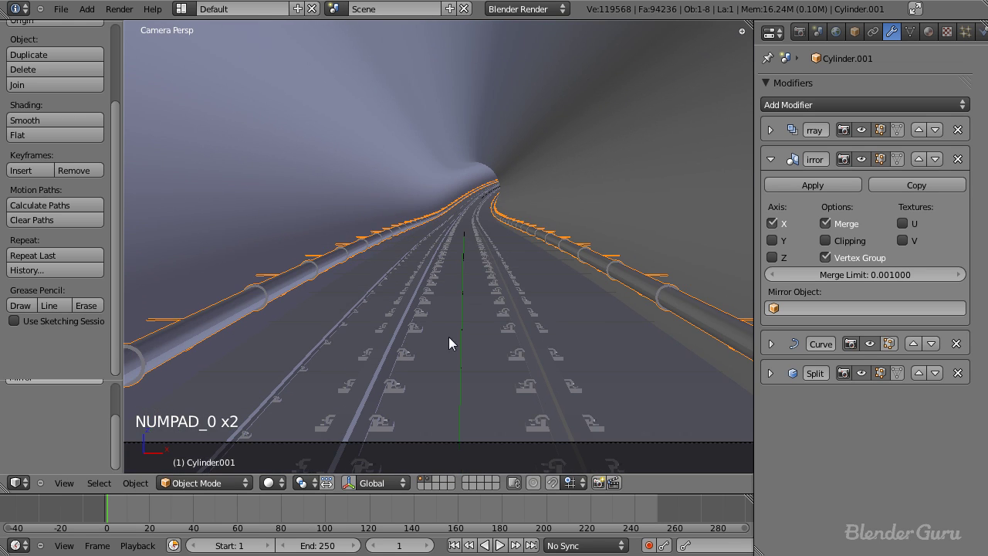
Set the split angle of the pipe's Edge Split modifier to 80.
{"action": "key", "text": "t"}
{"action": "key", "text": "t"}
{"action": "scroll", "coordinate": [302, 265], "scroll_direction": "up", "scroll_amount": 8}
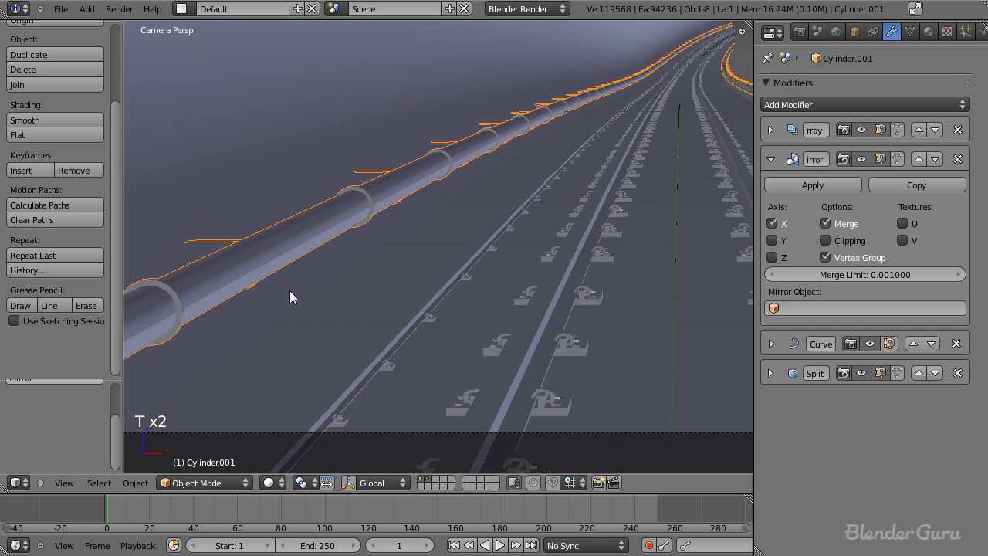
{"action": "left_click", "coordinate": [771, 373]}
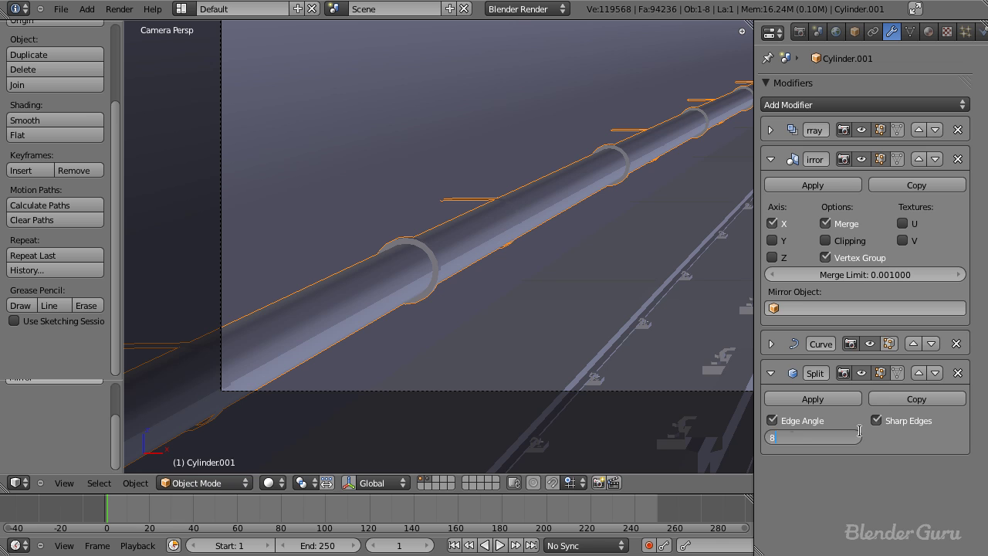
{"action": "scroll", "coordinate": [503, 356], "scroll_direction": "up", "scroll_amount": 2}
{"action": "key", "text": "z"}
{"action": "key", "text": "z"}
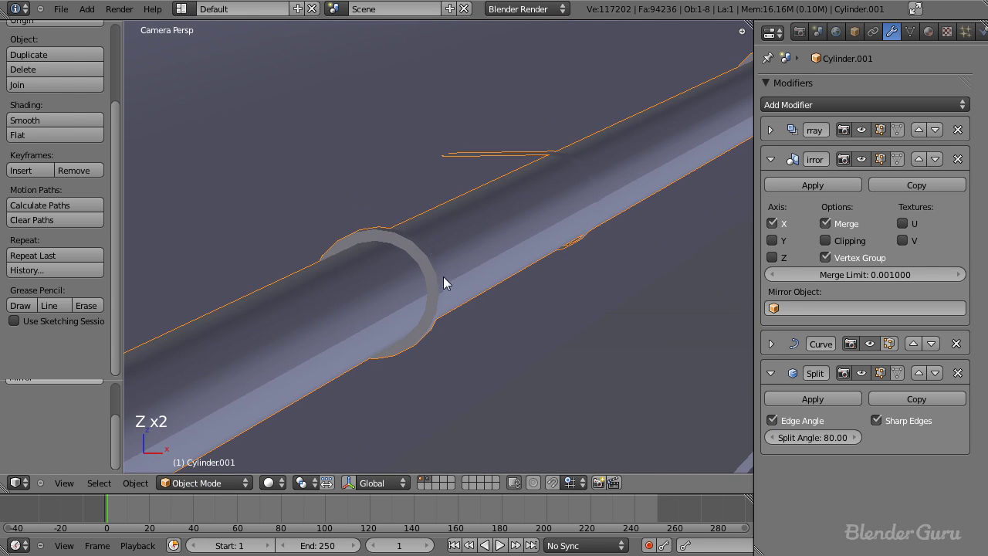
Examine the mesh and shading around the pipe's ring joint, in edit mode and in wireframe.
{"action": "key", "text": "Tab"}
{"action": "scroll", "coordinate": [443, 272], "scroll_direction": "up", "scroll_amount": 2}
{"action": "key", "text": "z"}
{"action": "scroll", "coordinate": [450, 287], "scroll_direction": "up", "scroll_amount": 2}
{"action": "key", "text": "Tab"}
{"action": "scroll", "coordinate": [451, 288], "scroll_direction": "down", "scroll_amount": 2}
{"action": "key", "text": "z"}
{"action": "scroll", "coordinate": [452, 288], "scroll_direction": "down", "scroll_amount": 4}
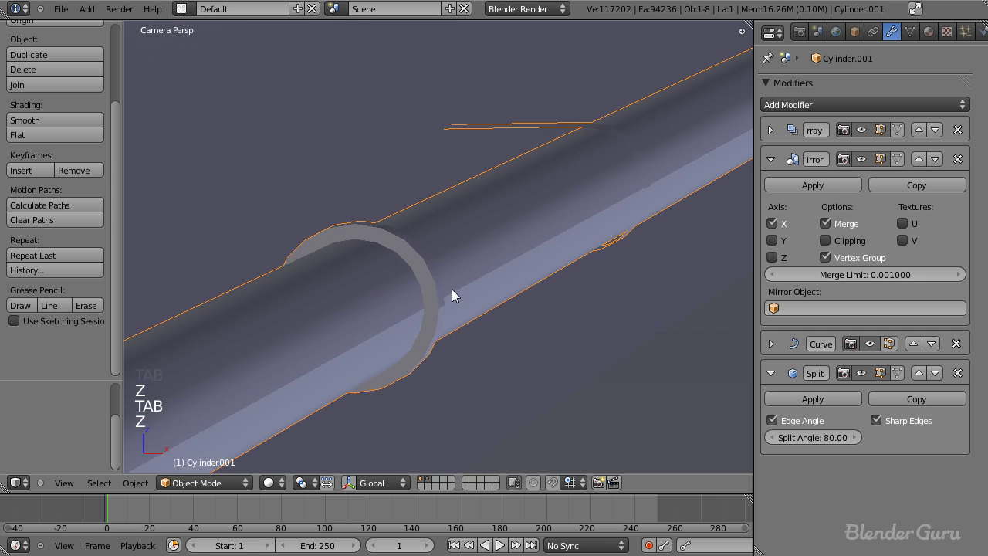
{"action": "scroll", "coordinate": [454, 290], "scroll_direction": "down", "scroll_amount": 3}
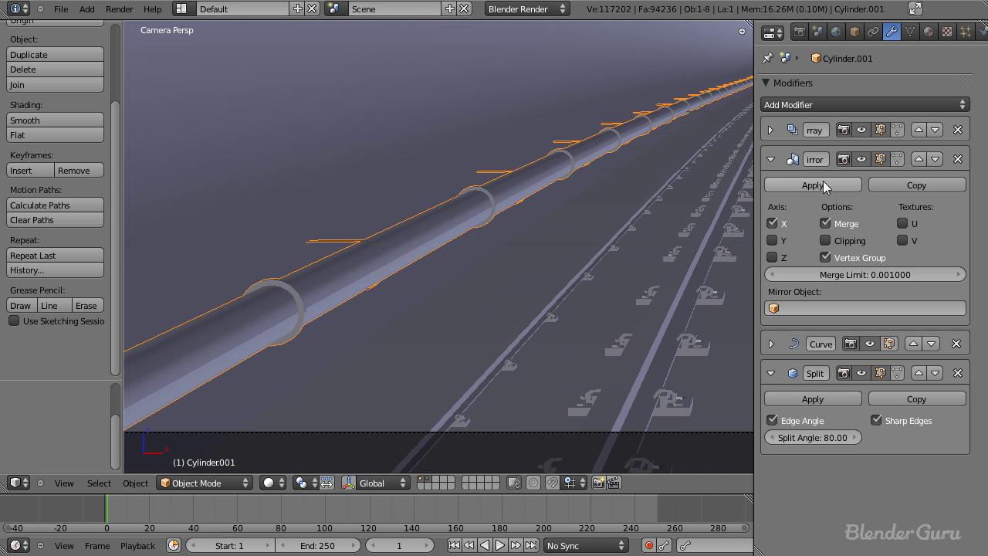
Collapse the Mirror modifier's settings and compare the pipe's shading with Edge Split shown and hidden in the viewport.
{"action": "left_click", "coordinate": [770, 159]}
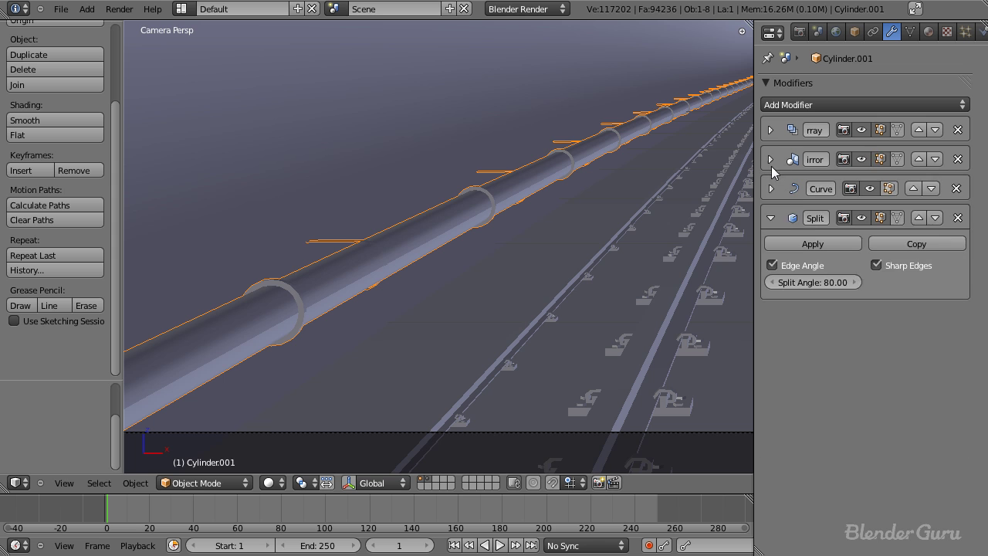
{"action": "left_click", "coordinate": [771, 189]}
{"action": "left_click", "coordinate": [771, 189]}
{"action": "scroll", "coordinate": [519, 245], "scroll_direction": "up", "scroll_amount": 3}
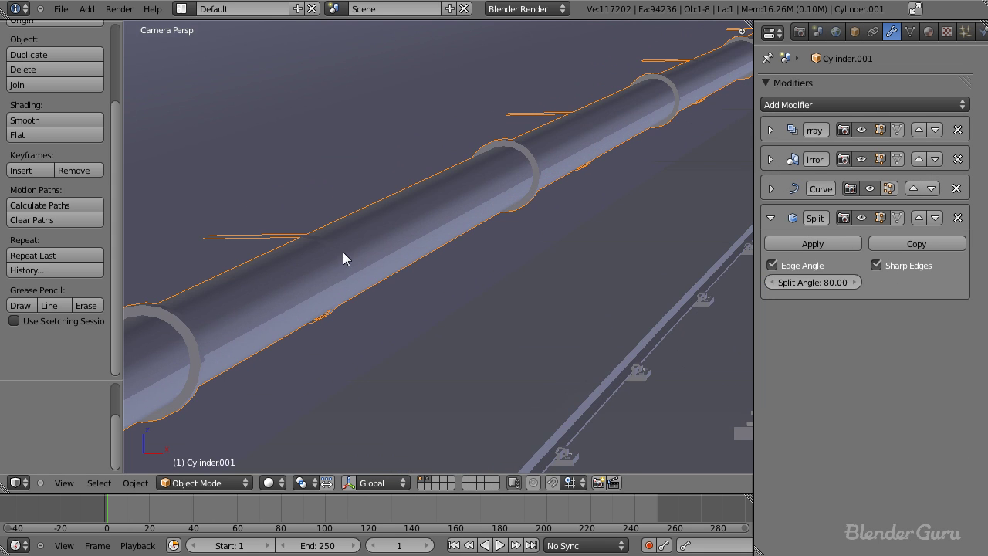
{"action": "key", "text": "t"}
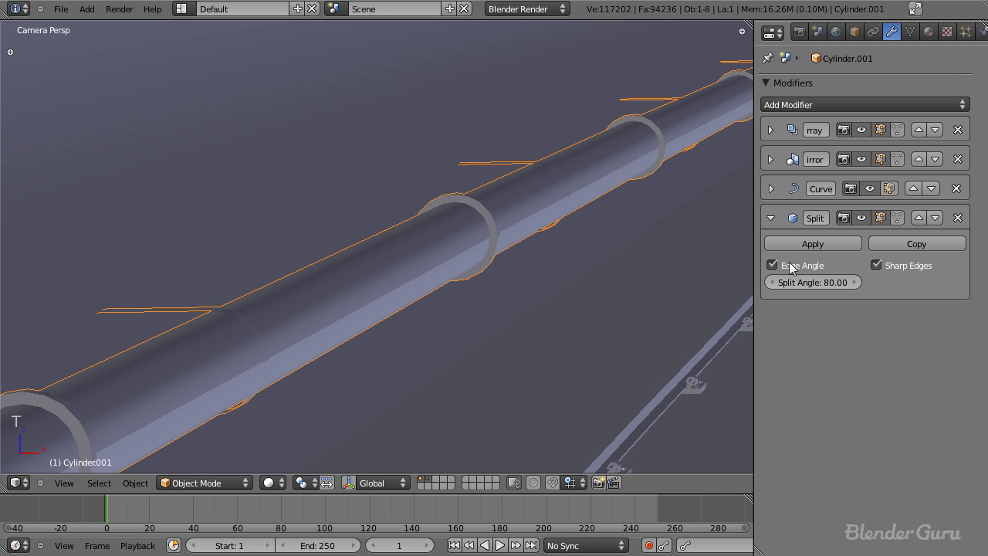
{"action": "left_click", "coordinate": [865, 219]}
{"action": "left_click", "coordinate": [865, 219]}
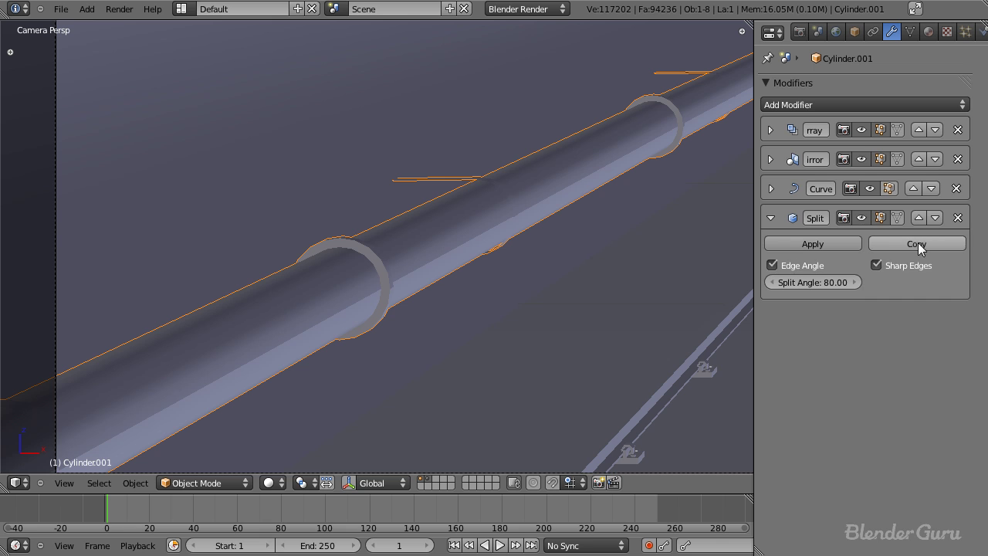
Try Edge Split as the first modifier in the pipe's stack and check the shading along the pipe.
{"action": "left_click", "coordinate": [919, 220]}
{"action": "left_click", "coordinate": [918, 189]}
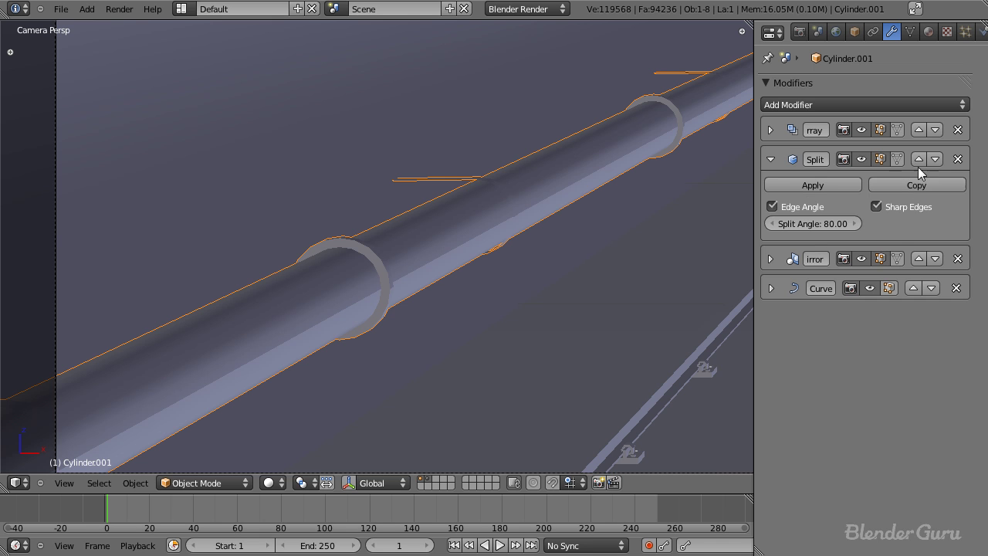
{"action": "left_click", "coordinate": [918, 159]}
{"action": "key", "text": "a"}
{"action": "scroll", "coordinate": [468, 283], "scroll_direction": "down", "scroll_amount": 5}
{"action": "middle_click_drag", "start_coordinate": [462, 294], "coordinate": [423, 320], "text": "shift"}
{"action": "scroll", "coordinate": [422, 320], "scroll_direction": "up", "scroll_amount": 3}
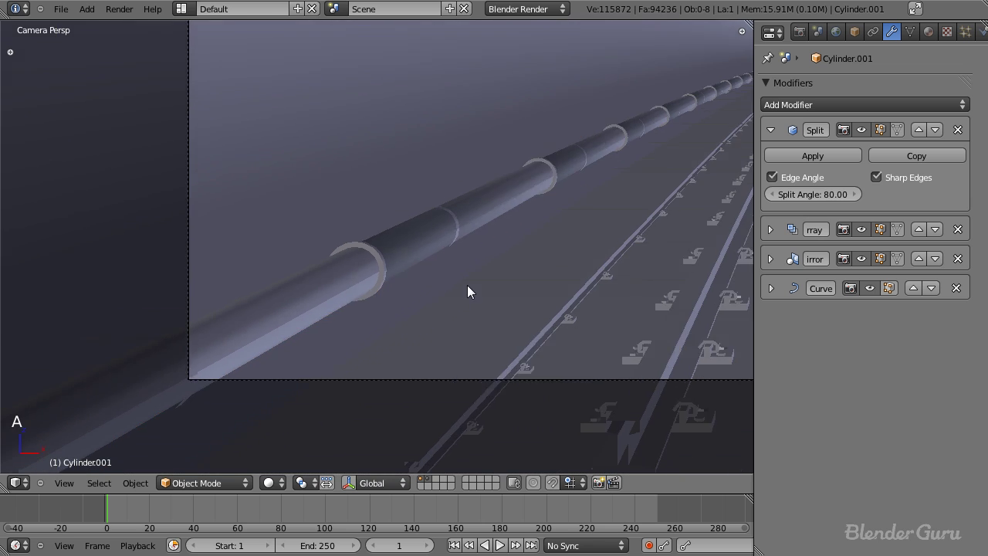
Save the scene as a Blender file in the Train Tunnel folder.
{"action": "key", "text": "ctrl+shift+s"}
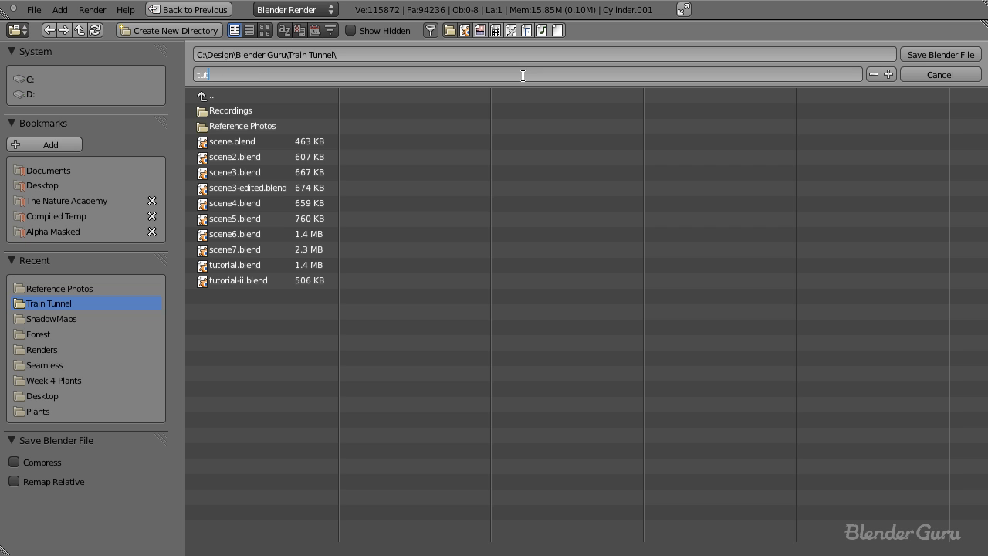
{"action": "key", "text": "Return"}
{"action": "left_click", "coordinate": [942, 54]}
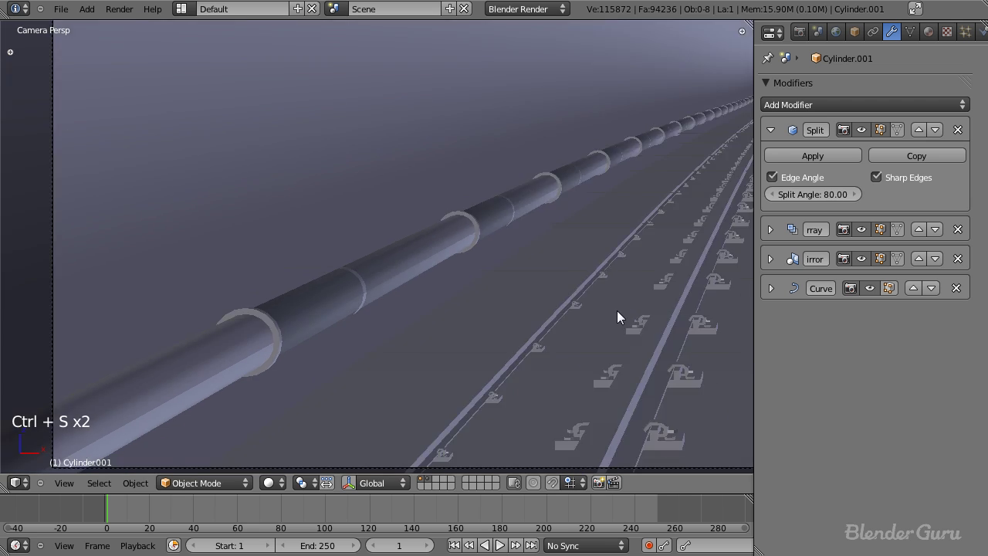
Return the pipe's Edge Split modifier to the end of the stack, after Curve, and check the camera view.
{"action": "key", "text": "KP_0"}
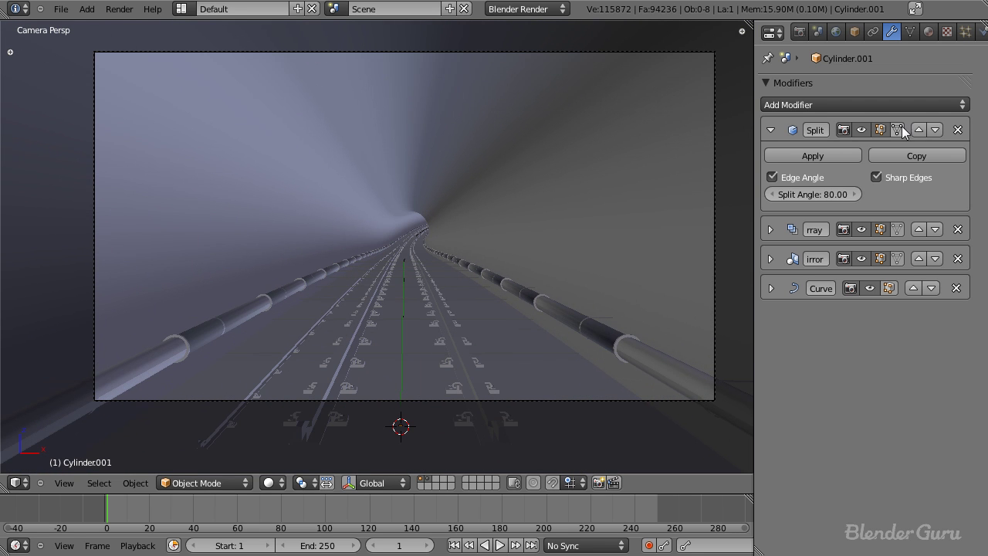
{"action": "left_click", "coordinate": [935, 130]}
{"action": "left_click", "coordinate": [936, 159]}
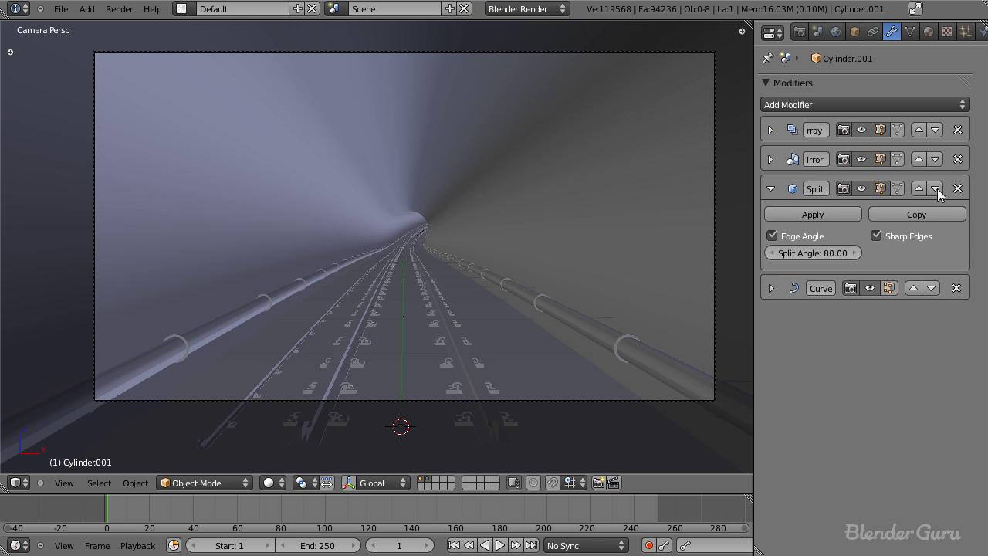
{"action": "left_click", "coordinate": [935, 189]}
{"action": "scroll", "coordinate": [309, 332], "scroll_direction": "up", "scroll_amount": 3}
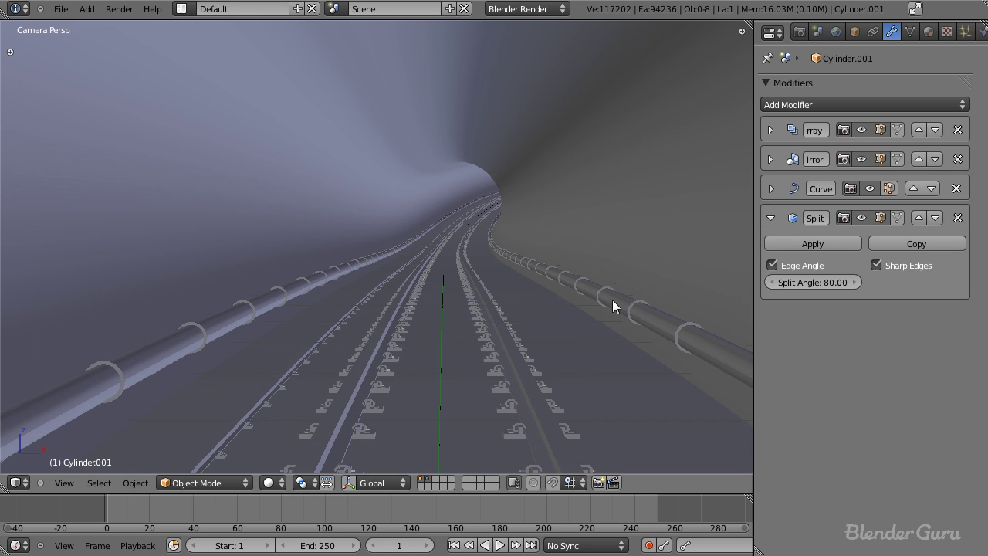
{"action": "scroll", "coordinate": [602, 300], "scroll_direction": "down", "scroll_amount": 7}
{"action": "scroll", "coordinate": [482, 291], "scroll_direction": "up", "scroll_amount": 2}
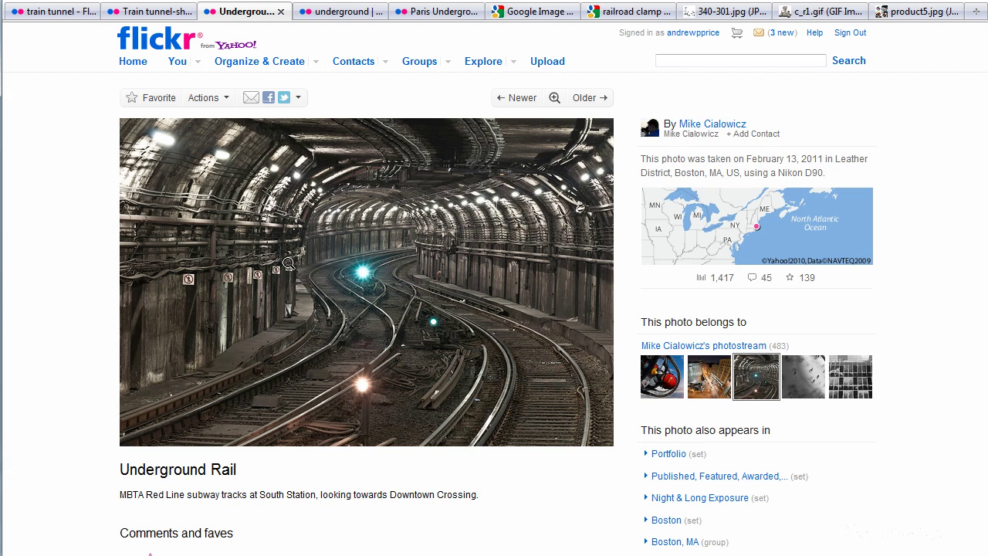
Switch to the browser and review the underground tunnel reference photos on Flickr.
{"action": "left_click", "coordinate": [343, 12]}
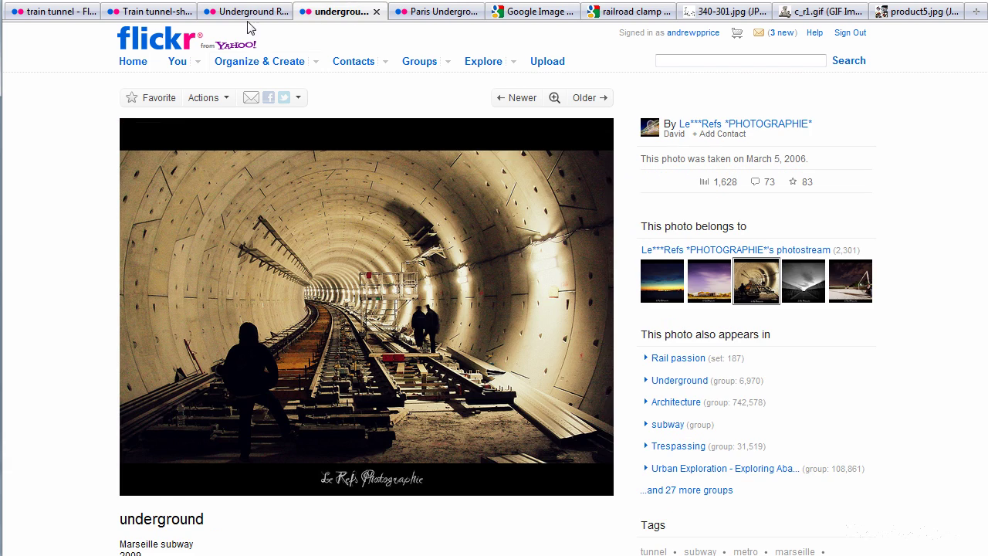
{"action": "left_click", "coordinate": [145, 12]}
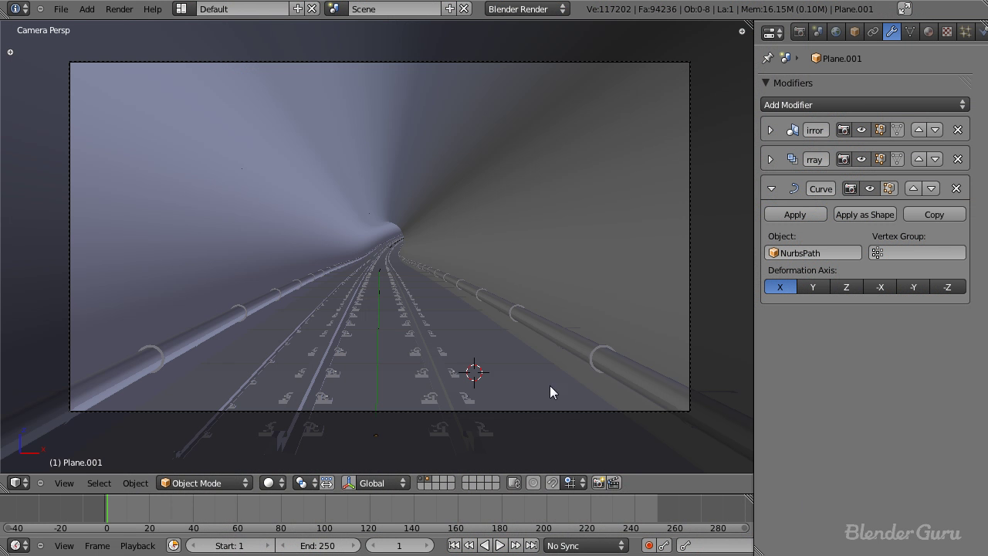
Back in Blender, add a mesh circle at the scene origin on an empty layer, in front view.
{"action": "left_click", "coordinate": [550, 386]}
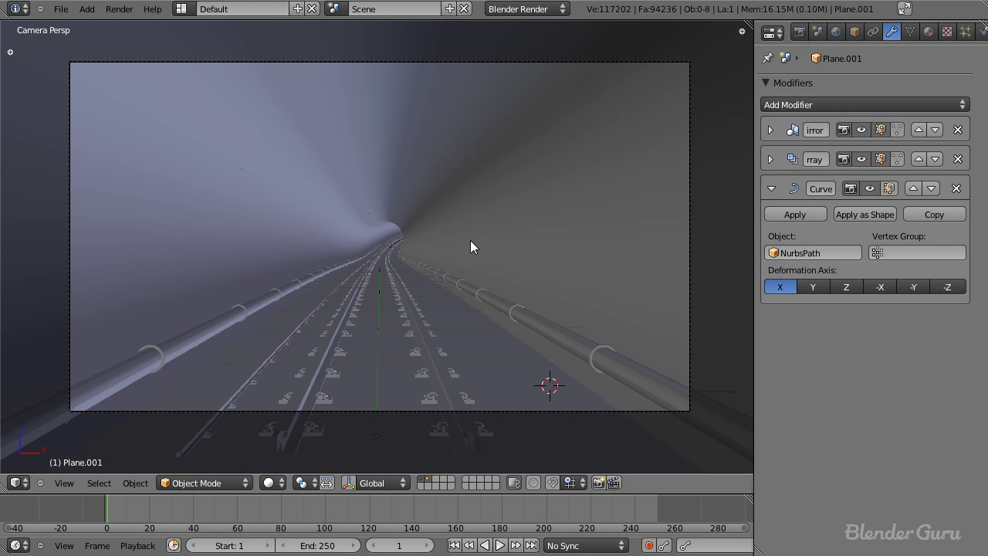
{"action": "key", "text": "z"}
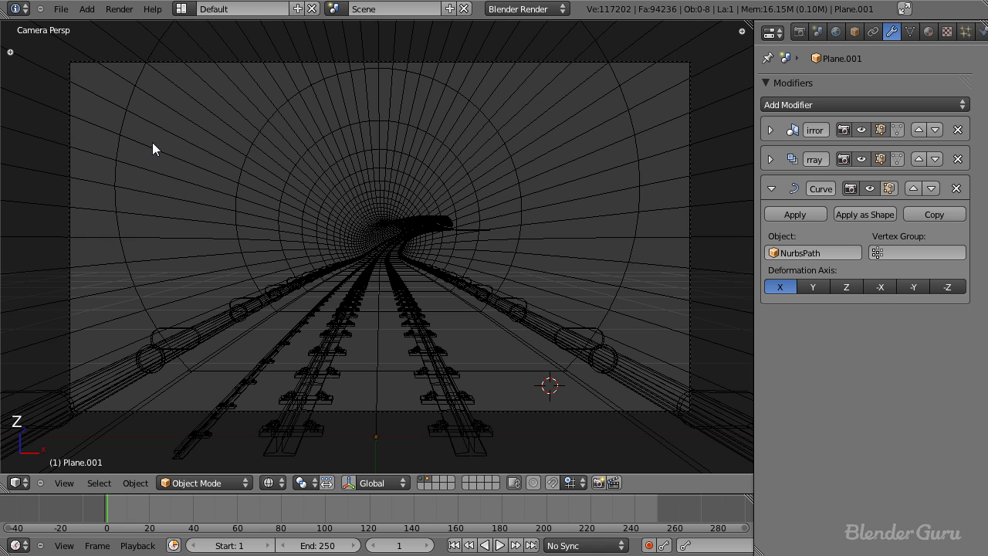
{"action": "key", "text": "z"}
{"action": "key", "text": "KP_1"}
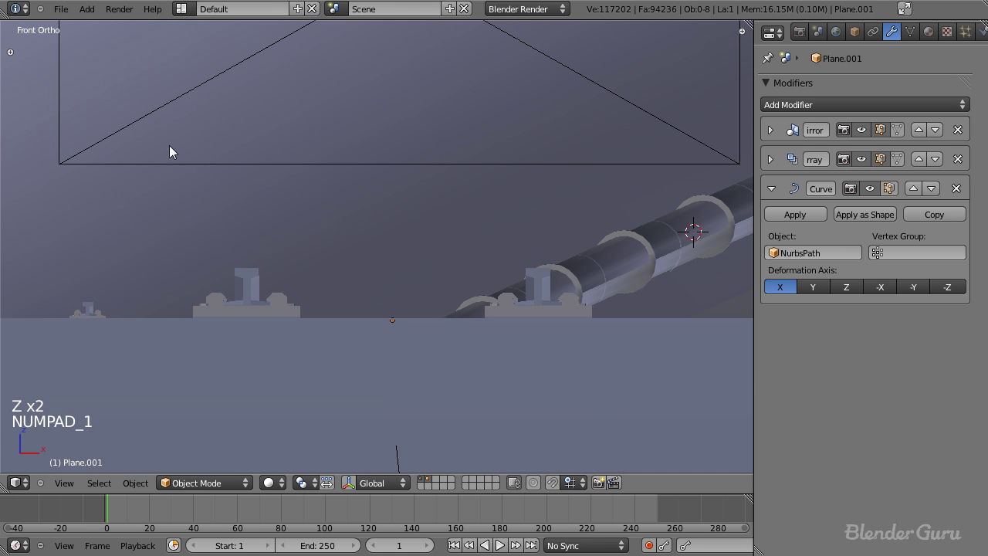
{"action": "left_click", "coordinate": [434, 478]}
{"action": "key", "text": "shift+c"}
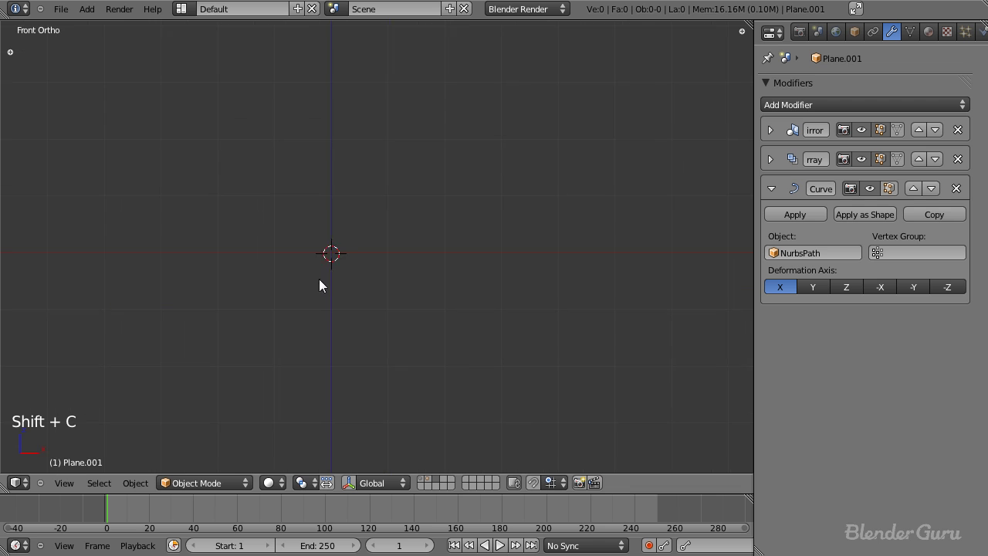
{"action": "key", "text": "shift+a"}
{"action": "mouse_move", "coordinate": [332, 285]}
{"action": "left_click", "coordinate": [381, 315]}
{"action": "scroll", "coordinate": [382, 314], "scroll_direction": "down", "scroll_amount": 7}
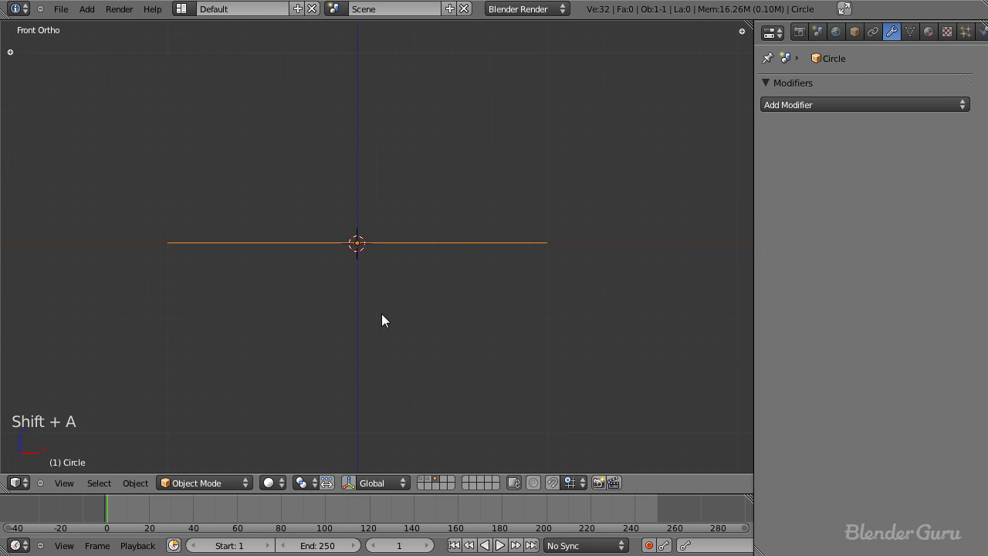
Set the new circle's vertex count to 8 and leave it unfilled.
{"action": "key", "text": "t"}
{"action": "middle_click_drag", "start_coordinate": [426, 280], "coordinate": [112, 383]}
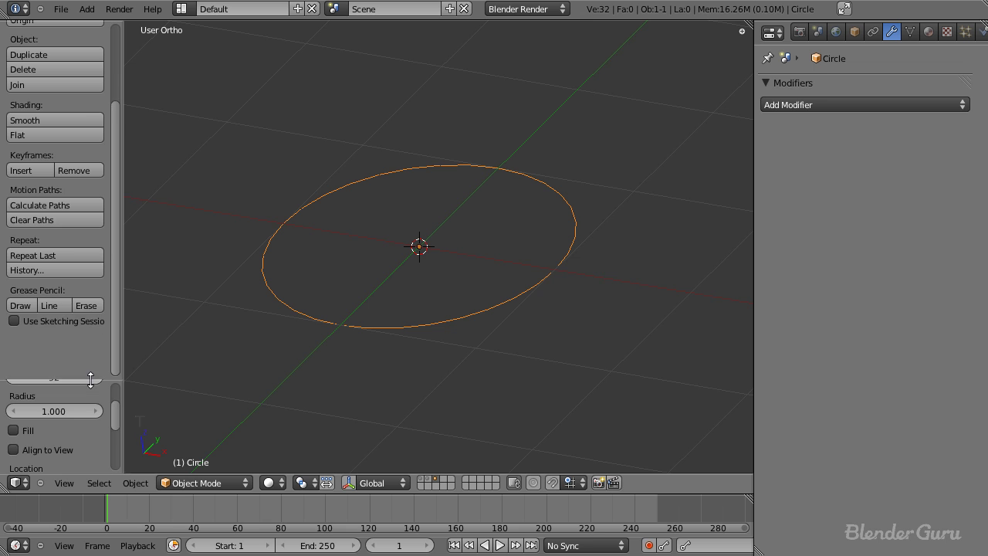
{"action": "left_click_drag", "start_coordinate": [90, 379], "coordinate": [85, 214]}
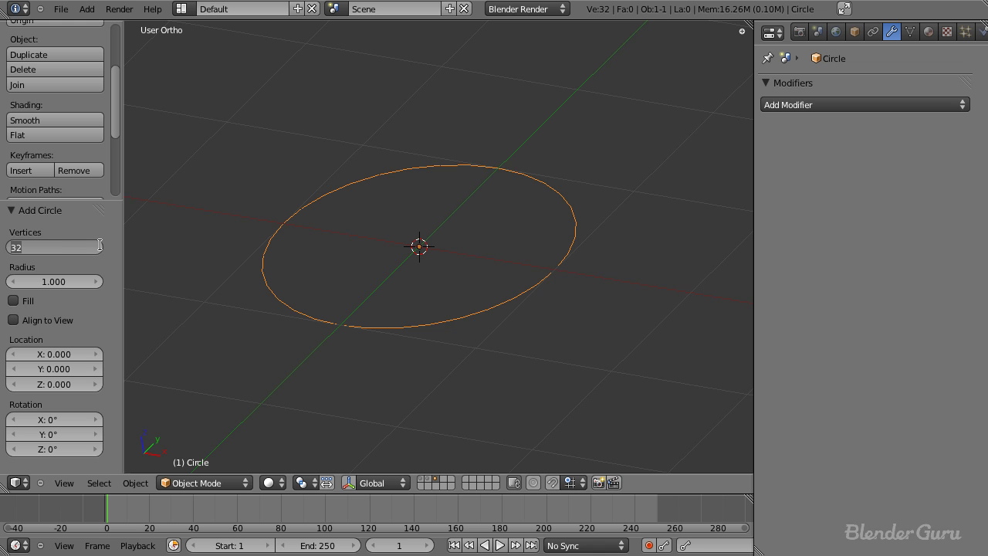
{"action": "key", "text": "Return"}
{"action": "middle_click_drag", "start_coordinate": [261, 219], "coordinate": [420, 318]}
{"action": "key", "text": "t"}
{"action": "key", "text": "t"}
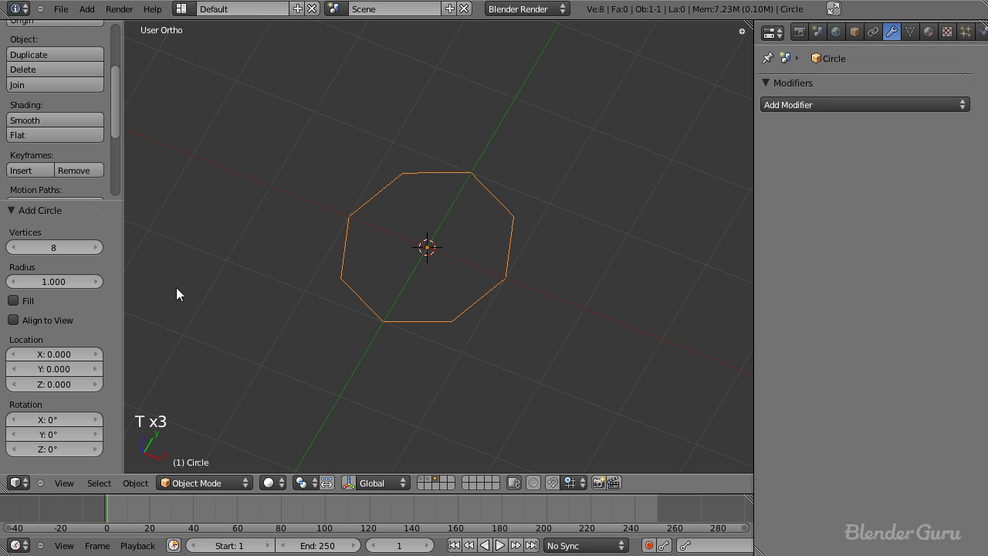
{"action": "left_click", "coordinate": [14, 301]}
{"action": "left_click", "coordinate": [14, 302]}
{"action": "key", "text": "t"}
{"action": "key", "text": "z"}
{"action": "key", "text": "z"}
Rotate the octagon upright so it faces the front view, and scale it down.
{"action": "middle_click_drag", "start_coordinate": [358, 316], "coordinate": [380, 292]}
{"action": "key", "text": "KP_3"}
{"action": "key", "text": "r"}
{"action": "left_click", "coordinate": [455, 167]}
{"action": "key", "text": "s"}
{"action": "left_click", "coordinate": [391, 242]}
{"action": "key", "text": "KP_1"}
{"action": "key", "text": "s"}
{"action": "left_click", "coordinate": [404, 262]}
{"action": "scroll", "coordinate": [405, 264], "scroll_direction": "up", "scroll_amount": 1}
{"action": "middle_click_drag", "start_coordinate": [403, 256], "coordinate": [432, 274], "text": "shift"}
In edit mode, duplicate the octagon twice upward along the Z axis, stacking the copies above the original.
{"action": "key", "text": "Tab"}
{"action": "scroll", "coordinate": [401, 265], "scroll_direction": "up", "scroll_amount": 1}
{"action": "scroll", "coordinate": [399, 264], "scroll_direction": "down", "scroll_amount": 1}
{"action": "scroll", "coordinate": [397, 265], "scroll_direction": "up", "scroll_amount": 3}
{"action": "scroll", "coordinate": [434, 333], "scroll_direction": "down", "scroll_amount": 3}
{"action": "scroll", "coordinate": [434, 337], "scroll_direction": "up", "scroll_amount": 2}
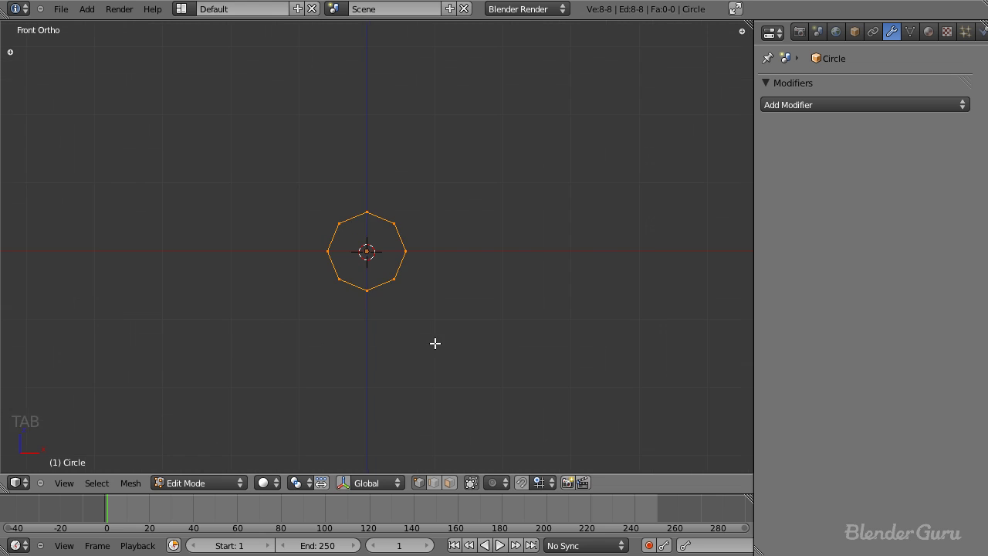
{"action": "key", "text": "shift+d"}
{"action": "key", "text": "z"}
{"action": "left_click", "coordinate": [442, 280]}
{"action": "scroll", "coordinate": [443, 274], "scroll_direction": "down", "scroll_amount": 3}
{"action": "key", "text": "shift+d"}
{"action": "key", "text": "z"}
{"action": "left_click", "coordinate": [441, 239]}
Add three more octagon copies along the Z axis below the original, leaving a gap beneath the original.
{"action": "key", "text": "shift+d"}
{"action": "key", "text": "z"}
{"action": "left_click", "coordinate": [432, 342]}
{"action": "middle_click_drag", "start_coordinate": [433, 342], "coordinate": [423, 211], "text": "shift"}
{"action": "key", "text": "shift+d"}
{"action": "key", "text": "z"}
{"action": "left_click", "coordinate": [425, 263]}
{"action": "key", "text": "shift+d"}
{"action": "key", "text": "z"}
{"action": "left_click", "coordinate": [428, 324]}
{"action": "scroll", "coordinate": [428, 308], "scroll_direction": "down", "scroll_amount": 1}
{"action": "middle_click_drag", "start_coordinate": [372, 103], "coordinate": [370, 209], "text": "shift"}
{"action": "scroll", "coordinate": [367, 332], "scroll_direction": "up", "scroll_amount": 2}
{"action": "middle_click_drag", "start_coordinate": [375, 349], "coordinate": [379, 190], "text": "shift"}
{"action": "scroll", "coordinate": [403, 217], "scroll_direction": "down", "scroll_amount": 6}
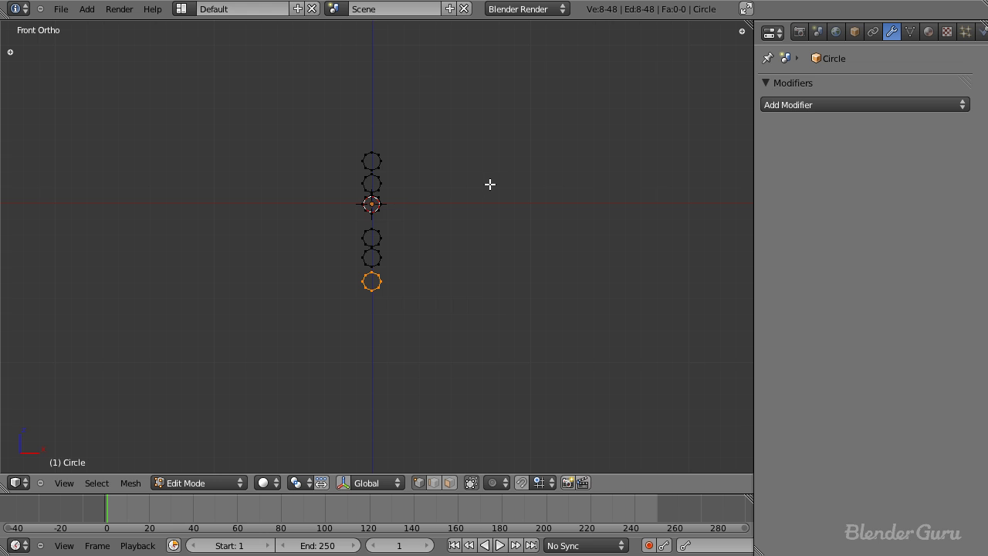
Select all six octagons and extrude them about 0.82 along the Y axis into tubes.
{"action": "middle_click_drag", "start_coordinate": [455, 205], "coordinate": [324, 247]}
{"action": "key", "text": "a"}
{"action": "key", "text": "a"}
{"action": "middle_click_drag", "start_coordinate": [474, 208], "coordinate": [376, 280]}
{"action": "key", "text": "e"}
{"action": "key", "text": "y"}
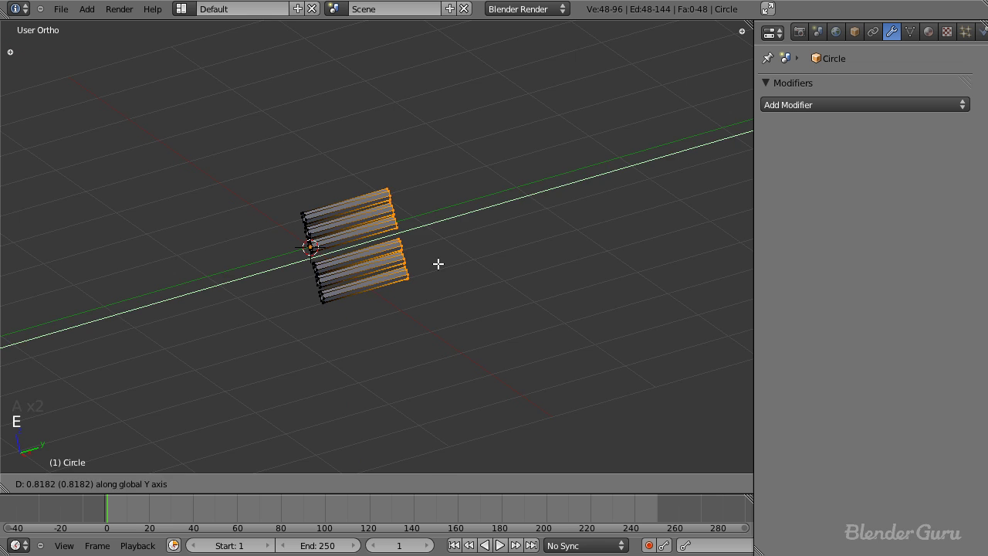
{"action": "left_click", "coordinate": [440, 264]}
Move the extruded tube ends further along the Y axis so the first segment is one grid unit long.
{"action": "key", "text": "KP_3"}
{"action": "key", "text": "g"}
{"action": "key", "text": "y"}
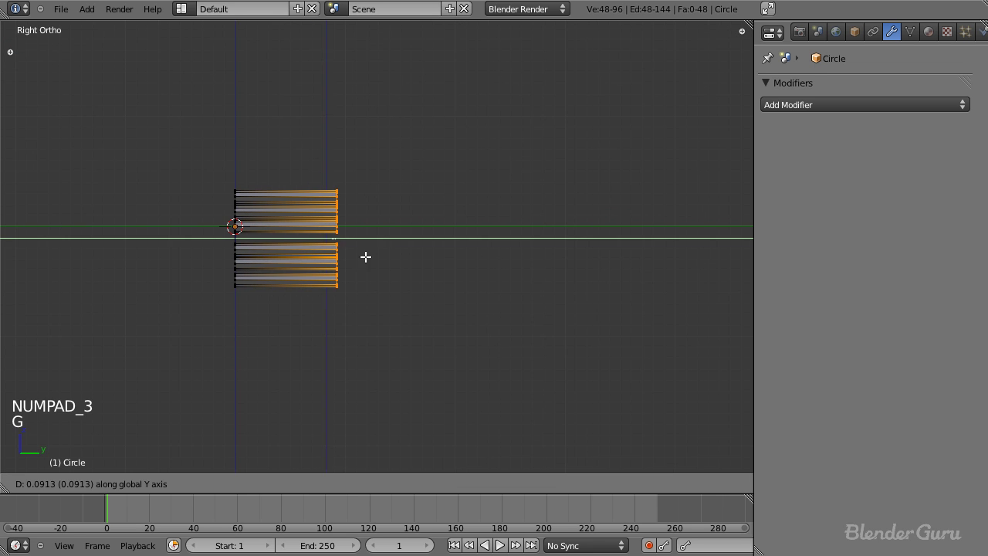
{"action": "left_click", "coordinate": [374, 241]}
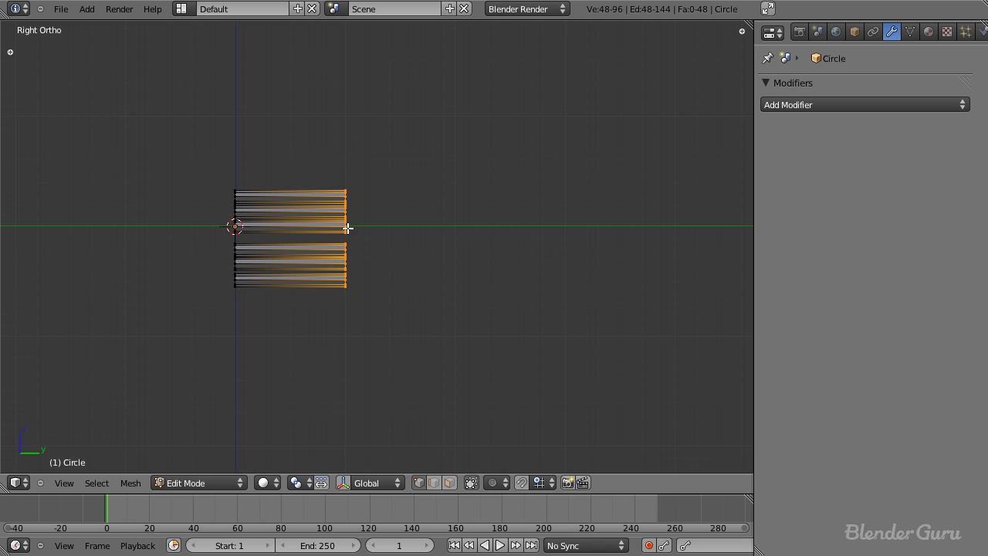
Extrude the tube ends three more times along the Y axis, about 1 unit each, to make four equal segments.
{"action": "key", "text": "e"}
{"action": "key", "text": "y"}
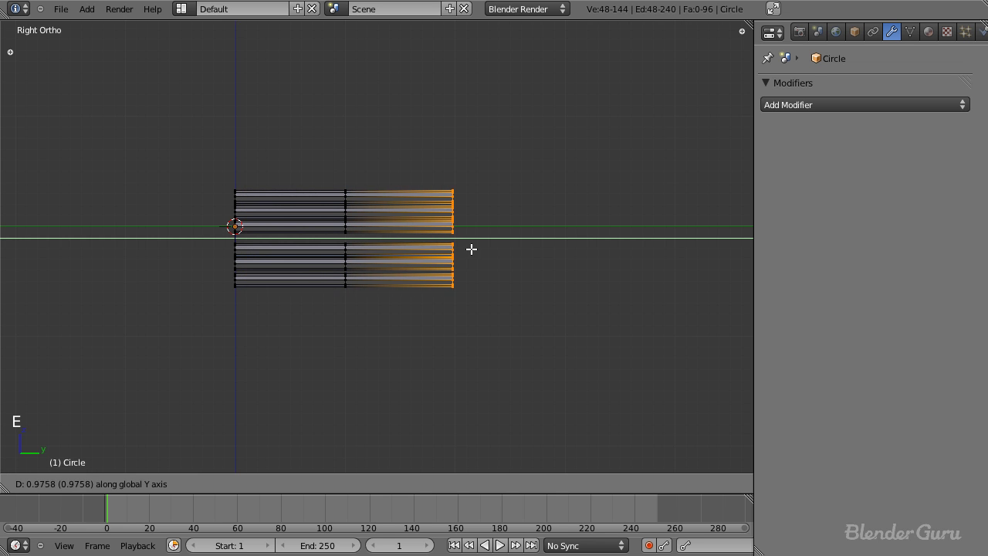
{"action": "left_click", "coordinate": [473, 250]}
{"action": "middle_click_drag", "start_coordinate": [473, 249], "coordinate": [349, 263], "text": "shift"}
{"action": "key", "text": "shift+e"}
{"action": "left_click", "coordinate": [409, 262]}
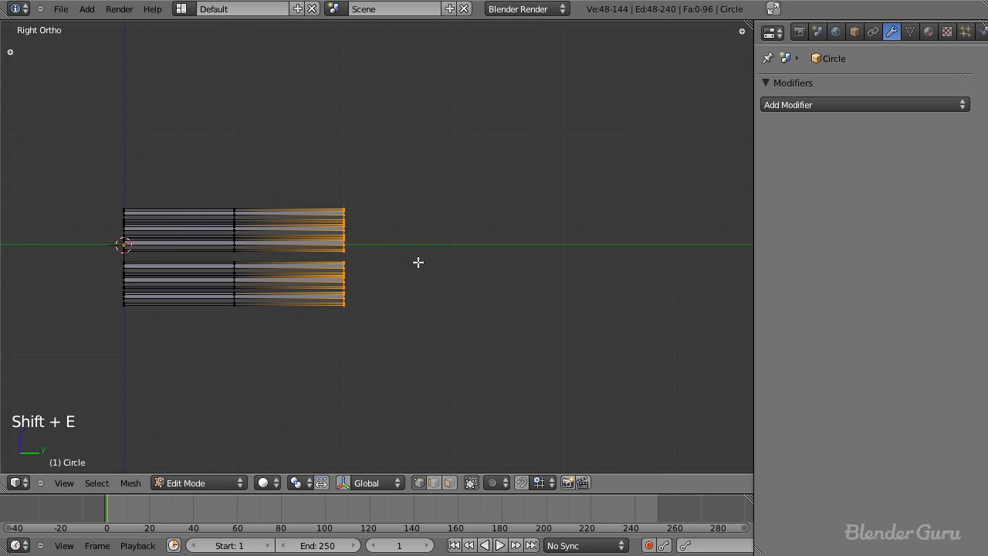
{"action": "key", "text": "e"}
{"action": "left_click", "coordinate": [509, 263]}
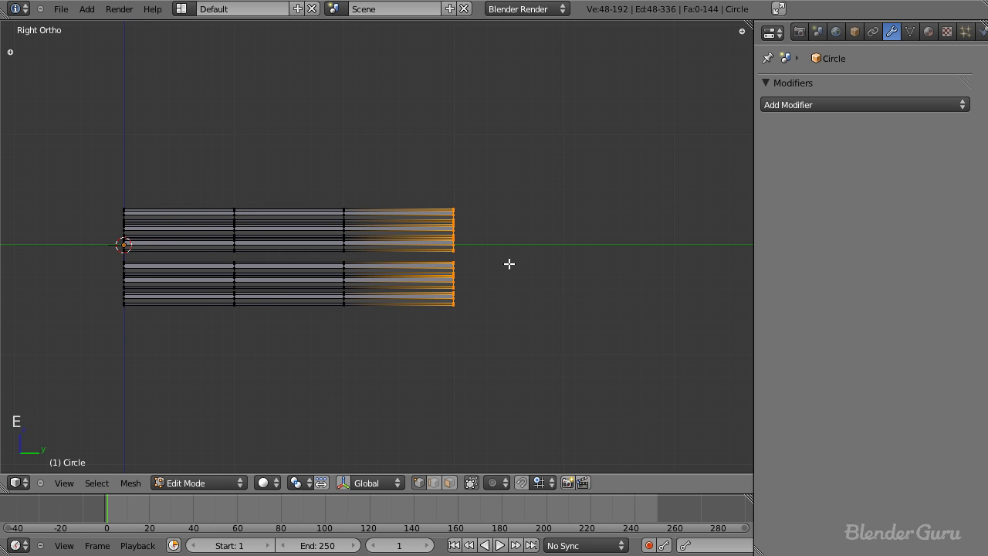
{"action": "middle_click_drag", "start_coordinate": [474, 264], "coordinate": [398, 262], "text": "shift"}
{"action": "key", "text": "e"}
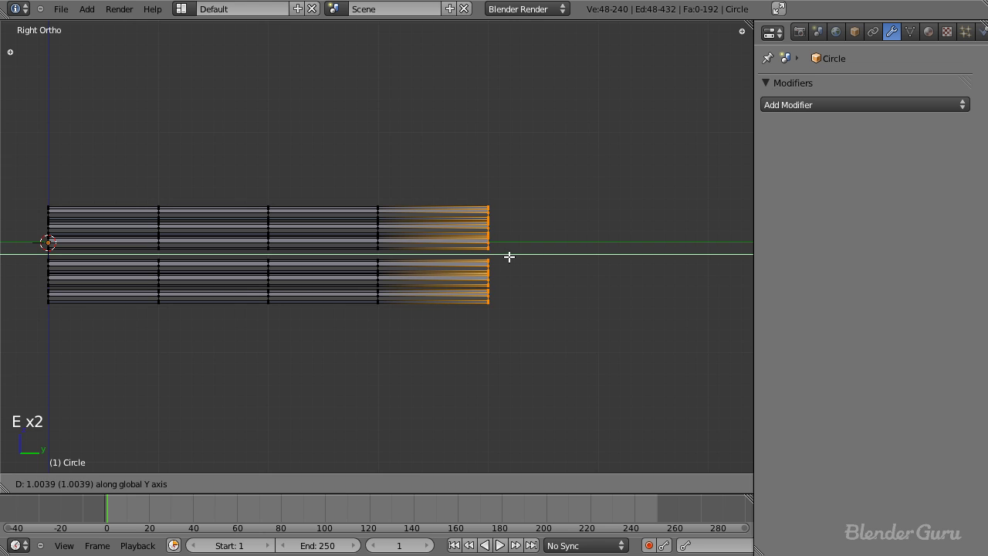
{"action": "left_click", "coordinate": [510, 256]}
In wireframe, select the third-joint vertices of the second and third cables from the top and lower them slightly.
{"action": "scroll", "coordinate": [401, 258], "scroll_direction": "up", "scroll_amount": 5}
{"action": "key", "text": "z"}
{"action": "key", "text": "a"}
{"action": "key", "text": "a"}
{"action": "key", "text": "a"}
{"action": "key", "text": "b"}
{"action": "left_click_drag", "start_coordinate": [368, 180], "coordinate": [399, 266]}
{"action": "key", "text": "g"}
{"action": "left_click", "coordinate": [401, 269]}
{"action": "scroll", "coordinate": [402, 269], "scroll_direction": "down", "scroll_amount": 4}
{"action": "middle_click_drag", "start_coordinate": [290, 244], "coordinate": [397, 230], "text": "shift"}
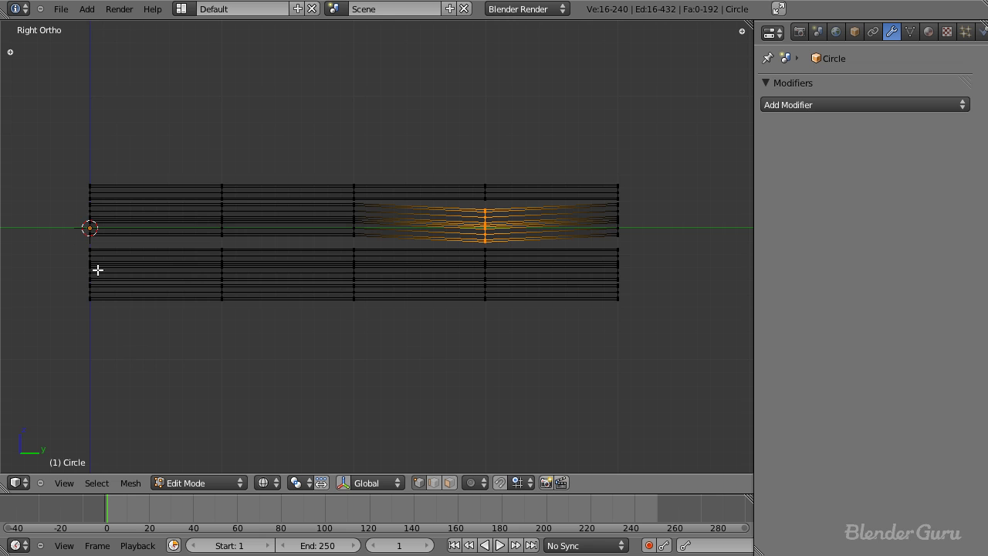
{"action": "scroll", "coordinate": [370, 231], "scroll_direction": "up", "scroll_amount": 1}
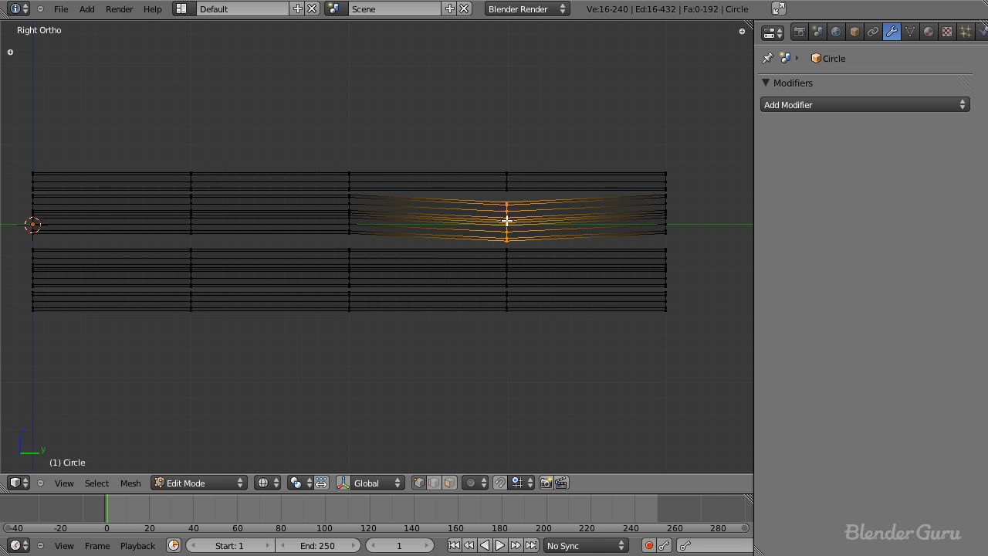
Select the third-joint vertices of the three lower cables and lower them slightly along the Z axis.
{"action": "key", "text": "a"}
{"action": "key", "text": "b"}
{"action": "left_click_drag", "start_coordinate": [498, 267], "coordinate": [527, 348]}
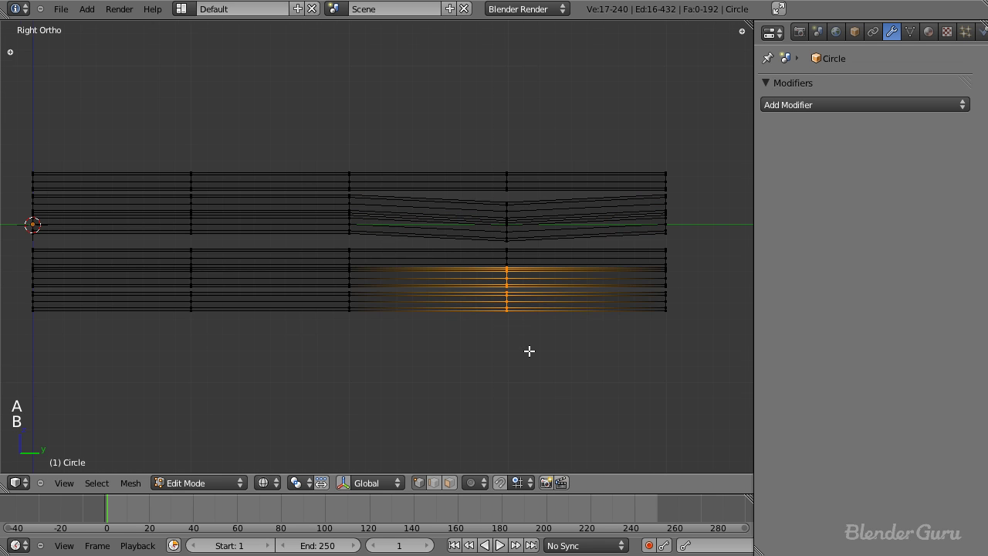
{"action": "scroll", "coordinate": [494, 301], "scroll_direction": "up", "scroll_amount": 2}
{"action": "key", "text": "b"}
{"action": "left_click_drag", "start_coordinate": [444, 216], "coordinate": [459, 270]}
{"action": "key", "text": "g"}
{"action": "middle_click_drag", "start_coordinate": [460, 272], "coordinate": [461, 283]}
{"action": "left_click", "coordinate": [461, 284]}
Lower the first-joint vertices of the second and third cables slightly so they sag.
{"action": "scroll", "coordinate": [461, 283], "scroll_direction": "down", "scroll_amount": 2}
{"action": "middle_click_drag", "start_coordinate": [402, 243], "coordinate": [523, 269], "text": "shift"}
{"action": "key", "text": "a"}
{"action": "key", "text": "b"}
{"action": "left_click_drag", "start_coordinate": [228, 202], "coordinate": [249, 331]}
{"action": "key", "text": "g"}
{"action": "left_click", "coordinate": [256, 276]}
{"action": "key", "text": "a"}
{"action": "key", "text": "b"}
{"action": "key", "text": "g"}
{"action": "key", "text": "z"}
{"action": "right_click", "coordinate": [257, 303]}
Lower the first-joint vertices of the bottom cable along the Z axis to give it a deeper sag.
{"action": "key", "text": "a"}
{"action": "key", "text": "b"}
{"action": "key", "text": "g"}
{"action": "left_click", "coordinate": [250, 355]}
Lower the first joint of the fourth and fifth cables about 0.07 along the Z axis and check the shaded result in object mode.
{"action": "key", "text": "a"}
{"action": "key", "text": "b"}
{"action": "left_click_drag", "start_coordinate": [227, 251], "coordinate": [249, 300]}
{"action": "key", "text": "g"}
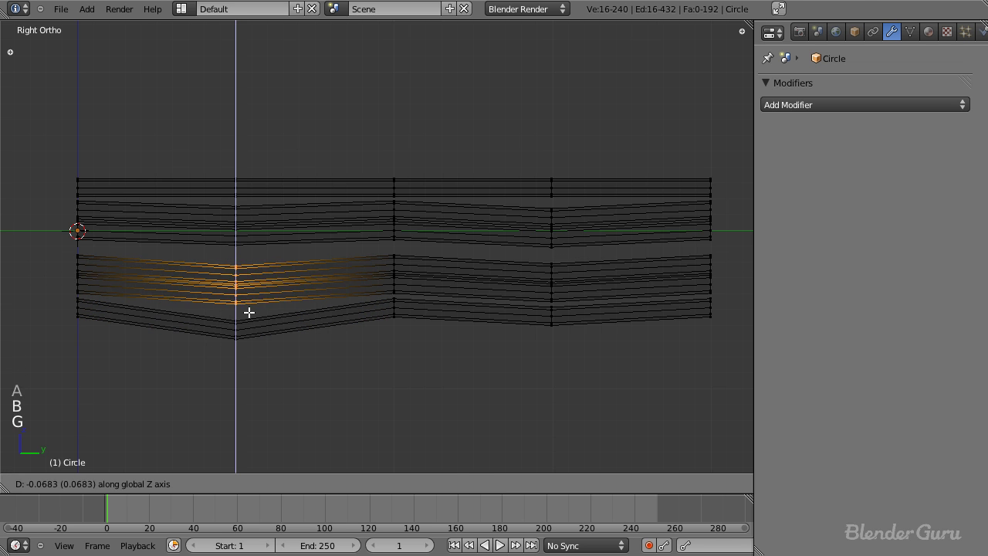
{"action": "left_click", "coordinate": [251, 313]}
{"action": "key", "text": "Tab"}
{"action": "middle_click_drag", "start_coordinate": [252, 311], "coordinate": [352, 307]}
{"action": "key", "text": "z"}
{"action": "scroll", "coordinate": [399, 298], "scroll_direction": "up", "scroll_amount": 6}
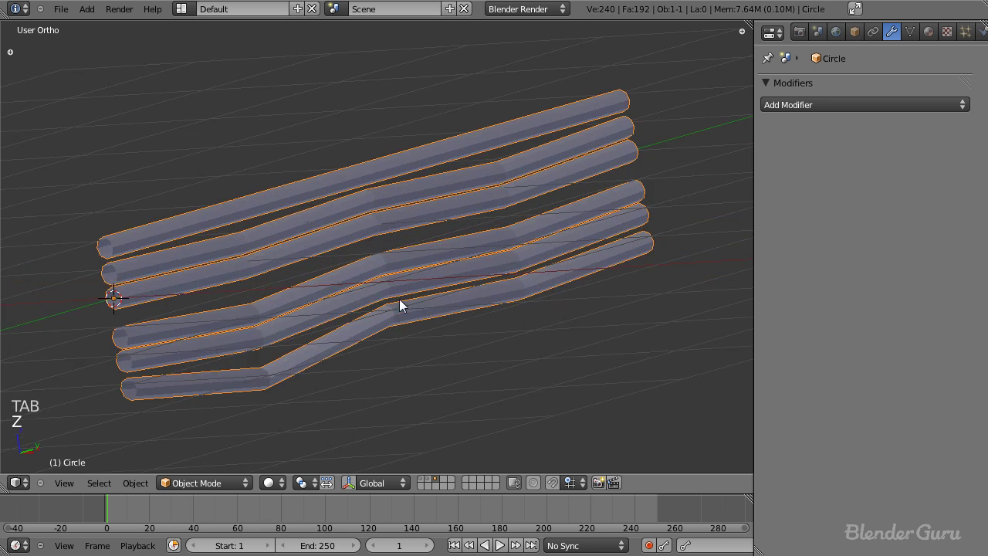
Back in wireframe edit mode, raise the first joints of the fourth, fifth and bottom cables slightly to reduce their sag.
{"action": "key", "text": "Tab"}
{"action": "key", "text": "KP_3"}
{"action": "key", "text": "z"}
{"action": "scroll", "coordinate": [378, 286], "scroll_direction": "down", "scroll_amount": 5}
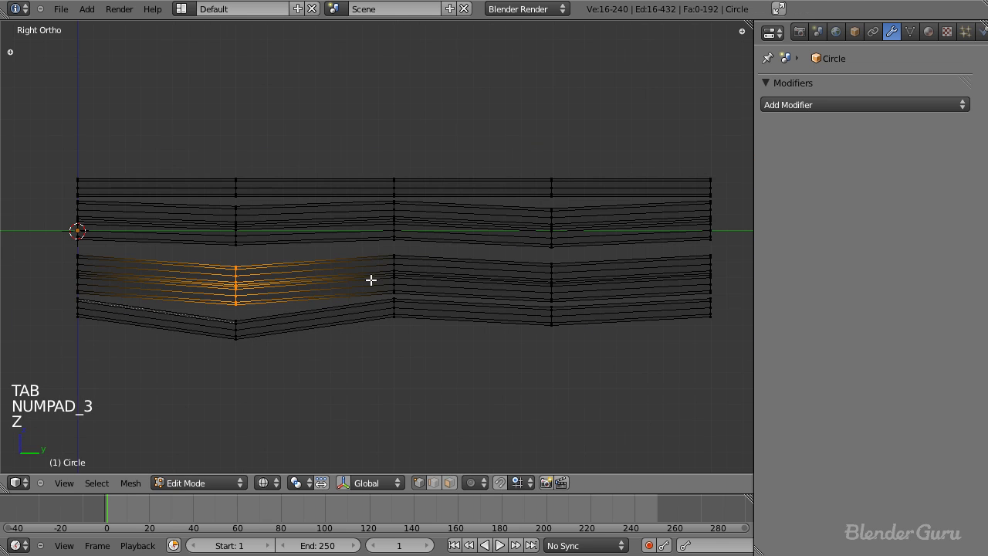
{"action": "key", "text": "g"}
{"action": "left_click", "coordinate": [371, 274]}
{"action": "key", "text": "a"}
{"action": "key", "text": "b"}
{"action": "left_click_drag", "start_coordinate": [228, 309], "coordinate": [249, 352]}
{"action": "key", "text": "g"}
{"action": "left_click", "coordinate": [368, 335]}
Adjust the height of the fourth and fifth cables at their third joint.
{"action": "key", "text": "a"}
{"action": "key", "text": "b"}
{"action": "left_click_drag", "start_coordinate": [545, 254], "coordinate": [567, 301]}
{"action": "key", "text": "g"}
{"action": "left_click", "coordinate": [557, 310]}
Return to solid object mode and apply smooth shading to the cables.
{"action": "key", "text": "a"}
{"action": "key", "text": "Tab"}
{"action": "key", "text": "z"}
{"action": "mouse_move", "coordinate": [539, 317]}
{"action": "middle_mouse_down"}
{"action": "mouse_move", "coordinate": [469, 301]}
{"action": "mouse_move", "coordinate": [371, 340]}
{"action": "middle_mouse_up"}
{"action": "scroll", "coordinate": [296, 305], "scroll_direction": "up", "scroll_amount": 5}
{"action": "key", "text": "t"}
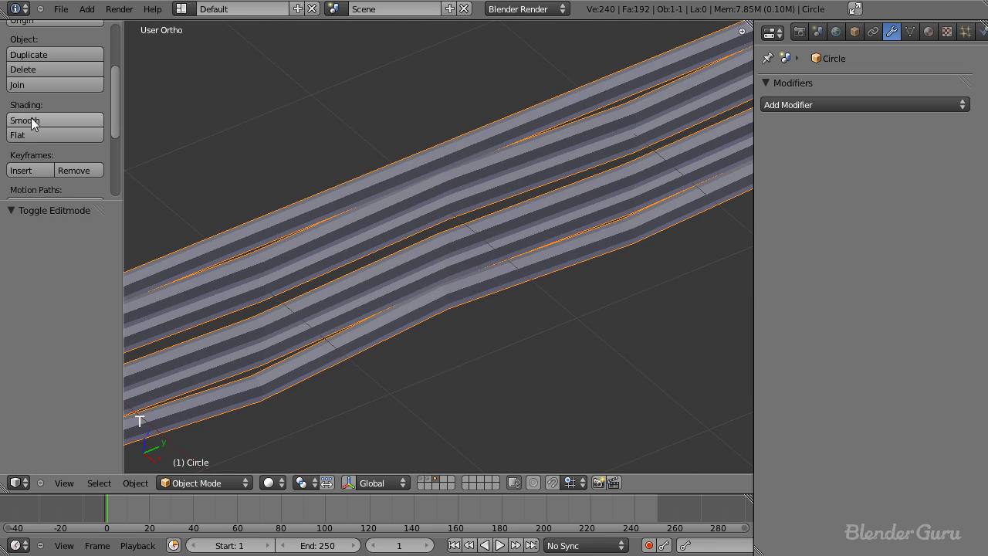
{"action": "left_click", "coordinate": [32, 120]}
{"action": "key", "text": "t"}
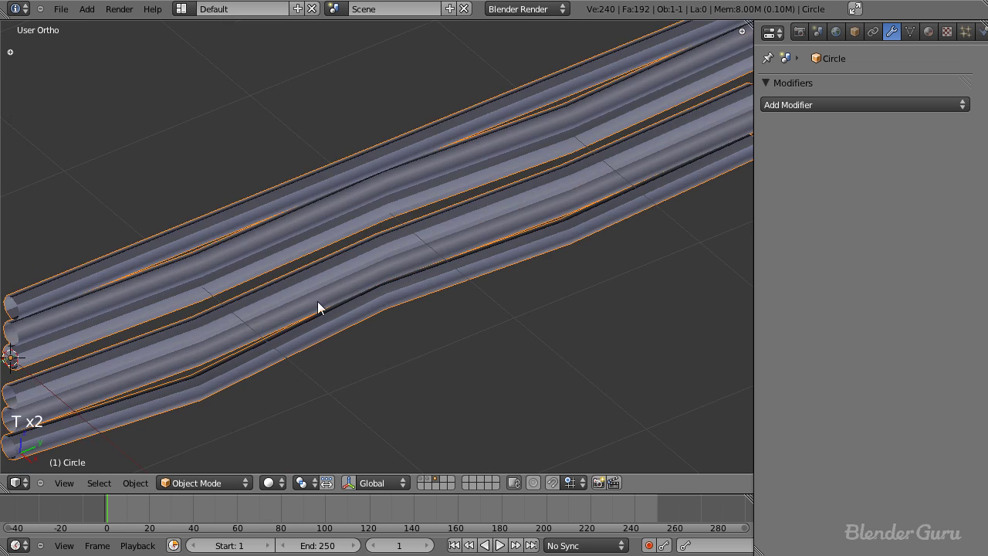
Select the entire cable mesh in edit mode and recalculate its normals to fix the uneven shading.
{"action": "middle_click_drag", "start_coordinate": [295, 298], "coordinate": [258, 324]}
{"action": "scroll", "coordinate": [250, 285], "scroll_direction": "down", "scroll_amount": 2}
{"action": "scroll", "coordinate": [285, 282], "scroll_direction": "down", "scroll_amount": 1}
{"action": "middle_click_drag", "start_coordinate": [309, 281], "coordinate": [351, 292], "text": "shift"}
{"action": "scroll", "coordinate": [353, 295], "scroll_direction": "up", "scroll_amount": 1}
{"action": "key", "text": "t"}
{"action": "scroll", "coordinate": [307, 282], "scroll_direction": "down", "scroll_amount": 1}
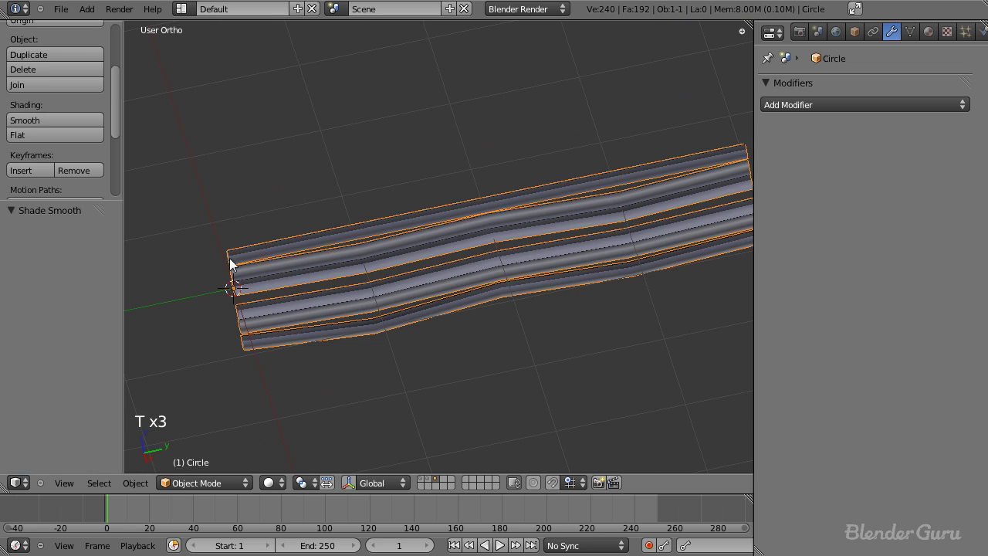
{"action": "left_click_drag", "start_coordinate": [97, 201], "coordinate": [97, 501]}
{"action": "key", "text": "Tab"}
{"action": "key", "text": "a"}
{"action": "key", "text": "a"}
{"action": "key", "text": "a"}
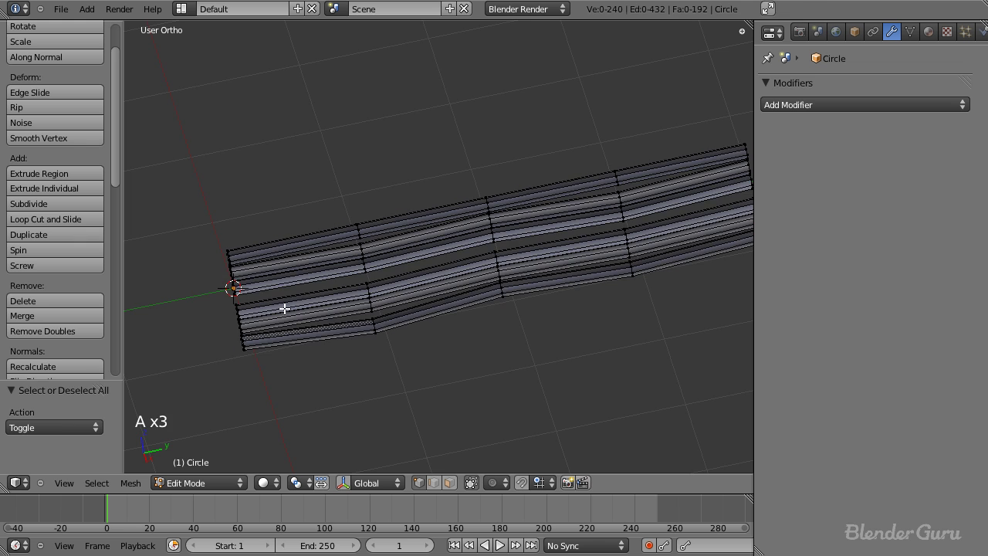
{"action": "key", "text": "a"}
{"action": "scroll", "coordinate": [93, 238], "scroll_direction": "up", "scroll_amount": 2}
{"action": "scroll", "coordinate": [64, 251], "scroll_direction": "down", "scroll_amount": 5}
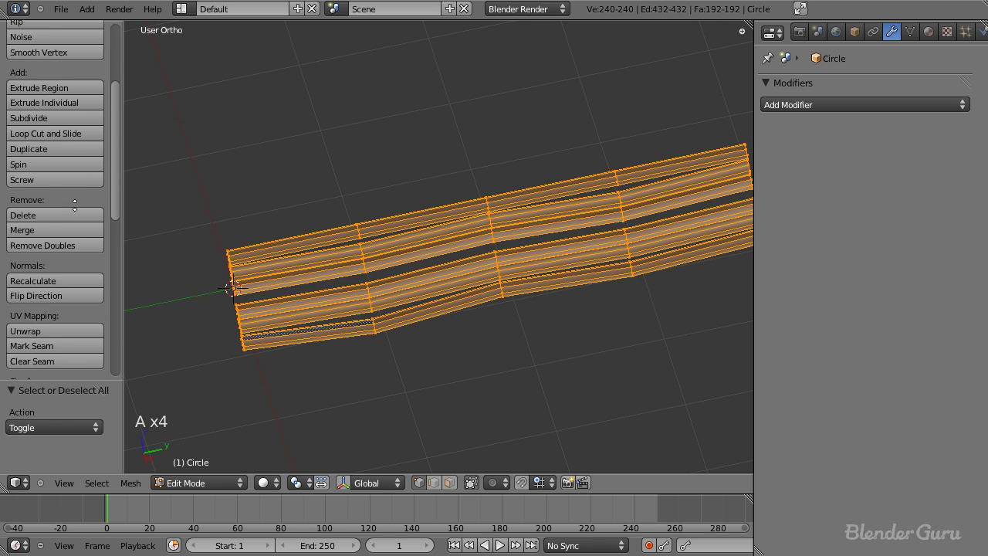
{"action": "left_click", "coordinate": [57, 267]}
{"action": "key", "text": "Tab"}
{"action": "key", "text": "t"}
{"action": "scroll", "coordinate": [348, 302], "scroll_direction": "down", "scroll_amount": 1}
{"action": "middle_click_drag", "start_coordinate": [347, 302], "coordinate": [416, 283]}
{"action": "key", "text": "KP_3"}
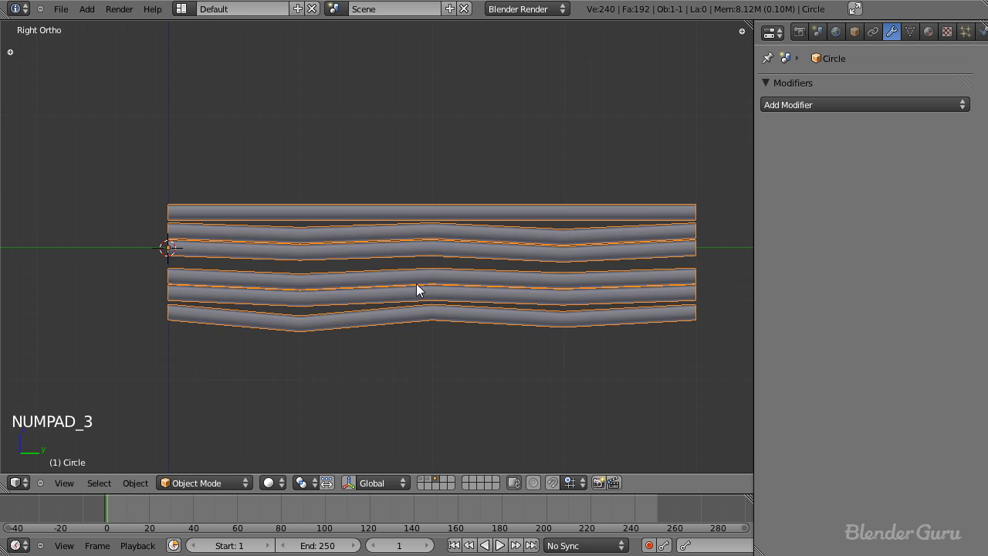
Duplicate the end ring of the top cable in place and rotate the copy in the side view until it lies horizontal.
{"action": "key", "text": "Tab"}
{"action": "middle_click_drag", "start_coordinate": [316, 247], "coordinate": [285, 244]}
{"action": "scroll", "coordinate": [263, 256], "scroll_direction": "up", "scroll_amount": 4}
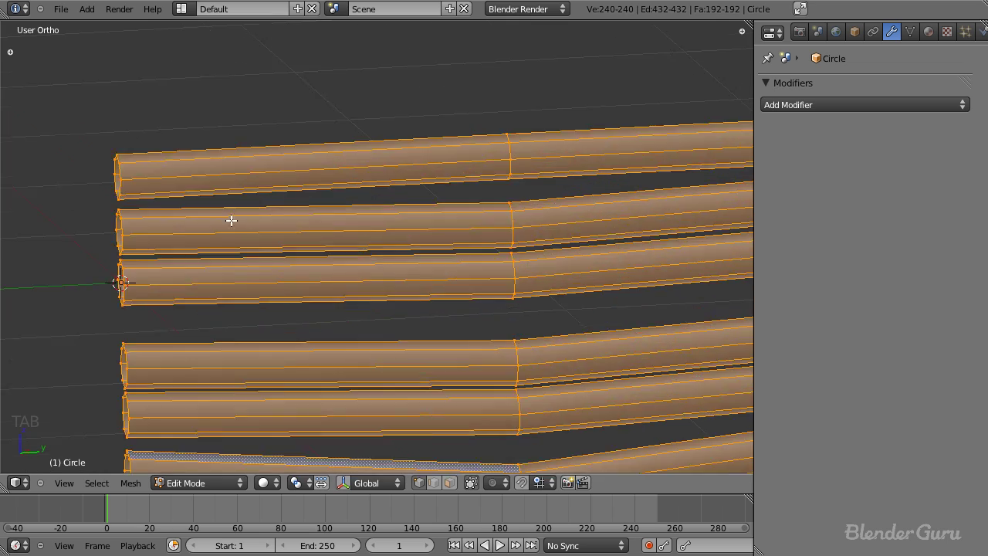
{"action": "middle_click_drag", "start_coordinate": [236, 223], "coordinate": [281, 220]}
{"action": "key", "text": "z"}
{"action": "right_click", "coordinate": [214, 194], "text": "alt"}
{"action": "key", "text": "z"}
{"action": "scroll", "coordinate": [386, 263], "scroll_direction": "down", "scroll_amount": 2}
{"action": "scroll", "coordinate": [394, 271], "scroll_direction": "down", "scroll_amount": 1}
{"action": "key", "text": "shift+d"}
{"action": "right_click", "coordinate": [359, 291]}
{"action": "key", "text": "KP_3"}
{"action": "key", "text": "r"}
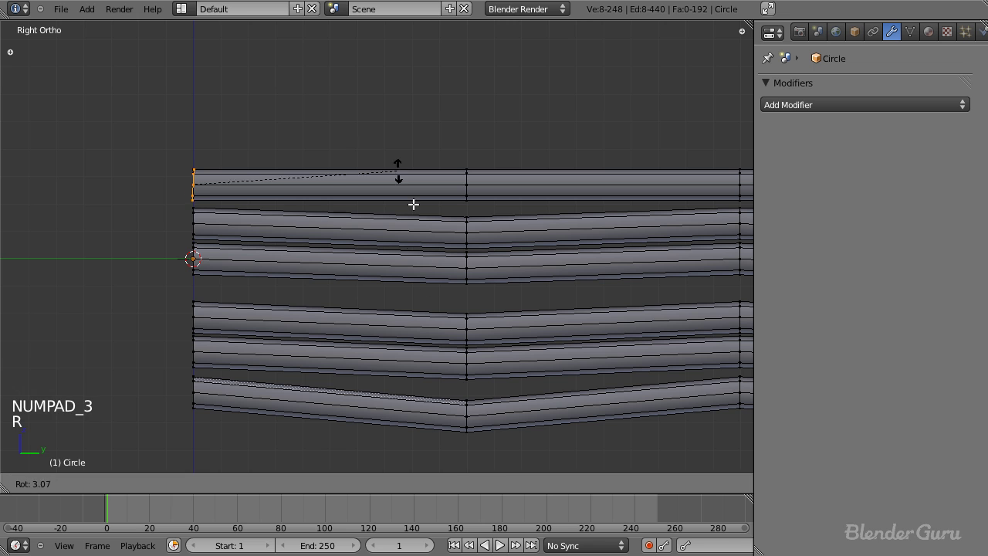
{"action": "left_click", "coordinate": [222, 378]}
{"action": "key", "text": "g"}
{"action": "key", "text": "y"}
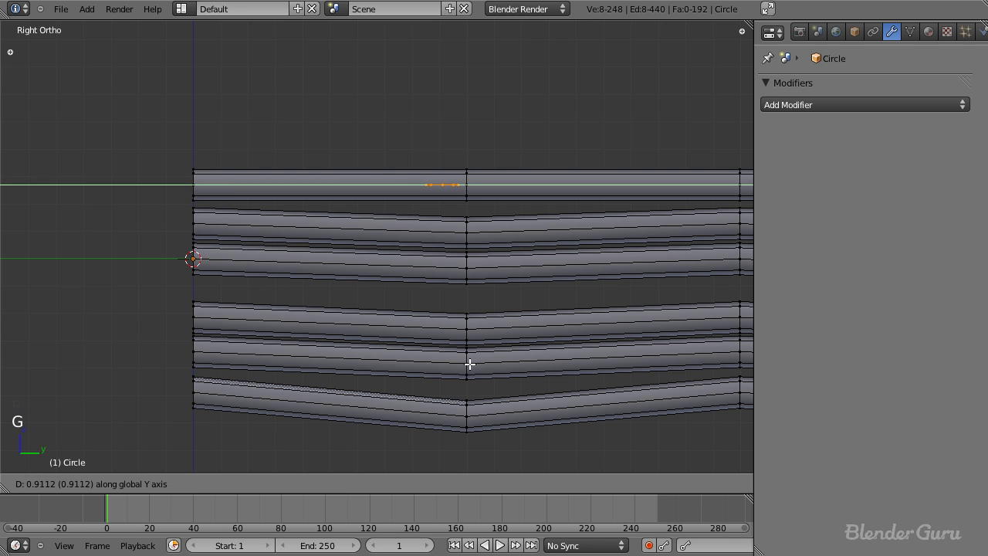
{"action": "right_click", "coordinate": [252, 358]}
Move the horizontal ring just above the top cable and scale it down.
{"action": "key", "text": "g"}
{"action": "key", "text": "z"}
{"action": "left_click", "coordinate": [239, 328]}
{"action": "key", "text": "s"}
{"action": "left_click", "coordinate": [301, 263]}
Extrude the ring straight down to the bottom of the cable stack to form a vertical support post.
{"action": "key", "text": "e"}
{"action": "left_click", "coordinate": [293, 428]}
{"action": "middle_click_drag", "start_coordinate": [293, 428], "coordinate": [417, 268]}
{"action": "key", "text": "KP_1"}
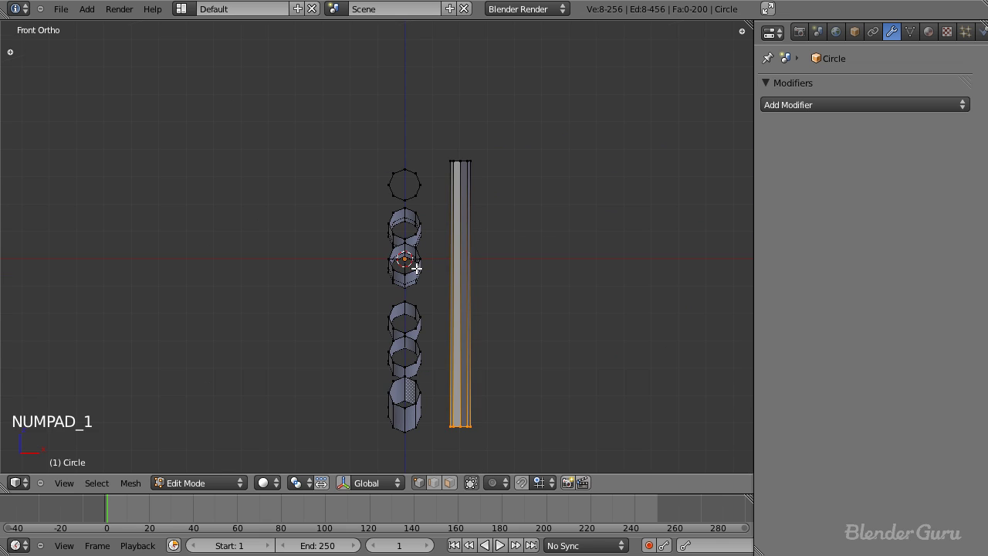
Select the whole support post as linked geometry and move it sideways closer to the cables in the front view.
{"action": "key", "text": "a"}
{"action": "key", "text": "a"}
{"action": "key", "text": "a"}
{"action": "key", "text": "a"}
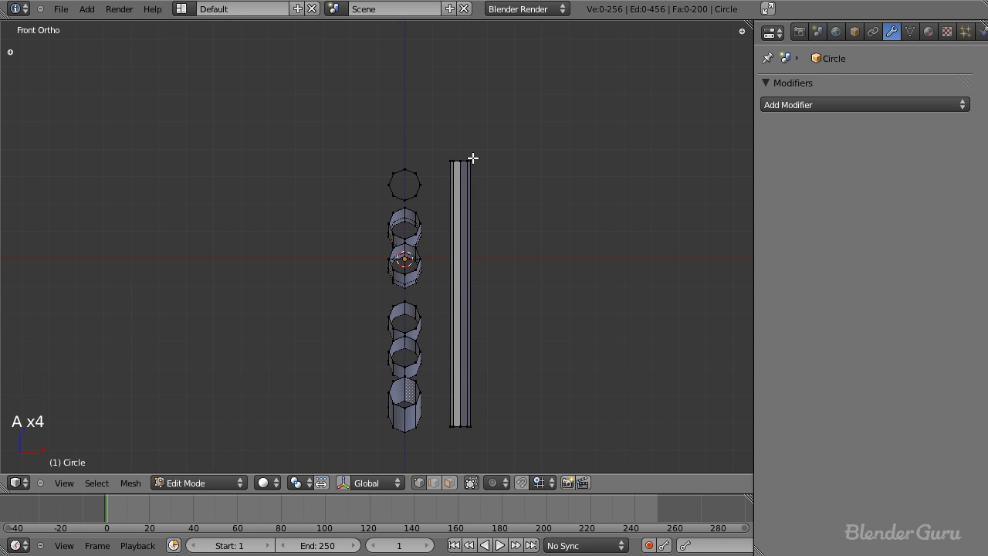
{"action": "key", "text": "z"}
{"action": "right_click", "coordinate": [468, 157]}
{"action": "key", "text": "ctrl+l"}
{"action": "key", "text": "g"}
{"action": "left_click", "coordinate": [488, 180]}
Duplicate the support post, rotate the copy to horizontal, and place it across the post's upper end.
{"action": "key", "text": "shift+d"}
{"action": "key", "text": "r"}
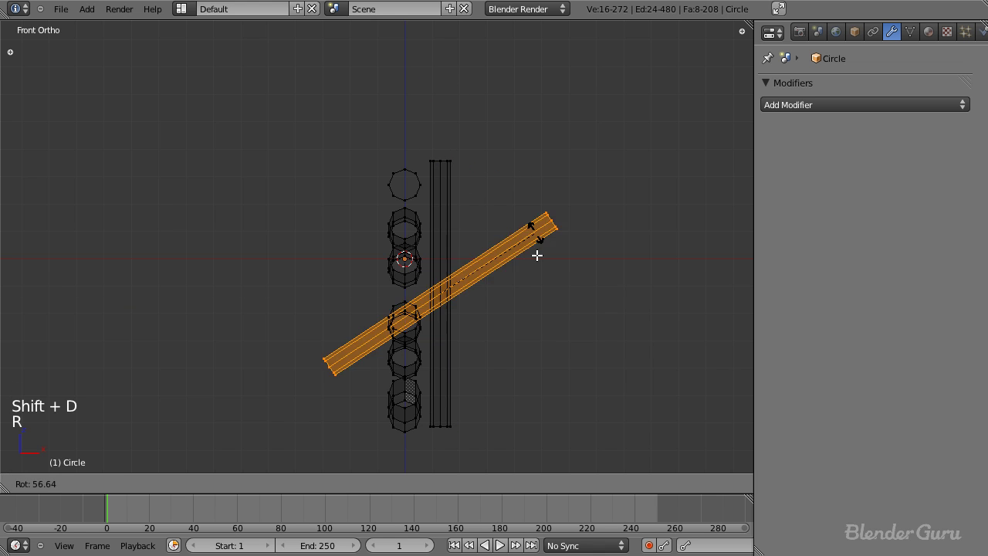
{"action": "left_click", "coordinate": [557, 298]}
{"action": "key", "text": "g"}
{"action": "left_click", "coordinate": [434, 171]}
Scale down the horizontal bar and move it along the X axis so its end overlaps the vertical post.
{"action": "scroll", "coordinate": [564, 186], "scroll_direction": "up", "scroll_amount": 3}
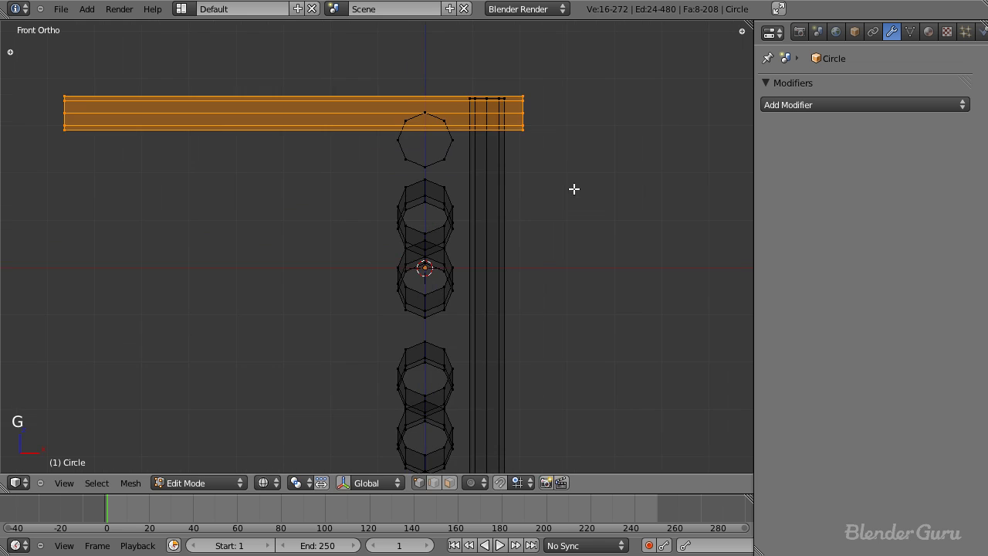
{"action": "middle_click_drag", "start_coordinate": [539, 174], "coordinate": [502, 258], "text": "shift"}
{"action": "key", "text": "s"}
{"action": "left_click", "coordinate": [467, 230]}
{"action": "key", "text": "g"}
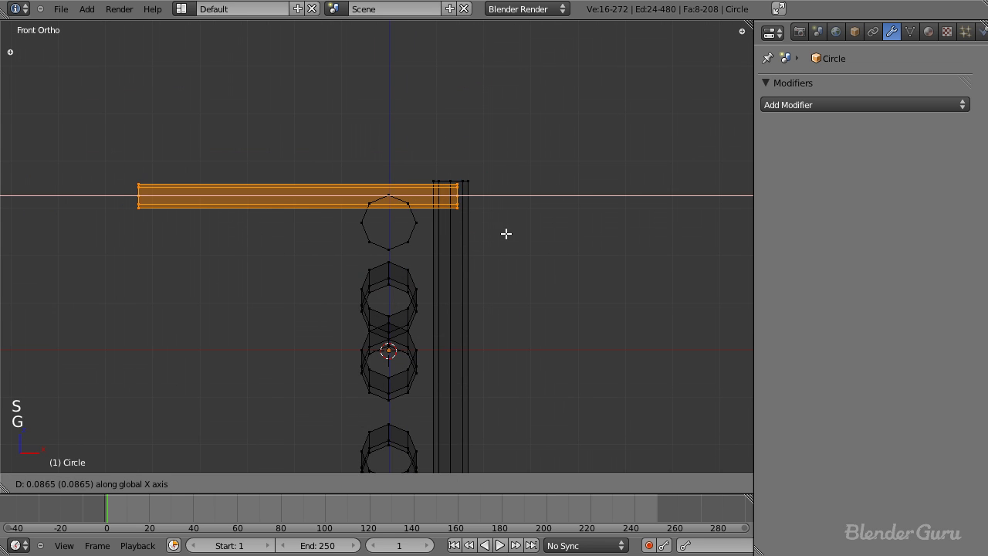
{"action": "left_click", "coordinate": [516, 236]}
In solid view, reposition the horizontal bar so it rests on top of the vertical post, above the top cable.
{"action": "key", "text": "z"}
{"action": "mouse_move", "coordinate": [474, 210]}
{"action": "middle_mouse_down"}
{"action": "mouse_move", "coordinate": [432, 271]}
{"action": "mouse_move", "coordinate": [348, 265]}
{"action": "middle_mouse_up"}
{"action": "key", "text": "KP_1"}
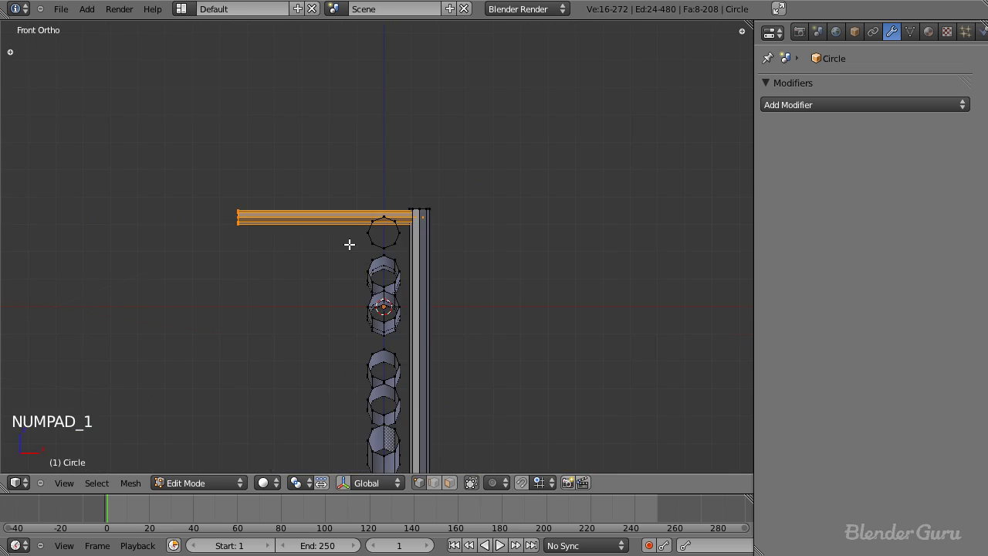
{"action": "key", "text": "g"}
{"action": "left_click", "coordinate": [452, 224]}
{"action": "scroll", "coordinate": [464, 208], "scroll_direction": "up", "scroll_amount": 5}
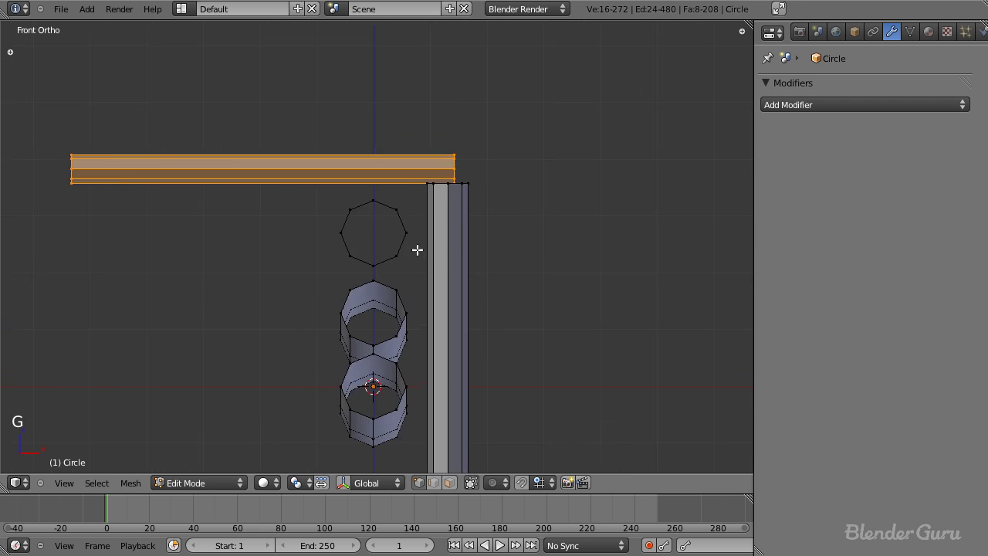
Reposition the horizontal bar against the post and move the post's upper end along Z so it lines up with the bar.
{"action": "key", "text": "g"}
{"action": "left_click", "coordinate": [391, 239]}
{"action": "key", "text": "a"}
{"action": "key", "text": "z"}
{"action": "key", "text": "b"}
{"action": "left_click_drag", "start_coordinate": [323, 201], "coordinate": [528, 266]}
{"action": "scroll", "coordinate": [519, 273], "scroll_direction": "down", "scroll_amount": 3}
{"action": "key", "text": "g"}
{"action": "key", "text": "z"}
{"action": "left_click", "coordinate": [503, 271]}
Move the vertical post's lower end so the post finishes just below the lowest cable.
{"action": "scroll", "coordinate": [503, 284], "scroll_direction": "down", "scroll_amount": 5}
{"action": "middle_click_drag", "start_coordinate": [466, 412], "coordinate": [451, 232], "text": "shift"}
{"action": "right_click", "coordinate": [223, 71]}
{"action": "key", "text": "a"}
{"action": "key", "text": "b"}
{"action": "left_click_drag", "start_coordinate": [351, 270], "coordinate": [390, 289]}
{"action": "key", "text": "g"}
{"action": "left_click", "coordinate": [393, 306]}
Duplicate the whole upper horizontal bar downward along Z and place the copy near the post's lower end.
{"action": "key", "text": "a"}
{"action": "right_click", "coordinate": [230, 57]}
{"action": "key", "text": "ctrl+l"}
{"action": "key", "text": "shift+d"}
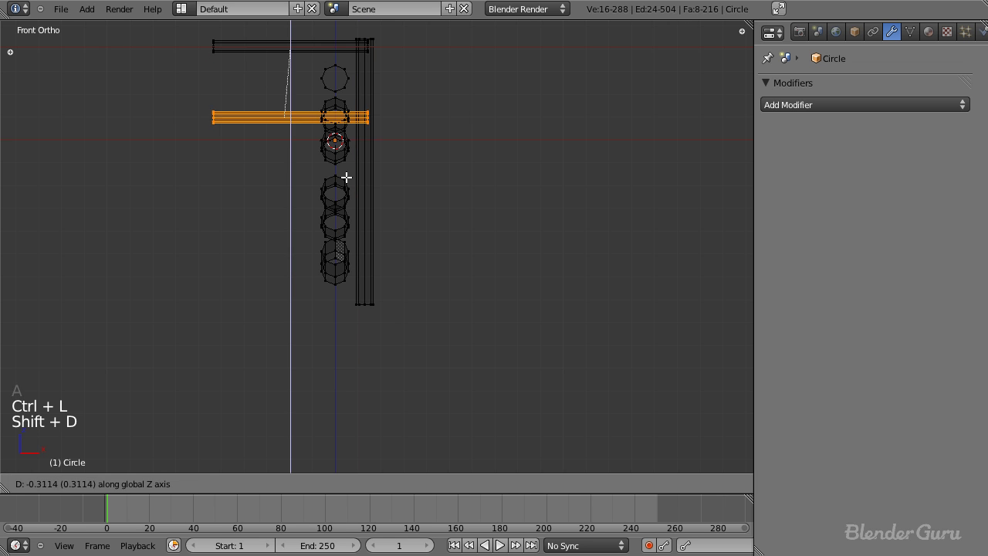
{"action": "left_click", "coordinate": [363, 316]}
{"action": "middle_click_drag", "start_coordinate": [363, 316], "coordinate": [298, 276]}
{"action": "key", "text": "g"}
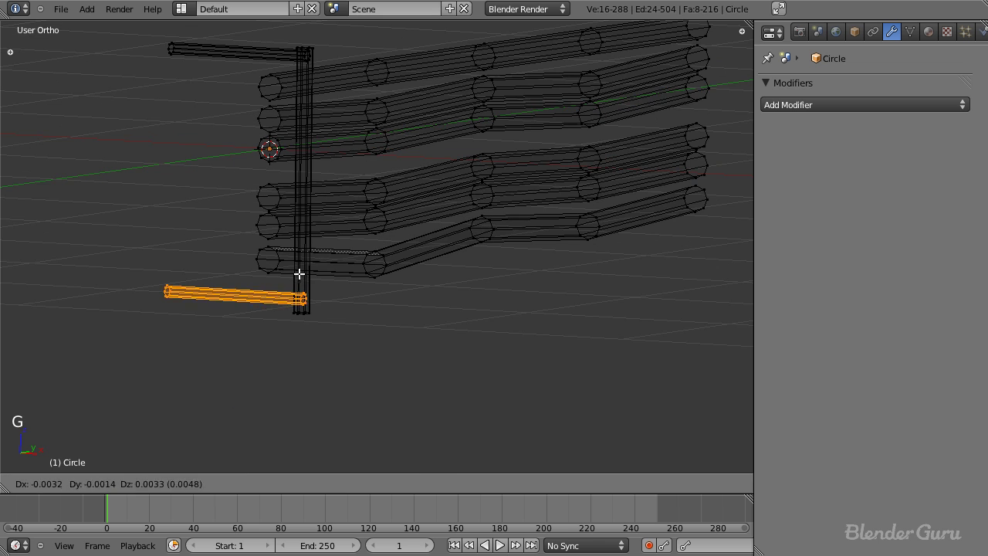
{"action": "left_click", "coordinate": [309, 313]}
Move the vertical post's bottom vertices so the post ends close to the lower horizontal bar.
{"action": "key", "text": "z"}
{"action": "key", "text": "z"}
{"action": "key", "text": "a"}
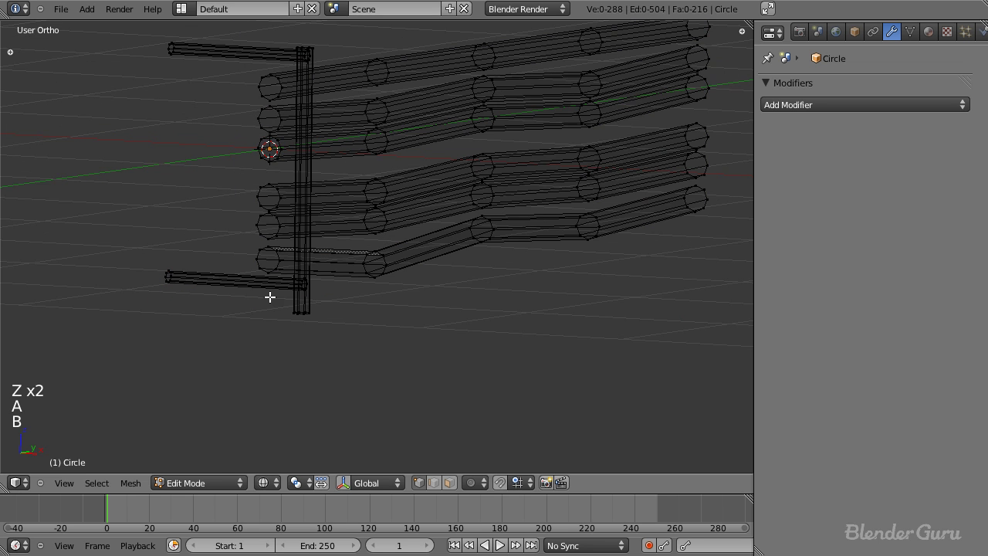
{"action": "key", "text": "b"}
{"action": "left_click_drag", "start_coordinate": [265, 296], "coordinate": [348, 333]}
{"action": "scroll", "coordinate": [348, 332], "scroll_direction": "up", "scroll_amount": 2}
{"action": "key", "text": "g"}
{"action": "left_click", "coordinate": [350, 310]}
{"action": "key", "text": "z"}
{"action": "key", "text": "Tab"}
{"action": "scroll", "coordinate": [399, 268], "scroll_direction": "down", "scroll_amount": 4}
Select the complete bracket as linked geometry and duplicate it about 1.92 along the Y axis to the middle of the cables.
{"action": "key", "text": "Tab"}
{"action": "scroll", "coordinate": [348, 267], "scroll_direction": "up", "scroll_amount": 1}
{"action": "right_click", "coordinate": [233, 252], "text": "shift"}
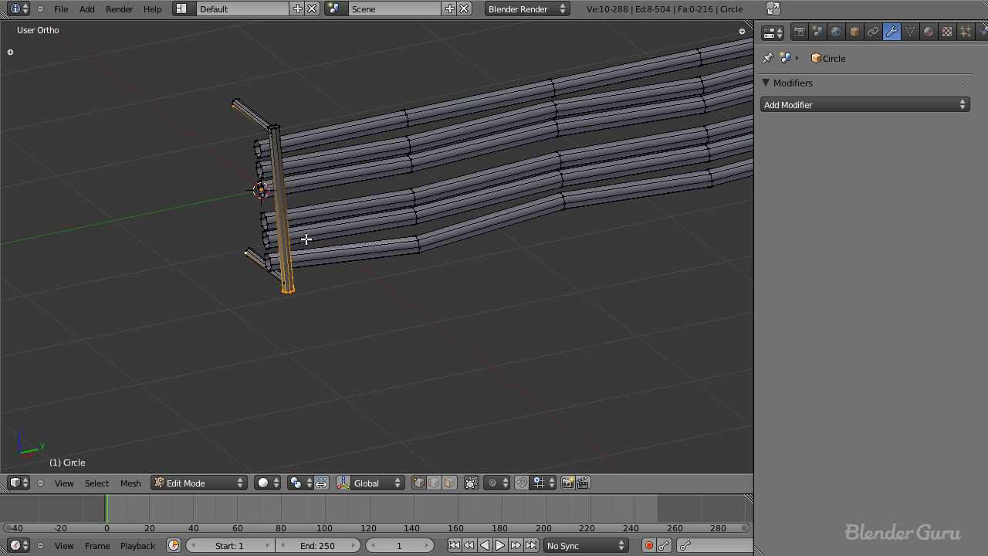
{"action": "key", "text": "ctrl+l"}
{"action": "scroll", "coordinate": [349, 219], "scroll_direction": "down", "scroll_amount": 1}
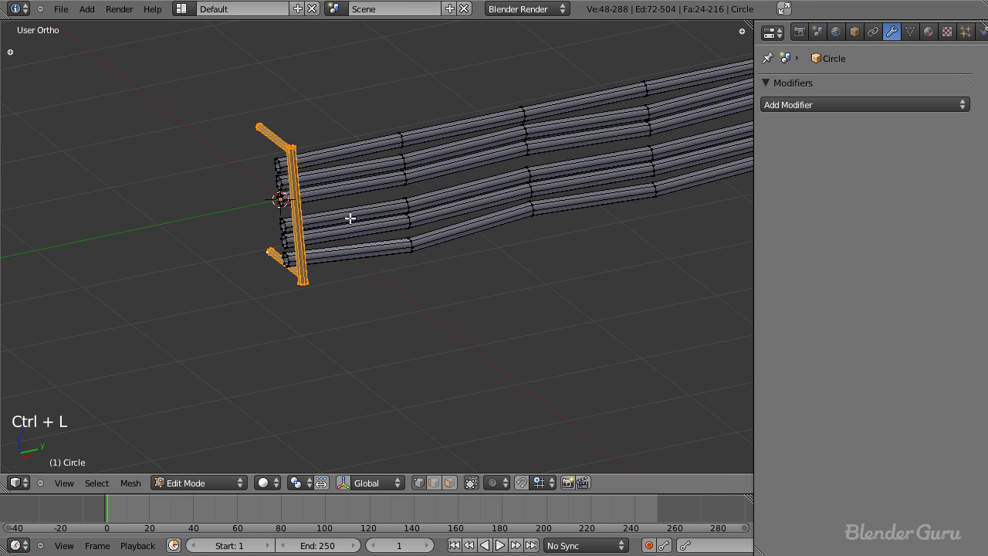
{"action": "key", "text": "KP_3"}
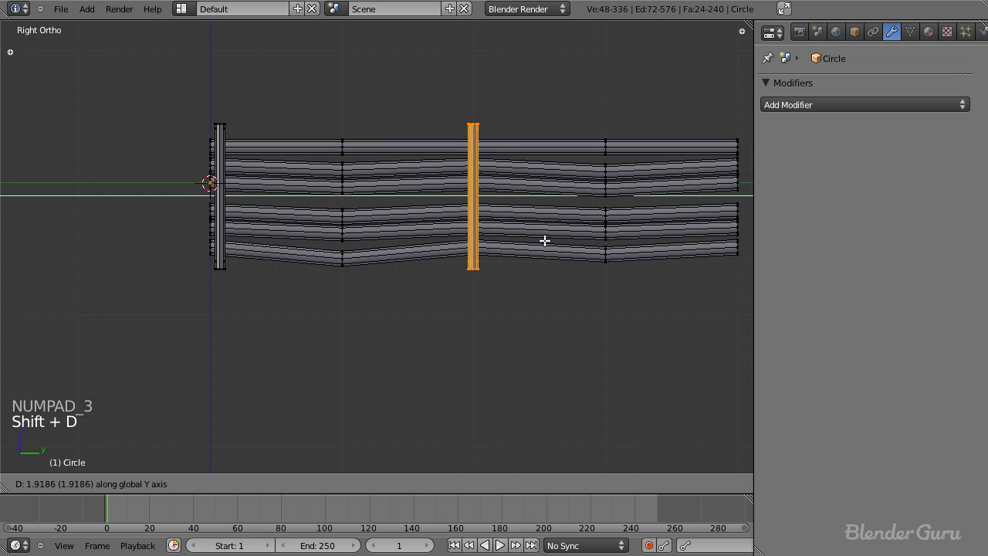
{"action": "left_click", "coordinate": [546, 239]}
Return to Object Mode and add an Array modifier to the cable-and-bracket object.
{"action": "scroll", "coordinate": [464, 251], "scroll_direction": "down", "scroll_amount": 3}
{"action": "middle_click_drag", "start_coordinate": [452, 255], "coordinate": [455, 294]}
{"action": "scroll", "coordinate": [451, 296], "scroll_direction": "up", "scroll_amount": 3}
{"action": "key", "text": "Tab"}
{"action": "scroll", "coordinate": [442, 302], "scroll_direction": "down", "scroll_amount": 2}
{"action": "key", "text": "z"}
{"action": "mouse_move", "coordinate": [370, 296]}
{"action": "middle_mouse_down"}
{"action": "mouse_move", "coordinate": [304, 293]}
{"action": "mouse_move", "coordinate": [294, 271]}
{"action": "mouse_move", "coordinate": [356, 299]}
{"action": "middle_mouse_up"}
{"action": "scroll", "coordinate": [294, 271], "scroll_direction": "up", "scroll_amount": 2}
{"action": "left_click", "coordinate": [829, 104]}
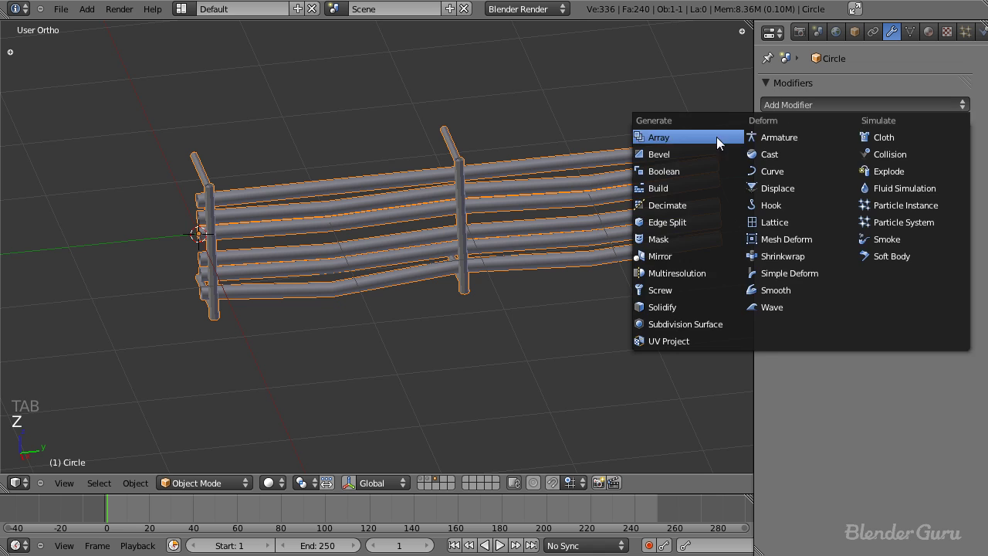
{"action": "left_click", "coordinate": [691, 141]}
Set the array's relative offset to 0 on X and 1 on Y, and apply the object's transform.
{"action": "scroll", "coordinate": [407, 313], "scroll_direction": "down", "scroll_amount": 3}
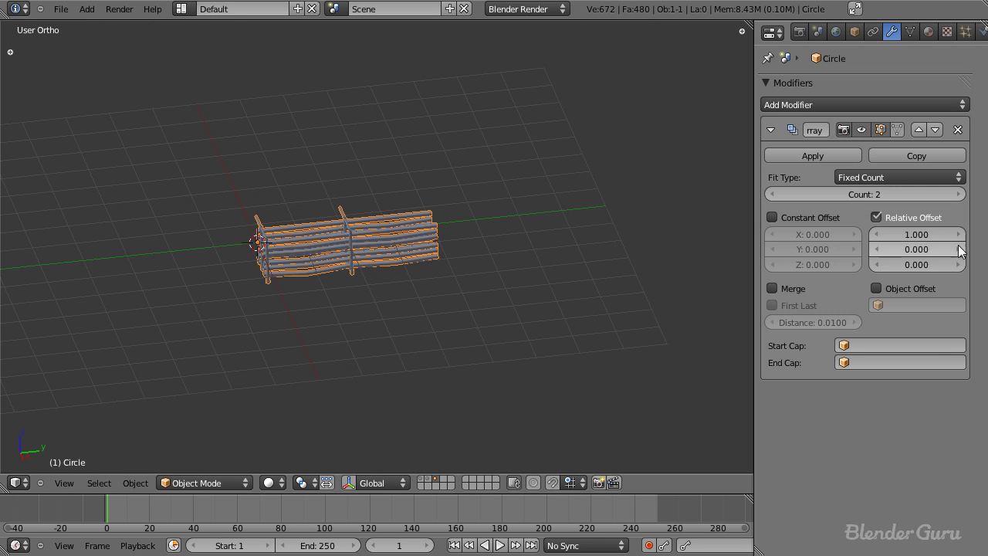
{"action": "type", "text": "0"}
{"action": "key", "text": "Tab"}
{"action": "type", "text": "1"}
{"action": "key", "text": "Return"}
{"action": "key", "text": "ctrl+a"}
{"action": "left_click", "coordinate": [379, 245]}
{"action": "middle_click_drag", "start_coordinate": [431, 250], "coordinate": [382, 276]}
{"action": "scroll", "coordinate": [383, 276], "scroll_direction": "up", "scroll_amount": 2}
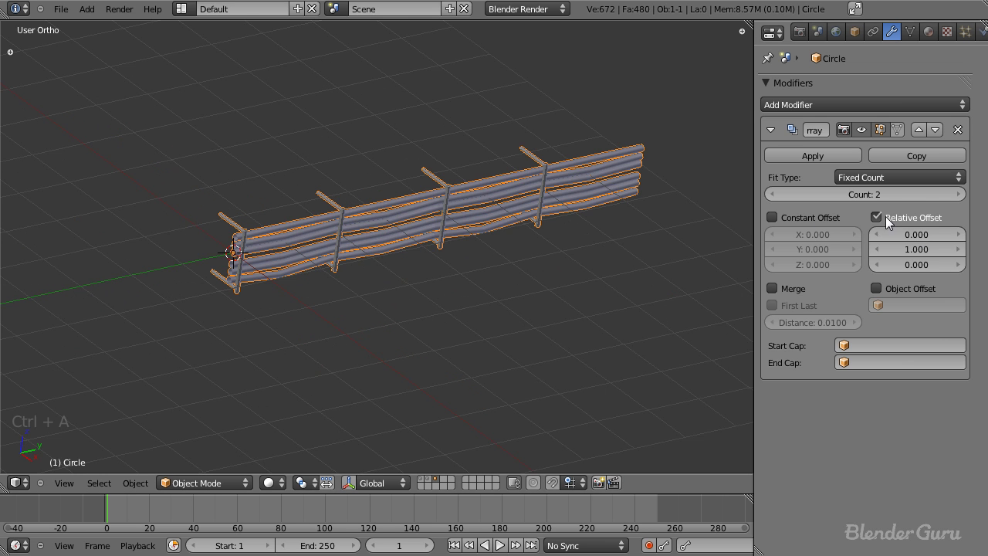
Raise the array count to 5 and show the repeated cable run in the right side view.
{"action": "left_click", "coordinate": [960, 194]}
{"action": "left_click", "coordinate": [960, 194]}
{"action": "left_click", "coordinate": [960, 195]}
{"action": "scroll", "coordinate": [597, 271], "scroll_direction": "down", "scroll_amount": 4}
{"action": "middle_click_drag", "start_coordinate": [597, 276], "coordinate": [307, 250]}
{"action": "scroll", "coordinate": [398, 233], "scroll_direction": "up", "scroll_amount": 3}
{"action": "scroll", "coordinate": [398, 233], "scroll_direction": "down", "scroll_amount": 3}
{"action": "middle_click_drag", "start_coordinate": [399, 258], "coordinate": [399, 279]}
{"action": "key", "text": "KP_3"}
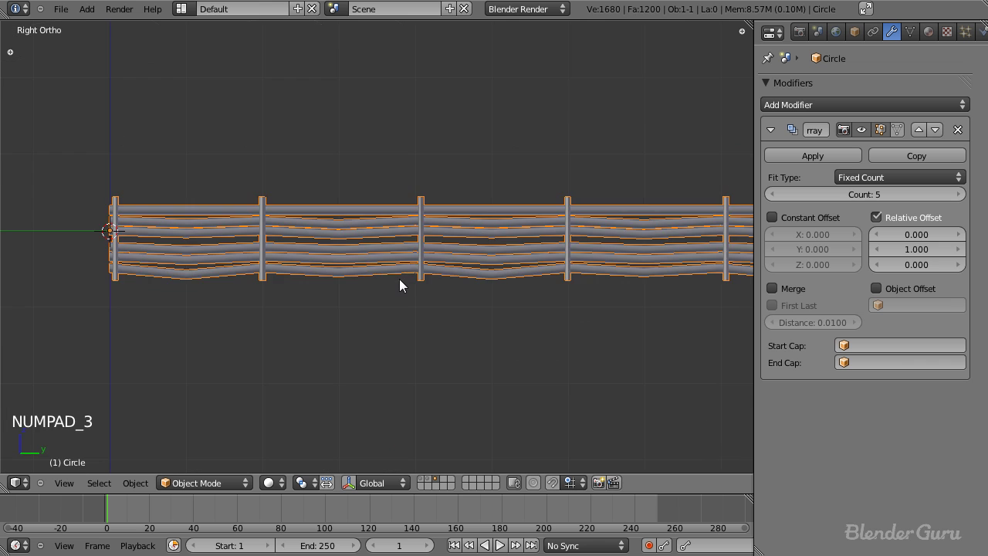
Try to move the first bracket's post and upper bar along Y to the very start of the cables.
{"action": "key", "text": "z"}
{"action": "scroll", "coordinate": [254, 249], "scroll_direction": "up", "scroll_amount": 2, "text": "ctrl"}
{"action": "key", "text": "Tab"}
{"action": "key", "text": "z"}
{"action": "scroll", "coordinate": [274, 216], "scroll_direction": "up", "scroll_amount": 3}
{"action": "key", "text": "z"}
{"action": "key", "text": "b"}
{"action": "left_click_drag", "start_coordinate": [256, 173], "coordinate": [291, 211]}
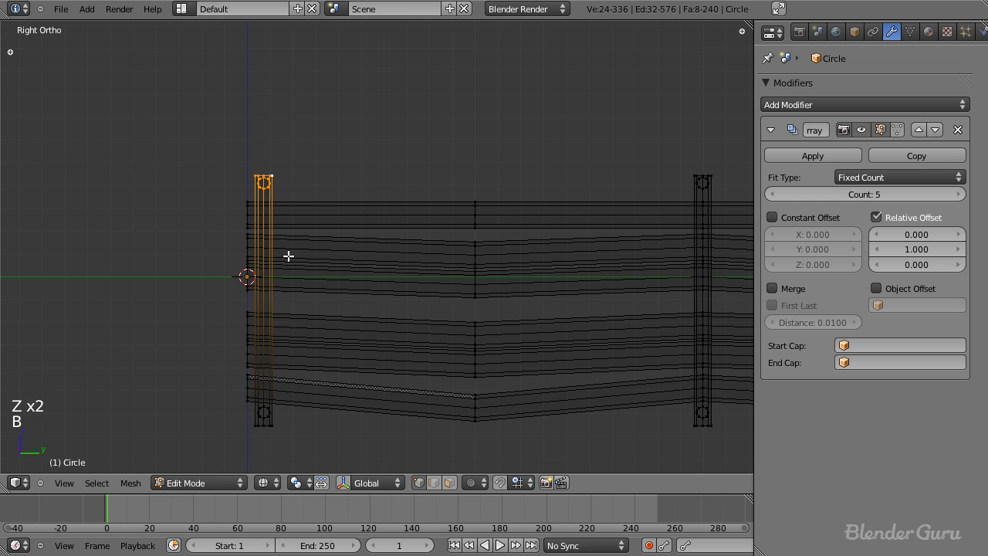
{"action": "key", "text": "ctrl+l"}
{"action": "scroll", "coordinate": [296, 264], "scroll_direction": "down", "scroll_amount": 1}
{"action": "scroll", "coordinate": [236, 234], "scroll_direction": "down", "scroll_amount": 2, "text": "ctrl"}
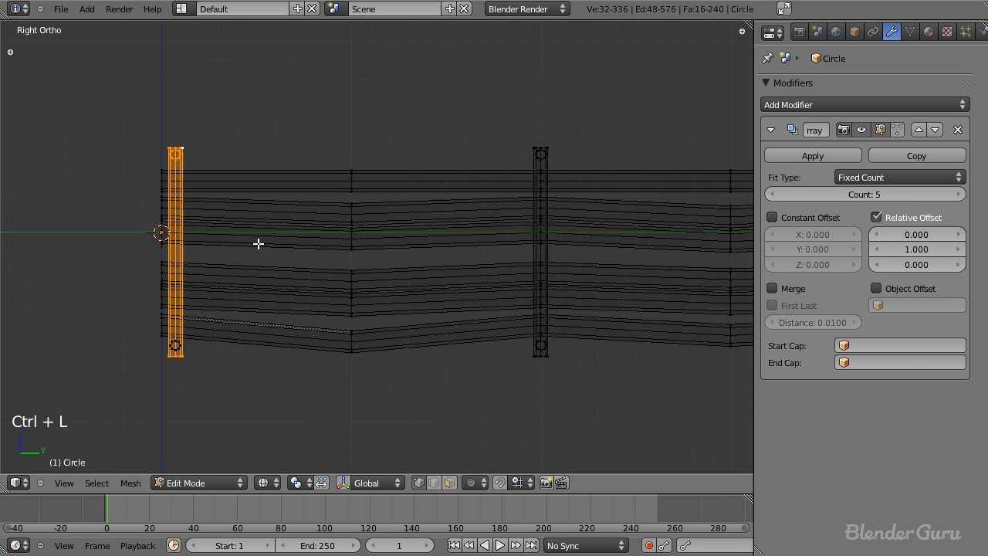
{"action": "scroll", "coordinate": [270, 240], "scroll_direction": "down", "scroll_amount": 2}
{"action": "key", "text": "g"}
{"action": "key", "text": "y"}
{"action": "left_click", "coordinate": [294, 249]}
{"action": "scroll", "coordinate": [243, 246], "scroll_direction": "up", "scroll_amount": 3}
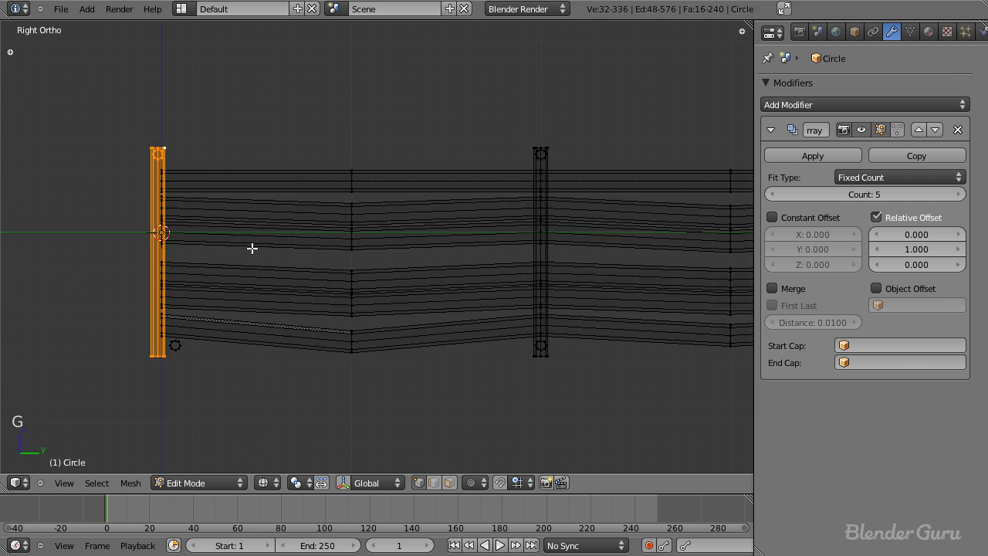
Examine the bracket spacing and the joints between the repeated array segments.
{"action": "scroll", "coordinate": [386, 288], "scroll_direction": "down", "scroll_amount": 5}
{"action": "scroll", "coordinate": [387, 289], "scroll_direction": "down", "scroll_amount": 2}
{"action": "scroll", "coordinate": [296, 287], "scroll_direction": "up", "scroll_amount": 4}
{"action": "scroll", "coordinate": [289, 276], "scroll_direction": "down", "scroll_amount": 2}
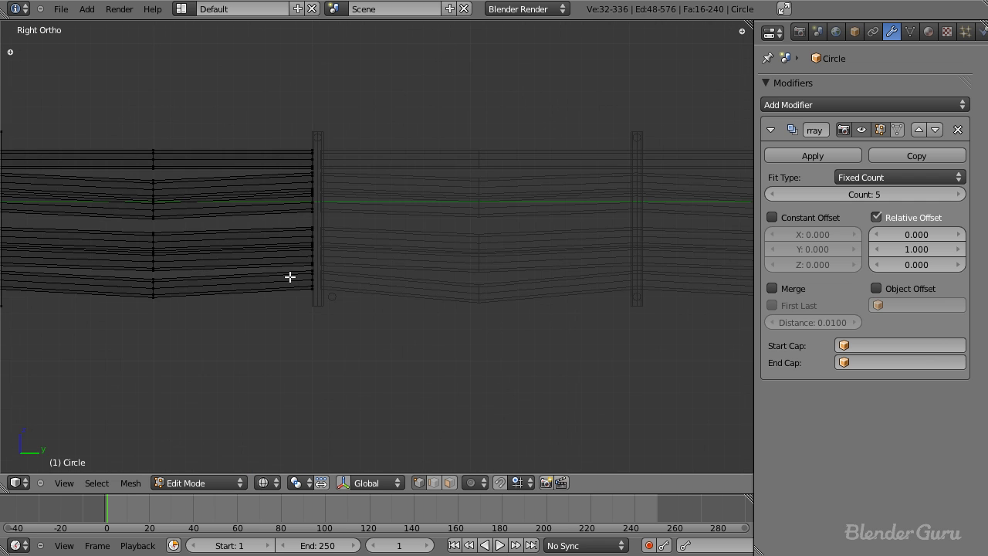
{"action": "middle_click_drag", "start_coordinate": [298, 278], "coordinate": [353, 295]}
{"action": "scroll", "coordinate": [355, 298], "scroll_direction": "up", "scroll_amount": 2}
{"action": "key", "text": "Tab"}
{"action": "key", "text": "z"}
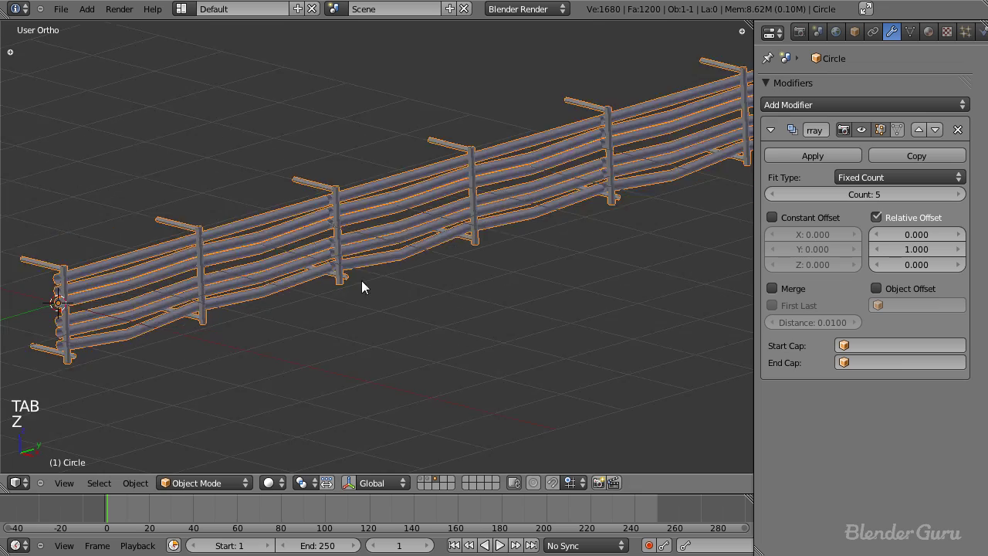
{"action": "scroll", "coordinate": [360, 279], "scroll_direction": "up", "scroll_amount": 3}
{"action": "scroll", "coordinate": [357, 316], "scroll_direction": "up", "scroll_amount": 3}
{"action": "scroll", "coordinate": [503, 320], "scroll_direction": "down", "scroll_amount": 7}
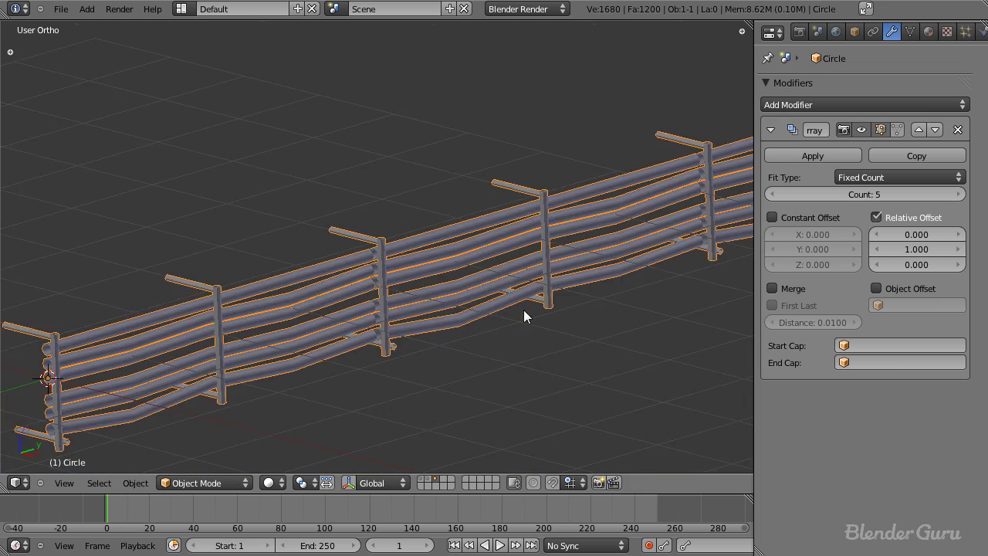
Undo the move of the first bracket in Edit Mode.
{"action": "key", "text": "Tab"}
{"action": "key", "text": "ctrl+z"}
{"action": "key", "text": "ctrl+z"}
{"action": "key", "text": "Tab"}
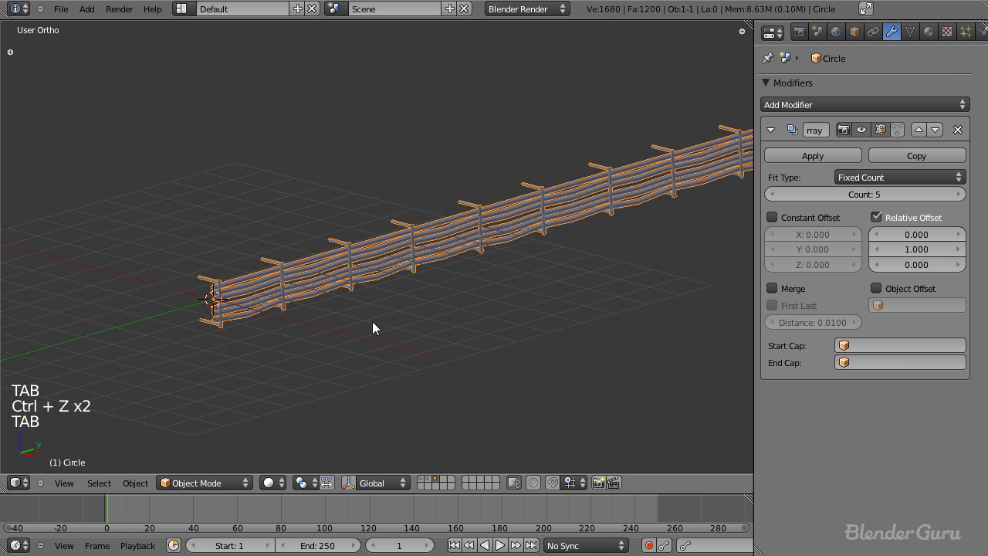
Try again to shift the first bracket's selected parts in the side view to even out the post spacing.
{"action": "key", "text": "KP_3"}
{"action": "scroll", "coordinate": [437, 277], "scroll_direction": "up", "scroll_amount": 3}
{"action": "scroll", "coordinate": [438, 277], "scroll_direction": "up", "scroll_amount": 4}
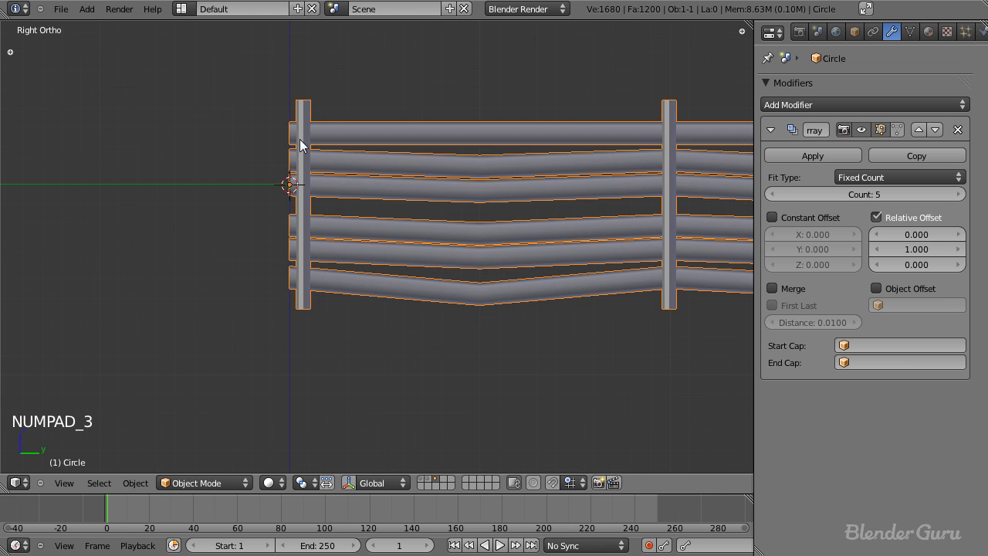
{"action": "scroll", "coordinate": [455, 259], "scroll_direction": "down", "scroll_amount": 3}
{"action": "middle_click_drag", "start_coordinate": [587, 251], "coordinate": [67, 252], "text": "shift"}
{"action": "scroll", "coordinate": [434, 258], "scroll_direction": "down", "scroll_amount": 4}
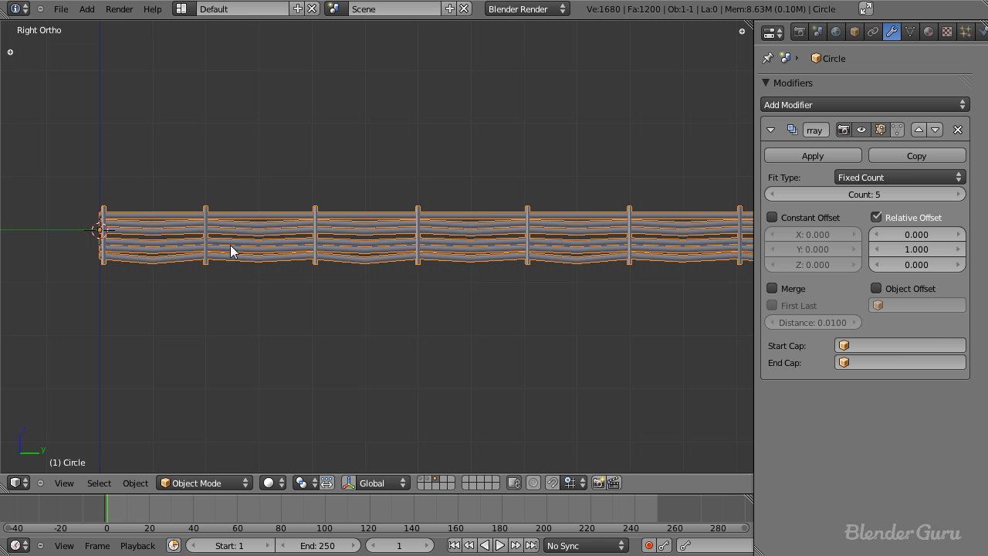
{"action": "scroll", "coordinate": [267, 239], "scroll_direction": "up", "scroll_amount": 4}
{"action": "key", "text": "Tab"}
{"action": "key", "text": "g"}
{"action": "left_click", "coordinate": [324, 221]}
{"action": "scroll", "coordinate": [349, 223], "scroll_direction": "down", "scroll_amount": 3}
{"action": "key", "text": "Tab"}
{"action": "middle_click_drag", "start_coordinate": [348, 223], "coordinate": [174, 328]}
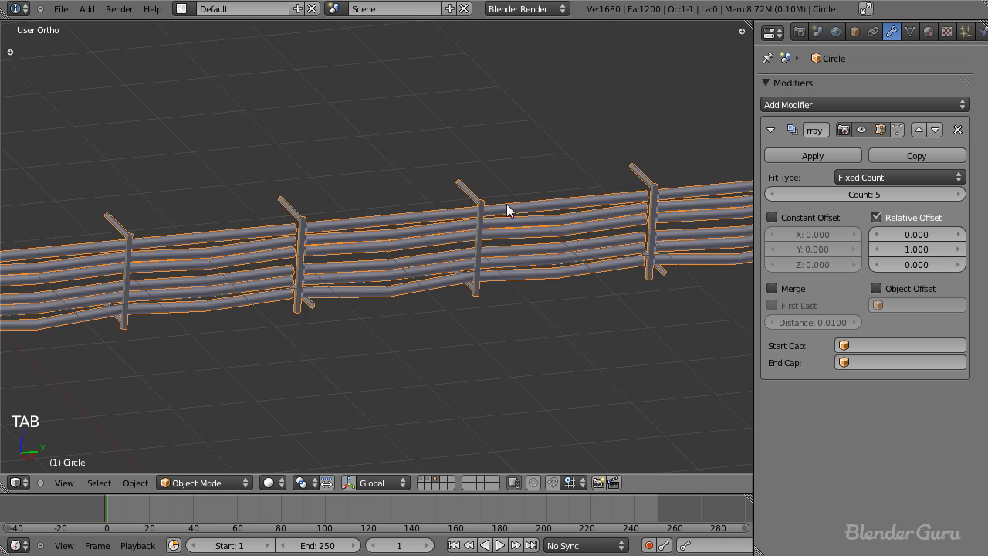
{"action": "scroll", "coordinate": [604, 252], "scroll_direction": "down", "scroll_amount": 5}
{"action": "scroll", "coordinate": [304, 267], "scroll_direction": "up", "scroll_amount": 5}
Undo the second bracket shift and return to Object Mode.
{"action": "key", "text": "Tab"}
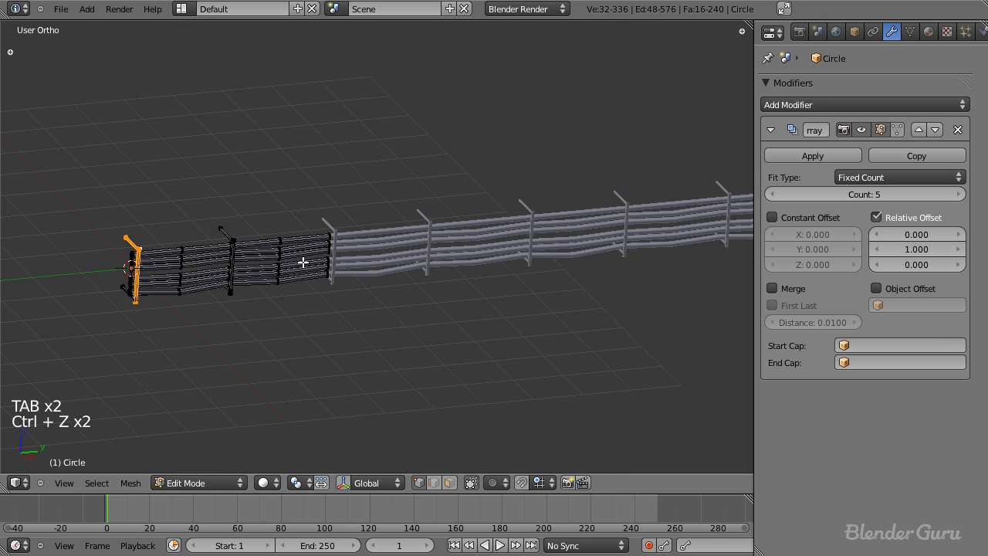
{"action": "key", "text": "ctrl+z"}
{"action": "key", "text": "Tab"}
Examine the cable array from the side, at an angle and through the scene camera.
{"action": "middle_click_drag", "start_coordinate": [369, 285], "coordinate": [464, 278]}
{"action": "key", "text": "KP_3"}
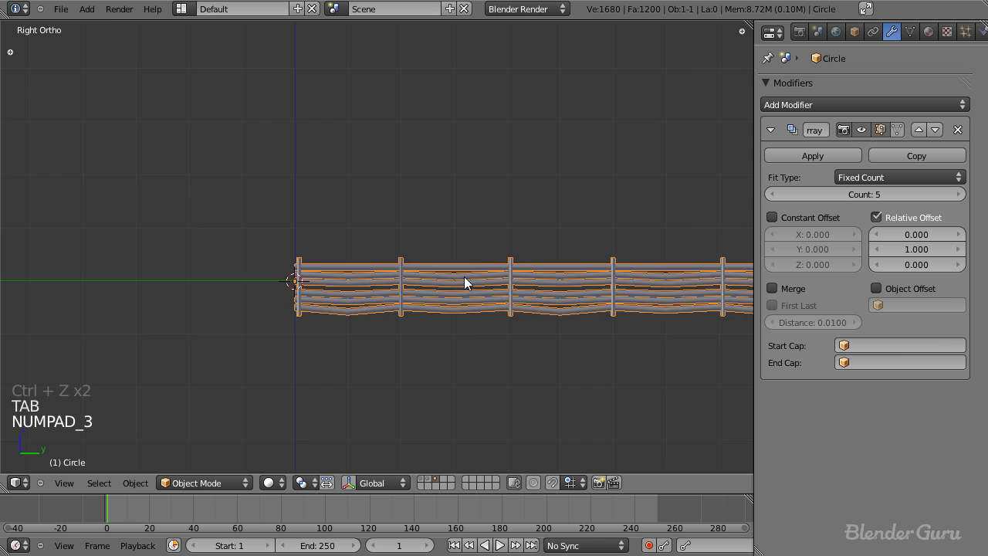
{"action": "scroll", "coordinate": [464, 276], "scroll_direction": "up", "scroll_amount": 7}
{"action": "middle_click_drag", "start_coordinate": [98, 319], "coordinate": [238, 217], "text": "shift"}
{"action": "scroll", "coordinate": [331, 311], "scroll_direction": "down", "scroll_amount": 3}
{"action": "middle_click_drag", "start_coordinate": [331, 312], "coordinate": [499, 322]}
{"action": "scroll", "coordinate": [408, 357], "scroll_direction": "down", "scroll_amount": 5}
{"action": "key", "text": "KP_0"}
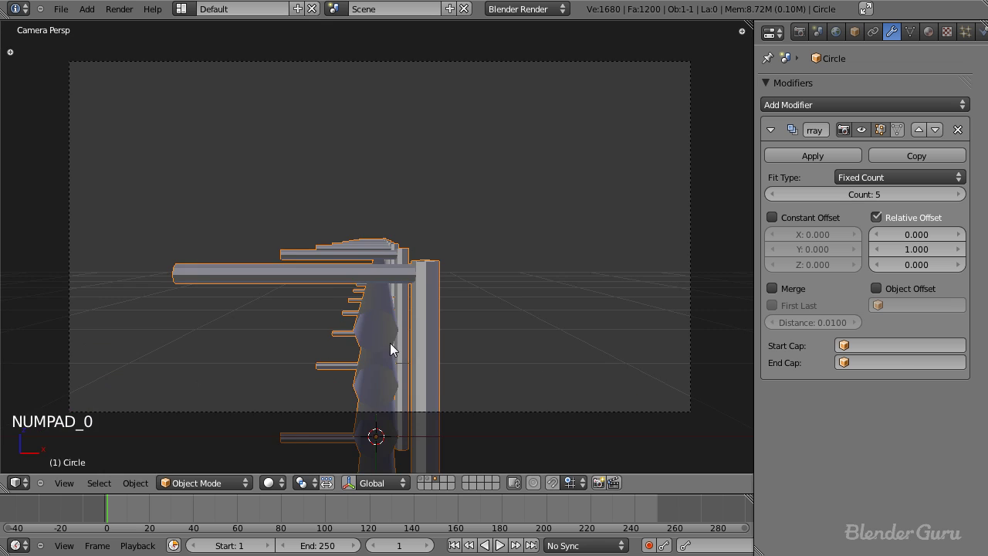
{"action": "key", "text": "KP_0"}
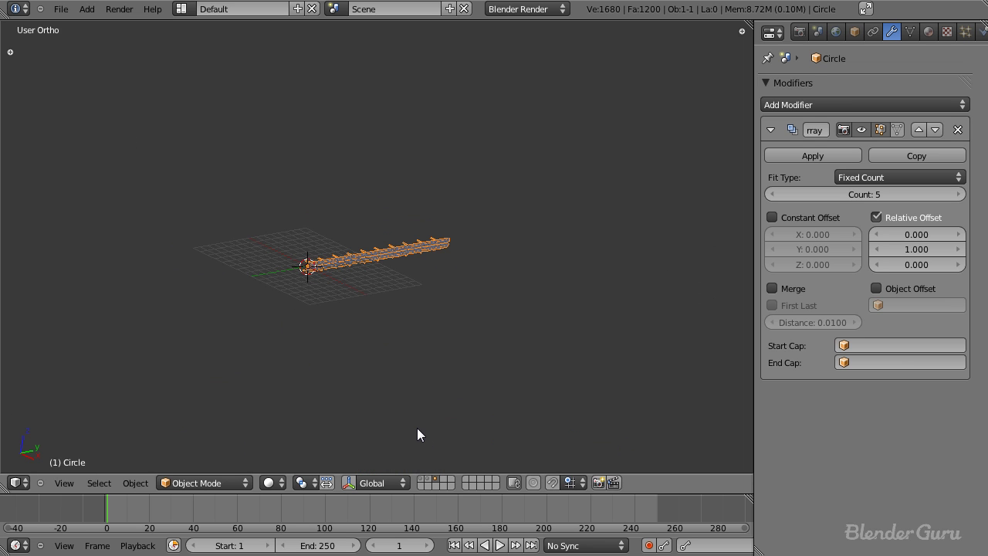
Show the tunnel's layer as well and move the cable array to that first layer.
{"action": "left_click", "coordinate": [425, 480], "text": "shift"}
{"action": "scroll", "coordinate": [409, 347], "scroll_direction": "up", "scroll_amount": 3}
{"action": "key", "text": "KP_1"}
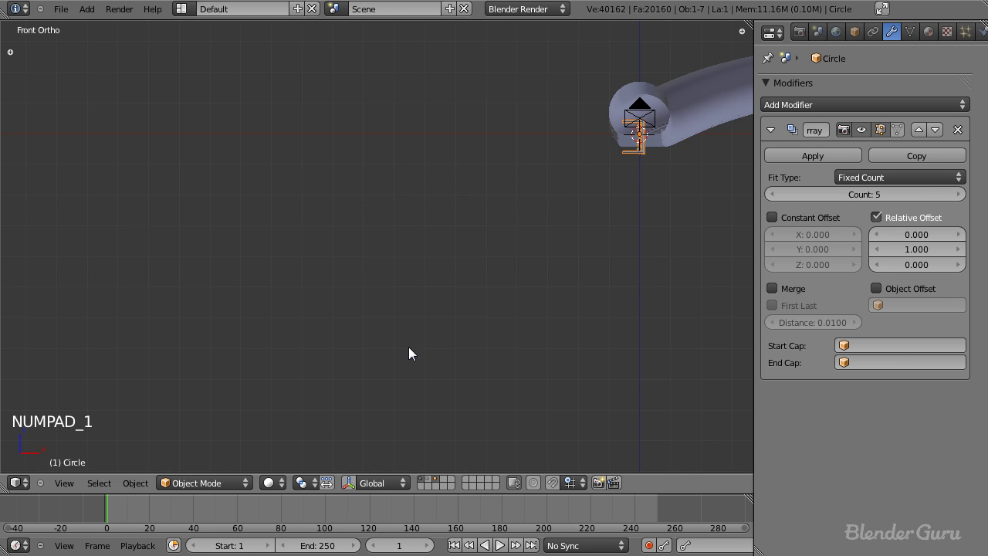
{"action": "key", "text": "m"}
{"action": "key", "text": "m"}
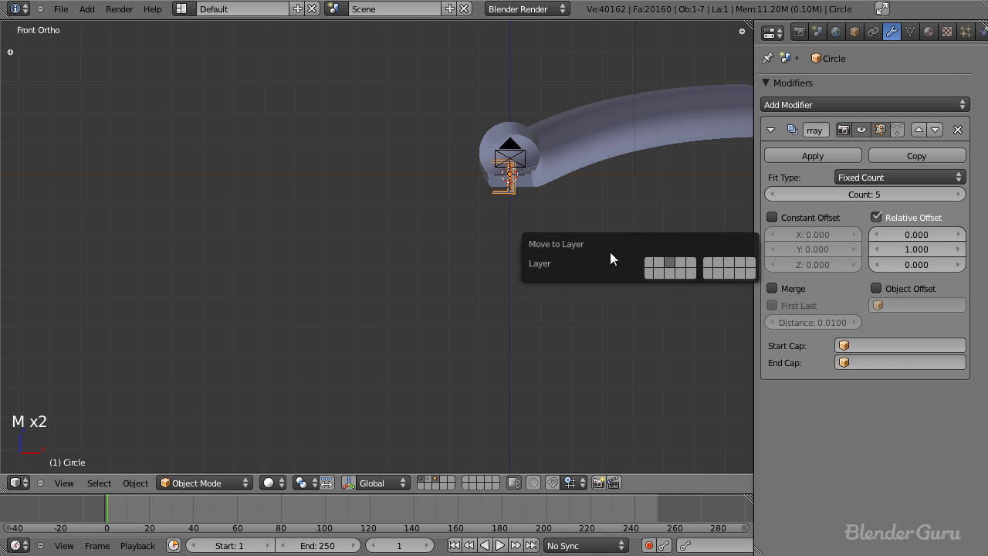
Scale the cable array down uniformly in the camera and front views to suit the tunnel's size.
{"action": "key", "text": "KP_0"}
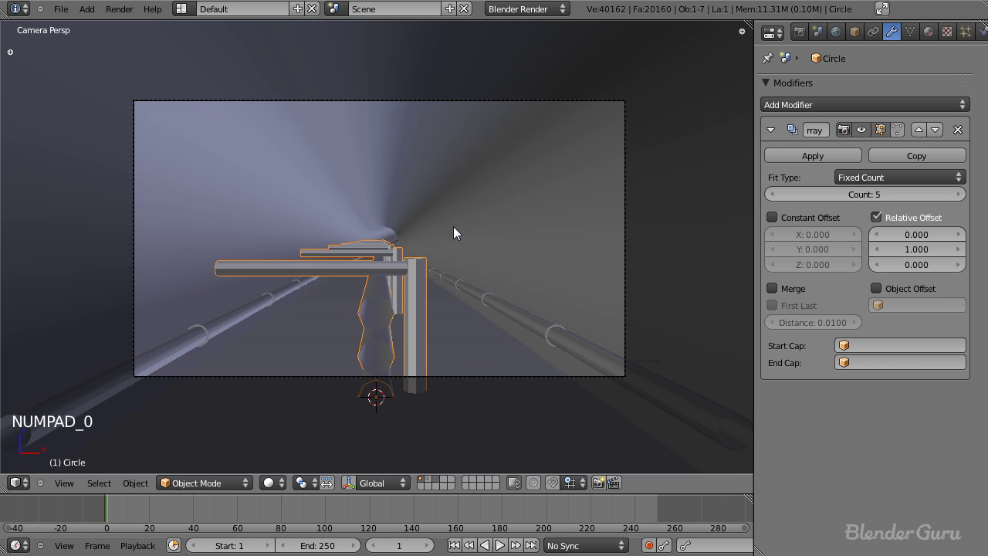
{"action": "key", "text": "s"}
{"action": "right_click", "coordinate": [436, 325]}
{"action": "key", "text": "s"}
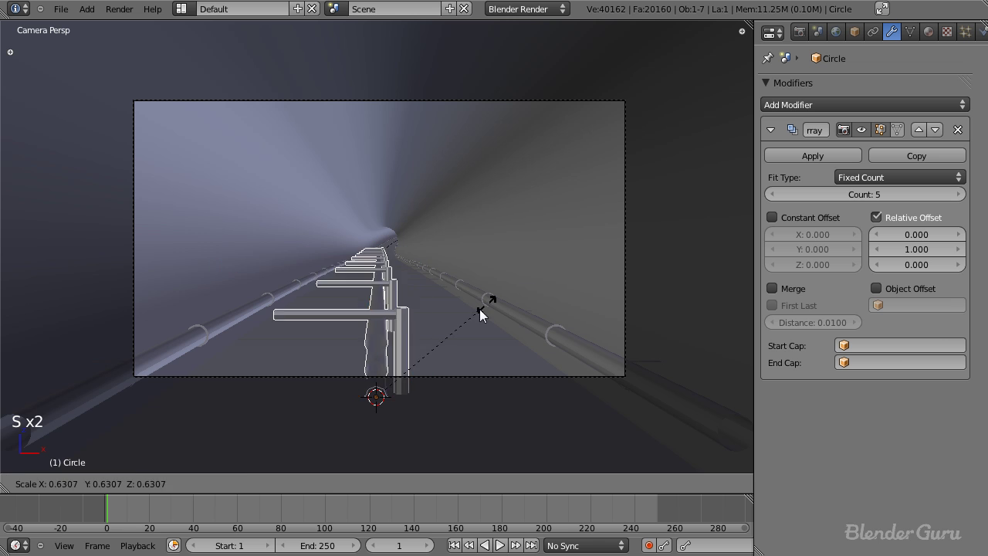
{"action": "left_click", "coordinate": [407, 362]}
{"action": "key", "text": "KP_1"}
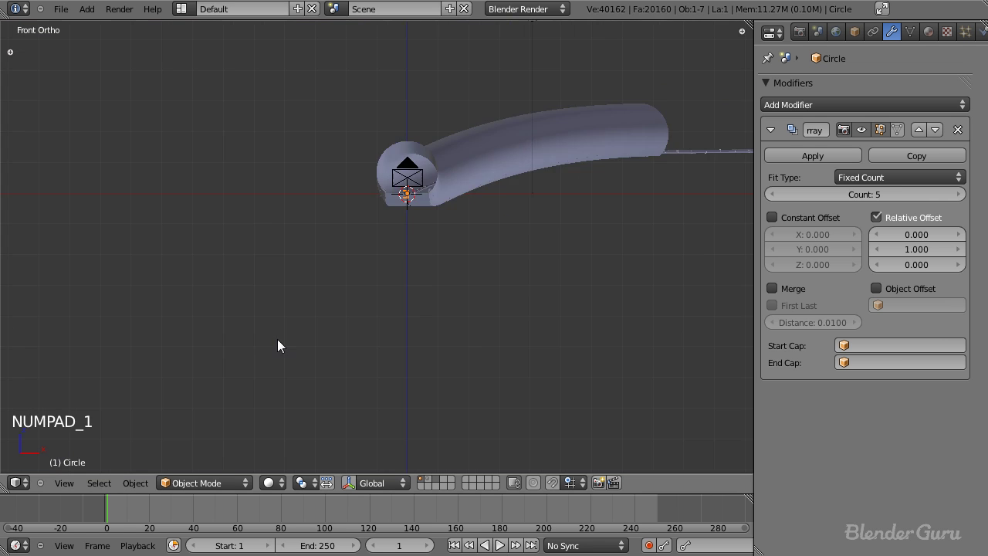
{"action": "scroll", "coordinate": [265, 318], "scroll_direction": "up", "scroll_amount": 6}
{"action": "key", "text": "s"}
{"action": "left_click", "coordinate": [514, 271]}
In Edit Mode, move all of the cable geometry up against the tunnel's left wall and check it in the camera view.
{"action": "scroll", "coordinate": [514, 293], "scroll_direction": "down", "scroll_amount": 4}
{"action": "key", "text": "Tab"}
{"action": "scroll", "coordinate": [513, 320], "scroll_direction": "up", "scroll_amount": 3}
{"action": "key", "text": "a"}
{"action": "key", "text": "a"}
{"action": "key", "text": "a"}
{"action": "key", "text": "g"}
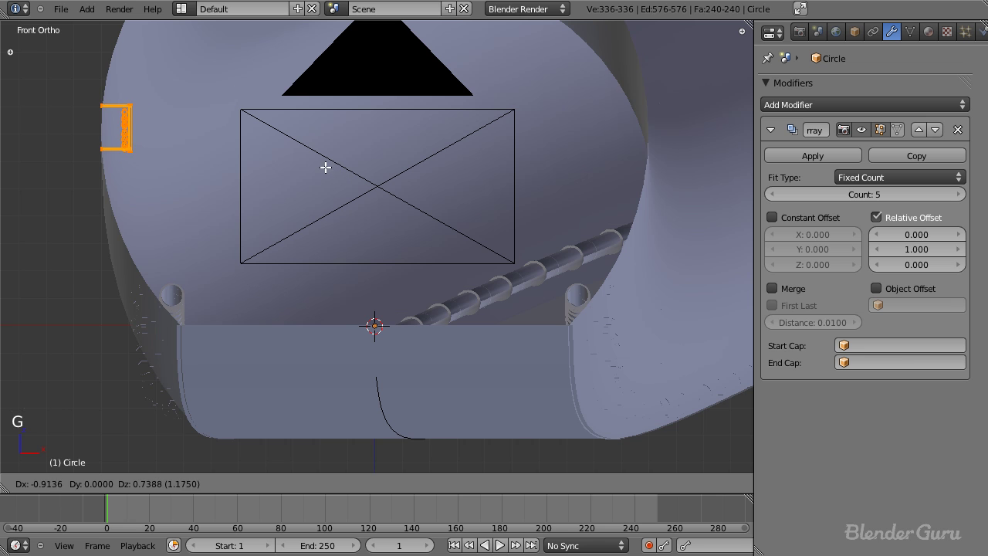
{"action": "left_click", "coordinate": [322, 129]}
{"action": "middle_click_drag", "start_coordinate": [323, 130], "coordinate": [322, 170]}
{"action": "key", "text": "Tab"}
{"action": "key", "text": "z"}
{"action": "key", "text": "KP_0"}
{"action": "key", "text": "z"}
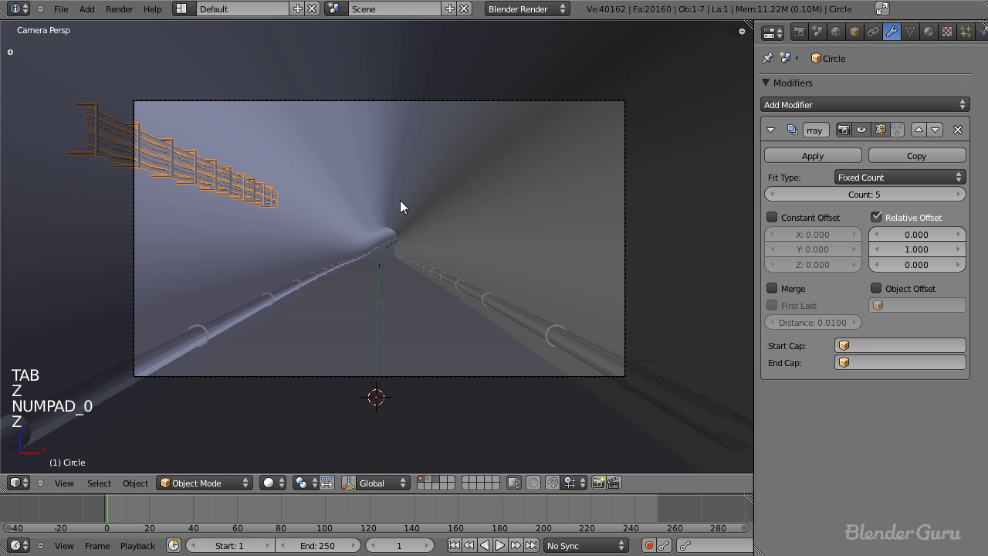
Raise the cable array's repeat count so the cables extend far down the tunnel.
{"action": "middle_click_drag", "start_coordinate": [400, 200], "coordinate": [435, 191], "text": "shift"}
{"action": "left_click_drag", "start_coordinate": [855, 189], "coordinate": [911, 194]}
{"action": "key", "text": "z"}
{"action": "key", "text": "z"}
Add a Curve modifier to the cables with NurbsPath as its object so they follow the tunnel's bend.
{"action": "left_click", "coordinate": [782, 106]}
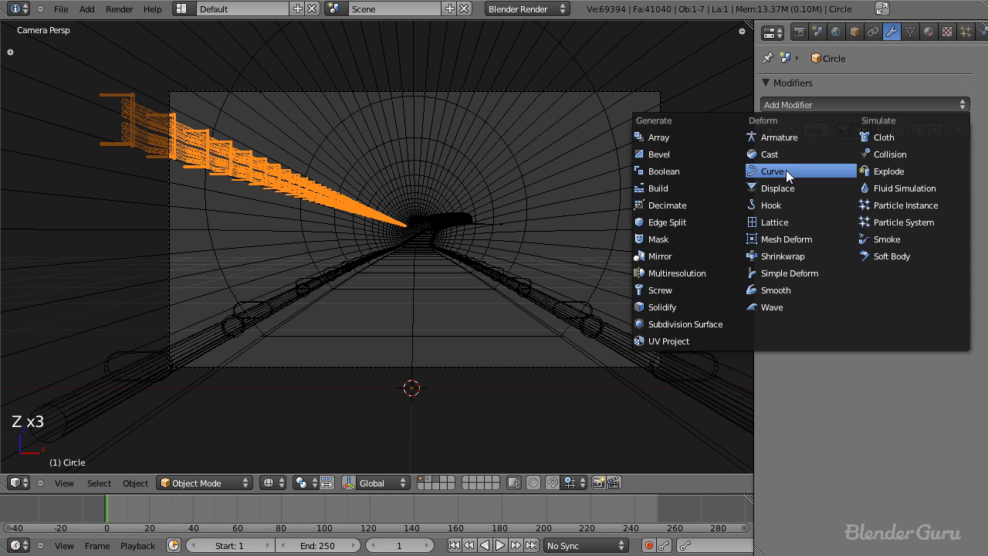
{"action": "left_click", "coordinate": [786, 170]}
{"action": "left_click", "coordinate": [815, 223]}
{"action": "left_click", "coordinate": [794, 256]}
{"action": "key", "text": "z"}
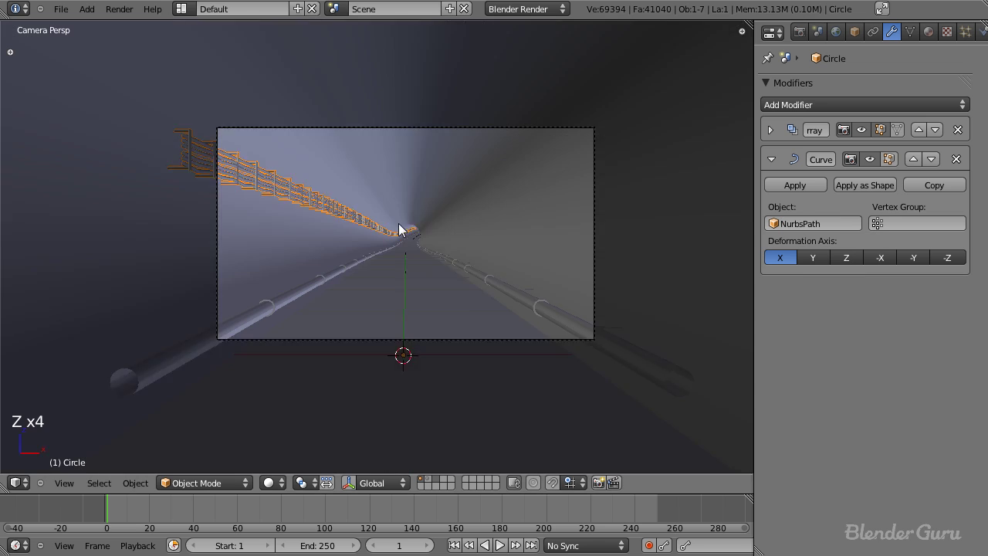
{"action": "scroll", "coordinate": [403, 228], "scroll_direction": "up", "scroll_amount": 3}
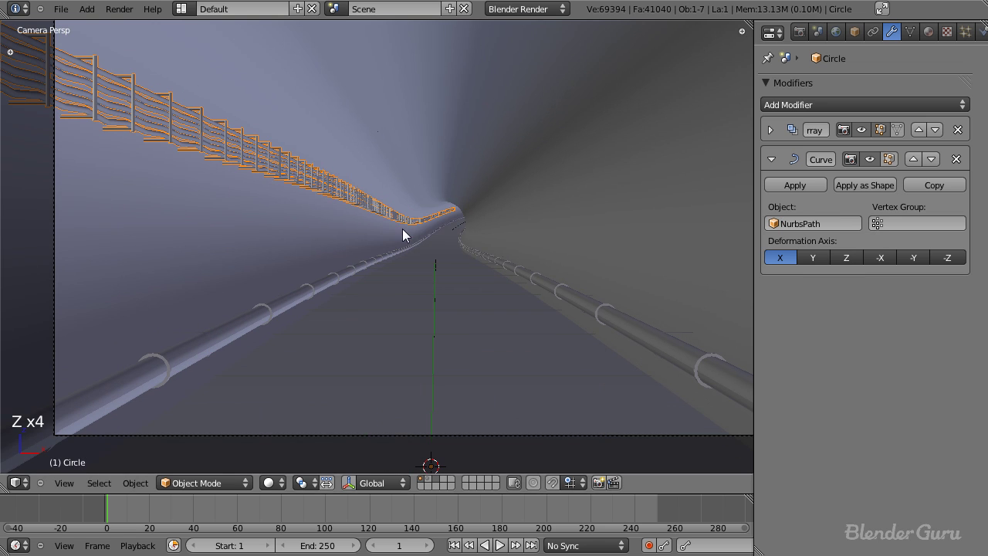
Set the cable Array modifier's count to 107.
{"action": "left_click", "coordinate": [776, 131]}
{"action": "left_click", "coordinate": [860, 194]}
{"action": "left_click", "coordinate": [858, 207]}
{"action": "left_click_drag", "start_coordinate": [858, 194], "coordinate": [907, 195]}
{"action": "key", "text": "z"}
{"action": "scroll", "coordinate": [448, 209], "scroll_direction": "down", "scroll_amount": 4}
{"action": "key", "text": "z"}
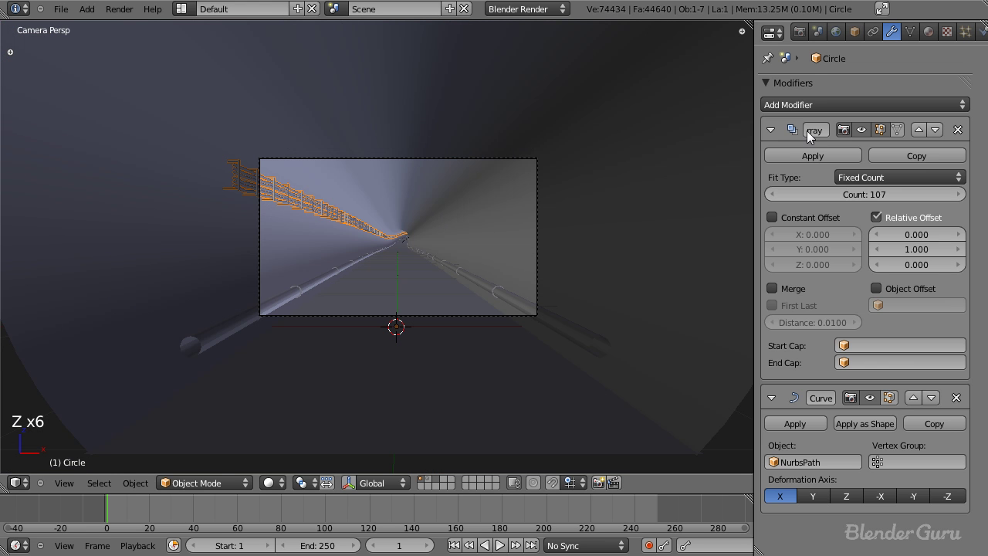
Add a Mirror modifier on the X axis to the cables and place it above the Curve modifier.
{"action": "left_click", "coordinate": [771, 129]}
{"action": "left_click", "coordinate": [771, 159]}
{"action": "left_click", "coordinate": [802, 103]}
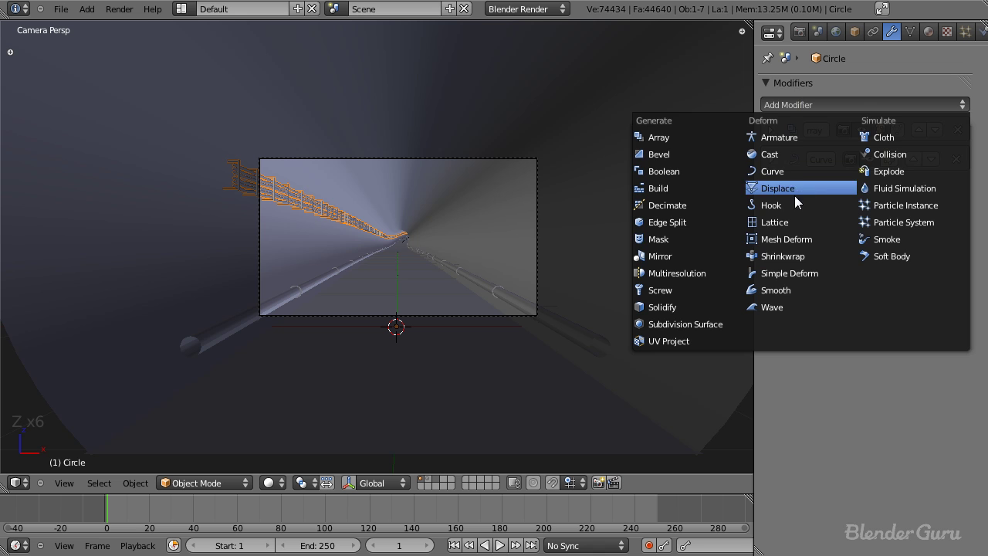
{"action": "left_click", "coordinate": [660, 255]}
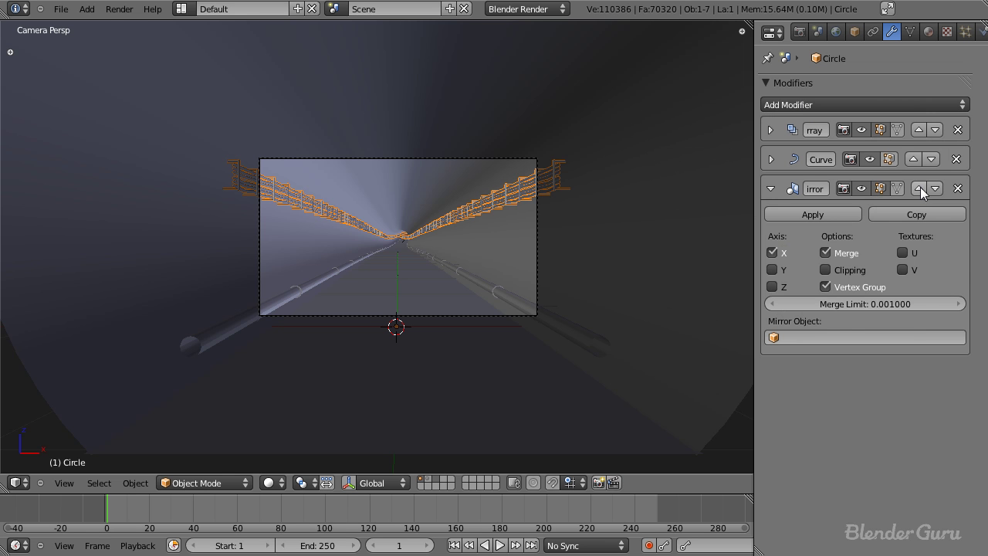
{"action": "left_click", "coordinate": [919, 189]}
Examine the mirrored cables in wireframe and solid shading, at an angle and through the scene camera.
{"action": "key", "text": "z"}
{"action": "key", "text": "z"}
{"action": "key", "text": "z"}
{"action": "key", "text": "z"}
{"action": "key", "text": "z"}
{"action": "key", "text": "z"}
{"action": "key", "text": "z"}
{"action": "middle_click_drag", "start_coordinate": [463, 237], "coordinate": [512, 232]}
{"action": "key", "text": "KP_0"}
{"action": "key", "text": "z"}
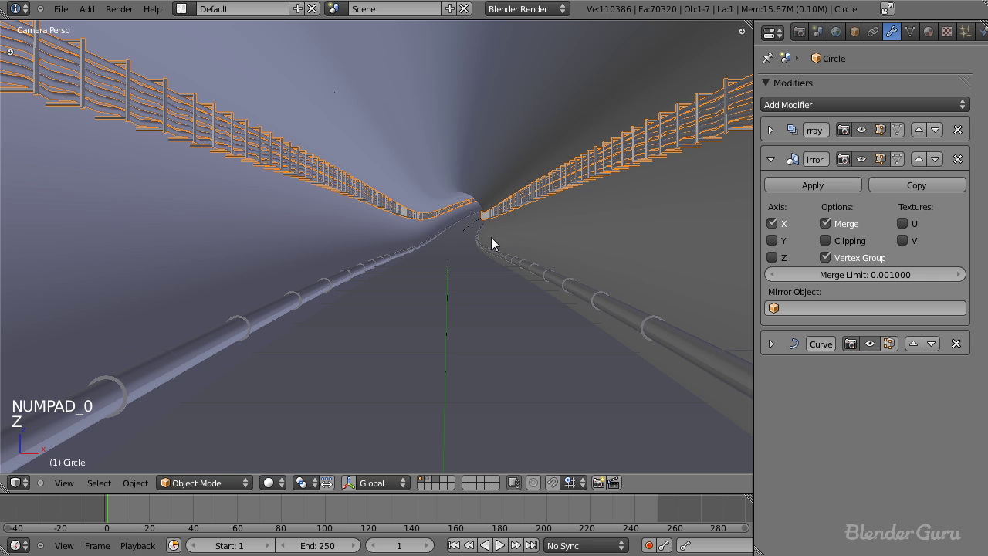
{"action": "scroll", "coordinate": [453, 263], "scroll_direction": "down", "scroll_amount": 2}
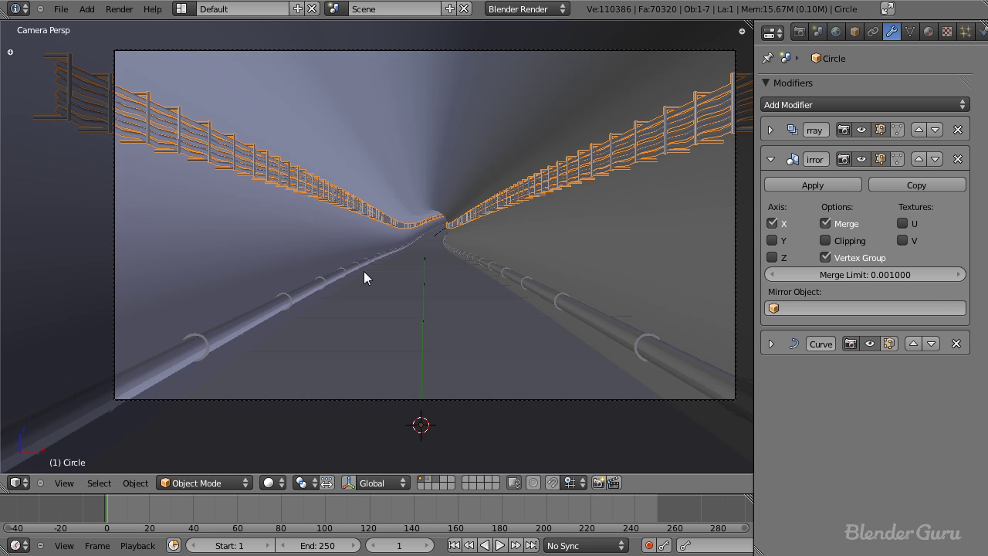
In the front view and Edit Mode, move all of the cable geometry along X to fit against the tunnel wall.
{"action": "key", "text": "KP_1"}
{"action": "scroll", "coordinate": [363, 271], "scroll_direction": "up", "scroll_amount": 2}
{"action": "middle_click_drag", "start_coordinate": [384, 268], "coordinate": [539, 135], "text": "shift"}
{"action": "scroll", "coordinate": [388, 334], "scroll_direction": "up", "scroll_amount": 6}
{"action": "middle_click_drag", "start_coordinate": [416, 386], "coordinate": [400, 218], "text": "shift"}
{"action": "scroll", "coordinate": [382, 279], "scroll_direction": "up", "scroll_amount": 7}
{"action": "scroll", "coordinate": [382, 281], "scroll_direction": "up", "scroll_amount": 3}
{"action": "key", "text": "Tab"}
{"action": "scroll", "coordinate": [383, 283], "scroll_direction": "up", "scroll_amount": 1}
{"action": "key", "text": "g"}
{"action": "key", "text": "x"}
{"action": "left_click", "coordinate": [389, 219]}
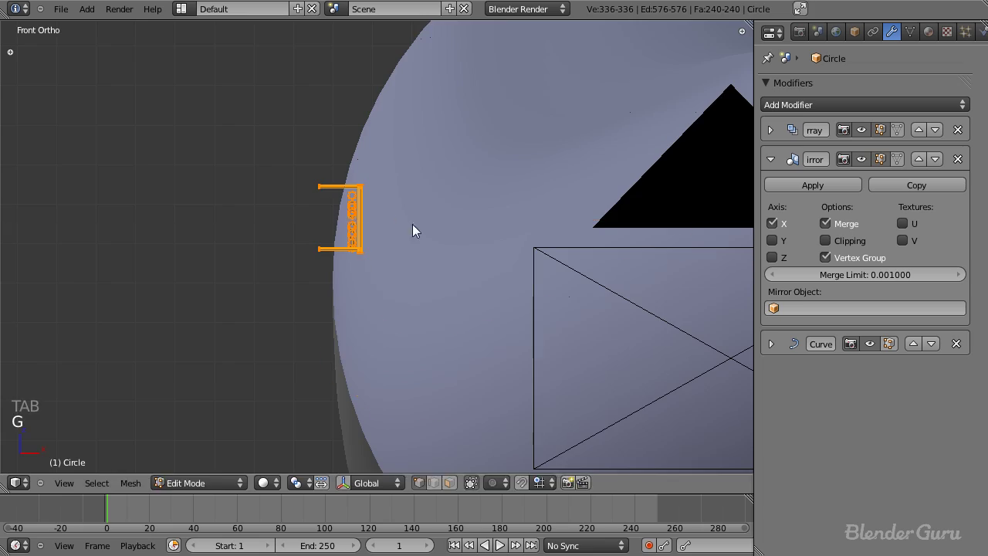
Leave Edit Mode, check the cables in the camera view, and show the rails' layer as well.
{"action": "key", "text": "Tab"}
{"action": "key", "text": "z"}
{"action": "scroll", "coordinate": [415, 236], "scroll_direction": "down", "scroll_amount": 8}
{"action": "scroll", "coordinate": [422, 230], "scroll_direction": "up", "scroll_amount": 2}
{"action": "key", "text": "KP_0"}
{"action": "key", "text": "z"}
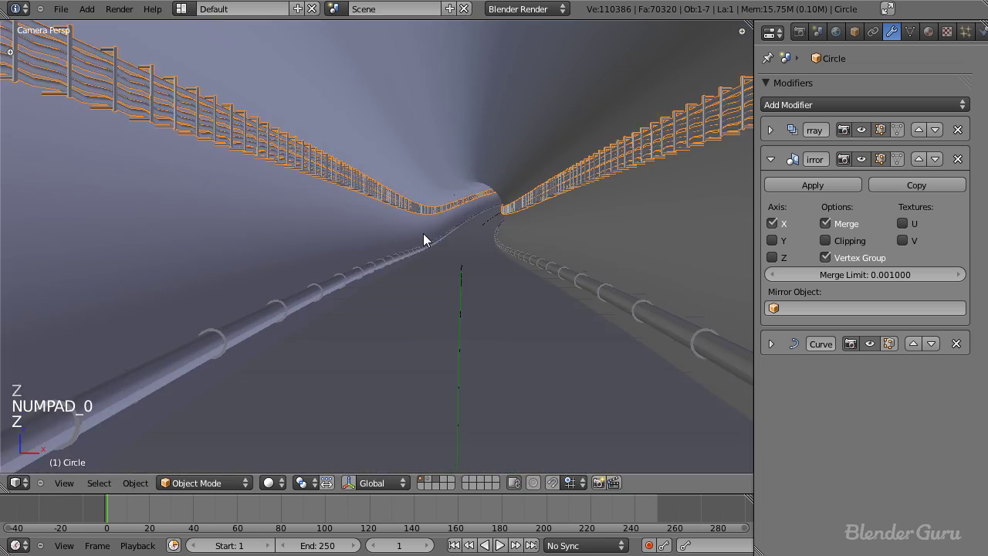
{"action": "scroll", "coordinate": [423, 234], "scroll_direction": "down", "scroll_amount": 5}
{"action": "middle_click_drag", "start_coordinate": [421, 233], "coordinate": [415, 203], "text": "shift"}
{"action": "scroll", "coordinate": [415, 207], "scroll_direction": "up", "scroll_amount": 2}
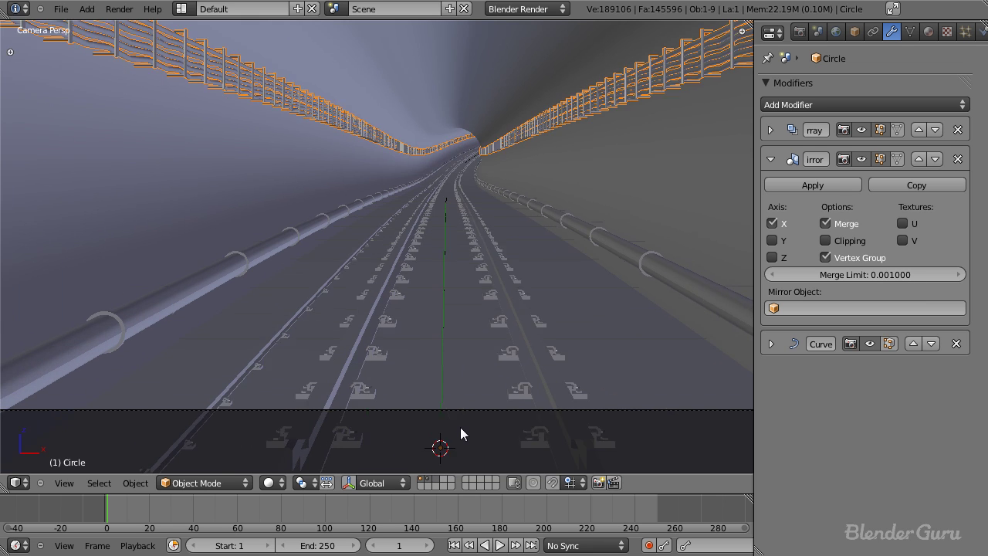
{"action": "scroll", "coordinate": [464, 417], "scroll_direction": "down", "scroll_amount": 4}
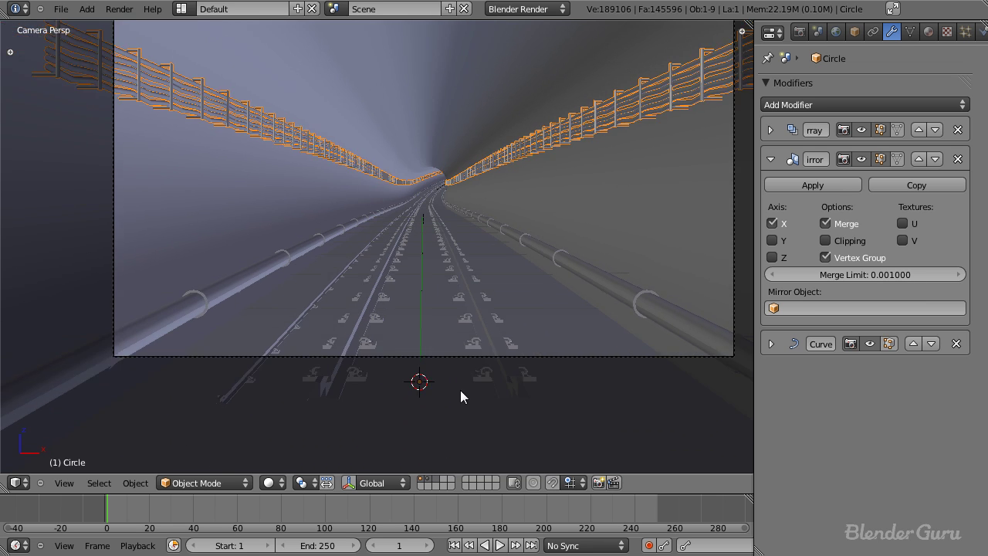
Select the mirrored pair of rails and scale its whole mesh down uniformly in Edit Mode.
{"action": "scroll", "coordinate": [467, 401], "scroll_direction": "up", "scroll_amount": 4}
{"action": "right_click", "coordinate": [417, 322]}
{"action": "middle_click_drag", "start_coordinate": [417, 318], "coordinate": [420, 208], "text": "shift"}
{"action": "scroll", "coordinate": [419, 260], "scroll_direction": "up", "scroll_amount": 3}
{"action": "key", "text": "Tab"}
{"action": "scroll", "coordinate": [417, 258], "scroll_direction": "down", "scroll_amount": 2}
{"action": "middle_click_drag", "start_coordinate": [403, 249], "coordinate": [330, 197], "text": "shift"}
{"action": "scroll", "coordinate": [411, 276], "scroll_direction": "down", "scroll_amount": 2}
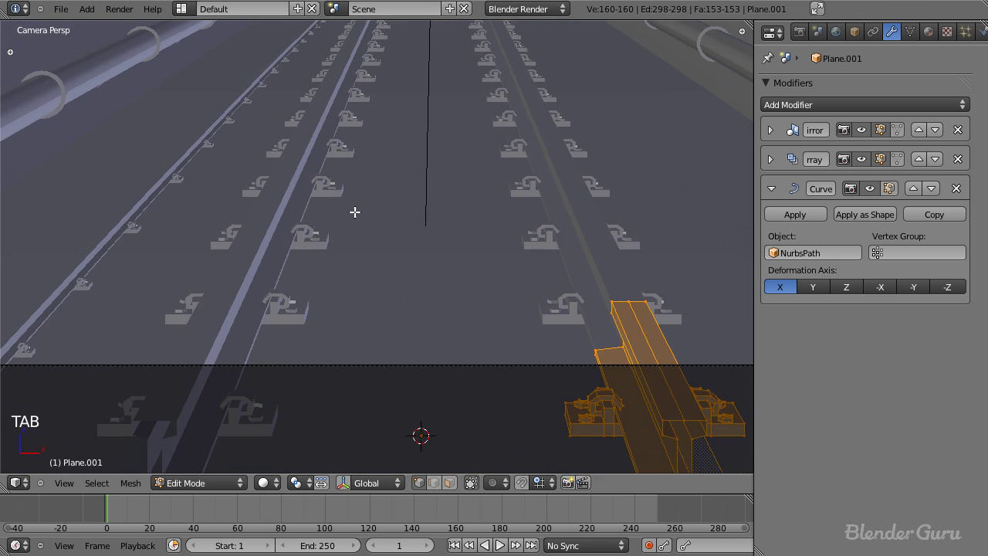
{"action": "key", "text": "s"}
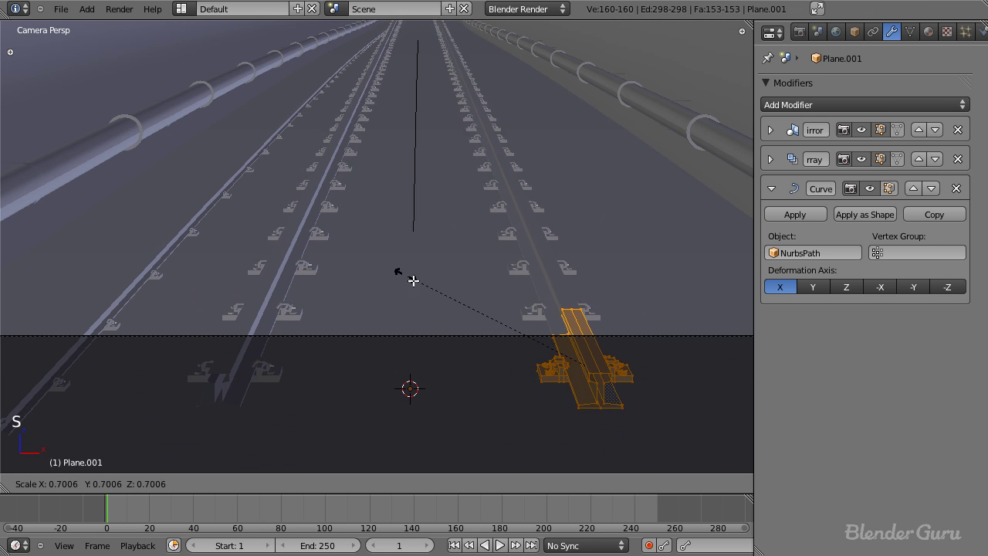
{"action": "left_click", "coordinate": [442, 305]}
{"action": "key", "text": "Tab"}
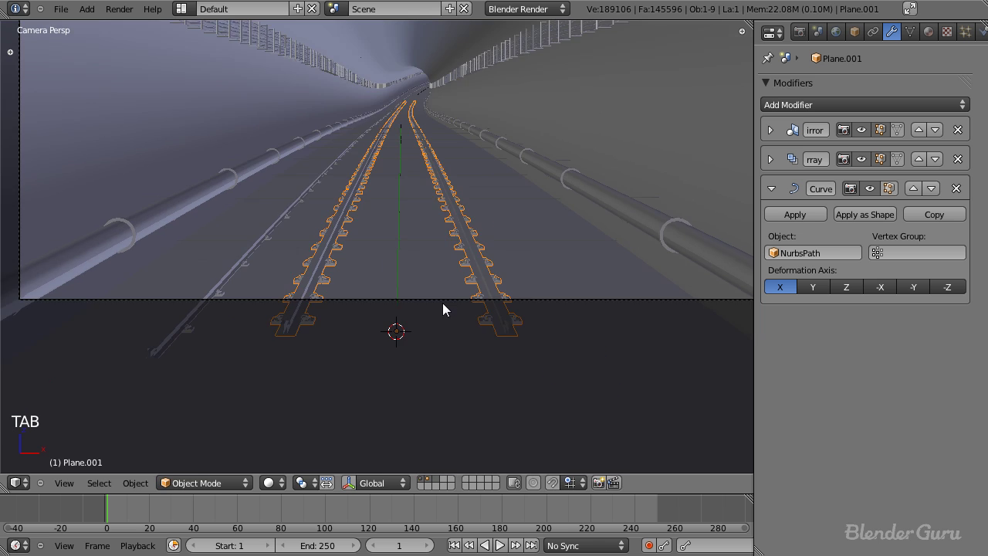
Move the whole rail mesh along the X axis toward the middle of the track in Edit Mode.
{"action": "key", "text": "Tab"}
{"action": "key", "text": "g"}
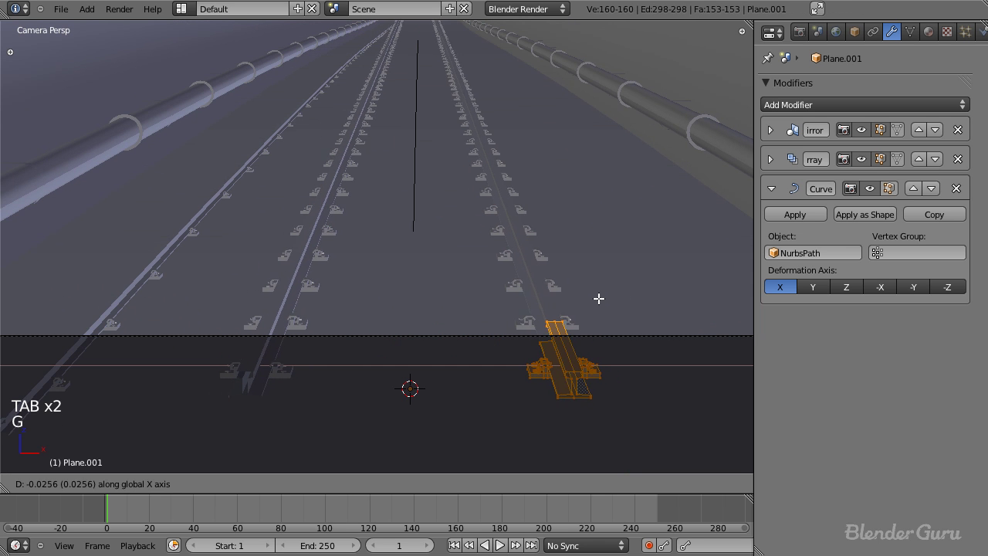
{"action": "left_click", "coordinate": [598, 301]}
{"action": "key", "text": "s"}
{"action": "right_click", "coordinate": [610, 303]}
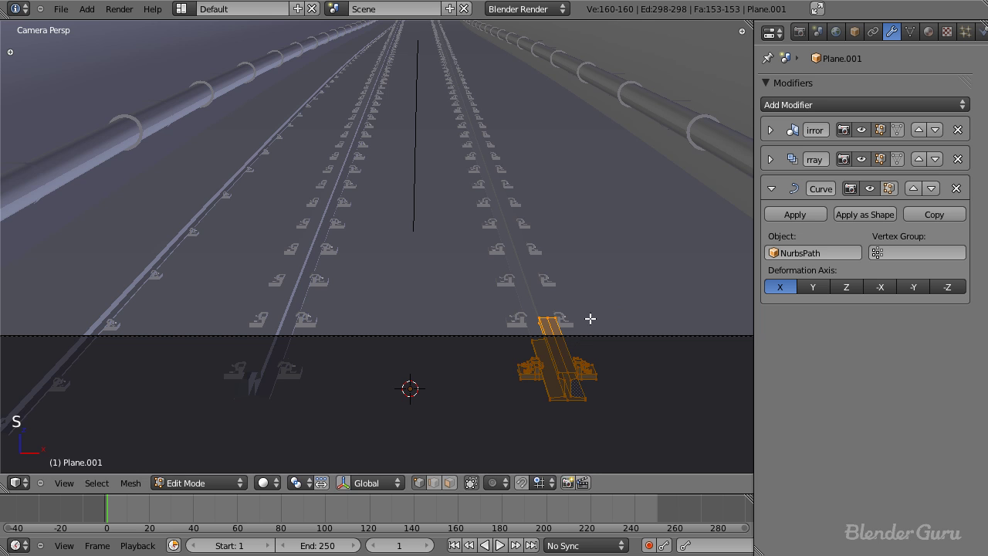
In the top view, select only the rail's geometry without its fastenings, lengthen it along Y and check it in the camera view.
{"action": "key", "text": "z"}
{"action": "key", "text": "KP_7"}
{"action": "scroll", "coordinate": [662, 286], "scroll_direction": "down", "scroll_amount": 8}
{"action": "middle_click_drag", "start_coordinate": [532, 333], "coordinate": [456, 124], "text": "shift"}
{"action": "scroll", "coordinate": [437, 255], "scroll_direction": "up", "scroll_amount": 3}
{"action": "scroll", "coordinate": [437, 255], "scroll_direction": "up", "scroll_amount": 7}
{"action": "key", "text": "a"}
{"action": "key", "text": "a"}
{"action": "key", "text": "z"}
{"action": "key", "text": "b"}
{"action": "key", "text": "z"}
{"action": "key", "text": "b"}
{"action": "left_click_drag", "start_coordinate": [395, 291], "coordinate": [445, 329]}
{"action": "key", "text": "b"}
{"action": "left_click_drag", "start_coordinate": [403, 197], "coordinate": [456, 222]}
{"action": "scroll", "coordinate": [464, 225], "scroll_direction": "down", "scroll_amount": 2}
{"action": "key", "text": "s"}
{"action": "key", "text": "y"}
{"action": "left_click", "coordinate": [522, 230]}
{"action": "key", "text": "KP_0"}
{"action": "key", "text": "z"}
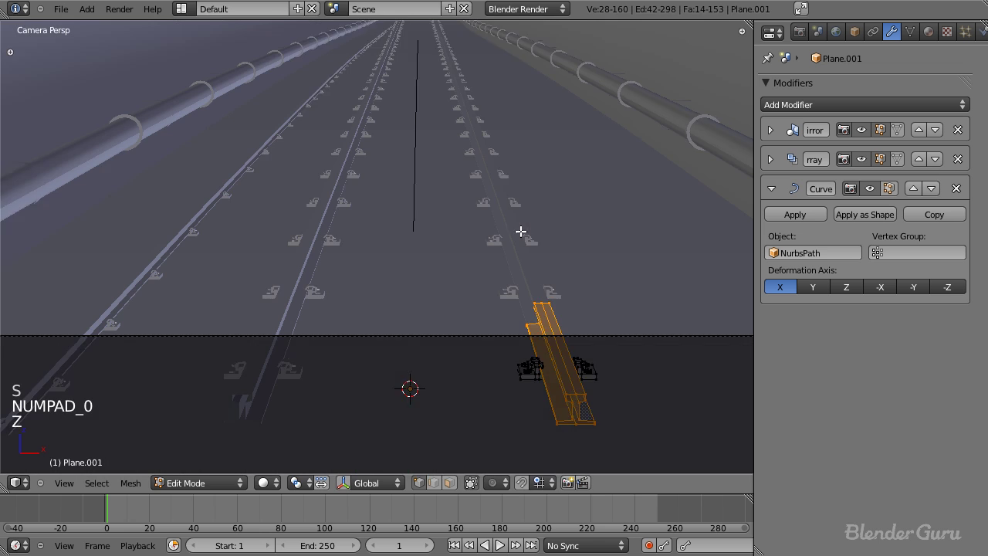
Stretch the selected rail geometry further along Y in the camera view to space the fastenings wider apart.
{"action": "key", "text": "s"}
{"action": "key", "text": "y"}
{"action": "left_click", "coordinate": [640, 247]}
{"action": "scroll", "coordinate": [642, 247], "scroll_direction": "down", "scroll_amount": 2}
{"action": "middle_click_drag", "start_coordinate": [613, 210], "coordinate": [589, 245], "text": "shift"}
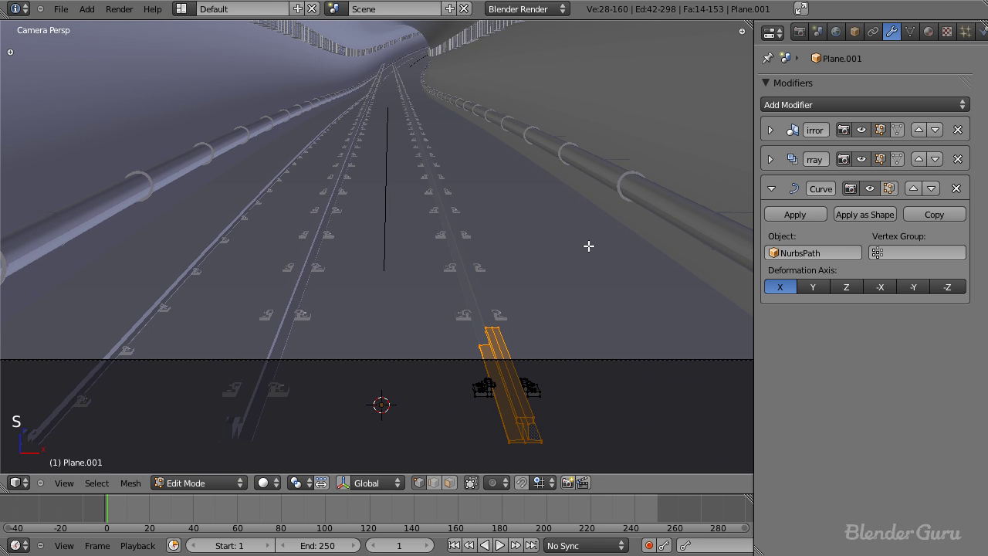
{"action": "key", "text": "s"}
{"action": "key", "text": "y"}
{"action": "left_click", "coordinate": [598, 242]}
Leave Edit Mode, deselect everything, check the tunnel in the camera view and save the file over the existing one.
{"action": "key", "text": "Tab"}
{"action": "key", "text": "a"}
{"action": "key", "text": "z"}
{"action": "key", "text": "z"}
{"action": "scroll", "coordinate": [495, 197], "scroll_direction": "down", "scroll_amount": 2}
{"action": "middle_click_drag", "start_coordinate": [495, 194], "coordinate": [499, 237], "text": "shift"}
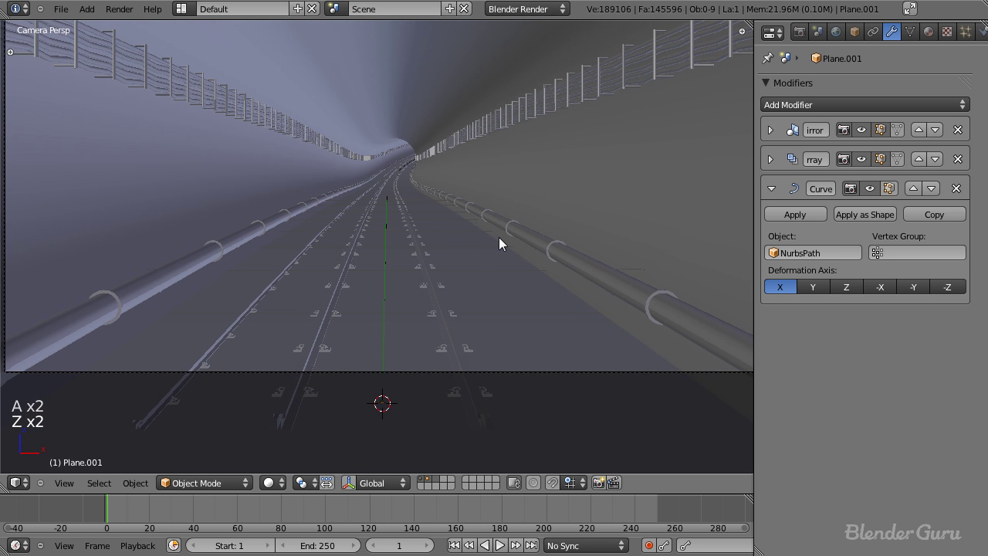
{"action": "key", "text": "ctrl+s"}
{"action": "left_click", "coordinate": [495, 231]}
{"action": "scroll", "coordinate": [445, 198], "scroll_direction": "down", "scroll_amount": 2}
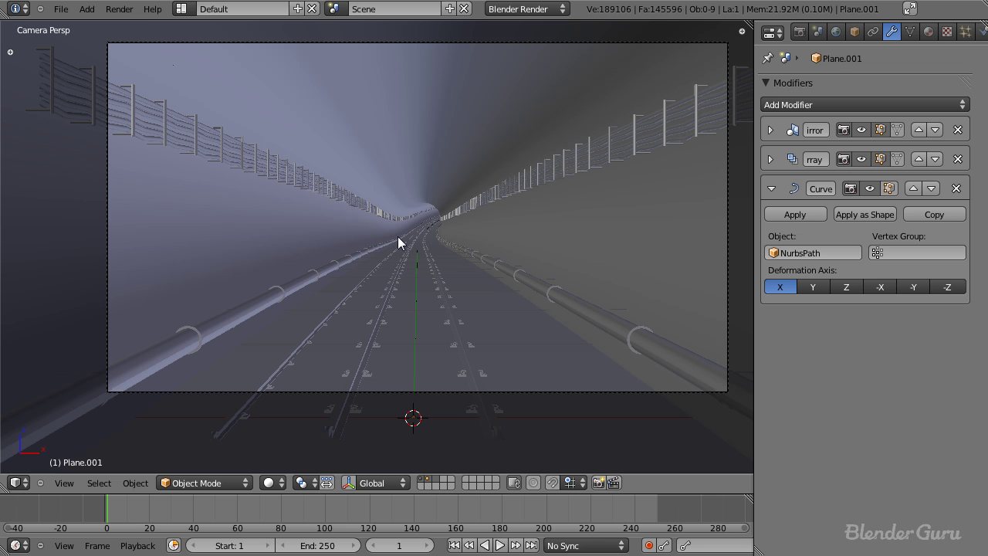
In the wireframe top view, select the lamp and move it to the start of the tunnel.
{"action": "scroll", "coordinate": [407, 260], "scroll_direction": "down", "scroll_amount": 8}
{"action": "key", "text": "KP_7"}
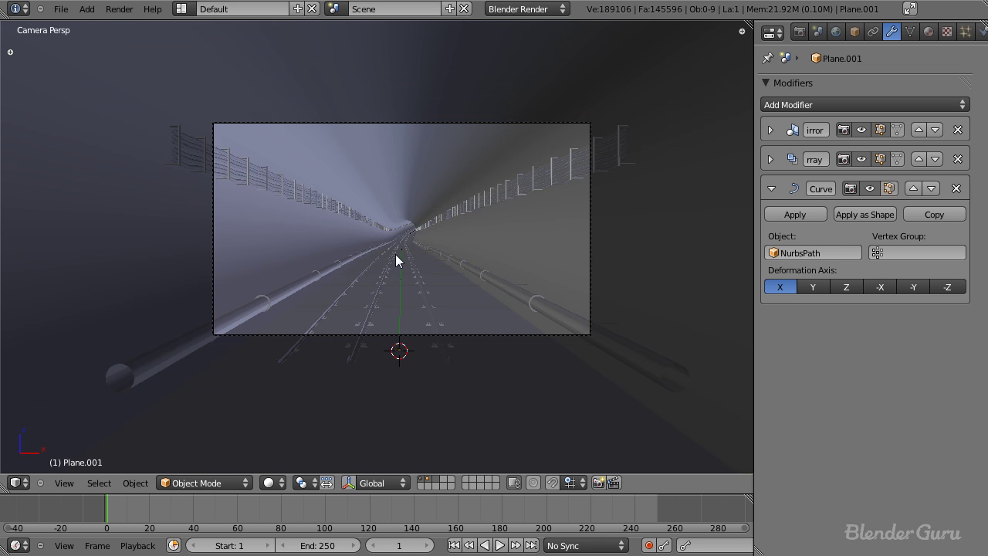
{"action": "key", "text": "z"}
{"action": "scroll", "coordinate": [415, 320], "scroll_direction": "down", "scroll_amount": 4}
{"action": "right_click", "coordinate": [680, 176]}
{"action": "key", "text": "g"}
{"action": "left_click", "coordinate": [569, 240]}
Position the lamp beside the wall cables at about X 0.808, Y 0.178, Z 0.688, using the front and angled views.
{"action": "key", "text": "KP_1"}
{"action": "key", "text": "g"}
{"action": "left_click", "coordinate": [490, 346]}
{"action": "scroll", "coordinate": [486, 308], "scroll_direction": "up", "scroll_amount": 7}
{"action": "middle_click_drag", "start_coordinate": [485, 309], "coordinate": [363, 288]}
{"action": "key", "text": "g"}
{"action": "middle_click_drag", "start_coordinate": [362, 291], "coordinate": [383, 359]}
{"action": "left_click", "coordinate": [362, 318]}
{"action": "key", "text": "g"}
{"action": "left_click", "coordinate": [408, 330]}
{"action": "key", "text": "z"}
{"action": "key", "text": "z"}
{"action": "scroll", "coordinate": [378, 337], "scroll_direction": "up", "scroll_amount": 2}
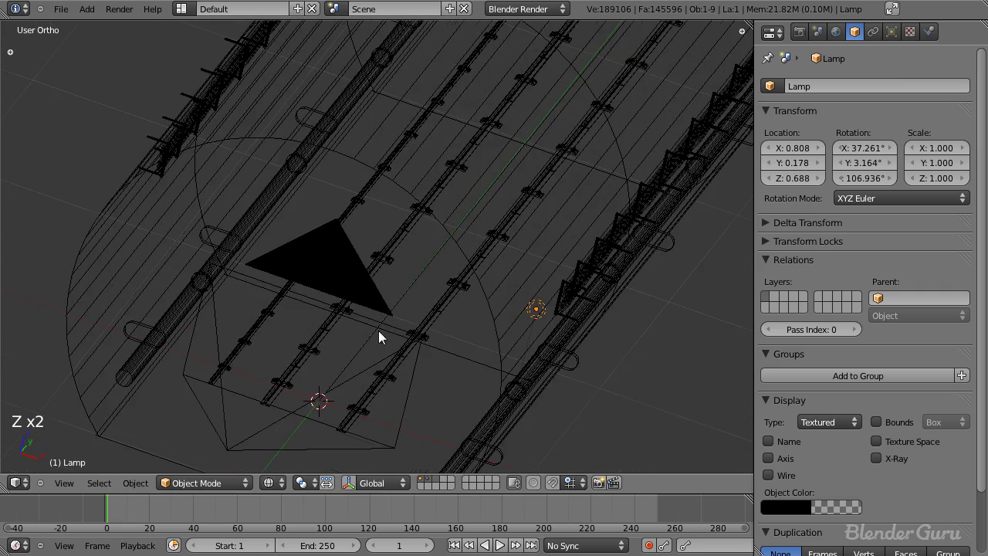
Parent the lamp to the tunnel's NurbsPath with the Follow Path option and select the lamp alone.
{"action": "right_click", "coordinate": [413, 284]}
{"action": "mouse_move", "coordinate": [414, 286]}
{"action": "middle_mouse_down"}
{"action": "mouse_move", "coordinate": [402, 309]}
{"action": "mouse_move", "coordinate": [417, 302]}
{"action": "middle_mouse_up"}
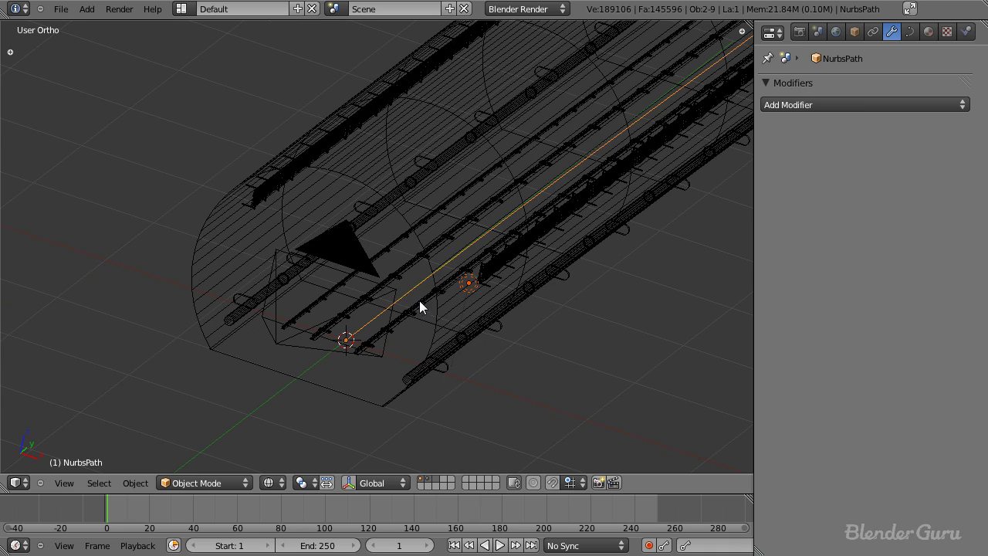
{"action": "key", "text": "ctrl+p"}
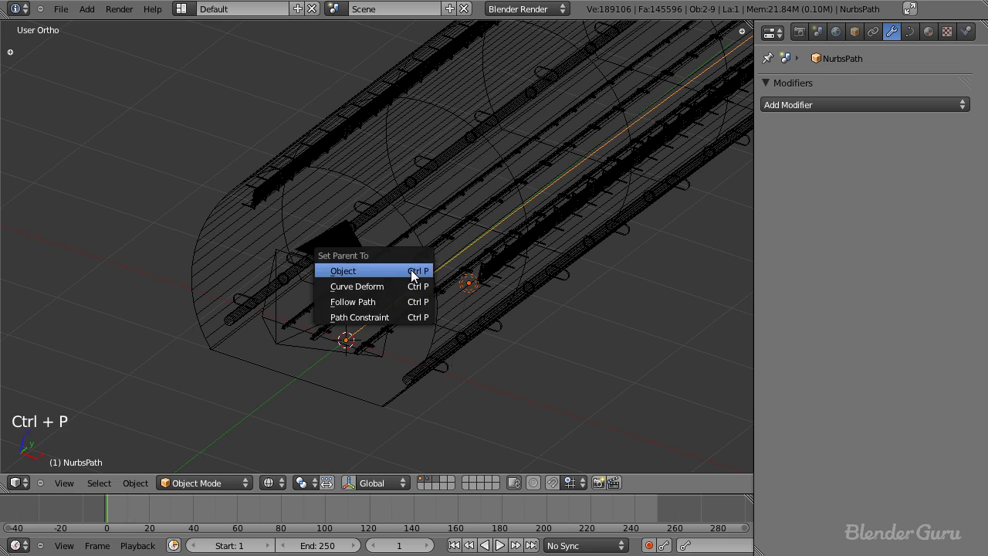
{"action": "left_click", "coordinate": [400, 301]}
{"action": "mouse_move", "coordinate": [455, 308]}
{"action": "middle_mouse_down"}
{"action": "mouse_move", "coordinate": [399, 331]}
{"action": "mouse_move", "coordinate": [442, 321]}
{"action": "middle_mouse_up"}
{"action": "middle_click_drag", "start_coordinate": [441, 313], "coordinate": [388, 305]}
Play the animation to check the lamp's travel along the path, and stop playback.
{"action": "key", "text": "alt+a"}
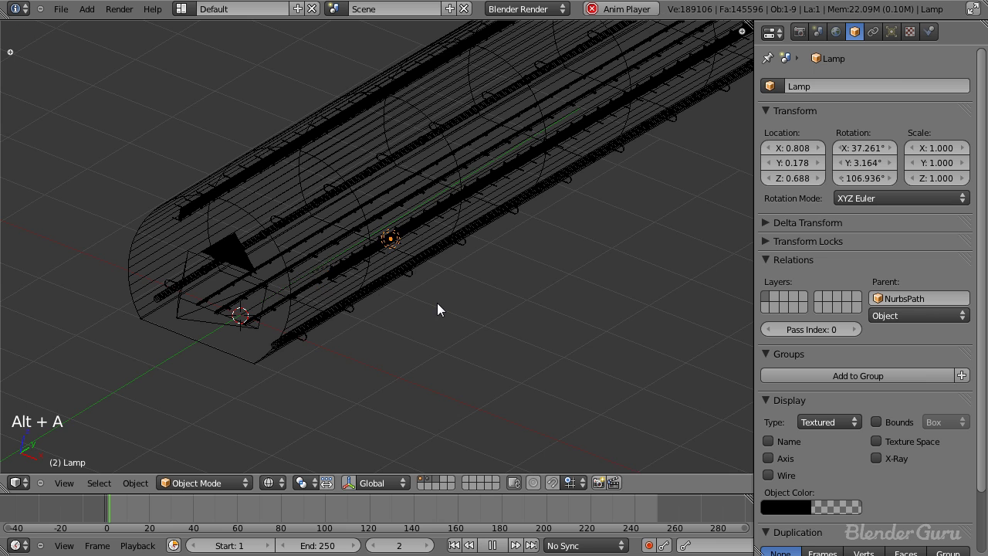
{"action": "middle_click_drag", "start_coordinate": [458, 289], "coordinate": [521, 272]}
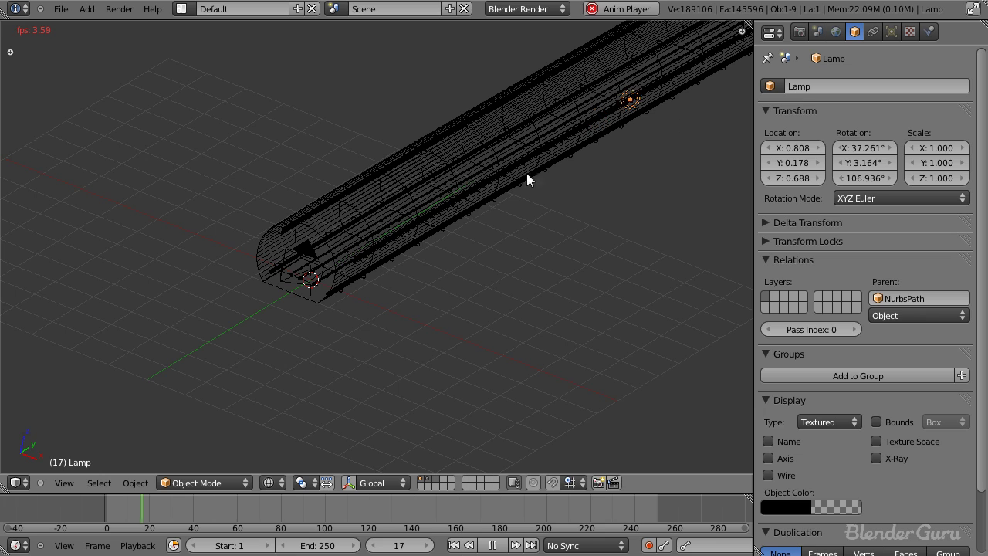
{"action": "key", "text": "Escape"}
{"action": "scroll", "coordinate": [396, 276], "scroll_direction": "up", "scroll_amount": 5}
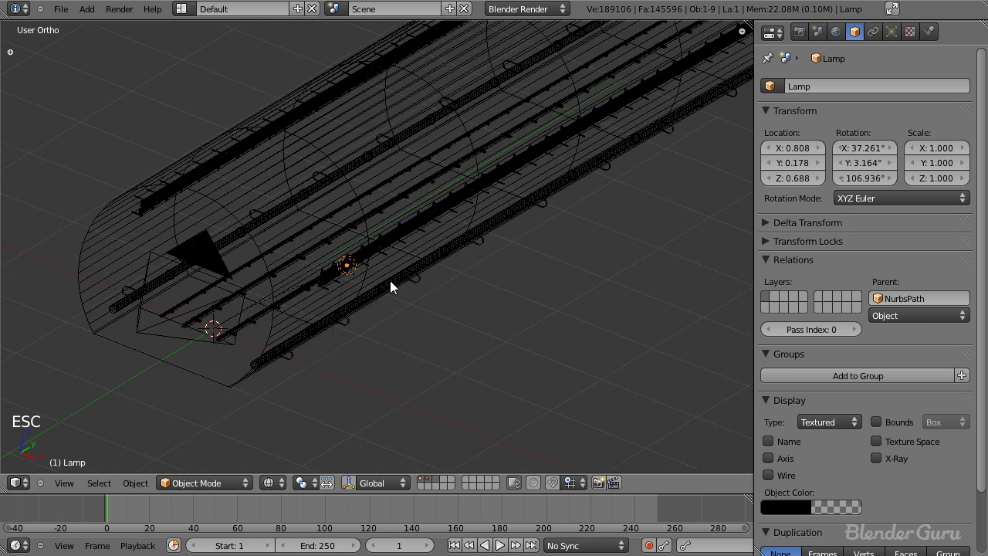
Set the lamp's duplication to Frames and turn off its Speed option.
{"action": "scroll", "coordinate": [819, 491], "scroll_direction": "down", "scroll_amount": 2}
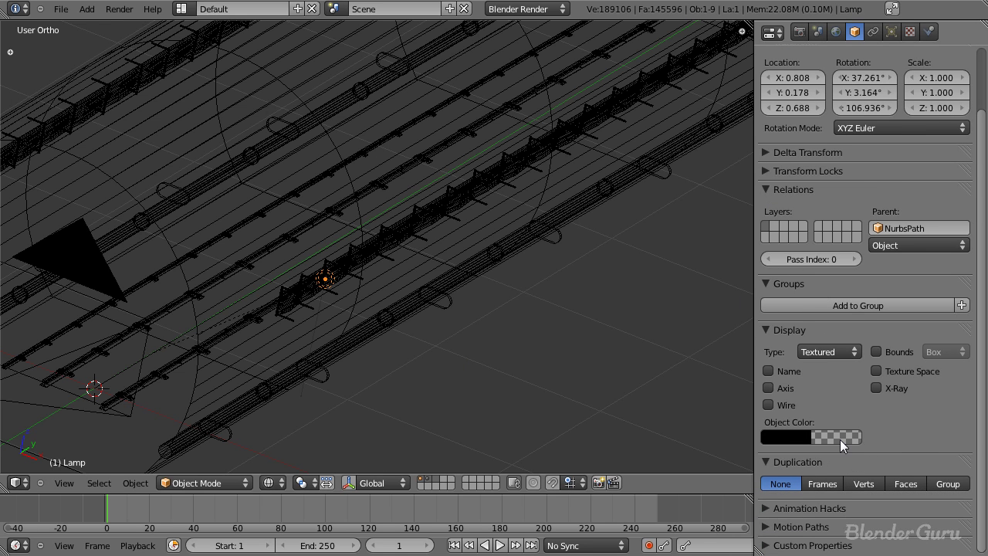
{"action": "left_click", "coordinate": [823, 484]}
{"action": "scroll", "coordinate": [824, 485], "scroll_direction": "down", "scroll_amount": 2}
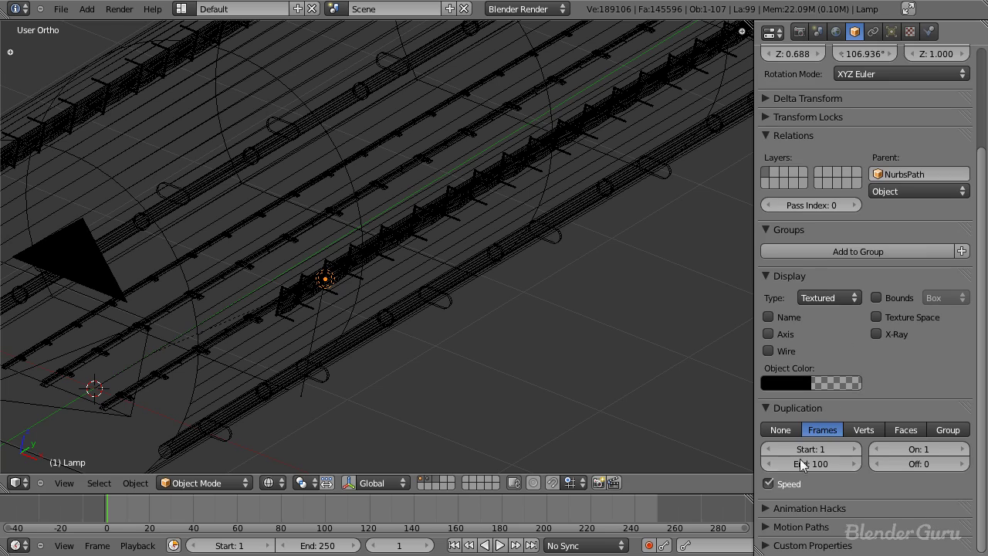
{"action": "left_click", "coordinate": [769, 483]}
Examine the duplicated lamps from several angles and in solid shading through the scene camera.
{"action": "middle_click_drag", "start_coordinate": [468, 337], "coordinate": [433, 243]}
{"action": "scroll", "coordinate": [433, 236], "scroll_direction": "up", "scroll_amount": 3}
{"action": "middle_click_drag", "start_coordinate": [294, 203], "coordinate": [483, 344], "text": "shift"}
{"action": "scroll", "coordinate": [463, 347], "scroll_direction": "up", "scroll_amount": 4}
{"action": "middle_click_drag", "start_coordinate": [295, 354], "coordinate": [381, 306]}
{"action": "scroll", "coordinate": [382, 306], "scroll_direction": "down", "scroll_amount": 8}
{"action": "middle_click_drag", "start_coordinate": [186, 222], "coordinate": [593, 330], "text": "shift"}
{"action": "middle_click_drag", "start_coordinate": [261, 284], "coordinate": [222, 242], "text": "shift"}
{"action": "key", "text": "KP_0"}
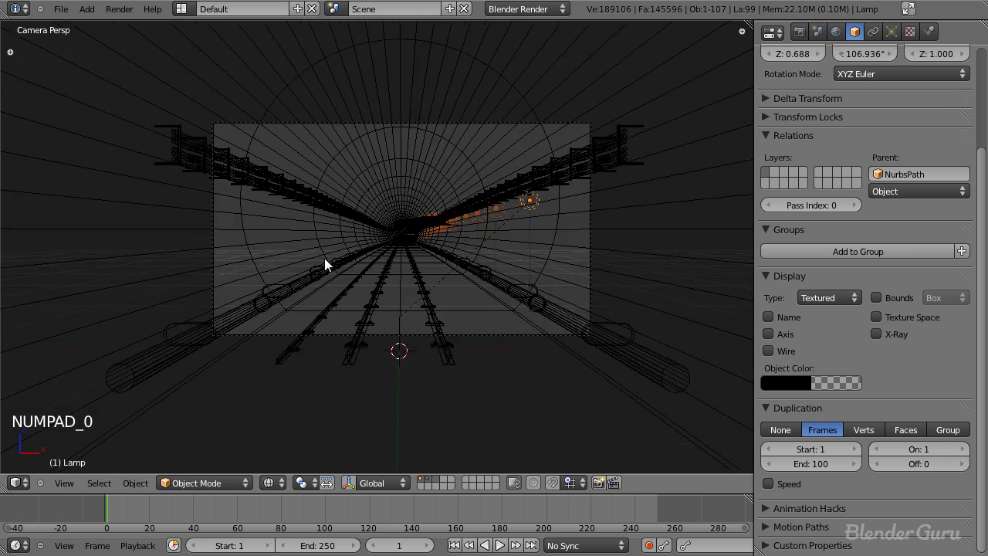
{"action": "key", "text": "z"}
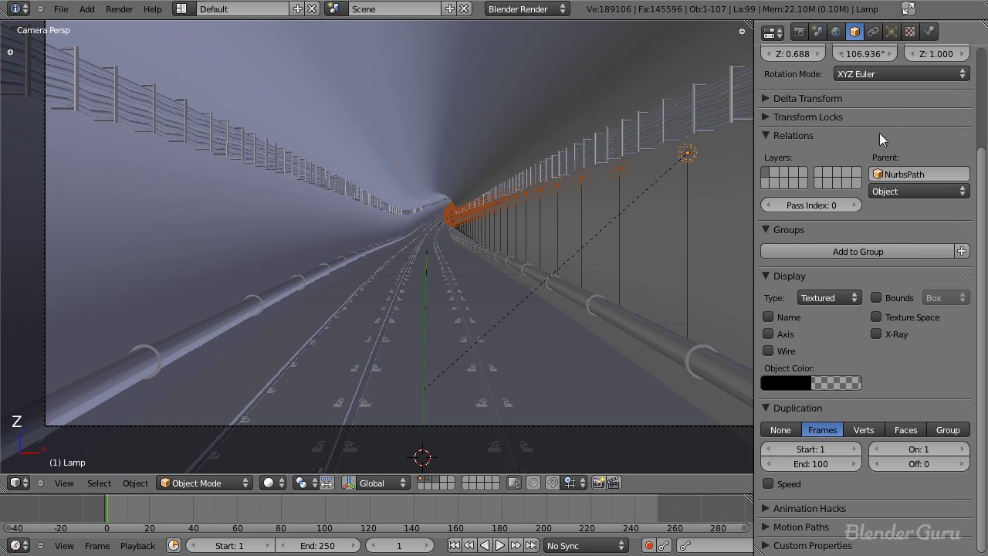
Try selecting individual lamps in the row, and inspect the row in wireframe from outside the tunnel.
{"action": "right_click", "coordinate": [688, 155]}
{"action": "right_click", "coordinate": [688, 156]}
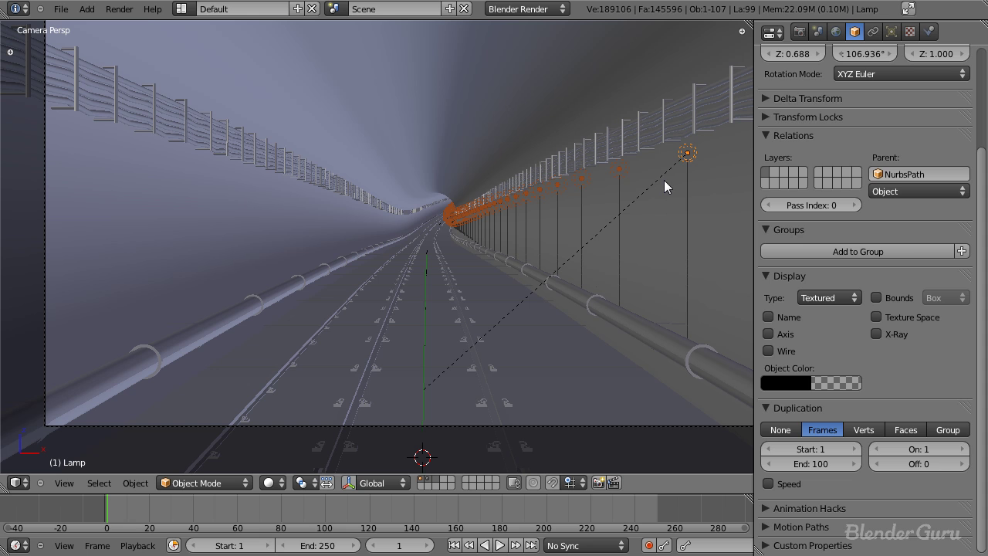
{"action": "right_click", "coordinate": [620, 176]}
{"action": "right_click", "coordinate": [688, 156]}
{"action": "mouse_move", "coordinate": [615, 189]}
{"action": "middle_mouse_down"}
{"action": "mouse_move", "coordinate": [216, 274]}
{"action": "mouse_move", "coordinate": [429, 272]}
{"action": "middle_mouse_up"}
{"action": "key", "text": "z"}
{"action": "scroll", "coordinate": [429, 272], "scroll_direction": "up", "scroll_amount": 8}
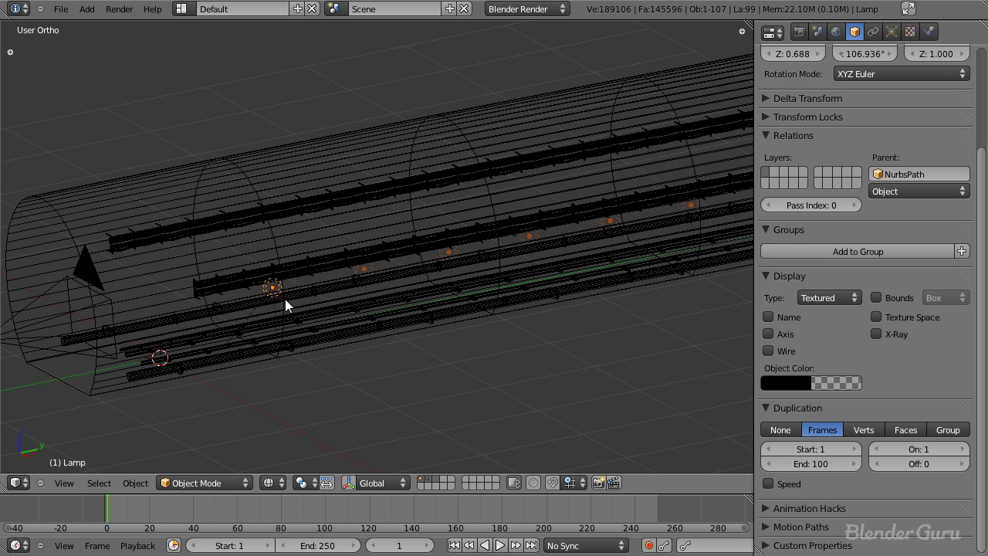
Enable the Sphere option on the lamp and set its falloff distance to 3.
{"action": "right_click", "coordinate": [218, 182]}
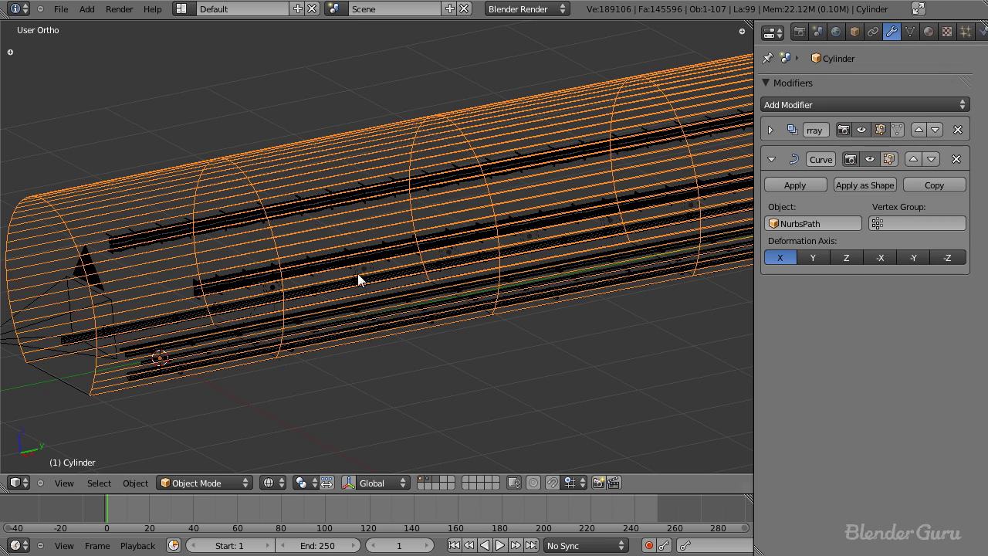
{"action": "right_click", "coordinate": [270, 289]}
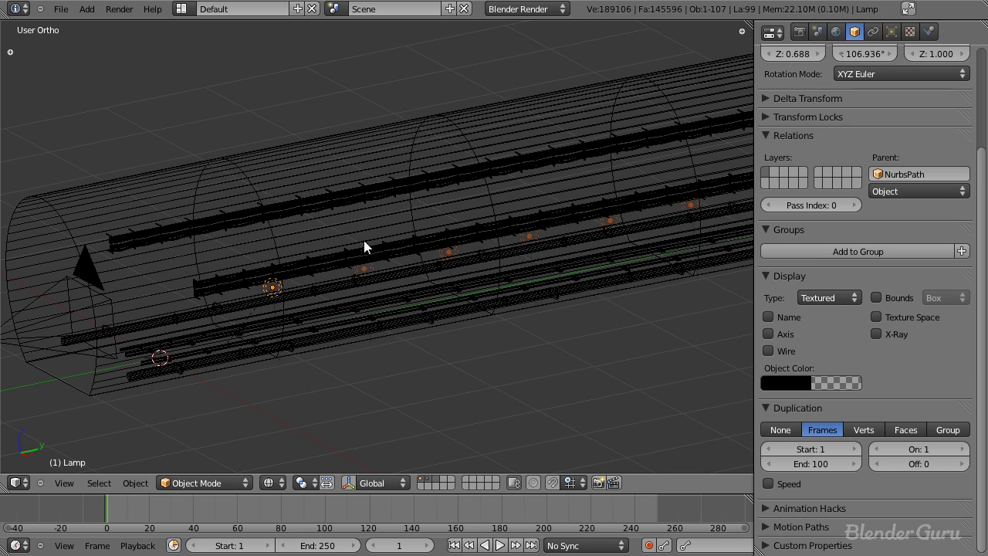
{"action": "scroll", "coordinate": [343, 269], "scroll_direction": "up", "scroll_amount": 2}
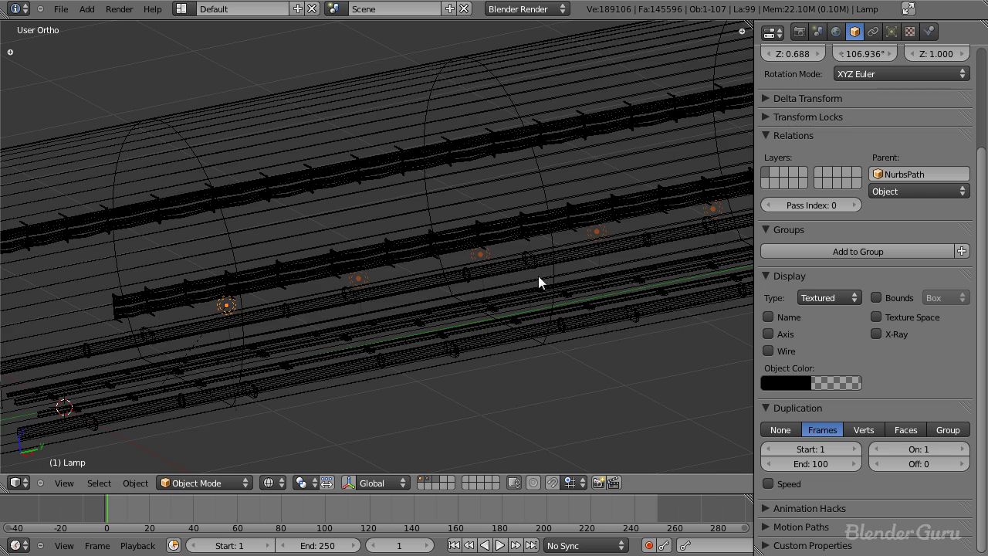
{"action": "scroll", "coordinate": [567, 255], "scroll_direction": "down", "scroll_amount": 6}
{"action": "scroll", "coordinate": [376, 272], "scroll_direction": "up", "scroll_amount": 6}
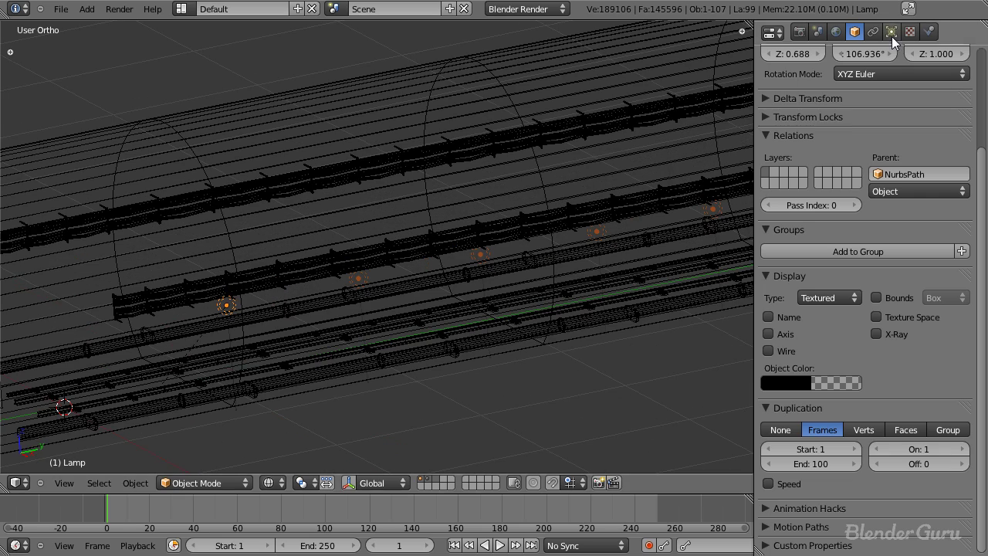
{"action": "left_click", "coordinate": [892, 31]}
{"action": "left_click", "coordinate": [768, 360]}
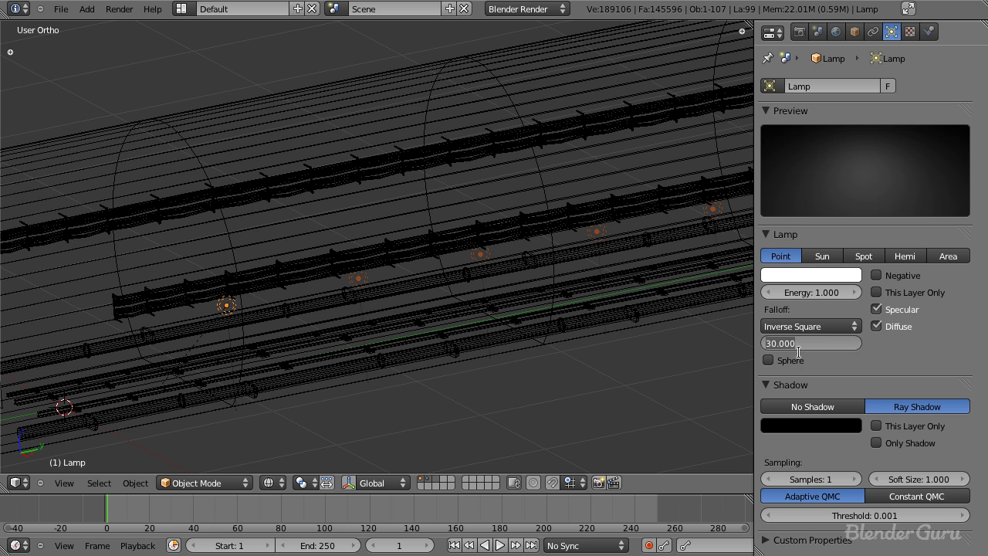
{"action": "left_click", "coordinate": [813, 344]}
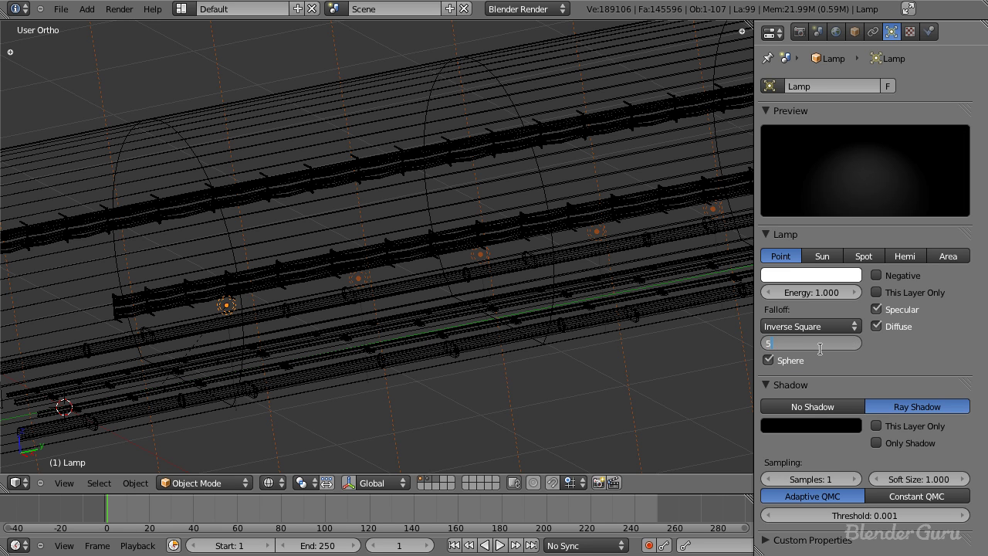
{"action": "type", "text": "3"}
{"action": "key", "text": "Return"}
Examine the reach of the duplicated lamps' range spheres around the tunnel from outside in wireframe.
{"action": "scroll", "coordinate": [426, 248], "scroll_direction": "down", "scroll_amount": 6}
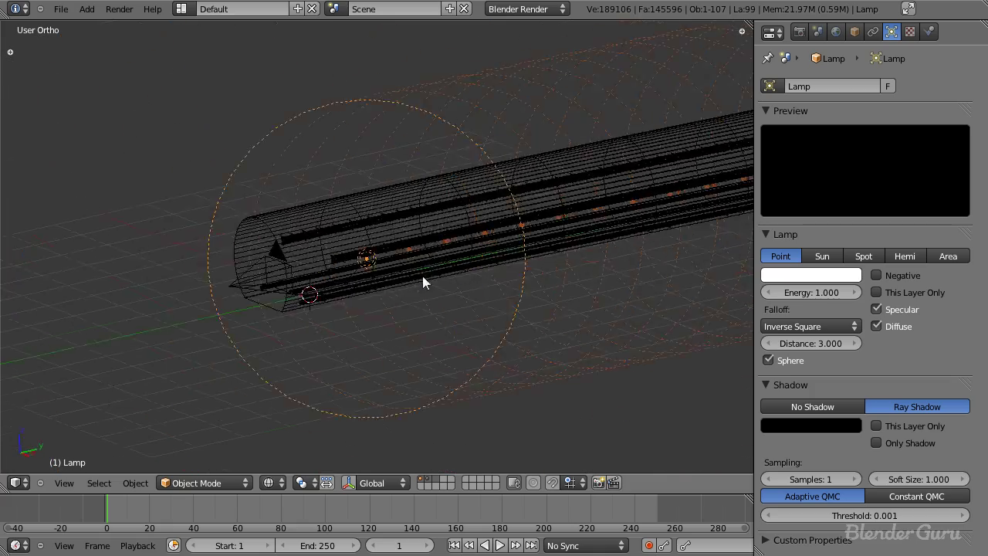
{"action": "middle_click_drag", "start_coordinate": [336, 284], "coordinate": [277, 306], "text": "shift"}
{"action": "scroll", "coordinate": [280, 306], "scroll_direction": "up", "scroll_amount": 3}
{"action": "middle_click_drag", "start_coordinate": [398, 259], "coordinate": [428, 316]}
{"action": "scroll", "coordinate": [291, 325], "scroll_direction": "down", "scroll_amount": 3}
{"action": "scroll", "coordinate": [430, 331], "scroll_direction": "up", "scroll_amount": 6}
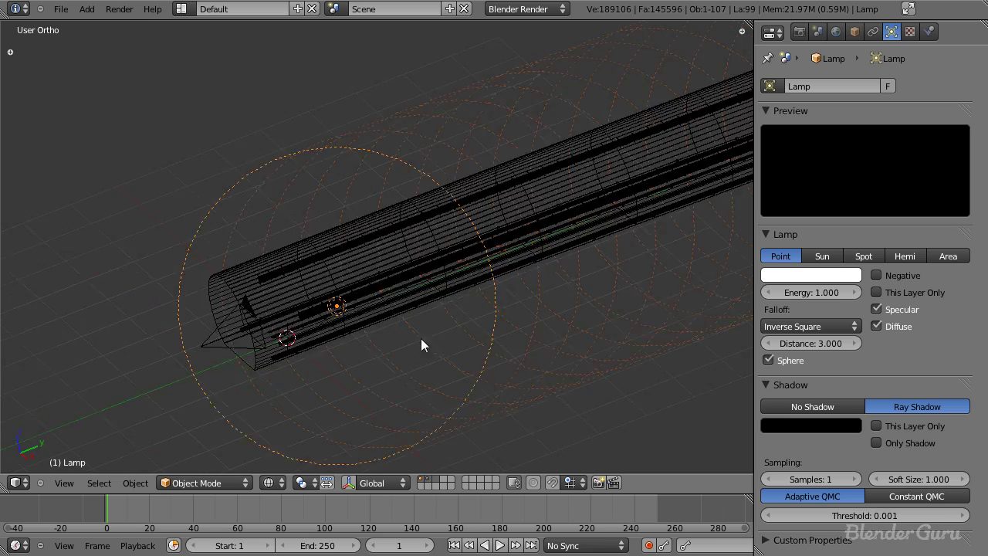
{"action": "middle_click_drag", "start_coordinate": [371, 343], "coordinate": [391, 267], "text": "shift"}
{"action": "scroll", "coordinate": [391, 266], "scroll_direction": "up", "scroll_amount": 2}
Check the lamp row through the scene camera in solid shading.
{"action": "key", "text": "KP_0"}
{"action": "key", "text": "z"}
{"action": "key", "text": "z"}
{"action": "scroll", "coordinate": [425, 263], "scroll_direction": "down", "scroll_amount": 2}
{"action": "key", "text": "z"}
{"action": "middle_click_drag", "start_coordinate": [479, 267], "coordinate": [366, 262], "text": "shift"}
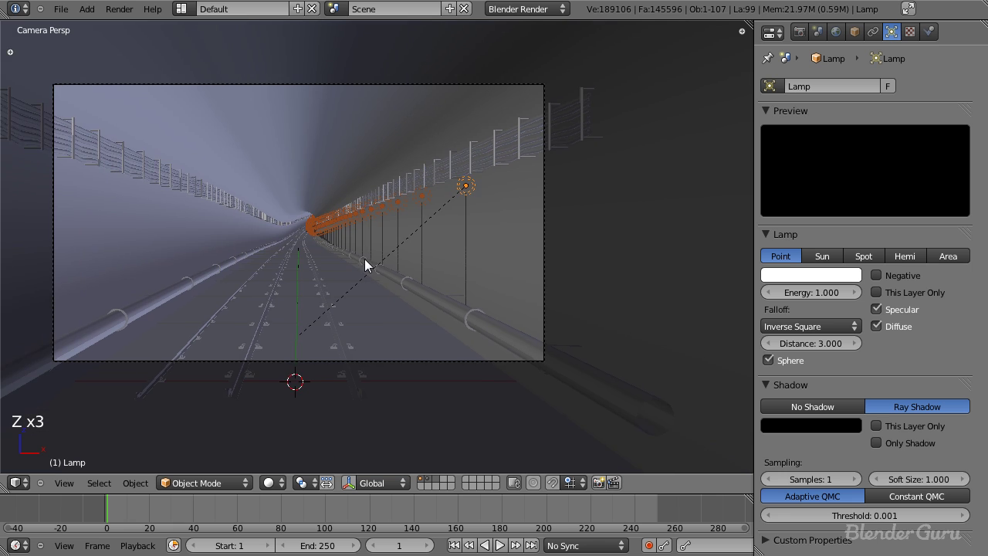
{"action": "scroll", "coordinate": [374, 258], "scroll_direction": "up", "scroll_amount": 2}
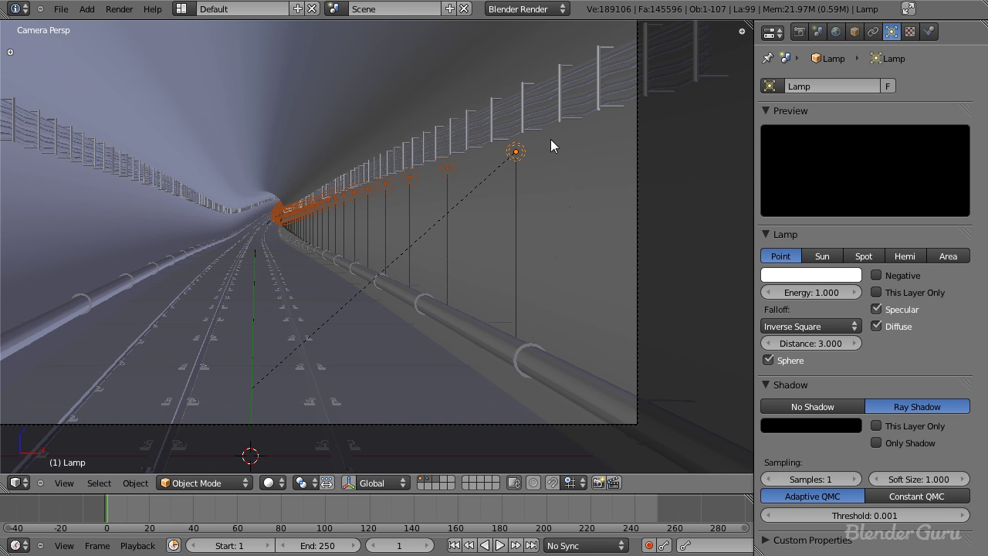
Save the file and switch to the empty third layer in top view.
{"action": "key", "text": "KP_7"}
{"action": "scroll", "coordinate": [479, 375], "scroll_direction": "down", "scroll_amount": 5}
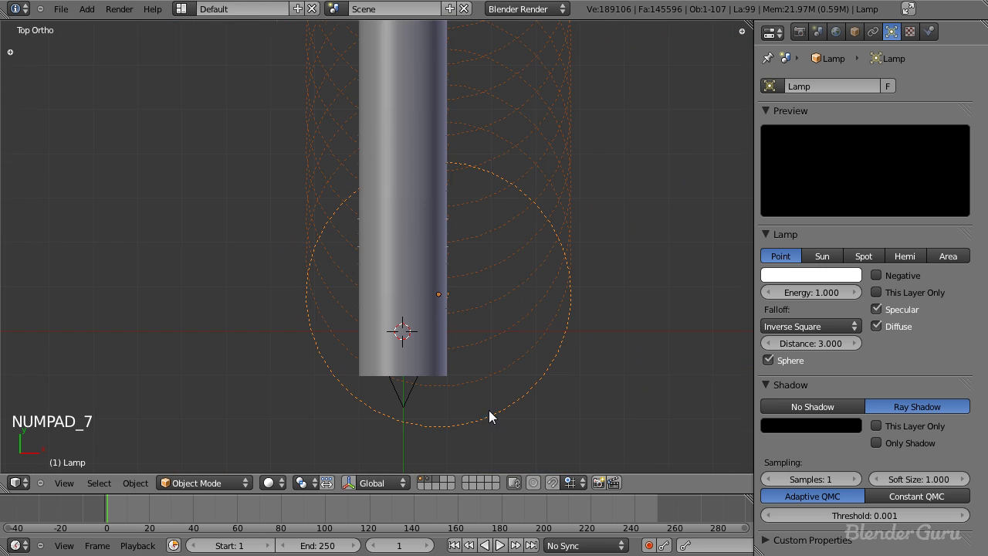
{"action": "left_click", "coordinate": [436, 484]}
{"action": "key", "text": "ctrl+s"}
{"action": "left_click", "coordinate": [442, 386]}
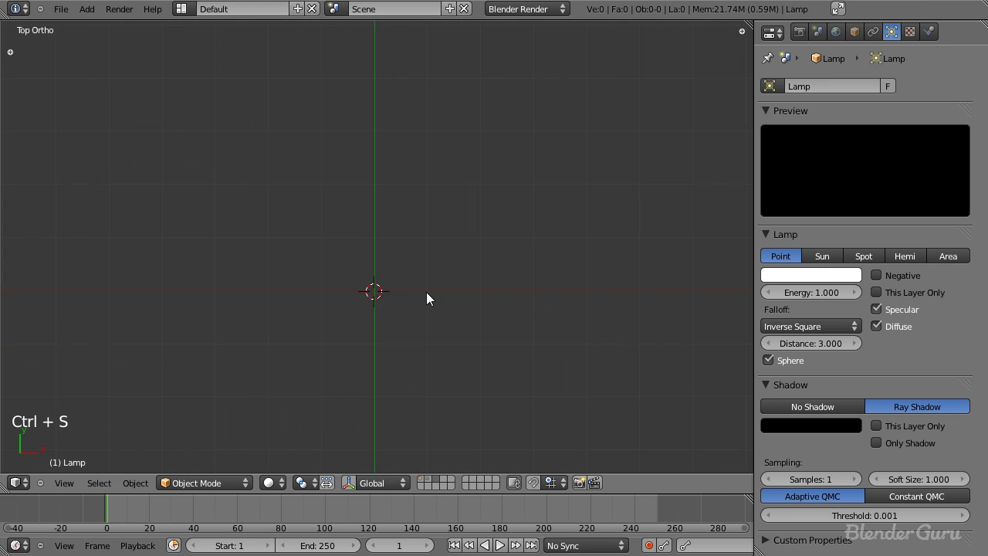
Switch to the browser, enlarge the tunnel-shelter reference photo to study its wall lamps, and return to Blender.
{"action": "scroll", "coordinate": [434, 258], "scroll_direction": "up", "scroll_amount": 2}
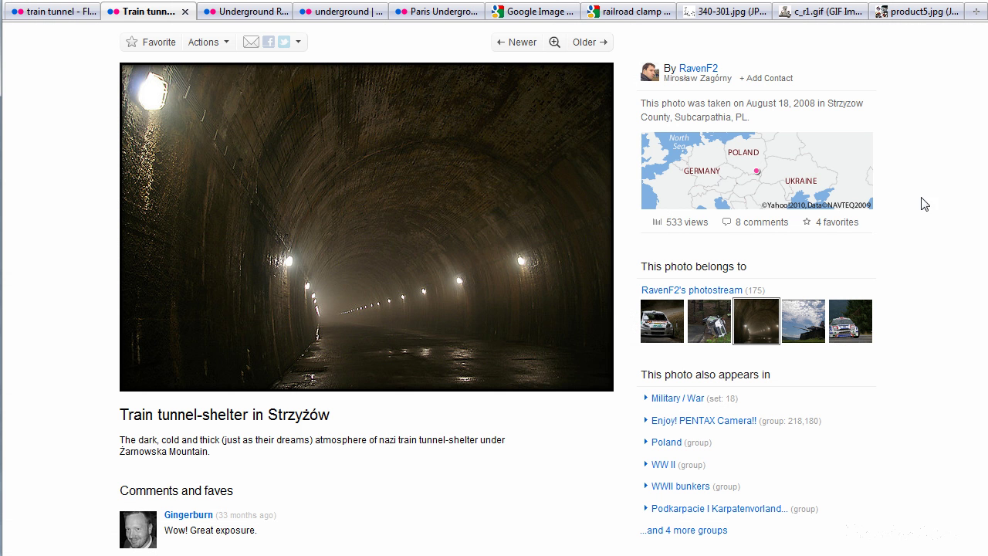
{"action": "left_click", "coordinate": [161, 94]}
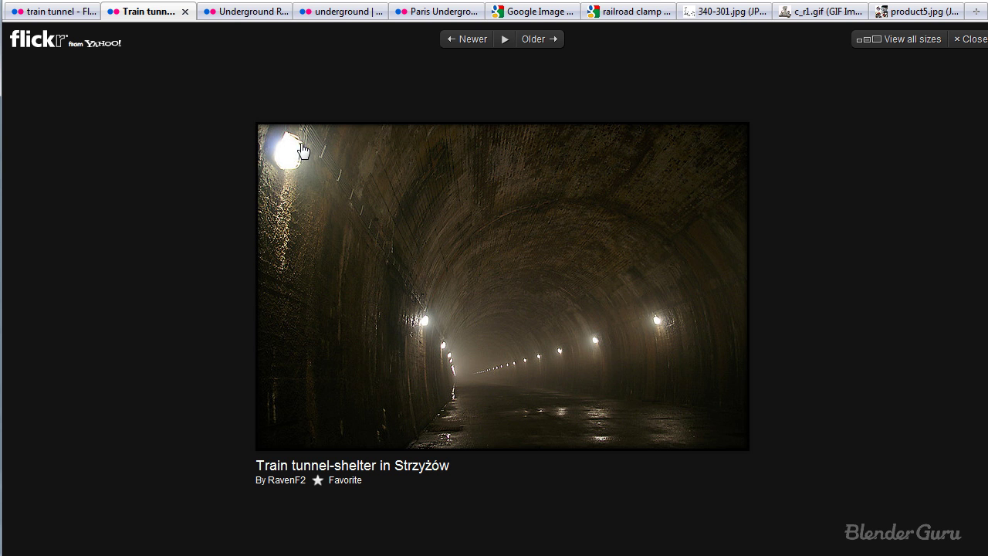
{"action": "key", "text": "alt+Tab"}
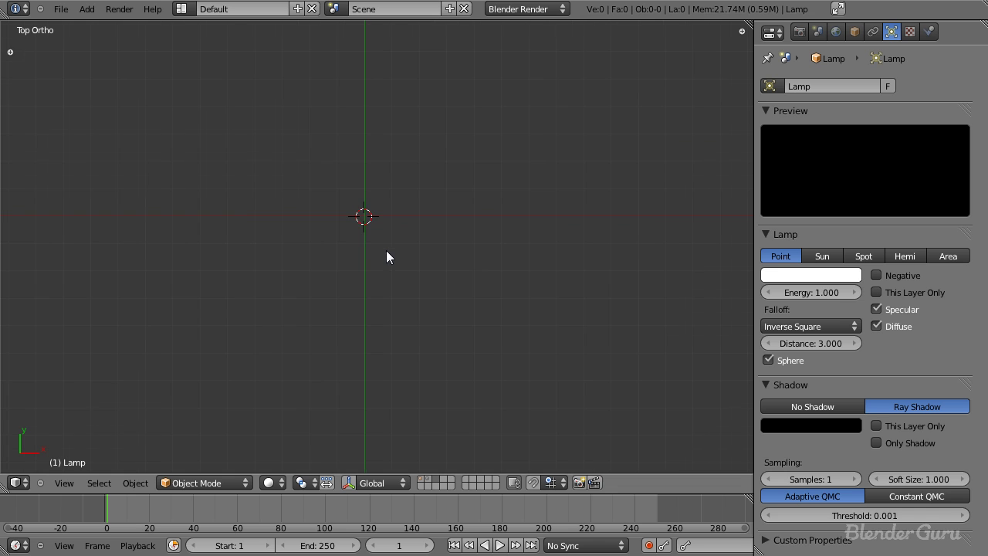
Add a UV sphere at the origin and rotate it in side view so its poles lie along the Y axis.
{"action": "scroll", "coordinate": [381, 250], "scroll_direction": "up", "scroll_amount": 5}
{"action": "middle_click_drag", "start_coordinate": [381, 250], "coordinate": [403, 316], "text": "shift"}
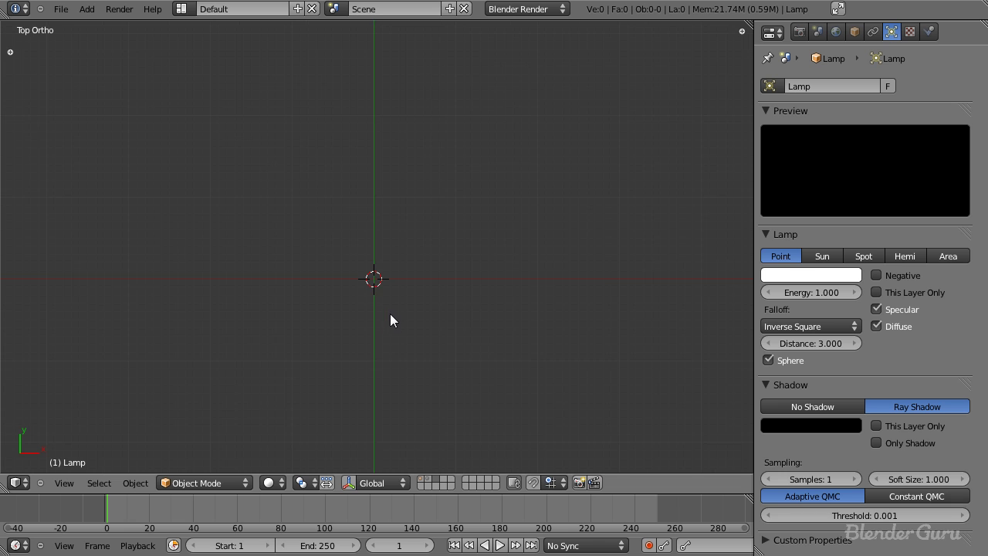
{"action": "key", "text": "shift+a"}
{"action": "mouse_move", "coordinate": [402, 316]}
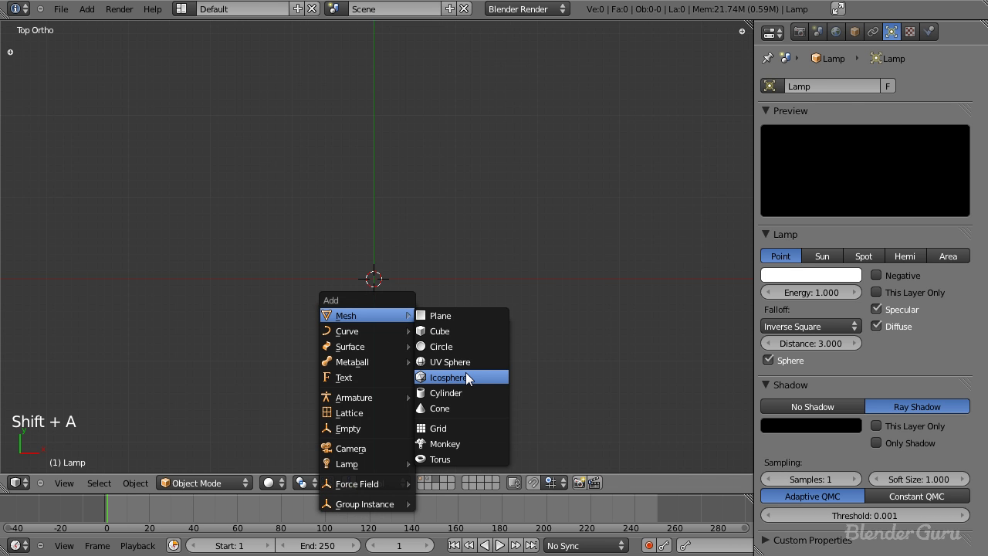
{"action": "left_click", "coordinate": [470, 362]}
{"action": "scroll", "coordinate": [472, 361], "scroll_direction": "down", "scroll_amount": 3}
{"action": "key", "text": "KP_3"}
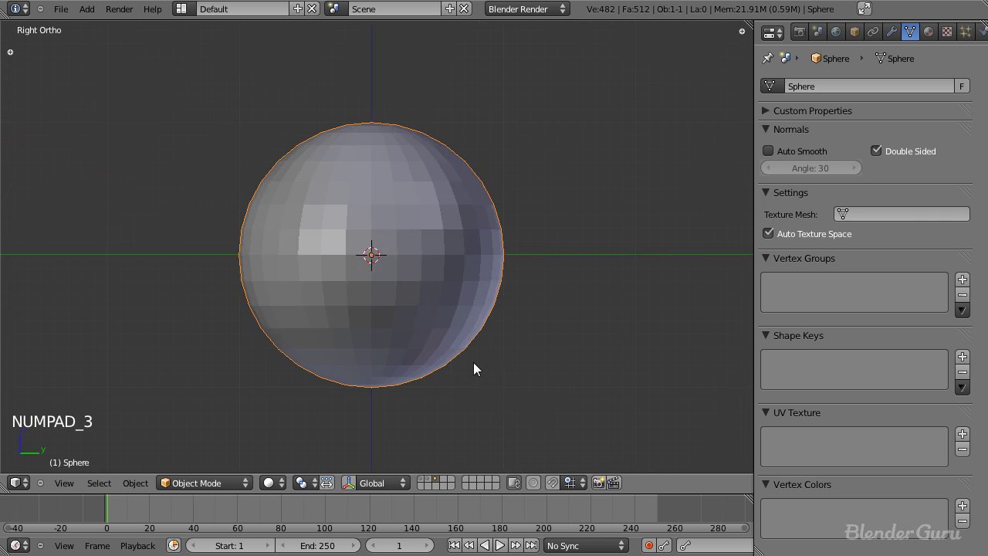
{"action": "scroll", "coordinate": [474, 367], "scroll_direction": "down", "scroll_amount": 4}
{"action": "key", "text": "r"}
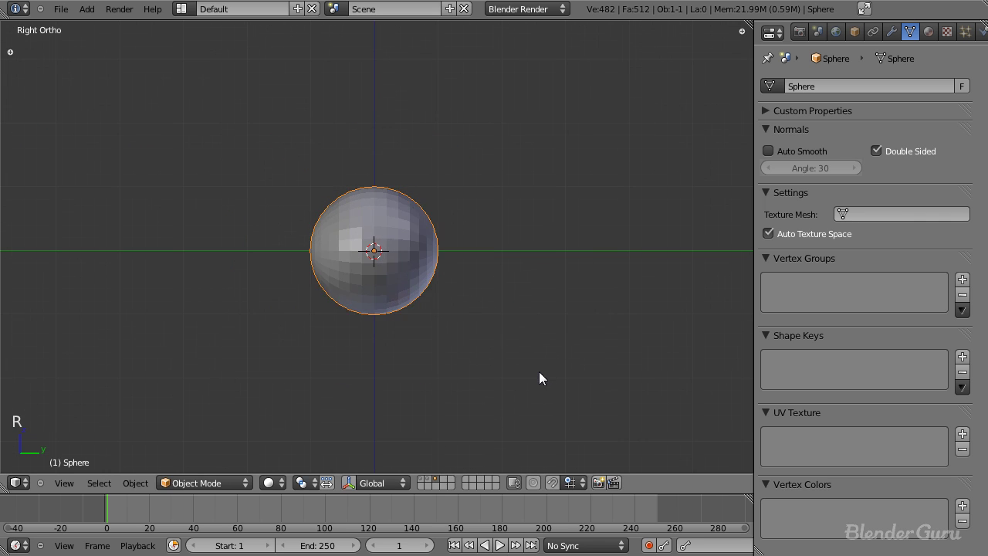
{"action": "left_click", "coordinate": [539, 378]}
{"action": "scroll", "coordinate": [494, 355], "scroll_direction": "up", "scroll_amount": 4}
Delete the vertices of the sphere's lower half in Edit Mode, using wireframe display.
{"action": "key", "text": "Tab"}
{"action": "key", "text": "z"}
{"action": "key", "text": "a"}
{"action": "key", "text": "a"}
{"action": "key", "text": "a"}
{"action": "key", "text": "b"}
{"action": "left_click_drag", "start_coordinate": [201, 258], "coordinate": [632, 399]}
{"action": "key", "text": "x"}
{"action": "left_click", "coordinate": [631, 399]}
Delete all vertices on the negative X side of the half sphere, redoing the deletion so none remain beyond the centre line.
{"action": "key", "text": "KP_7"}
{"action": "key", "text": "a"}
{"action": "key", "text": "a"}
{"action": "key", "text": "a"}
{"action": "key", "text": "b"}
{"action": "left_click_drag", "start_coordinate": [126, 93], "coordinate": [377, 448]}
{"action": "key", "text": "x"}
{"action": "left_click", "coordinate": [377, 451]}
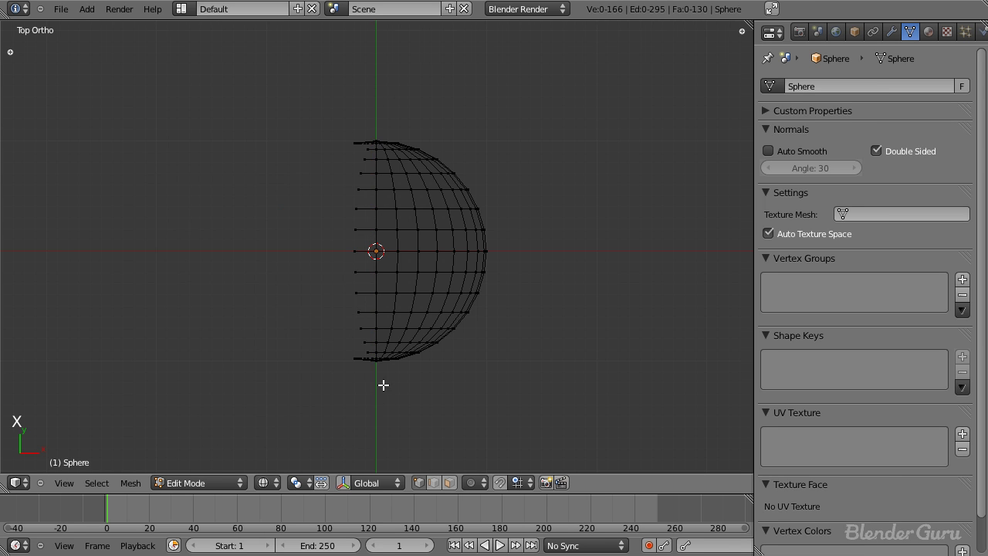
{"action": "scroll", "coordinate": [376, 347], "scroll_direction": "up", "scroll_amount": 2}
{"action": "key", "text": "ctrl+z"}
{"action": "key", "text": "b"}
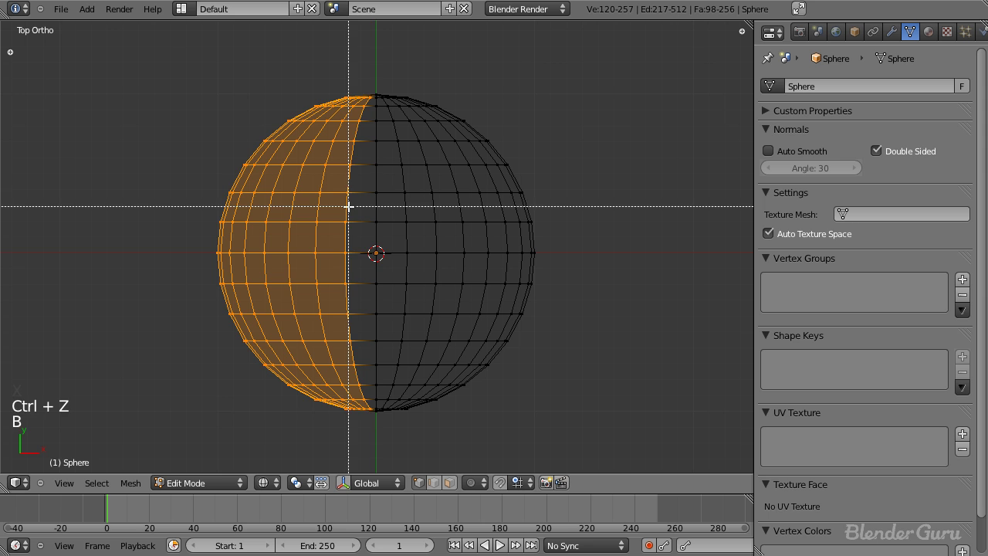
{"action": "key", "text": "x"}
{"action": "left_click", "coordinate": [376, 215]}
Delete the vertices on the negative Y side of the remaining sphere section and leave Edit Mode.
{"action": "key", "text": "a"}
{"action": "key", "text": "a"}
{"action": "key", "text": "a"}
{"action": "key", "text": "a"}
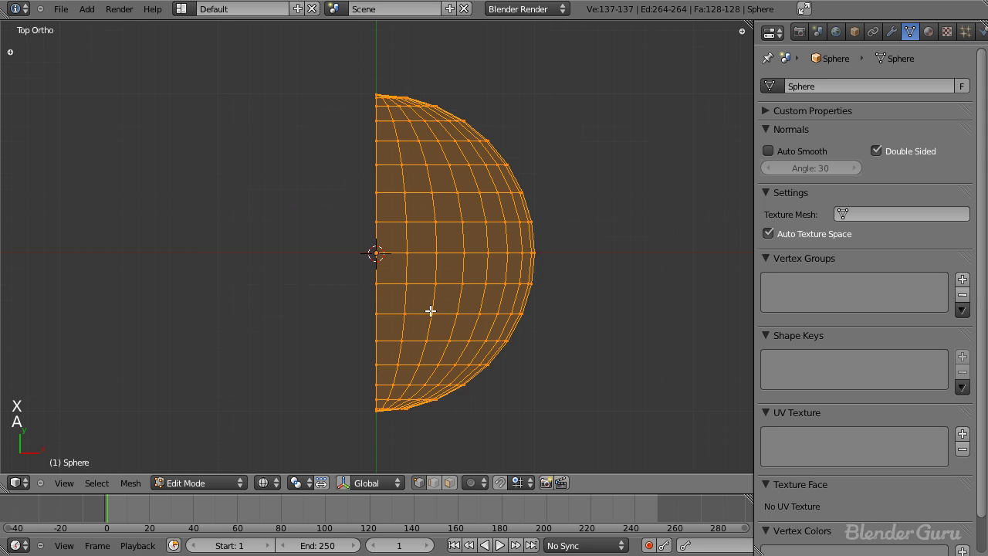
{"action": "key", "text": "b"}
{"action": "left_click_drag", "start_coordinate": [340, 265], "coordinate": [551, 417]}
{"action": "key", "text": "x"}
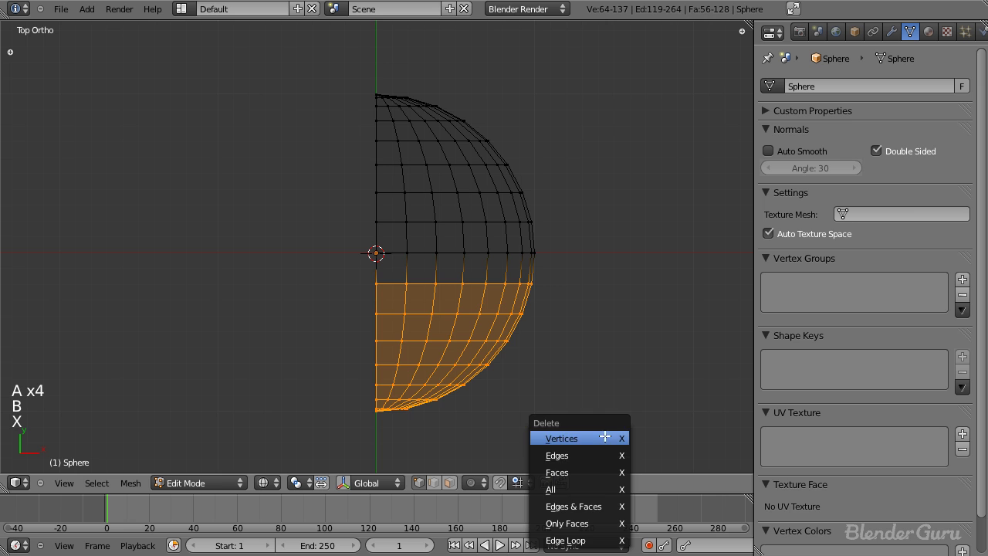
{"action": "left_click", "coordinate": [578, 422]}
{"action": "key", "text": "Tab"}
Add a Mirror modifier to the remaining sphere section, mirroring across both X and Z.
{"action": "scroll", "coordinate": [539, 341], "scroll_direction": "down", "scroll_amount": 2}
{"action": "key", "text": "KP_3"}
{"action": "scroll", "coordinate": [516, 238], "scroll_direction": "up", "scroll_amount": 3}
{"action": "middle_click_drag", "start_coordinate": [363, 176], "coordinate": [300, 224], "text": "shift"}
{"action": "scroll", "coordinate": [388, 280], "scroll_direction": "down", "scroll_amount": 3}
{"action": "key", "text": "KP_7"}
{"action": "scroll", "coordinate": [376, 308], "scroll_direction": "up", "scroll_amount": 2}
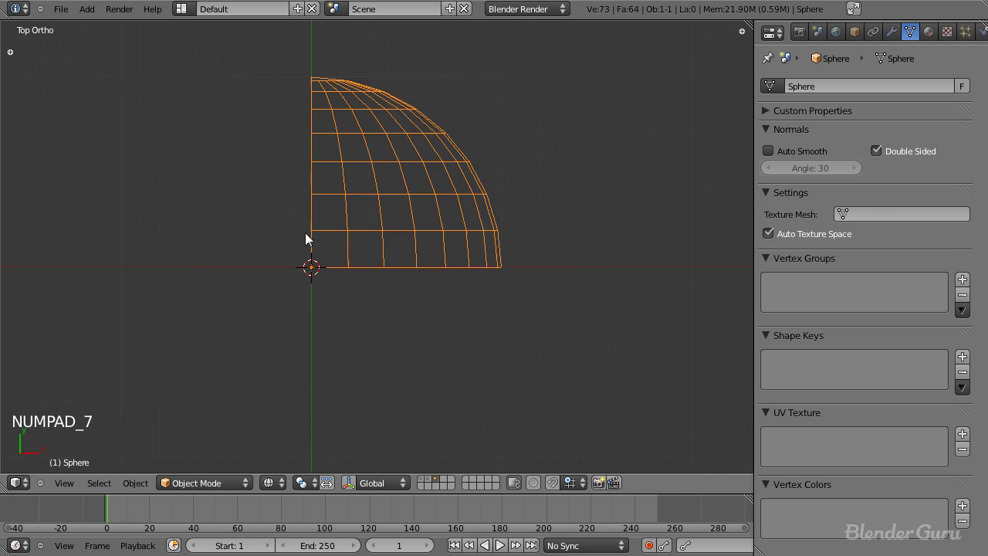
{"action": "scroll", "coordinate": [316, 243], "scroll_direction": "down", "scroll_amount": 3}
{"action": "left_click", "coordinate": [891, 32]}
{"action": "left_click", "coordinate": [834, 104]}
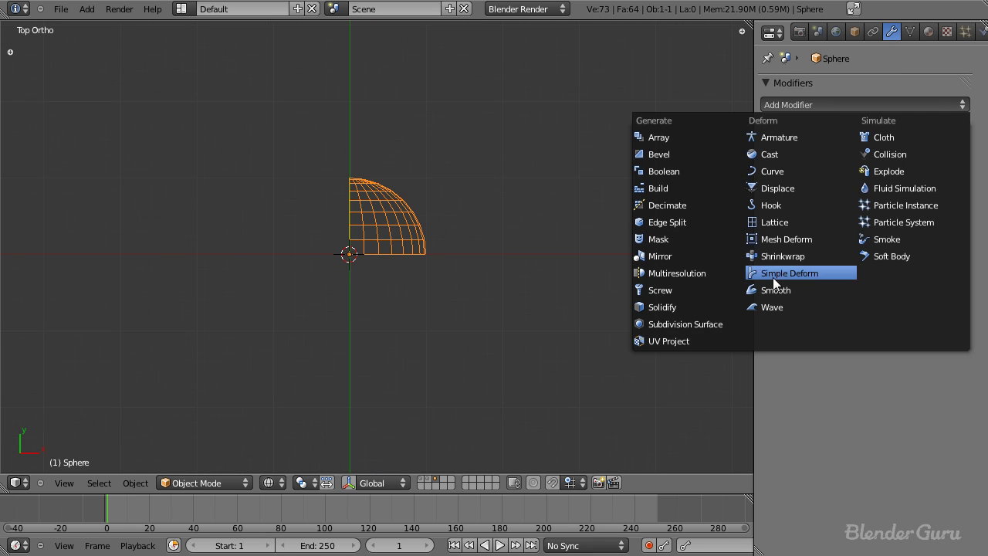
{"action": "left_click", "coordinate": [688, 255]}
{"action": "left_click", "coordinate": [772, 228]}
Inspect the mirrored dome from the side, above and an angle in solid shading, with its mesh in Edit Mode.
{"action": "mouse_move", "coordinate": [534, 250]}
{"action": "middle_mouse_down"}
{"action": "mouse_move", "coordinate": [383, 249]}
{"action": "mouse_move", "coordinate": [311, 326]}
{"action": "mouse_move", "coordinate": [339, 348]}
{"action": "middle_mouse_up"}
{"action": "key", "text": "KP_3"}
{"action": "key", "text": "z"}
{"action": "key", "text": "KP_7"}
{"action": "key", "text": "Tab"}
{"action": "key", "text": "Tab"}
{"action": "key", "text": "z"}
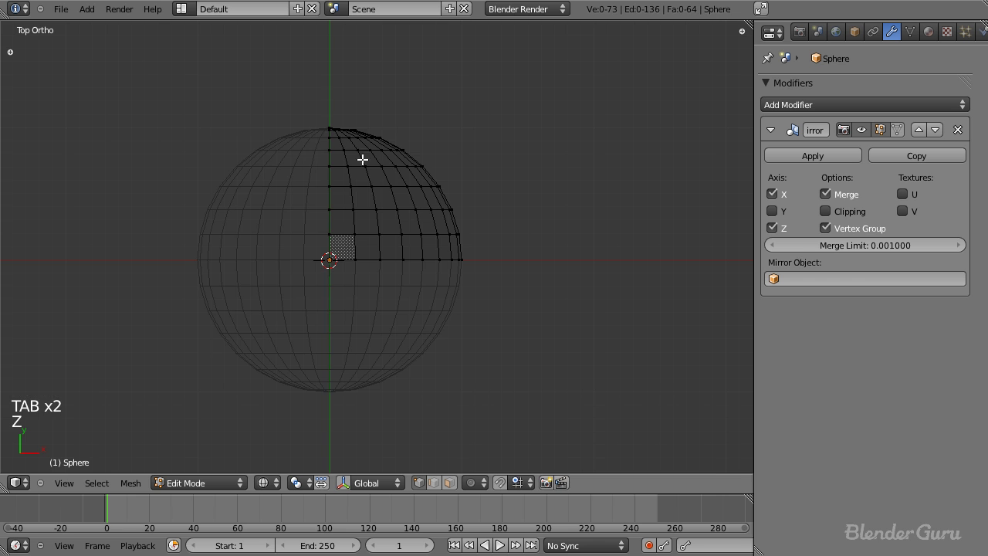
{"action": "key", "text": "z"}
{"action": "mouse_move", "coordinate": [419, 347]}
{"action": "middle_mouse_down"}
{"action": "mouse_move", "coordinate": [315, 205]}
{"action": "mouse_move", "coordinate": [399, 200]}
{"action": "mouse_move", "coordinate": [429, 250]}
{"action": "mouse_move", "coordinate": [483, 262]}
{"action": "mouse_move", "coordinate": [419, 270]}
{"action": "middle_mouse_up"}
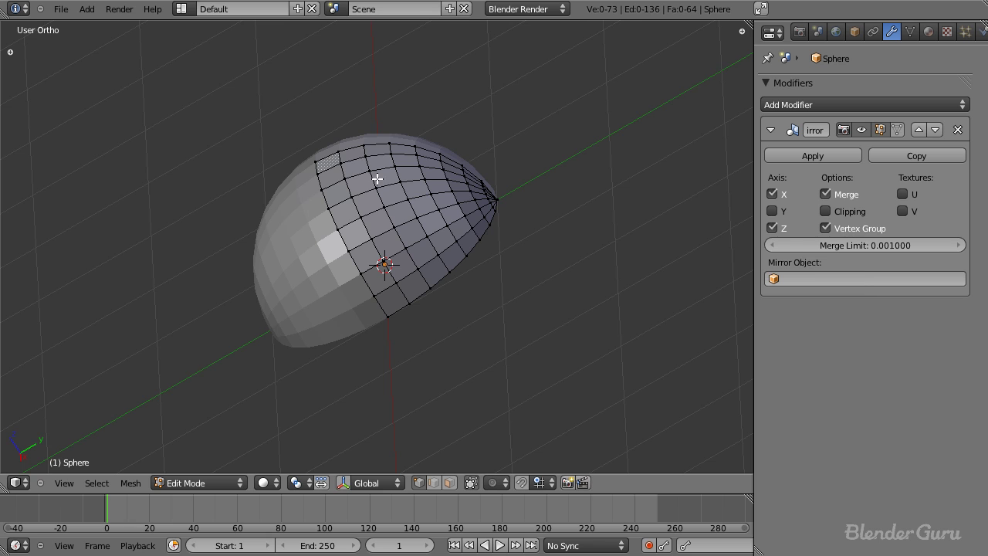
Check the wall lamp's shape in the browser's tunnel photo again and return to the dome mesh in Blender.
{"action": "key", "text": "alt+Tab"}
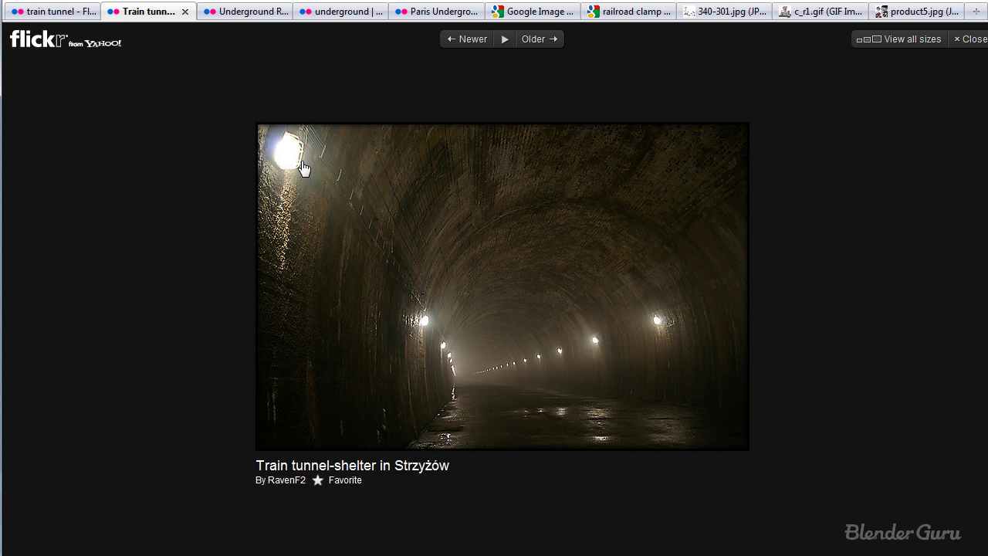
{"action": "key", "text": "alt+Tab"}
{"action": "middle_click_drag", "start_coordinate": [433, 247], "coordinate": [359, 236]}
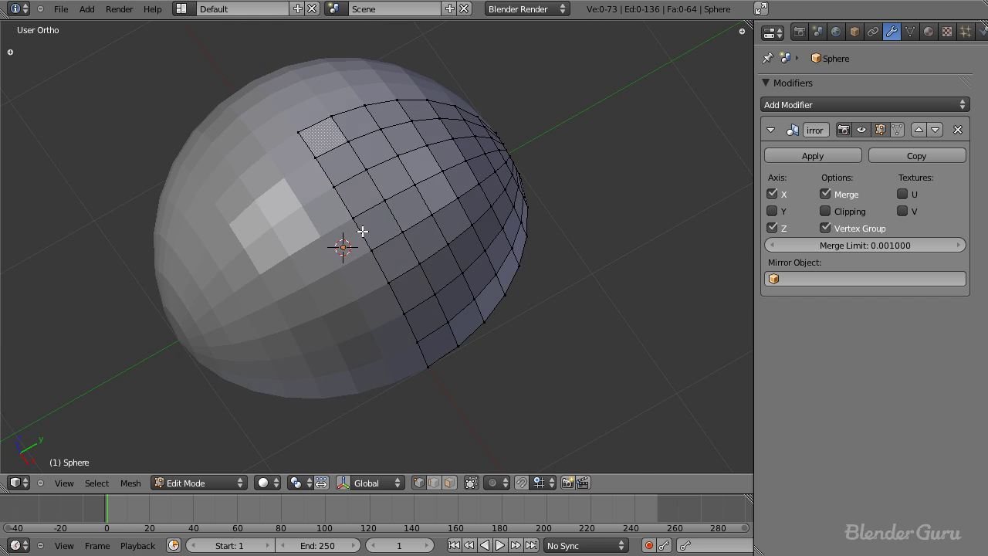
Add two loop cuts running toward the dome's pole, each slid close beside an existing edge line near the centre.
{"action": "key", "text": "KP_7"}
{"action": "scroll", "coordinate": [356, 236], "scroll_direction": "up", "scroll_amount": 2}
{"action": "key", "text": "ctrl+r"}
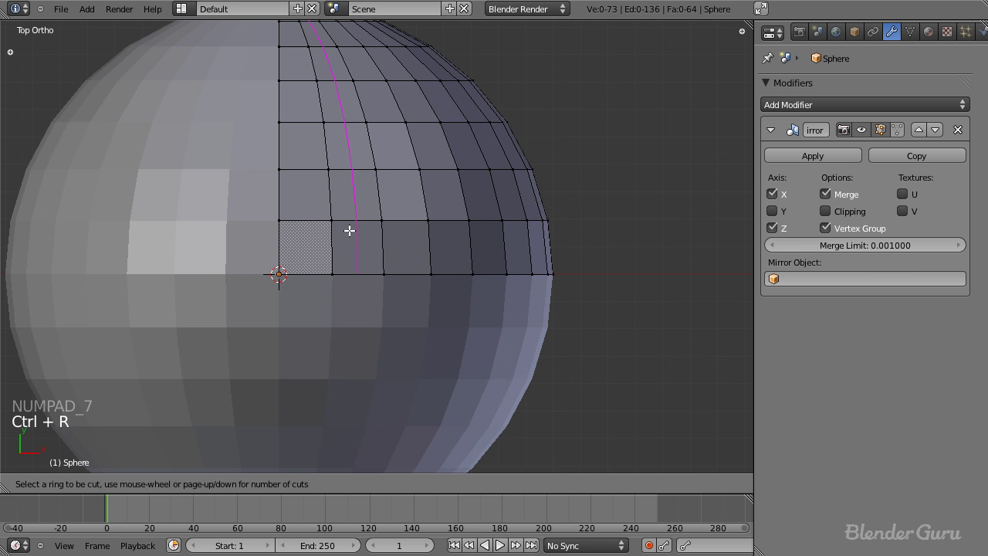
{"action": "left_click", "coordinate": [345, 163]}
{"action": "left_click", "coordinate": [331, 161]}
{"action": "key", "text": "ctrl+r"}
{"action": "left_click", "coordinate": [436, 177]}
{"action": "left_click", "coordinate": [446, 171]}
Add two more pole-ward loop cuts toward the dome's outer side, each slid close beside an existing edge line.
{"action": "middle_click_drag", "start_coordinate": [505, 183], "coordinate": [470, 203], "text": "shift"}
{"action": "key", "text": "ctrl+r"}
{"action": "left_click", "coordinate": [411, 199]}
{"action": "left_click", "coordinate": [407, 199]}
{"action": "key", "text": "ctrl+r"}
{"action": "left_click", "coordinate": [471, 193]}
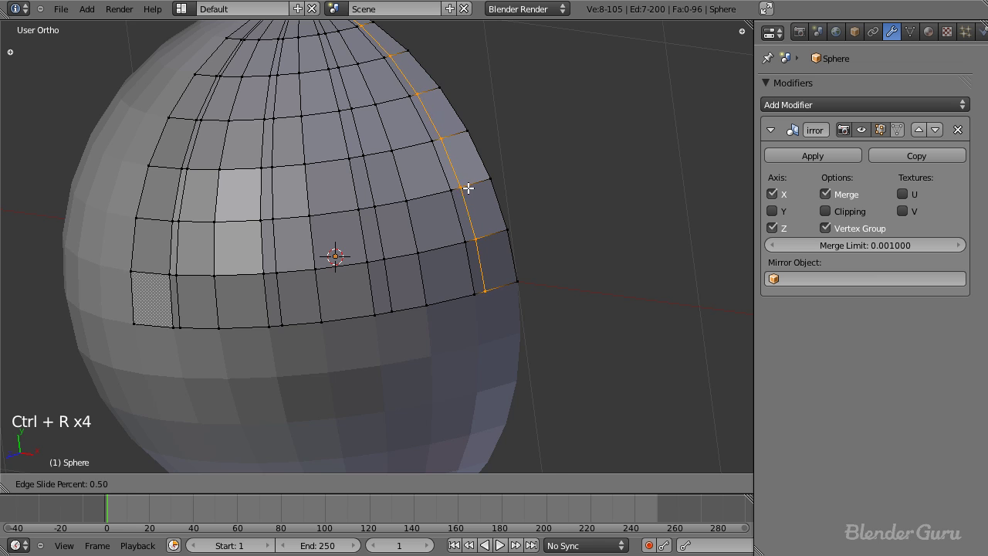
{"action": "left_click", "coordinate": [468, 188]}
Add two horizontal loop cuts across the lower and middle parts of the dome, each slid down close to the existing edge line below.
{"action": "scroll", "coordinate": [339, 263], "scroll_direction": "down", "scroll_amount": 2}
{"action": "middle_click_drag", "start_coordinate": [337, 266], "coordinate": [355, 255]}
{"action": "scroll", "coordinate": [355, 256], "scroll_direction": "up", "scroll_amount": 2}
{"action": "middle_click_drag", "start_coordinate": [272, 267], "coordinate": [326, 273], "text": "shift"}
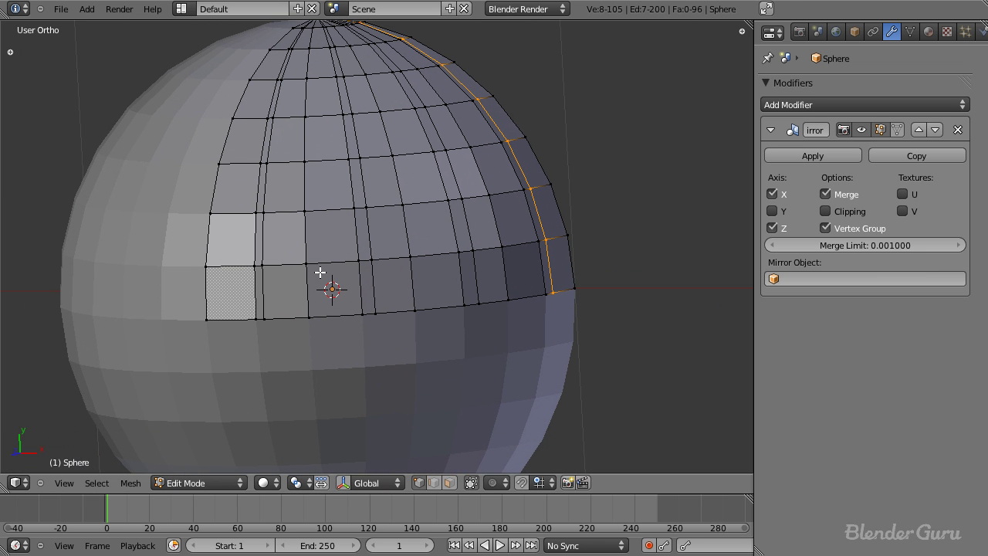
{"action": "key", "text": "ctrl+r"}
{"action": "left_click", "coordinate": [316, 238]}
{"action": "left_click", "coordinate": [320, 252]}
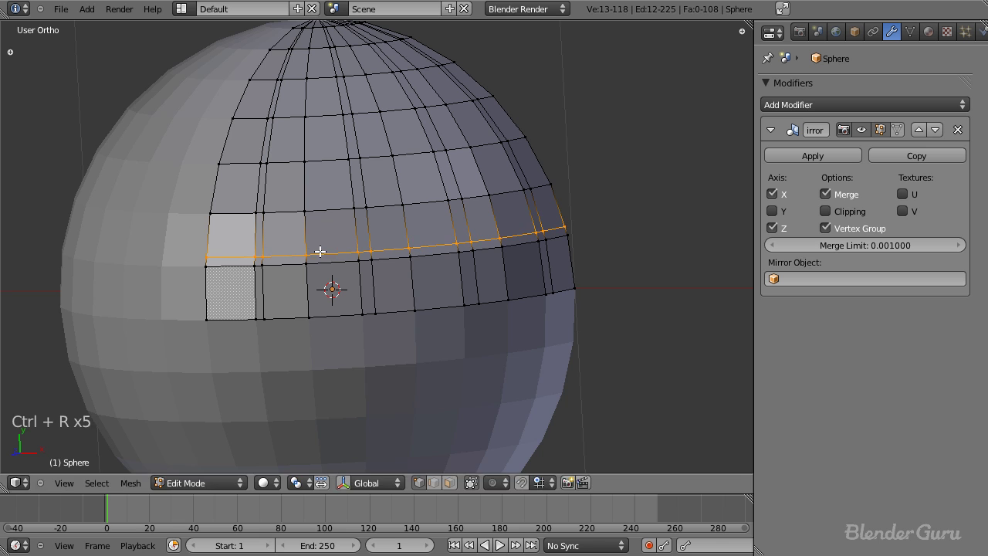
{"action": "key", "text": "ctrl+r"}
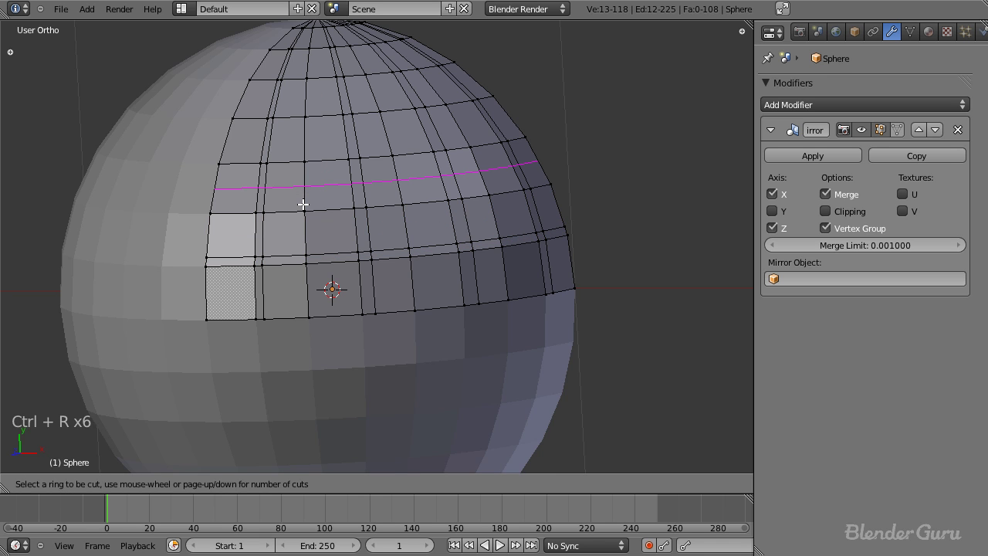
{"action": "left_click", "coordinate": [309, 152]}
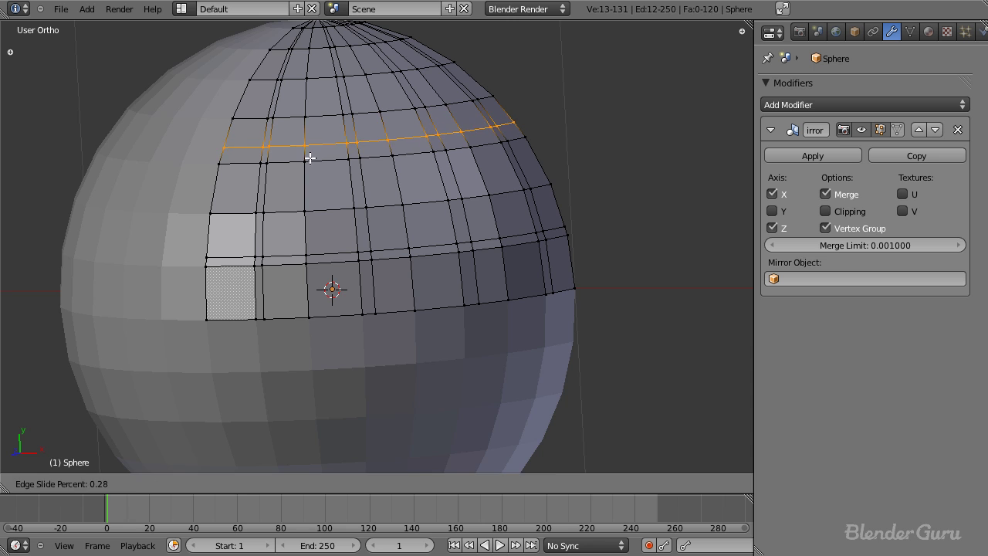
{"action": "left_click", "coordinate": [313, 162]}
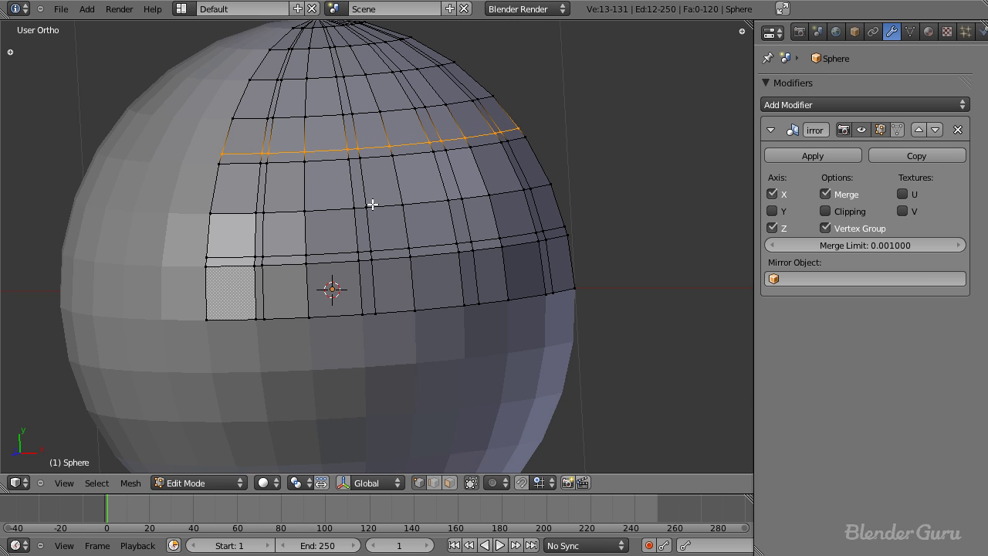
Add another horizontal loop cut nearer the dome's pole, slid down close to the existing edge line below it.
{"action": "scroll", "coordinate": [316, 193], "scroll_direction": "up", "scroll_amount": 5, "text": "shift"}
{"action": "key", "text": "ctrl+r"}
{"action": "left_click", "coordinate": [327, 152]}
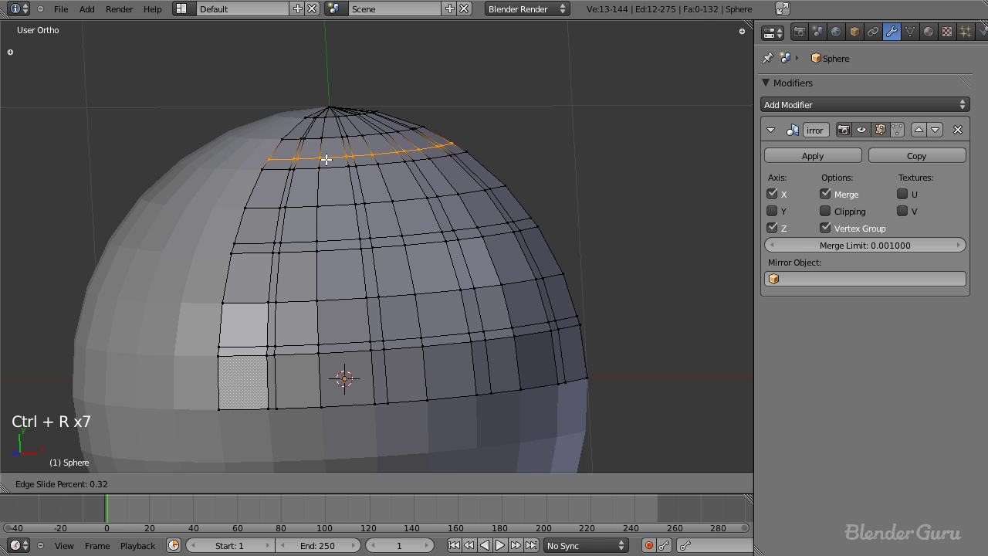
{"action": "left_click", "coordinate": [327, 161]}
{"action": "scroll", "coordinate": [347, 170], "scroll_direction": "up", "scroll_amount": 2, "text": "shift"}
{"action": "middle_click_drag", "start_coordinate": [353, 175], "coordinate": [347, 220]}
{"action": "key", "text": "ctrl+r"}
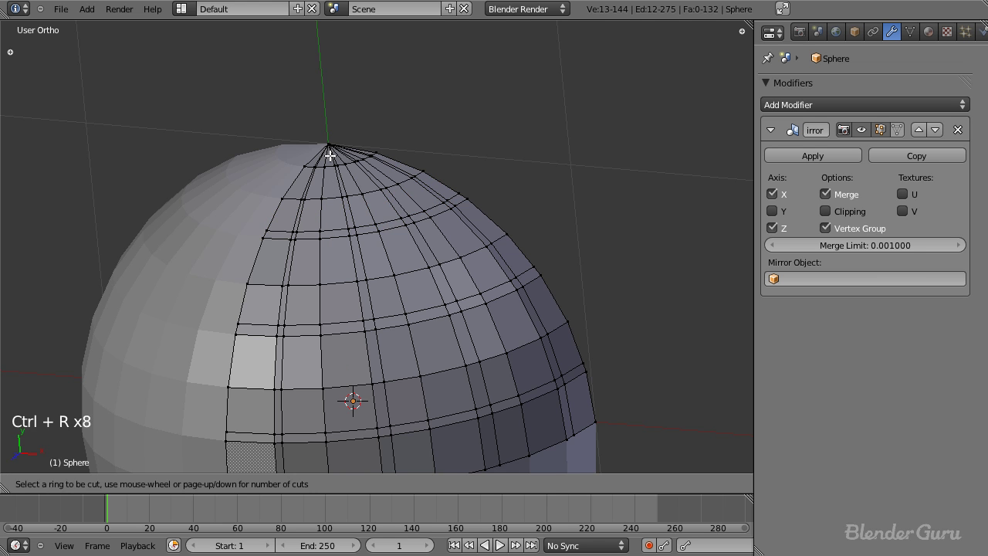
{"action": "right_click", "coordinate": [340, 217]}
Select the vertices where the widely spaced edge lines cross between the narrow loop-cut strips and delete them to open up the cage.
{"action": "scroll", "coordinate": [359, 255], "scroll_direction": "down", "scroll_amount": 3}
{"action": "middle_click_drag", "start_coordinate": [365, 310], "coordinate": [376, 234], "text": "shift"}
{"action": "scroll", "coordinate": [373, 242], "scroll_direction": "up", "scroll_amount": 5}
{"action": "right_click", "coordinate": [340, 260]}
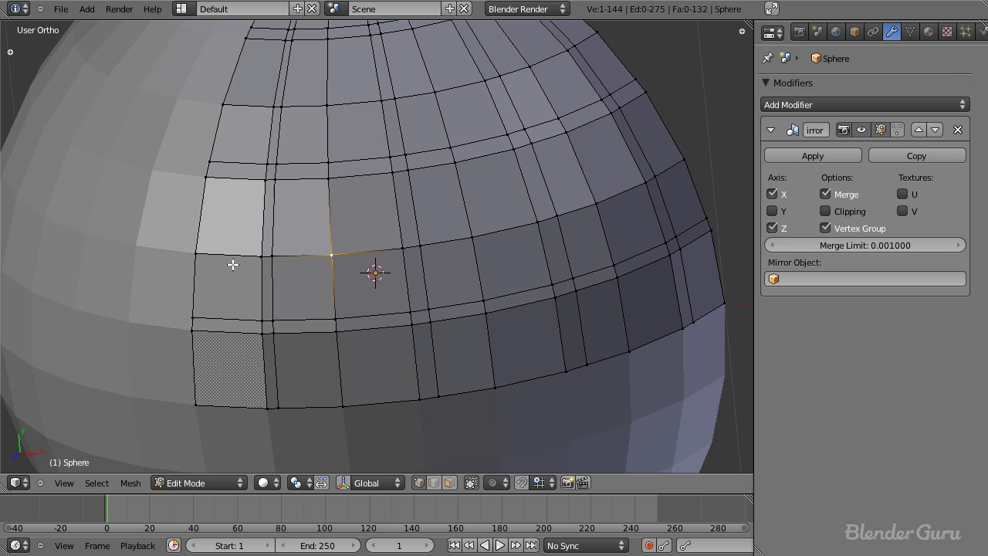
{"action": "right_click", "coordinate": [345, 403], "text": "shift"}
{"action": "right_click", "coordinate": [472, 238], "text": "shift"}
{"action": "right_click", "coordinate": [599, 205], "text": "shift"}
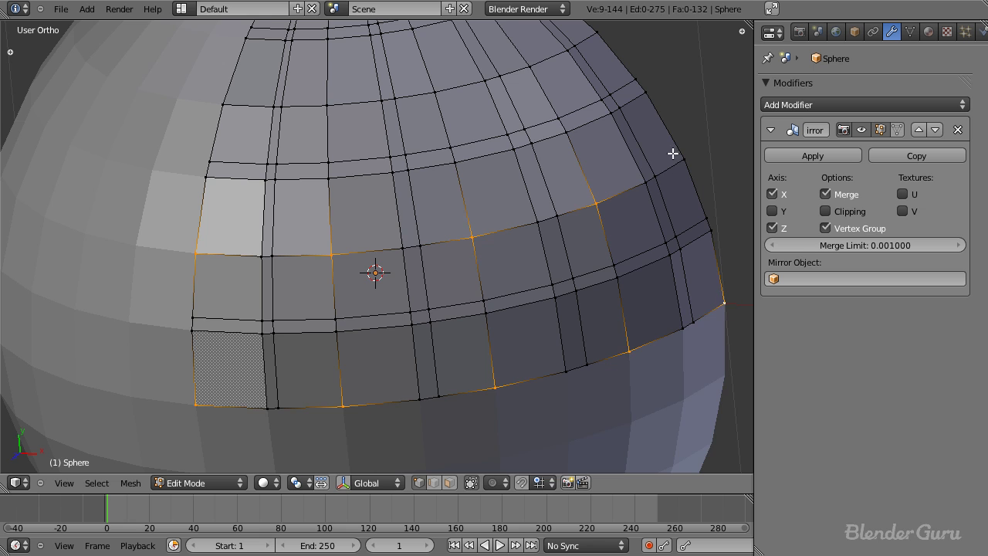
{"action": "right_click", "coordinate": [664, 161], "text": "shift"}
{"action": "scroll", "coordinate": [656, 260], "scroll_direction": "up", "scroll_amount": 3, "text": "shift"}
{"action": "right_click", "coordinate": [624, 133], "text": "shift"}
{"action": "right_click", "coordinate": [543, 172], "text": "shift"}
{"action": "right_click", "coordinate": [441, 202], "text": "shift"}
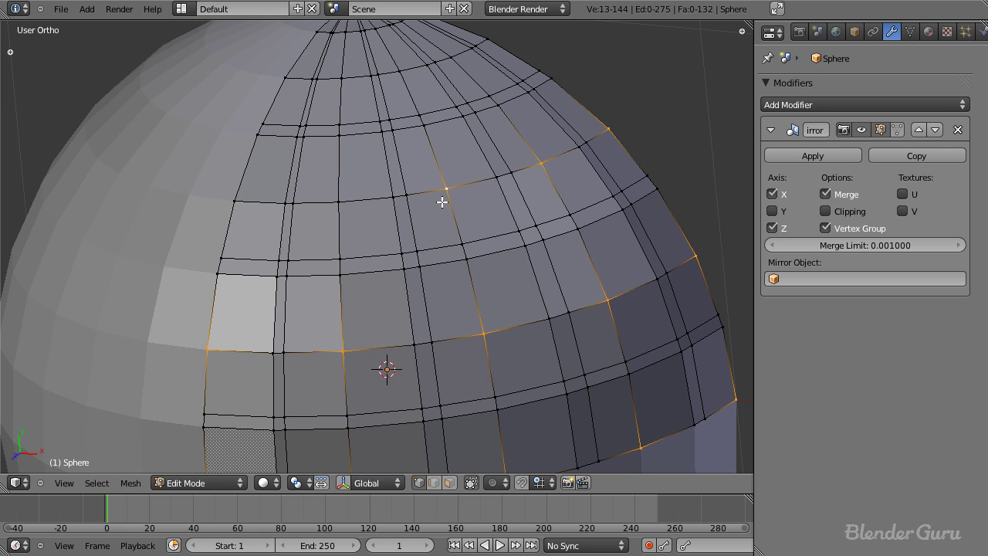
{"action": "right_click", "coordinate": [336, 210], "text": "shift"}
{"action": "right_click", "coordinate": [245, 207], "text": "shift"}
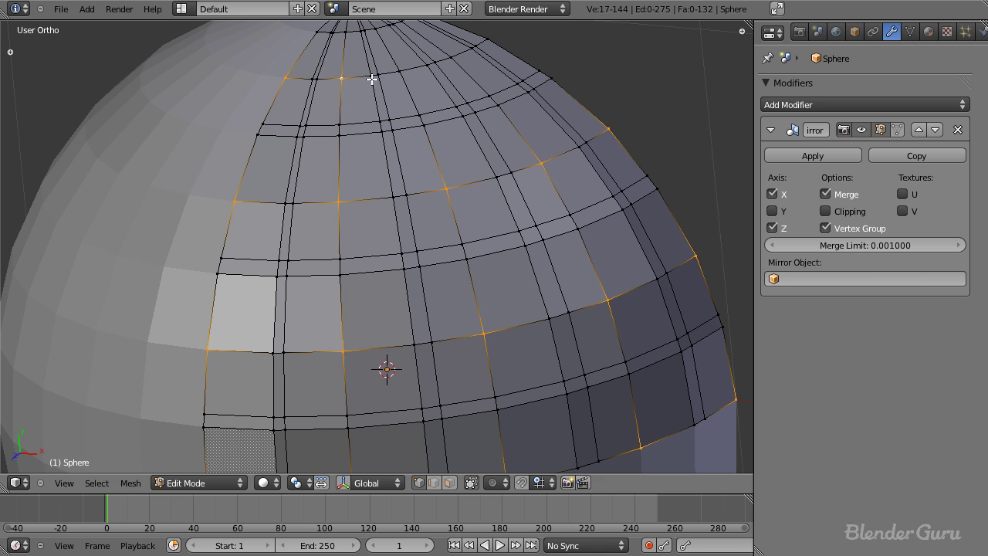
{"action": "scroll", "coordinate": [485, 210], "scroll_direction": "down", "scroll_amount": 4}
{"action": "middle_click_drag", "start_coordinate": [406, 356], "coordinate": [425, 268], "text": "shift"}
{"action": "scroll", "coordinate": [402, 268], "scroll_direction": "up", "scroll_amount": 1}
{"action": "middle_click_drag", "start_coordinate": [437, 198], "coordinate": [434, 264], "text": "shift"}
{"action": "middle_click_drag", "start_coordinate": [493, 198], "coordinate": [487, 261]}
{"action": "key", "text": "x"}
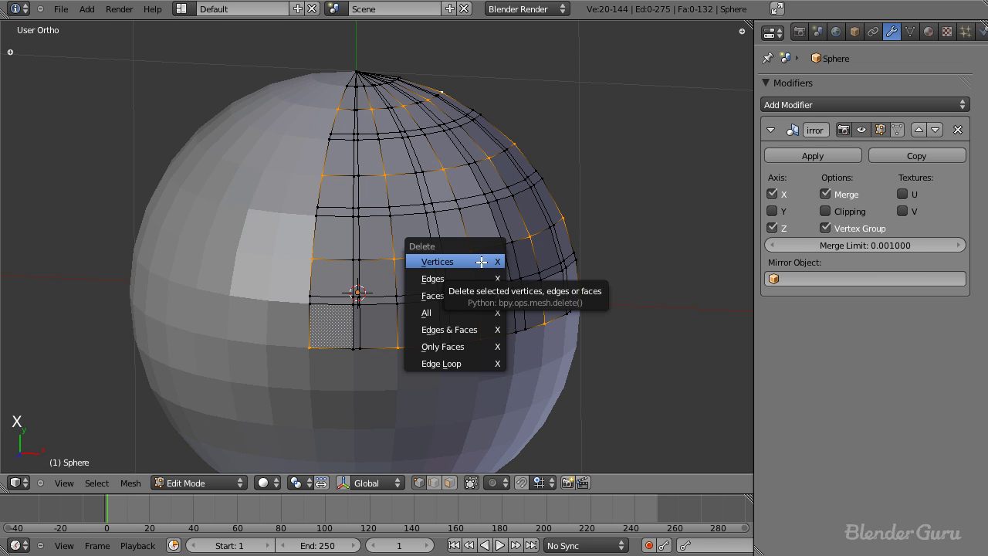
{"action": "left_click", "coordinate": [481, 262]}
Leave Edit Mode, view the cage in solid shading and apply smooth shading to it.
{"action": "key", "text": "Tab"}
{"action": "middle_click_drag", "start_coordinate": [401, 326], "coordinate": [352, 322]}
{"action": "key", "text": "z"}
{"action": "scroll", "coordinate": [467, 289], "scroll_direction": "down", "scroll_amount": 3}
{"action": "key", "text": "z"}
{"action": "scroll", "coordinate": [352, 322], "scroll_direction": "up", "scroll_amount": 4}
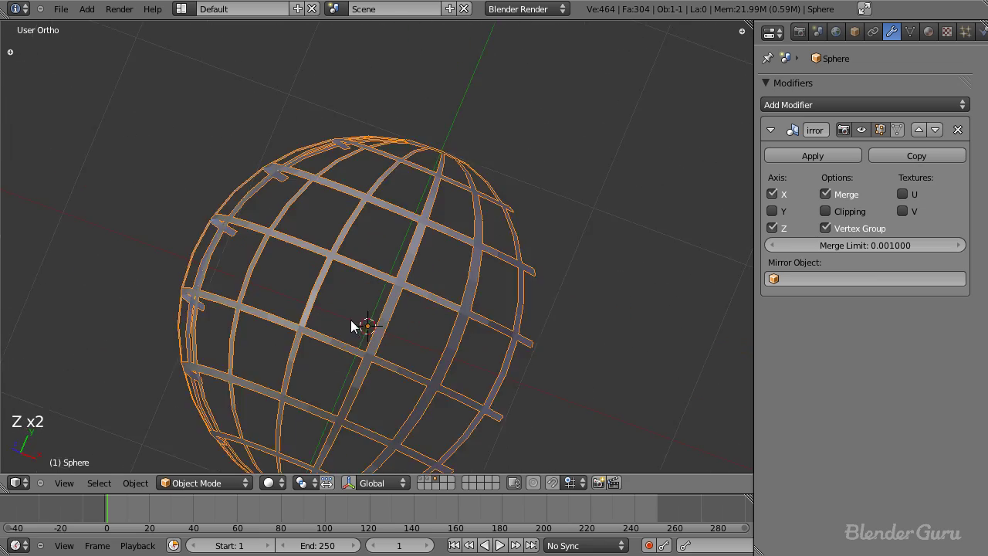
{"action": "key", "text": "t"}
{"action": "scroll", "coordinate": [352, 325], "scroll_direction": "down", "scroll_amount": 1}
{"action": "key", "text": "t"}
{"action": "key", "text": "t"}
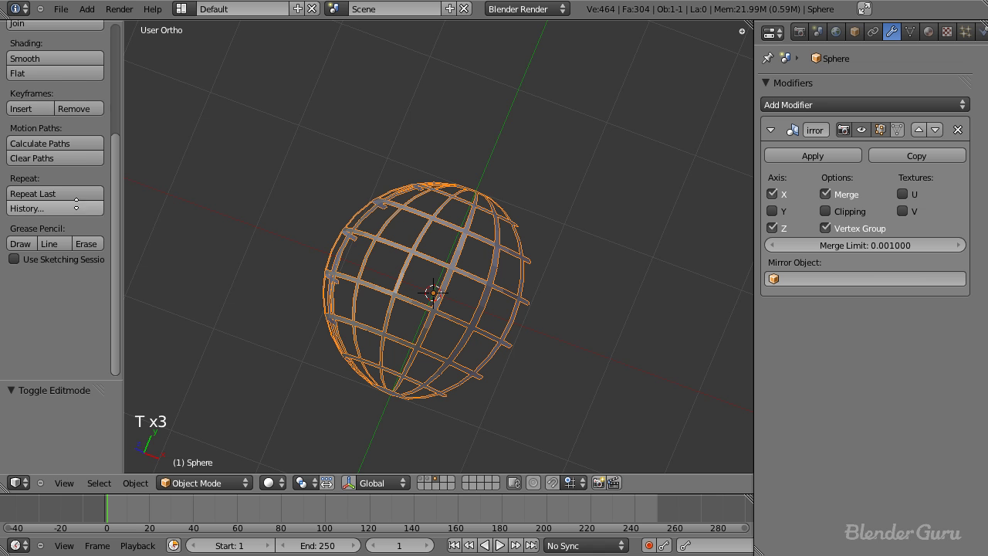
{"action": "scroll", "coordinate": [77, 201], "scroll_direction": "up", "scroll_amount": 4}
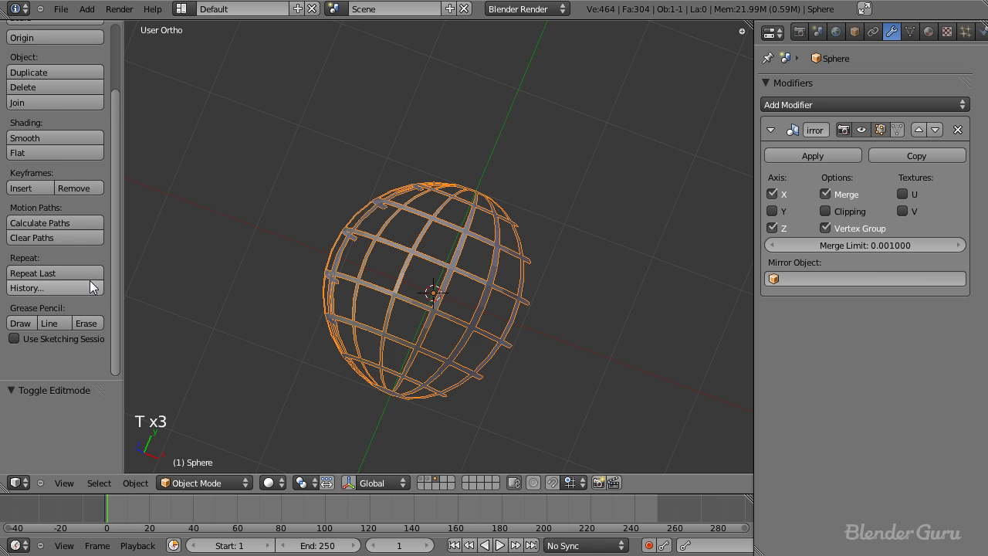
{"action": "left_click", "coordinate": [39, 138]}
{"action": "scroll", "coordinate": [464, 362], "scroll_direction": "up", "scroll_amount": 2}
{"action": "key", "text": "t"}
Scale the cage by 1.5 along the global Y axis in top view and save the file.
{"action": "scroll", "coordinate": [318, 334], "scroll_direction": "up", "scroll_amount": 2}
{"action": "middle_click_drag", "start_coordinate": [347, 298], "coordinate": [412, 294]}
{"action": "key", "text": "KP_7"}
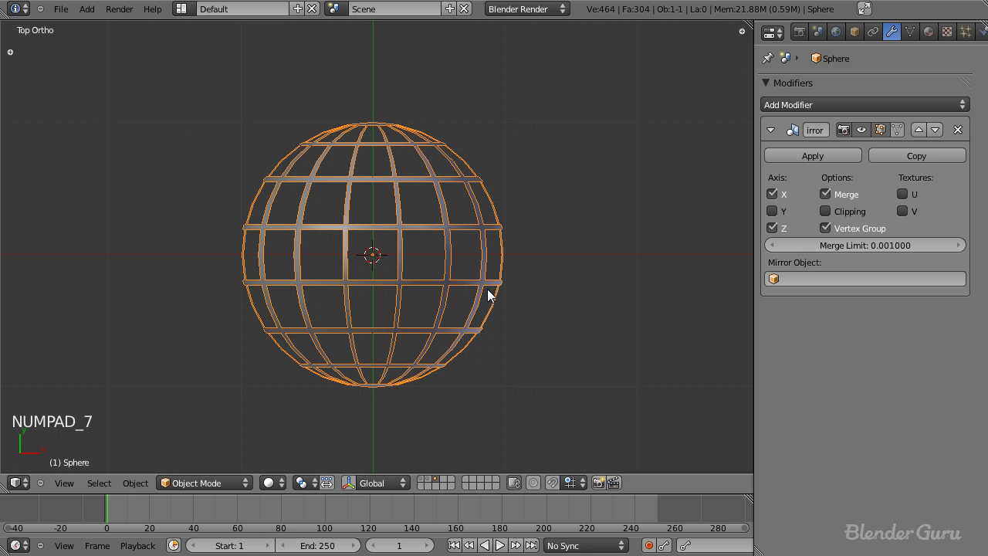
{"action": "key", "text": "s"}
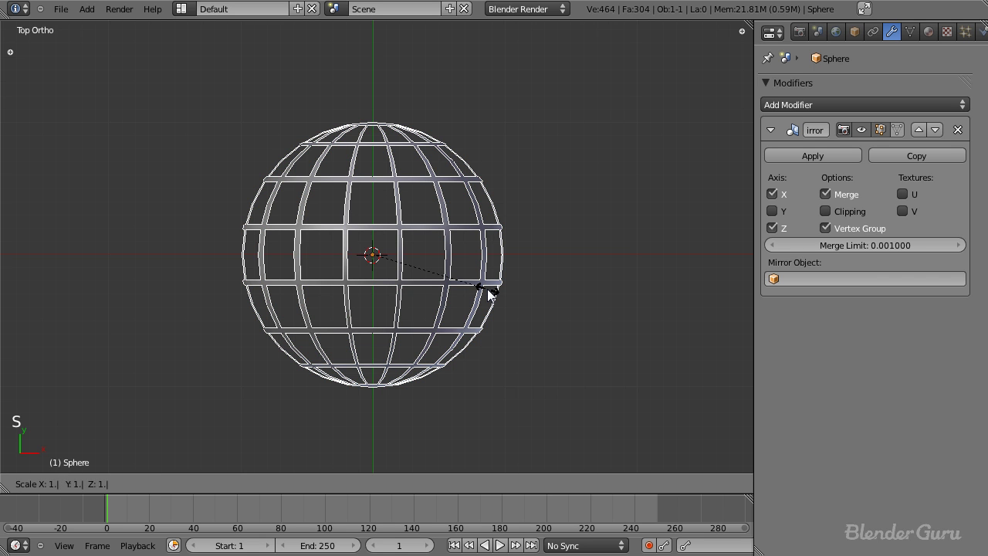
{"action": "key", "text": "Escape"}
{"action": "key", "text": "s"}
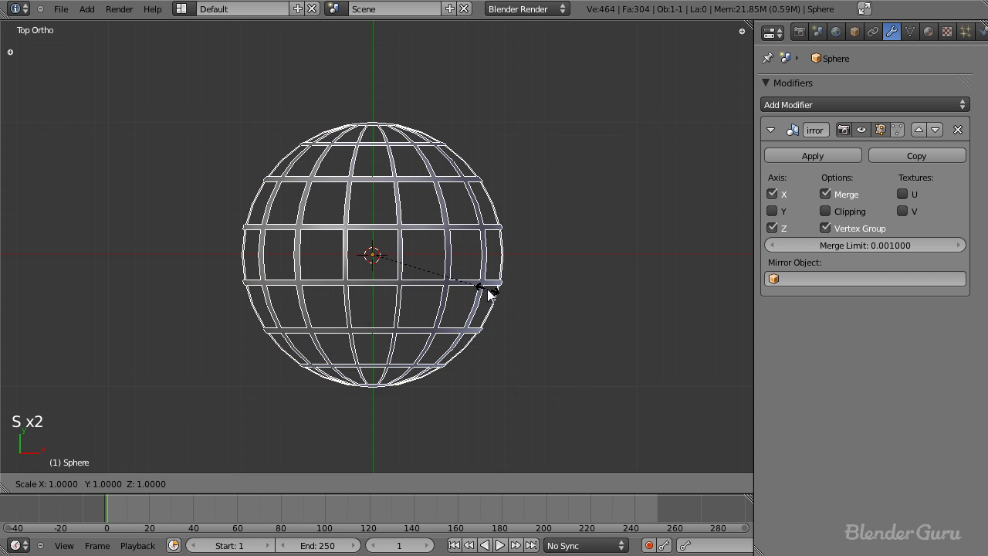
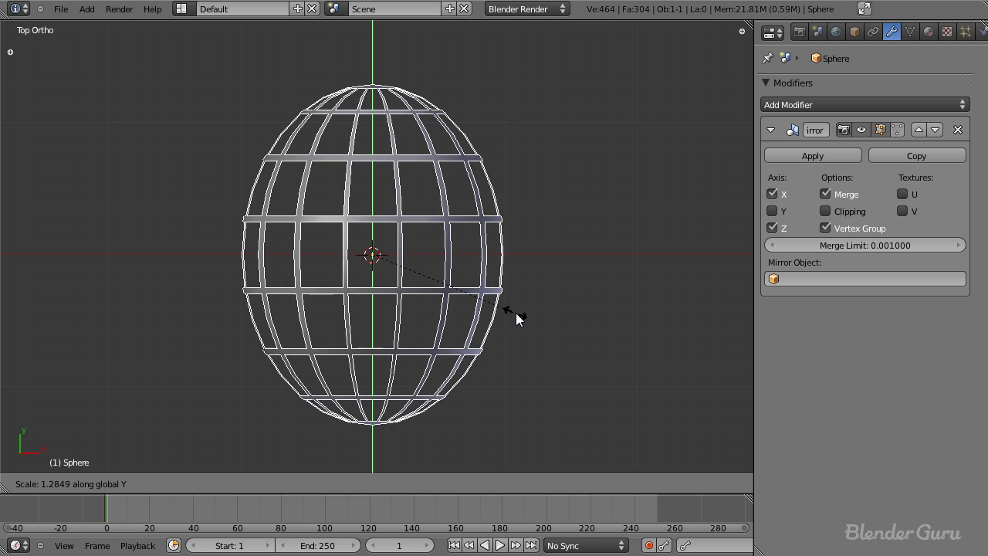
{"action": "type", "text": "1."}
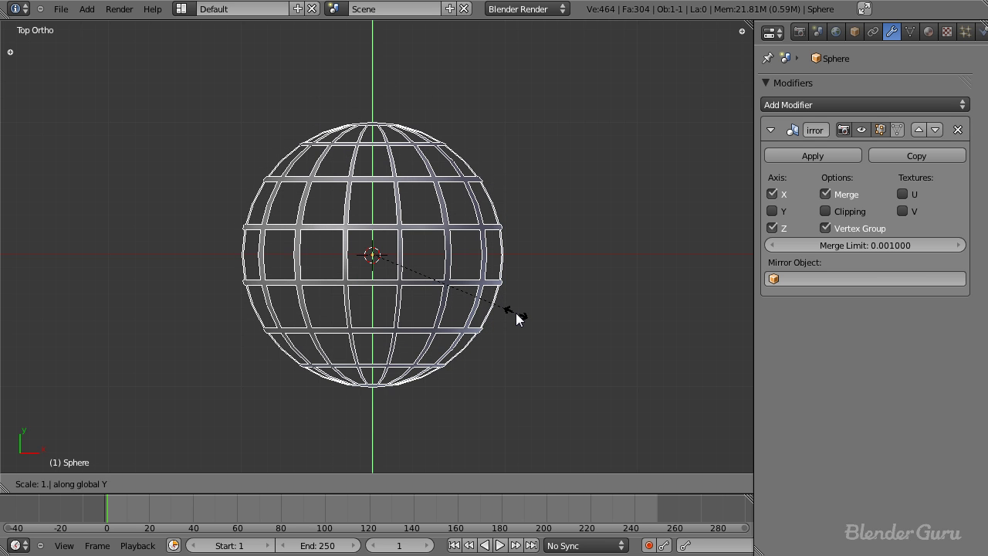
{"action": "type", "text": "8"}
{"action": "key", "text": "Return"}
{"action": "middle_click_drag", "start_coordinate": [440, 301], "coordinate": [488, 335]}
{"action": "key", "text": "KP_7"}
{"action": "scroll", "coordinate": [494, 333], "scroll_direction": "up", "scroll_amount": 1}
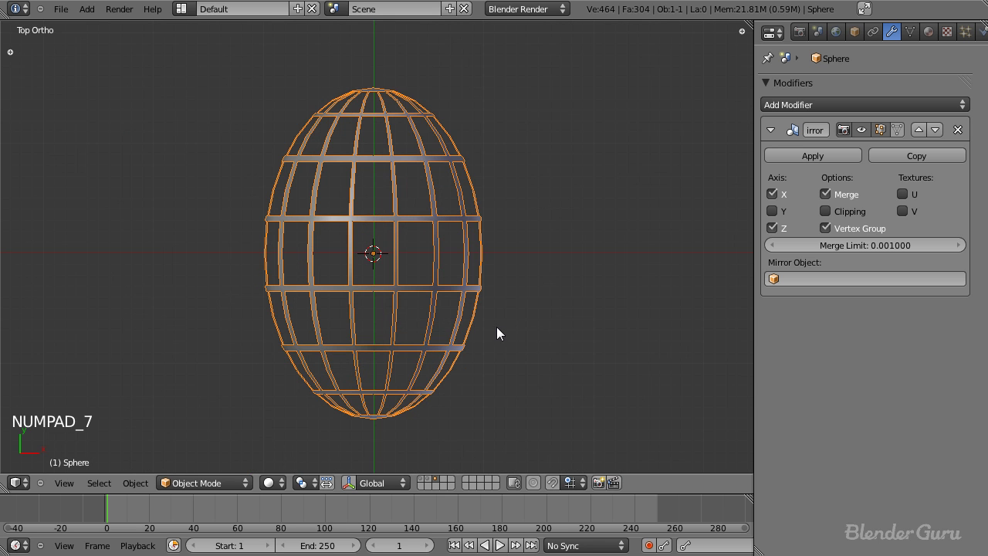
{"action": "key", "text": "ctrl+s"}
{"action": "scroll", "coordinate": [486, 315], "scroll_direction": "up", "scroll_amount": 2}
{"action": "scroll", "coordinate": [472, 312], "scroll_direction": "down", "scroll_amount": 3}
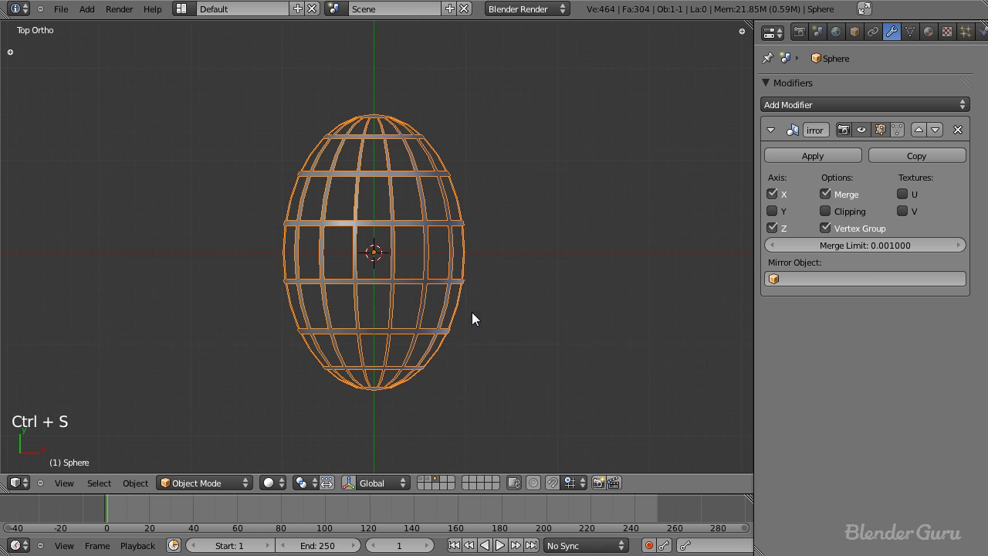
Add a UV sphere at the cage's centre and rotate it 90° in the right view so its poles lie along Y.
{"action": "key", "text": "shift+a"}
{"action": "mouse_move", "coordinate": [472, 312]}
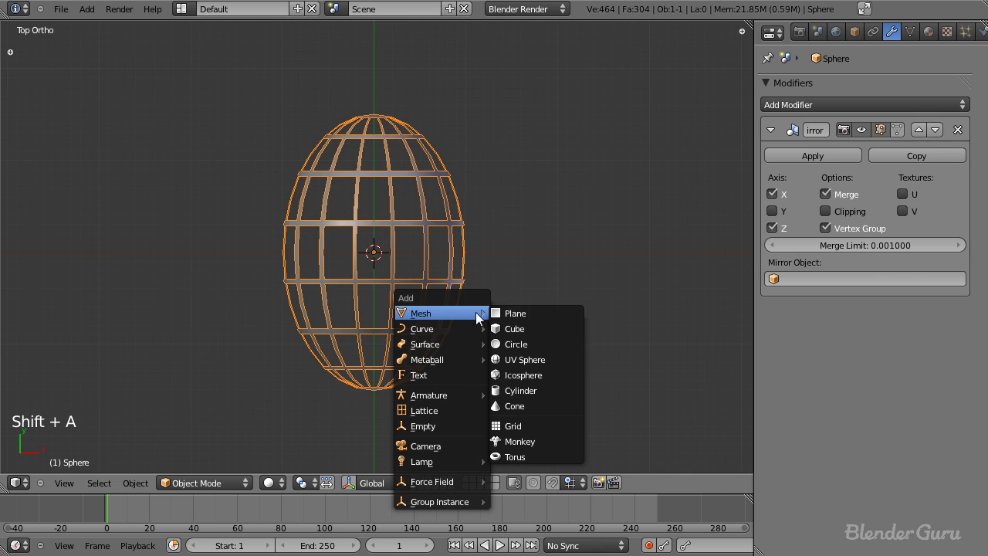
{"action": "left_click", "coordinate": [535, 357]}
{"action": "key", "text": "KP_3"}
{"action": "key", "text": "r"}
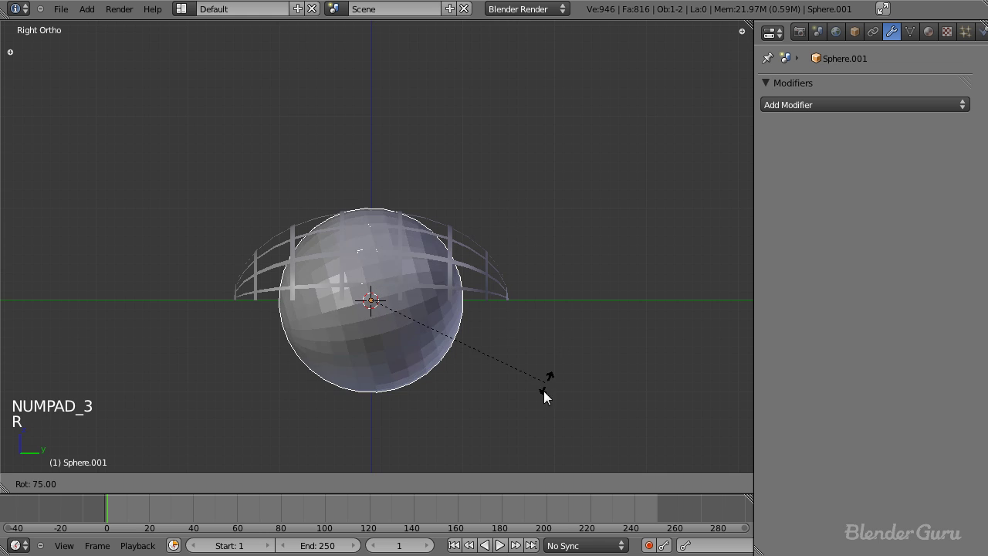
{"action": "left_click", "coordinate": [533, 426]}
Delete the lower half of the new sphere's vertices in wireframe and return to Object Mode.
{"action": "key", "text": "Tab"}
{"action": "key", "text": "z"}
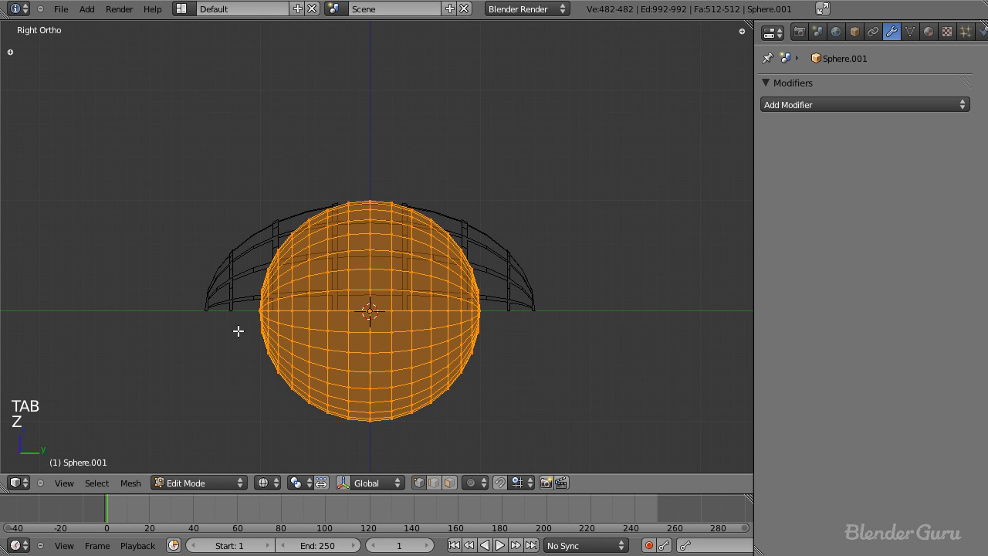
{"action": "key", "text": "a"}
{"action": "key", "text": "b"}
{"action": "left_click_drag", "start_coordinate": [227, 312], "coordinate": [710, 471]}
{"action": "key", "text": "x"}
{"action": "left_click", "coordinate": [612, 386]}
{"action": "key", "text": "Tab"}
Scale the half sphere by 1.5 along Y, and reduce it slightly overall to fit inside the cage.
{"action": "key", "text": "KP_7"}
{"action": "key", "text": "s"}
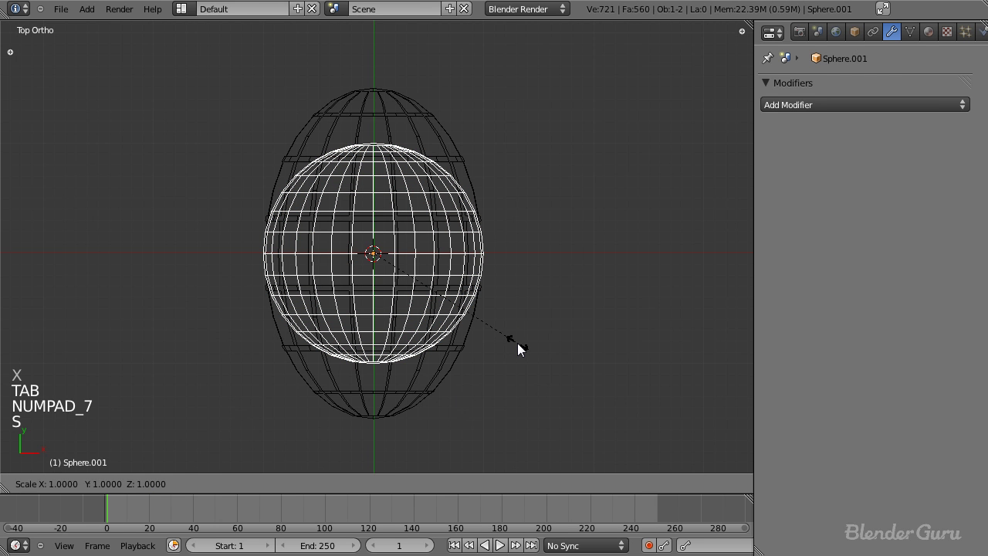
{"action": "type", "text": "y"}
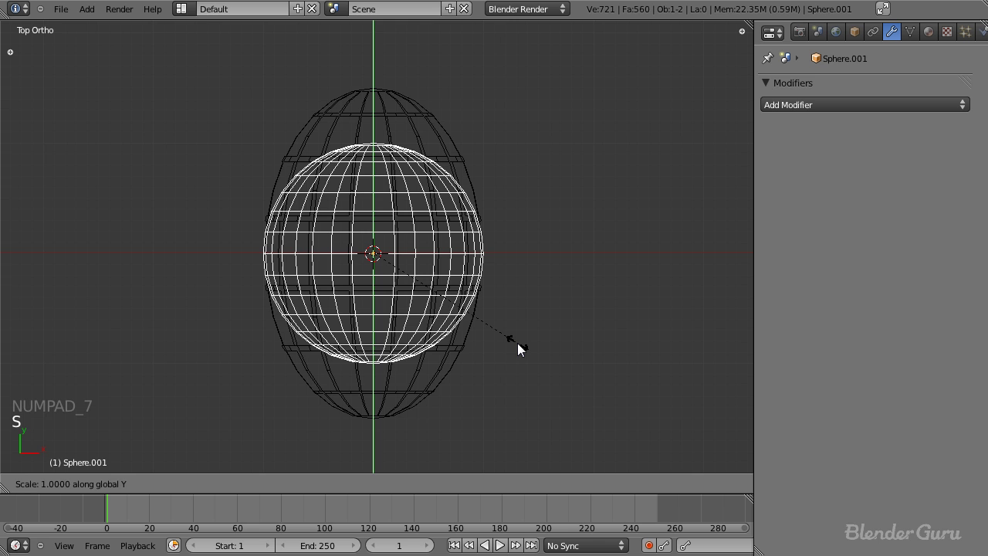
{"action": "type", "text": "1.5"}
{"action": "key", "text": "Return"}
{"action": "key", "text": "s"}
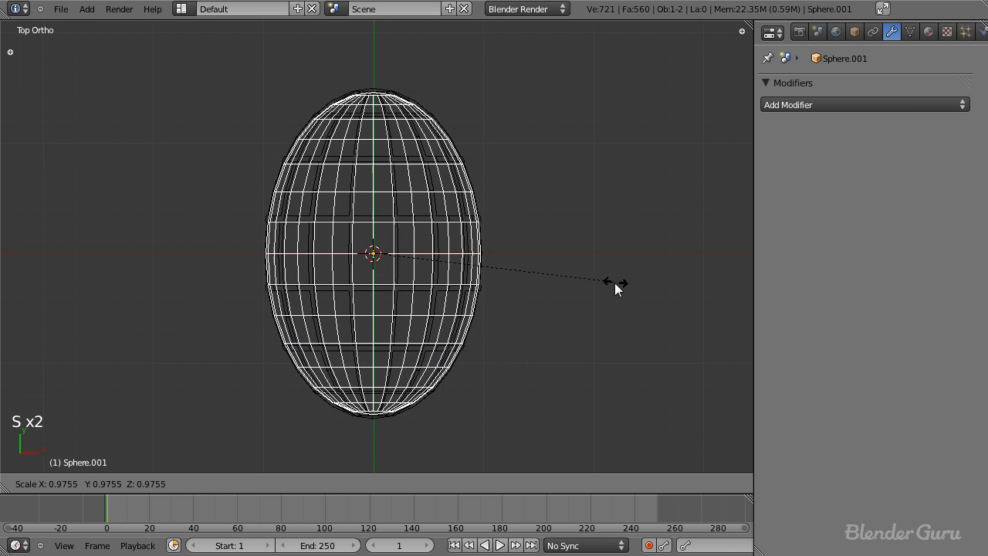
{"action": "left_click", "coordinate": [608, 282]}
Shrink the half sphere a little more in solid shading and apply smooth shading to it.
{"action": "key", "text": "z"}
{"action": "mouse_move", "coordinate": [280, 317]}
{"action": "middle_mouse_down"}
{"action": "mouse_move", "coordinate": [254, 187]}
{"action": "mouse_move", "coordinate": [300, 232]}
{"action": "mouse_move", "coordinate": [484, 206]}
{"action": "mouse_move", "coordinate": [361, 237]}
{"action": "mouse_move", "coordinate": [370, 293]}
{"action": "middle_mouse_up"}
{"action": "key", "text": "s"}
{"action": "left_click", "coordinate": [474, 215]}
{"action": "key", "text": "t"}
{"action": "left_click", "coordinate": [38, 137]}
{"action": "key", "text": "t"}
{"action": "scroll", "coordinate": [478, 311], "scroll_direction": "down", "scroll_amount": 3}
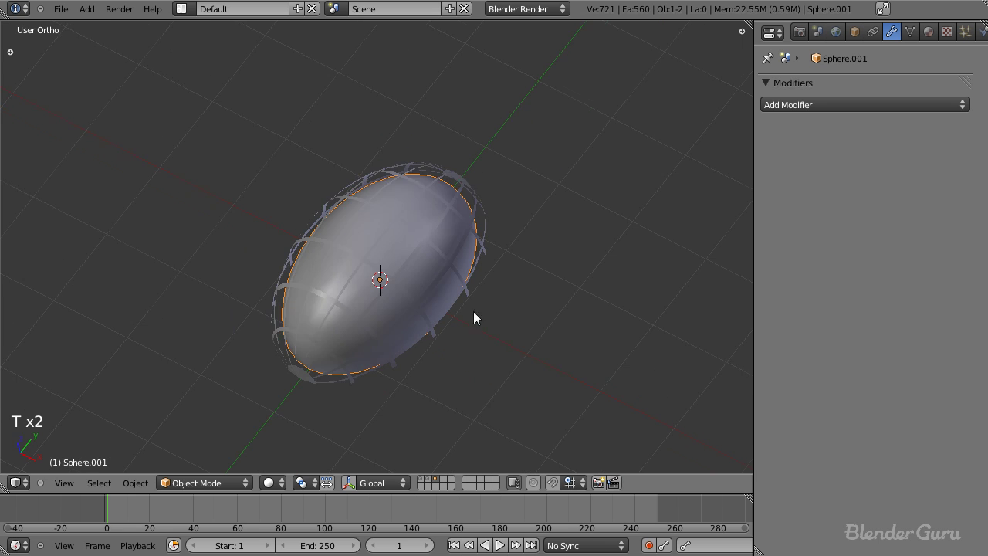
Give the inner half sphere a new material with Emit set to 1.00.
{"action": "left_click", "coordinate": [929, 31]}
{"action": "middle_click_drag", "start_coordinate": [533, 222], "coordinate": [432, 226]}
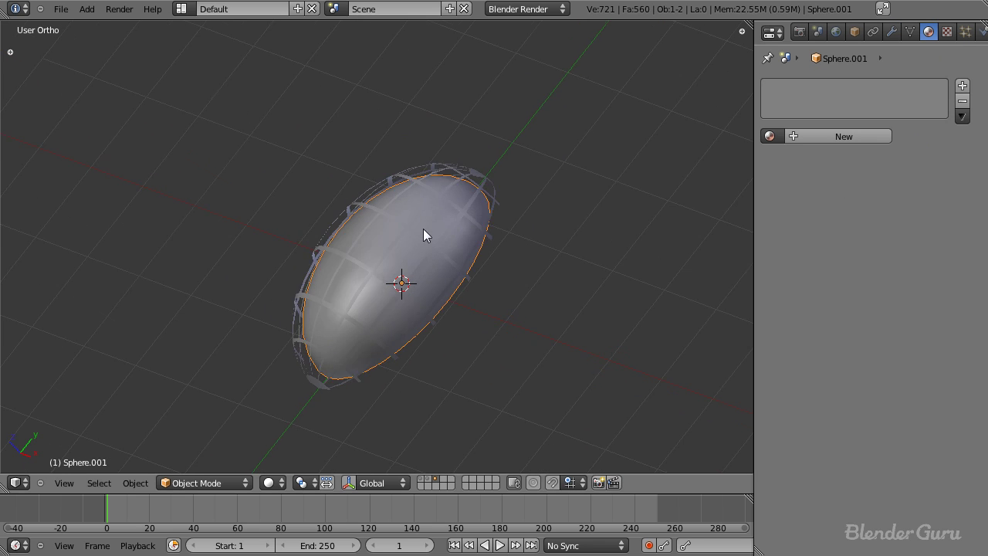
{"action": "scroll", "coordinate": [421, 246], "scroll_direction": "up", "scroll_amount": 2}
{"action": "left_click", "coordinate": [827, 138]}
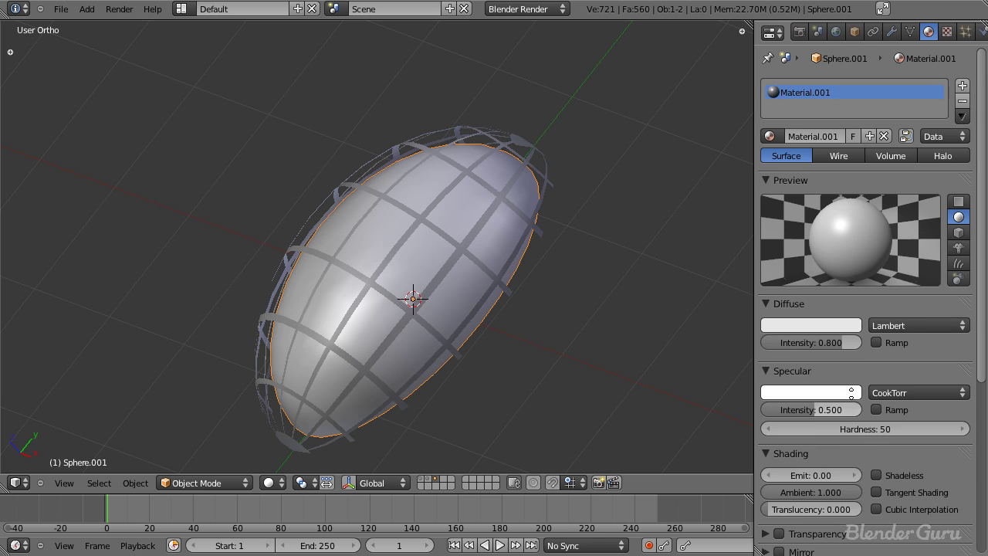
{"action": "scroll", "coordinate": [859, 381], "scroll_direction": "down", "scroll_amount": 3}
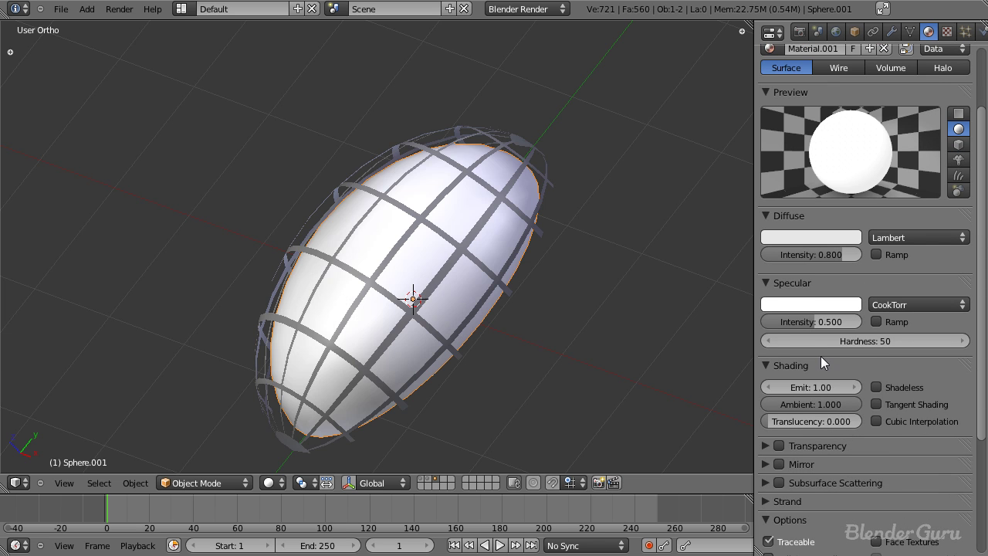
Check the cage's material slots, reselect the glowing inner half sphere and view the lamp from the top.
{"action": "key", "text": "a"}
{"action": "right_click", "coordinate": [396, 276]}
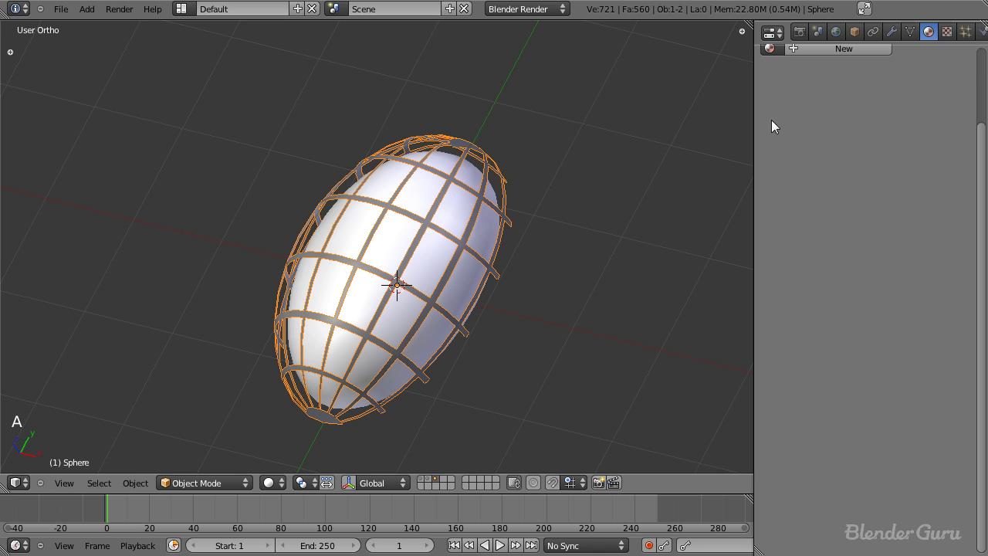
{"action": "scroll", "coordinate": [853, 103], "scroll_direction": "up", "scroll_amount": 3}
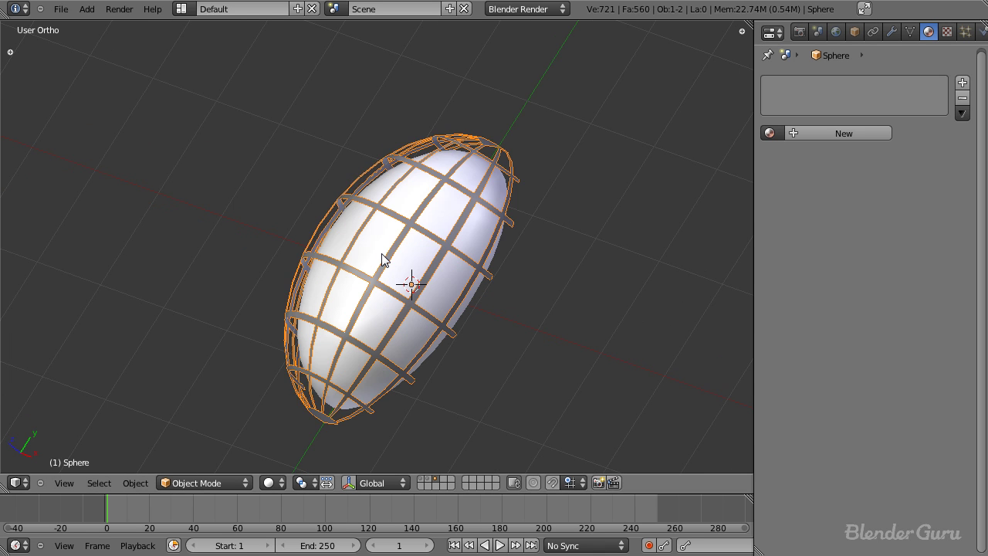
{"action": "right_click", "coordinate": [402, 268]}
{"action": "scroll", "coordinate": [404, 274], "scroll_direction": "down", "scroll_amount": 3}
{"action": "key", "text": "KP_7"}
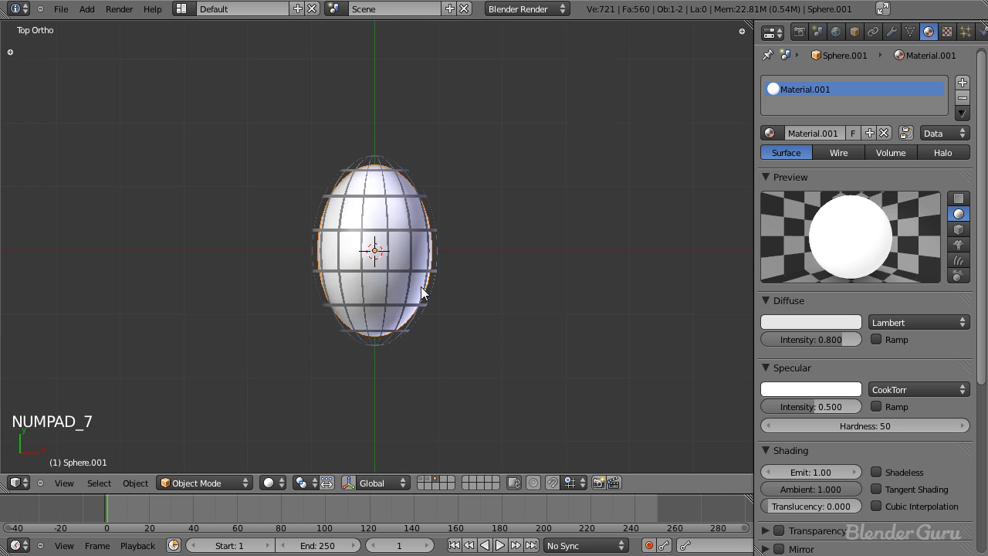
Add a cube at the lamp's centre and flatten it along Z into a thin backing plate.
{"action": "key", "text": "shift+a"}
{"action": "left_click", "coordinate": [437, 292]}
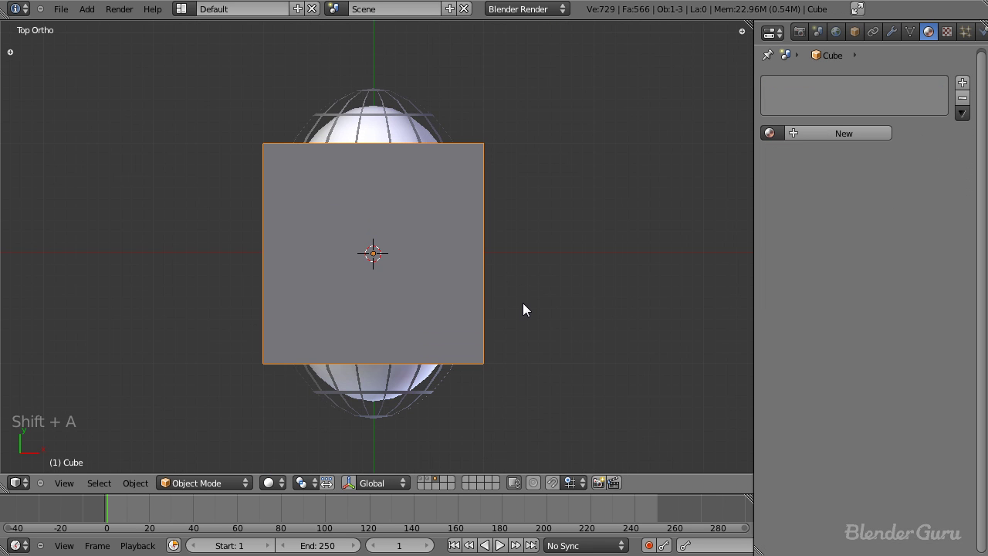
{"action": "key", "text": "KP_1"}
{"action": "key", "text": "s"}
{"action": "key", "text": "z"}
{"action": "left_click", "coordinate": [404, 323]}
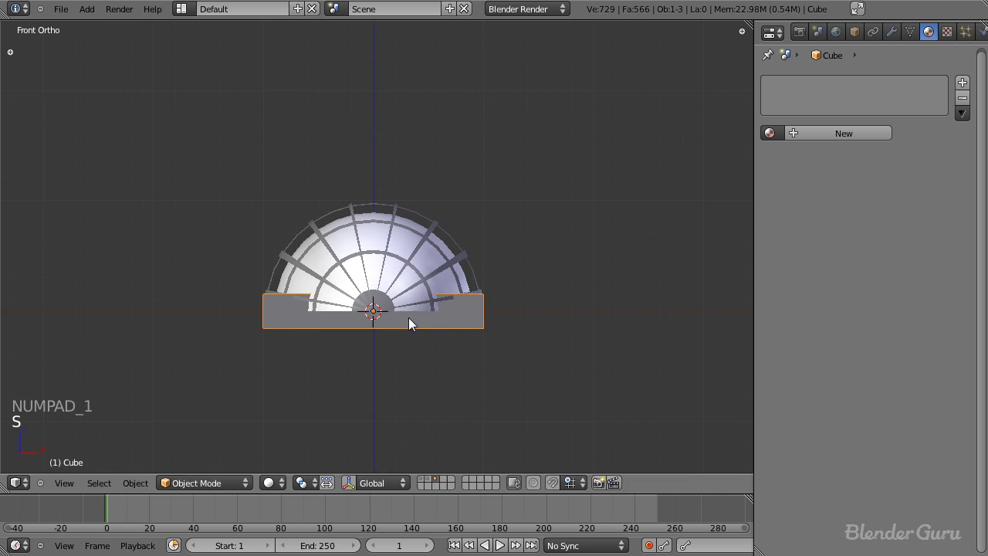
Enlarge the backing plate slightly and stretch it along Y so it extends past the ends of the cage.
{"action": "key", "text": "s"}
{"action": "left_click", "coordinate": [526, 324]}
{"action": "key", "text": "KP_3"}
{"action": "key", "text": "s"}
{"action": "key", "text": "x"}
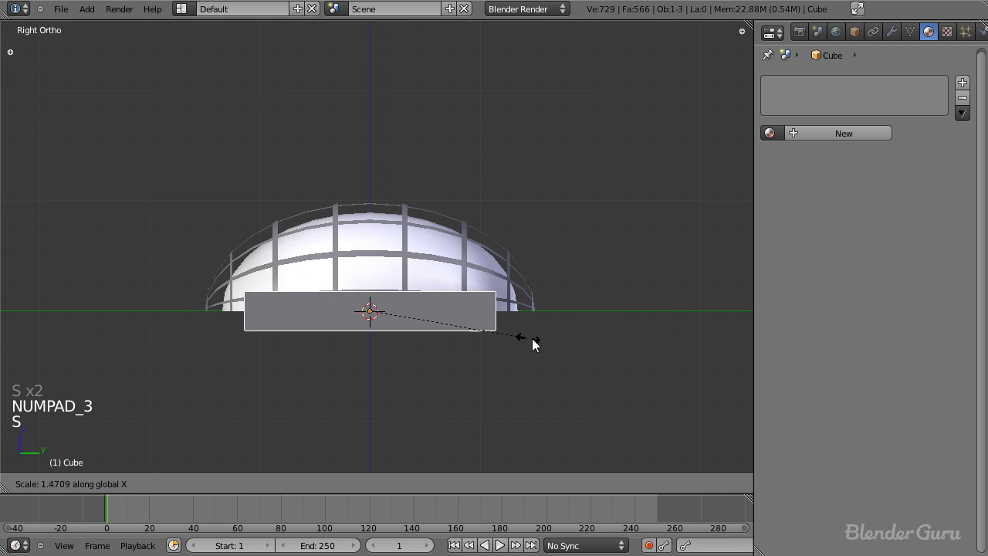
{"action": "left_click", "coordinate": [562, 333]}
{"action": "key", "text": "z"}
Shift the backing plate slightly along Z and fine-tune its size so it frames the cage.
{"action": "key", "text": "g"}
{"action": "key", "text": "z"}
{"action": "left_click", "coordinate": [551, 339]}
{"action": "key", "text": "s"}
{"action": "left_click", "coordinate": [620, 331]}
{"action": "mouse_move", "coordinate": [620, 331]}
{"action": "middle_mouse_down"}
{"action": "mouse_move", "coordinate": [286, 363]}
{"action": "mouse_move", "coordinate": [456, 328]}
{"action": "mouse_move", "coordinate": [378, 367]}
{"action": "middle_mouse_up"}
{"action": "key", "text": "z"}
{"action": "key", "text": "s"}
{"action": "left_click", "coordinate": [547, 403]}
Select the wire cage and apply its Mirror modifier.
{"action": "middle_click_drag", "start_coordinate": [461, 286], "coordinate": [372, 322]}
{"action": "scroll", "coordinate": [452, 307], "scroll_direction": "down", "scroll_amount": 5}
{"action": "scroll", "coordinate": [430, 302], "scroll_direction": "up", "scroll_amount": 4}
{"action": "right_click", "coordinate": [409, 244]}
{"action": "right_click", "coordinate": [410, 244]}
{"action": "right_click", "coordinate": [446, 221]}
{"action": "key", "text": "t"}
{"action": "key", "text": "t"}
{"action": "left_click", "coordinate": [892, 31]}
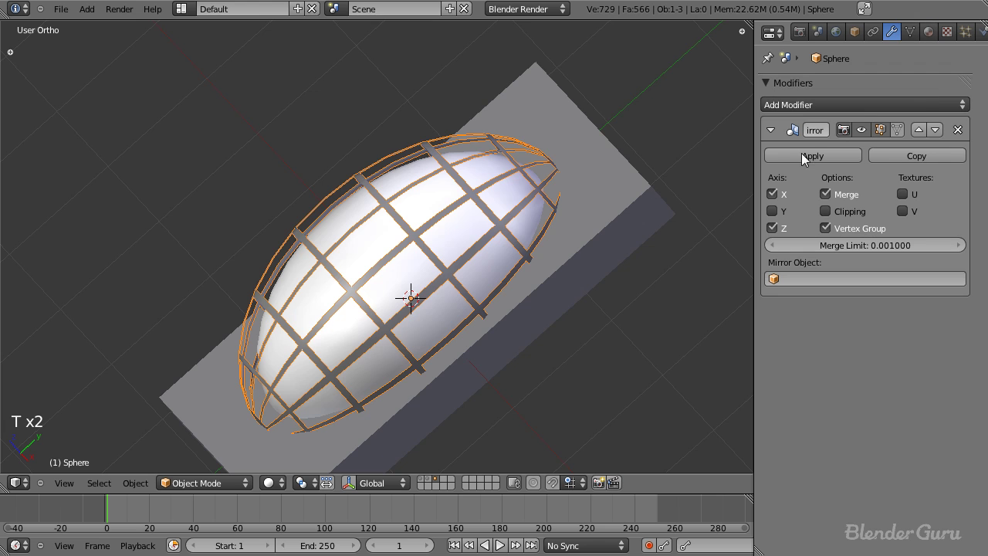
{"action": "middle_click_drag", "start_coordinate": [432, 255], "coordinate": [405, 228]}
{"action": "key", "text": "z"}
{"action": "key", "text": "z"}
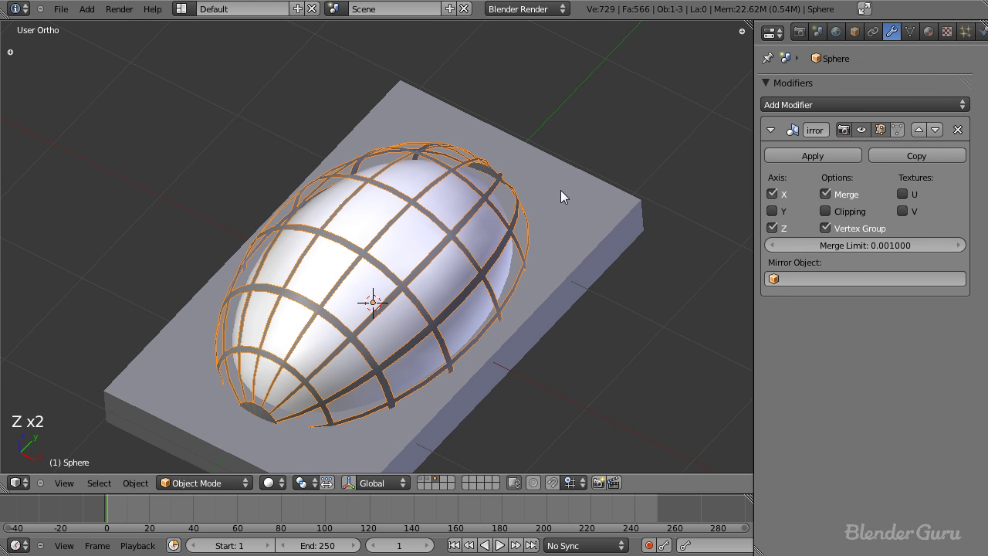
{"action": "left_click", "coordinate": [807, 157]}
Join the wire cage, the inner half sphere and the backing plate into one object with the plate active.
{"action": "middle_click_drag", "start_coordinate": [448, 213], "coordinate": [455, 238]}
{"action": "key", "text": "Tab"}
{"action": "key", "text": "Tab"}
{"action": "key", "text": "z"}
{"action": "key", "text": "z"}
{"action": "right_click", "coordinate": [359, 426], "text": "shift"}
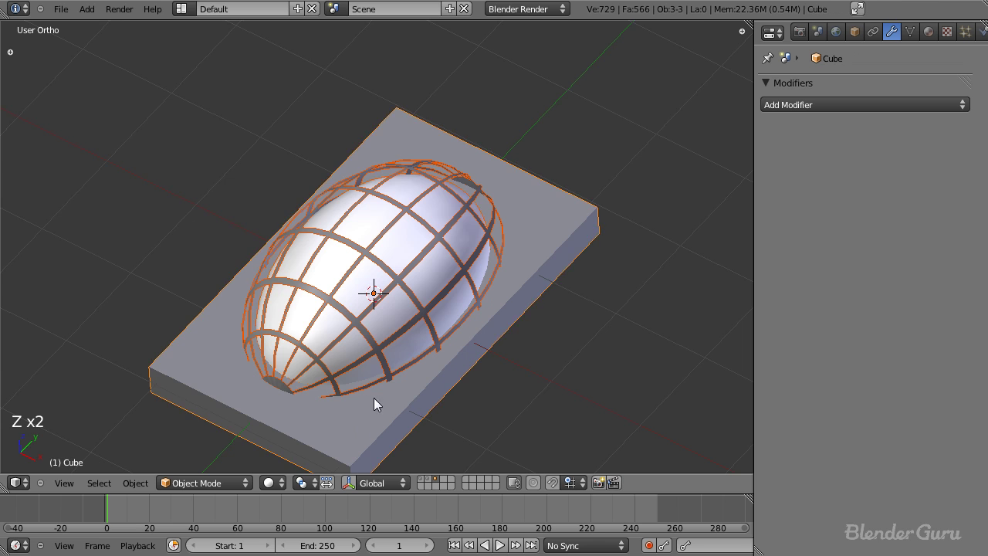
{"action": "middle_click_drag", "start_coordinate": [362, 423], "coordinate": [358, 368]}
{"action": "key", "text": "ctrl+j"}
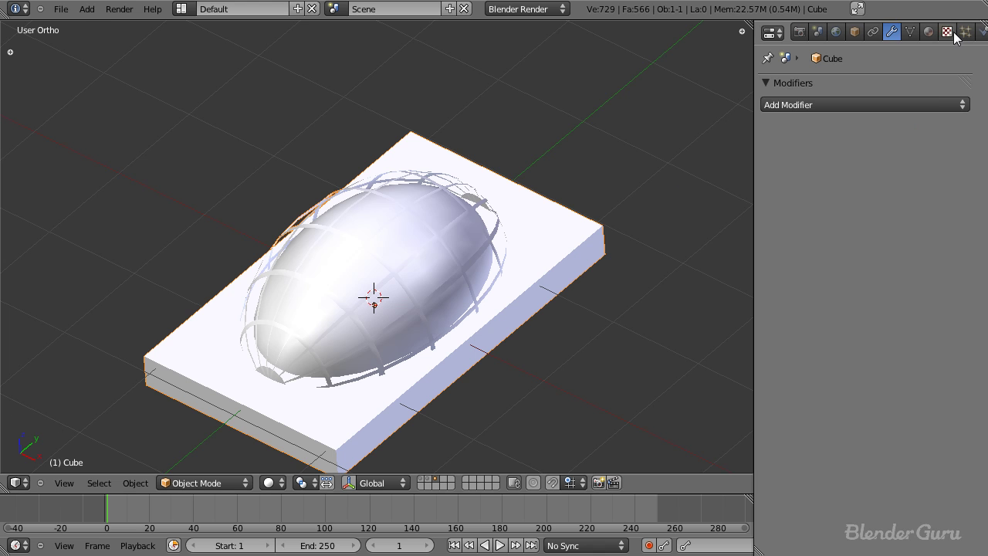
Add a second material slot to the joined lamp and give it a new material with a dark grey diffuse colour.
{"action": "left_click", "coordinate": [929, 32]}
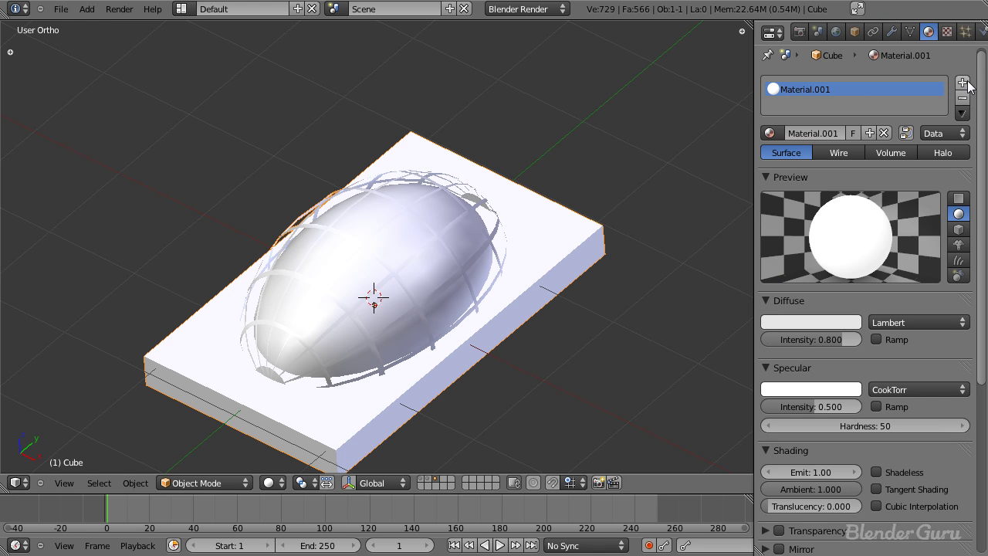
{"action": "scroll", "coordinate": [492, 252], "scroll_direction": "up", "scroll_amount": 4}
{"action": "key", "text": "z"}
{"action": "key", "text": "Tab"}
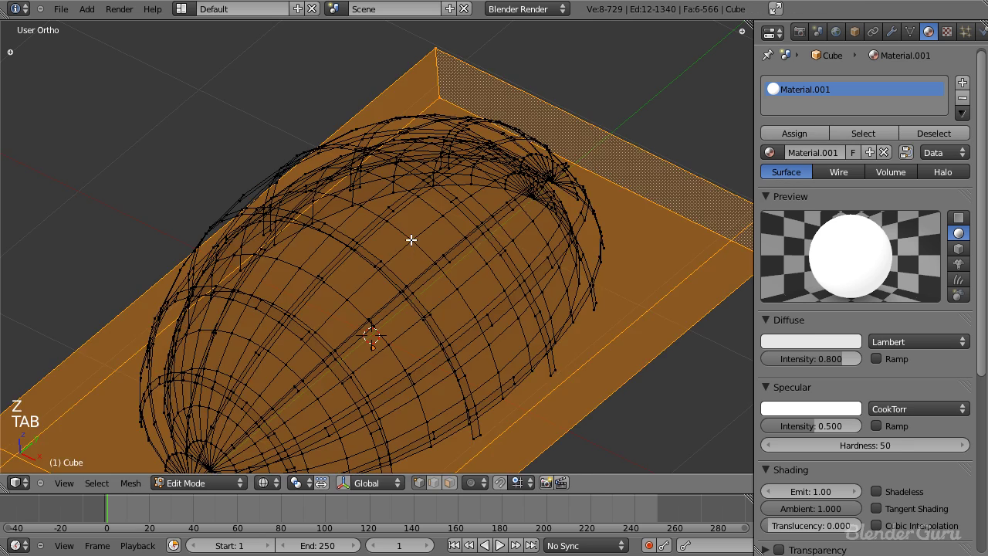
{"action": "right_click", "coordinate": [410, 239]}
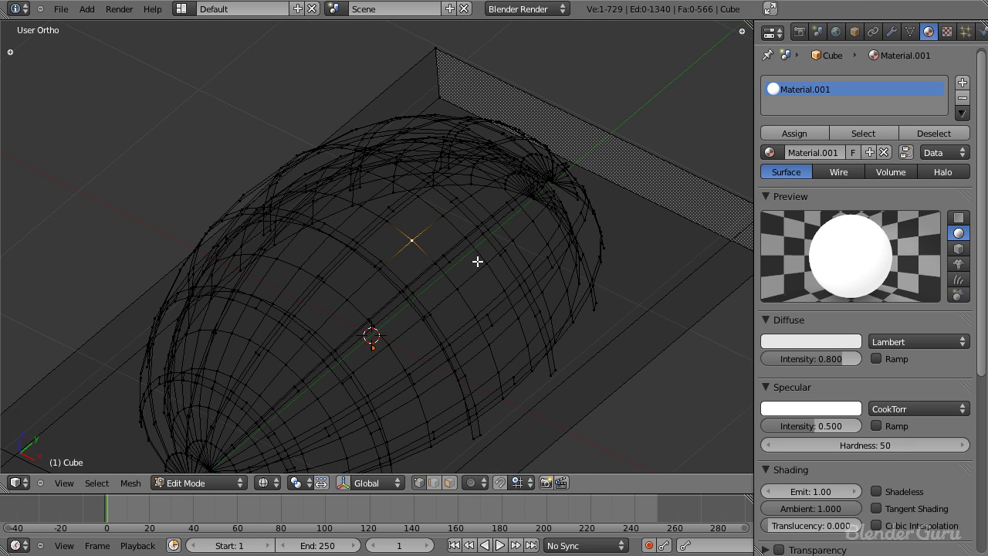
{"action": "scroll", "coordinate": [472, 268], "scroll_direction": "down", "scroll_amount": 2}
{"action": "left_click", "coordinate": [962, 83]}
{"action": "left_click", "coordinate": [826, 152]}
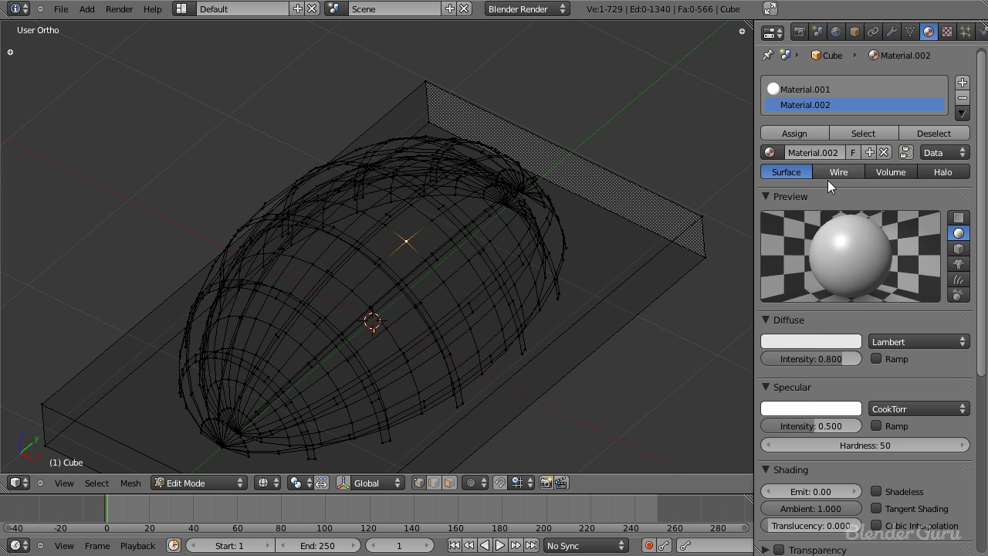
{"action": "left_click", "coordinate": [812, 342]}
{"action": "left_click", "coordinate": [851, 219]}
{"action": "scroll", "coordinate": [505, 309], "scroll_direction": "down", "scroll_amount": 3}
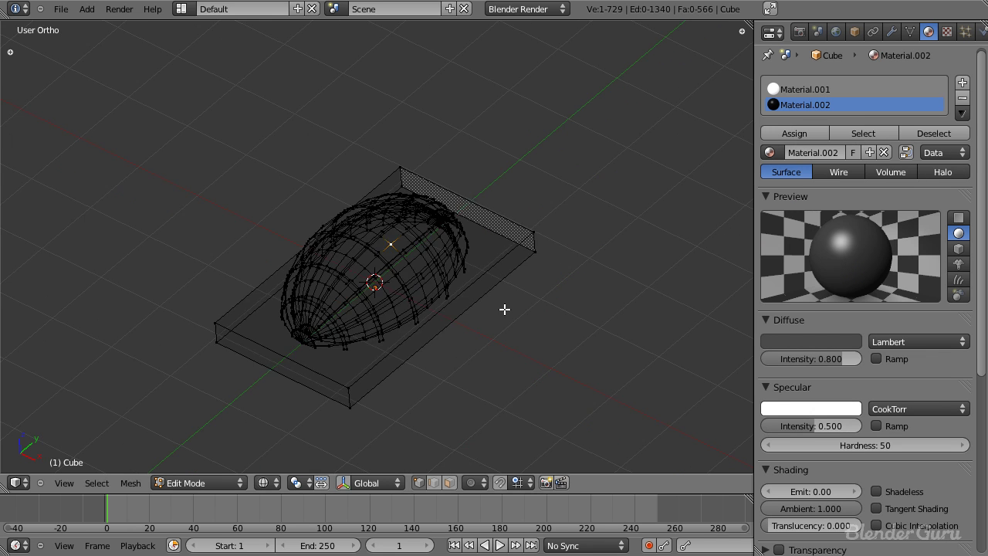
Select all linked geometry of the cage and backing plate and assign the dark grey material to it.
{"action": "key", "text": "z"}
{"action": "scroll", "coordinate": [468, 302], "scroll_direction": "up", "scroll_amount": 2}
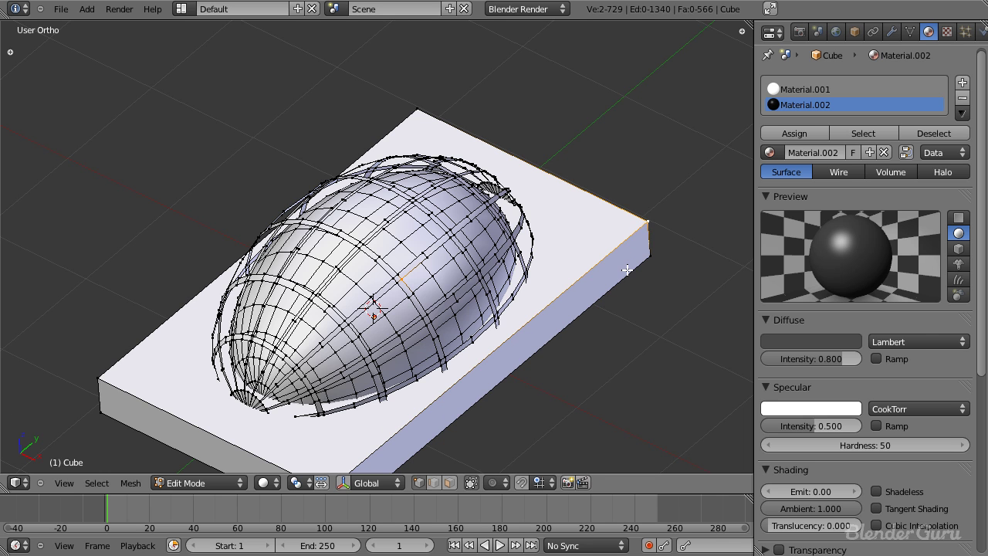
{"action": "key", "text": "ctrl+l"}
{"action": "left_click", "coordinate": [787, 136]}
{"action": "key", "text": "Tab"}
Reselect the joined lamp and rotate it -90° in the right side view so its plate stands upright.
{"action": "middle_click_drag", "start_coordinate": [493, 192], "coordinate": [488, 297]}
{"action": "scroll", "coordinate": [310, 317], "scroll_direction": "down", "scroll_amount": 3}
{"action": "key", "text": "a"}
{"action": "scroll", "coordinate": [487, 298], "scroll_direction": "up", "scroll_amount": 4}
{"action": "scroll", "coordinate": [491, 297], "scroll_direction": "down", "scroll_amount": 3}
{"action": "right_click", "coordinate": [465, 290]}
{"action": "key", "text": "KP_3"}
{"action": "key", "text": "r"}
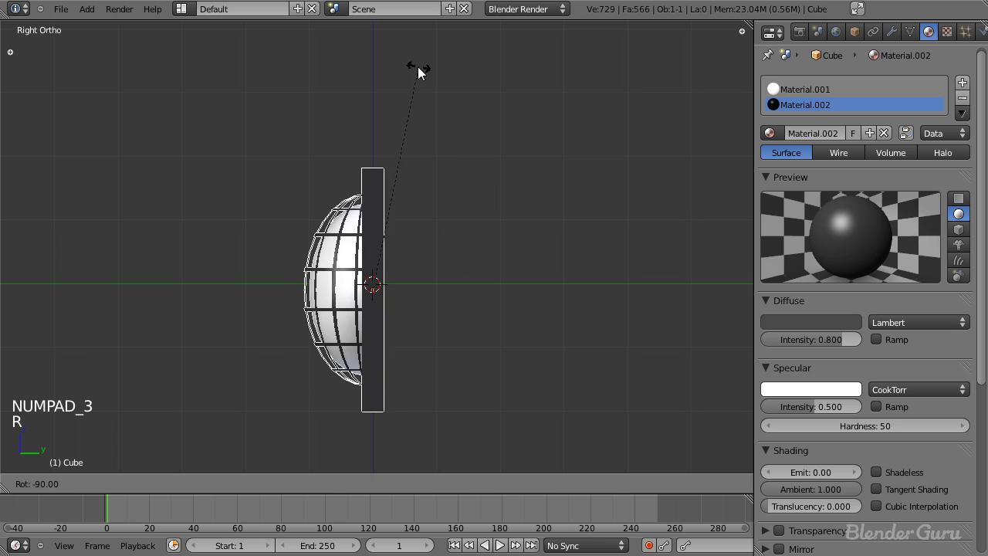
{"action": "left_click", "coordinate": [423, 109]}
Show the tunnel together with the lamp and turn the lamp -90° about Z in the top view.
{"action": "key", "text": "KP_7"}
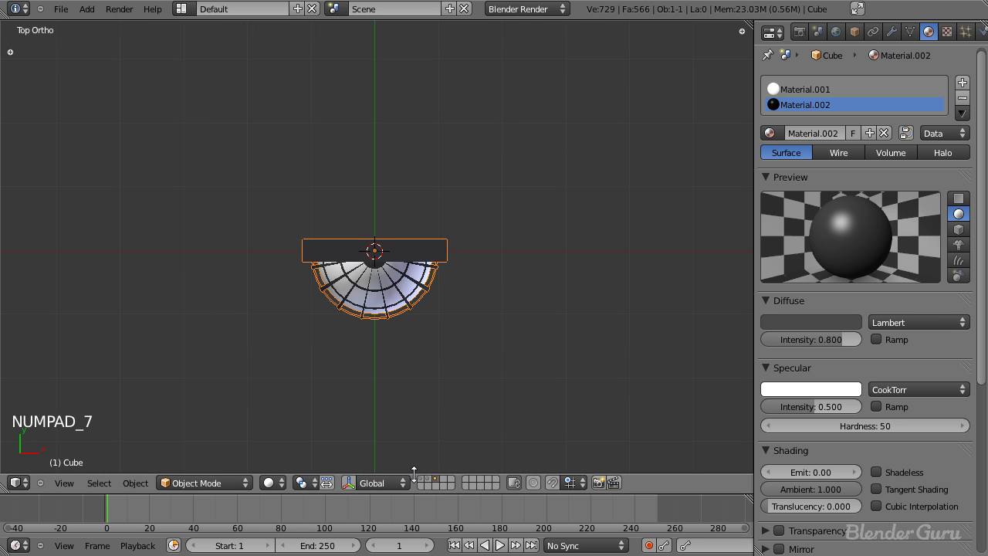
{"action": "key", "text": "z"}
{"action": "middle_click_drag", "start_coordinate": [437, 318], "coordinate": [370, 294]}
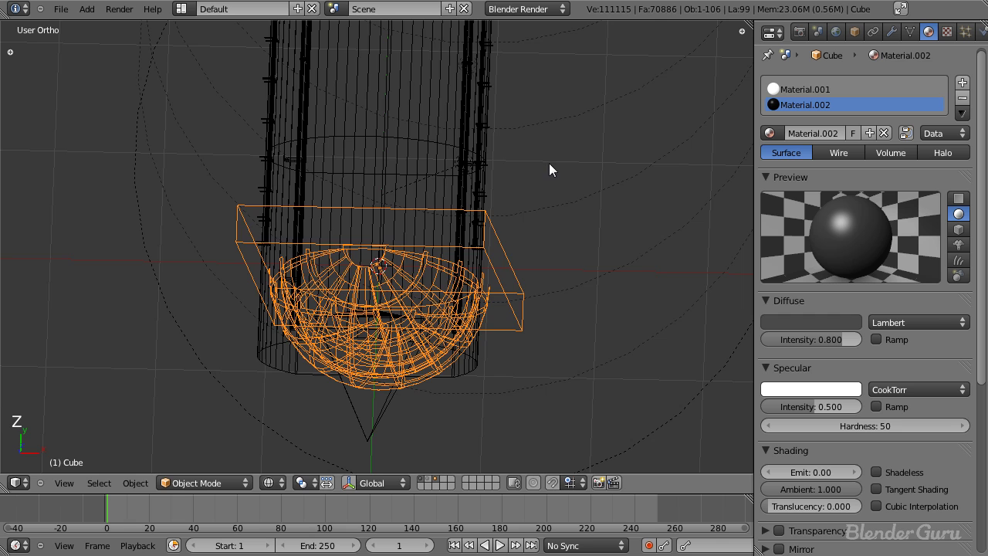
{"action": "key", "text": "KP_7"}
{"action": "key", "text": "r"}
Scale the lamp fixture down to suit the tunnel and move it along X to the side wall.
{"action": "key", "text": "s"}
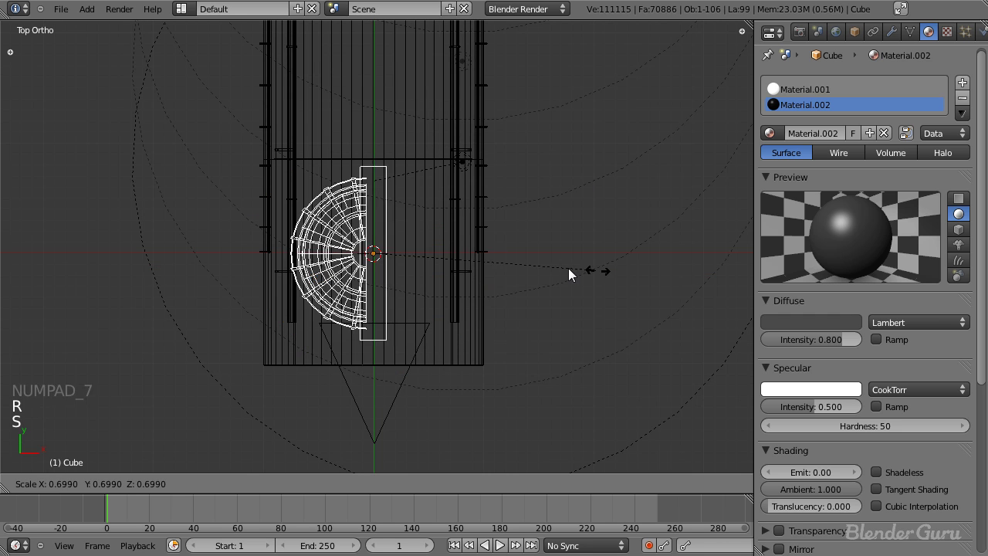
{"action": "left_click", "coordinate": [421, 253]}
{"action": "scroll", "coordinate": [525, 252], "scroll_direction": "up", "scroll_amount": 4}
{"action": "key", "text": "s"}
{"action": "left_click", "coordinate": [453, 264]}
{"action": "key", "text": "g"}
{"action": "key", "text": "x"}
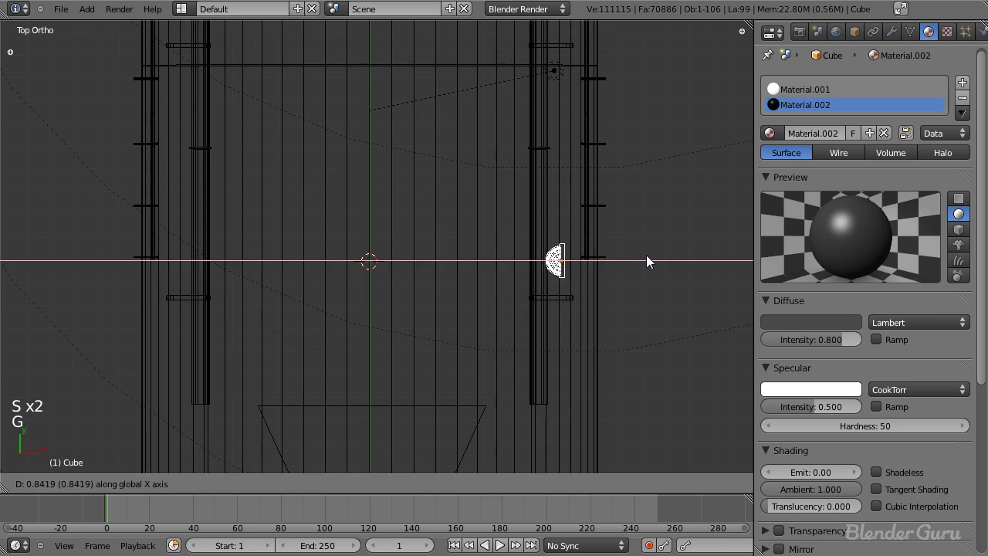
{"action": "left_click", "coordinate": [645, 260]}
Raise the lamp fixture to about Z 0.53 and set it against the tunnel wall at about X 0.95.
{"action": "key", "text": "KP_1"}
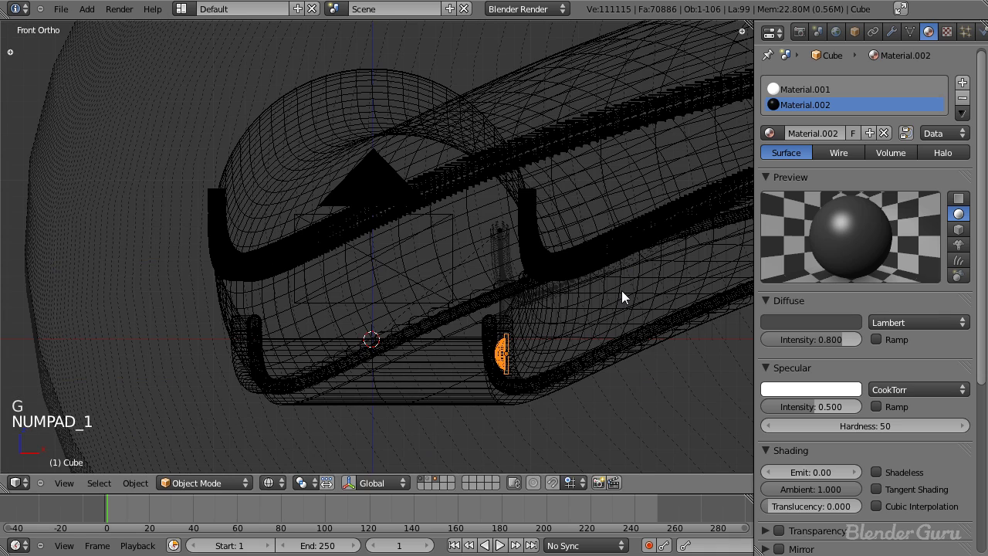
{"action": "key", "text": "g"}
{"action": "key", "text": "z"}
{"action": "left_click", "coordinate": [625, 184]}
{"action": "scroll", "coordinate": [619, 182], "scroll_direction": "up", "scroll_amount": 1}
{"action": "key", "text": "g"}
{"action": "key", "text": "x"}
{"action": "left_click", "coordinate": [640, 187]}
{"action": "key", "text": "z"}
{"action": "mouse_move", "coordinate": [439, 227]}
{"action": "middle_mouse_down"}
{"action": "mouse_move", "coordinate": [471, 251]}
{"action": "mouse_move", "coordinate": [414, 261]}
{"action": "mouse_move", "coordinate": [463, 274]}
{"action": "middle_mouse_up"}
Move the lamp fixture along Y to about 0.78, beside the first point lamp.
{"action": "key", "text": "g"}
{"action": "key", "text": "y"}
{"action": "left_click", "coordinate": [500, 192]}
{"action": "mouse_move", "coordinate": [500, 193]}
{"action": "middle_mouse_down"}
{"action": "mouse_move", "coordinate": [529, 215]}
{"action": "mouse_move", "coordinate": [392, 214]}
{"action": "mouse_move", "coordinate": [268, 190]}
{"action": "middle_mouse_up"}
{"action": "key", "text": "z"}
{"action": "scroll", "coordinate": [275, 198], "scroll_direction": "down", "scroll_amount": 4}
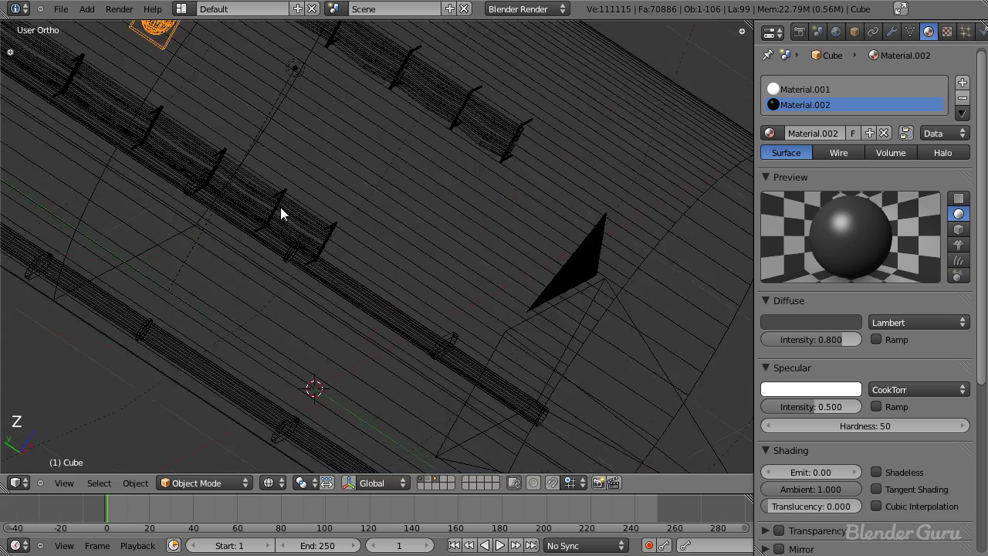
{"action": "key", "text": "g"}
{"action": "key", "text": "y"}
{"action": "left_click", "coordinate": [381, 220]}
{"action": "middle_click_drag", "start_coordinate": [382, 220], "coordinate": [254, 163]}
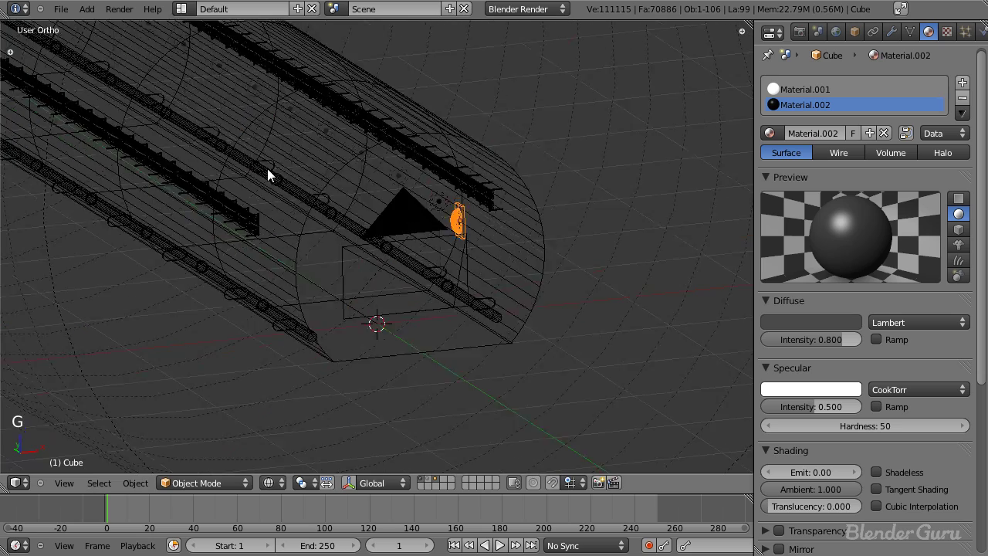
Examine the lamp fixture's position next to the first point lamp in solid shading, and reselect the fixture.
{"action": "key", "text": "z"}
{"action": "scroll", "coordinate": [401, 238], "scroll_direction": "up", "scroll_amount": 3}
{"action": "right_click", "coordinate": [413, 197]}
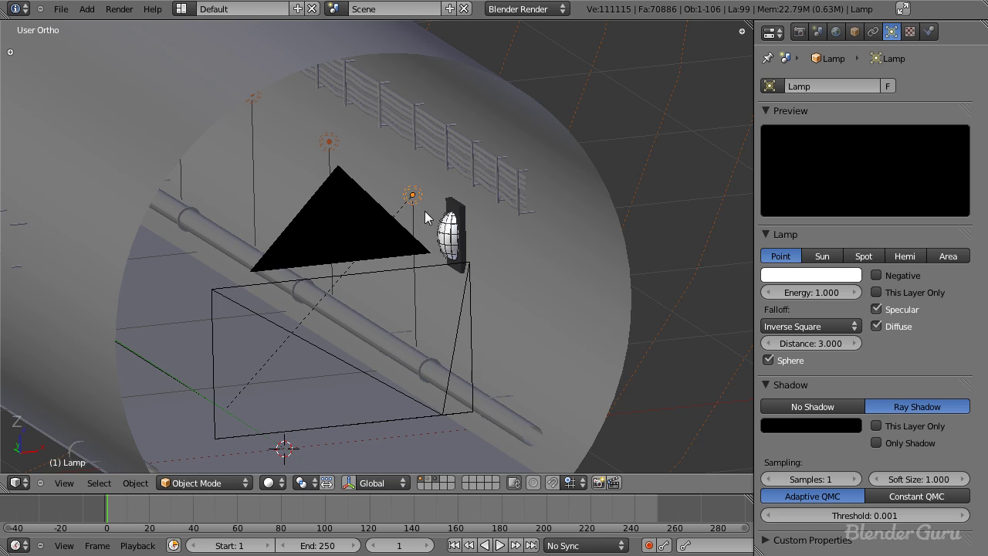
{"action": "scroll", "coordinate": [405, 199], "scroll_direction": "down", "scroll_amount": 2}
{"action": "scroll", "coordinate": [428, 226], "scroll_direction": "up", "scroll_amount": 1}
{"action": "right_click", "coordinate": [438, 235]}
{"action": "scroll", "coordinate": [439, 237], "scroll_direction": "up", "scroll_amount": 1}
{"action": "scroll", "coordinate": [436, 270], "scroll_direction": "down", "scroll_amount": 2}
{"action": "key", "text": "z"}
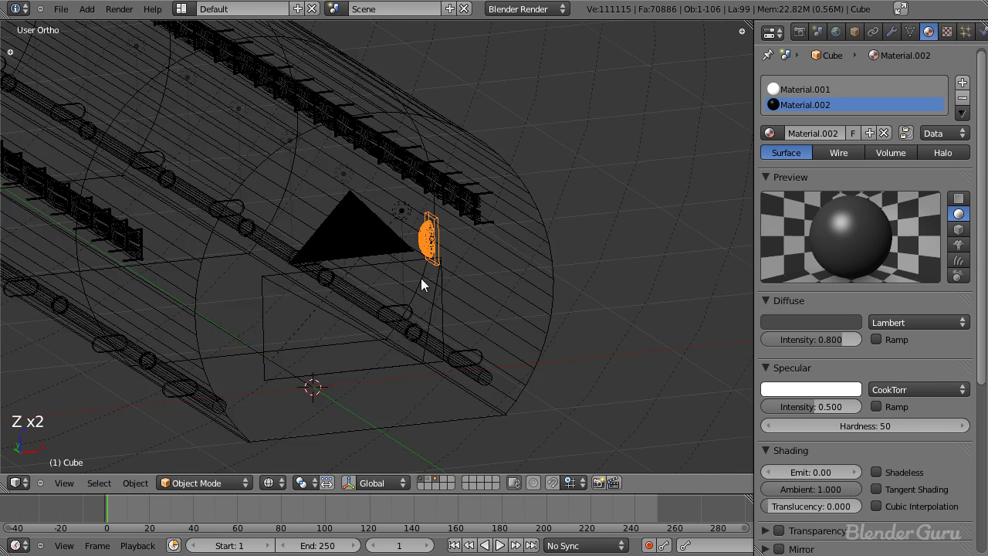
Parent the lamp fixture to the NURBS path running through the tunnel.
{"action": "middle_click_drag", "start_coordinate": [436, 272], "coordinate": [361, 328]}
{"action": "middle_click_drag", "start_coordinate": [456, 203], "coordinate": [365, 354]}
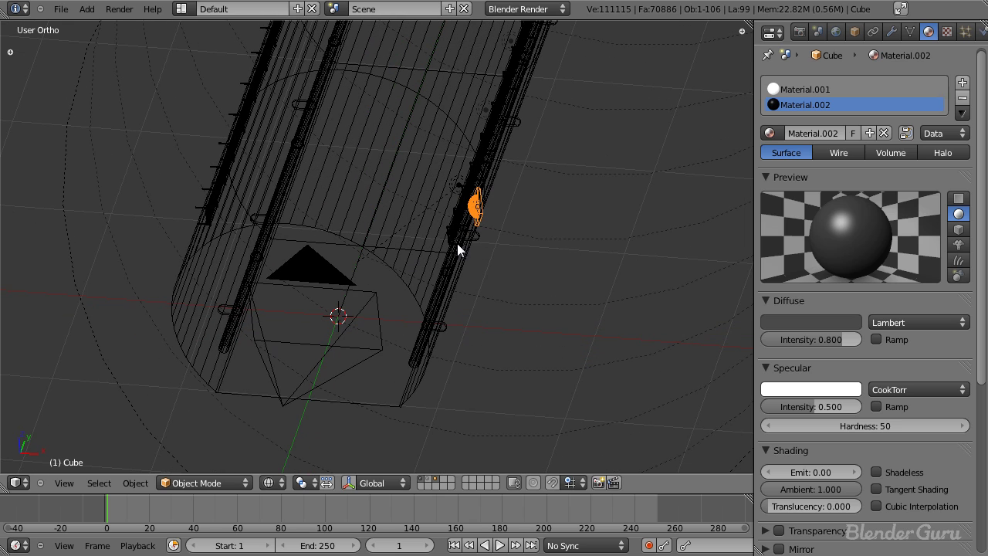
{"action": "scroll", "coordinate": [494, 219], "scroll_direction": "up", "scroll_amount": 2}
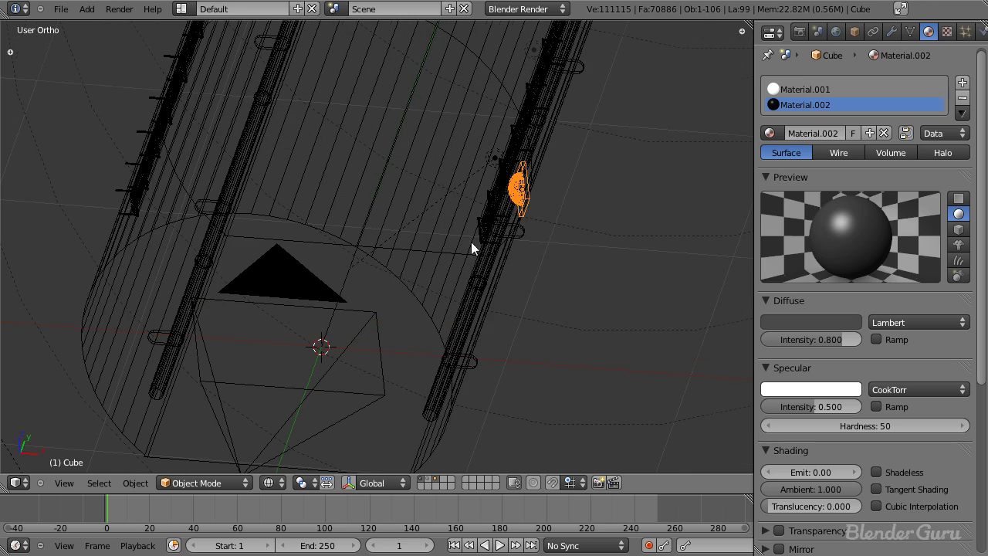
{"action": "right_click", "coordinate": [346, 279], "text": "shift"}
{"action": "scroll", "coordinate": [387, 319], "scroll_direction": "down", "scroll_amount": 10}
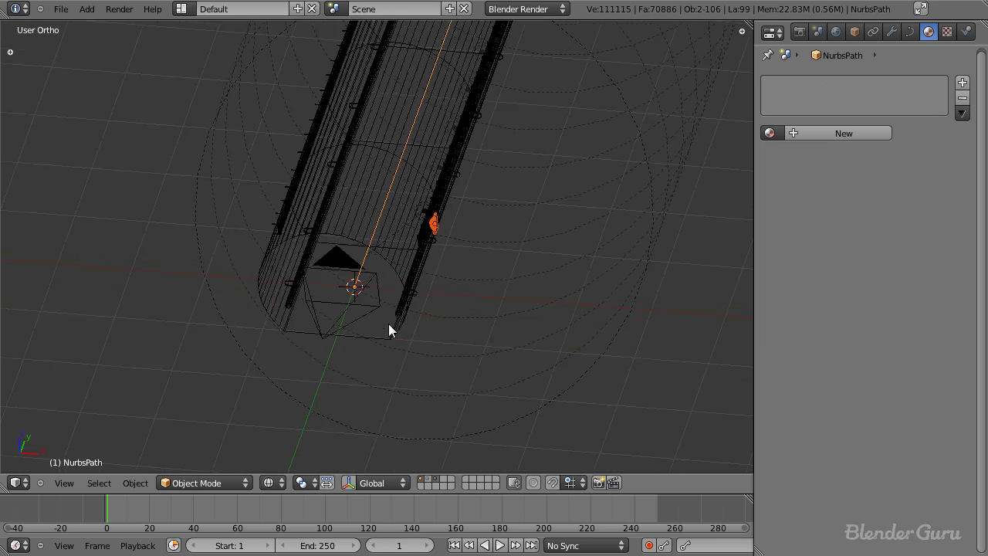
{"action": "scroll", "coordinate": [408, 308], "scroll_direction": "up", "scroll_amount": 7}
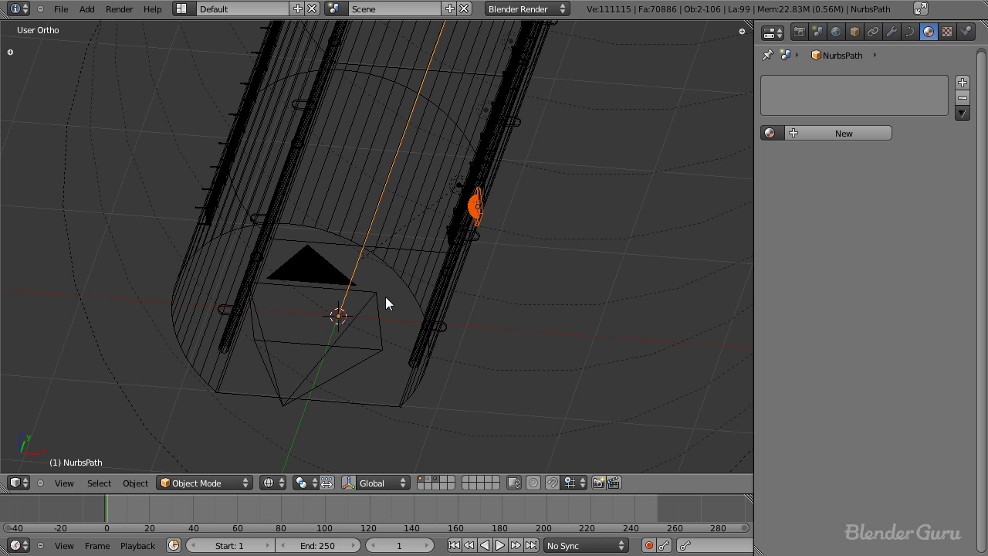
{"action": "key", "text": "ctrl+p"}
{"action": "left_click", "coordinate": [386, 298]}
Select the lamp fixture alone and set its object duplication to Frames.
{"action": "right_click", "coordinate": [477, 207]}
{"action": "left_click", "coordinate": [892, 31]}
{"action": "left_click", "coordinate": [852, 31]}
{"action": "scroll", "coordinate": [848, 367], "scroll_direction": "up", "scroll_amount": 3}
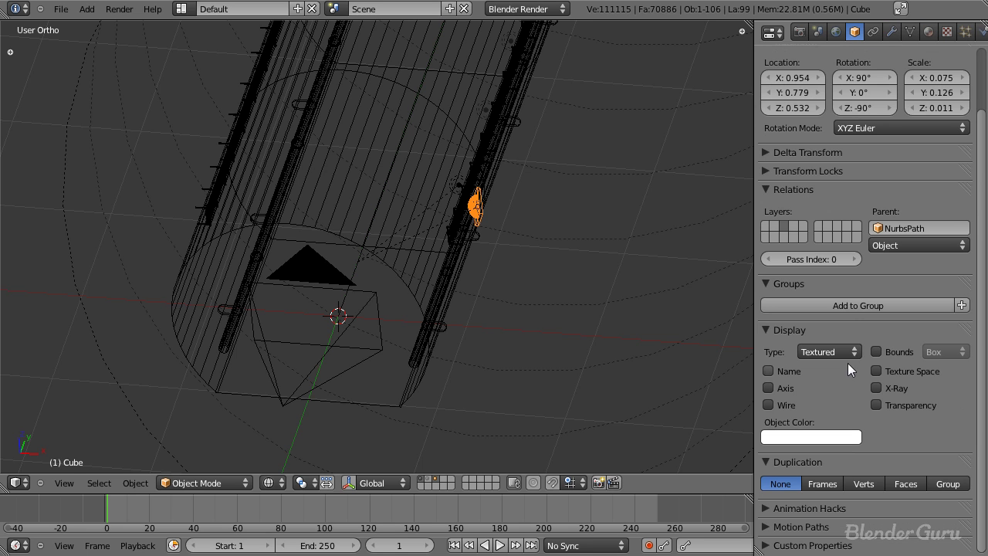
{"action": "left_click", "coordinate": [824, 484]}
{"action": "scroll", "coordinate": [803, 477], "scroll_direction": "down", "scroll_amount": 3}
In the right side view, raise the lamp fixture to about Z 0.69, just under the cables, and shift it slightly along Y.
{"action": "middle_click_drag", "start_coordinate": [699, 402], "coordinate": [382, 293]}
{"action": "key", "text": "KP_3"}
{"action": "scroll", "coordinate": [380, 292], "scroll_direction": "up", "scroll_amount": 4}
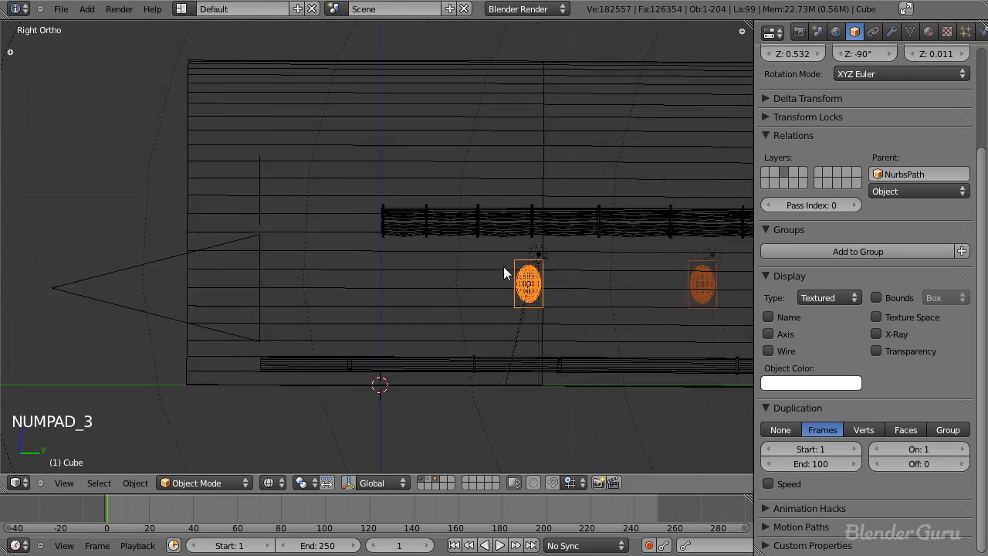
{"action": "middle_click_drag", "start_coordinate": [521, 278], "coordinate": [378, 205], "text": "shift"}
{"action": "scroll", "coordinate": [432, 205], "scroll_direction": "up", "scroll_amount": 3}
{"action": "middle_click_drag", "start_coordinate": [440, 205], "coordinate": [406, 260], "text": "shift"}
{"action": "scroll", "coordinate": [406, 260], "scroll_direction": "up", "scroll_amount": 3}
{"action": "key", "text": "g"}
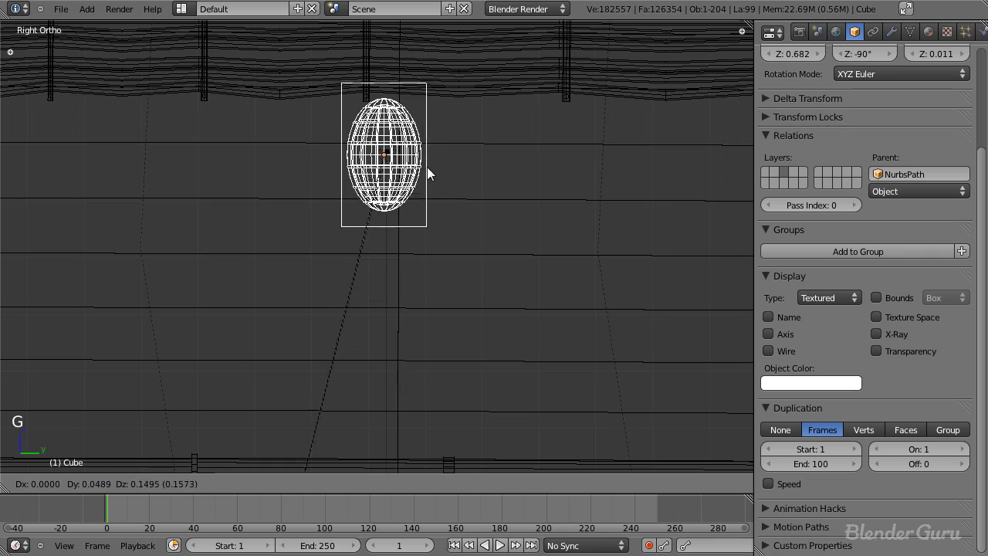
{"action": "left_click", "coordinate": [429, 162]}
Move the lamp fixture slightly along X so its plate sits against the curved tunnel wall.
{"action": "key", "text": "KP_1"}
{"action": "scroll", "coordinate": [430, 166], "scroll_direction": "down", "scroll_amount": 1}
{"action": "mouse_move", "coordinate": [420, 193]}
{"action": "middle_mouse_down", "text": "shift"}
{"action": "mouse_move", "coordinate": [208, 229]}
{"action": "mouse_move", "coordinate": [259, 243]}
{"action": "mouse_move", "coordinate": [266, 261]}
{"action": "middle_mouse_up", "text": "shift"}
{"action": "key", "text": "z"}
{"action": "key", "text": "g"}
{"action": "key", "text": "x"}
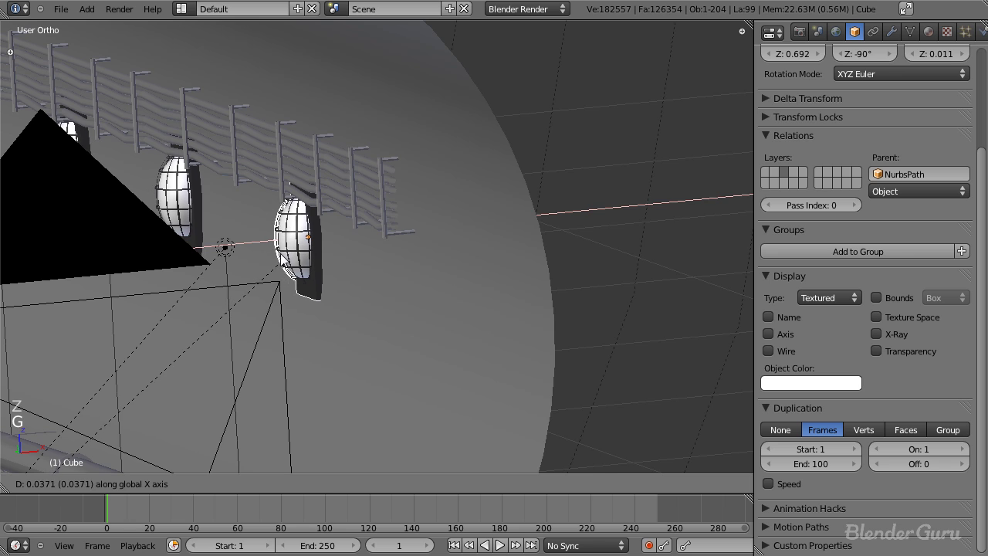
{"action": "left_click", "coordinate": [282, 258]}
Select the first point lamp and move it along X towards the lamp fixture.
{"action": "right_click", "coordinate": [228, 247]}
{"action": "mouse_move", "coordinate": [266, 253]}
{"action": "middle_mouse_down"}
{"action": "mouse_move", "coordinate": [288, 267]}
{"action": "mouse_move", "coordinate": [301, 245]}
{"action": "mouse_move", "coordinate": [328, 262]}
{"action": "mouse_move", "coordinate": [270, 196]}
{"action": "mouse_move", "coordinate": [280, 285]}
{"action": "mouse_move", "coordinate": [287, 273]}
{"action": "middle_mouse_up"}
{"action": "key", "text": "g"}
{"action": "key", "text": "x"}
{"action": "left_click", "coordinate": [349, 240]}
Reselect the lamp fixture and add a Mirror modifier to it.
{"action": "key", "text": "z"}
{"action": "key", "text": "z"}
{"action": "scroll", "coordinate": [288, 273], "scroll_direction": "down", "scroll_amount": 2}
{"action": "key", "text": "z"}
{"action": "right_click", "coordinate": [368, 252]}
{"action": "key", "text": "z"}
{"action": "right_click", "coordinate": [368, 252]}
{"action": "key", "text": "z"}
{"action": "middle_click_drag", "start_coordinate": [364, 255], "coordinate": [427, 235]}
{"action": "left_click", "coordinate": [890, 32]}
{"action": "left_click", "coordinate": [881, 103]}
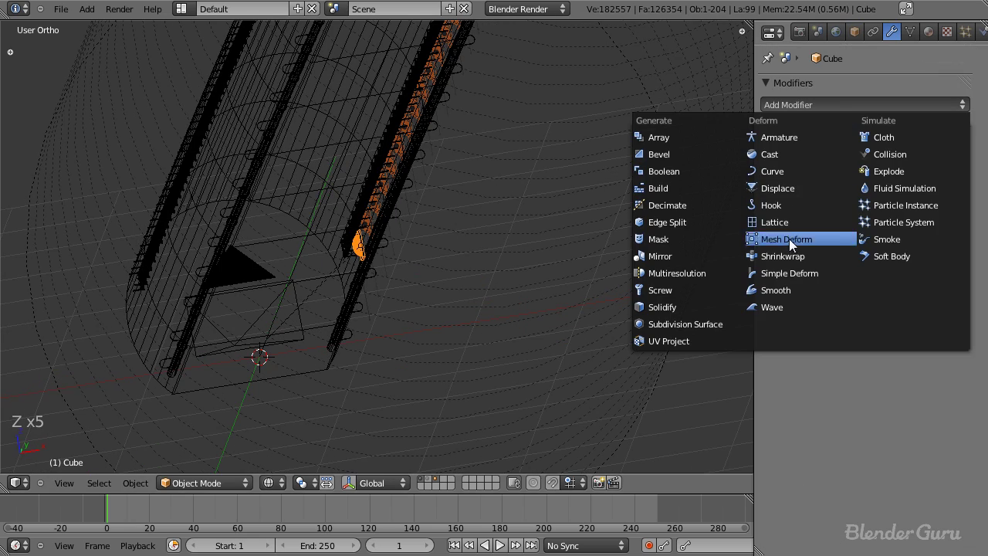
{"action": "left_click", "coordinate": [679, 256]}
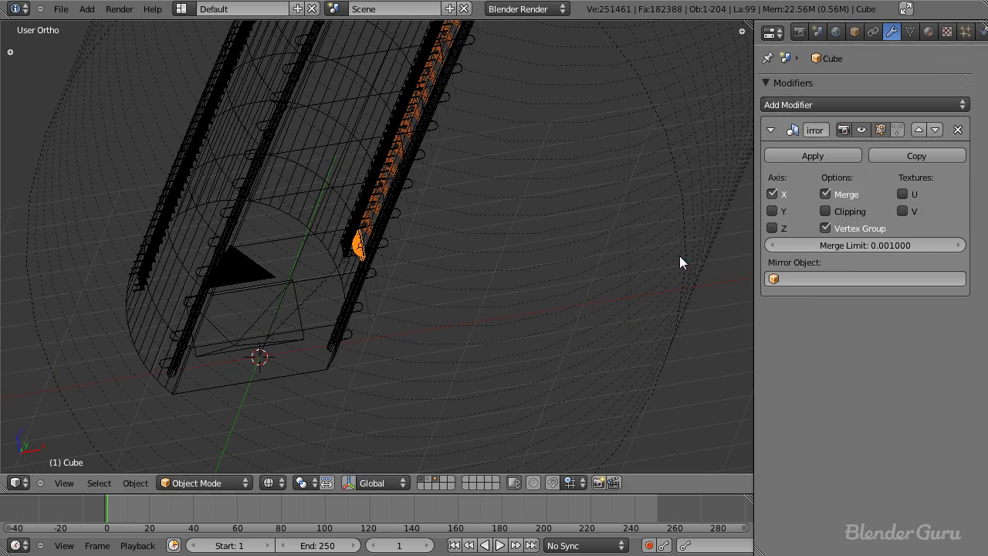
Turn off the mirror's X axis and set the lamp fixture's origin to the 3D cursor.
{"action": "left_click", "coordinate": [784, 226]}
{"action": "scroll", "coordinate": [403, 290], "scroll_direction": "up", "scroll_amount": 5}
{"action": "scroll", "coordinate": [552, 203], "scroll_direction": "down", "scroll_amount": 4}
{"action": "middle_click_drag", "start_coordinate": [346, 357], "coordinate": [413, 247], "text": "shift"}
{"action": "scroll", "coordinate": [412, 249], "scroll_direction": "up", "scroll_amount": 4}
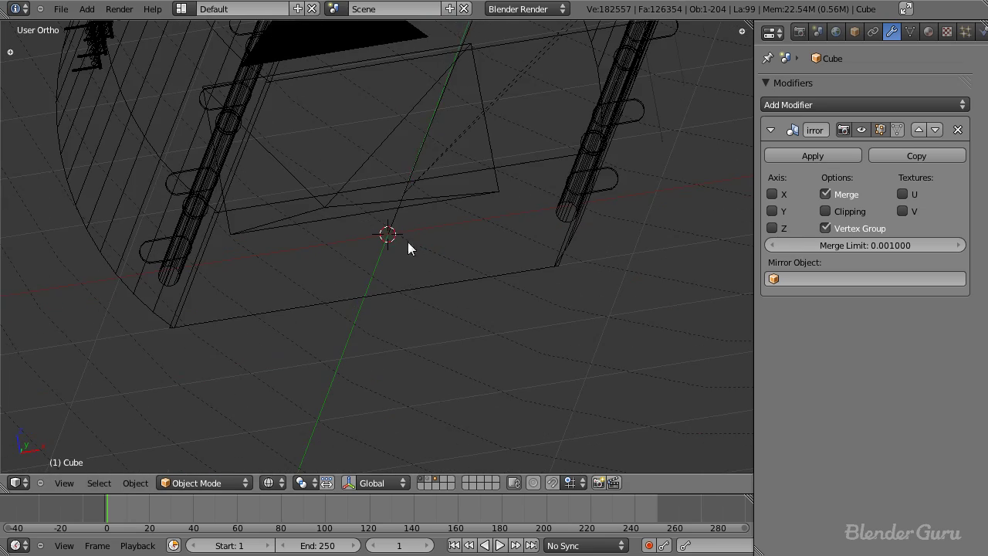
{"action": "right_click", "coordinate": [393, 230]}
{"action": "scroll", "coordinate": [399, 242], "scroll_direction": "down", "scroll_amount": 2}
{"action": "right_click", "coordinate": [520, 77]}
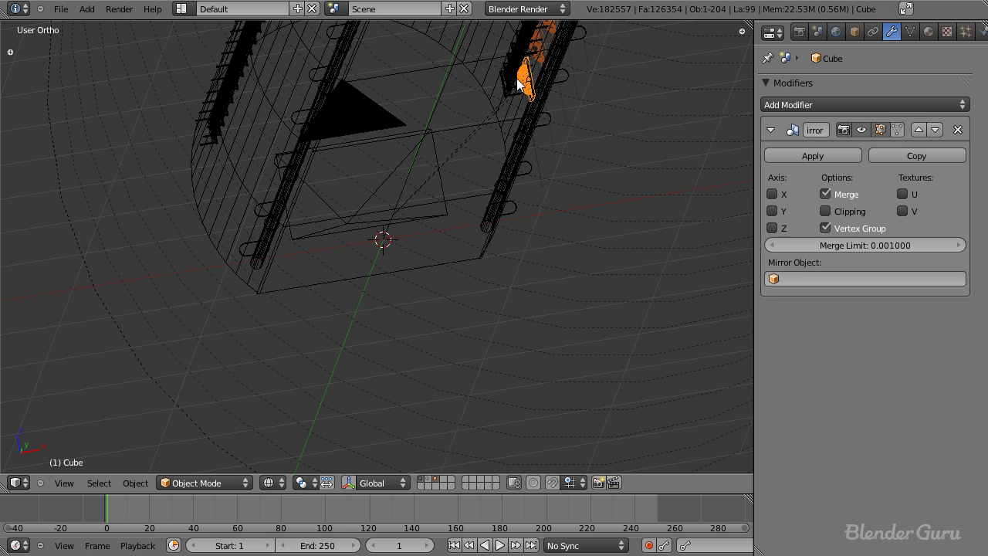
{"action": "key", "text": "ctrl+shift+c"}
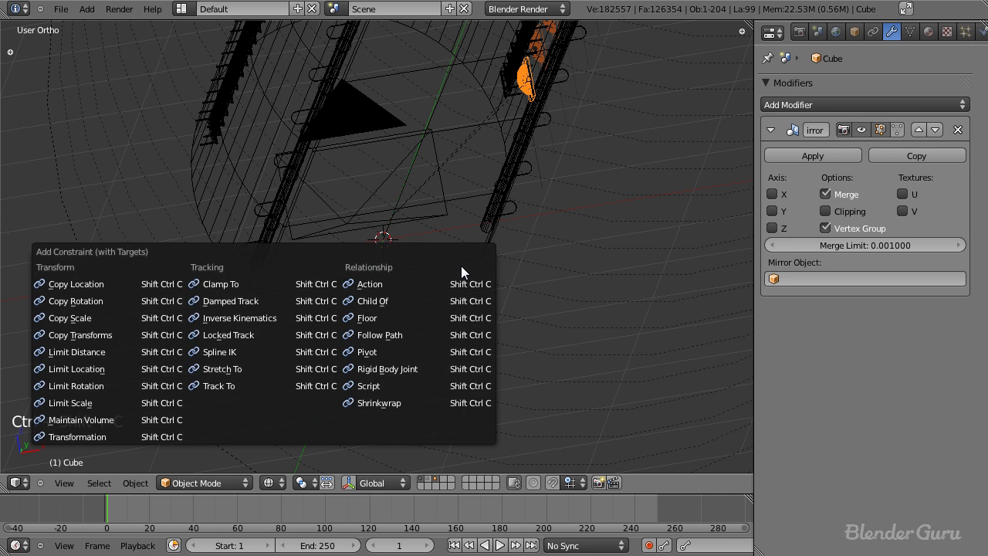
{"action": "key", "text": "ctrl+alt+shift+c"}
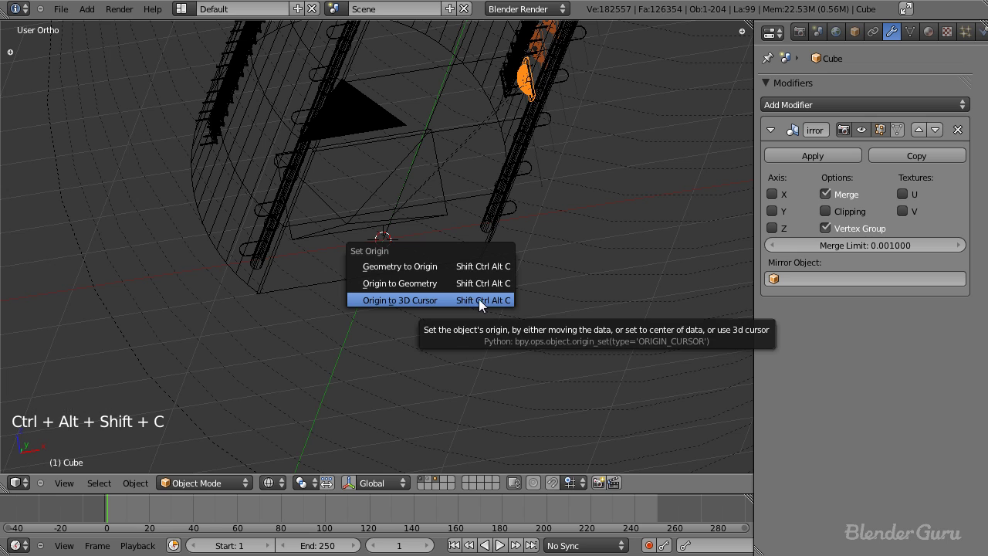
{"action": "left_click", "coordinate": [459, 299]}
Apply the lamp fixture's rotation and enable the X axis in its Mirror modifier.
{"action": "scroll", "coordinate": [490, 247], "scroll_direction": "down", "scroll_amount": 1}
{"action": "left_click_drag", "start_coordinate": [514, 190], "coordinate": [495, 236], "text": "shift"}
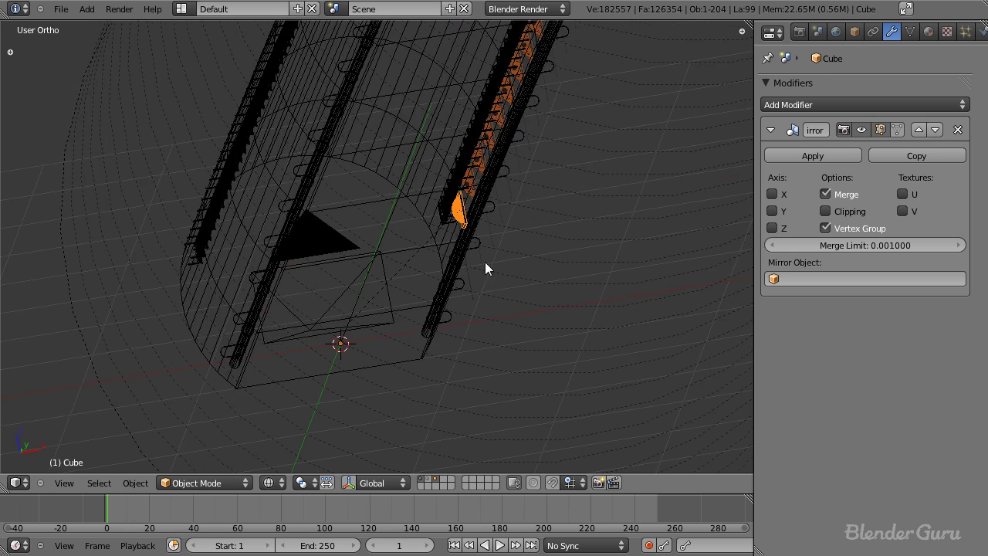
{"action": "middle_click_drag", "start_coordinate": [495, 237], "coordinate": [471, 293], "text": "shift"}
{"action": "scroll", "coordinate": [479, 289], "scroll_direction": "up", "scroll_amount": 3}
{"action": "scroll", "coordinate": [344, 308], "scroll_direction": "down", "scroll_amount": 3}
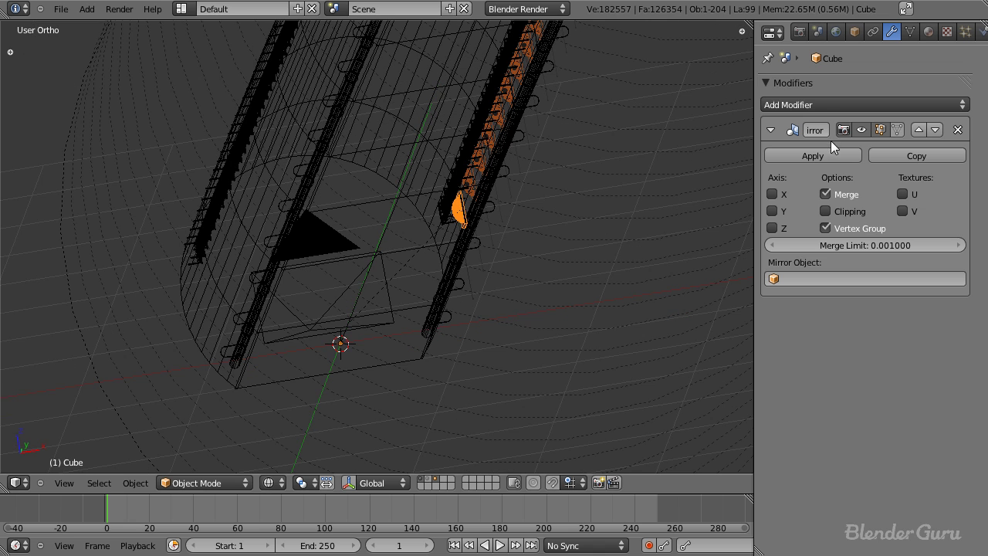
{"action": "left_click", "coordinate": [779, 193]}
{"action": "key", "text": "ctrl+a"}
{"action": "left_click", "coordinate": [548, 271]}
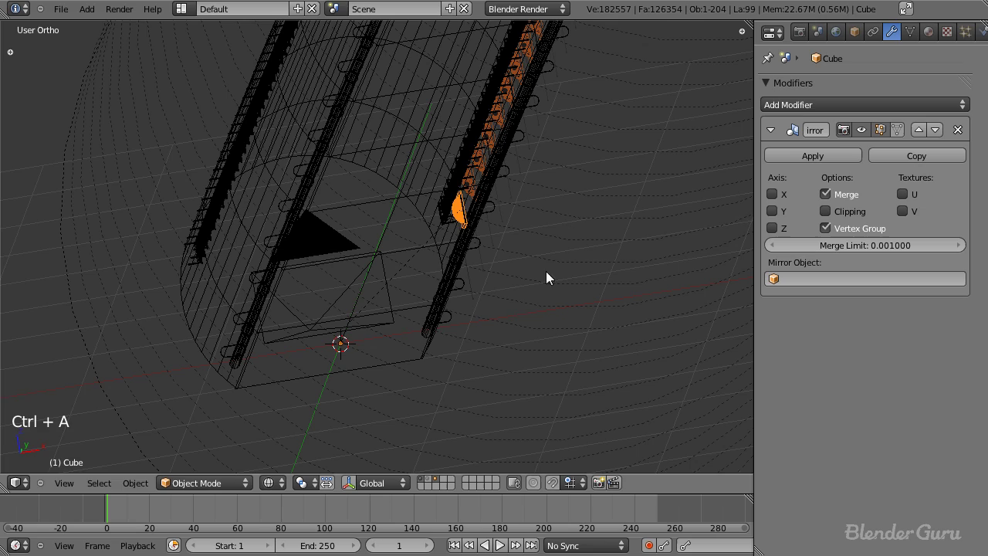
{"action": "left_click", "coordinate": [772, 194]}
Examine the mirrored lamp fixtures along both tunnel walls through the camera in solid shading.
{"action": "mouse_move", "coordinate": [463, 315]}
{"action": "middle_mouse_down"}
{"action": "mouse_move", "coordinate": [397, 338]}
{"action": "mouse_move", "coordinate": [329, 271]}
{"action": "middle_mouse_up"}
{"action": "key", "text": "z"}
{"action": "key", "text": "KP_0"}
{"action": "scroll", "coordinate": [321, 282], "scroll_direction": "up", "scroll_amount": 1}
{"action": "middle_click_drag", "start_coordinate": [268, 255], "coordinate": [502, 285], "text": "shift"}
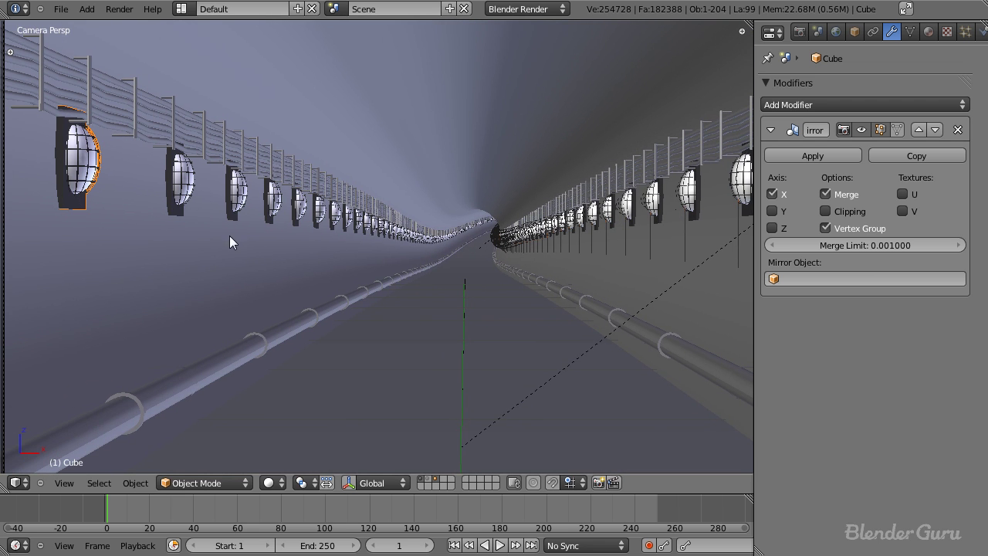
{"action": "scroll", "coordinate": [489, 307], "scroll_direction": "down", "scroll_amount": 2}
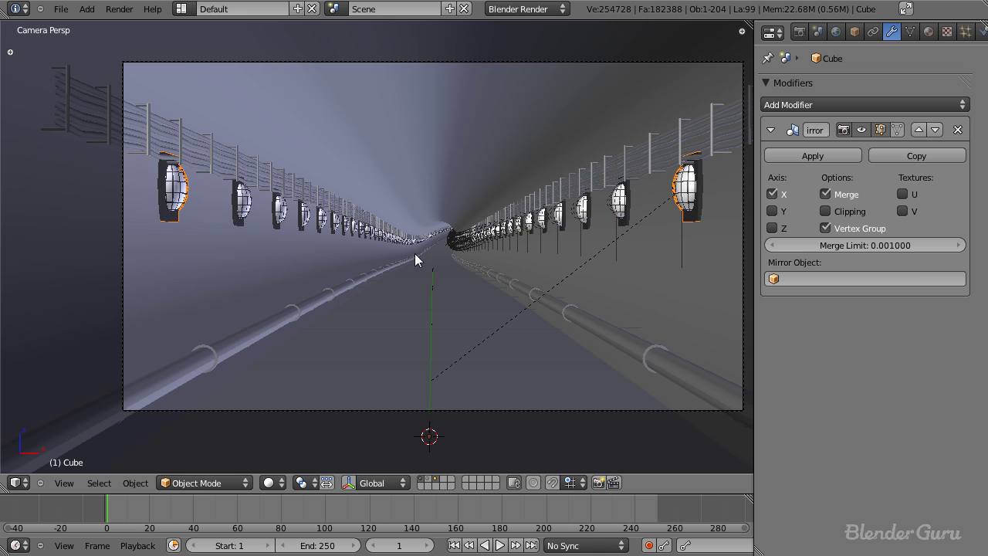
{"action": "scroll", "coordinate": [414, 254], "scroll_direction": "up", "scroll_amount": 2}
{"action": "scroll", "coordinate": [627, 254], "scroll_direction": "down", "scroll_amount": 2}
{"action": "scroll", "coordinate": [464, 258], "scroll_direction": "down", "scroll_amount": 1}
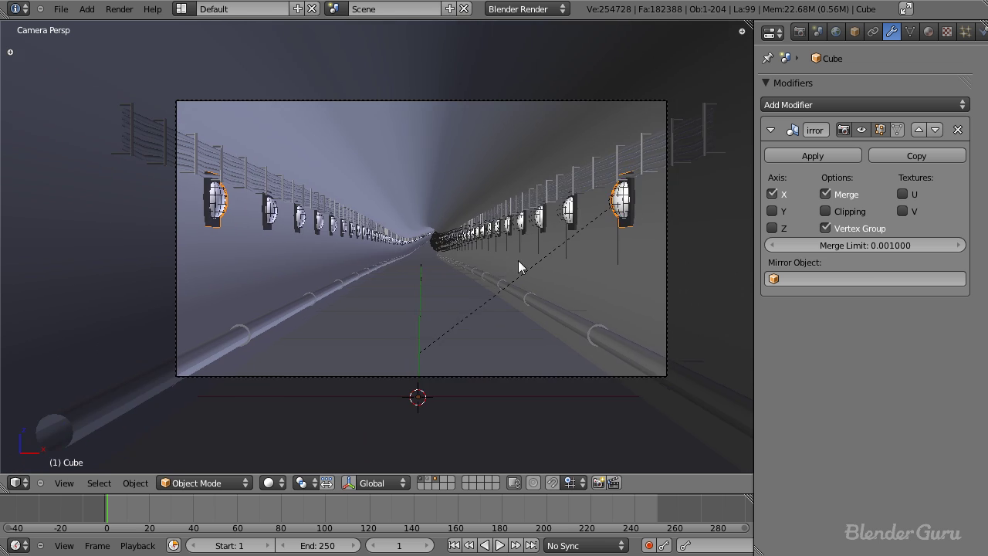
Scale the lamp fixture's entire mesh down to about 0.81 in Edit Mode.
{"action": "middle_click_drag", "start_coordinate": [552, 256], "coordinate": [459, 265], "text": "shift"}
{"action": "scroll", "coordinate": [434, 269], "scroll_direction": "up", "scroll_amount": 1}
{"action": "key", "text": "s"}
{"action": "right_click", "coordinate": [461, 263]}
{"action": "key", "text": "z"}
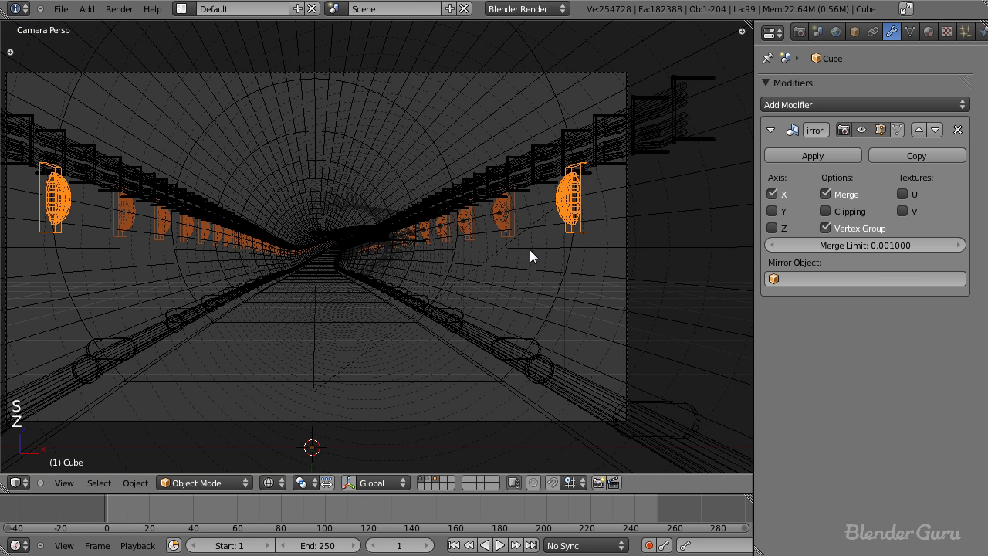
{"action": "key", "text": "Tab"}
{"action": "key", "text": "a"}
{"action": "key", "text": "a"}
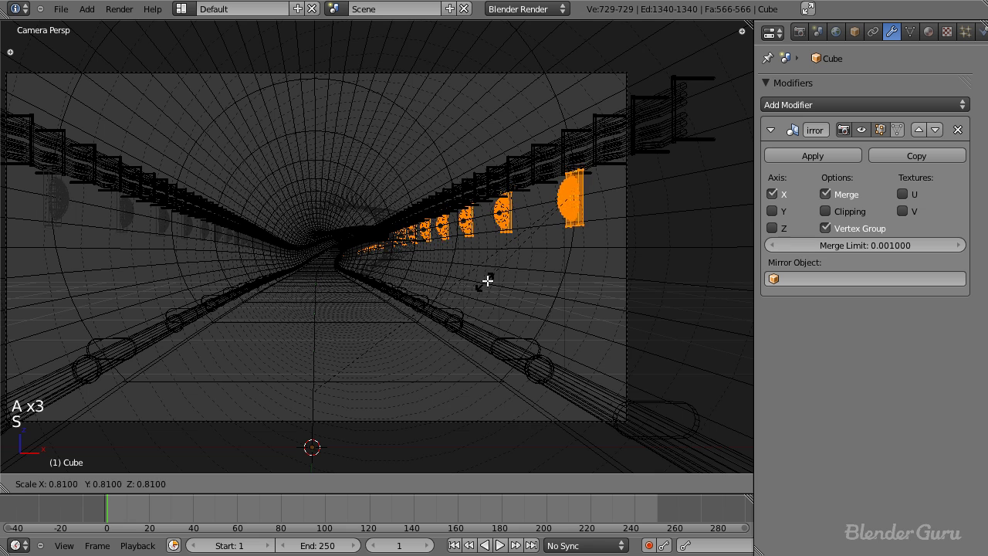
{"action": "left_click", "coordinate": [492, 276]}
{"action": "key", "text": "Tab"}
{"action": "key", "text": "z"}
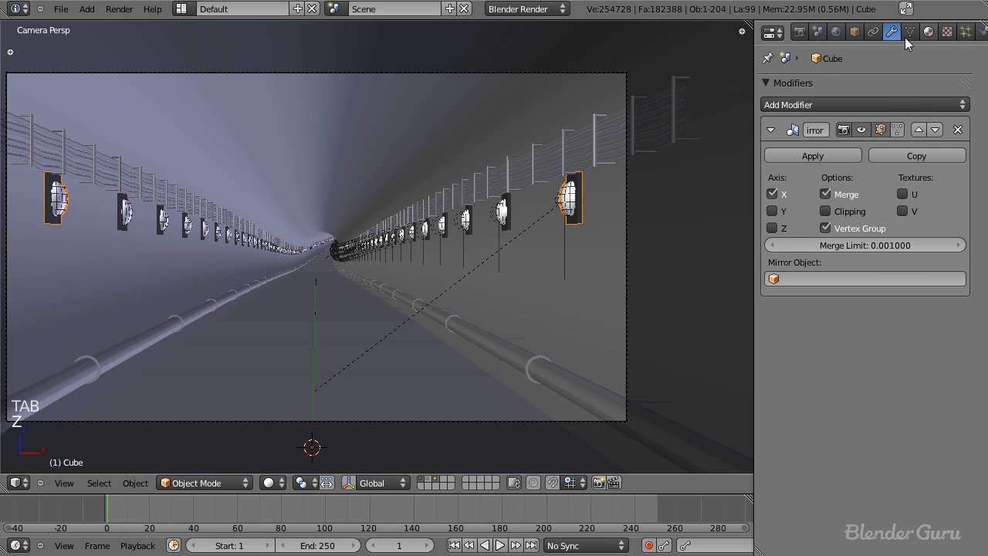
Shift the lamp fixture's mesh along X in Edit Mode so its plate sits back against the tunnel wall.
{"action": "key", "text": "Tab"}
{"action": "key", "text": "g"}
{"action": "key", "text": "x"}
{"action": "left_click", "coordinate": [620, 212]}
{"action": "key", "text": "g"}
{"action": "key", "text": "x"}
{"action": "left_click", "coordinate": [616, 211]}
{"action": "key", "text": "Tab"}
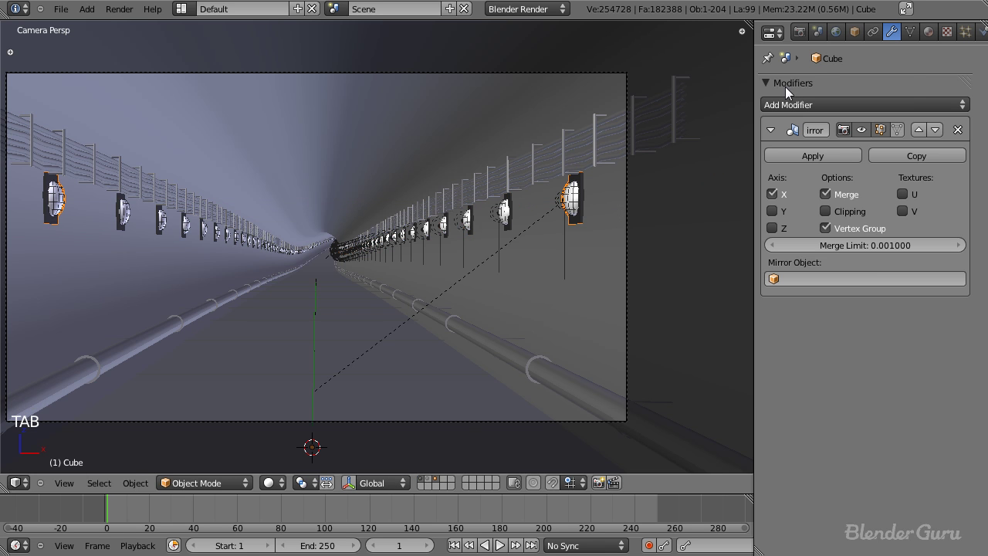
Space out the repeated lamp fixtures by setting their frame duplication Off value to 3.
{"action": "left_click", "coordinate": [854, 32]}
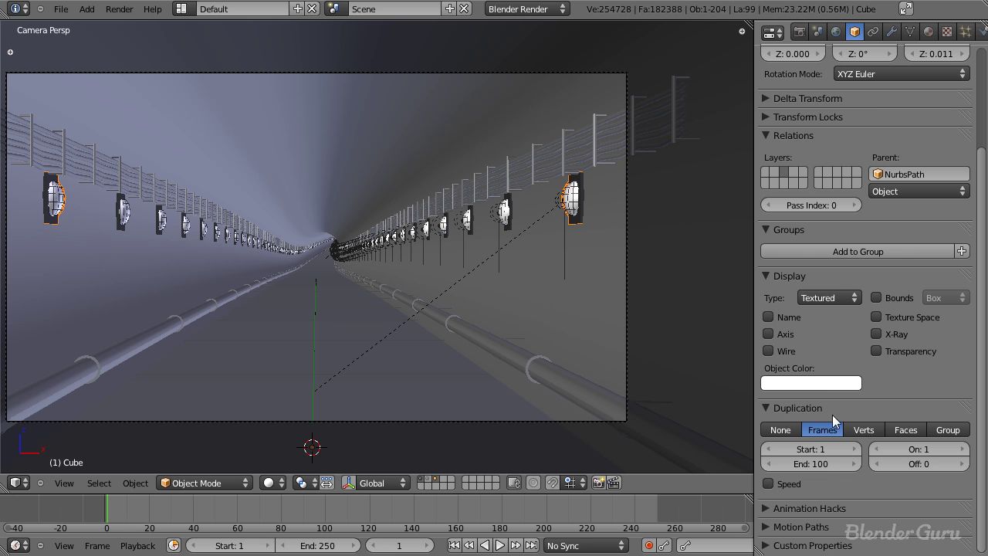
{"action": "left_click", "coordinate": [955, 467]}
{"action": "left_click", "coordinate": [955, 468]}
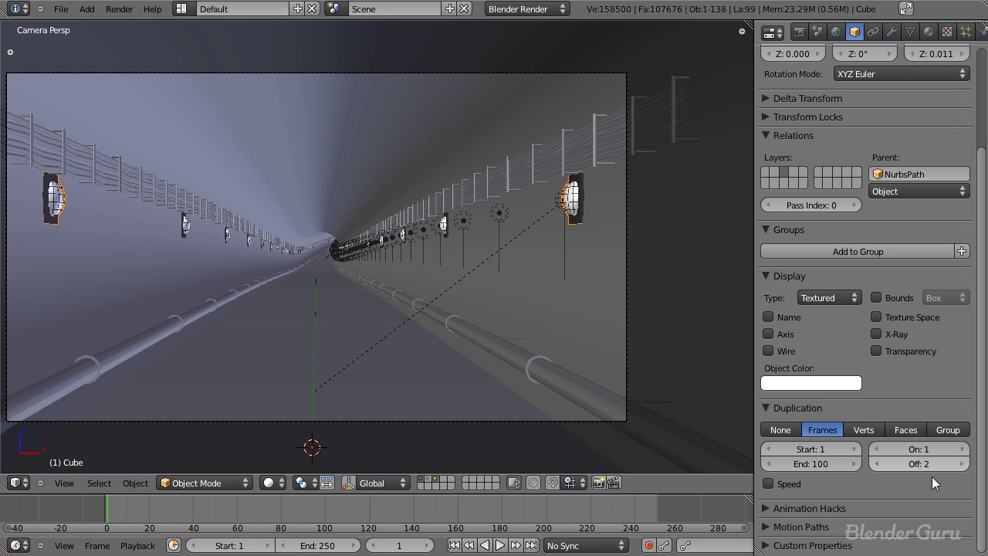
{"action": "left_click", "coordinate": [953, 465]}
{"action": "left_click", "coordinate": [954, 465]}
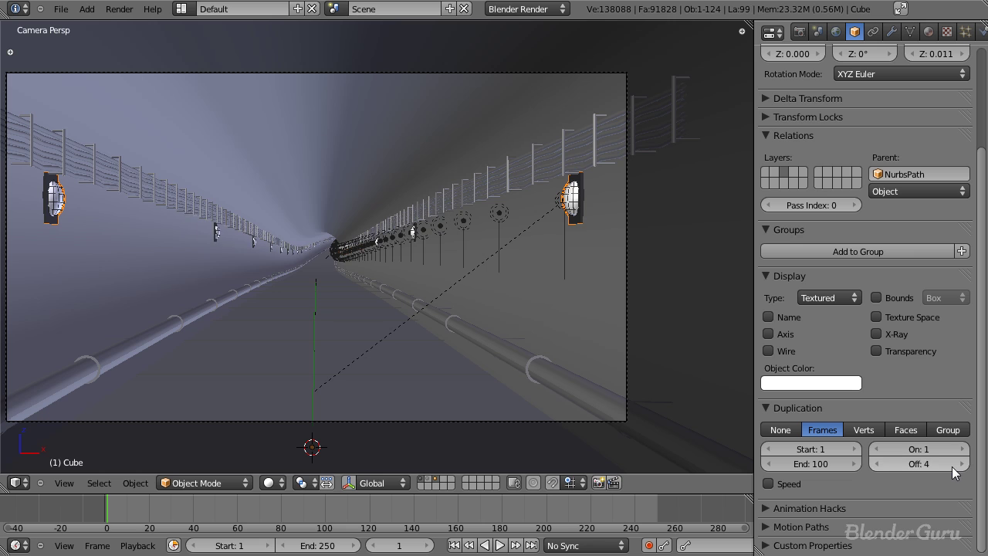
{"action": "left_click", "coordinate": [953, 465]}
{"action": "scroll", "coordinate": [593, 341], "scroll_direction": "up", "scroll_amount": 6}
{"action": "key", "text": "z"}
{"action": "key", "text": "z"}
{"action": "scroll", "coordinate": [385, 240], "scroll_direction": "down", "scroll_amount": 3}
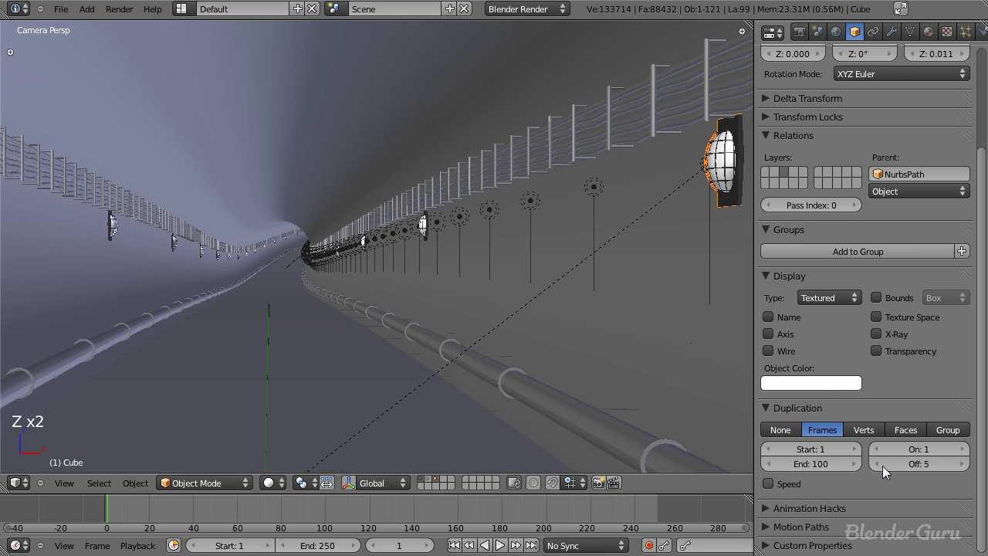
{"action": "left_click", "coordinate": [880, 464]}
{"action": "left_click", "coordinate": [880, 464]}
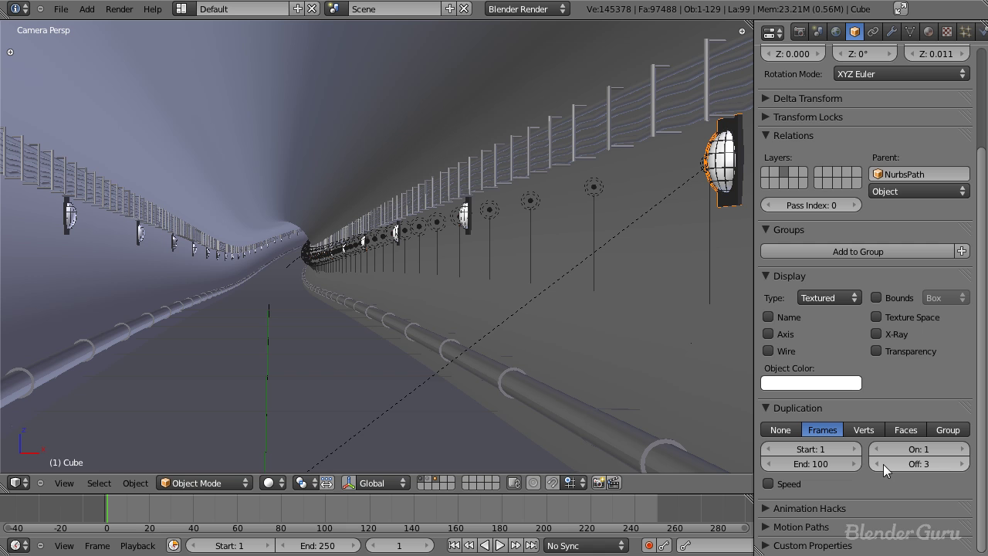
Select the point lamp and set its frame duplication Off value to 3 to match the fixtures.
{"action": "right_click", "coordinate": [604, 194]}
{"action": "scroll", "coordinate": [618, 193], "scroll_direction": "down", "scroll_amount": 2}
{"action": "key", "text": "z"}
{"action": "right_click", "coordinate": [569, 203]}
{"action": "key", "text": "z"}
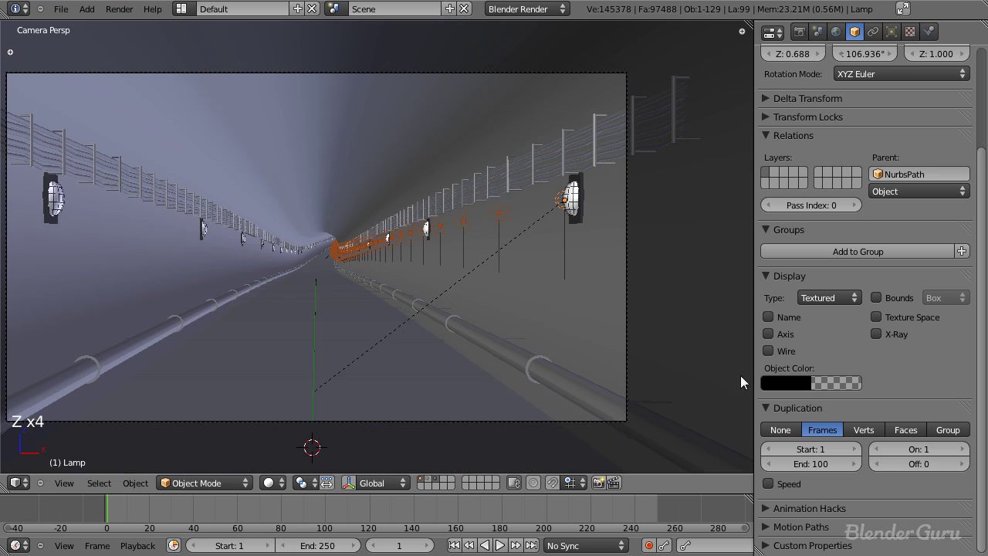
{"action": "left_click", "coordinate": [959, 465]}
{"action": "left_click", "coordinate": [959, 465]}
{"action": "left_click", "coordinate": [959, 465]}
{"action": "scroll", "coordinate": [532, 340], "scroll_direction": "up", "scroll_amount": 5}
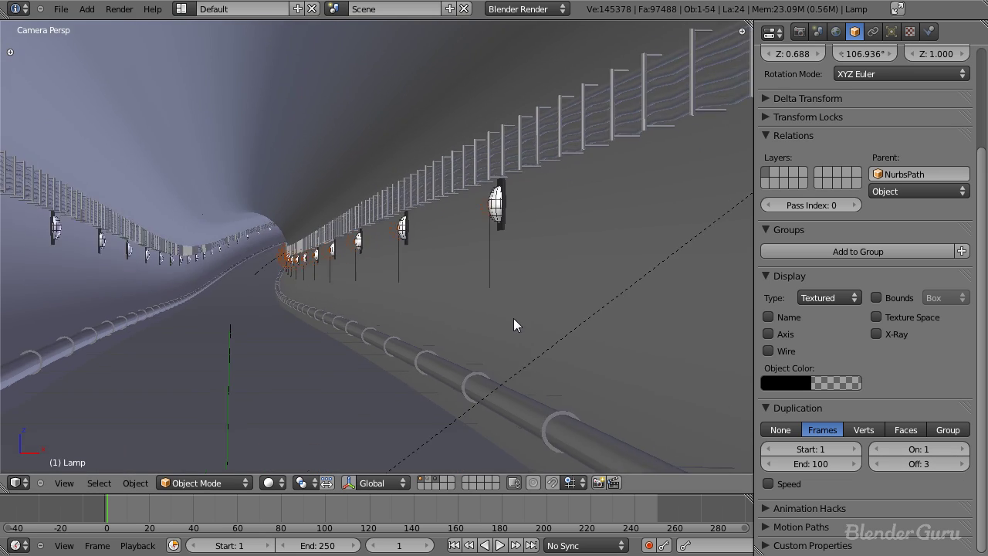
{"action": "scroll", "coordinate": [514, 318], "scroll_direction": "down", "scroll_amount": 5}
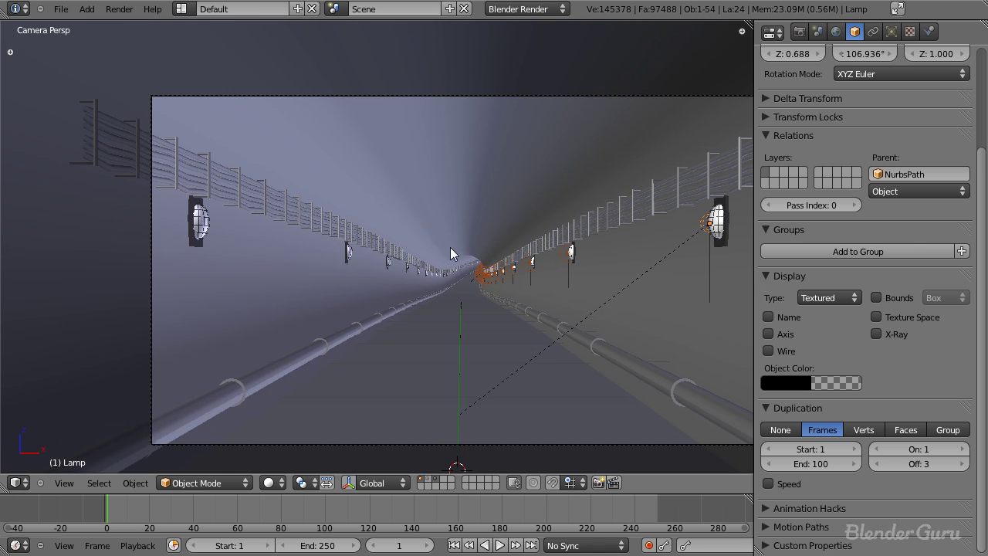
In the front view, duplicate the point lamp along X to the fixture on the opposite tunnel wall.
{"action": "key", "text": "KP_1"}
{"action": "scroll", "coordinate": [491, 284], "scroll_direction": "up", "scroll_amount": 4}
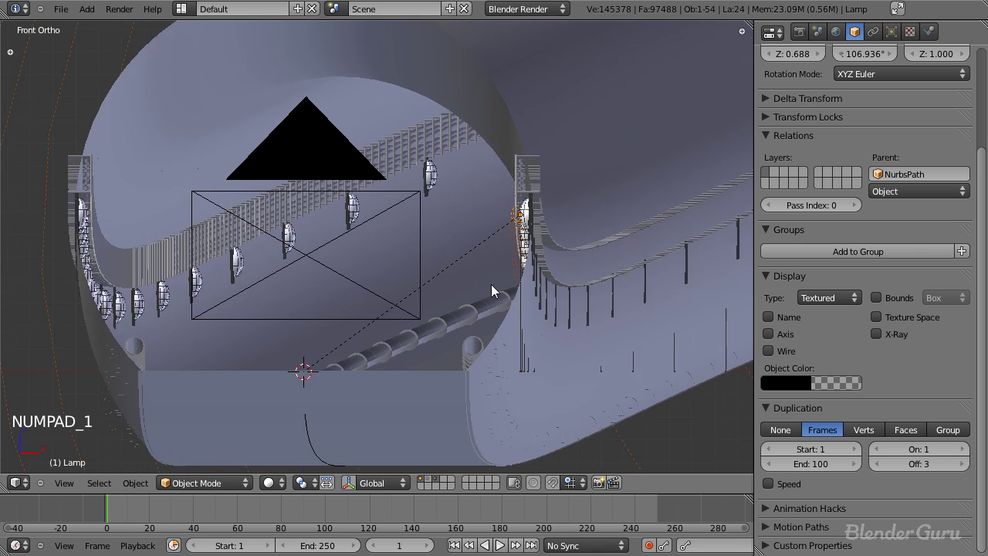
{"action": "middle_click_drag", "start_coordinate": [492, 253], "coordinate": [613, 283], "text": "shift"}
{"action": "scroll", "coordinate": [335, 342], "scroll_direction": "down", "scroll_amount": 3}
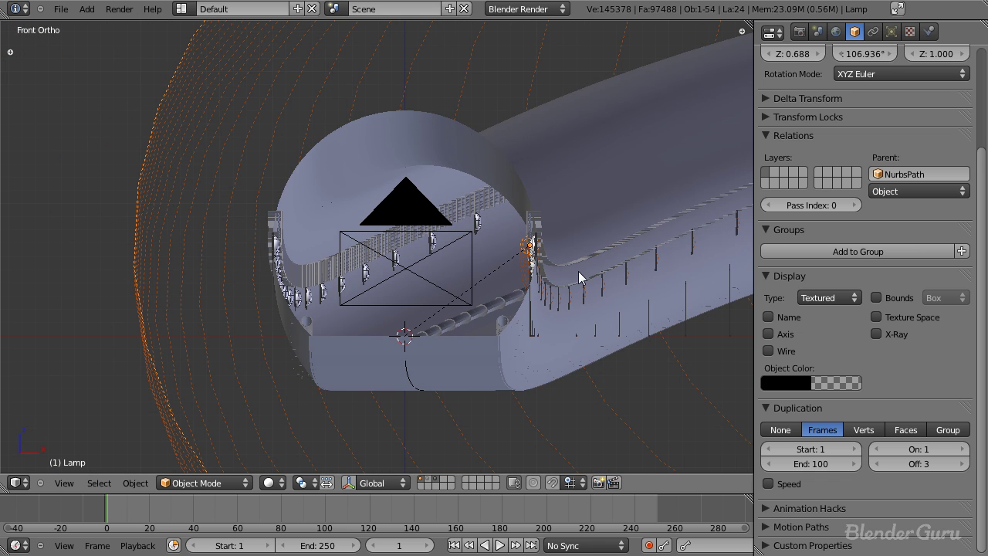
{"action": "scroll", "coordinate": [540, 227], "scroll_direction": "down", "scroll_amount": 5}
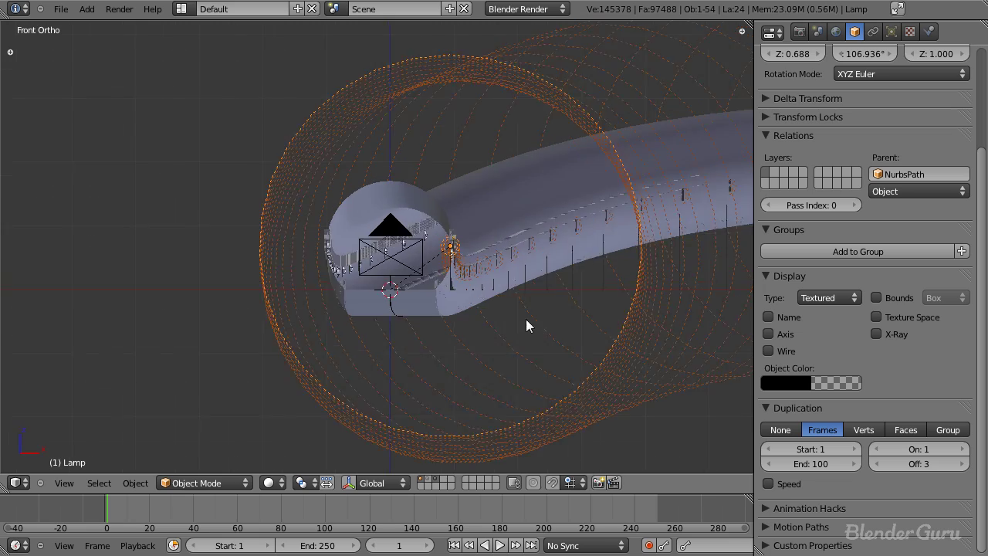
{"action": "scroll", "coordinate": [525, 318], "scroll_direction": "up", "scroll_amount": 6}
{"action": "key", "text": "shift+d"}
{"action": "key", "text": "x"}
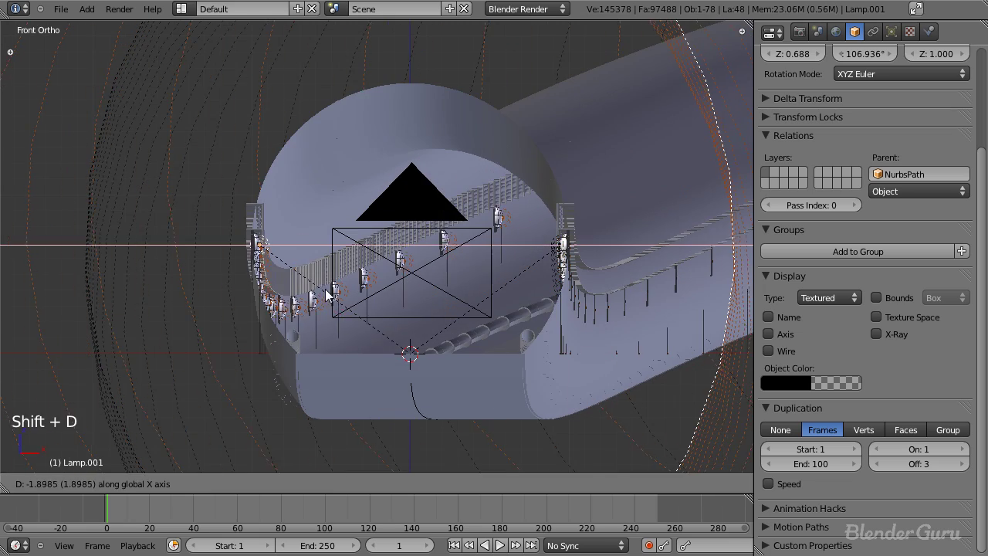
{"action": "left_click", "coordinate": [311, 288]}
Fine-tune the duplicated point lamp's position along X so it sits at the opposite wall's fixture.
{"action": "scroll", "coordinate": [311, 287], "scroll_direction": "up", "scroll_amount": 2}
{"action": "scroll", "coordinate": [496, 302], "scroll_direction": "up", "scroll_amount": 2}
{"action": "middle_click_drag", "start_coordinate": [310, 287], "coordinate": [402, 328], "text": "shift"}
{"action": "scroll", "coordinate": [496, 303], "scroll_direction": "up", "scroll_amount": 5}
{"action": "key", "text": "g"}
{"action": "key", "text": "x"}
{"action": "left_click", "coordinate": [468, 307]}
{"action": "scroll", "coordinate": [467, 306], "scroll_direction": "down", "scroll_amount": 3}
{"action": "key", "text": "z"}
{"action": "key", "text": "z"}
{"action": "scroll", "coordinate": [411, 322], "scroll_direction": "down", "scroll_amount": 7}
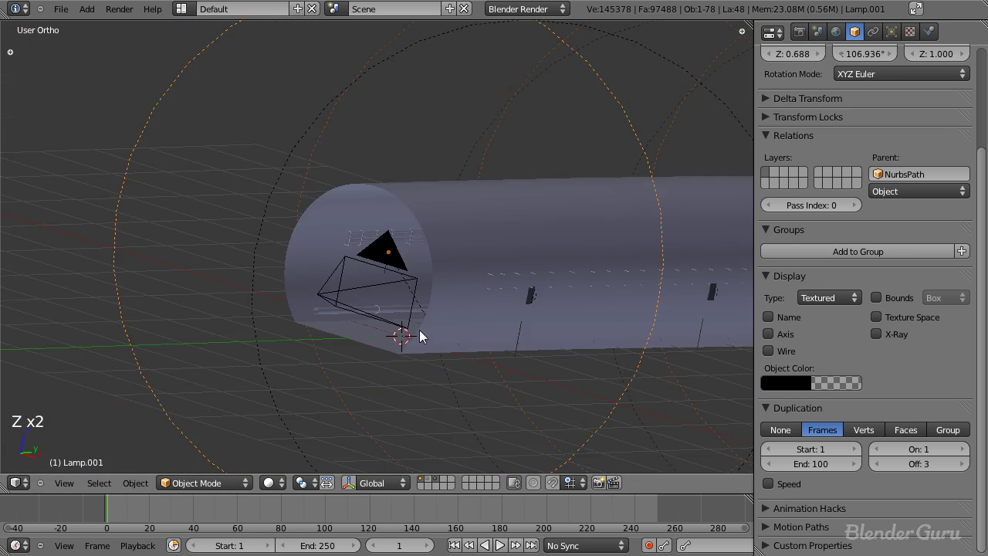
Link the object data of the original point lamp to its duplicate and save the file.
{"action": "scroll", "coordinate": [391, 360], "scroll_direction": "up", "scroll_amount": 3}
{"action": "middle_click_drag", "start_coordinate": [391, 360], "coordinate": [788, 183]}
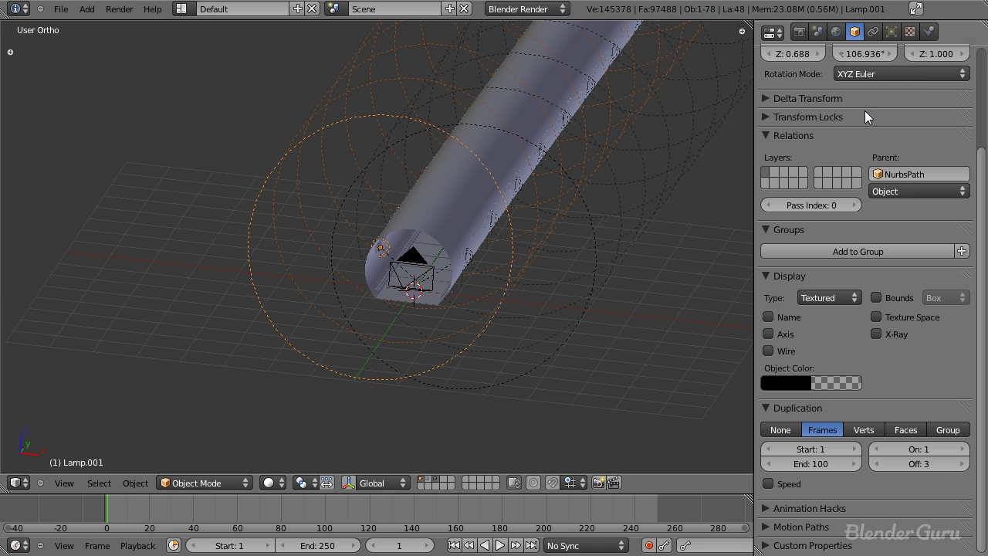
{"action": "left_click", "coordinate": [892, 30]}
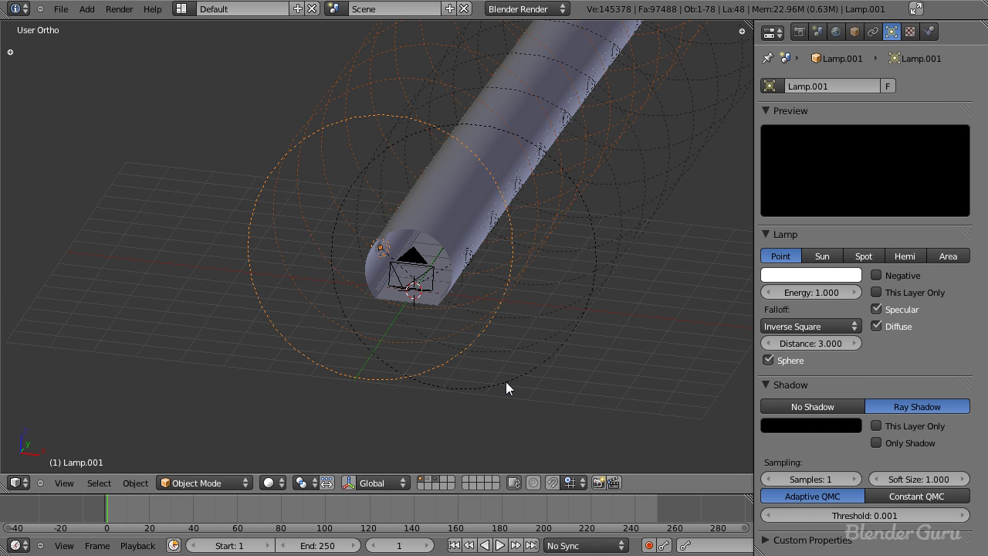
{"action": "right_click", "coordinate": [539, 242], "text": "shift"}
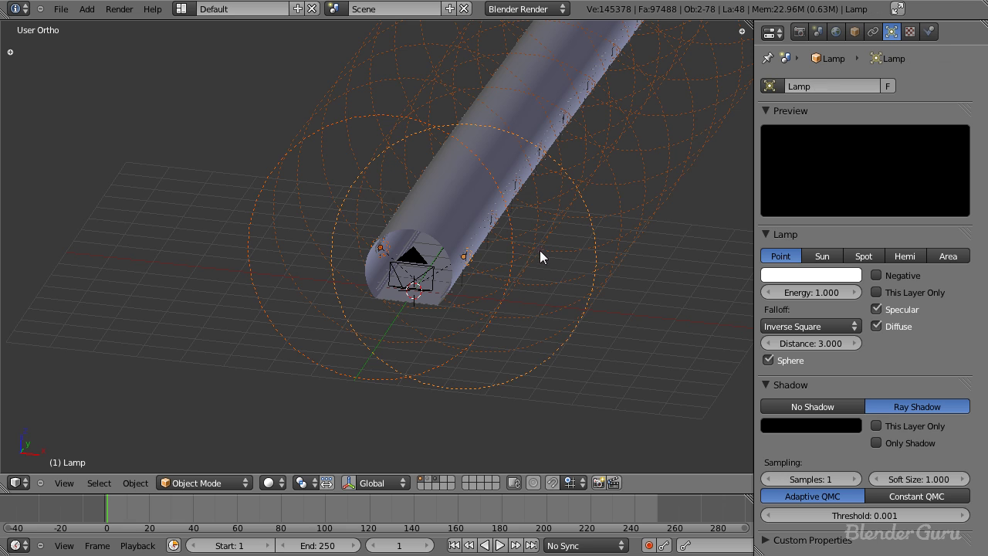
{"action": "key", "text": "ctrl+l"}
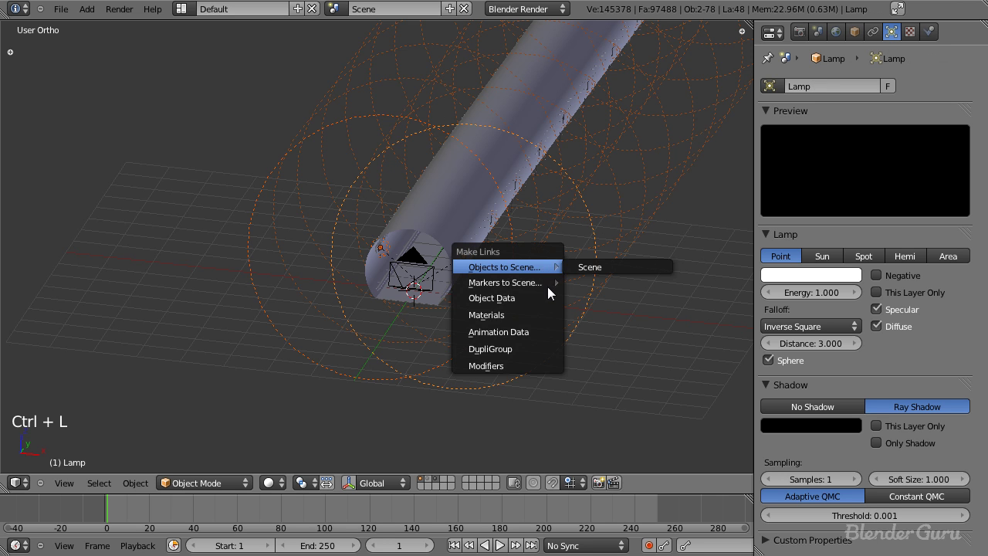
{"action": "left_click", "coordinate": [532, 298]}
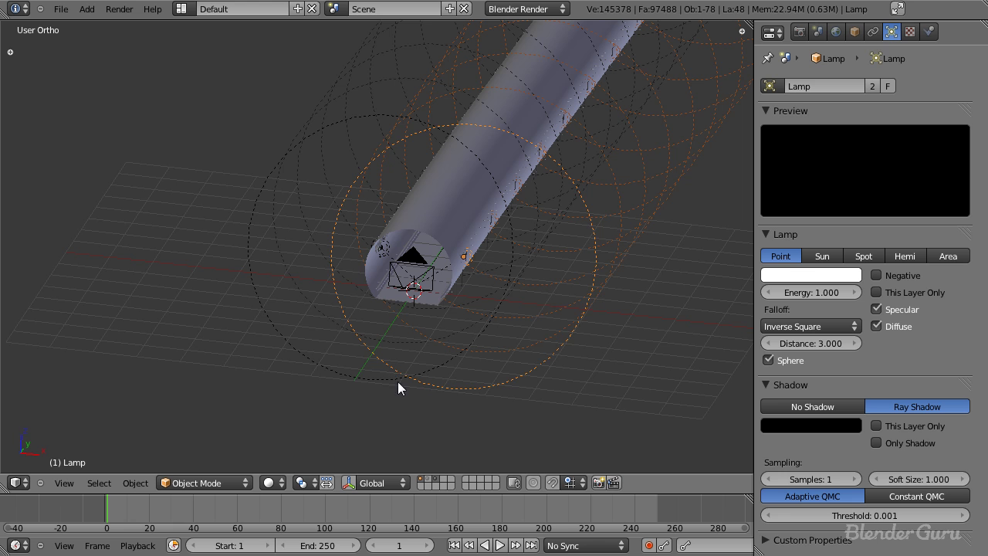
{"action": "key", "text": "ctrl+s"}
In the camera view, also show the second layer containing the rails, and save the file.
{"action": "key", "text": "KP_0"}
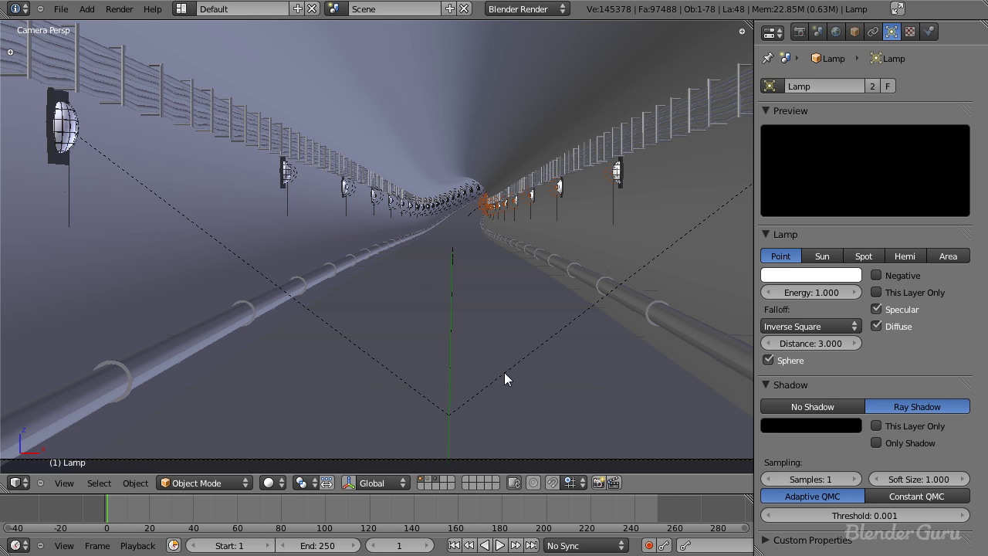
{"action": "left_click", "coordinate": [428, 480], "text": "shift"}
{"action": "scroll", "coordinate": [519, 345], "scroll_direction": "up", "scroll_amount": 2}
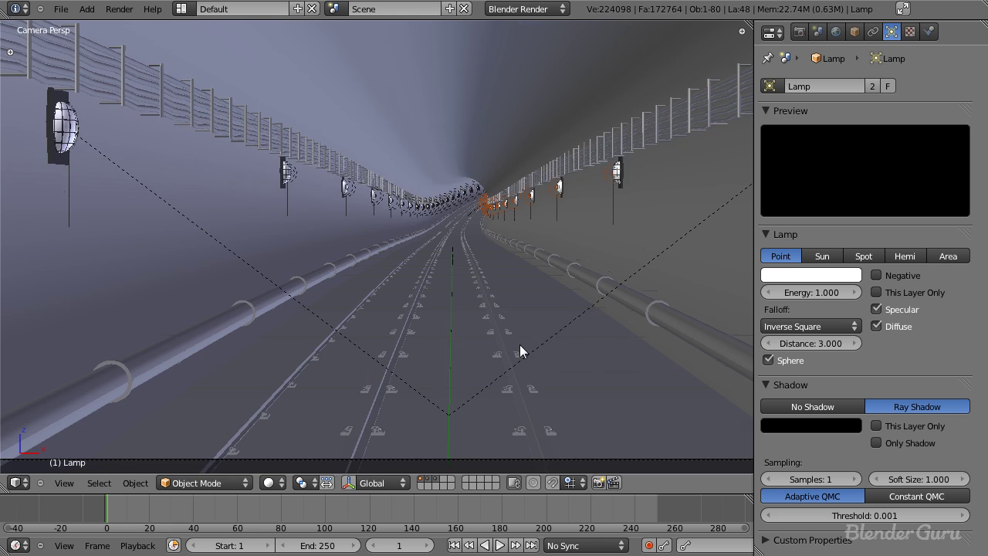
{"action": "scroll", "coordinate": [523, 344], "scroll_direction": "down", "scroll_amount": 3}
{"action": "key", "text": "ctrl+s"}
{"action": "middle_click_drag", "start_coordinate": [536, 340], "coordinate": [487, 398], "text": "shift"}
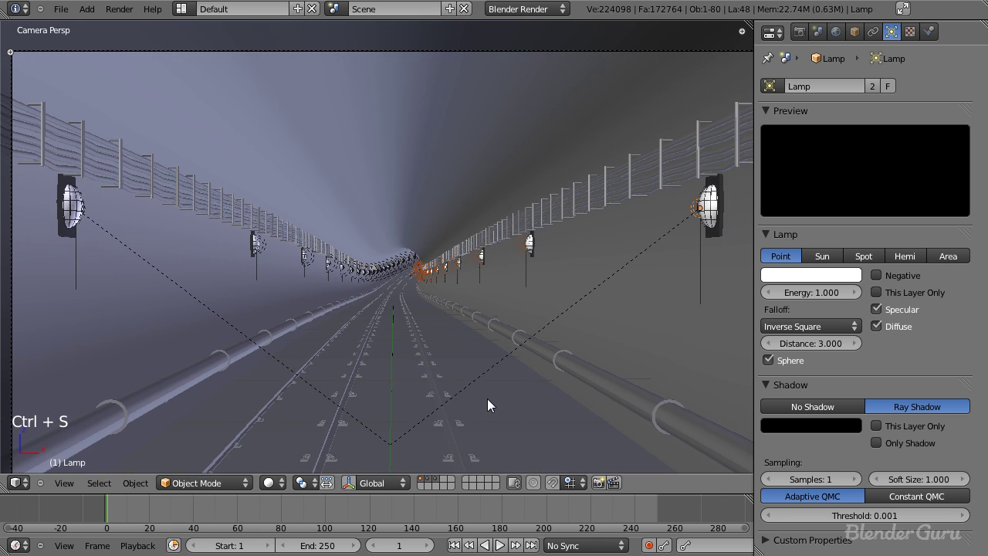
Look over the tunnel ceiling in the camera view and compare it with the train tunnel reference photo.
{"action": "scroll", "coordinate": [487, 398], "scroll_direction": "down", "scroll_amount": 2}
{"action": "middle_click_drag", "start_coordinate": [477, 356], "coordinate": [501, 303], "text": "shift"}
{"action": "scroll", "coordinate": [501, 303], "scroll_direction": "up", "scroll_amount": 2}
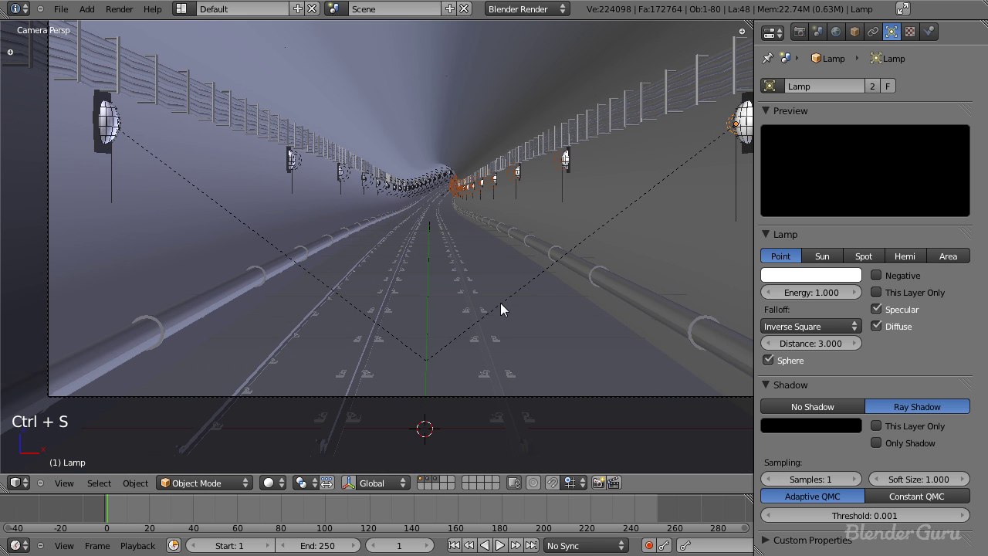
{"action": "scroll", "coordinate": [477, 270], "scroll_direction": "down", "scroll_amount": 1}
{"action": "middle_click_drag", "start_coordinate": [470, 203], "coordinate": [473, 303], "text": "shift"}
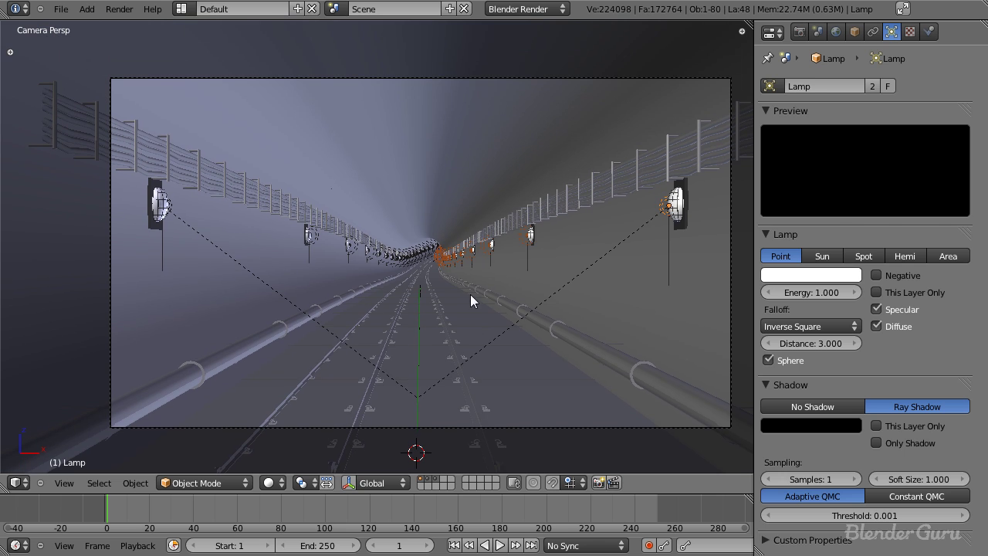
{"action": "right_click", "coordinate": [428, 186]}
{"action": "scroll", "coordinate": [432, 279], "scroll_direction": "up", "scroll_amount": 2}
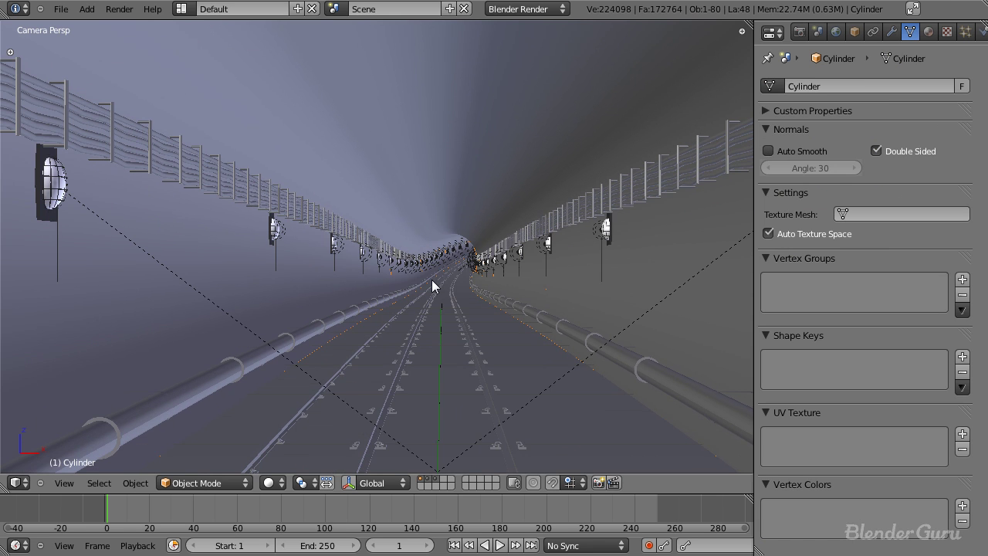
{"action": "scroll", "coordinate": [453, 219], "scroll_direction": "down", "scroll_amount": 2}
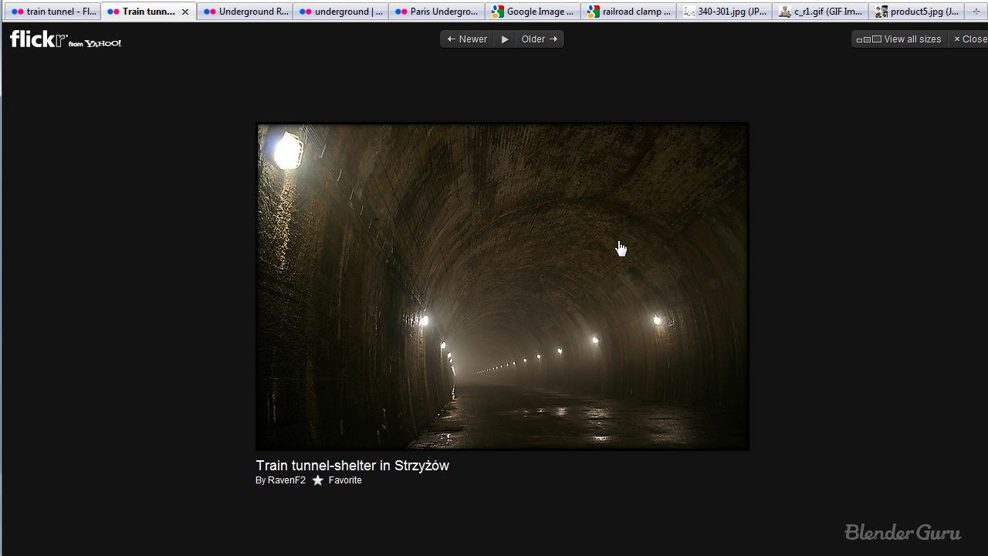
{"action": "key", "text": "alt+Tab"}
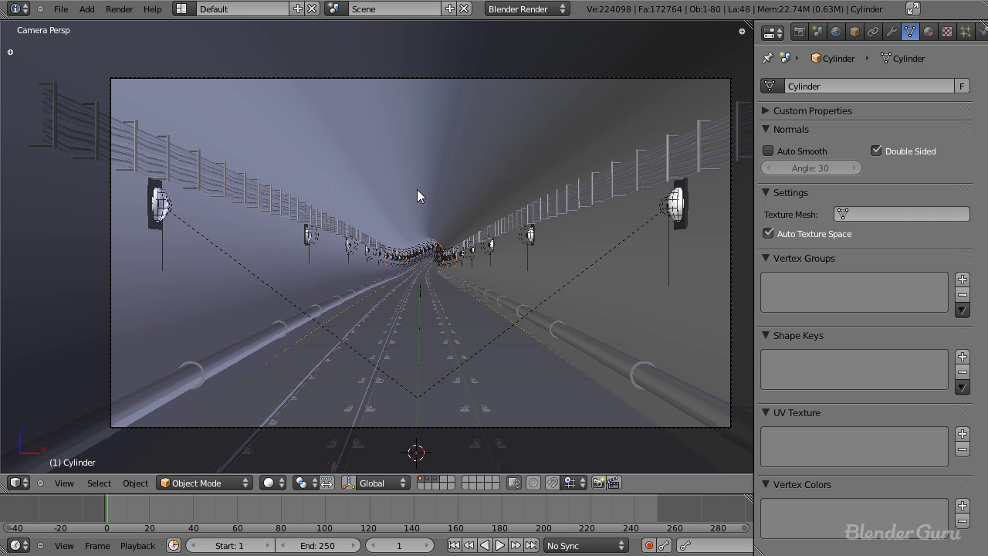
Add a mesh plane in the right view at the tunnel's start and rotate it by -90°.
{"action": "key", "text": "KP_3"}
{"action": "key", "text": "z"}
{"action": "scroll", "coordinate": [397, 236], "scroll_direction": "up", "scroll_amount": 4}
{"action": "key", "text": "shift+a"}
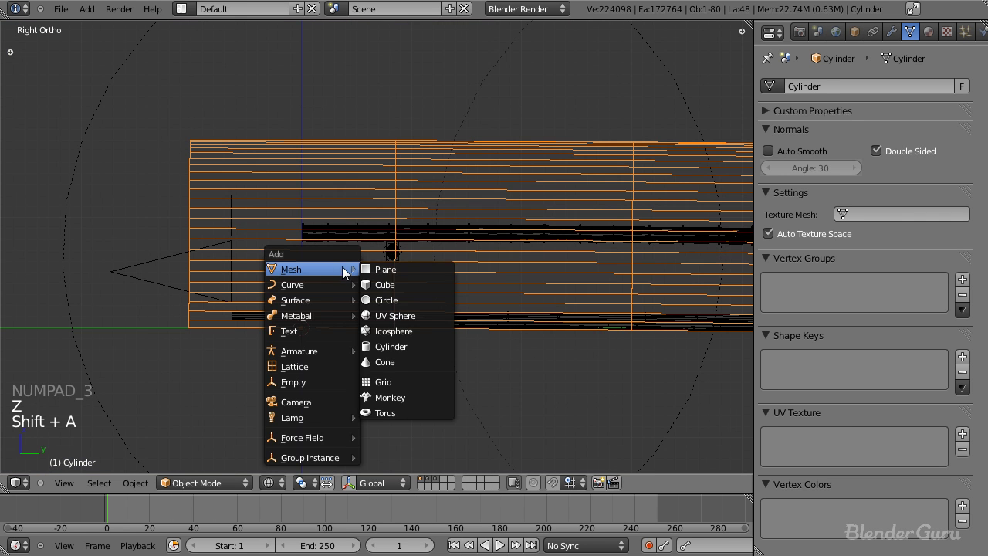
{"action": "left_click", "coordinate": [433, 267]}
{"action": "scroll", "coordinate": [428, 333], "scroll_direction": "down", "scroll_amount": 7}
{"action": "type", "text": "r-90"}
{"action": "left_click", "coordinate": [444, 149]}
Scale the plane down and flatten it along Z into a small wide rectangle facing the tunnel's entrance.
{"action": "scroll", "coordinate": [444, 229], "scroll_direction": "up", "scroll_amount": 4}
{"action": "key", "text": "s"}
{"action": "left_click", "coordinate": [380, 313]}
{"action": "middle_click_drag", "start_coordinate": [380, 313], "coordinate": [587, 255]}
{"action": "key", "text": "s"}
{"action": "left_click", "coordinate": [543, 286]}
{"action": "key", "text": "KP_1"}
{"action": "key", "text": "s"}
{"action": "key", "text": "z"}
{"action": "left_click", "coordinate": [559, 351]}
Raise the rectangular plane along Z to hang near the top of the tunnel in the front view.
{"action": "key", "text": "g"}
{"action": "key", "text": "z"}
{"action": "left_click", "coordinate": [562, 153]}
{"action": "key", "text": "z"}
{"action": "middle_click_drag", "start_coordinate": [562, 153], "coordinate": [559, 212]}
{"action": "key", "text": "KP_1"}
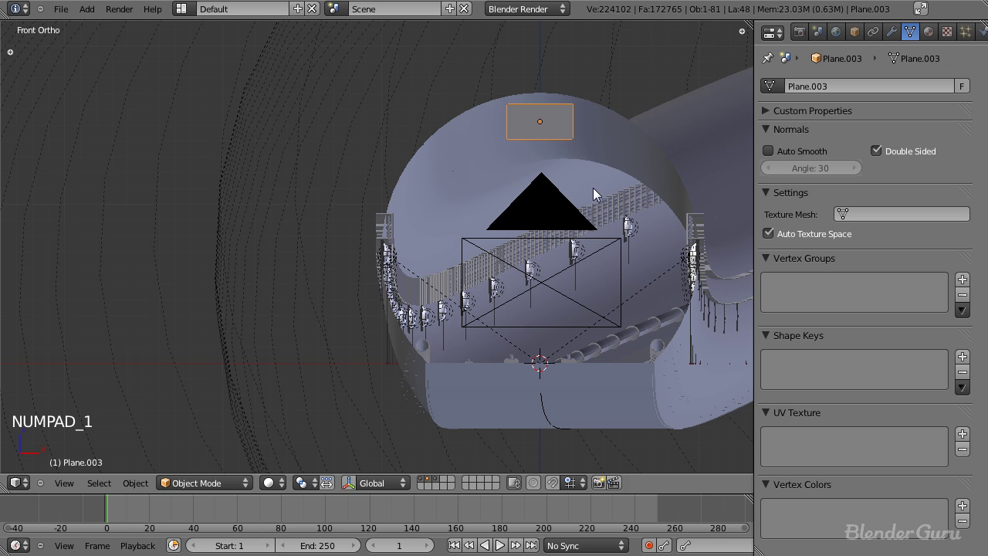
{"action": "key", "text": "g"}
{"action": "left_click", "coordinate": [599, 177]}
Shrink the plane further and fine-tune its height along Z just beneath the tunnel ceiling.
{"action": "key", "text": "s"}
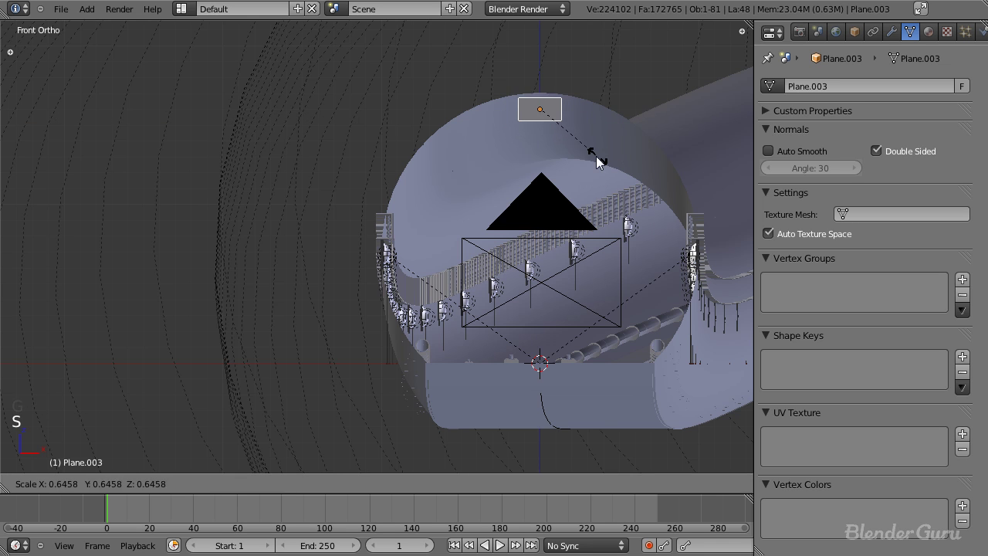
{"action": "left_click", "coordinate": [596, 148]}
{"action": "key", "text": "g"}
{"action": "left_click", "coordinate": [606, 139]}
{"action": "key", "text": "g"}
{"action": "key", "text": "z"}
{"action": "left_click", "coordinate": [606, 135]}
{"action": "middle_click_drag", "start_coordinate": [606, 135], "coordinate": [551, 161]}
{"action": "key", "text": "g"}
{"action": "key", "text": "z"}
{"action": "left_click", "coordinate": [550, 170]}
Check the plane's placement in right, camera and angled wireframe views, and add an Array modifier to it.
{"action": "key", "text": "KP_3"}
{"action": "key", "text": "z"}
{"action": "scroll", "coordinate": [384, 317], "scroll_direction": "up", "scroll_amount": 3}
{"action": "scroll", "coordinate": [350, 317], "scroll_direction": "down", "scroll_amount": 3}
{"action": "key", "text": "Tab"}
{"action": "key", "text": "Tab"}
{"action": "key", "text": "KP_0"}
{"action": "key", "text": "z"}
{"action": "key", "text": "z"}
{"action": "middle_click_drag", "start_coordinate": [349, 319], "coordinate": [540, 224]}
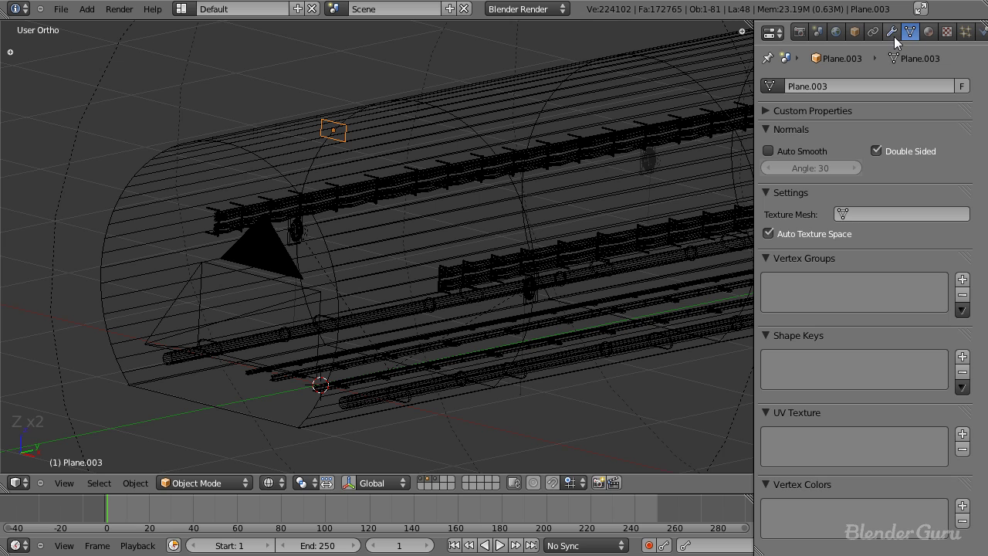
{"action": "left_click", "coordinate": [892, 32]}
{"action": "scroll", "coordinate": [463, 193], "scroll_direction": "down", "scroll_amount": 4}
{"action": "left_click", "coordinate": [871, 105]}
{"action": "left_click", "coordinate": [684, 143]}
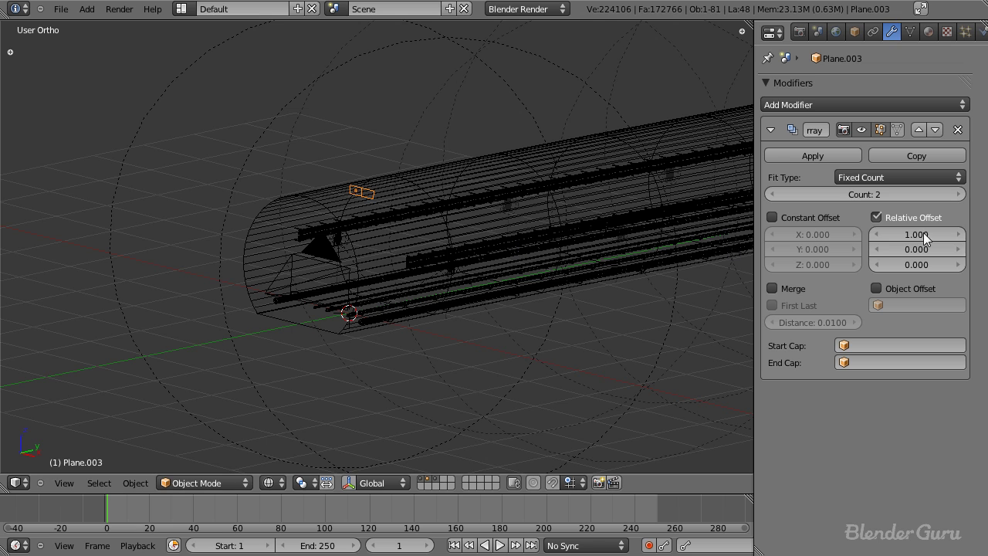
Set the array's relative offset to 0 on X and 1 on Y.
{"action": "left_click", "coordinate": [900, 235]}
{"action": "type", "text": "0"}
{"action": "key", "text": "Tab"}
{"action": "type", "text": "1"}
{"action": "key", "text": "Return"}
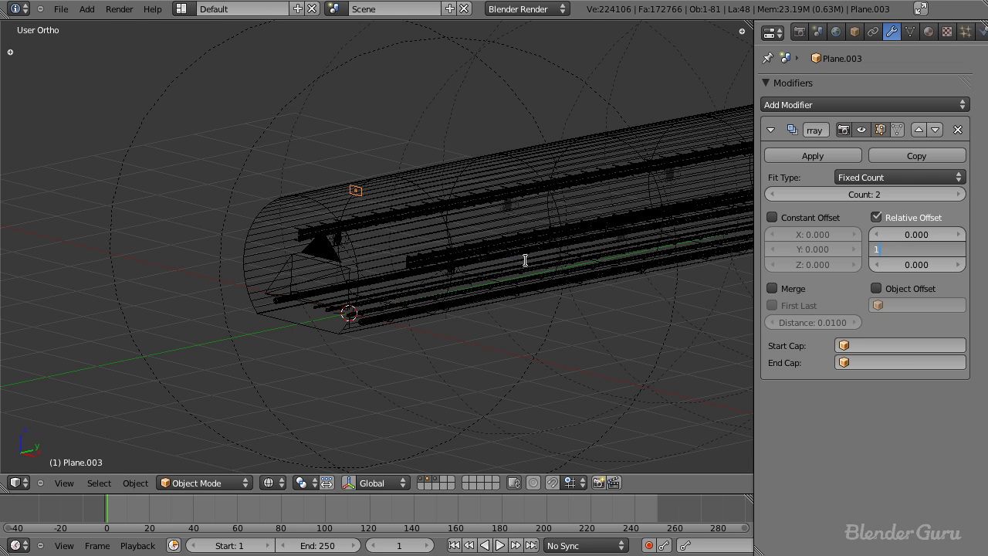
Apply the ceiling plane's object transformation, keeping the array's relative Y offset at 1.
{"action": "scroll", "coordinate": [543, 250], "scroll_direction": "up", "scroll_amount": 5}
{"action": "key", "text": "ctrl+a"}
{"action": "left_click", "coordinate": [404, 356]}
{"action": "left_click", "coordinate": [913, 249]}
{"action": "key", "text": "Return"}
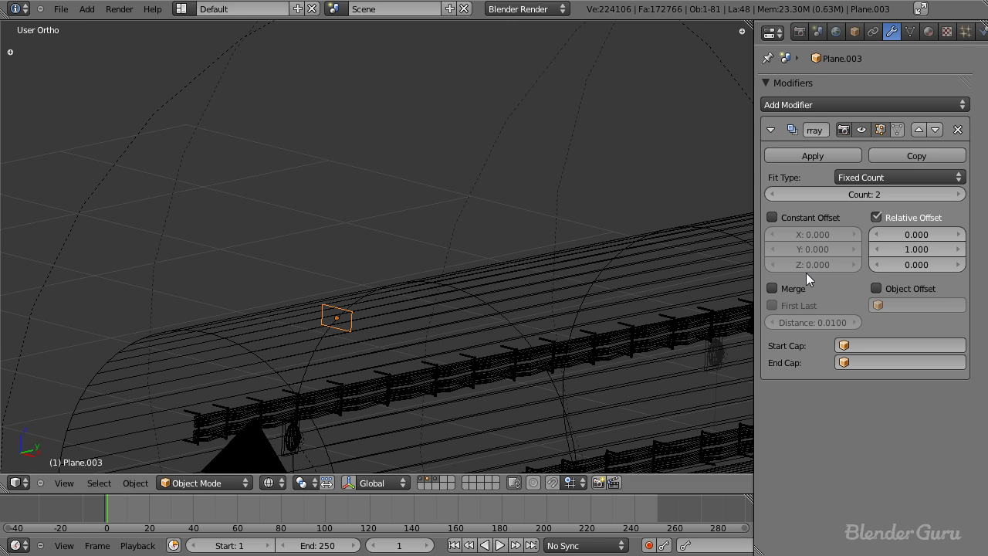
Try relative Y offsets of 10 and 20 for the ceiling plane's array.
{"action": "middle_click_drag", "start_coordinate": [304, 348], "coordinate": [319, 318]}
{"action": "scroll", "coordinate": [319, 320], "scroll_direction": "up", "scroll_amount": 6}
{"action": "middle_click_drag", "start_coordinate": [344, 400], "coordinate": [358, 278], "text": "shift"}
{"action": "left_click", "coordinate": [908, 249]}
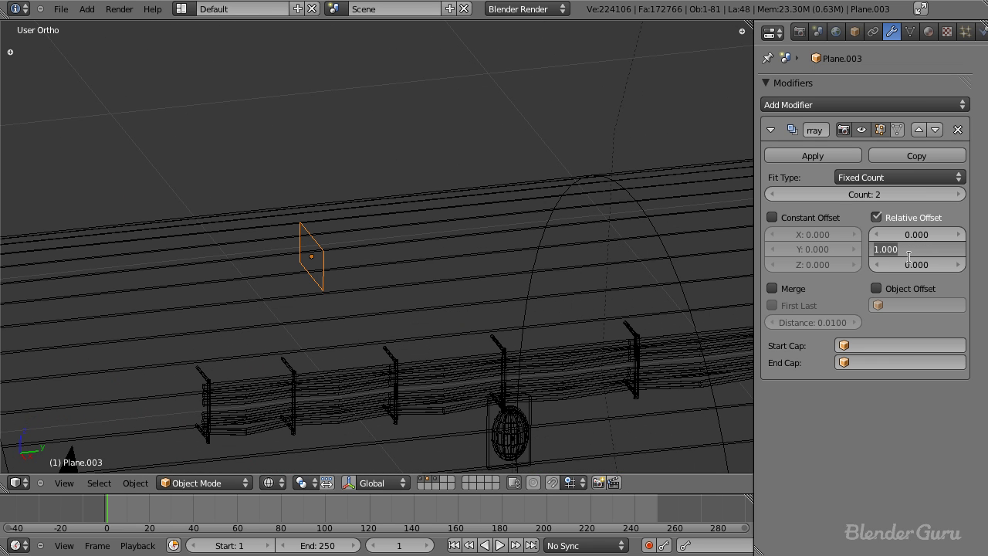
{"action": "type", "text": "10"}
{"action": "key", "text": "Return"}
{"action": "left_click", "coordinate": [906, 250]}
{"action": "type", "text": "20"}
{"action": "key", "text": "Return"}
Inspect the plane up close, including its mesh and side profile, for spacing between the array copies.
{"action": "scroll", "coordinate": [270, 209], "scroll_direction": "down", "scroll_amount": 14}
{"action": "scroll", "coordinate": [384, 302], "scroll_direction": "up", "scroll_amount": 11}
{"action": "key", "text": "Tab"}
{"action": "scroll", "coordinate": [316, 282], "scroll_direction": "up", "scroll_amount": 8}
{"action": "key", "text": "Tab"}
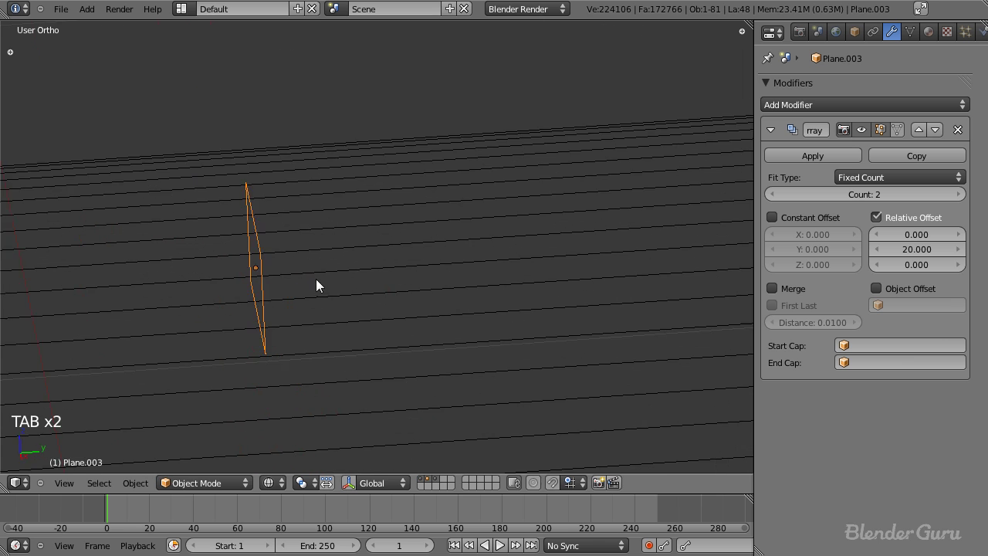
{"action": "key", "text": "KP_3"}
{"action": "scroll", "coordinate": [352, 218], "scroll_direction": "up", "scroll_amount": 5}
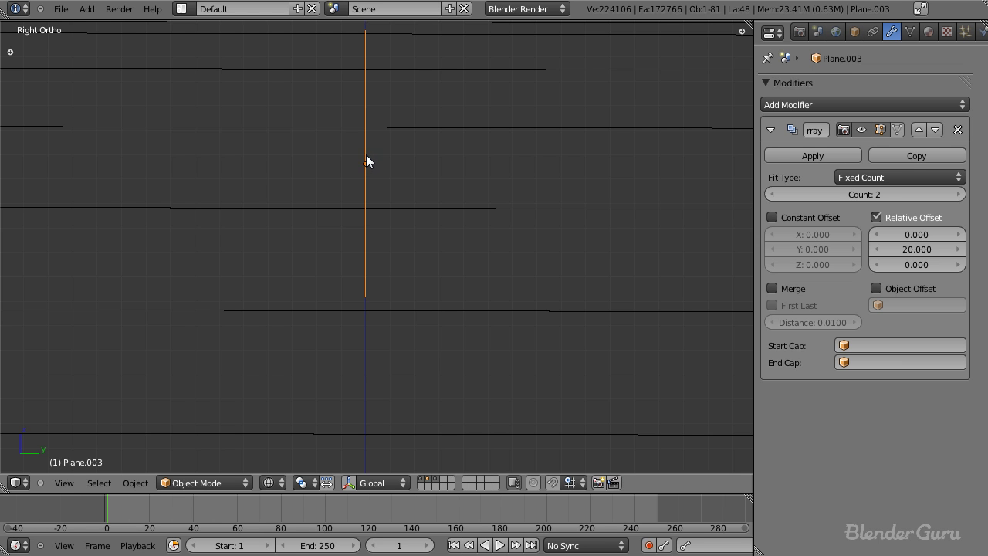
{"action": "scroll", "coordinate": [392, 162], "scroll_direction": "down", "scroll_amount": 3}
Switch the array from relative to constant offset and set its Y distance to 50.
{"action": "left_click", "coordinate": [896, 217]}
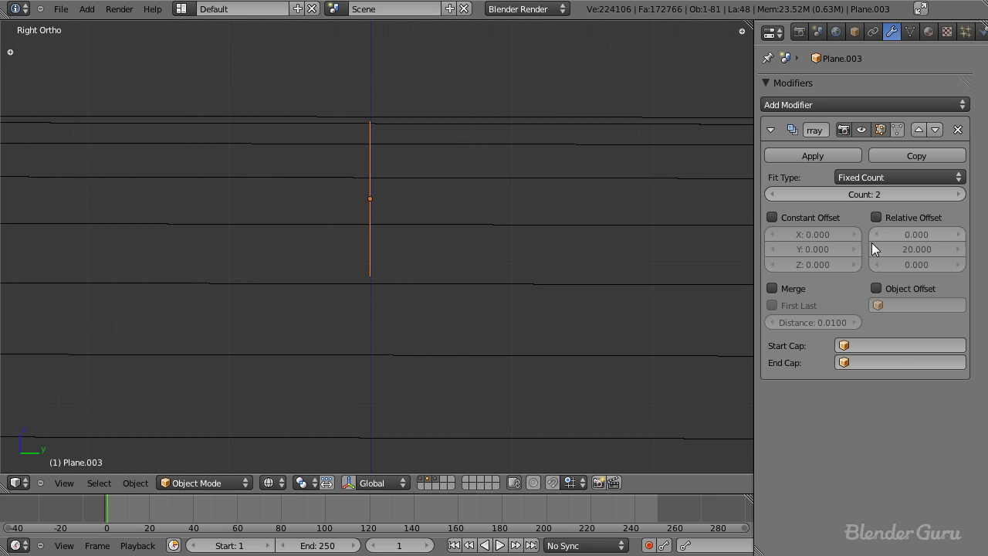
{"action": "left_click", "coordinate": [801, 216]}
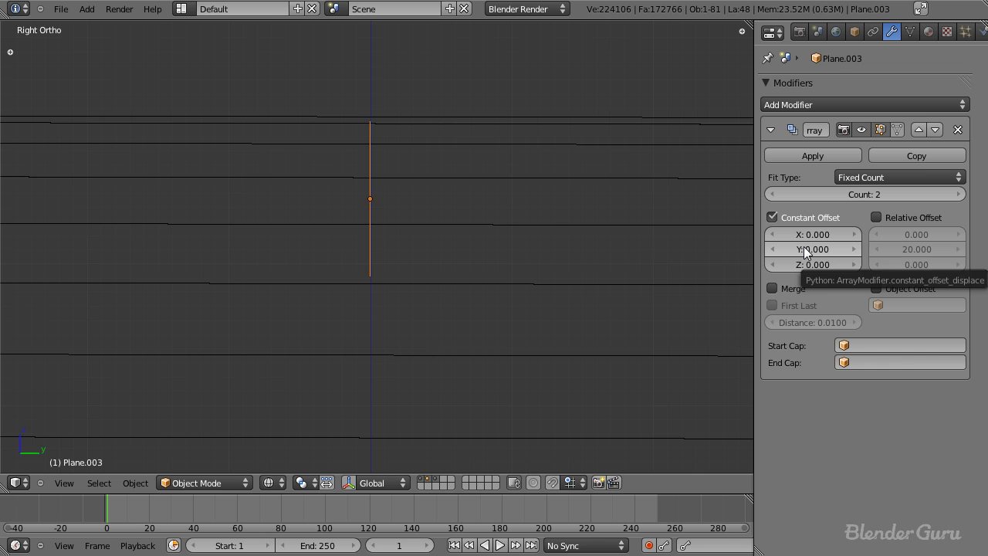
{"action": "scroll", "coordinate": [389, 248], "scroll_direction": "down", "scroll_amount": 5}
{"action": "left_click", "coordinate": [812, 247]}
{"action": "type", "text": "50"}
{"action": "key", "text": "Return"}
Raise the array count to 29 so the ceiling planes run along the length of the tunnel.
{"action": "scroll", "coordinate": [332, 233], "scroll_direction": "down", "scroll_amount": 3}
{"action": "mouse_move", "coordinate": [332, 233]}
{"action": "middle_mouse_down"}
{"action": "mouse_move", "coordinate": [471, 244]}
{"action": "mouse_move", "coordinate": [503, 214]}
{"action": "middle_mouse_up"}
{"action": "key", "text": "z"}
{"action": "key", "text": "z"}
{"action": "left_click", "coordinate": [955, 195]}
{"action": "left_click", "coordinate": [953, 195]}
{"action": "left_click", "coordinate": [954, 195]}
{"action": "scroll", "coordinate": [579, 225], "scroll_direction": "down", "scroll_amount": 3}
{"action": "middle_click_drag", "start_coordinate": [578, 226], "coordinate": [405, 270], "text": "shift"}
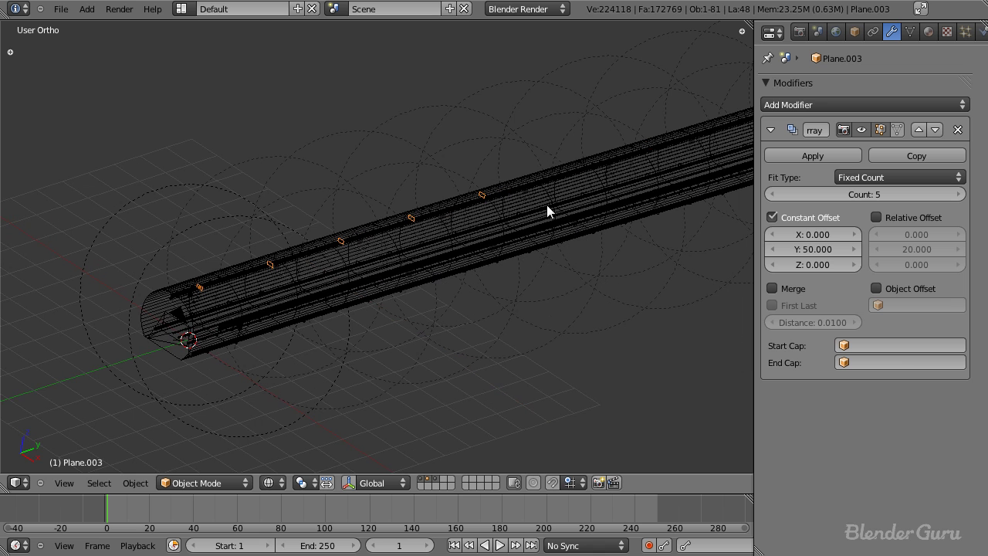
{"action": "left_click", "coordinate": [958, 195]}
{"action": "left_click", "coordinate": [957, 194]}
{"action": "scroll", "coordinate": [596, 245], "scroll_direction": "down", "scroll_amount": 3}
{"action": "middle_click_drag", "start_coordinate": [488, 268], "coordinate": [403, 238], "text": "shift"}
{"action": "left_click", "coordinate": [961, 194]}
{"action": "triple_click", "coordinate": [961, 194]}
{"action": "triple_click", "coordinate": [962, 194]}
{"action": "triple_click", "coordinate": [962, 195]}
{"action": "scroll", "coordinate": [690, 203], "scroll_direction": "down", "scroll_amount": 2}
{"action": "middle_click_drag", "start_coordinate": [457, 249], "coordinate": [390, 204], "text": "shift"}
{"action": "left_click", "coordinate": [961, 195]}
{"action": "left_click", "coordinate": [961, 195]}
{"action": "triple_click", "coordinate": [960, 195]}
{"action": "triple_click", "coordinate": [960, 195]}
{"action": "left_click", "coordinate": [960, 195]}
{"action": "triple_click", "coordinate": [960, 195]}
Add a Curve modifier to the ceiling planes using NurbsPath as its object, and show them shaded in camera view.
{"action": "left_click", "coordinate": [846, 105]}
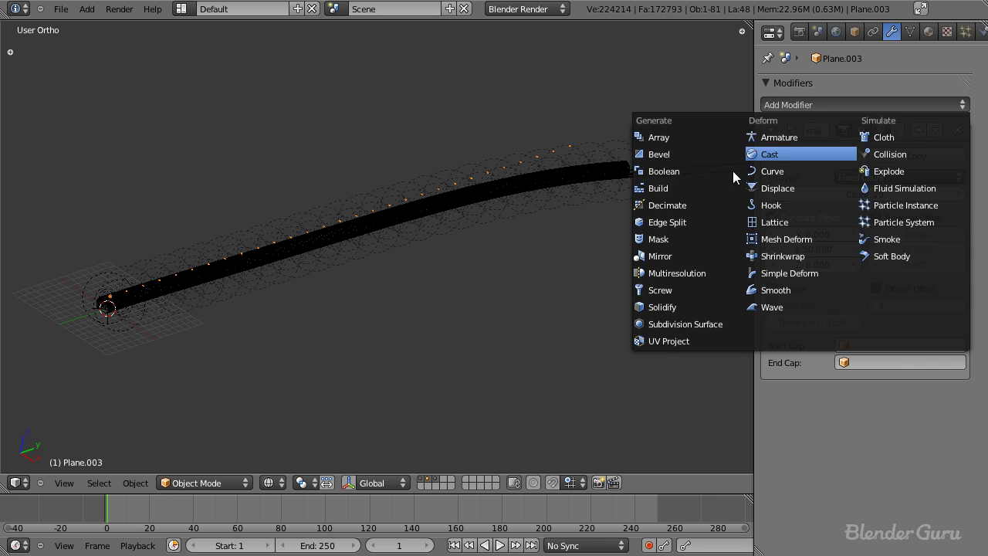
{"action": "left_click", "coordinate": [795, 172]}
{"action": "left_click", "coordinate": [814, 461]}
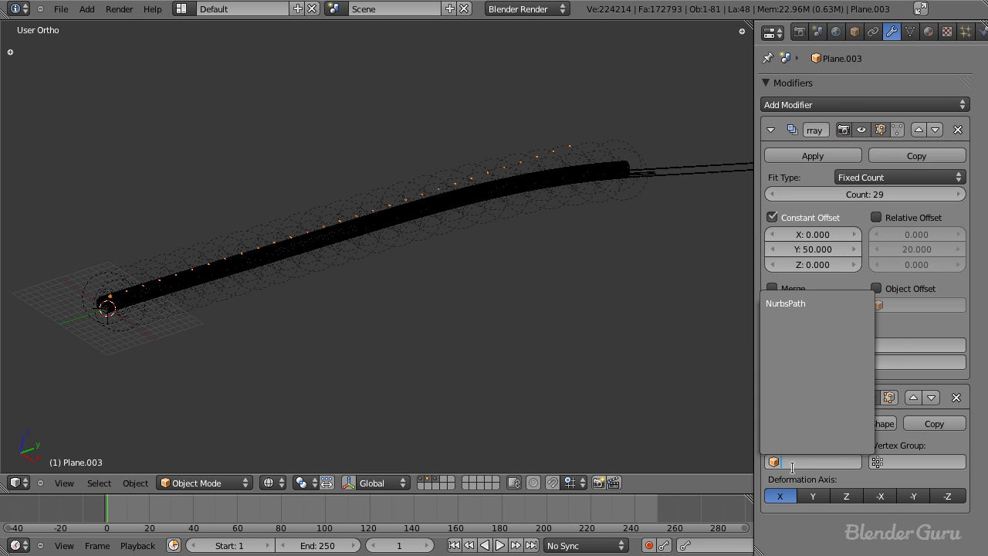
{"action": "left_click", "coordinate": [803, 303]}
{"action": "key", "text": "KP_0"}
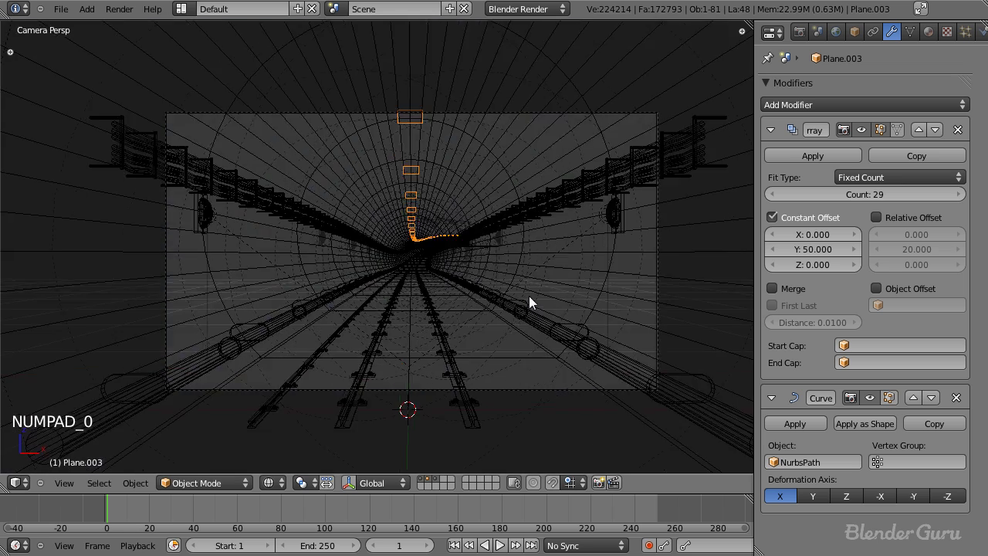
{"action": "key", "text": "z"}
{"action": "scroll", "coordinate": [412, 282], "scroll_direction": "up", "scroll_amount": 4}
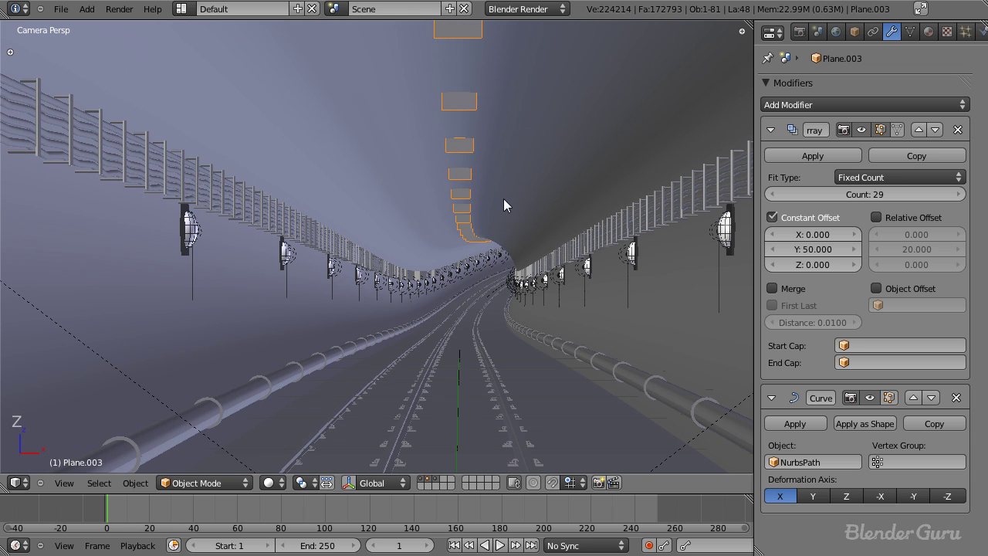
Widen the spacing of the ceiling planes, trying a constant Y offset of 100 and settling on 120.
{"action": "middle_click_drag", "start_coordinate": [471, 187], "coordinate": [448, 282], "text": "shift"}
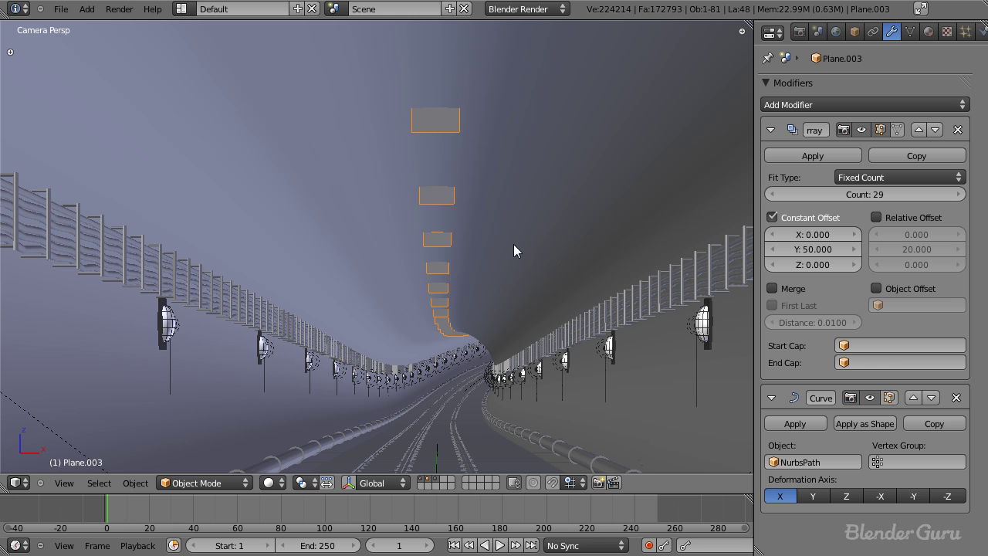
{"action": "scroll", "coordinate": [514, 244], "scroll_direction": "down", "scroll_amount": 3}
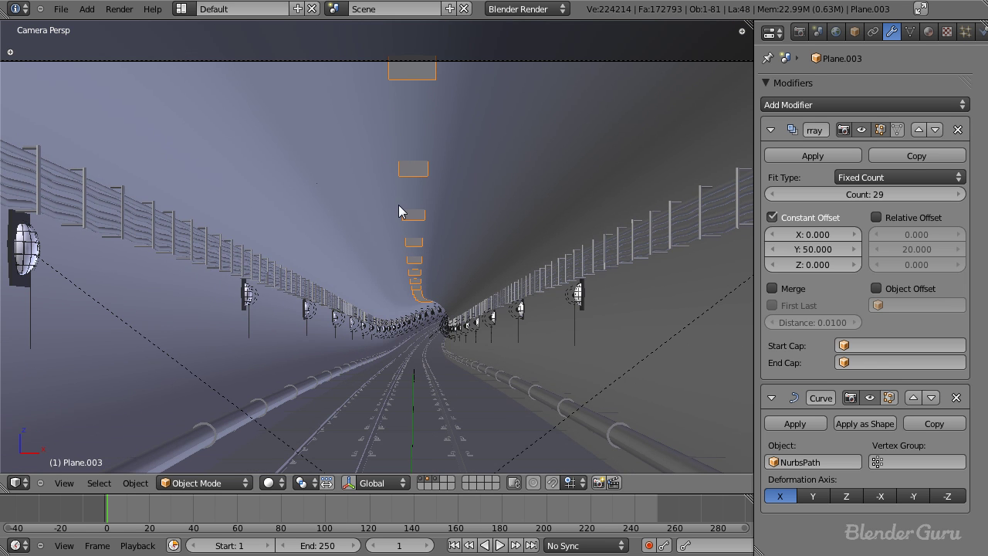
{"action": "scroll", "coordinate": [402, 228], "scroll_direction": "down", "scroll_amount": 1}
{"action": "scroll", "coordinate": [459, 201], "scroll_direction": "up", "scroll_amount": 3}
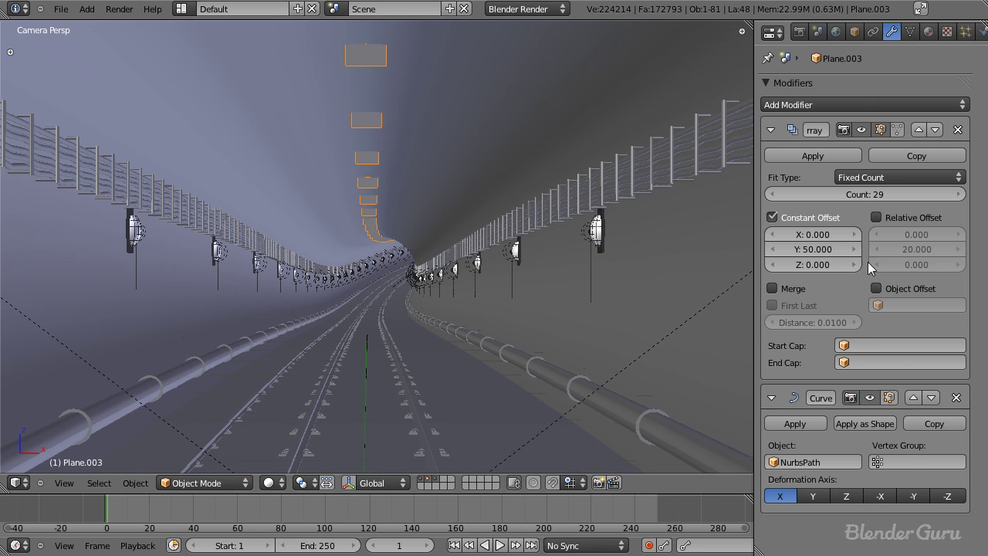
{"action": "left_click", "coordinate": [816, 251]}
{"action": "type", "text": "100"}
{"action": "key", "text": "Return"}
{"action": "left_click", "coordinate": [816, 249]}
{"action": "type", "text": "120"}
{"action": "key", "text": "Return"}
Deselect the ceiling planes and save the file.
{"action": "scroll", "coordinate": [517, 277], "scroll_direction": "down", "scroll_amount": 5}
{"action": "key", "text": "ctrl+s"}
{"action": "left_click", "coordinate": [508, 272]}
{"action": "scroll", "coordinate": [505, 287], "scroll_direction": "up", "scroll_amount": 2}
{"action": "key", "text": "a"}
{"action": "scroll", "coordinate": [503, 289], "scroll_direction": "down", "scroll_amount": 2}
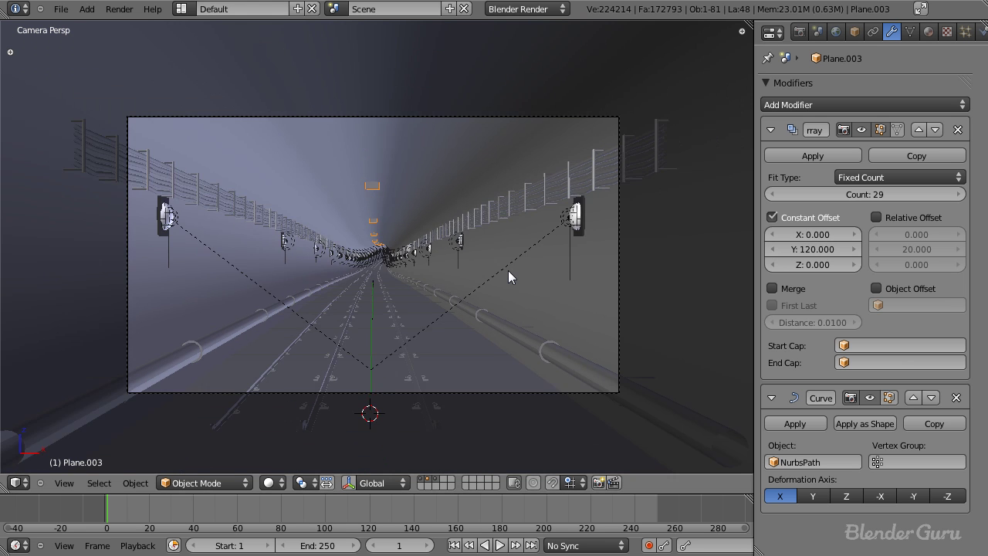
{"action": "scroll", "coordinate": [503, 289], "scroll_direction": "up", "scroll_amount": 3}
{"action": "key", "text": "ctrl+s"}
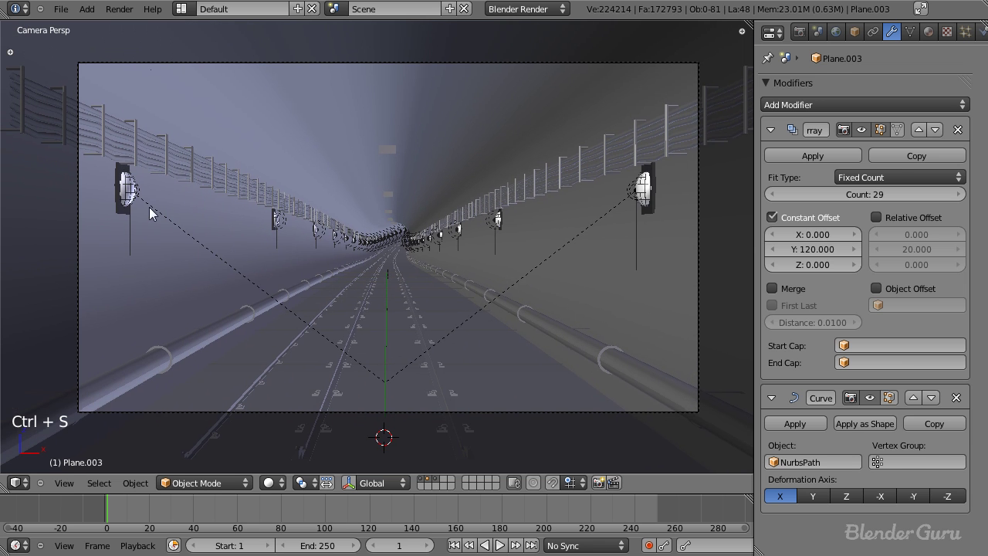
Select the point lamp in the nearest fixture on the left wall and view its object duplication settings.
{"action": "key", "text": "z"}
{"action": "right_click", "coordinate": [142, 196]}
{"action": "key", "text": "z"}
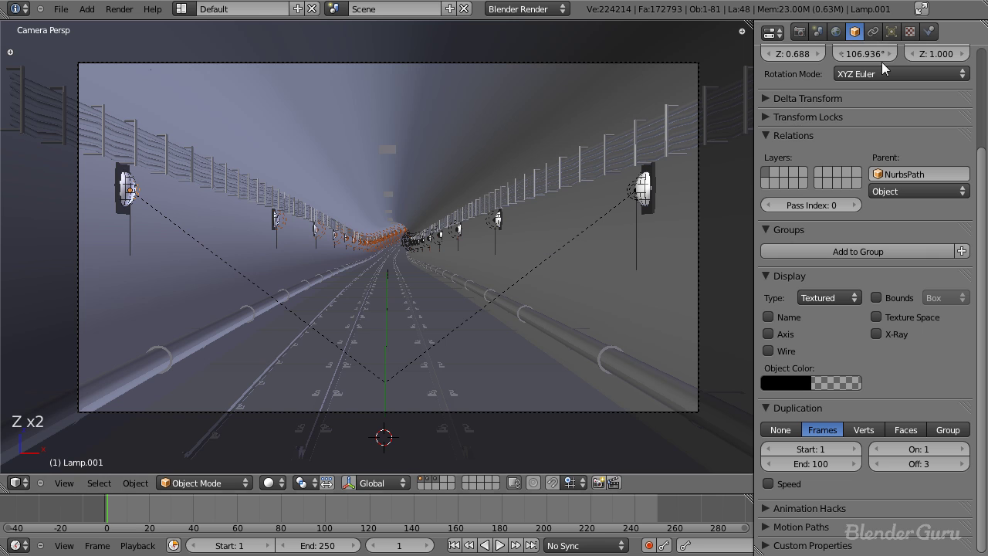
{"action": "scroll", "coordinate": [197, 214], "scroll_direction": "up", "scroll_amount": 1}
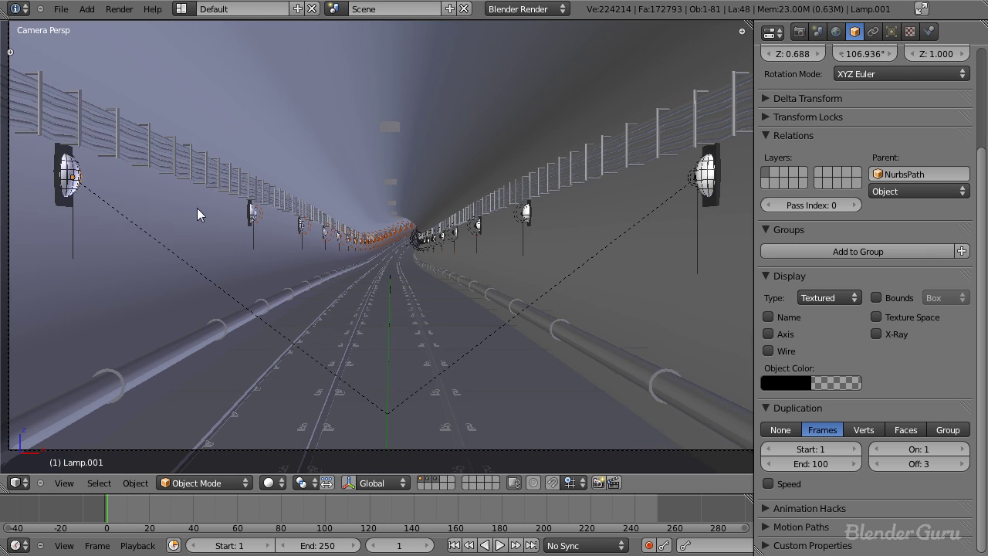
{"action": "middle_click_drag", "start_coordinate": [197, 214], "coordinate": [371, 253], "text": "shift"}
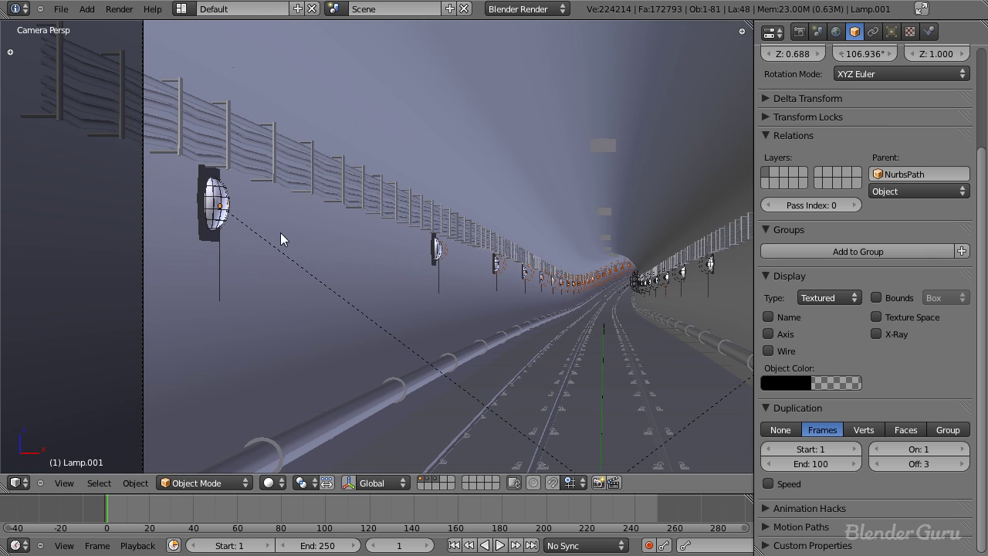
Select the nearest caged wall fixture on the left wall and view its material settings.
{"action": "right_click", "coordinate": [209, 208]}
{"action": "left_click", "coordinate": [928, 31]}
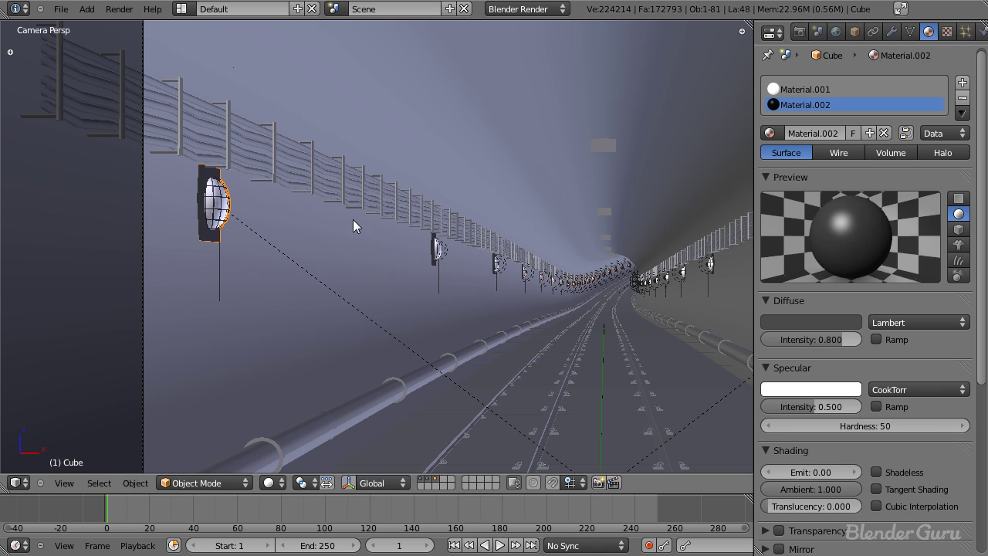
{"action": "scroll", "coordinate": [510, 245], "scroll_direction": "down", "scroll_amount": 1}
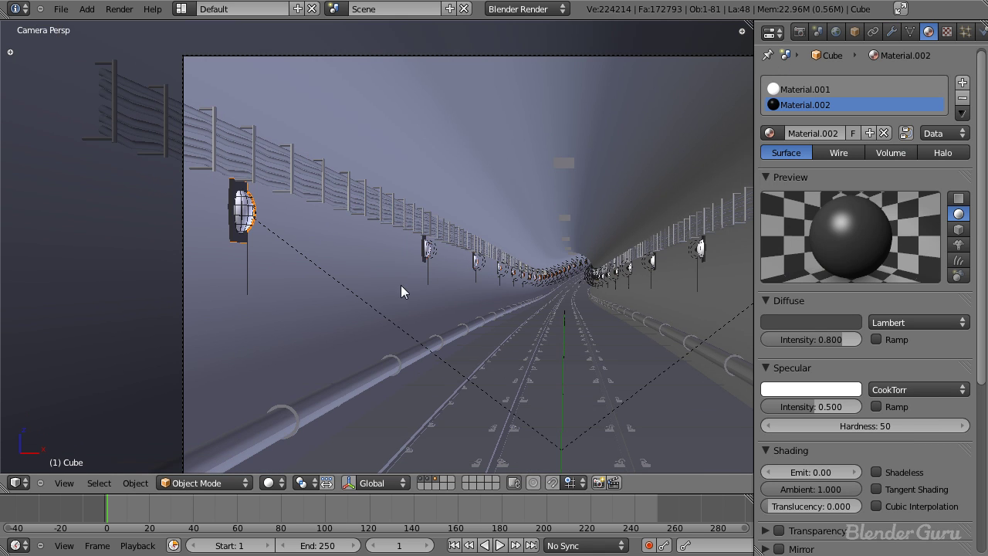
{"action": "scroll", "coordinate": [231, 232], "scroll_direction": "up", "scroll_amount": 4}
{"action": "scroll", "coordinate": [144, 207], "scroll_direction": "down", "scroll_amount": 1}
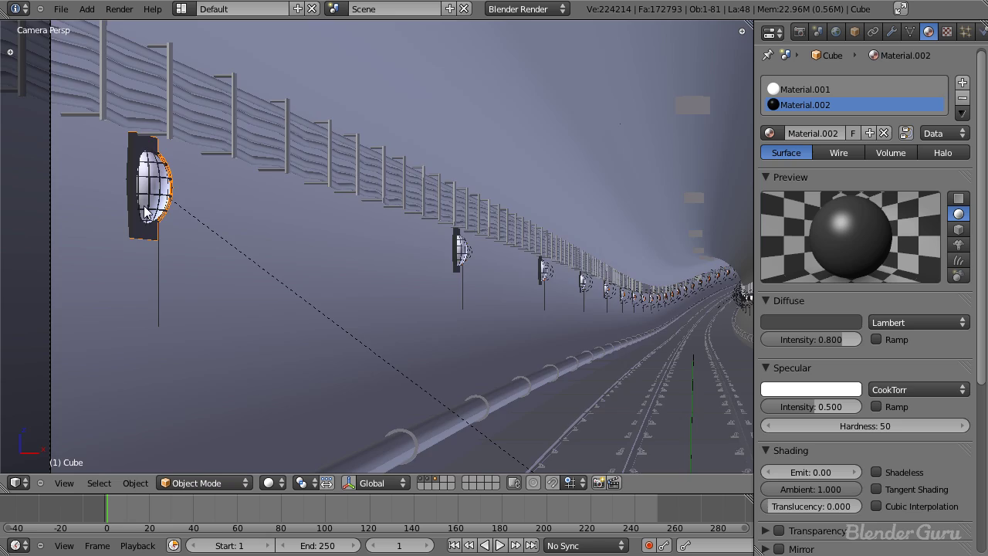
Check the point lamp's placement within the nearest left-wall fixture, comparing wireframe and solid display, and reselect the fixture.
{"action": "key", "text": "z"}
{"action": "key", "text": "z"}
{"action": "key", "text": "z"}
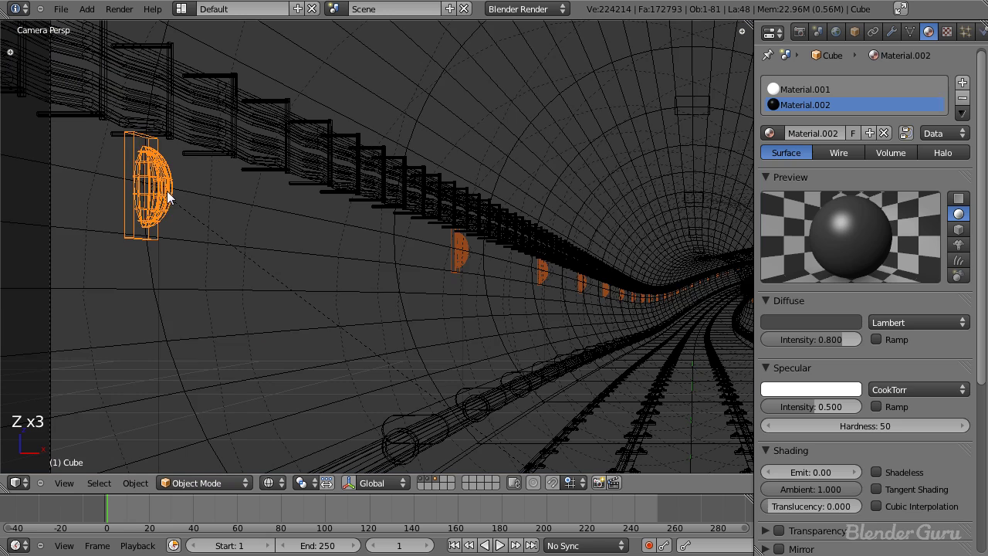
{"action": "right_click", "coordinate": [164, 194]}
{"action": "right_click", "coordinate": [164, 195]}
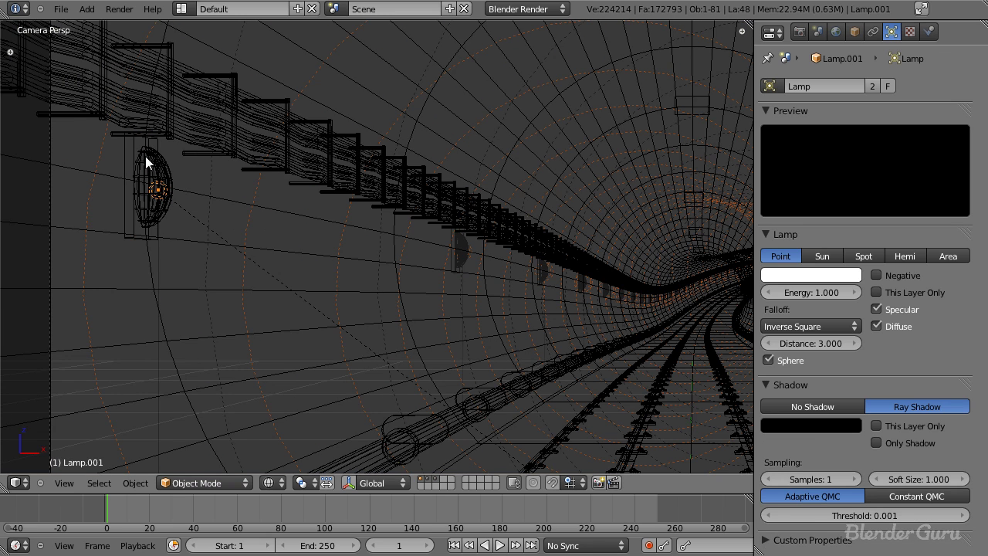
{"action": "key", "text": "z"}
{"action": "right_click", "coordinate": [147, 167]}
{"action": "key", "text": "z"}
{"action": "right_click", "coordinate": [156, 190]}
{"action": "key", "text": "z"}
{"action": "right_click", "coordinate": [164, 176]}
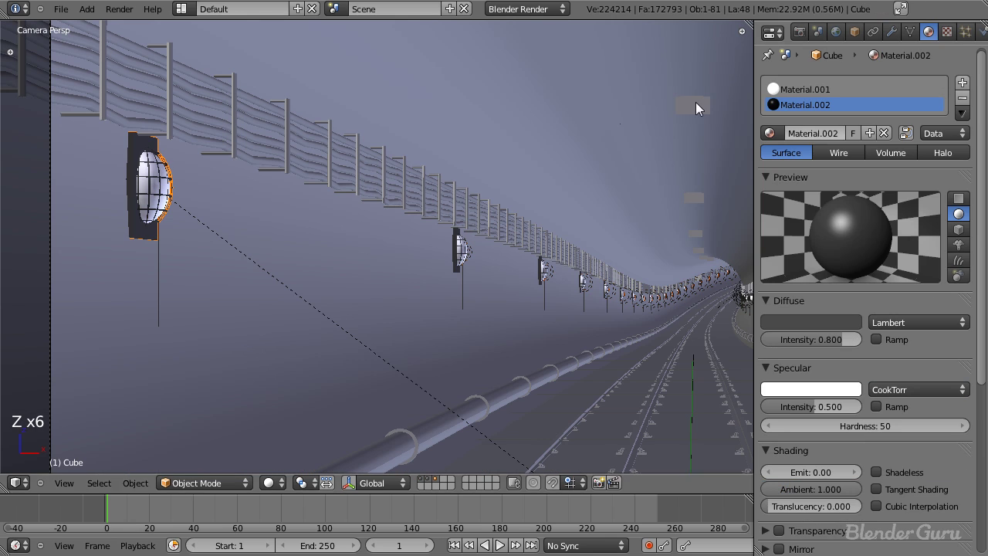
Enable Traceable for the fixture's black Material.002 and check the shading options of the white Material.001.
{"action": "scroll", "coordinate": [824, 409], "scroll_direction": "down", "scroll_amount": 8}
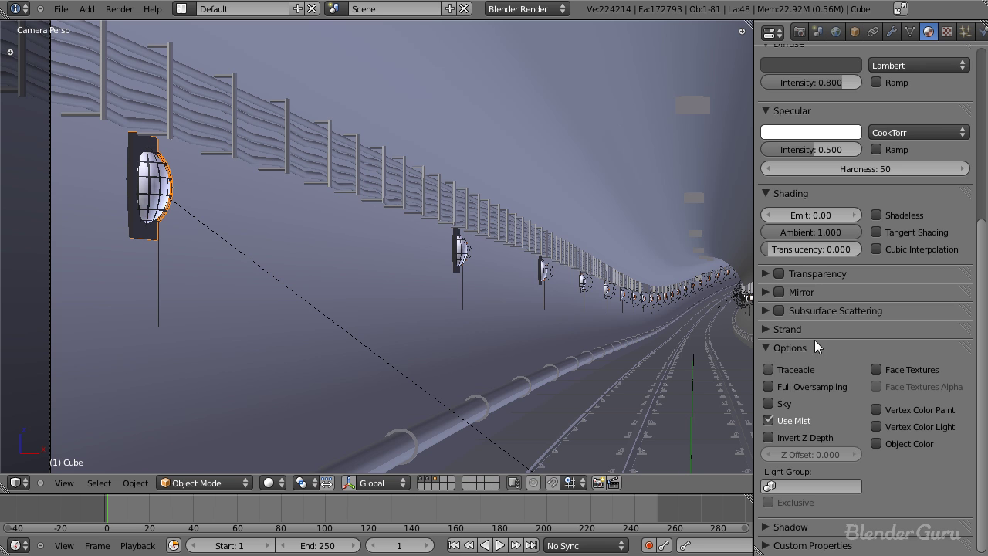
{"action": "scroll", "coordinate": [799, 377], "scroll_direction": "up", "scroll_amount": 6}
{"action": "key", "text": "z"}
{"action": "key", "text": "z"}
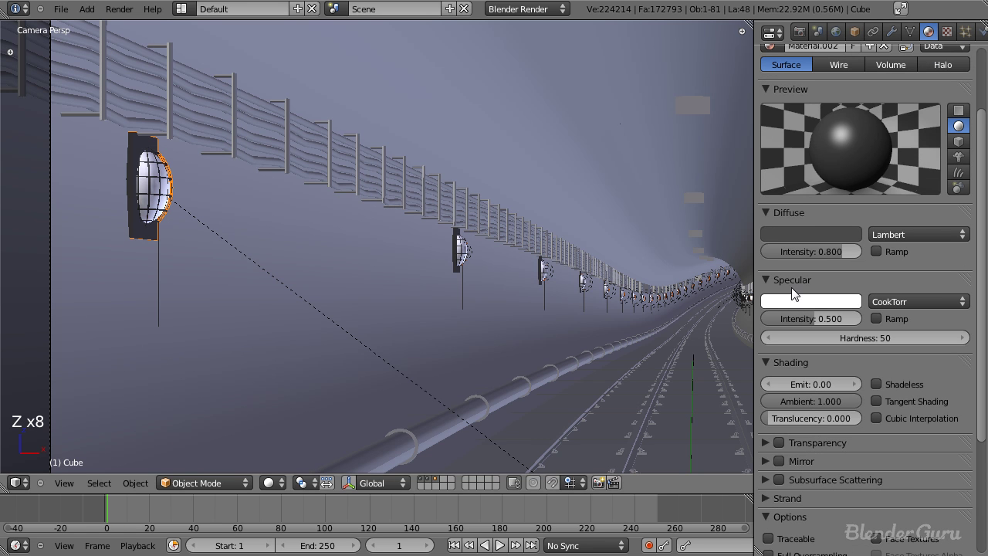
{"action": "scroll", "coordinate": [816, 399], "scroll_direction": "down", "scroll_amount": 5}
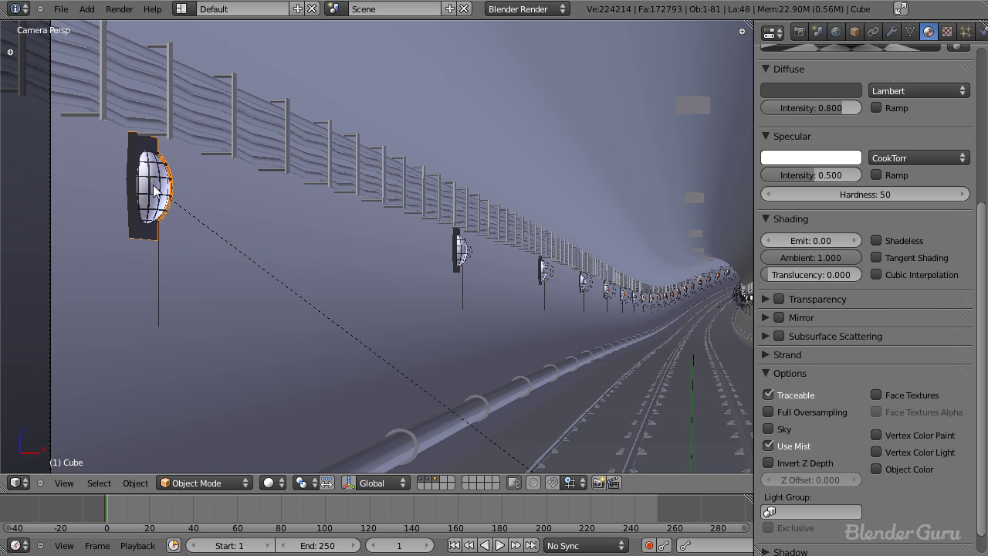
{"action": "scroll", "coordinate": [897, 456], "scroll_direction": "up", "scroll_amount": 8}
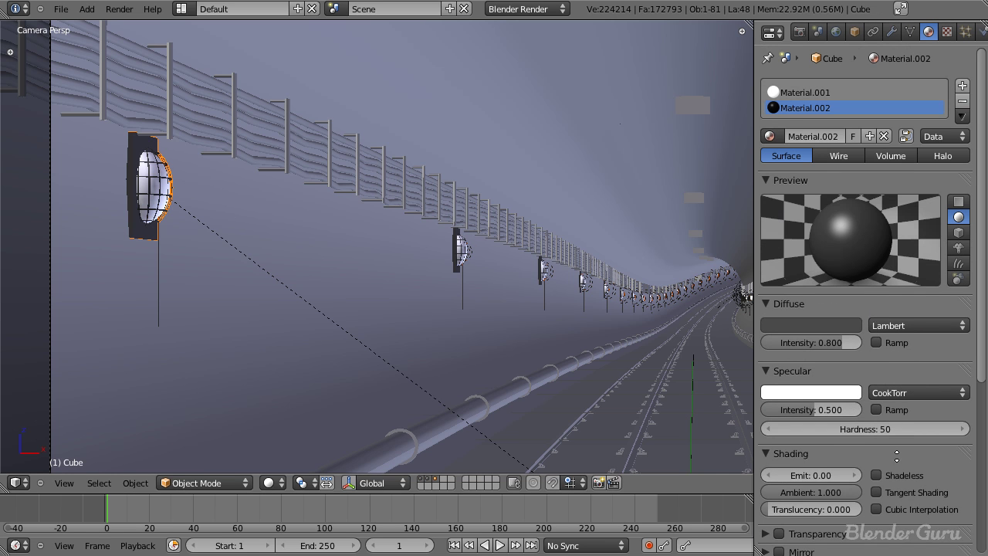
{"action": "left_click", "coordinate": [836, 92]}
{"action": "scroll", "coordinate": [835, 154], "scroll_direction": "down", "scroll_amount": 8}
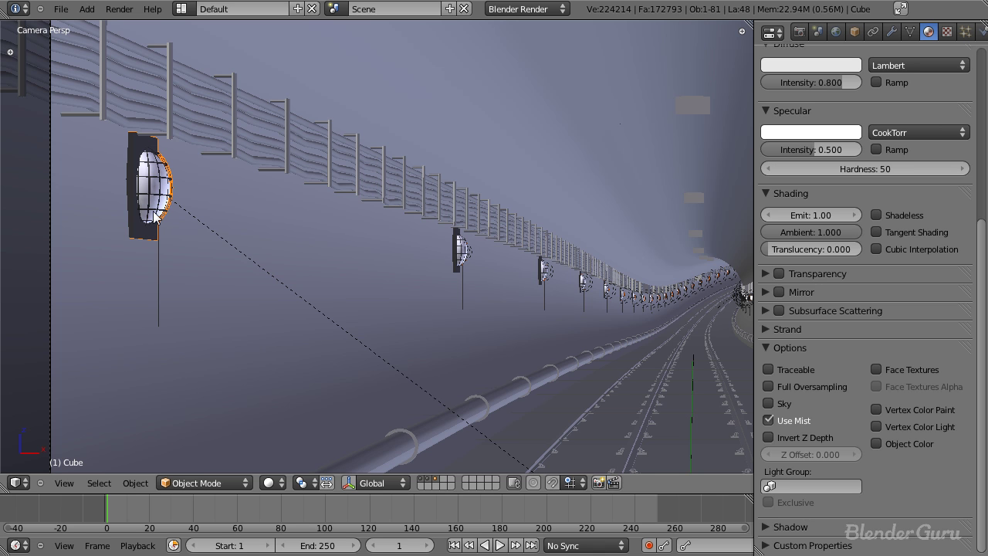
Select the point lamp in the nearest left-wall fixture and examine its position relative to the bulb in the front view.
{"action": "key", "text": "z"}
{"action": "right_click", "coordinate": [113, 173]}
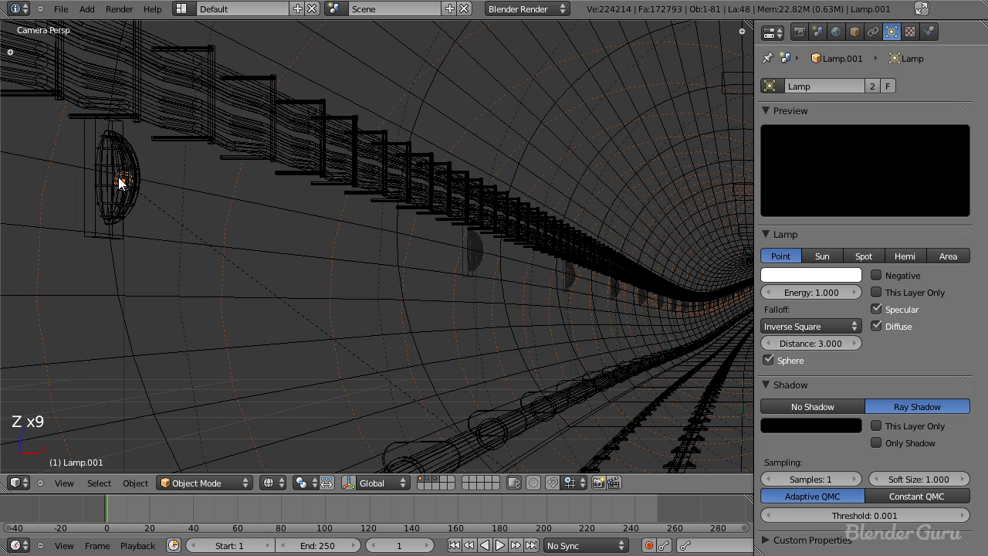
{"action": "key", "text": "z"}
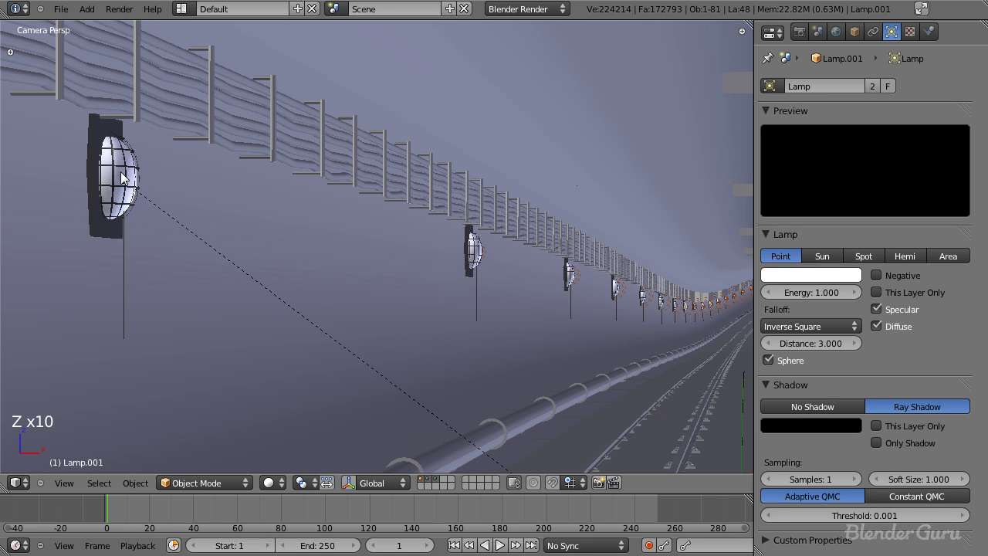
{"action": "key", "text": "KP_1"}
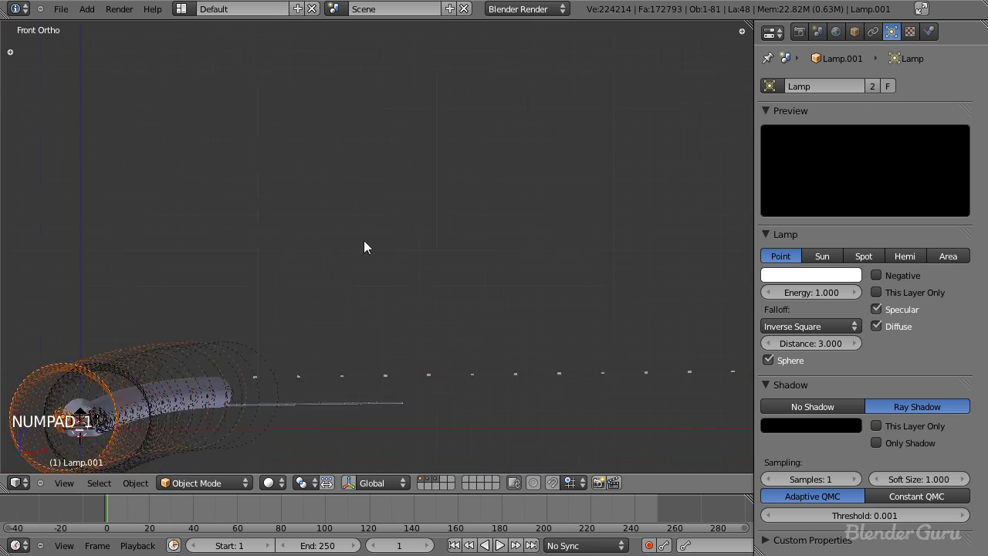
{"action": "scroll", "coordinate": [424, 248], "scroll_direction": "up", "scroll_amount": 3}
{"action": "middle_click_drag", "start_coordinate": [309, 324], "coordinate": [422, 288], "text": "shift"}
{"action": "scroll", "coordinate": [423, 287], "scroll_direction": "up", "scroll_amount": 6}
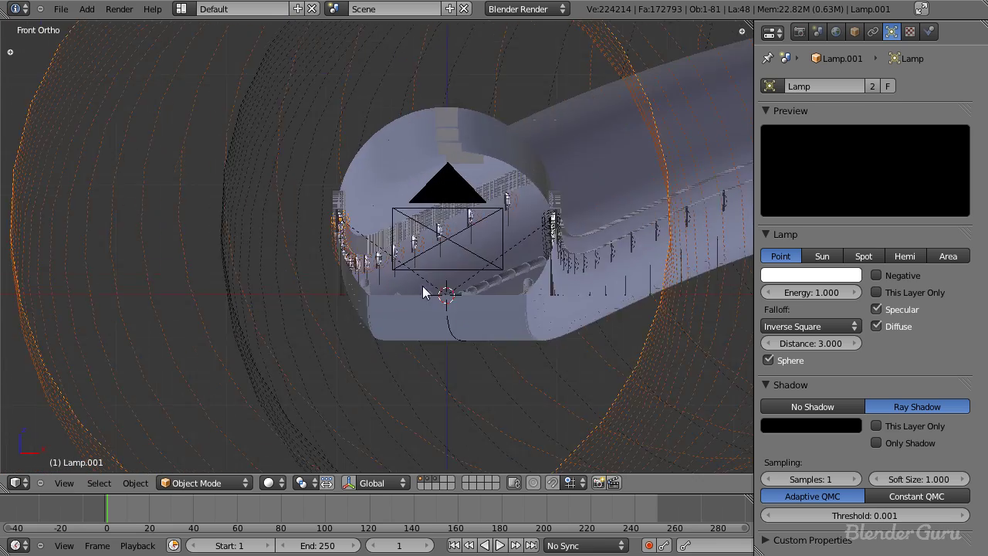
{"action": "scroll", "coordinate": [390, 269], "scroll_direction": "up", "scroll_amount": 3}
{"action": "scroll", "coordinate": [329, 233], "scroll_direction": "up", "scroll_amount": 6}
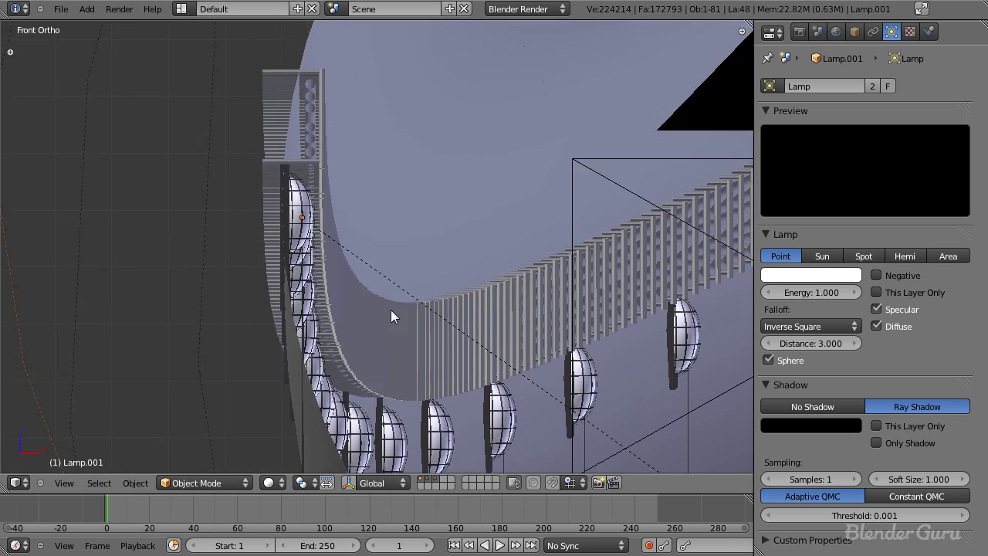
{"action": "scroll", "coordinate": [401, 311], "scroll_direction": "up", "scroll_amount": 3}
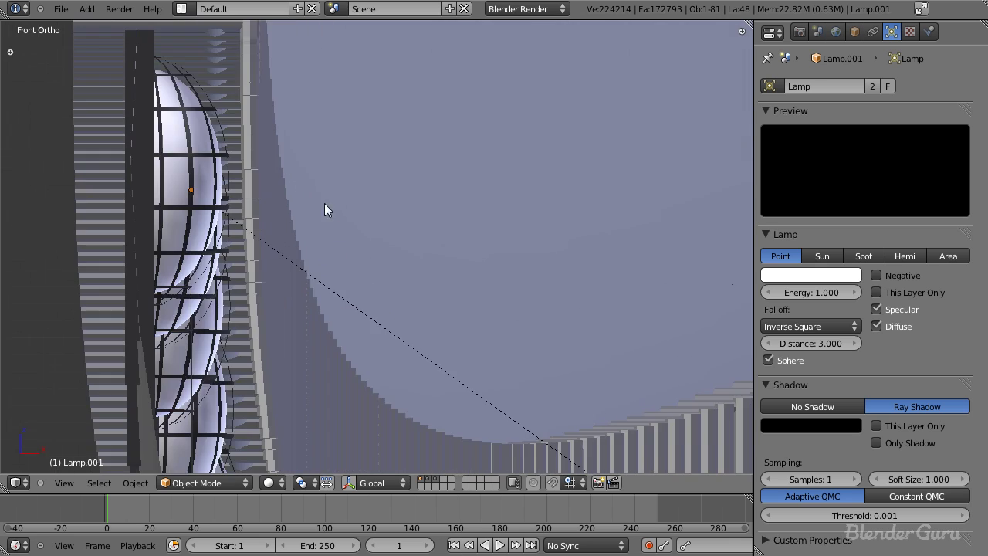
{"action": "middle_click_drag", "start_coordinate": [336, 205], "coordinate": [483, 293], "text": "shift"}
{"action": "scroll", "coordinate": [483, 293], "scroll_direction": "up", "scroll_amount": 2}
Select the point lamp in the nearest right-wall fixture, reposition it within the fixture in the side view, and save the file.
{"action": "key", "text": "z"}
{"action": "scroll", "coordinate": [479, 293], "scroll_direction": "down", "scroll_amount": 3}
{"action": "scroll", "coordinate": [480, 297], "scroll_direction": "down", "scroll_amount": 10}
{"action": "middle_click_drag", "start_coordinate": [536, 317], "coordinate": [408, 326], "text": "shift"}
{"action": "scroll", "coordinate": [407, 325], "scroll_direction": "down", "scroll_amount": 4}
{"action": "middle_click_drag", "start_coordinate": [548, 341], "coordinate": [484, 335], "text": "shift"}
{"action": "scroll", "coordinate": [484, 335], "scroll_direction": "down", "scroll_amount": 2}
{"action": "middle_click_drag", "start_coordinate": [531, 123], "coordinate": [470, 179], "text": "shift"}
{"action": "right_click", "coordinate": [507, 177]}
{"action": "scroll", "coordinate": [477, 295], "scroll_direction": "up", "scroll_amount": 11}
{"action": "middle_click_drag", "start_coordinate": [481, 377], "coordinate": [469, 226], "text": "shift"}
{"action": "key", "text": "KP_3"}
{"action": "key", "text": "KP_Decimal"}
{"action": "key", "text": "g"}
{"action": "left_click", "coordinate": [470, 221]}
{"action": "key", "text": "KP_0"}
{"action": "key", "text": "z"}
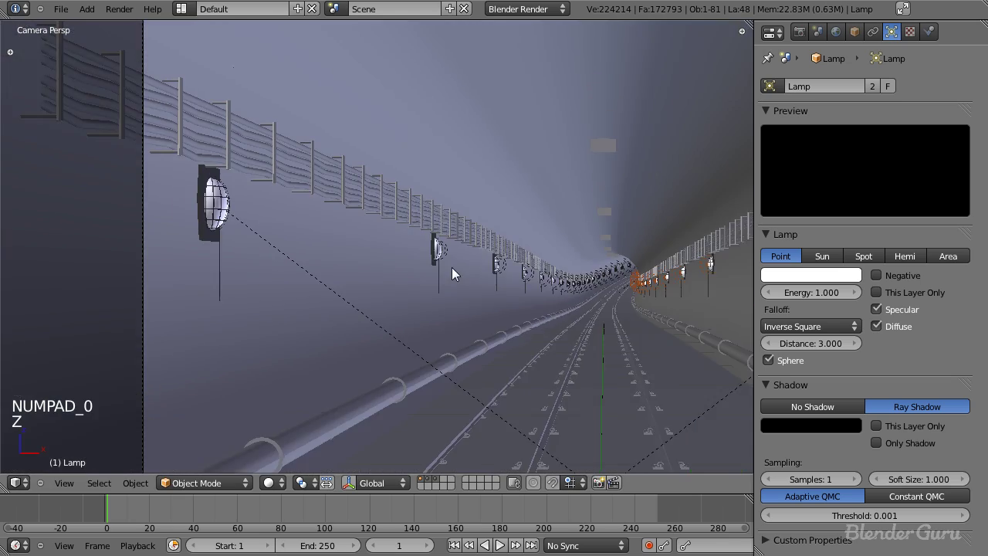
{"action": "key", "text": "ctrl+s"}
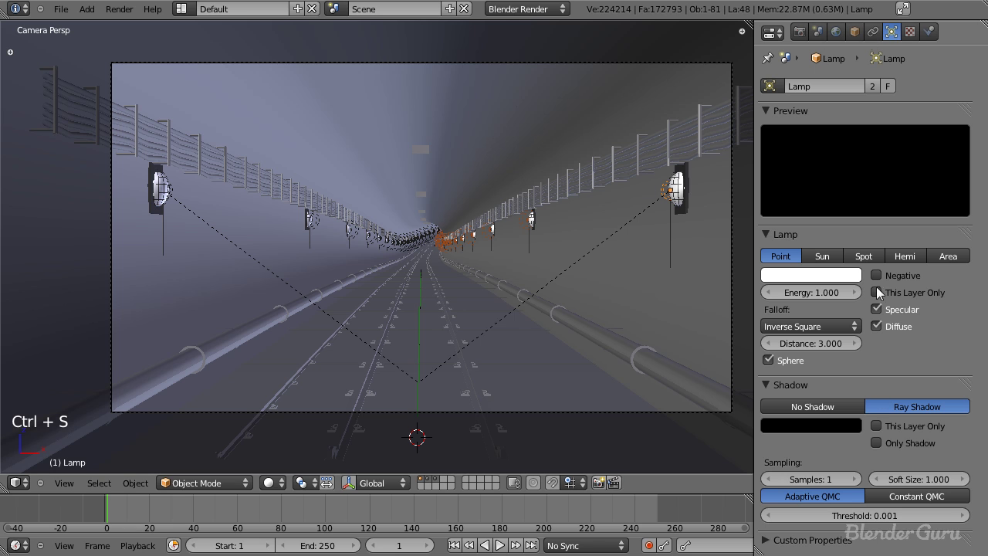
Set the point lamp's shadow soft size to 1.3 and its shadow samples to 5.
{"action": "left_click", "coordinate": [909, 476]}
{"action": "type", "text": "1."}
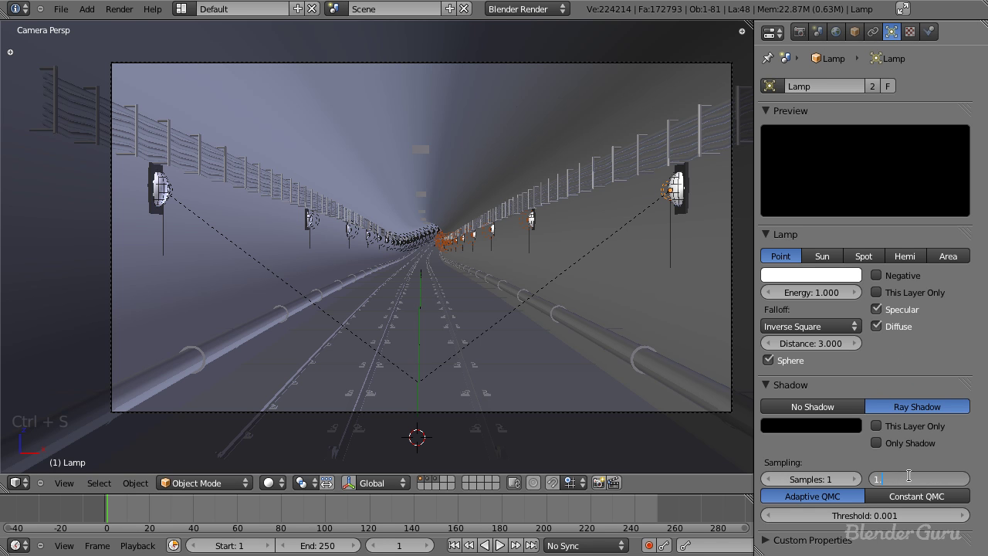
{"action": "key", "text": "Return"}
{"action": "left_click", "coordinate": [848, 480]}
{"action": "left_click", "coordinate": [848, 480]}
{"action": "left_click", "coordinate": [848, 480]}
{"action": "left_click", "coordinate": [848, 480]}
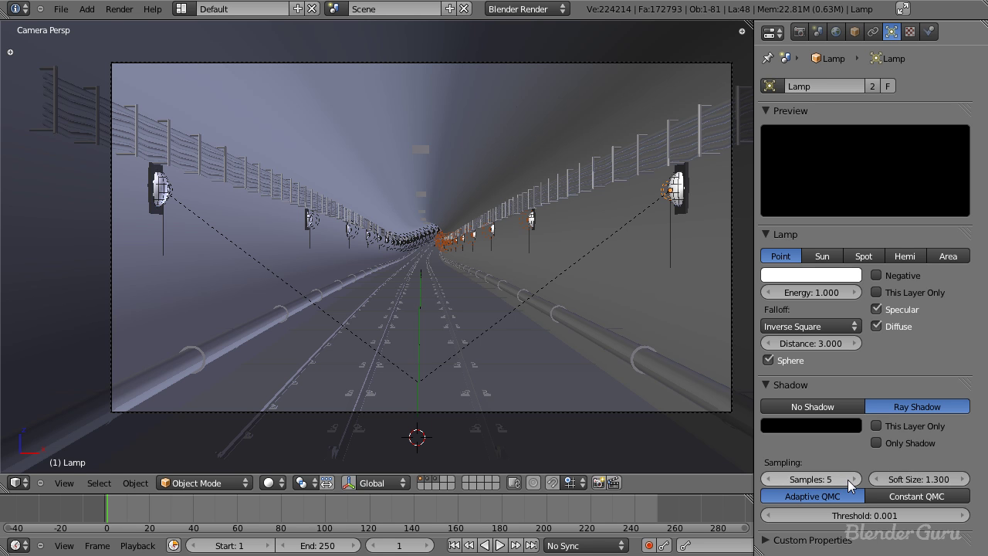
Enable ambient occlusion for the world with Multiply blending and a factor of 0.60.
{"action": "left_click", "coordinate": [836, 32]}
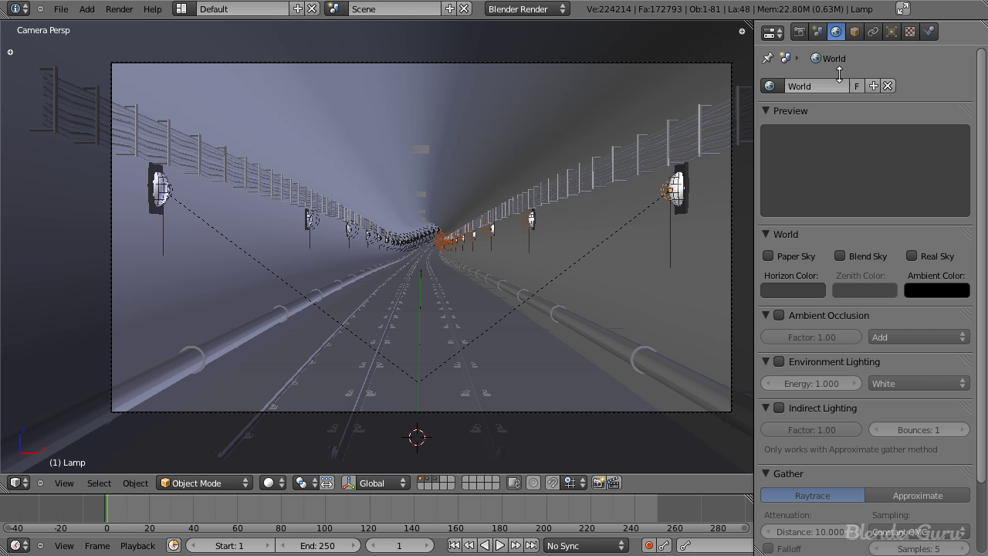
{"action": "left_click", "coordinate": [794, 314]}
{"action": "left_click", "coordinate": [780, 315]}
{"action": "left_click", "coordinate": [763, 315]}
{"action": "left_click", "coordinate": [895, 338]}
{"action": "left_click", "coordinate": [900, 321]}
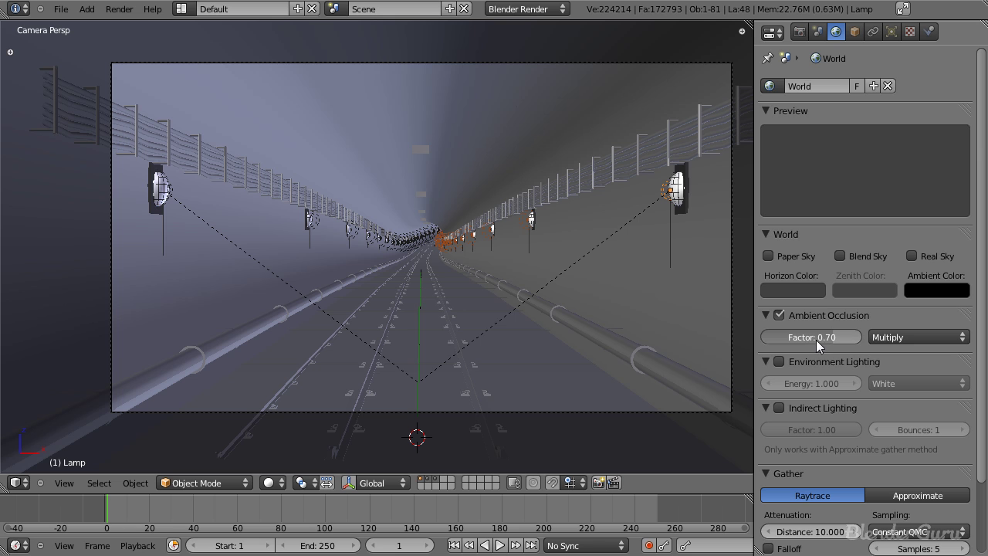
{"action": "scroll", "coordinate": [866, 441], "scroll_direction": "down", "scroll_amount": 3}
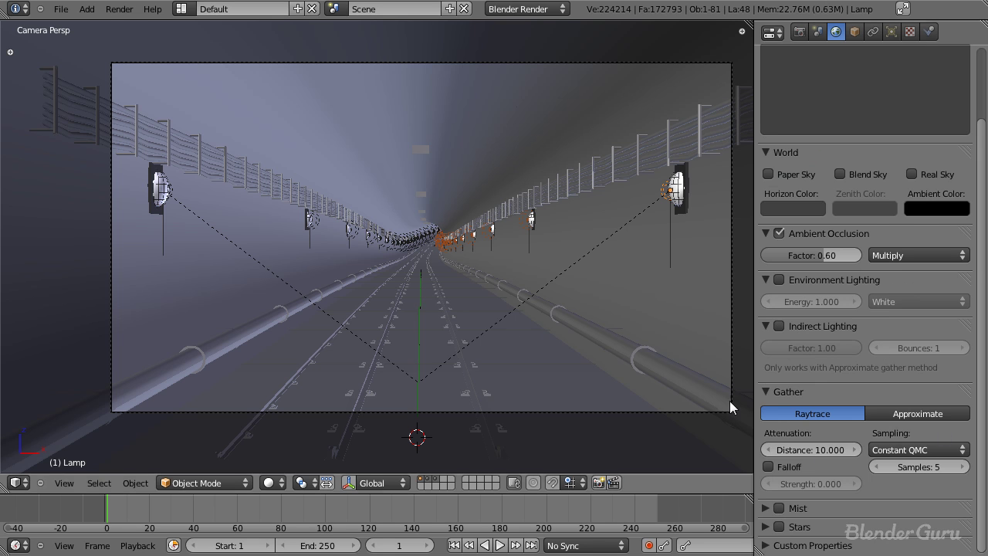
Set the ambient occlusion gather distance to 5 and turn on falloff with a strength of 2.
{"action": "left_click", "coordinate": [797, 448]}
{"action": "type", "text": "5"}
{"action": "key", "text": "Return"}
{"action": "left_click", "coordinate": [768, 467]}
{"action": "left_click", "coordinate": [803, 484]}
{"action": "type", "text": "2"}
{"action": "key", "text": "Return"}
Deselect everything, save the file and render the tunnel from the camera.
{"action": "scroll", "coordinate": [444, 223], "scroll_direction": "up", "scroll_amount": 1}
{"action": "key", "text": "a"}
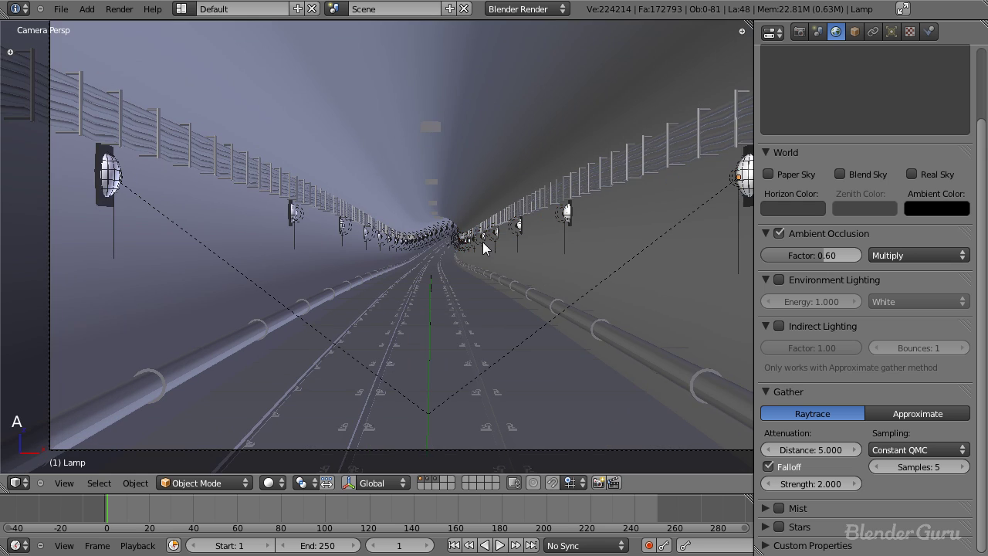
{"action": "middle_click_drag", "start_coordinate": [477, 243], "coordinate": [437, 267], "text": "shift"}
{"action": "scroll", "coordinate": [437, 267], "scroll_direction": "down", "scroll_amount": 1}
{"action": "key", "text": "ctrl+s"}
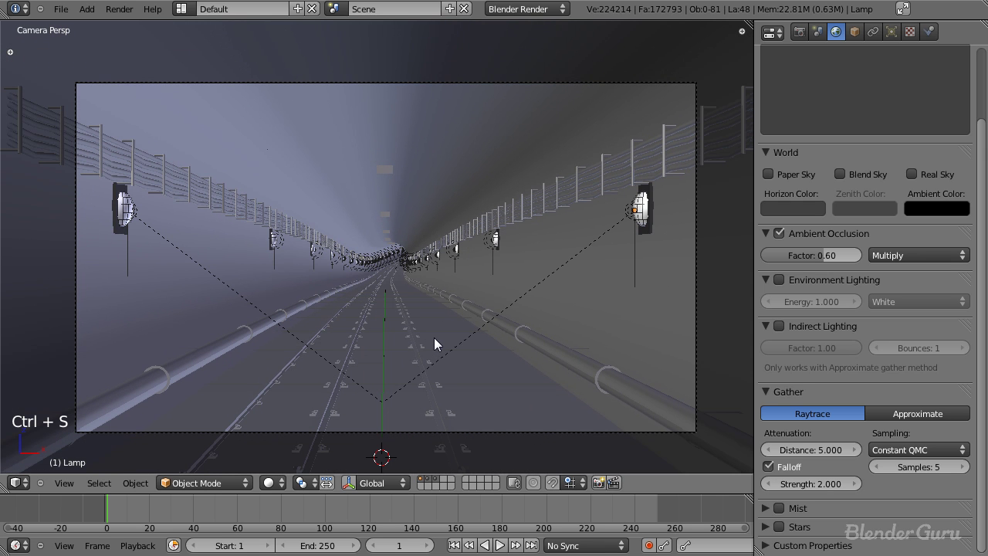
{"action": "key", "text": "ctrl+s"}
{"action": "key", "text": "F12"}
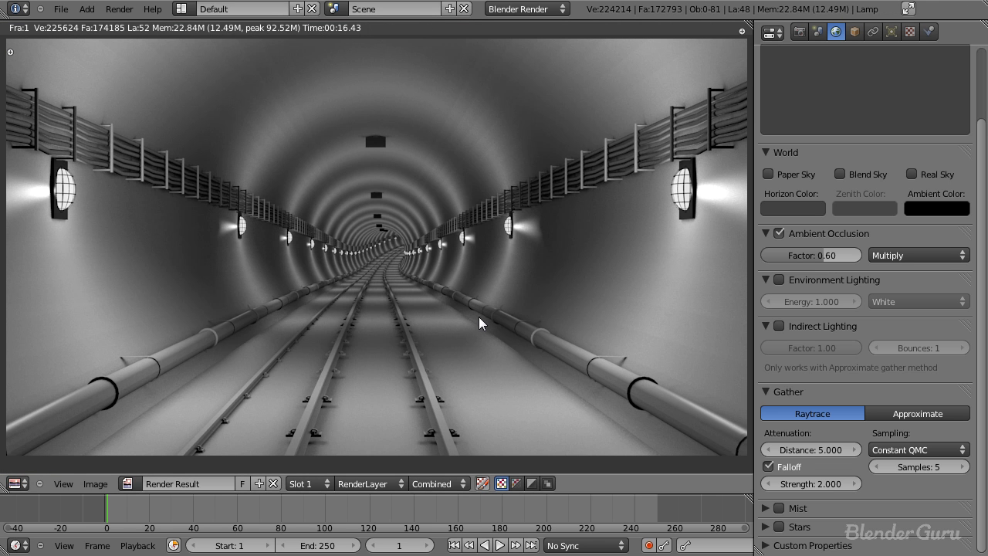
Inspect the rails and their fasteners close up in the rendered image, and close the render.
{"action": "middle_click_drag", "start_coordinate": [400, 336], "coordinate": [410, 246]}
{"action": "scroll", "coordinate": [408, 241], "scroll_direction": "up", "scroll_amount": 6}
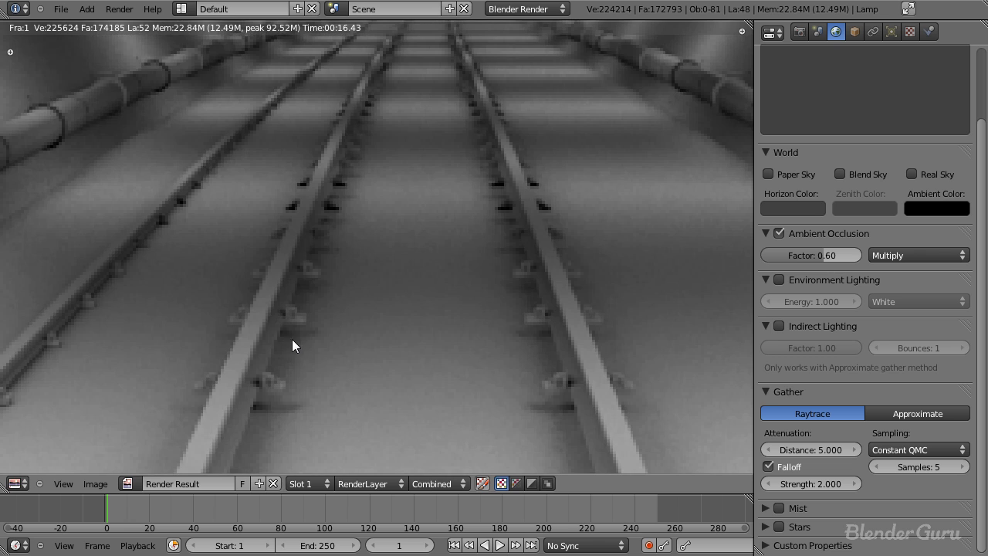
{"action": "scroll", "coordinate": [289, 351], "scroll_direction": "down", "scroll_amount": 4}
{"action": "key", "text": "Escape"}
Lower the whole mesh of the two central rails along Z in Edit Mode so their base plates rest on the tunnel floor.
{"action": "right_click", "coordinate": [347, 351]}
{"action": "scroll", "coordinate": [332, 370], "scroll_direction": "up", "scroll_amount": 2}
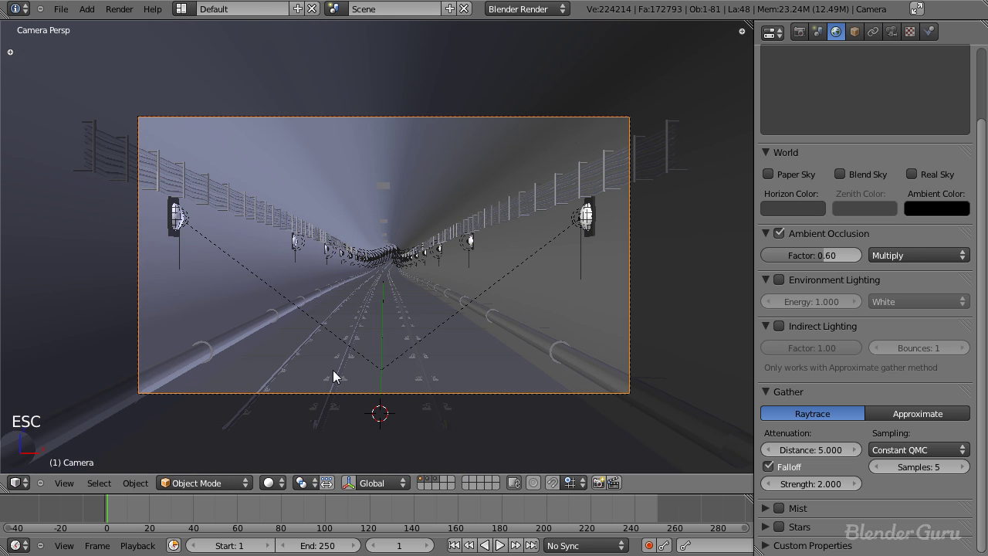
{"action": "right_click", "coordinate": [337, 378]}
{"action": "key", "text": "Tab"}
{"action": "key", "text": "KP_1"}
{"action": "scroll", "coordinate": [371, 364], "scroll_direction": "down", "scroll_amount": 3}
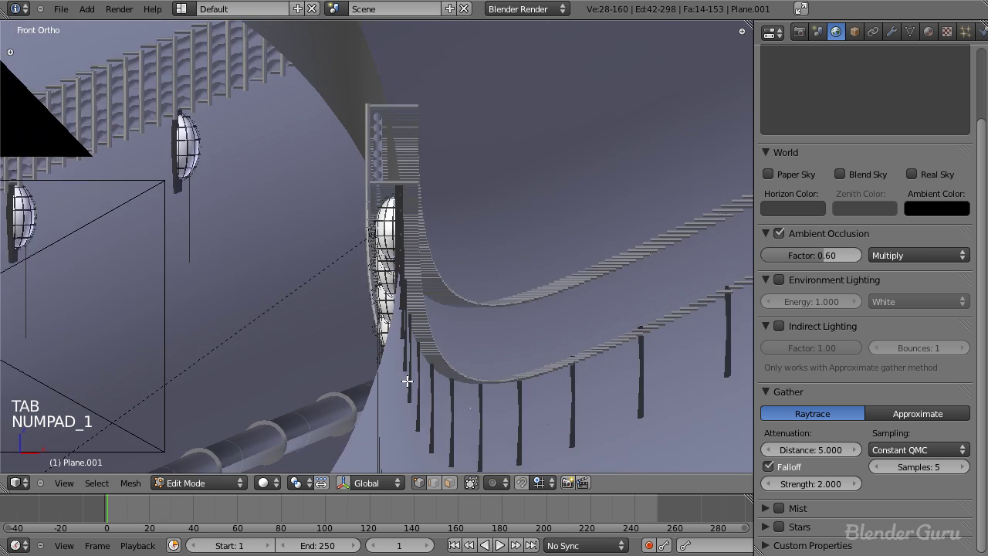
{"action": "scroll", "coordinate": [335, 319], "scroll_direction": "up", "scroll_amount": 3}
{"action": "key", "text": "a"}
{"action": "key", "text": "a"}
{"action": "key", "text": "a"}
{"action": "scroll", "coordinate": [448, 250], "scroll_direction": "up", "scroll_amount": 2}
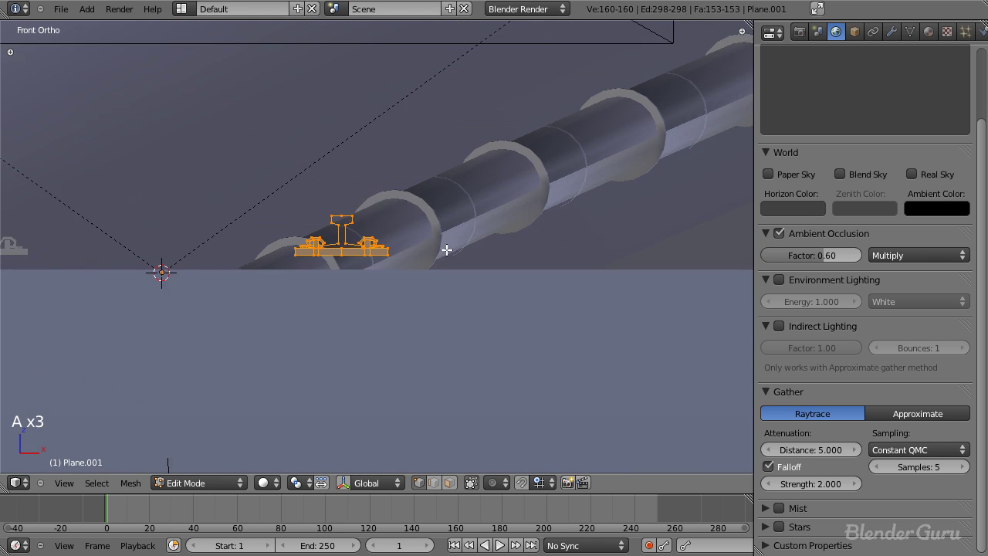
{"action": "scroll", "coordinate": [448, 259], "scroll_direction": "up", "scroll_amount": 3}
{"action": "key", "text": "g"}
{"action": "key", "text": "z"}
{"action": "left_click", "coordinate": [459, 280]}
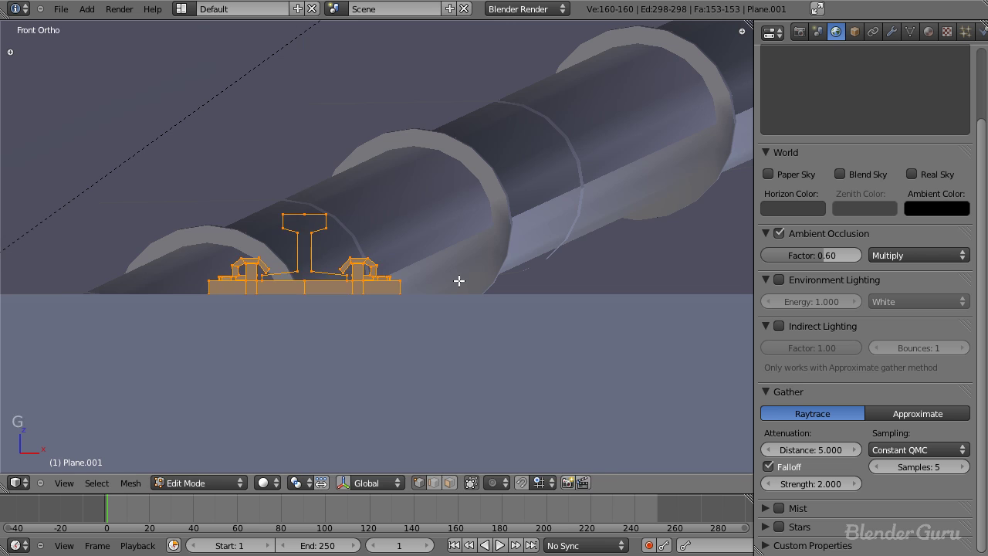
{"action": "key", "text": "Tab"}
{"action": "scroll", "coordinate": [458, 282], "scroll_direction": "down", "scroll_amount": 3}
{"action": "key", "text": "KP_0"}
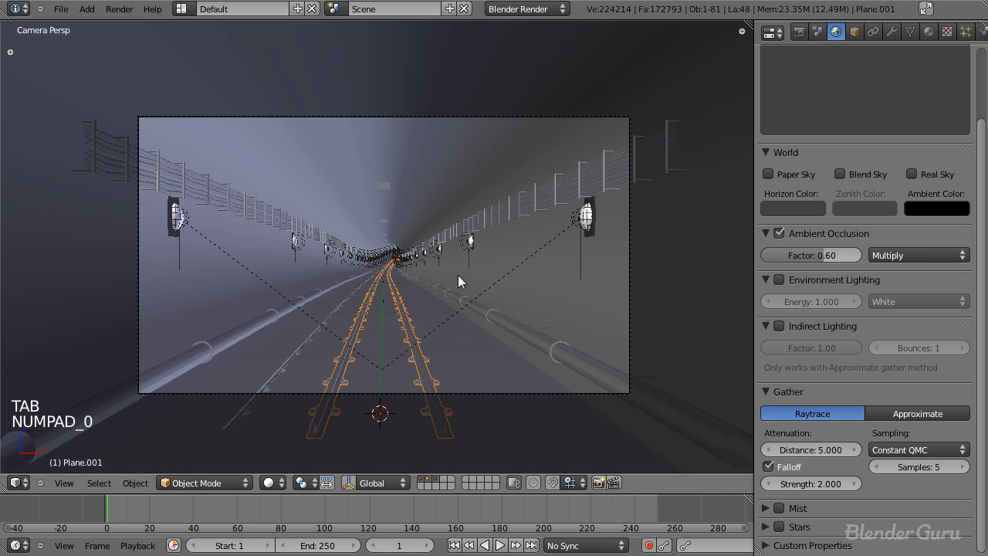
Turn off Specular for the point lamp in the nearest right-wall fixture and save the file.
{"action": "right_click", "coordinate": [575, 218]}
{"action": "left_click", "coordinate": [891, 31]}
{"action": "left_click", "coordinate": [895, 316]}
{"action": "key", "text": "ctrl+s"}
Render the tunnel again and look over the result, followed by the finished textured tunnel render.
{"action": "key", "text": "F12"}
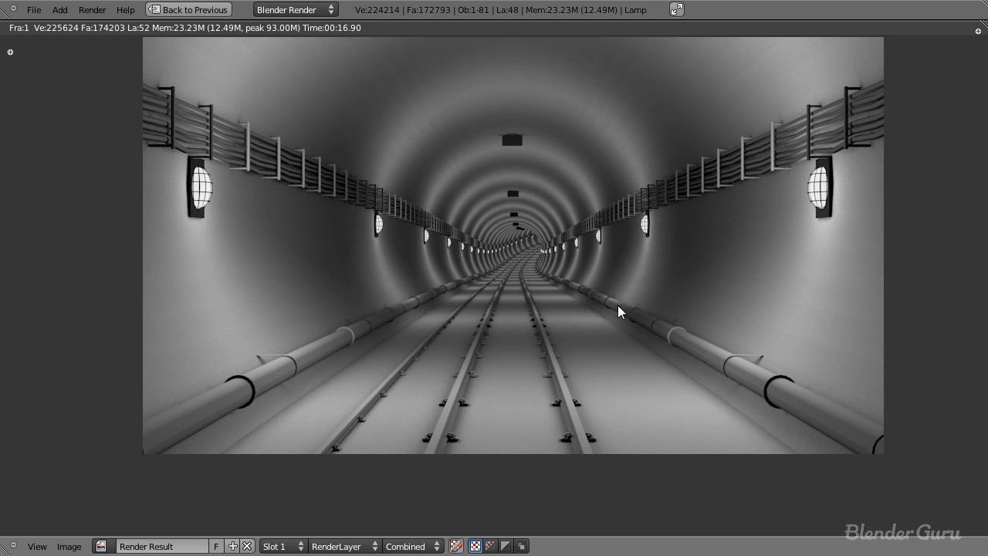
{"action": "middle_click_drag", "start_coordinate": [703, 298], "coordinate": [708, 315]}
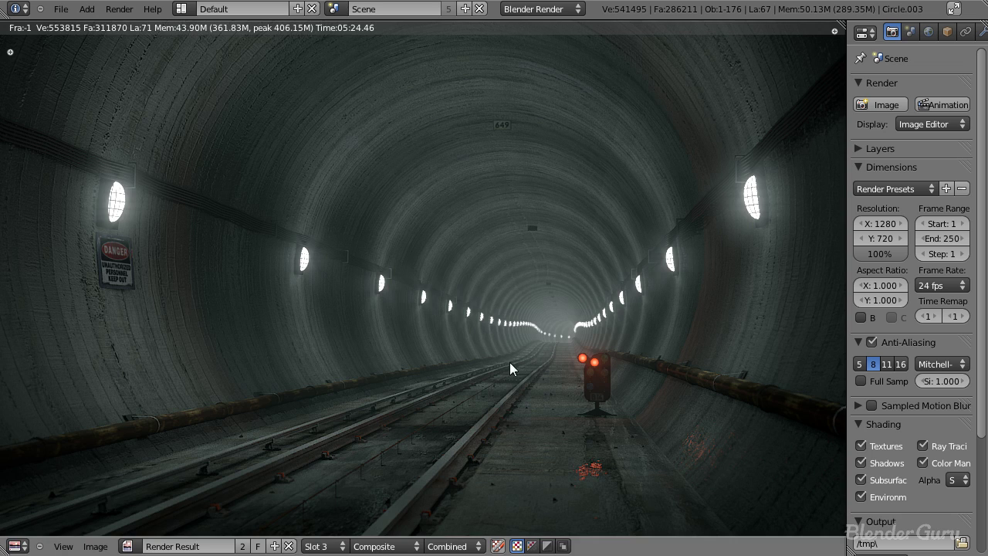
{"action": "scroll", "coordinate": [542, 357], "scroll_direction": "up", "scroll_amount": 1}
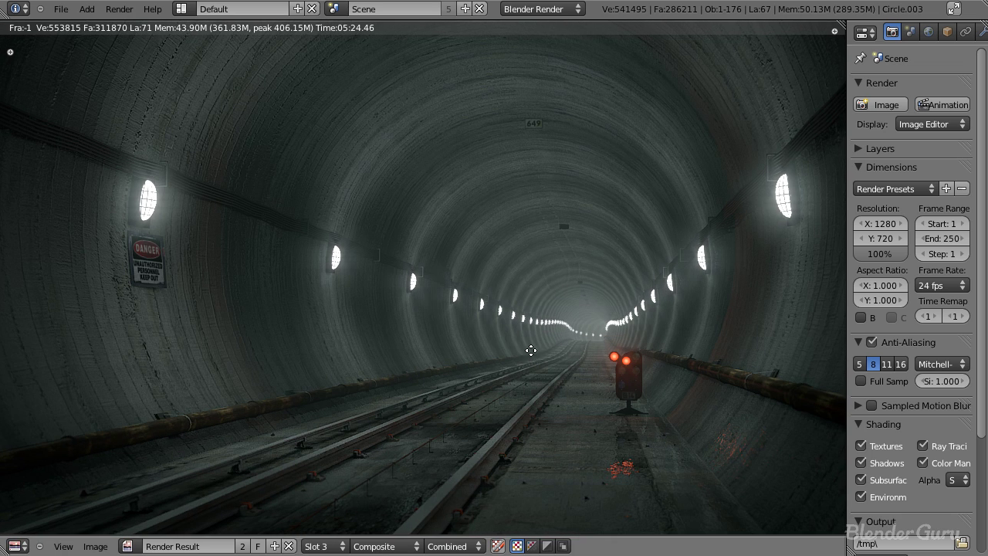